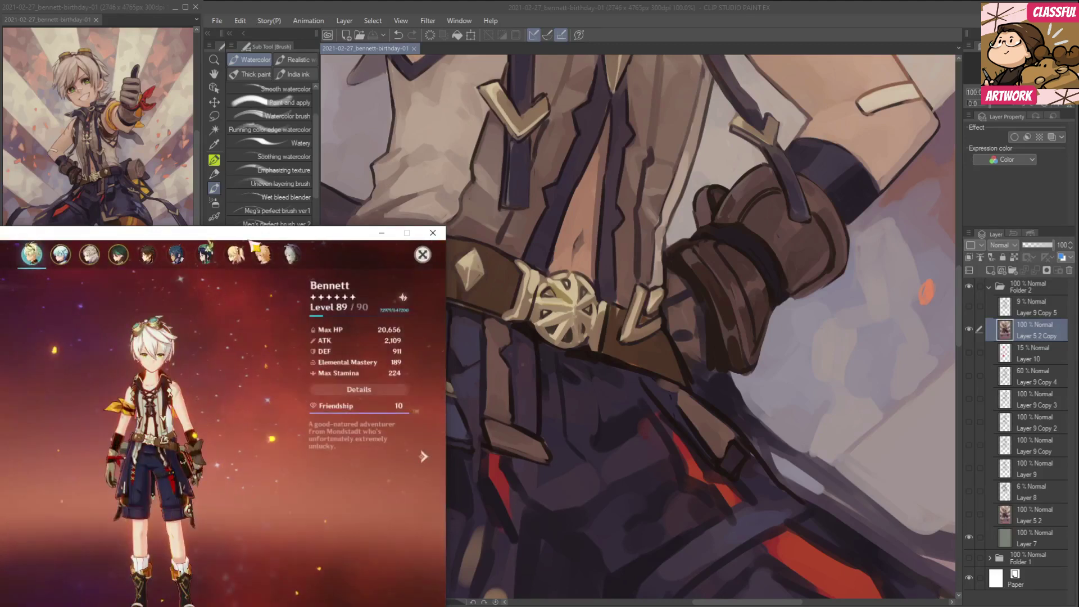
# Place the game reference window beneath the artwork preview, return to the painting, and undo the stray brush mark.
pyautogui.moveTo(240, 239); pyautogui.dragTo(163, 292)
pyautogui.click(431, 67)
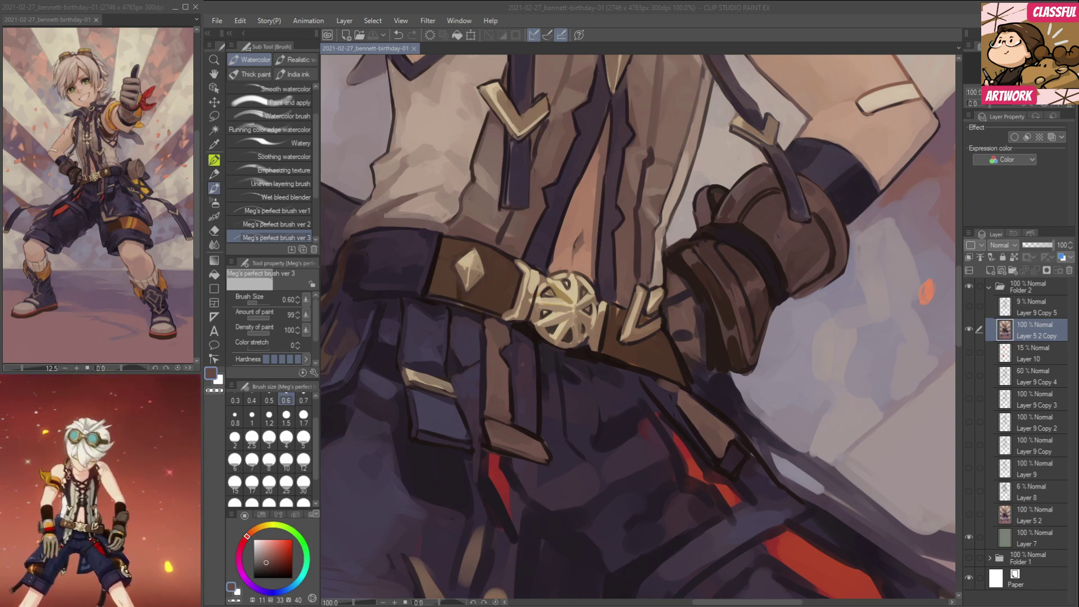
pyautogui.click(864, 390)
pyautogui.hotkey('ctrl', 'z')
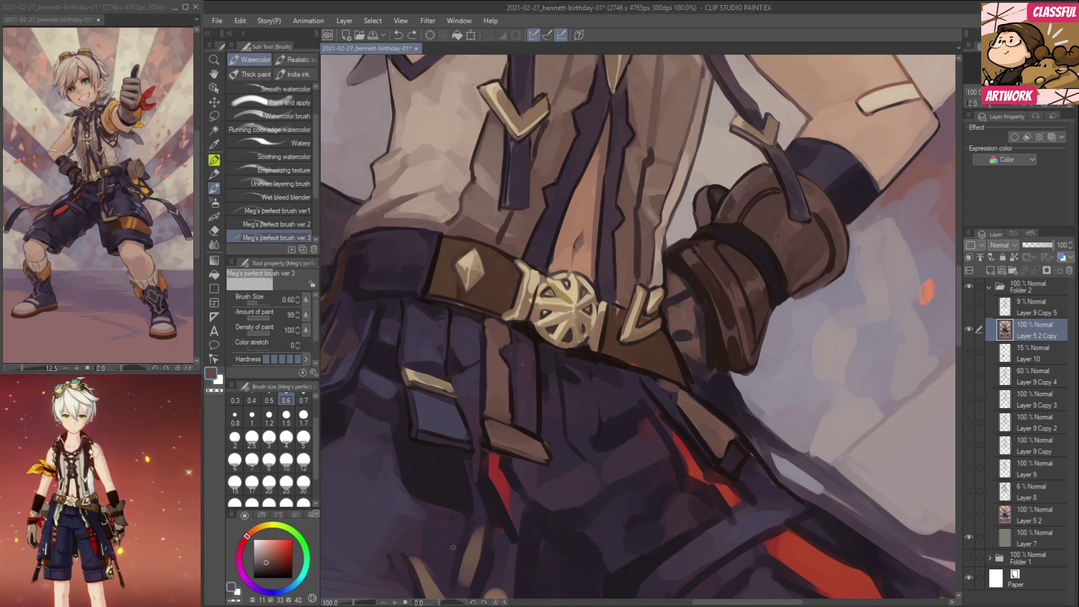
# Repaint the background around the upper bend of the loose strap beside the shorts, using sampled purples and brush size 1.5.
pyautogui.click(383, 602)
pyautogui.click(383, 603)
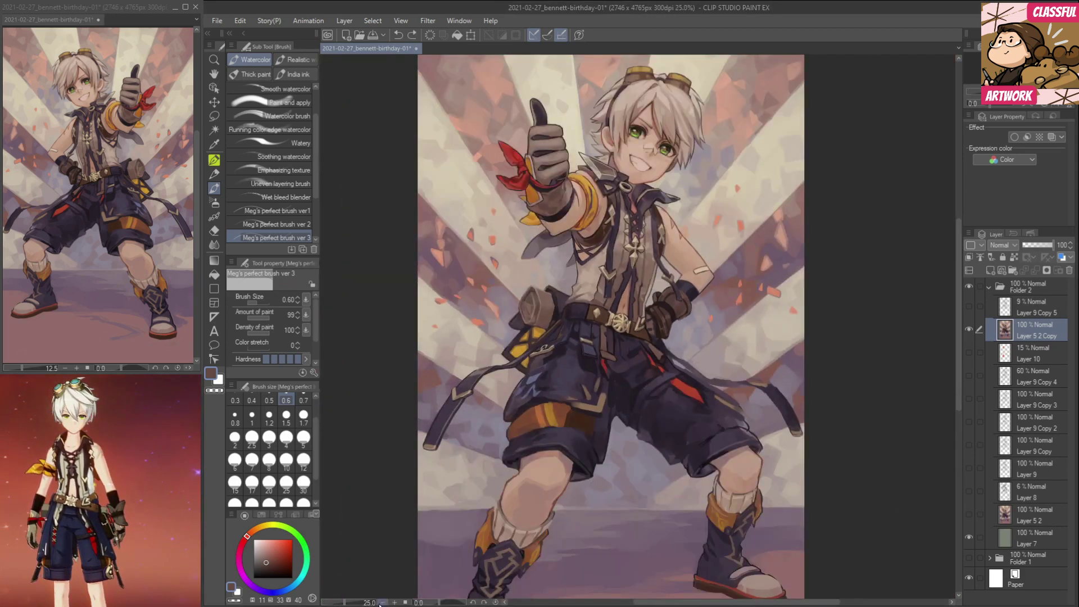
pyautogui.moveTo(659, 445); pyautogui.dragTo(624, 379)
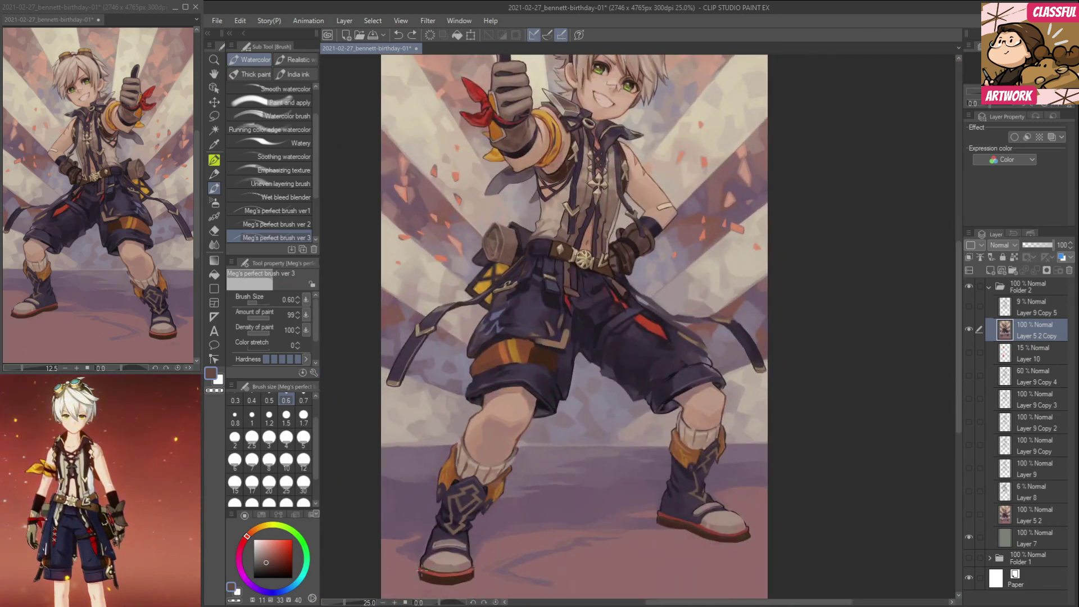
pyautogui.click(394, 604)
pyautogui.click(395, 603)
pyautogui.click(395, 603)
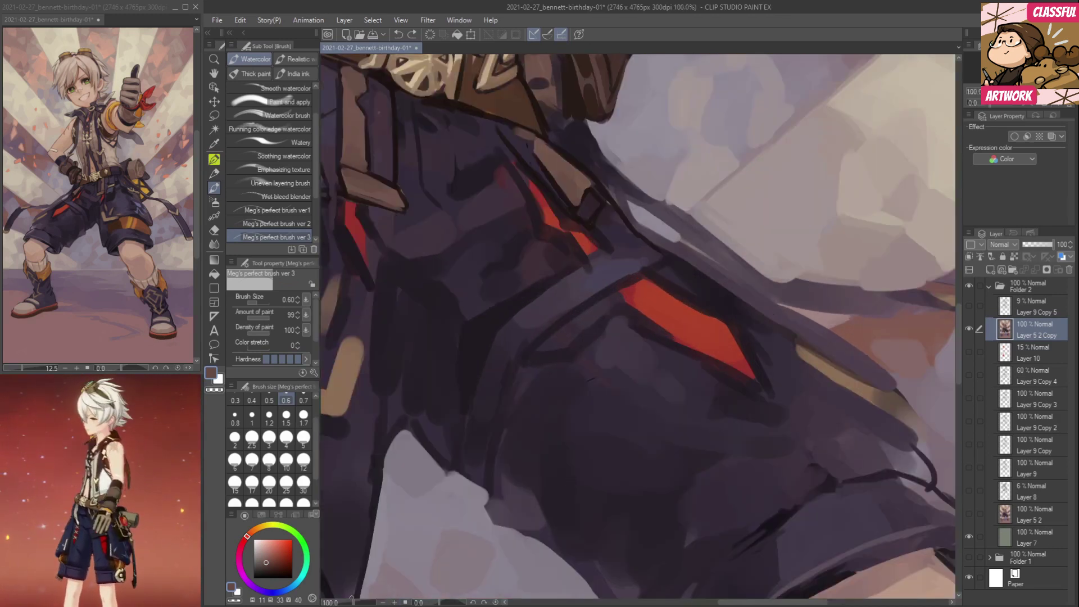
pyautogui.click(383, 602)
pyautogui.moveTo(745, 473); pyautogui.dragTo(616, 480)
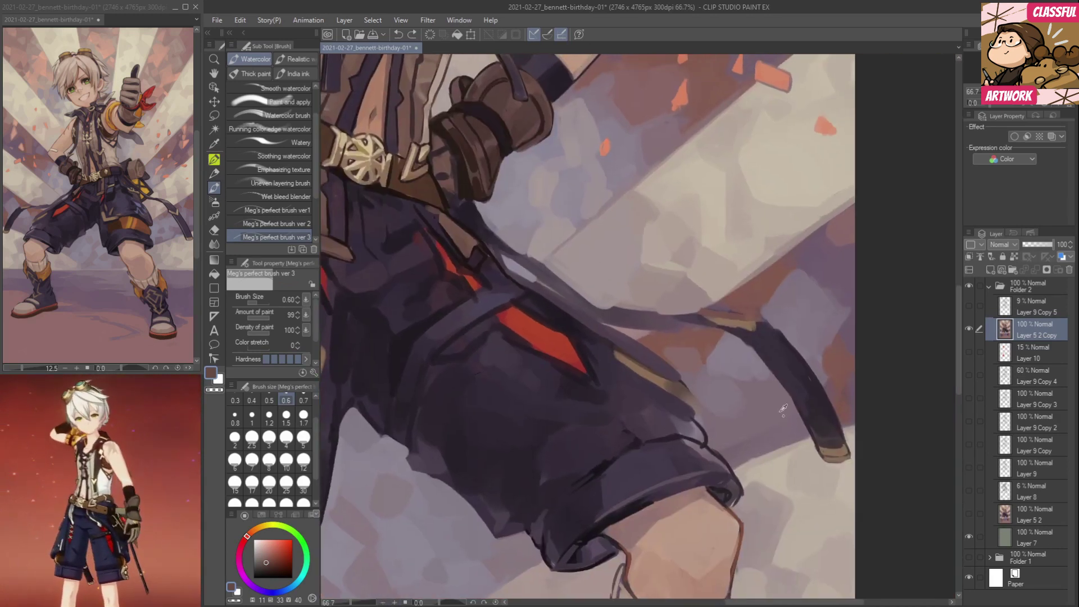
pyautogui.keyDown('alt'); pyautogui.click(757, 364); pyautogui.keyUp('alt')
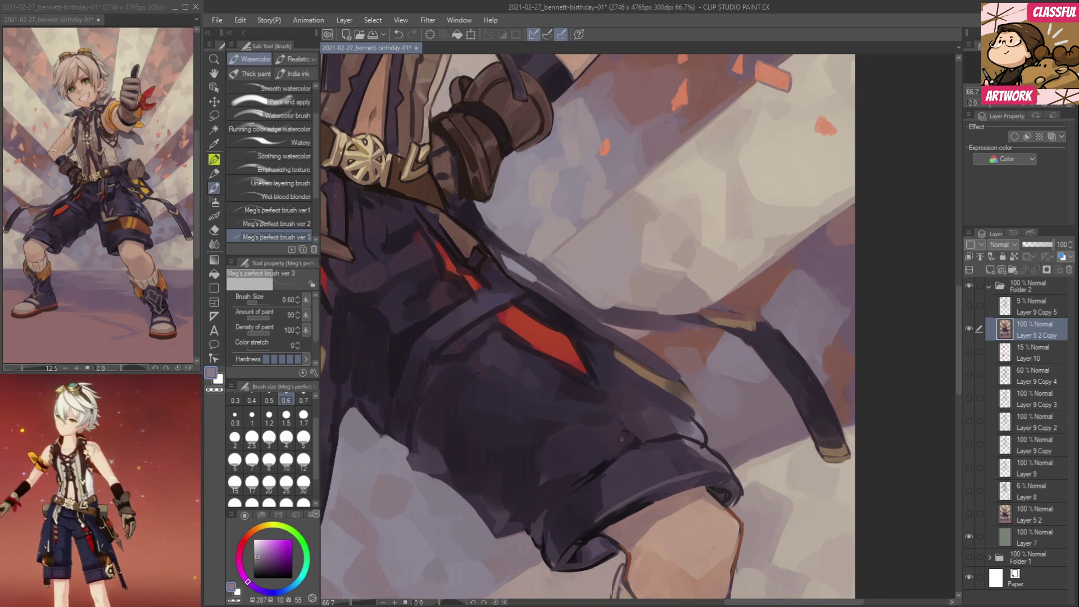
pyautogui.click(286, 419)
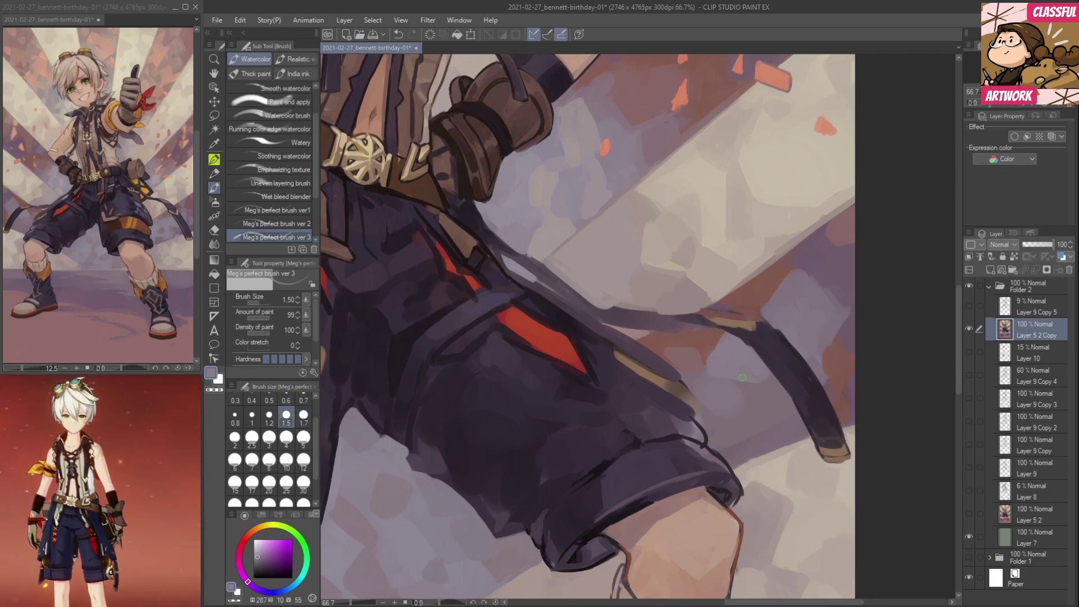
pyautogui.moveTo(731, 334); pyautogui.dragTo(770, 372)
pyautogui.keyDown('alt'); pyautogui.click(817, 364); pyautogui.keyUp('alt')
pyautogui.moveTo(764, 319); pyautogui.dragTo(777, 328)
pyautogui.keyDown('alt'); pyautogui.click(832, 377); pyautogui.keyUp('alt')
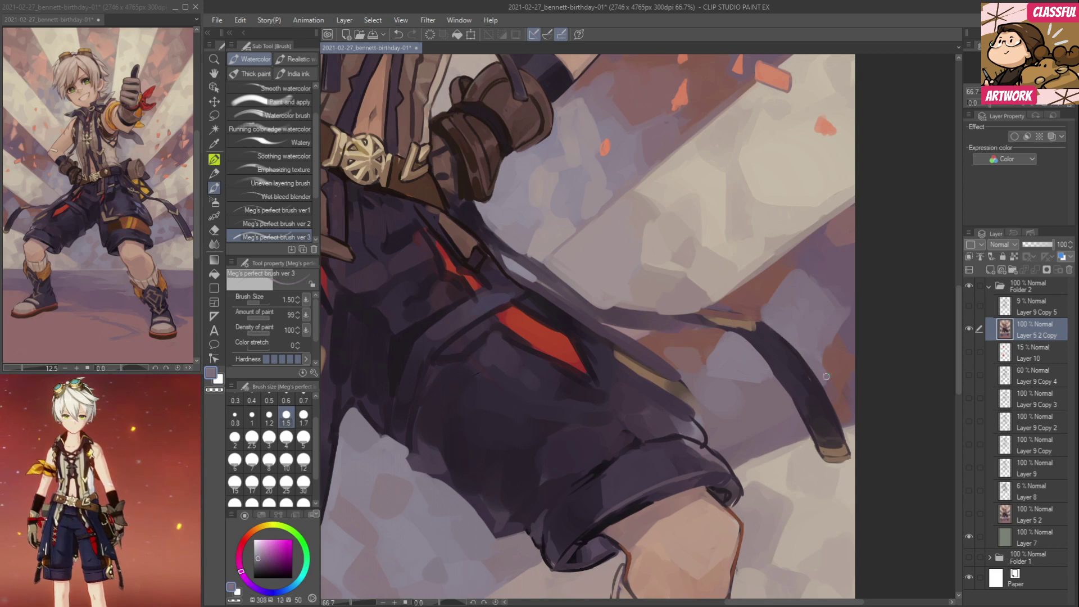
# Clean up the background along the strap's outer edge with purple and reddish-brown tones sampled from nearby.
pyautogui.keyDown('alt'); pyautogui.click(841, 344); pyautogui.keyUp('alt')
pyautogui.keyDown('alt'); pyautogui.click(833, 354); pyautogui.keyUp('alt')
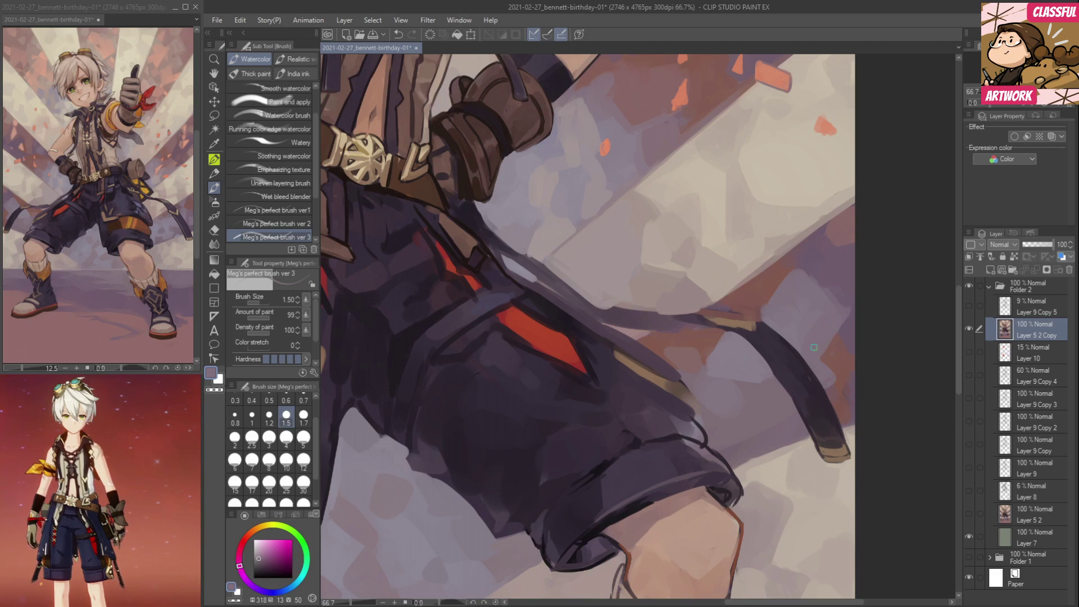
pyautogui.keyDown('alt'); pyautogui.click(828, 275); pyautogui.keyUp('alt')
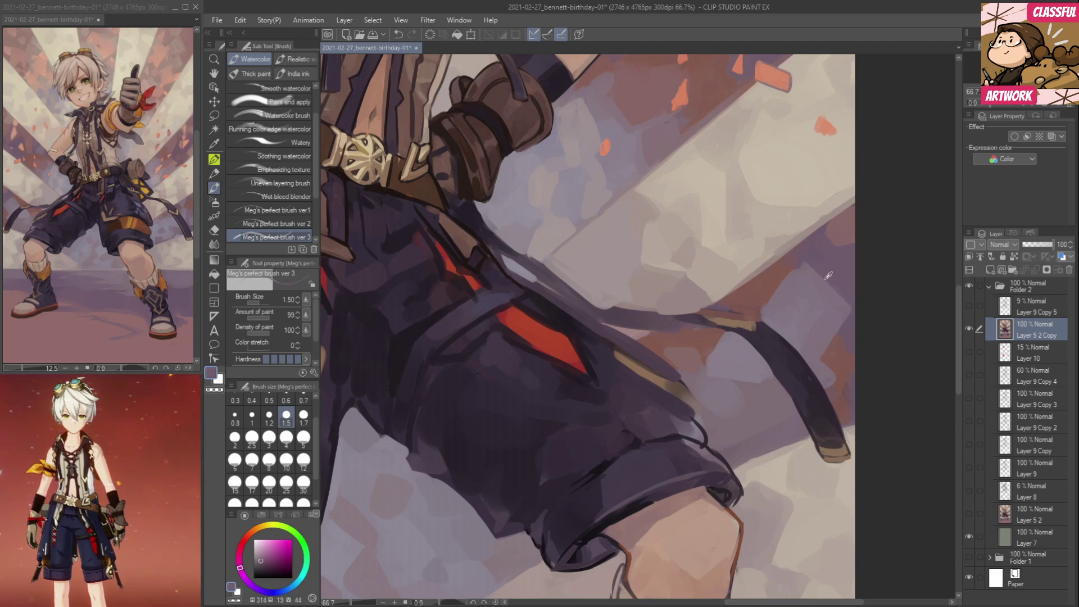
pyautogui.keyDown('alt'); pyautogui.click(850, 349); pyautogui.keyUp('alt')
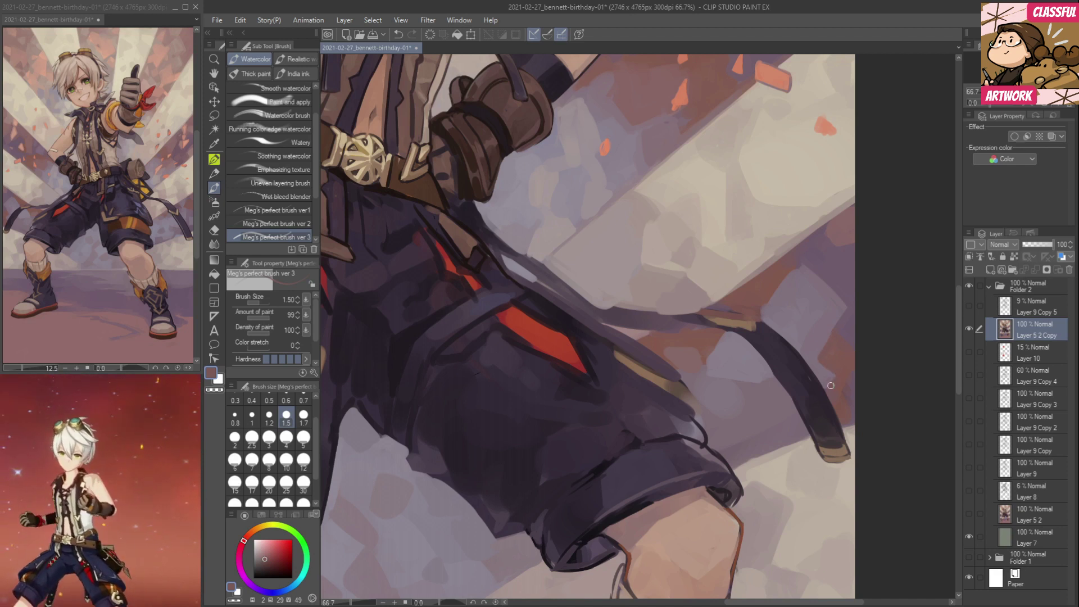
# Refine the reddish-brown background patch above the strap's bend with colours sampled from its surroundings.
pyautogui.keyDown('alt'); pyautogui.click(805, 275); pyautogui.keyUp('alt')
pyautogui.keyDown('alt'); pyautogui.click(770, 289); pyautogui.keyUp('alt')
pyautogui.moveTo(793, 268); pyautogui.dragTo(766, 306)
pyautogui.keyDown('alt'); pyautogui.click(753, 309); pyautogui.keyUp('alt')
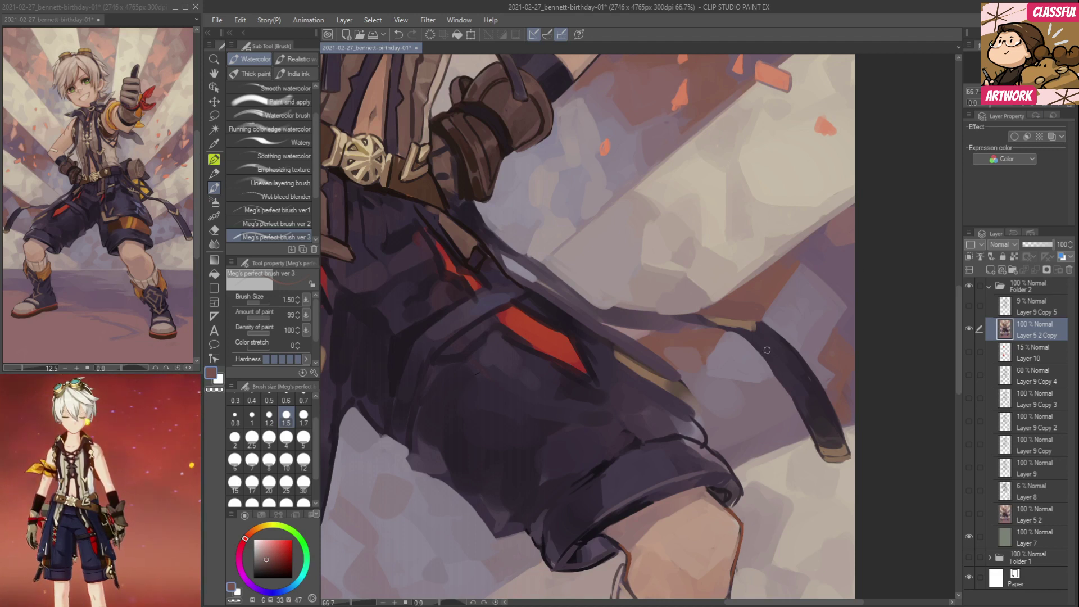
# Sharpen the strap's inner edge by alternating its sampled dark navy with the adjacent background purple.
pyautogui.keyDown('alt'); pyautogui.click(787, 362); pyautogui.keyUp('alt')
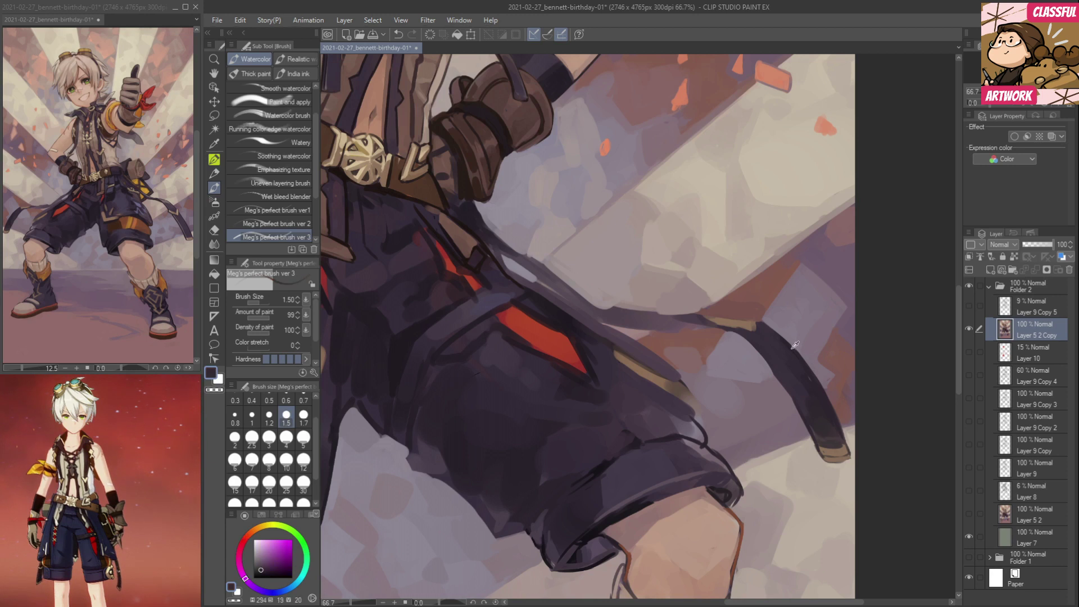
pyautogui.keyDown('alt'); pyautogui.click(772, 376); pyautogui.keyUp('alt')
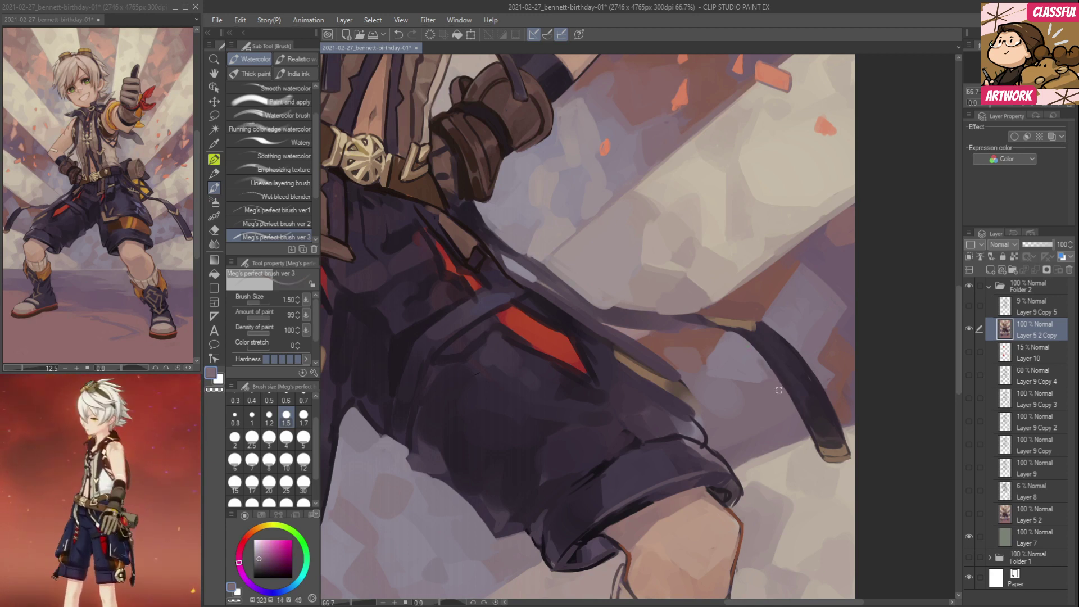
pyautogui.keyDown('alt'); pyautogui.click(782, 359); pyautogui.keyUp('alt')
pyautogui.keyDown('alt'); pyautogui.click(766, 351); pyautogui.keyUp('alt')
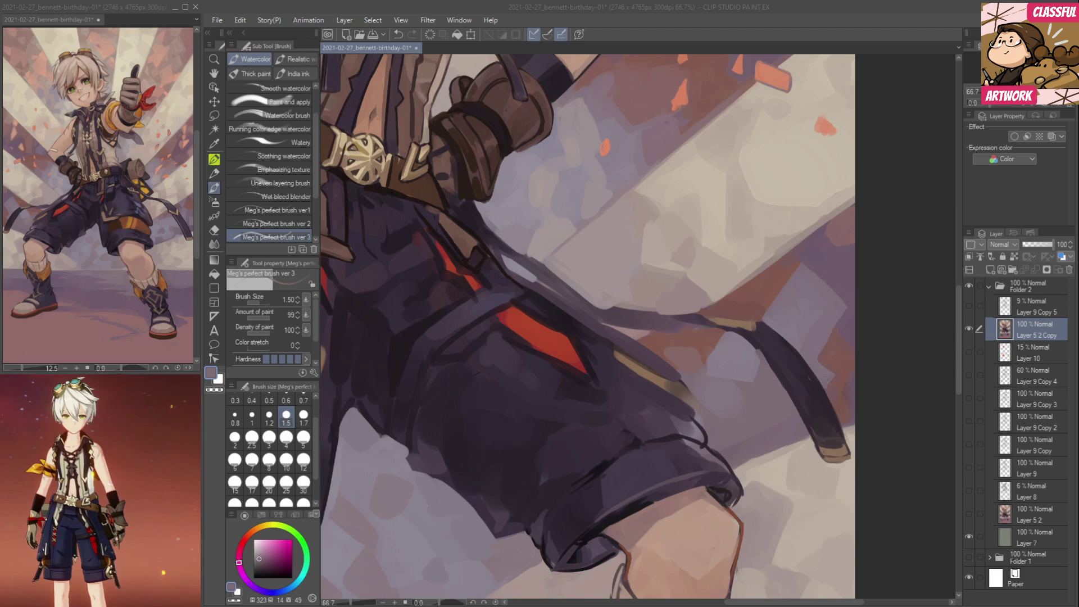
# Touch up the gold trim at the strap's bend with its sampled tan, and sample the dark strap colour beside it.
pyautogui.click(933, 316)
pyautogui.keyDown('alt'); pyautogui.click(737, 325); pyautogui.keyUp('alt')
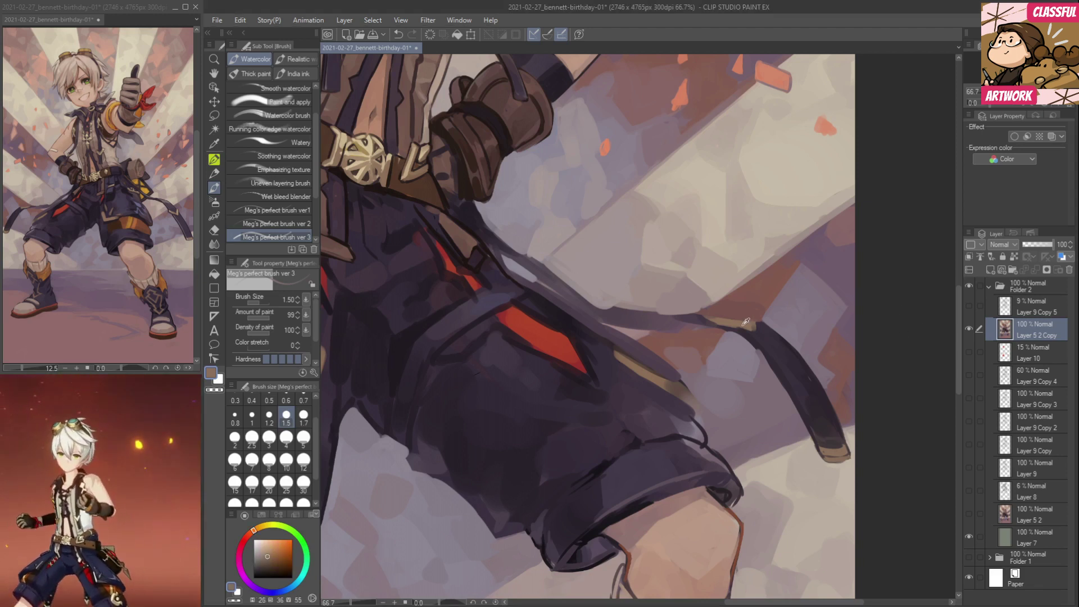
pyautogui.moveTo(722, 323); pyautogui.dragTo(751, 327)
pyautogui.keyDown('alt'); pyautogui.click(764, 332); pyautogui.keyUp('alt')
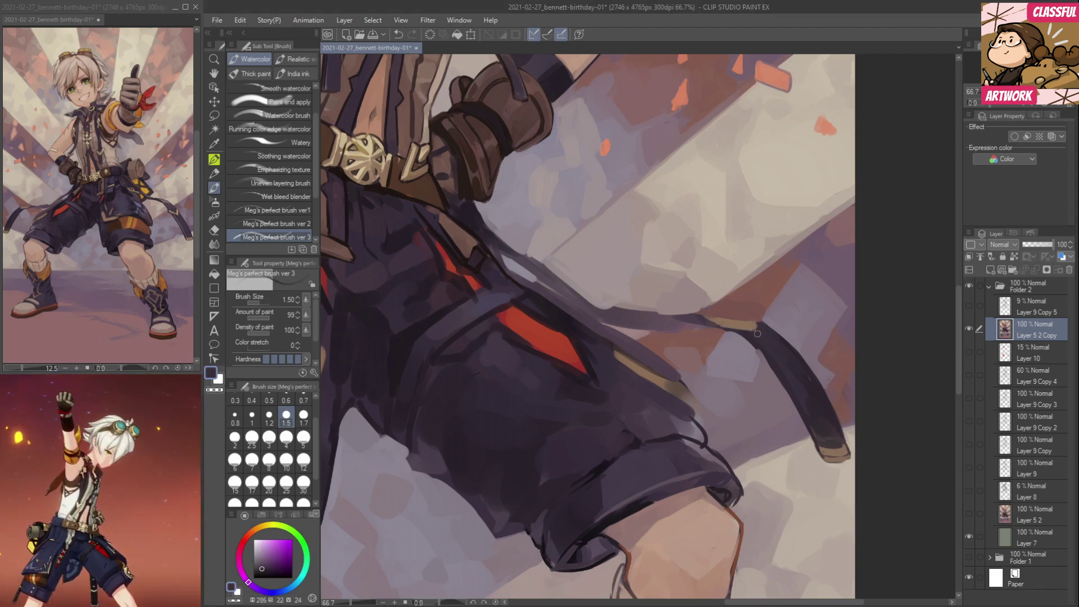
# Define the outline of the gold trim at the strap's bend with fine dark strokes at brush size 0.6.
pyautogui.click(286, 400)
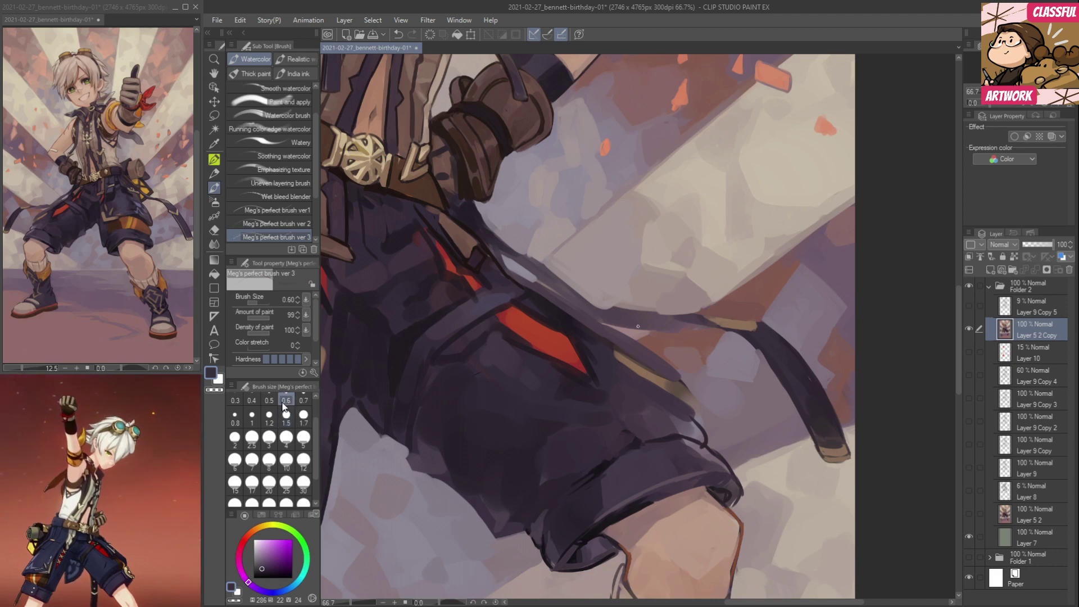
pyautogui.keyDown('alt'); pyautogui.click(678, 435); pyautogui.keyUp('alt')
pyautogui.moveTo(720, 324); pyautogui.dragTo(746, 330)
pyautogui.keyDown('alt'); pyautogui.click(754, 325); pyautogui.keyUp('alt')
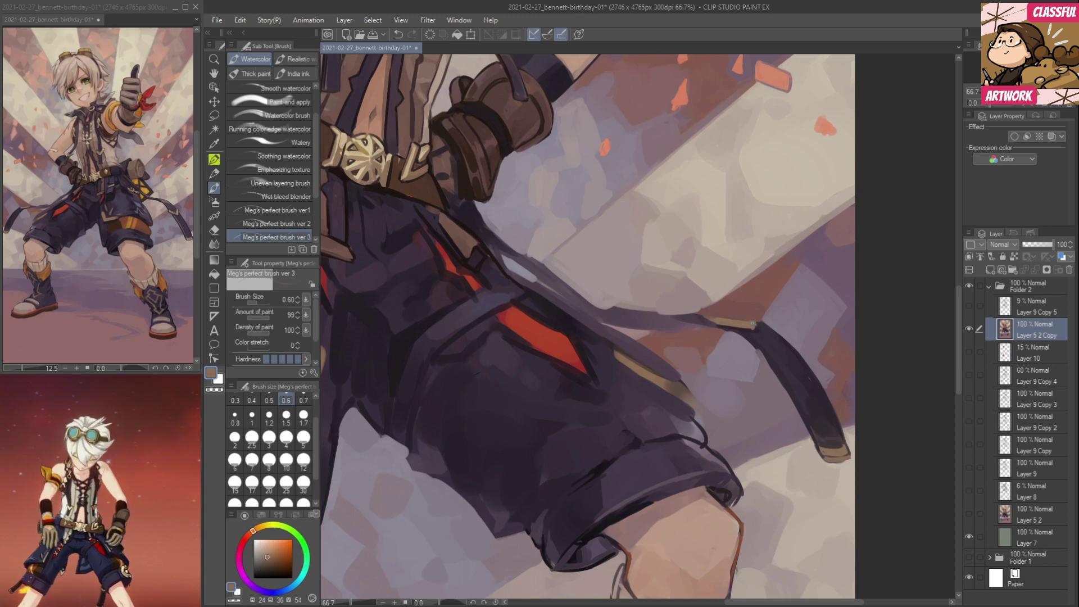
pyautogui.keyDown('alt'); pyautogui.click(755, 330); pyautogui.keyUp('alt')
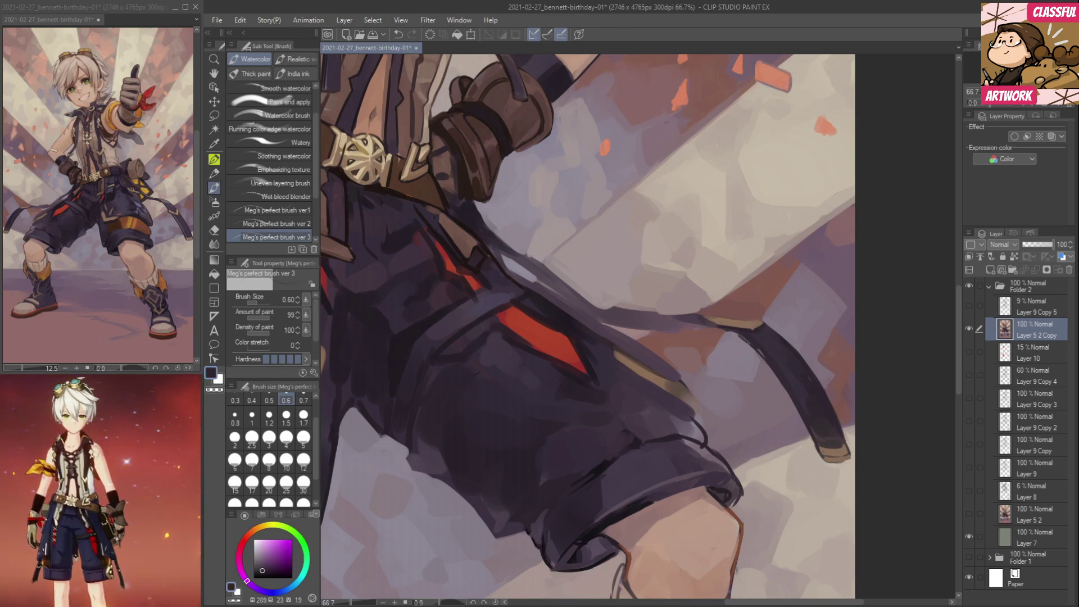
# Paint a thin muted pink line along the strap's inner edge and refine its lower end with sampled dark tones.
pyautogui.keyDown('alt'); pyautogui.click(709, 327); pyautogui.keyUp('alt')
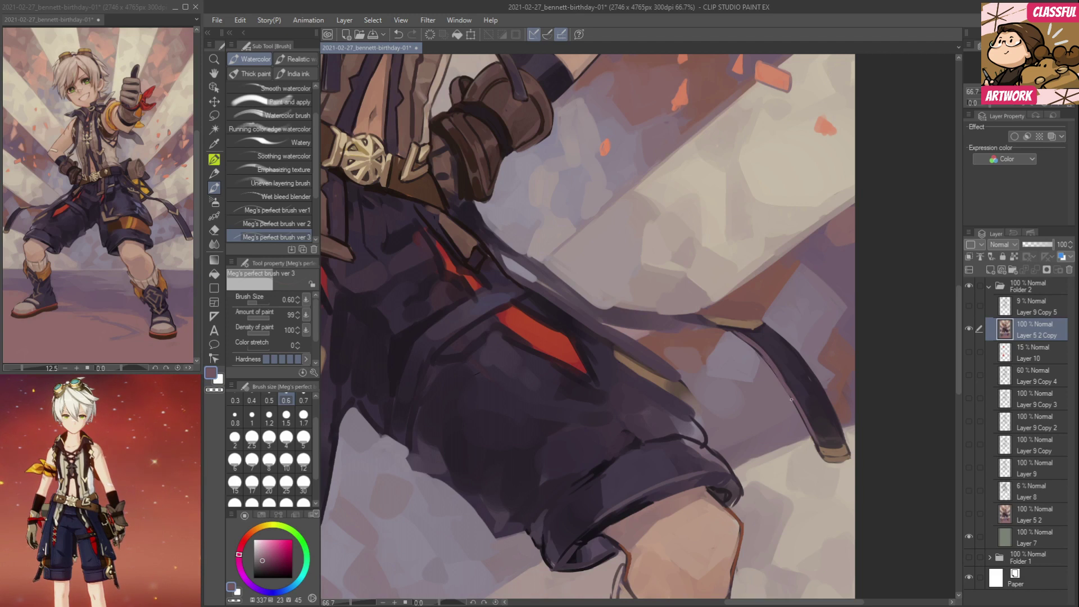
pyautogui.keyDown('alt'); pyautogui.click(810, 379); pyautogui.keyUp('alt')
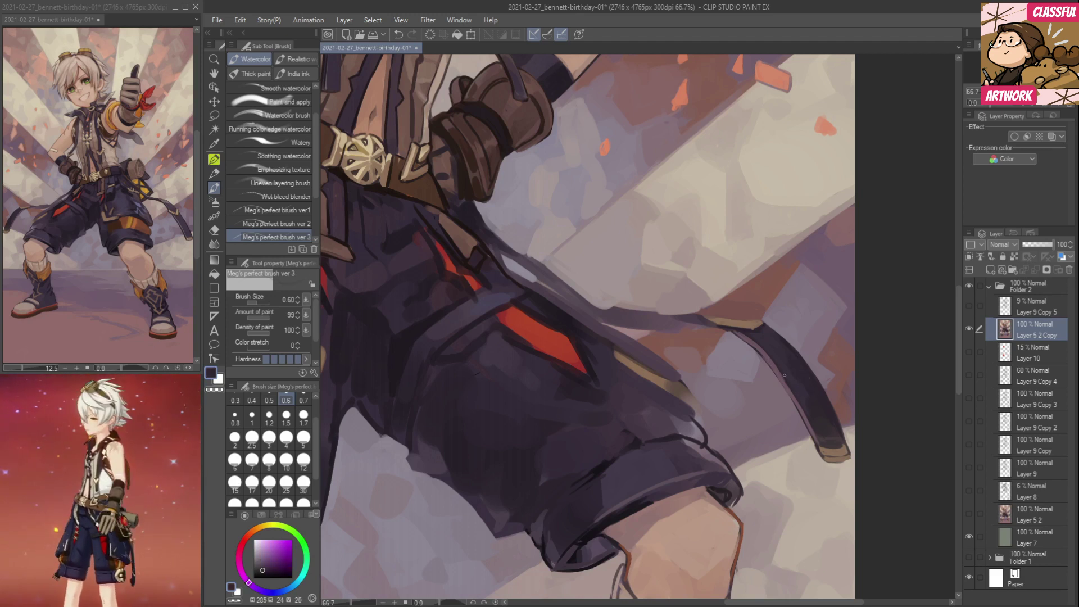
pyautogui.keyDown('alt'); pyautogui.click(823, 443); pyautogui.keyUp('alt')
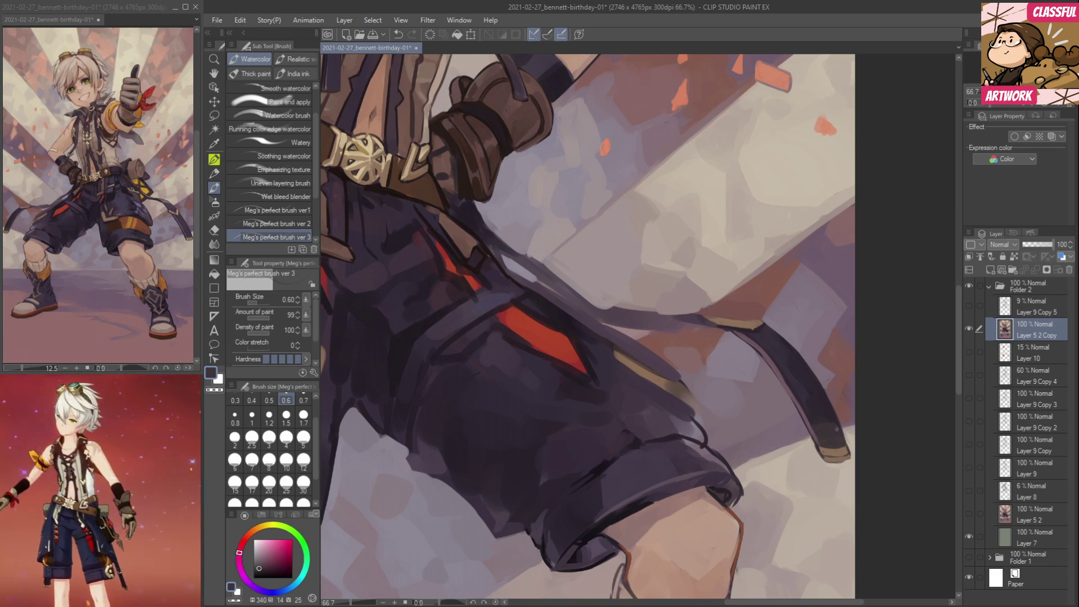
pyautogui.keyDown('alt'); pyautogui.click(851, 438); pyautogui.keyUp('alt')
# Clean up the strap's tip and adjacent background with sampled beige, purple and dark tones, raising the brush size to 1.5.
pyautogui.moveTo(873, 454); pyautogui.dragTo(914, 338)
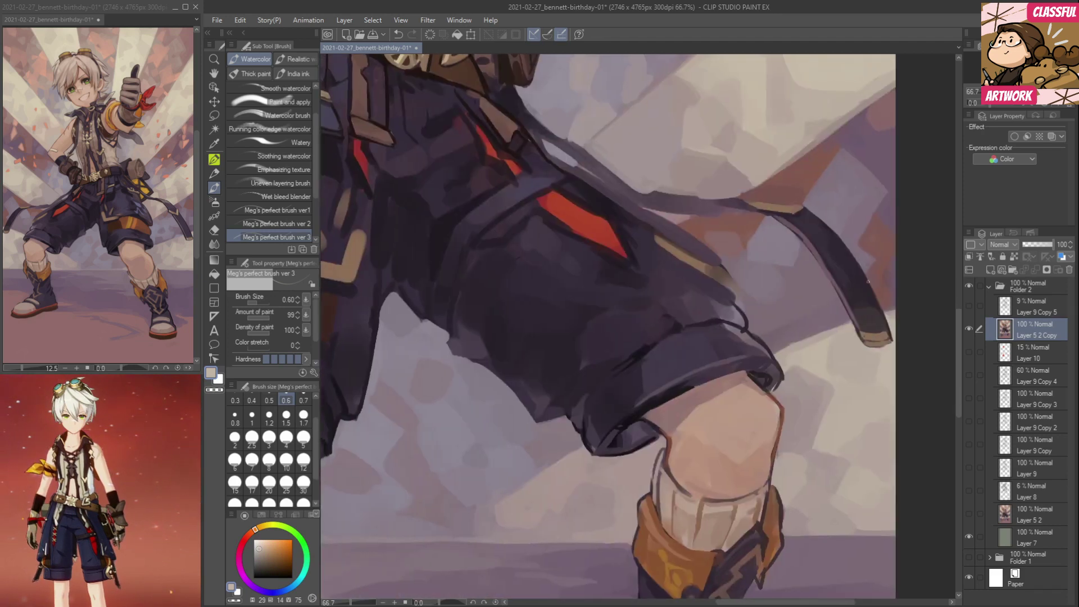
pyautogui.keyDown('alt'); pyautogui.click(837, 313); pyautogui.keyUp('alt')
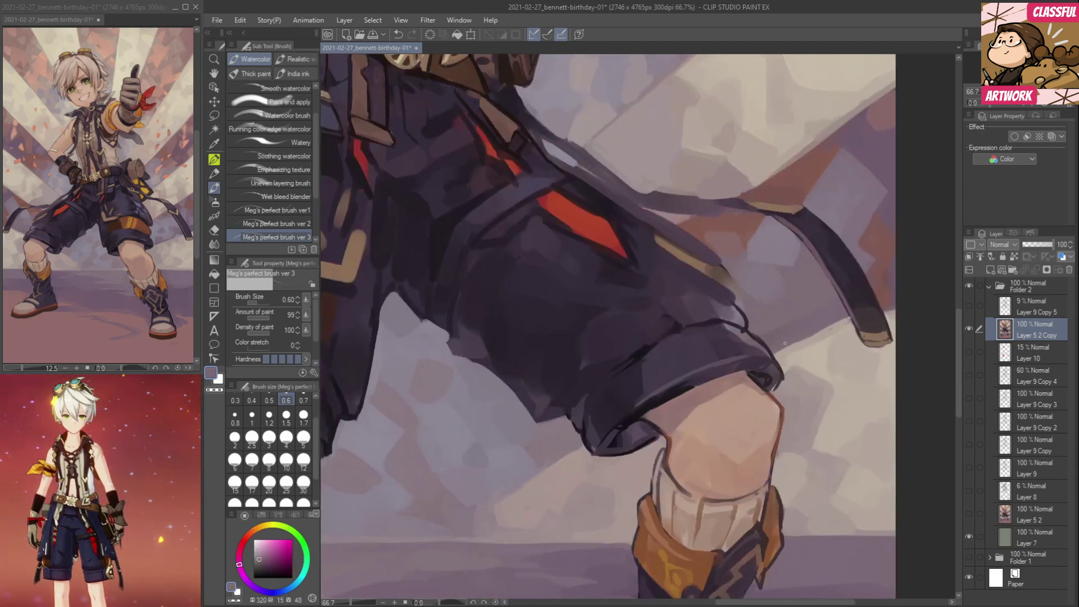
pyautogui.keyDown('alt'); pyautogui.click(841, 322); pyautogui.keyUp('alt')
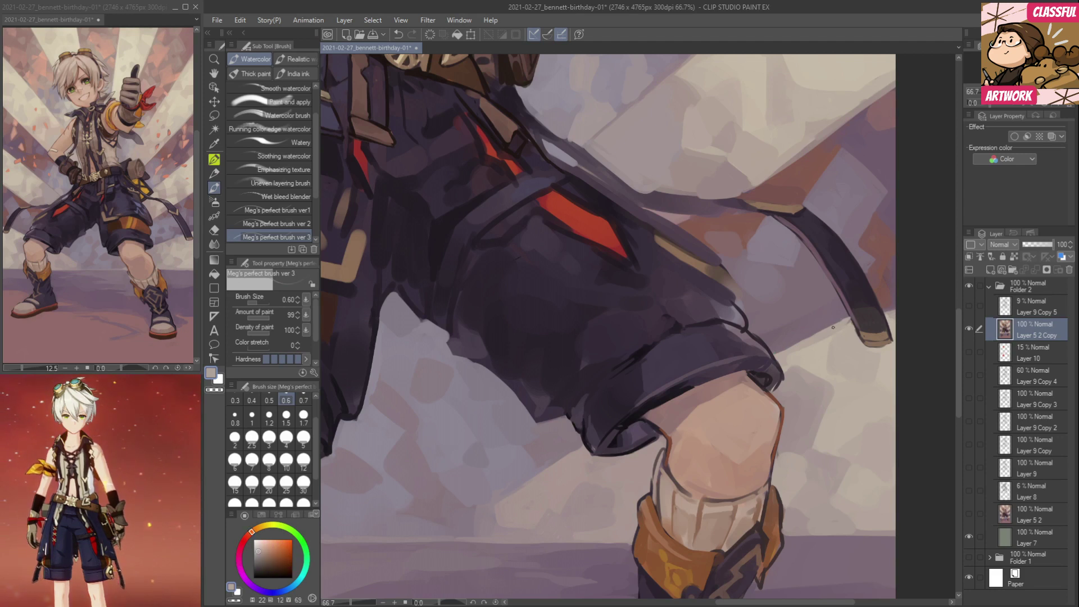
pyautogui.keyDown('alt'); pyautogui.click(859, 315); pyautogui.keyUp('alt')
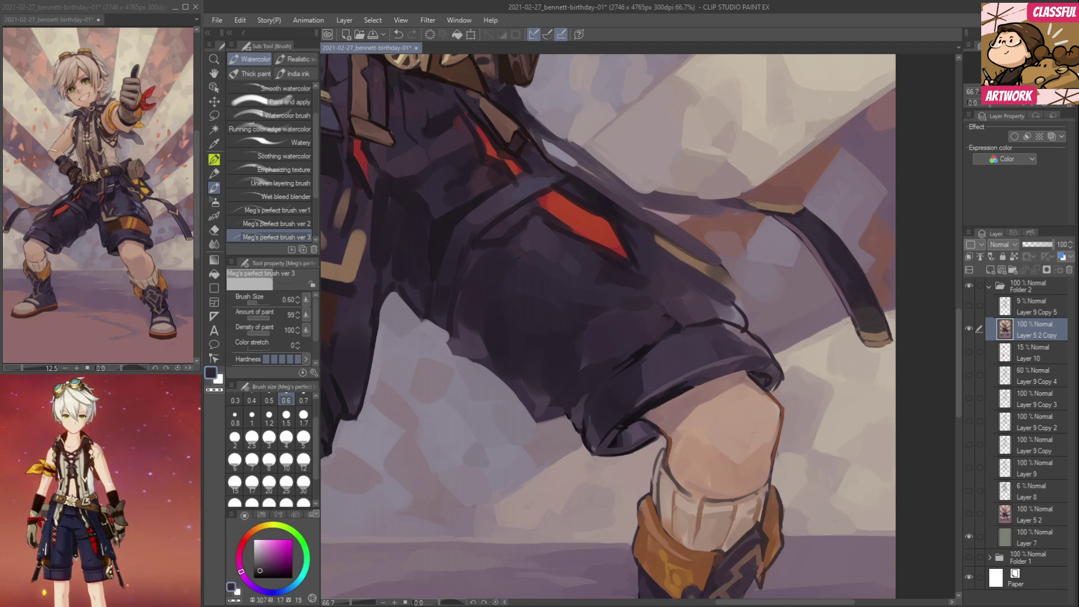
pyautogui.keyDown('alt'); pyautogui.click(857, 329); pyautogui.keyUp('alt')
pyautogui.moveTo(879, 309)
pyautogui.mouseDown()
pyautogui.moveTo(895, 297)
pyautogui.moveTo(885, 316)
pyautogui.moveTo(896, 299)
pyautogui.mouseUp()
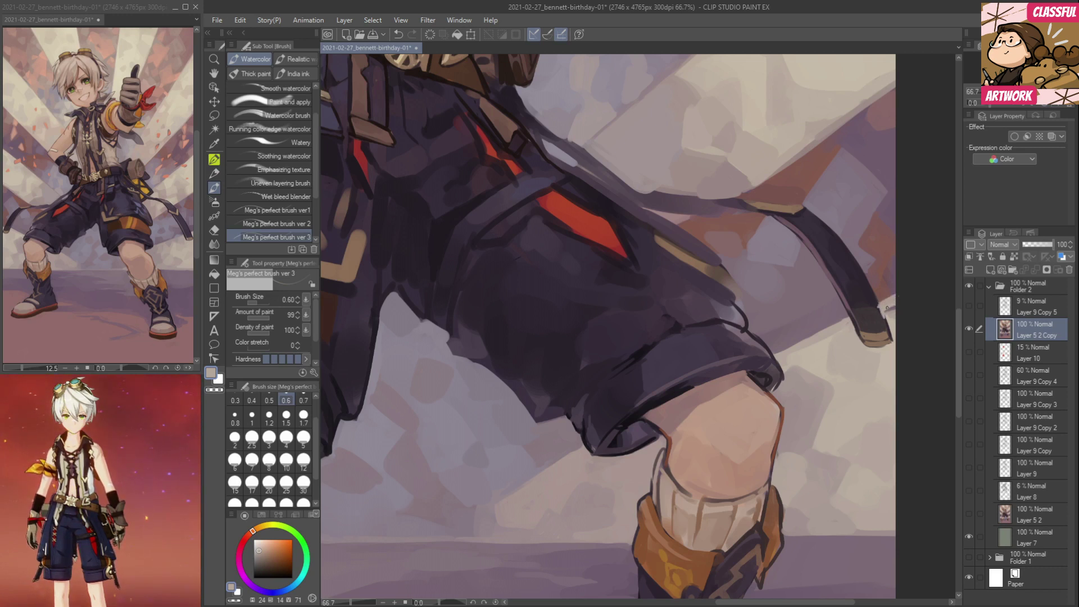
pyautogui.click(286, 418)
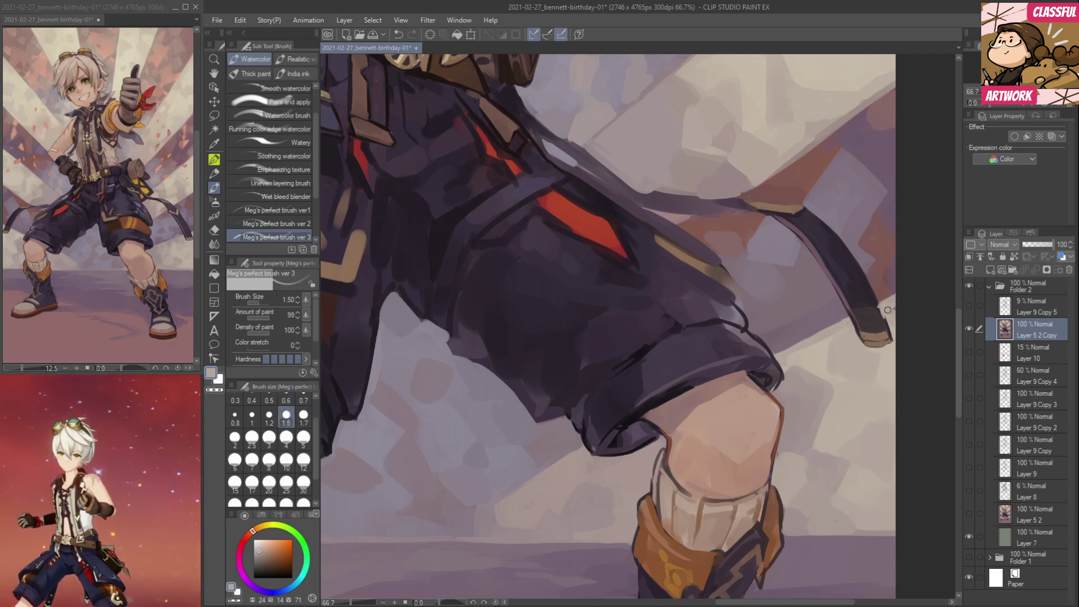
pyautogui.keyDown('alt'); pyautogui.click(892, 329); pyautogui.keyUp('alt')
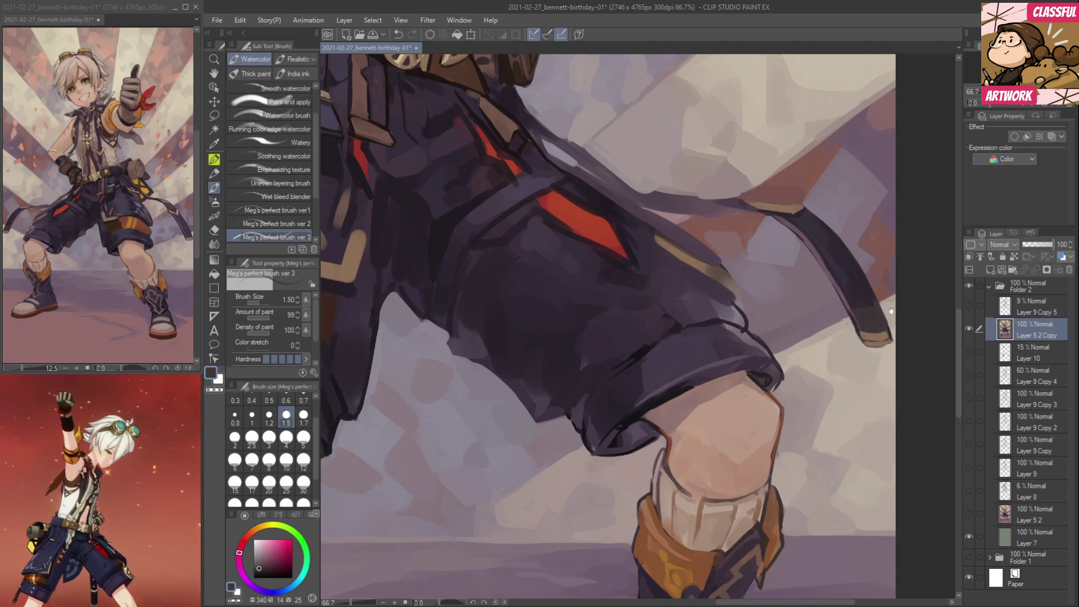
# Smooth the lower edge of the beige background ray above the strap's bend with sampled beige and reddish-brown tones.
pyautogui.scroll(3, 883, 318)
pyautogui.keyDown('alt'); pyautogui.click(784, 250); pyautogui.keyUp('alt')
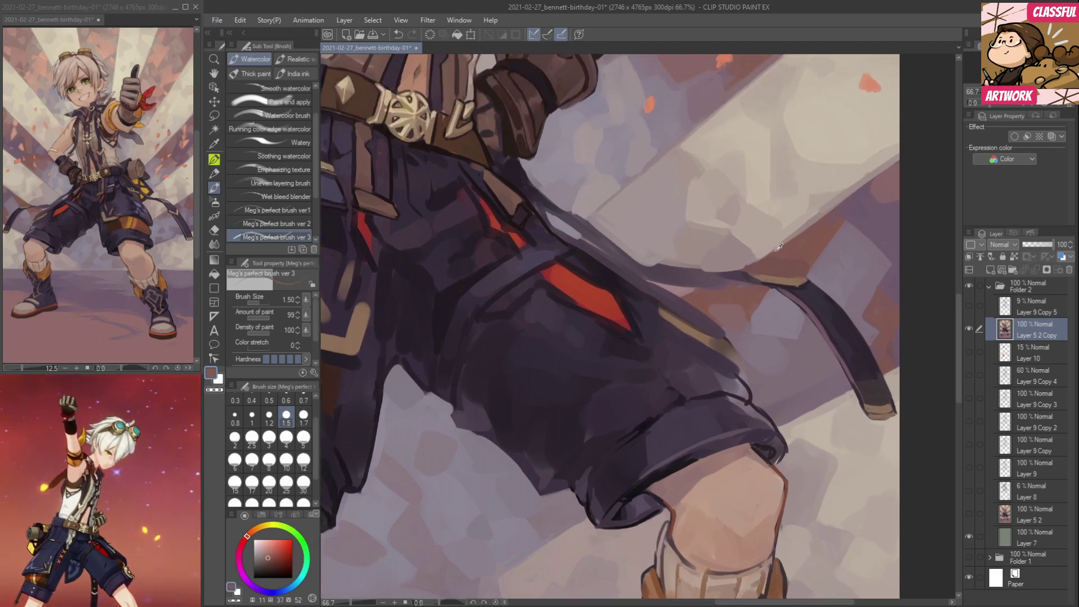
pyautogui.keyDown('alt'); pyautogui.click(750, 264); pyautogui.keyUp('alt')
pyautogui.moveTo(751, 264); pyautogui.dragTo(797, 232)
pyautogui.keyDown('alt'); pyautogui.click(783, 252); pyautogui.keyUp('alt')
pyautogui.keyDown('alt'); pyautogui.click(754, 269); pyautogui.keyUp('alt')
pyautogui.moveTo(754, 268)
pyautogui.mouseDown()
pyautogui.moveTo(825, 216)
pyautogui.moveTo(778, 315)
pyautogui.mouseUp()
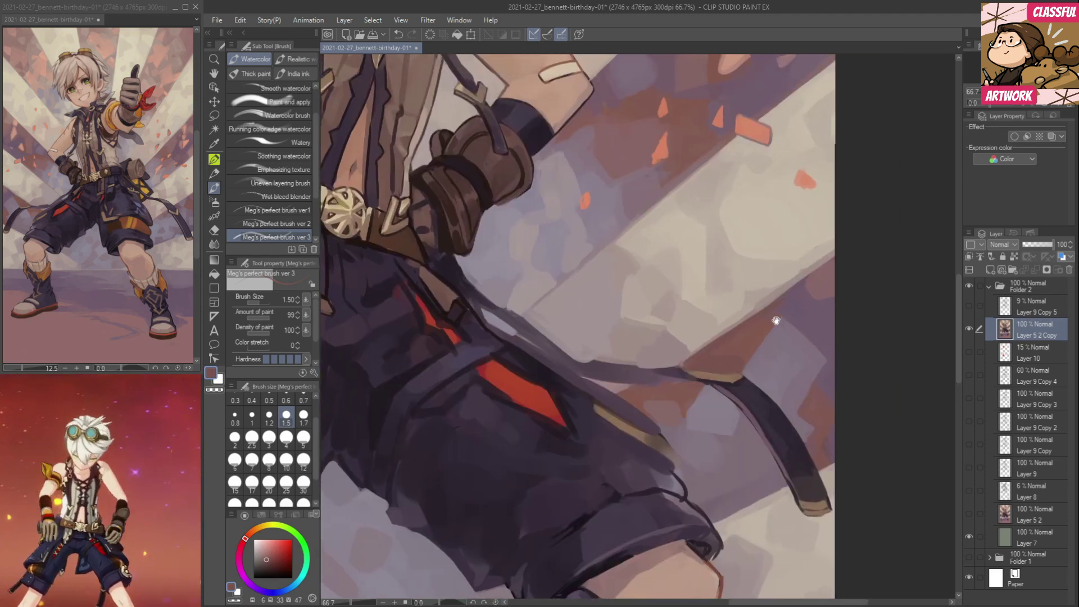
# Refine the beige ray's lower border near the canvas edge and the area around its orange fragment with sampled colours.
pyautogui.keyDown('alt'); pyautogui.click(774, 291); pyautogui.keyUp('alt')
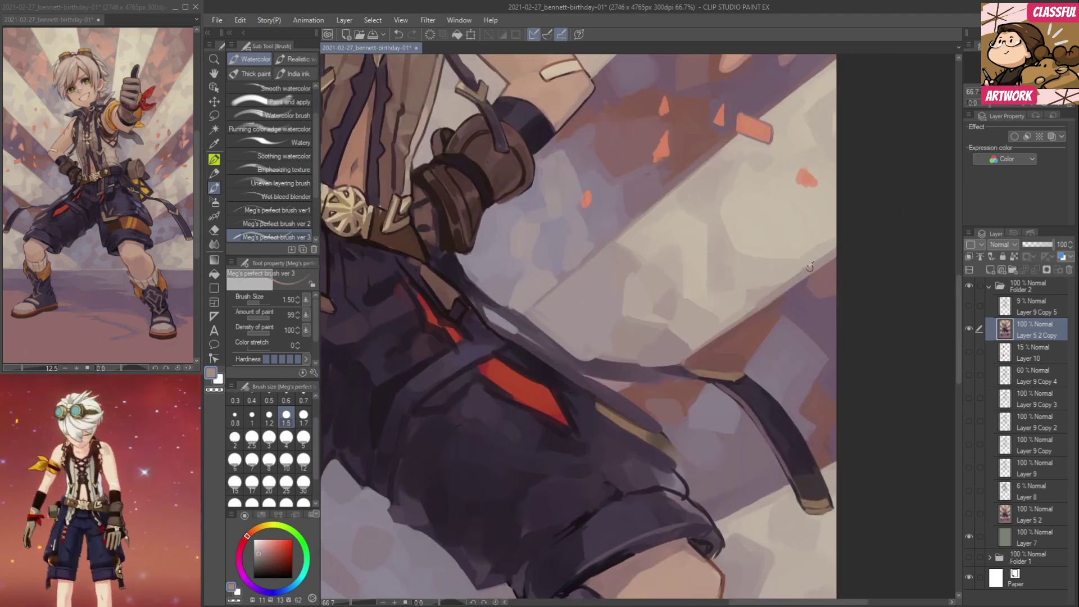
pyautogui.keyDown('alt'); pyautogui.click(811, 269); pyautogui.keyUp('alt')
pyautogui.keyDown('alt'); pyautogui.click(799, 196); pyautogui.keyUp('alt')
pyautogui.moveTo(793, 185)
pyautogui.mouseDown()
pyautogui.moveTo(816, 186)
pyautogui.moveTo(806, 281)
pyautogui.mouseUp()
pyautogui.keyDown('alt'); pyautogui.click(806, 280); pyautogui.keyUp('alt')
pyautogui.keyDown('alt'); pyautogui.click(801, 241); pyautogui.keyUp('alt')
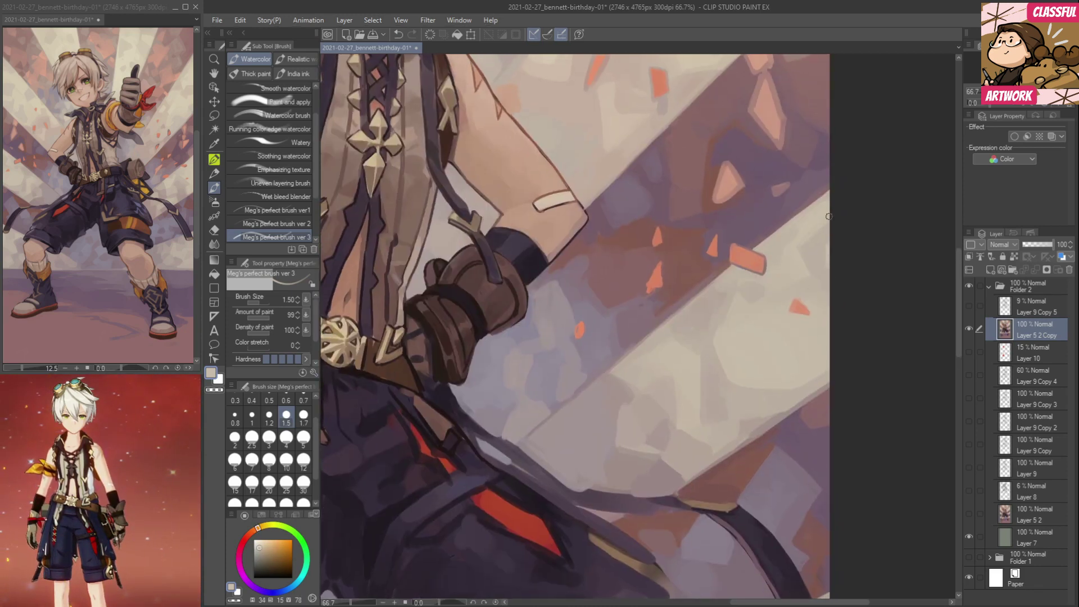
# Touch up the background ray's edges and the hip strap's upper contour with sampled purple, beige and greyish tones.
pyautogui.moveTo(811, 226); pyautogui.dragTo(797, 343)
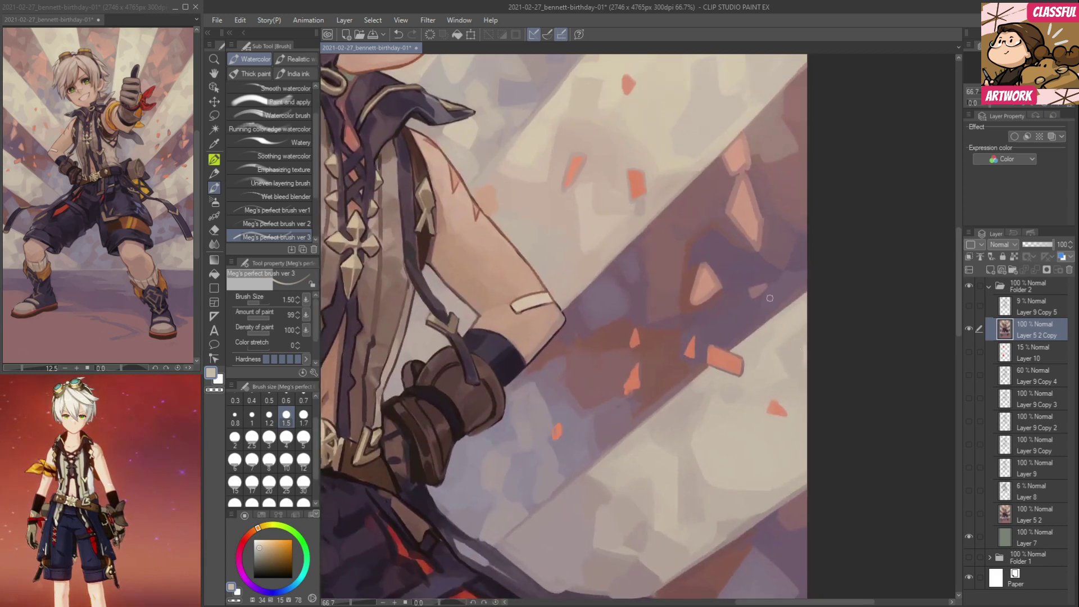
pyautogui.keyDown('alt'); pyautogui.click(756, 168); pyautogui.keyUp('alt')
pyautogui.moveTo(801, 413); pyautogui.dragTo(807, 196)
pyautogui.keyDown('alt'); pyautogui.click(660, 353); pyautogui.keyUp('alt')
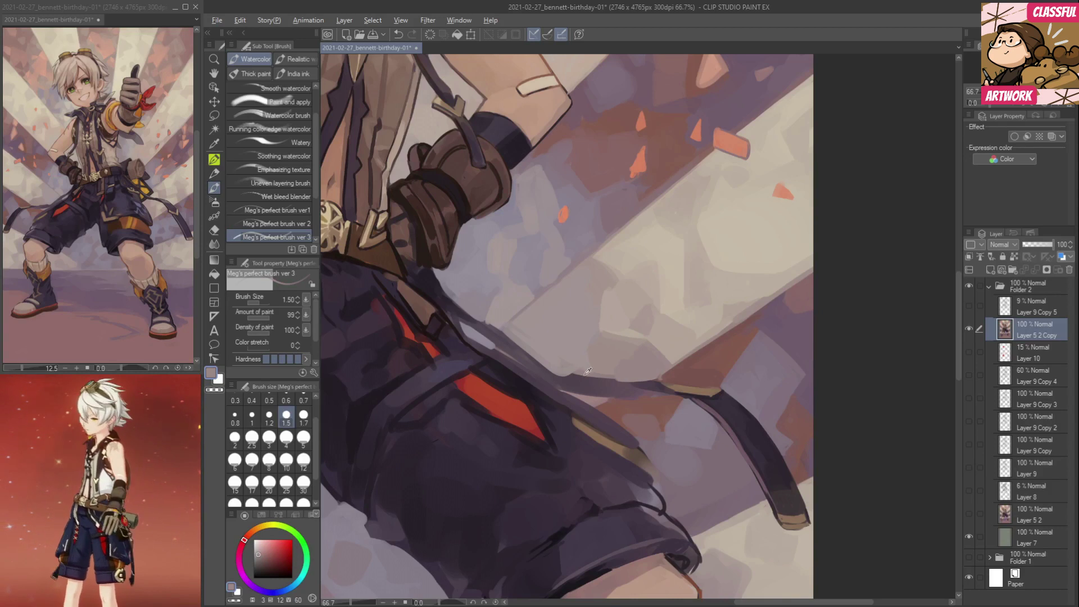
pyautogui.moveTo(626, 367); pyautogui.dragTo(713, 316)
pyautogui.keyDown('alt'); pyautogui.click(667, 312); pyautogui.keyUp('alt')
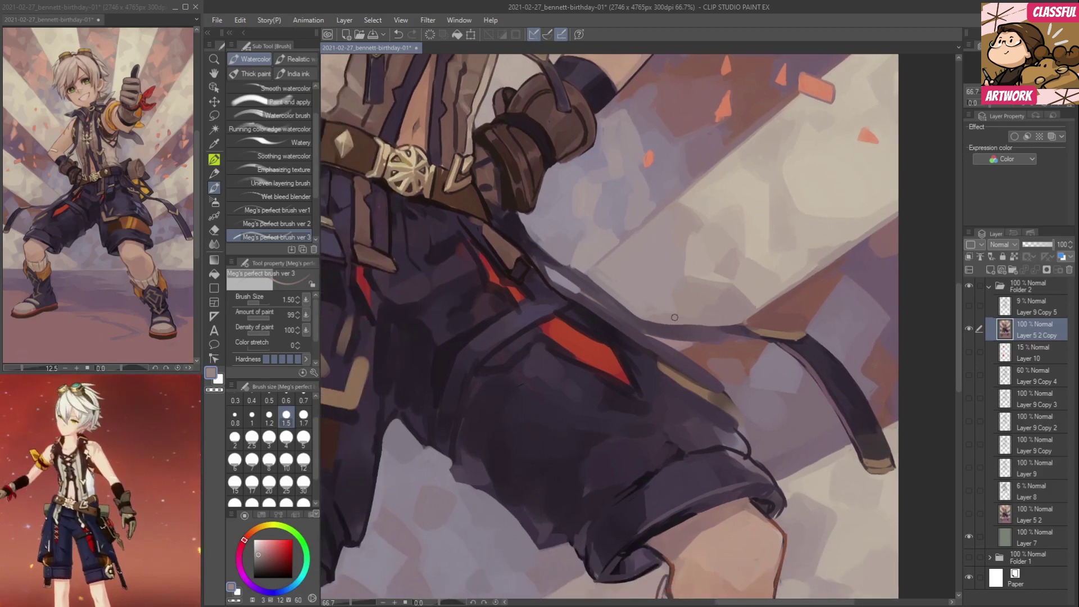
pyautogui.moveTo(665, 248); pyautogui.dragTo(682, 303)
pyautogui.keyDown('alt'); pyautogui.click(634, 334); pyautogui.keyUp('alt')
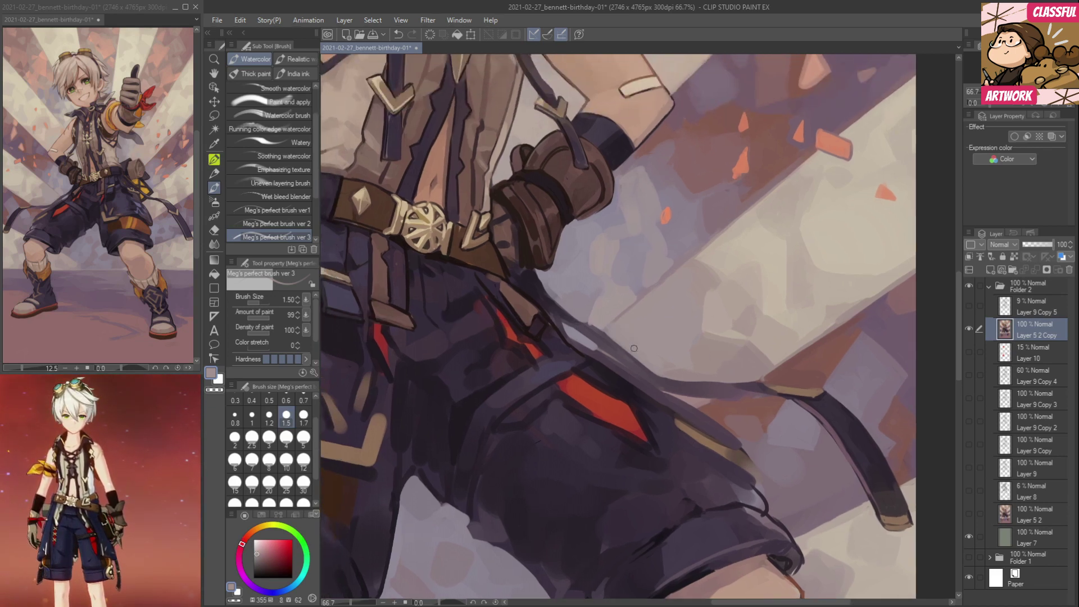
# Reduce the brush size to 0.6 and define the hip strap's upper edge below the glove with sampled purple and dark lines.
pyautogui.click(286, 400)
pyautogui.moveTo(616, 367); pyautogui.dragTo(609, 409)
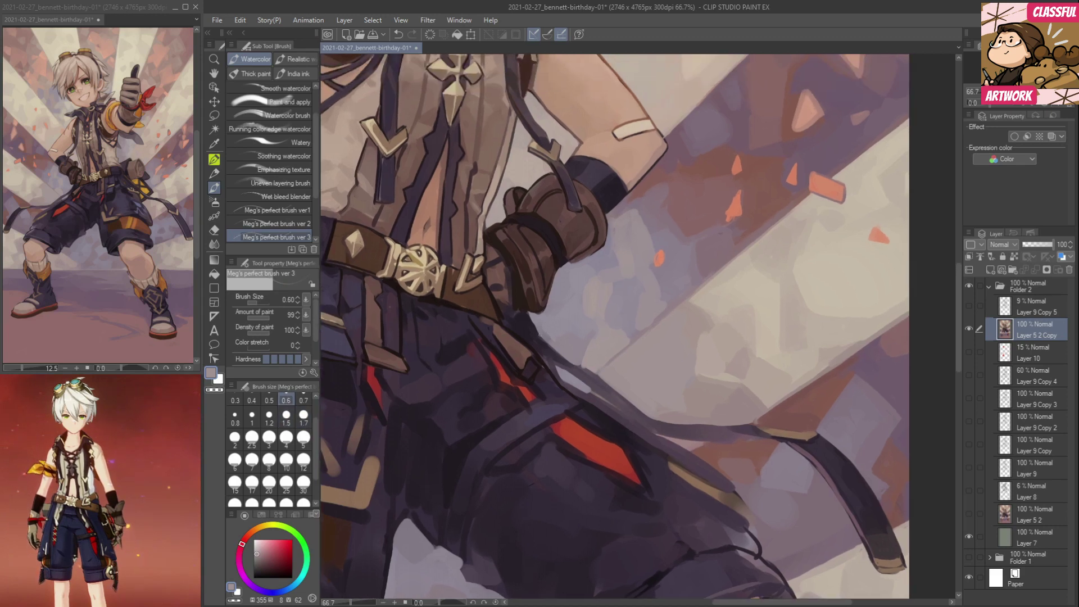
pyautogui.keyDown('alt'); pyautogui.click(535, 324); pyautogui.keyUp('alt')
pyautogui.moveTo(524, 315); pyautogui.dragTo(578, 366)
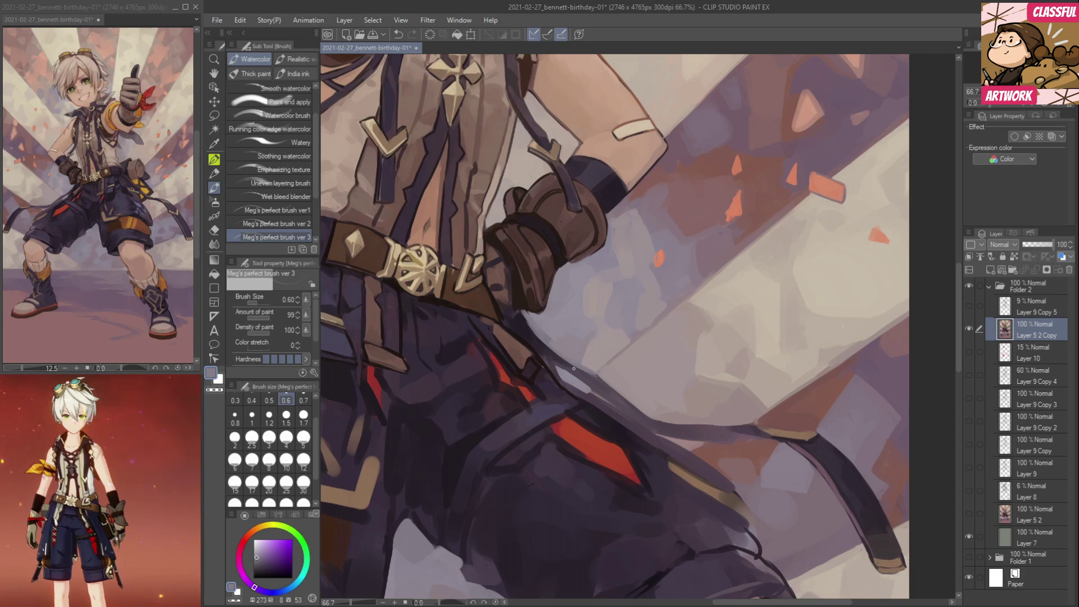
pyautogui.keyDown('alt'); pyautogui.click(557, 354); pyautogui.keyUp('alt')
pyautogui.moveTo(569, 364); pyautogui.dragTo(596, 376)
pyautogui.moveTo(566, 361)
pyautogui.mouseDown()
pyautogui.moveTo(602, 380)
pyautogui.moveTo(574, 369)
pyautogui.mouseUp()
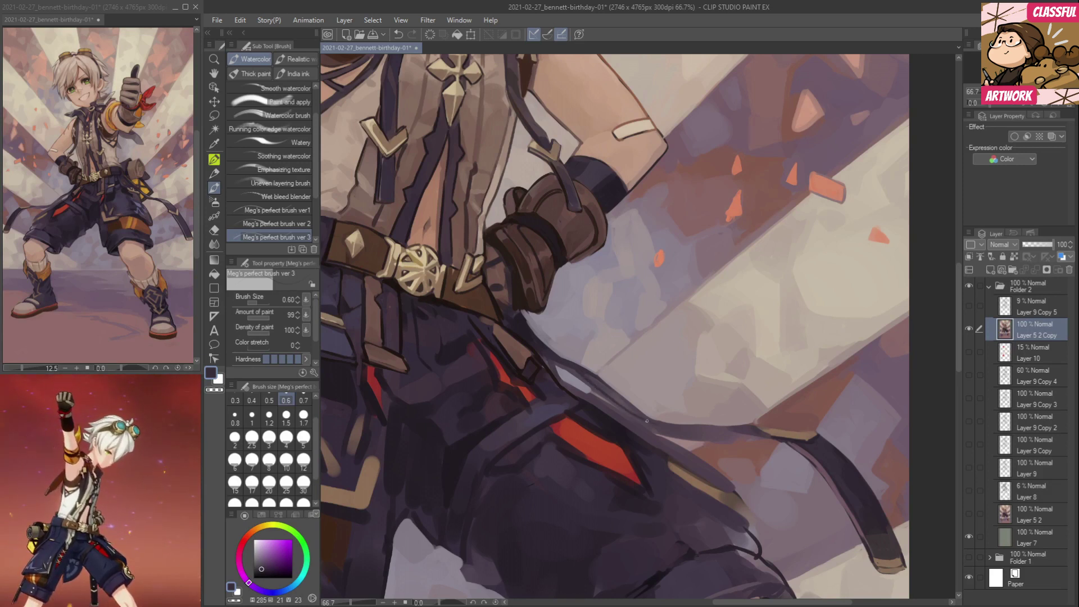
pyautogui.keyDown('alt'); pyautogui.click(575, 366); pyautogui.keyUp('alt')
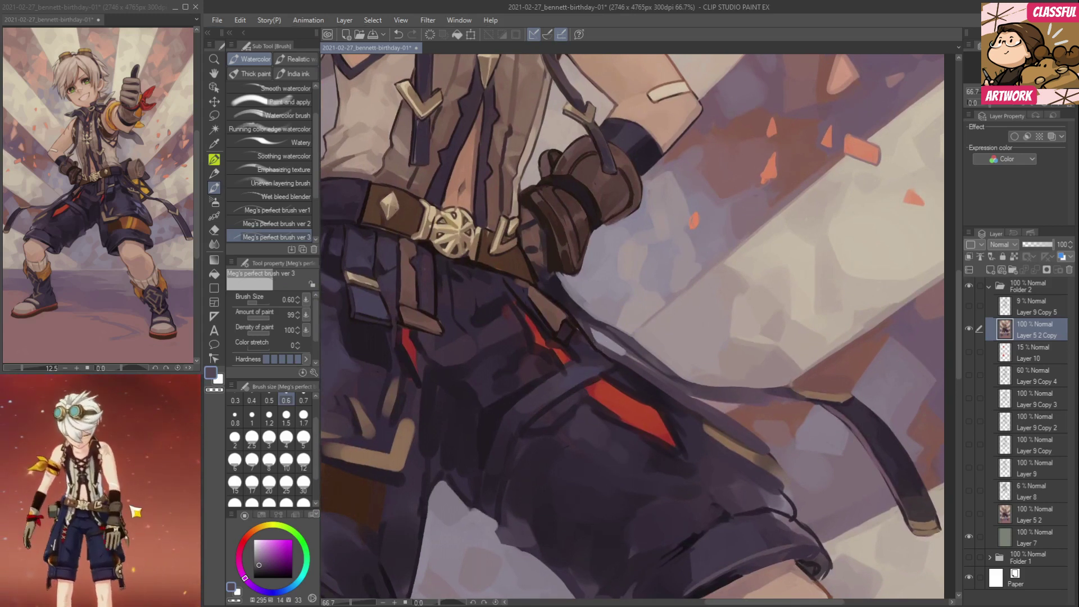
# Check the Bennett game reference and paint a small reddish-brown, dark-outlined detail in the light gap of the hip strap.
pyautogui.click(155, 529)
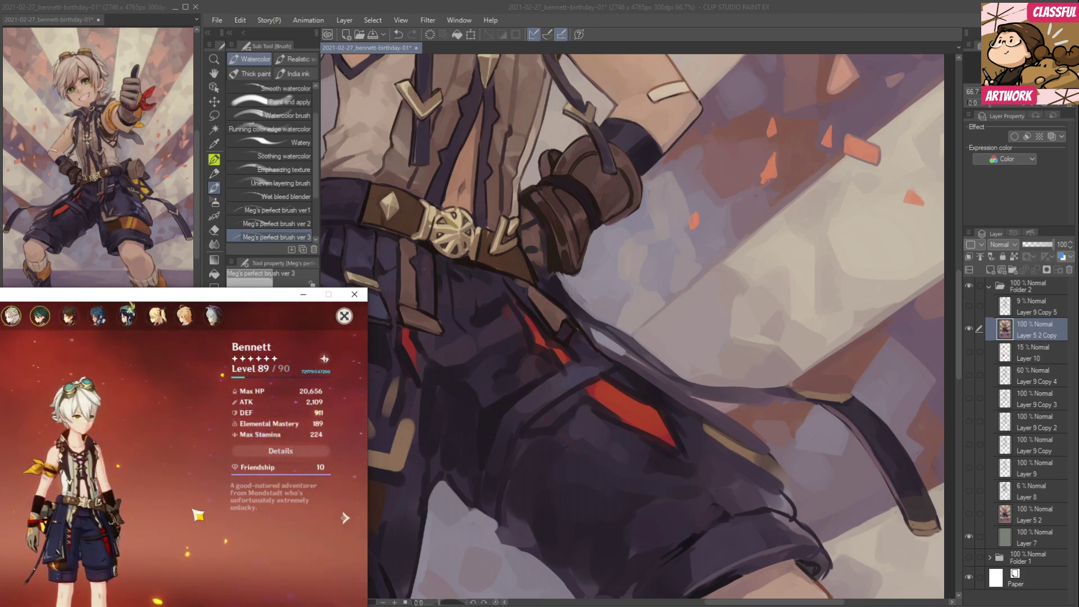
pyautogui.click(603, 324)
pyautogui.keyDown('alt'); pyautogui.click(554, 306); pyautogui.keyUp('alt')
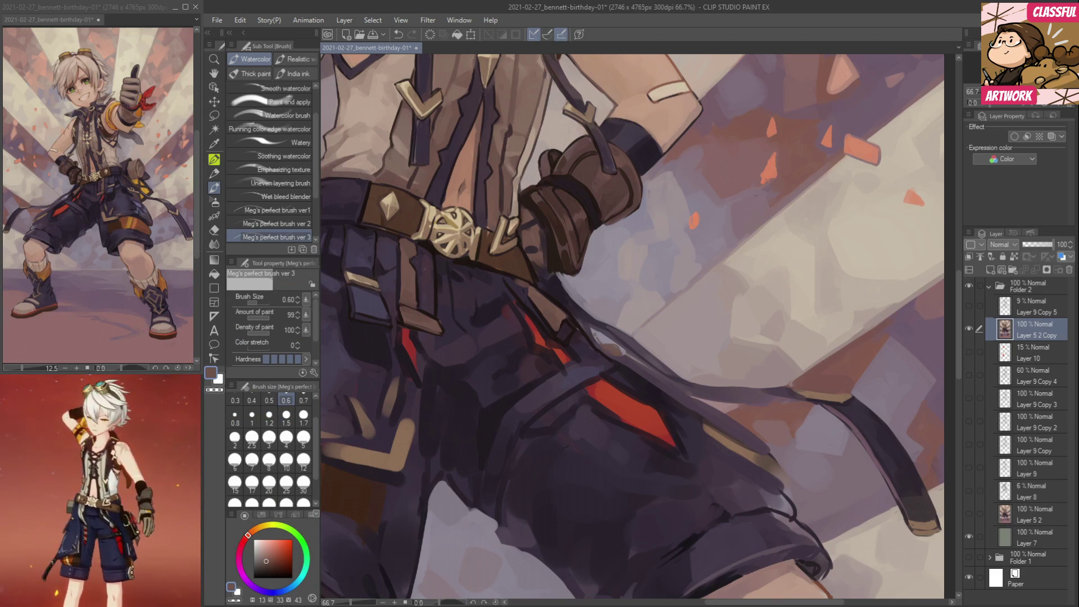
pyautogui.keyDown('alt'); pyautogui.click(588, 334); pyautogui.keyUp('alt')
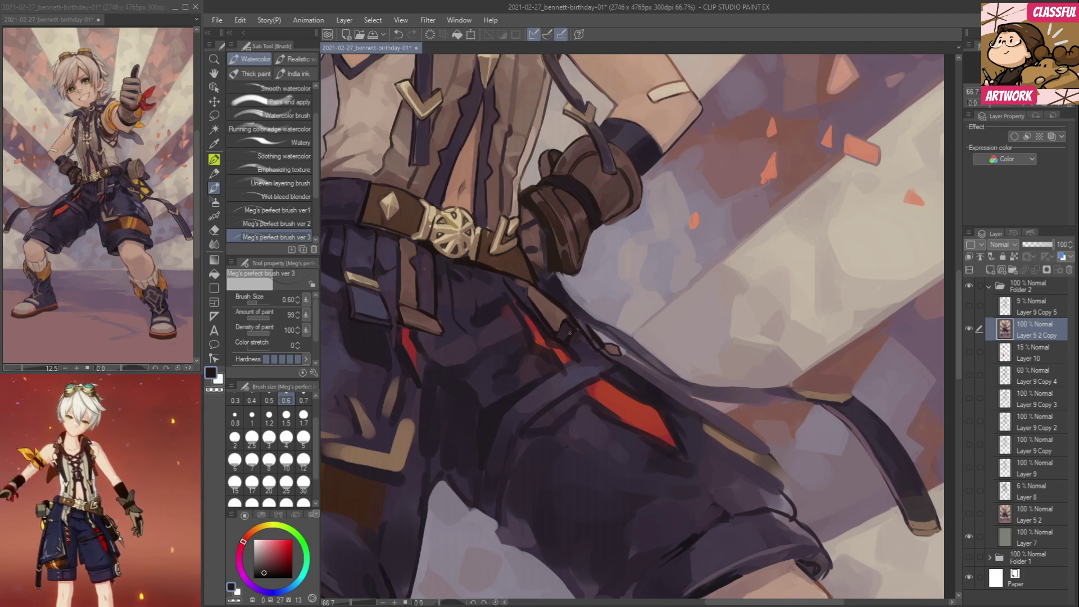
pyautogui.keyDown('alt'); pyautogui.click(556, 305); pyautogui.keyUp('alt')
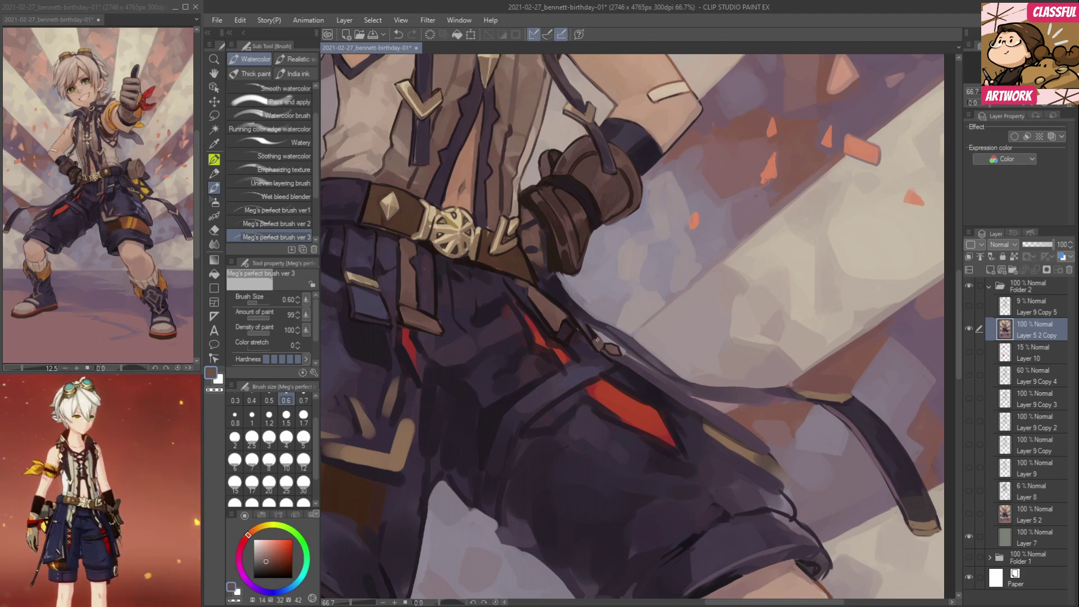
pyautogui.keyDown('alt'); pyautogui.click(593, 335); pyautogui.keyUp('alt')
pyautogui.moveTo(621, 356)
pyautogui.mouseDown()
pyautogui.moveTo(636, 371)
pyautogui.moveTo(593, 346)
pyautogui.mouseUp()
pyautogui.keyDown('alt'); pyautogui.click(617, 355); pyautogui.keyUp('alt')
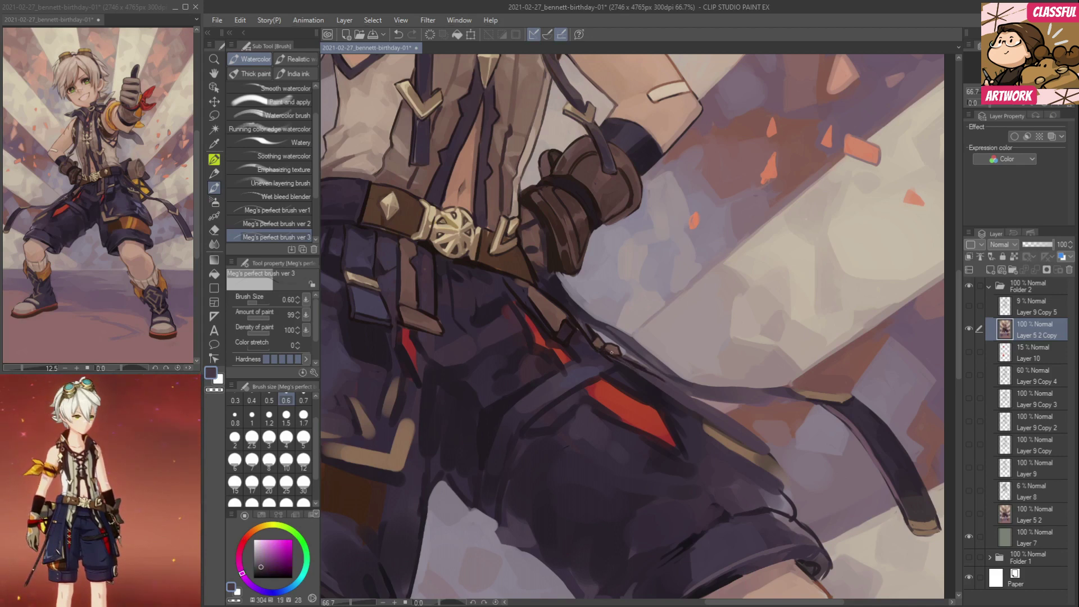
# Fill the hip strap's light gap with sampled purple and extend its dark contour lines toward the outer thigh.
pyautogui.moveTo(608, 353); pyautogui.dragTo(647, 372)
pyautogui.keyDown('alt'); pyautogui.click(607, 335); pyautogui.keyUp('alt')
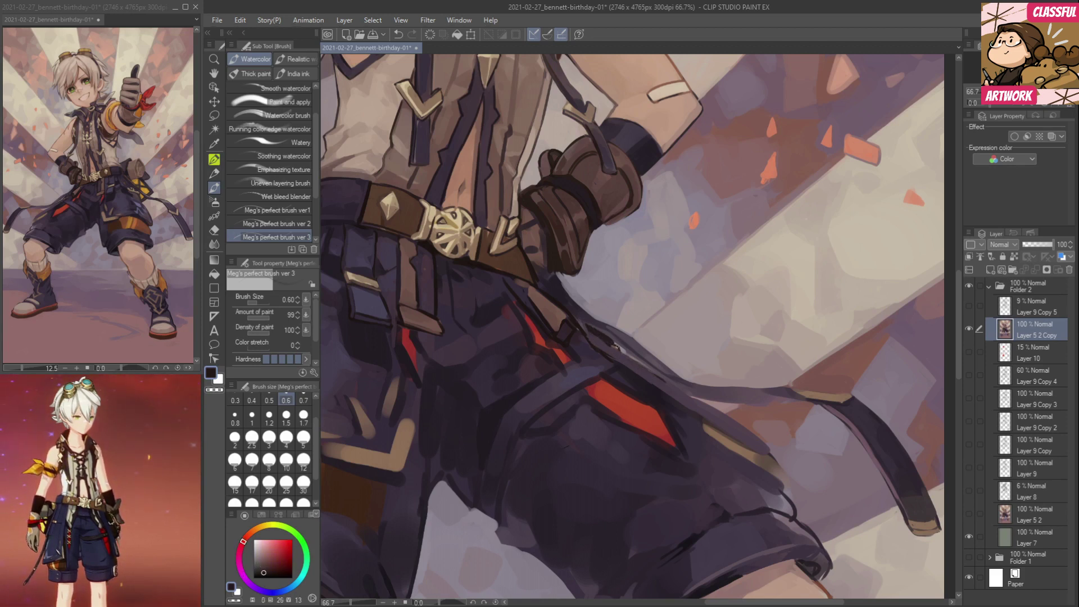
pyautogui.keyDown('alt'); pyautogui.click(614, 346); pyautogui.keyUp('alt')
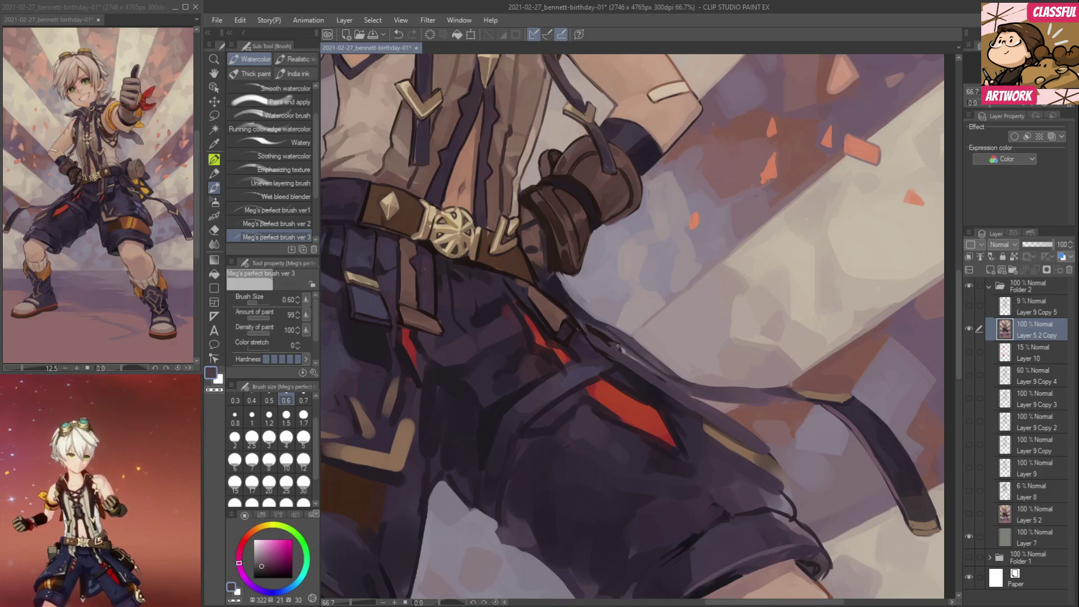
pyautogui.keyDown('alt'); pyautogui.click(607, 338); pyautogui.keyUp('alt')
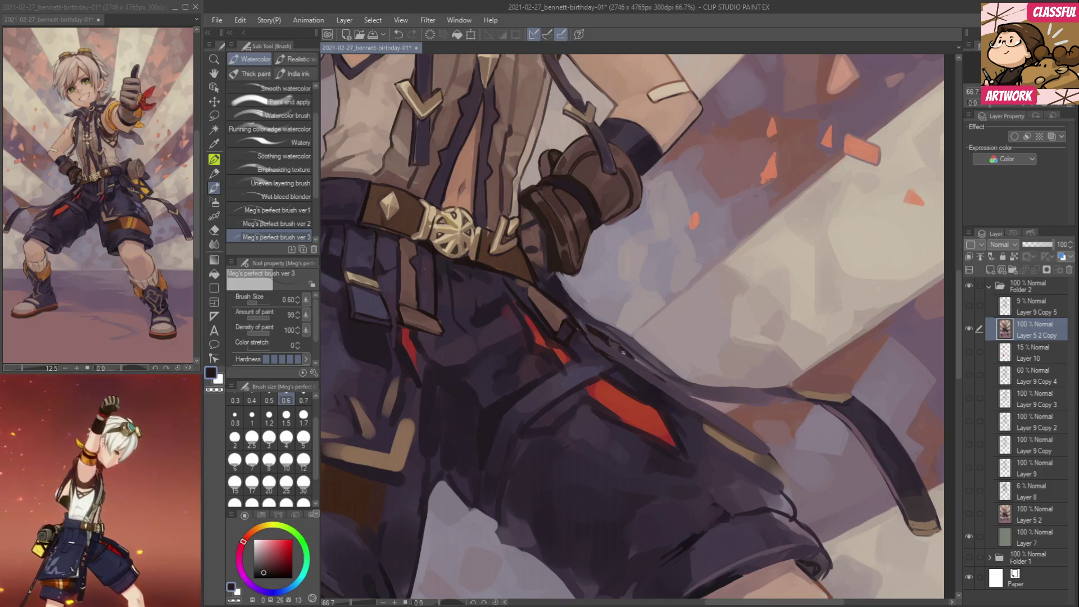
pyautogui.moveTo(630, 356); pyautogui.dragTo(649, 371)
pyautogui.moveTo(654, 378)
pyautogui.mouseDown()
pyautogui.moveTo(869, 439)
pyautogui.moveTo(703, 397)
pyautogui.mouseUp()
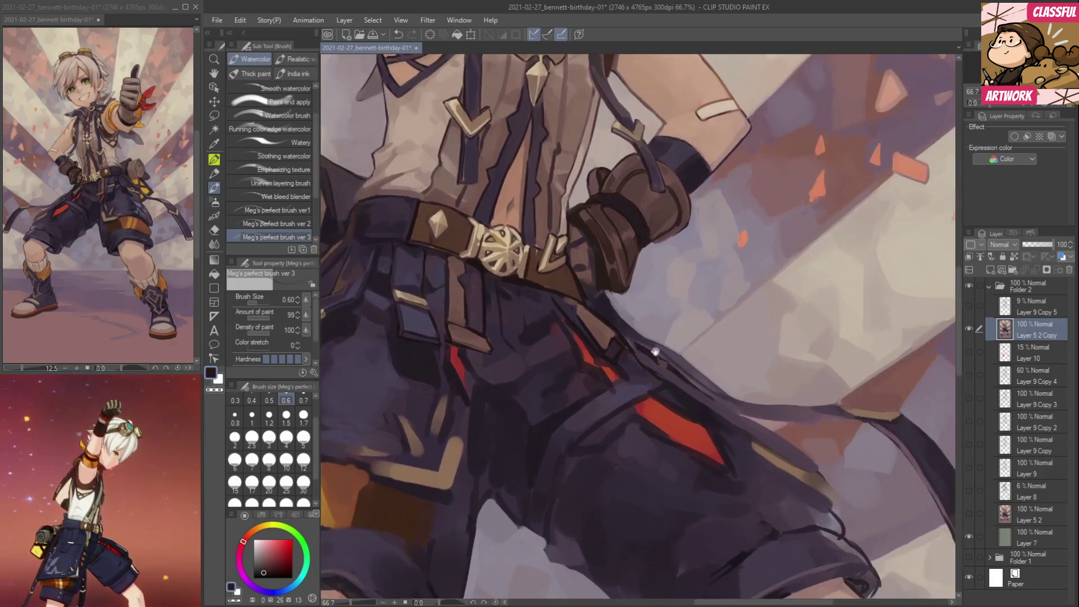
pyautogui.keyDown('alt'); pyautogui.click(697, 388); pyautogui.keyUp('alt')
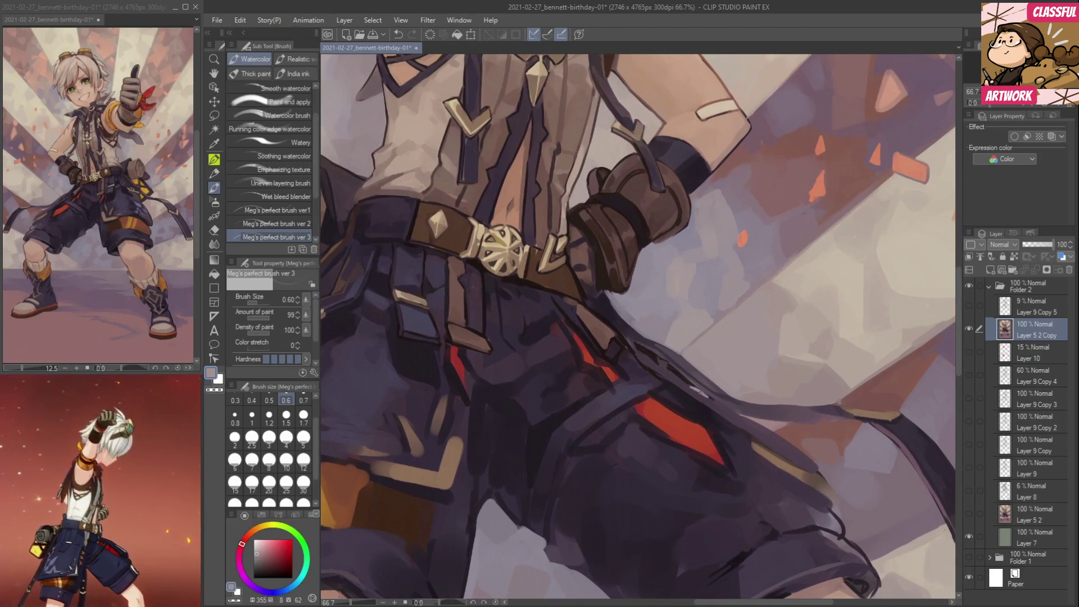
pyautogui.keyDown('alt'); pyautogui.click(692, 378); pyautogui.keyUp('alt')
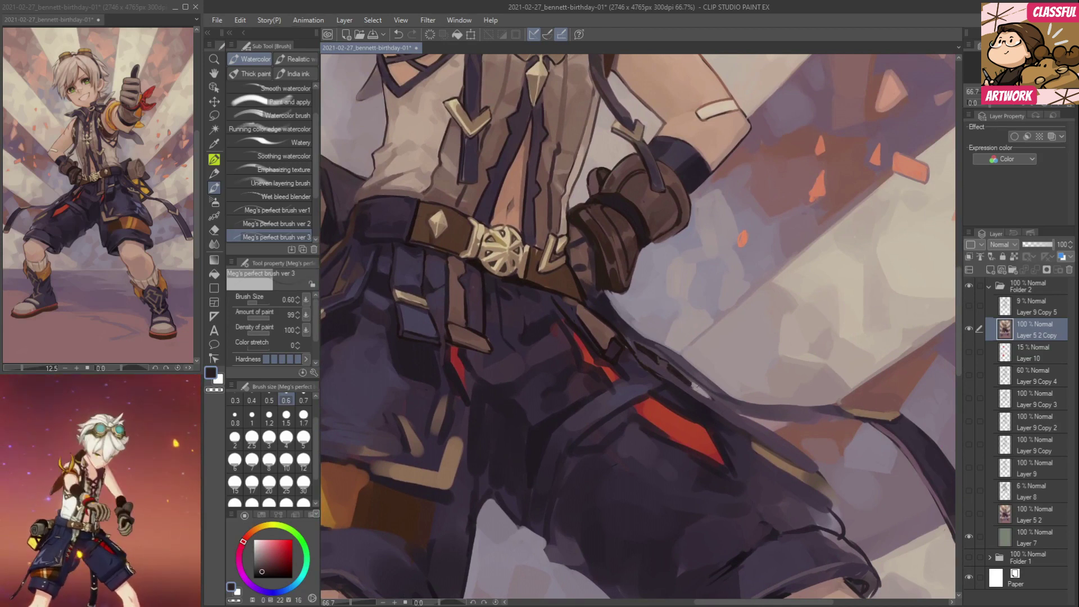
pyautogui.moveTo(695, 385); pyautogui.dragTo(646, 333)
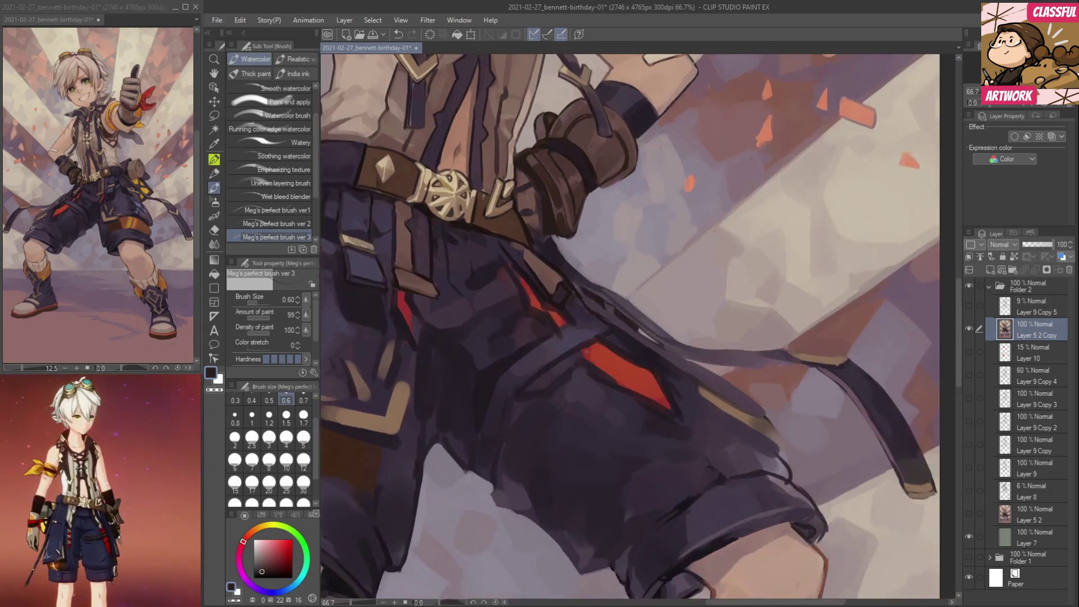
# Raise the brush size to 1.5 and repaint the thigh strap above the red patch with sampled purple tones.
pyautogui.keyDown('alt'); pyautogui.click(581, 340); pyautogui.keyUp('alt')
pyautogui.keyDown('alt'); pyautogui.click(581, 333); pyautogui.keyUp('alt')
pyautogui.click(286, 418)
pyautogui.moveTo(579, 332); pyautogui.dragTo(559, 346)
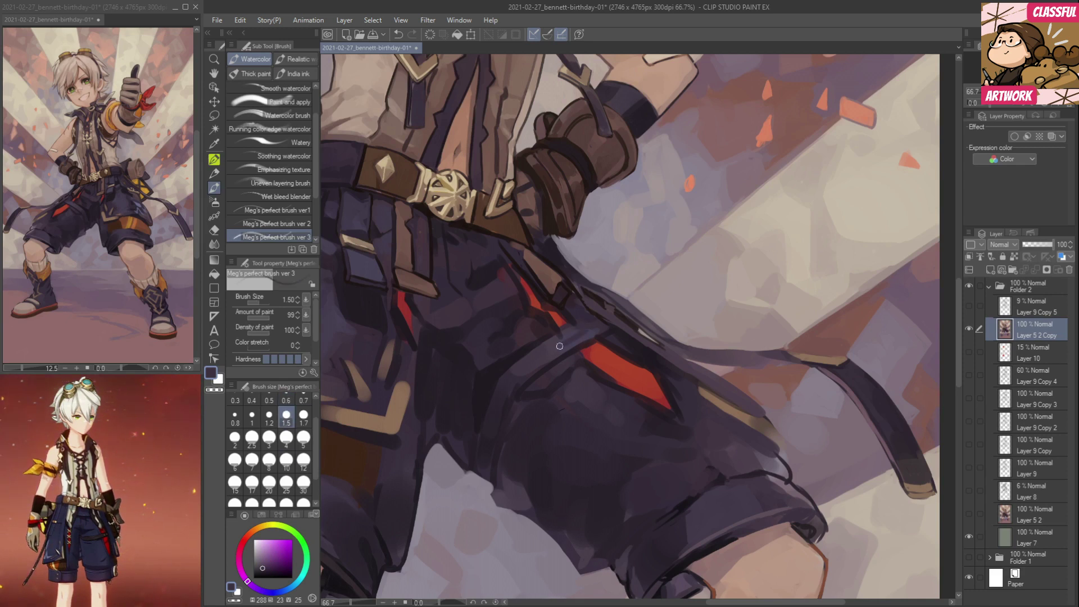
pyautogui.keyDown('alt'); pyautogui.click(572, 333); pyautogui.keyUp('alt')
pyautogui.keyDown('alt'); pyautogui.click(566, 351); pyautogui.keyUp('alt')
pyautogui.keyDown('alt'); pyautogui.click(571, 332); pyautogui.keyUp('alt')
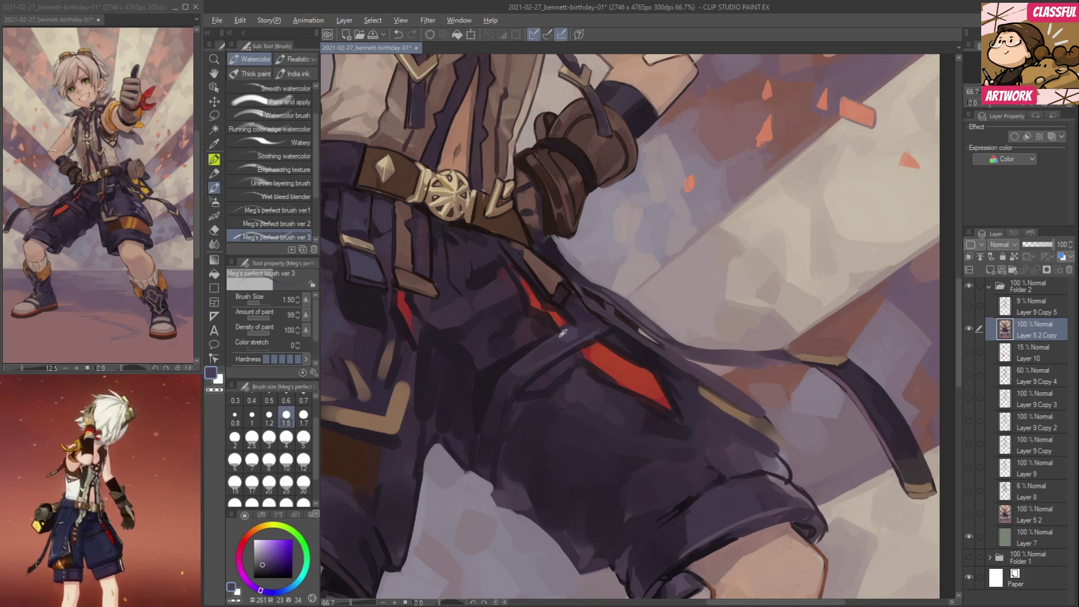
# Dot small tan rivets along the thigh strap and refine the area around them with sampled dark tones at brush size 0.6.
pyautogui.keyDown('alt'); pyautogui.click(411, 287); pyautogui.keyUp('alt')
pyautogui.keyDown('alt'); pyautogui.click(405, 384); pyautogui.keyUp('alt')
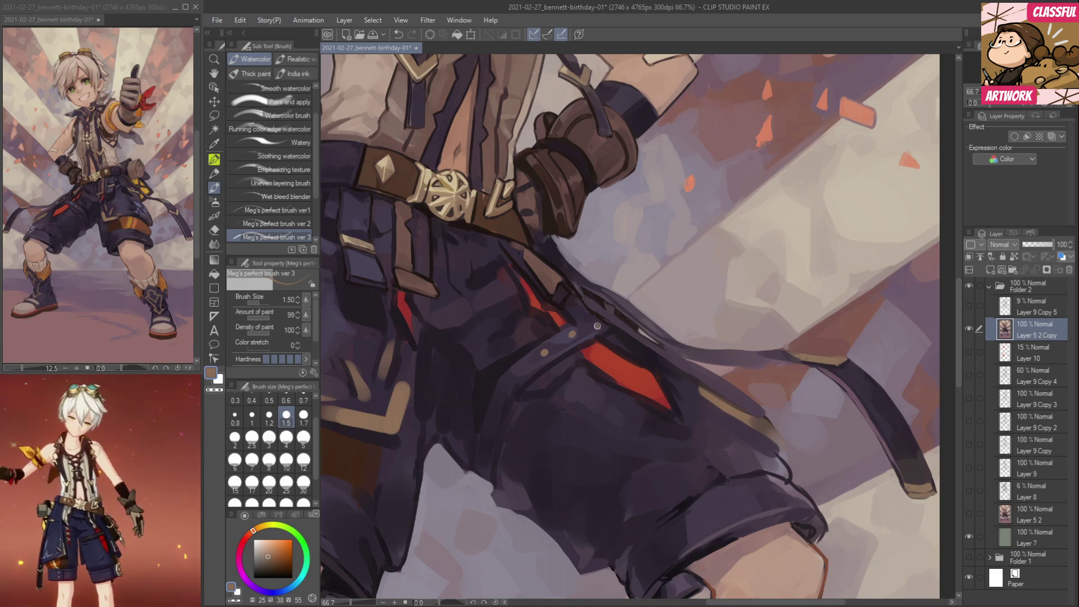
pyautogui.click(286, 400)
pyautogui.keyDown('alt'); pyautogui.click(629, 347); pyautogui.keyUp('alt')
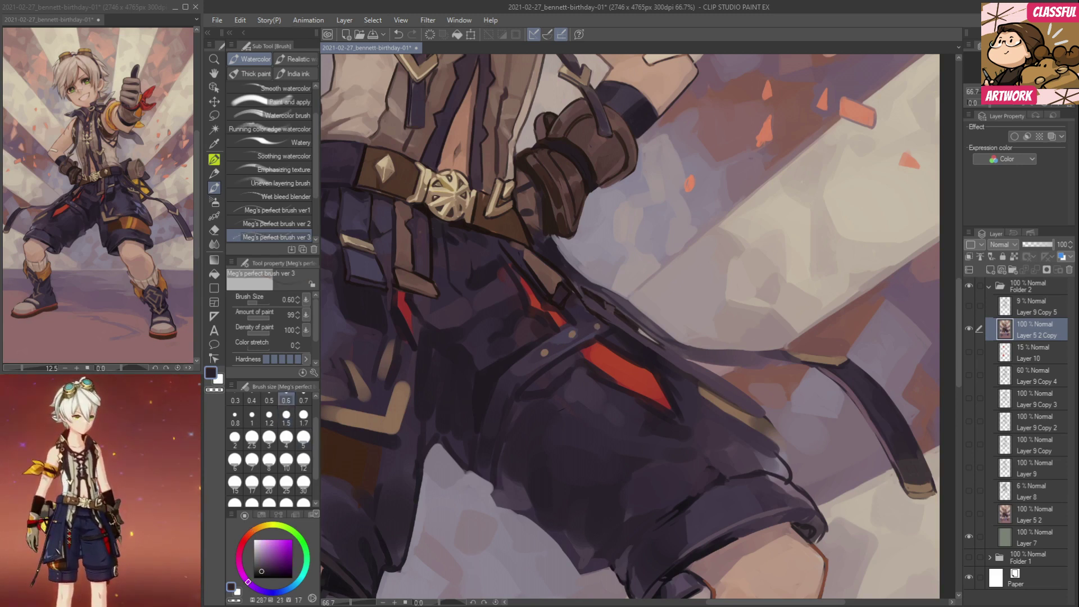
pyautogui.keyDown('alt'); pyautogui.click(599, 324); pyautogui.keyUp('alt')
pyautogui.keyDown('alt'); pyautogui.click(603, 324); pyautogui.keyUp('alt')
pyautogui.keyDown('alt'); pyautogui.click(599, 322); pyautogui.keyUp('alt')
pyautogui.keyDown('alt'); pyautogui.click(611, 333); pyautogui.keyUp('alt')
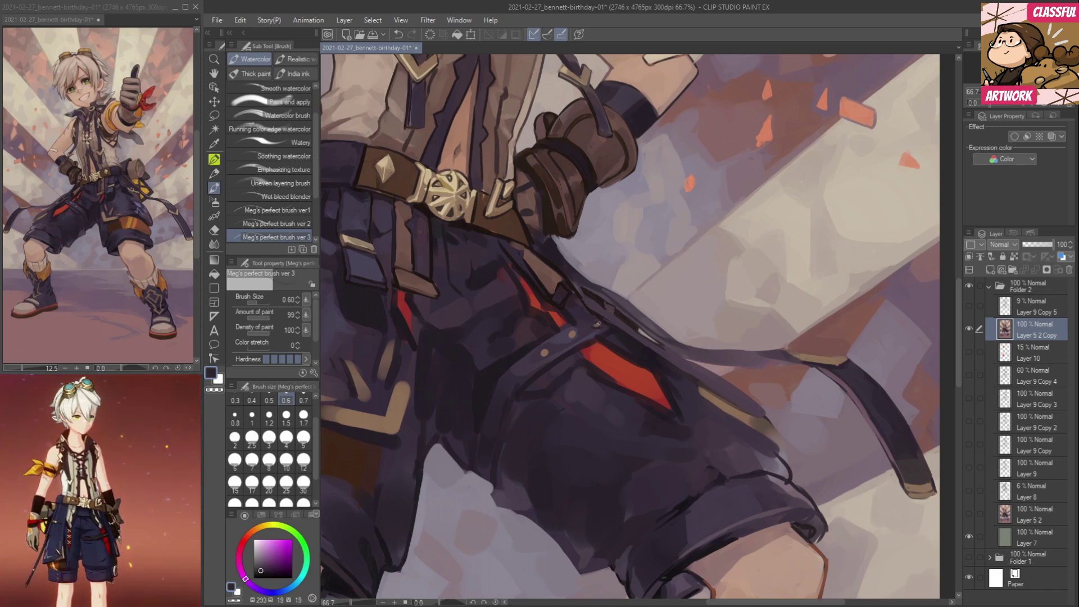
# Sharpen the thigh strap's edges and shade around its rivets with sampled purple and near-black tones.
pyautogui.keyDown('alt'); pyautogui.click(580, 321); pyautogui.keyUp('alt')
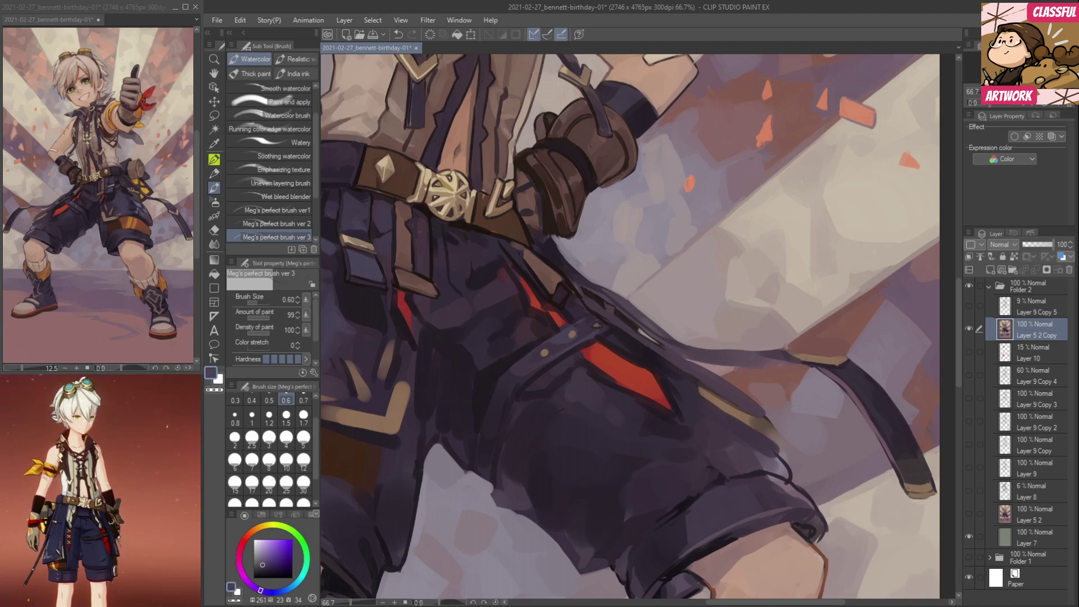
pyautogui.keyDown('alt'); pyautogui.click(570, 334); pyautogui.keyUp('alt')
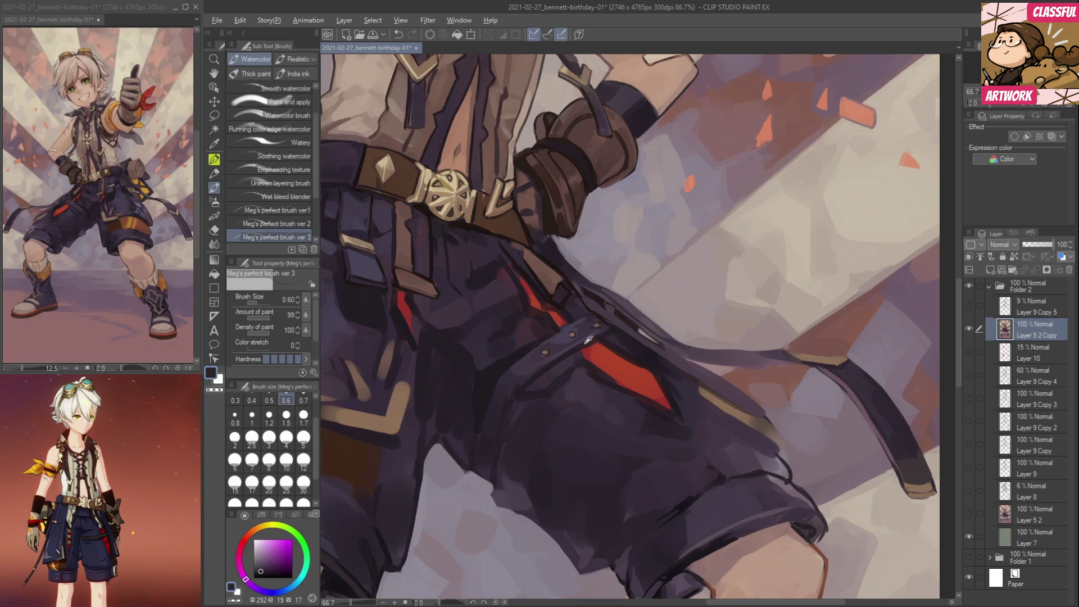
pyautogui.keyDown('alt'); pyautogui.click(575, 345); pyautogui.keyUp('alt')
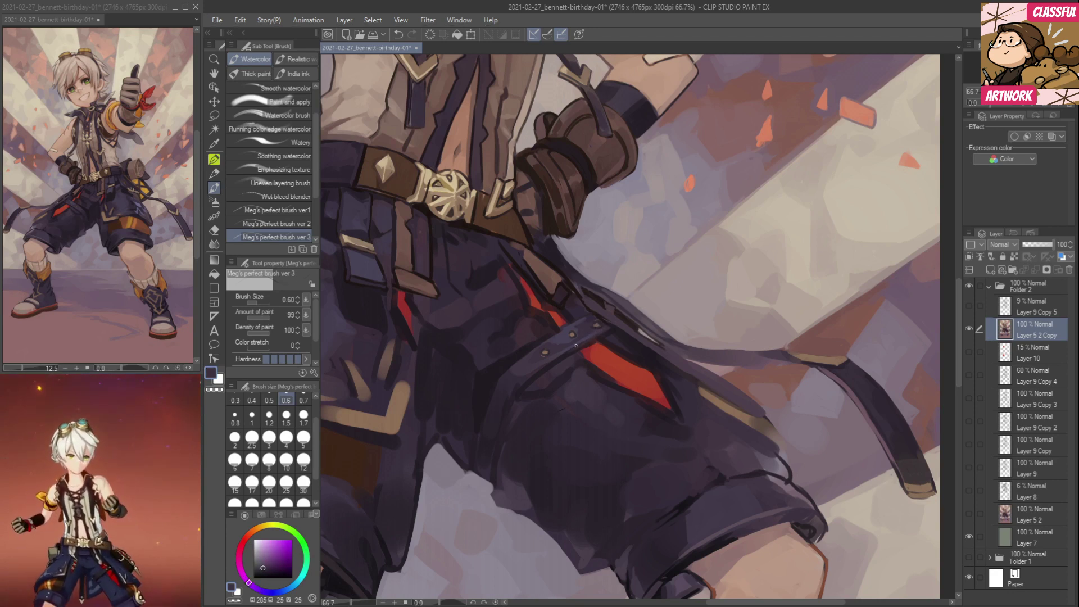
pyautogui.keyDown('alt'); pyautogui.click(529, 376); pyautogui.keyUp('alt')
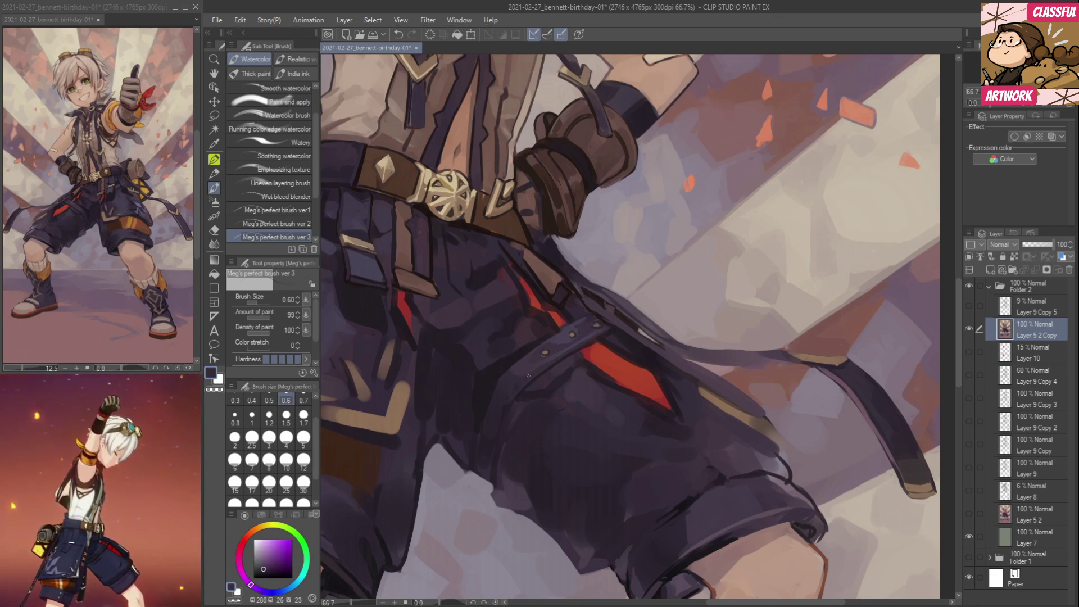
pyautogui.keyDown('alt'); pyautogui.click(563, 332); pyautogui.keyUp('alt')
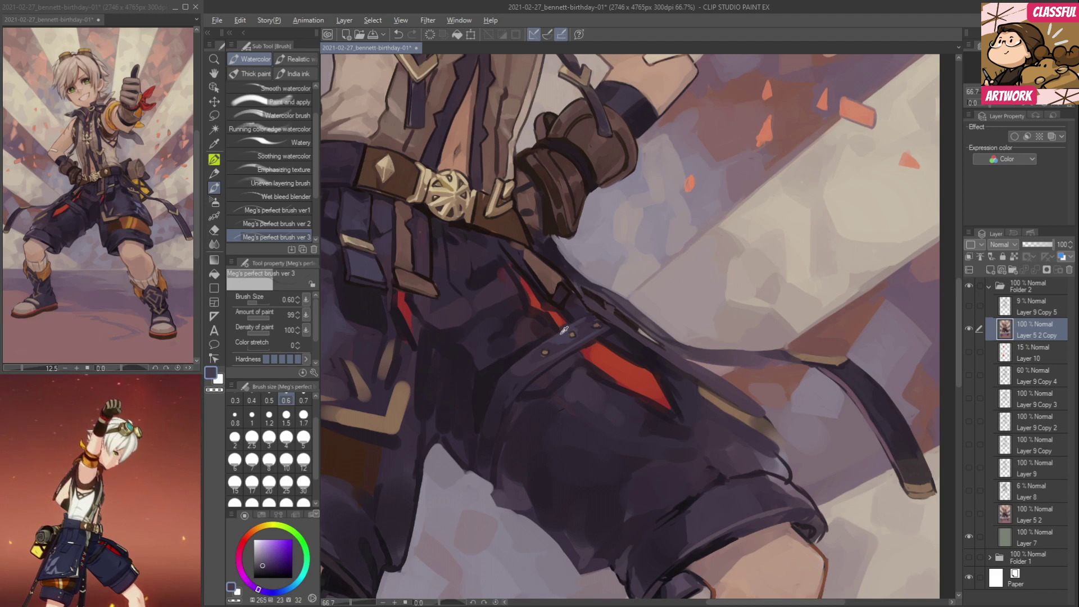
pyautogui.keyDown('alt'); pyautogui.click(574, 318); pyautogui.keyUp('alt')
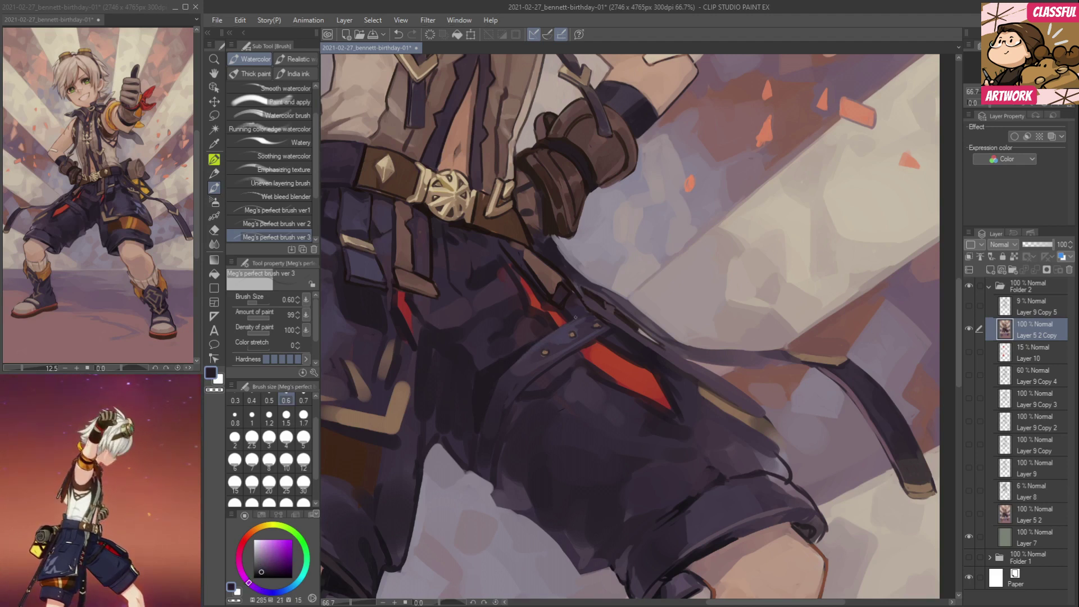
# Refine the dark shorts folds between the legs and their edge against the background with sampled dark purple and lavender tones.
pyautogui.moveTo(515, 363)
pyautogui.mouseDown()
pyautogui.moveTo(564, 390)
pyautogui.moveTo(619, 353)
pyautogui.moveTo(614, 345)
pyautogui.moveTo(596, 430)
pyautogui.mouseUp()
pyautogui.keyDown('alt'); pyautogui.click(609, 351); pyautogui.keyUp('alt')
pyautogui.keyDown('alt'); pyautogui.click(570, 418); pyautogui.keyUp('alt')
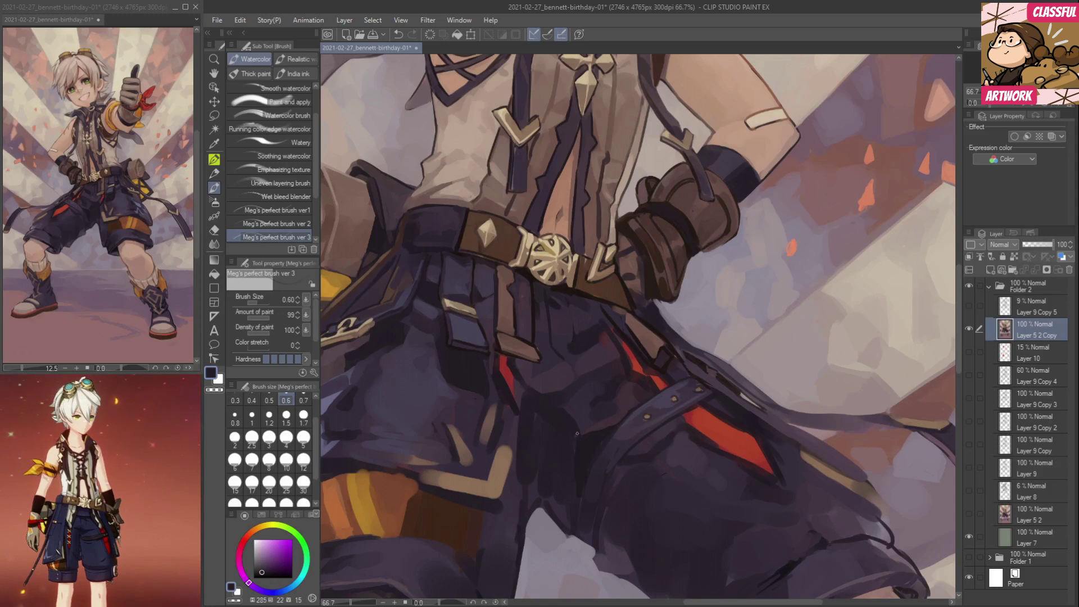
pyautogui.moveTo(549, 471); pyautogui.dragTo(608, 412)
pyautogui.keyDown('alt'); pyautogui.click(581, 436); pyautogui.keyUp('alt')
pyautogui.keyDown('alt'); pyautogui.click(575, 449); pyautogui.keyUp('alt')
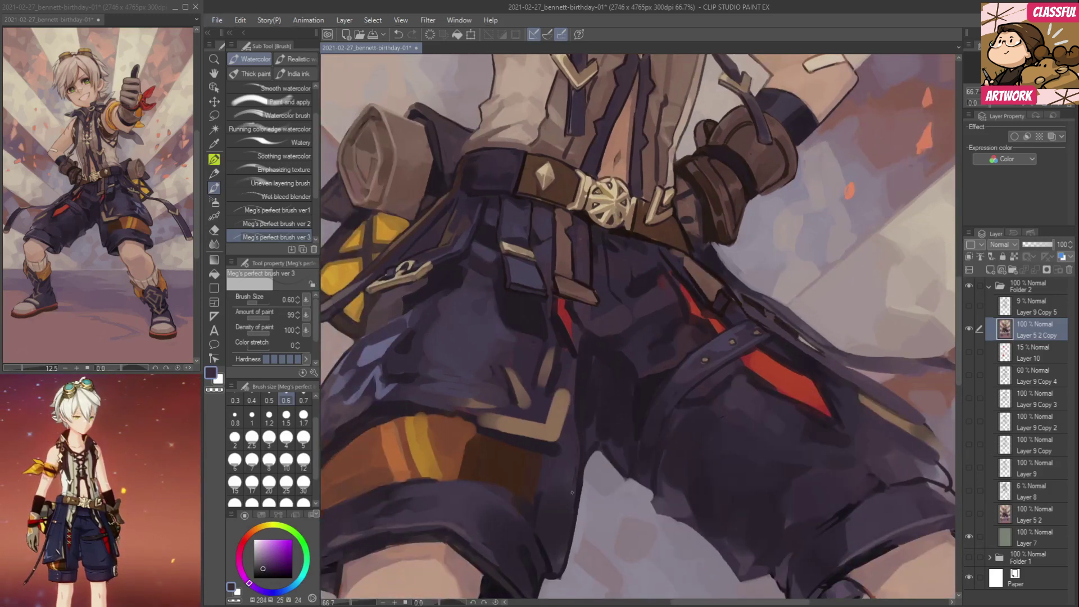
pyautogui.keyDown('alt'); pyautogui.click(582, 479); pyautogui.keyUp('alt')
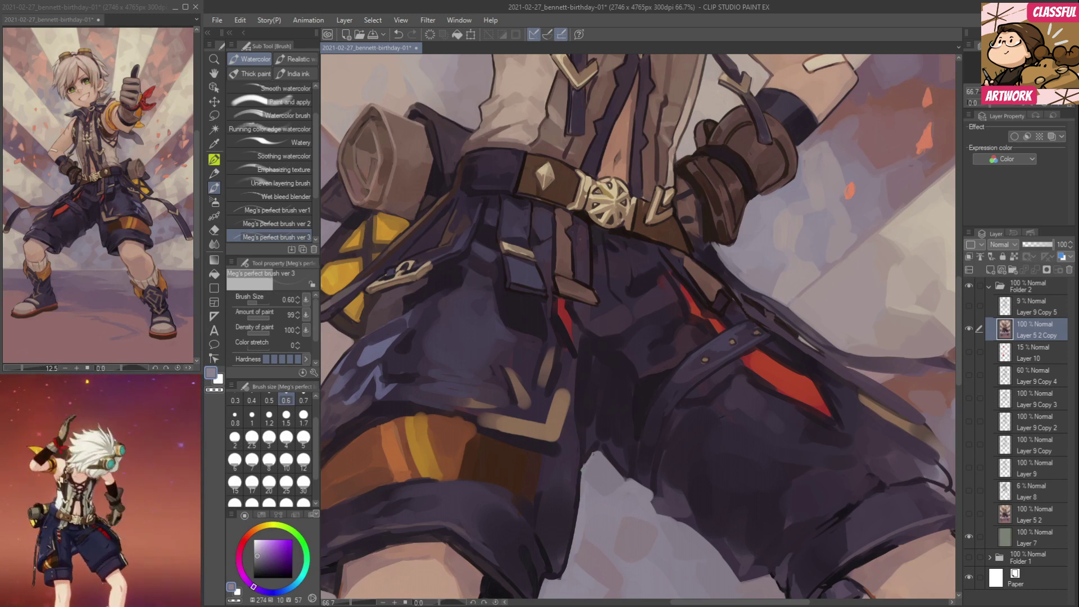
pyautogui.moveTo(597, 502); pyautogui.dragTo(625, 378)
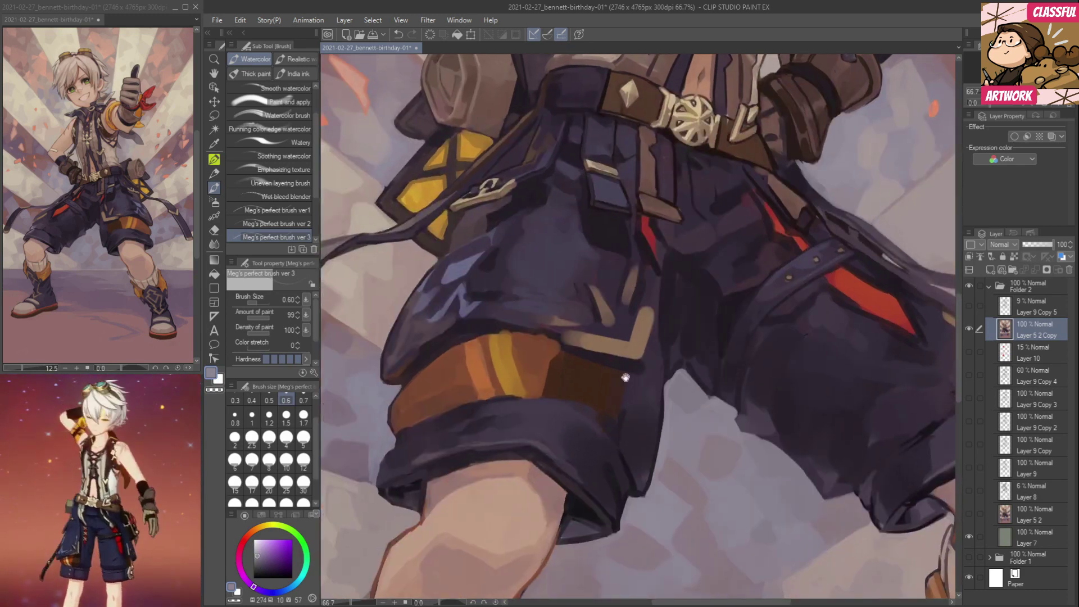
# Refine the upper edge of the orange thigh band with sampled near-black and brown tones.
pyautogui.keyDown('alt'); pyautogui.click(506, 324); pyautogui.keyUp('alt')
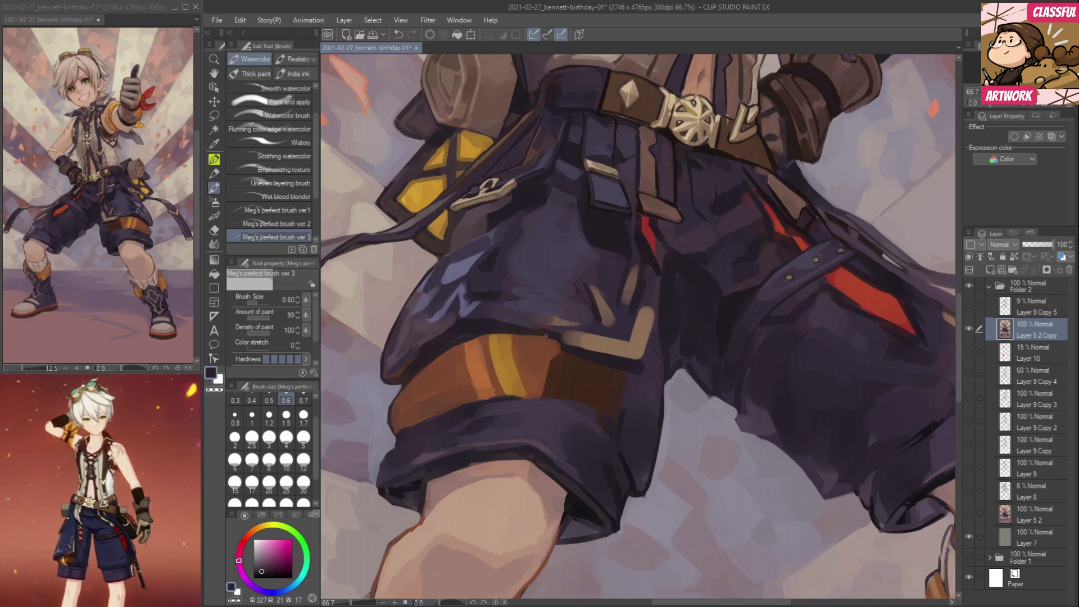
pyautogui.keyDown('alt'); pyautogui.click(528, 332); pyautogui.keyUp('alt')
pyautogui.moveTo(533, 338); pyautogui.dragTo(535, 336)
pyautogui.keyDown('alt'); pyautogui.click(535, 348); pyautogui.keyUp('alt')
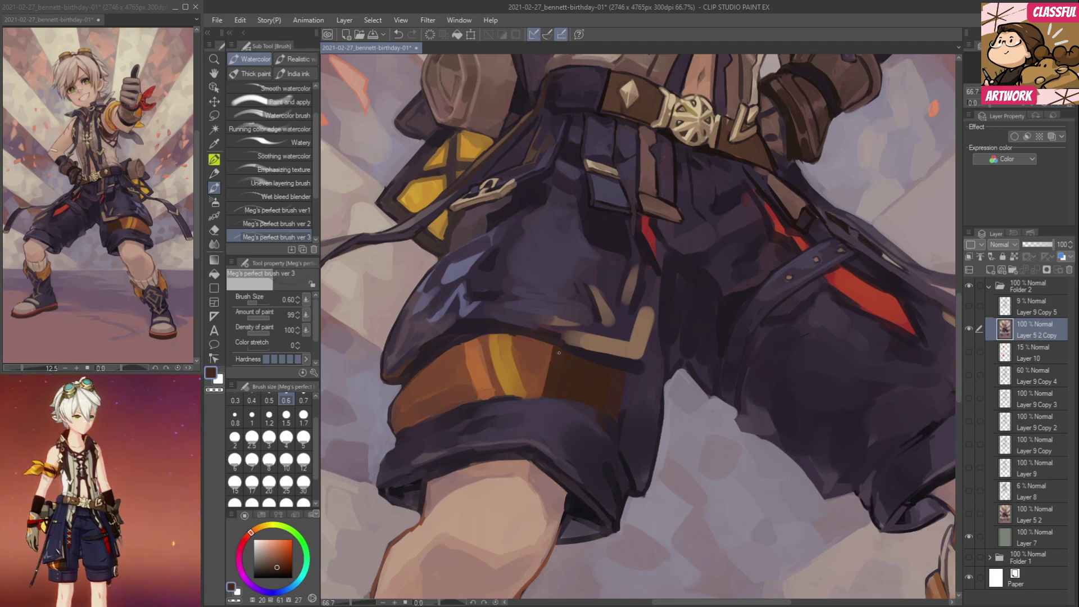
# Repaint the thigh band around its orange and yellow stripes with sampled browns, raising the brush size to 1.5.
pyautogui.keyDown('alt'); pyautogui.click(474, 394); pyautogui.keyUp('alt')
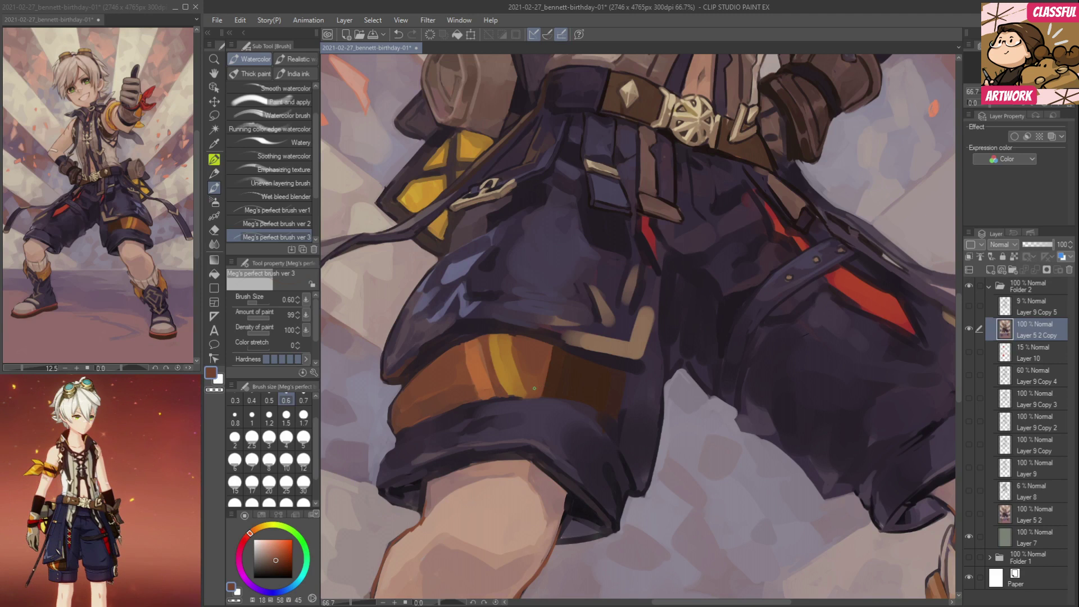
pyautogui.keyDown('alt'); pyautogui.click(495, 375); pyautogui.keyUp('alt')
pyautogui.moveTo(501, 383); pyautogui.dragTo(491, 342)
pyautogui.click(287, 417)
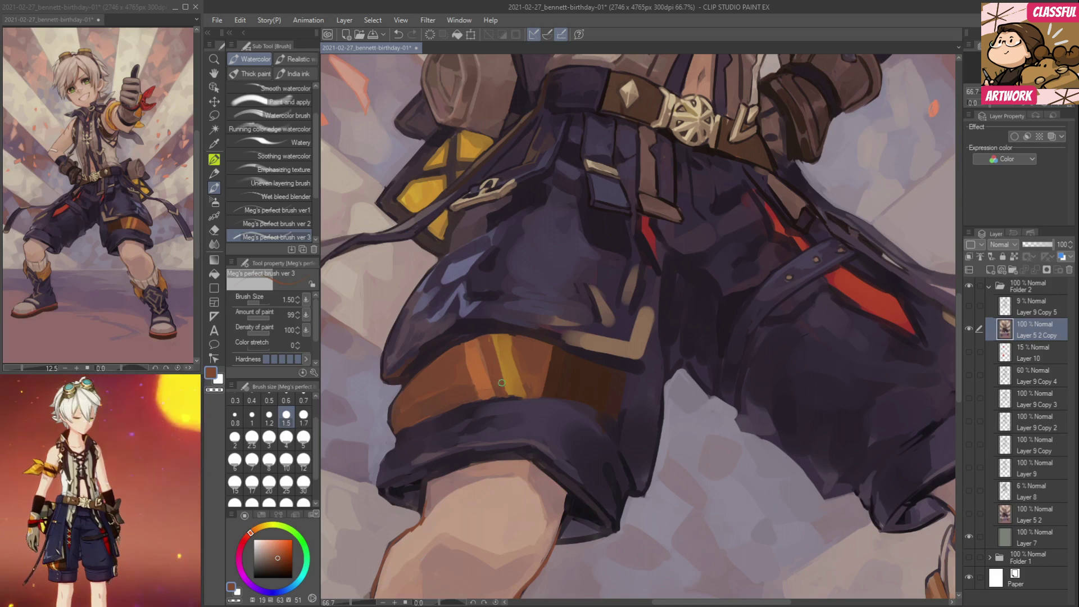
pyautogui.keyDown('alt'); pyautogui.click(526, 366); pyautogui.keyUp('alt')
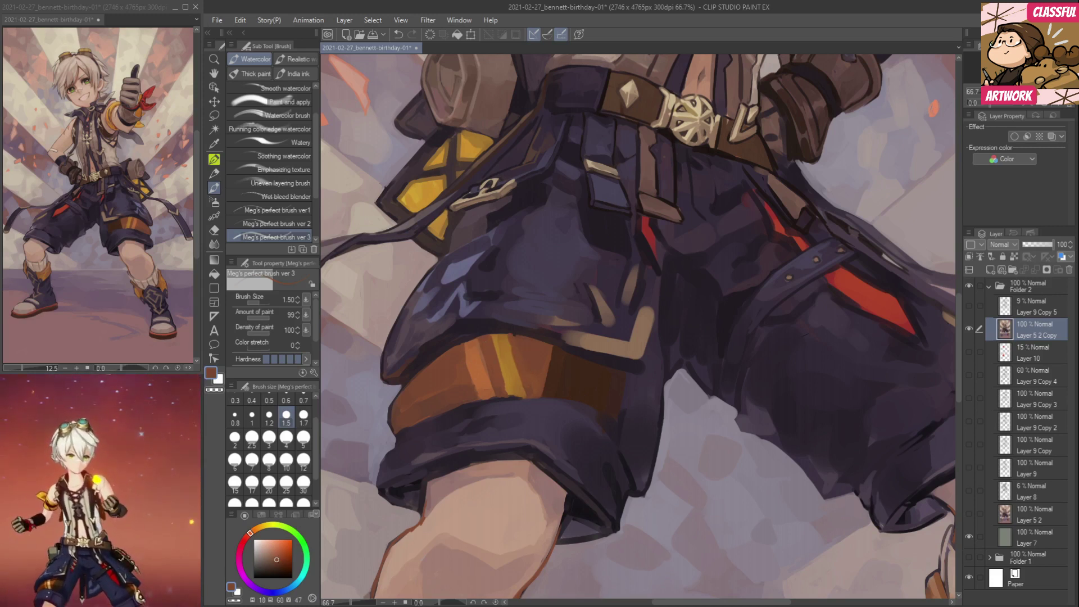
pyautogui.keyDown('alt'); pyautogui.click(552, 339); pyautogui.keyUp('alt')
pyautogui.moveTo(580, 349); pyautogui.dragTo(621, 357)
pyautogui.hotkey('ctrl', 'z')
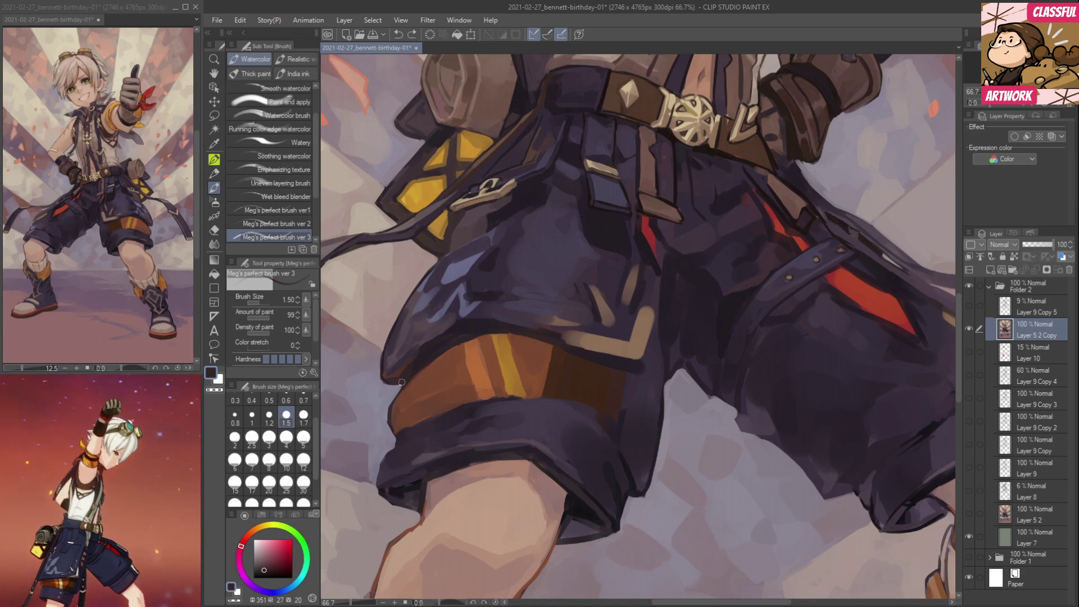
# Clean up the pointed outer corner of the shorts flap above the thigh band with sampled dark purple tones.
pyautogui.keyDown('alt'); pyautogui.click(431, 351); pyautogui.keyUp('alt')
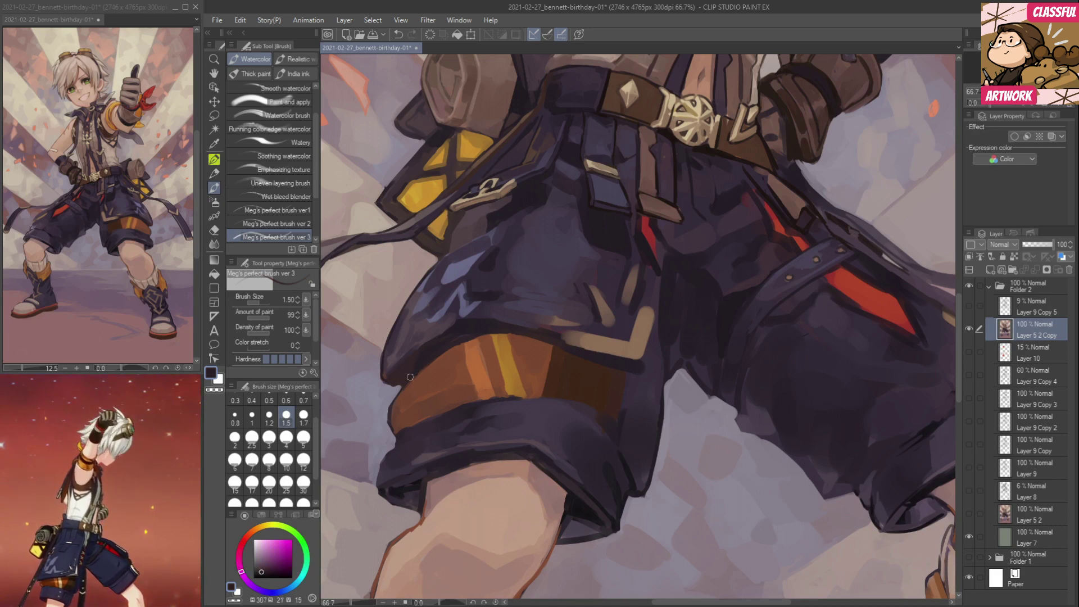
pyautogui.moveTo(391, 381); pyautogui.dragTo(400, 385)
pyautogui.keyDown('alt'); pyautogui.click(411, 366); pyautogui.keyUp('alt')
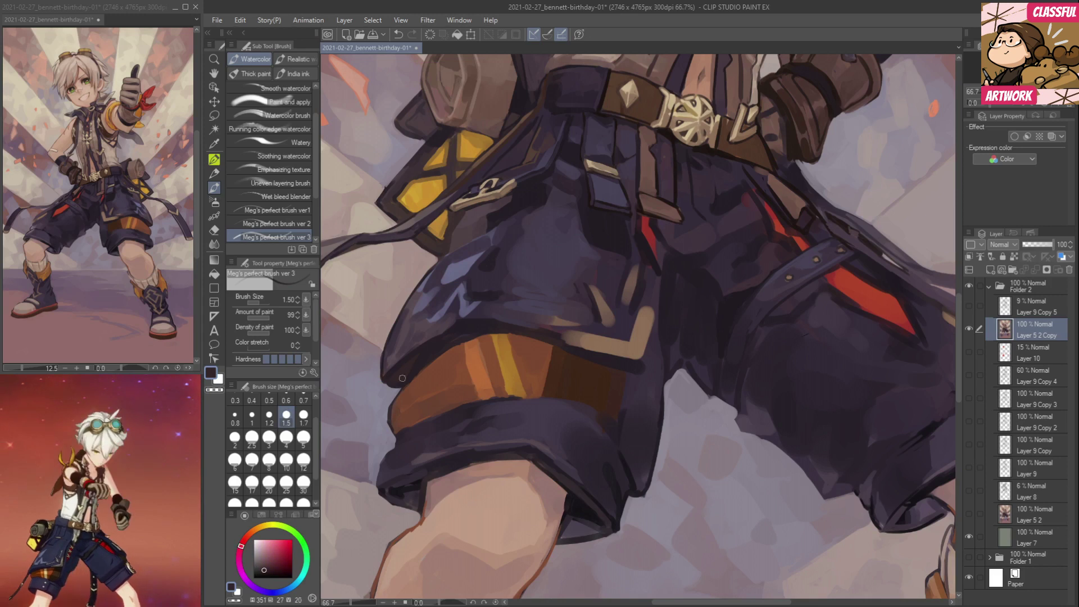
pyautogui.keyDown('alt'); pyautogui.click(409, 346); pyautogui.keyUp('alt')
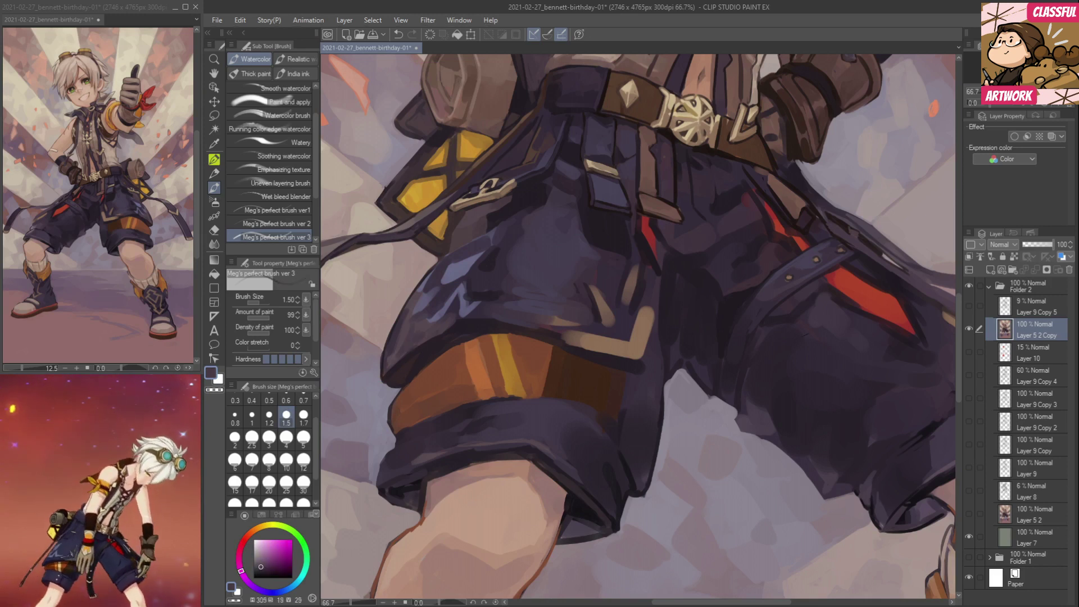
pyautogui.keyDown('alt'); pyautogui.click(427, 328); pyautogui.keyUp('alt')
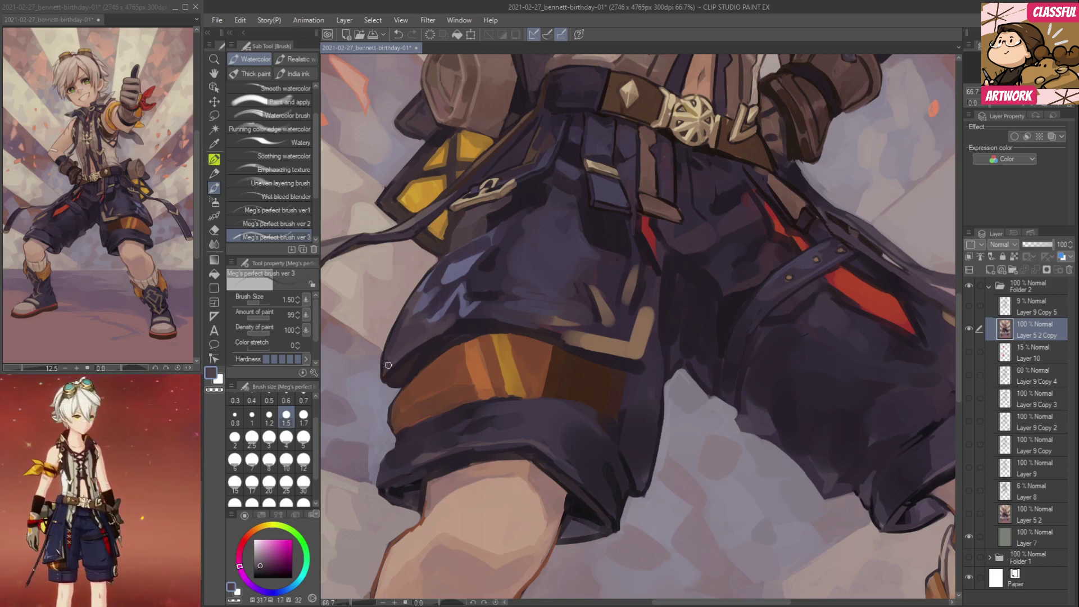
pyautogui.keyDown('alt'); pyautogui.click(406, 340); pyautogui.keyUp('alt')
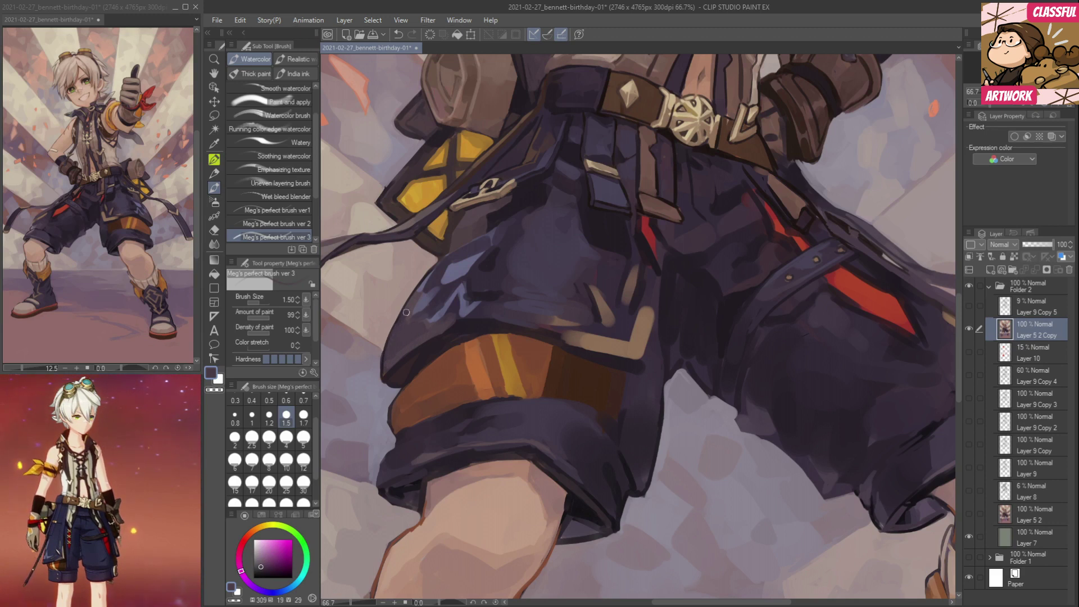
# Define the blue zigzag pattern on the outer side of the shorts leg with sampled blue and dark purple tones.
pyautogui.keyDown('alt'); pyautogui.click(432, 302); pyautogui.keyUp('alt')
pyautogui.moveTo(437, 287)
pyautogui.mouseDown()
pyautogui.moveTo(442, 265)
pyautogui.moveTo(443, 274)
pyautogui.moveTo(433, 222)
pyautogui.moveTo(416, 315)
pyautogui.mouseUp()
pyautogui.keyDown('alt'); pyautogui.click(421, 303); pyautogui.keyUp('alt')
pyautogui.keyDown('alt'); pyautogui.click(422, 297); pyautogui.keyUp('alt')
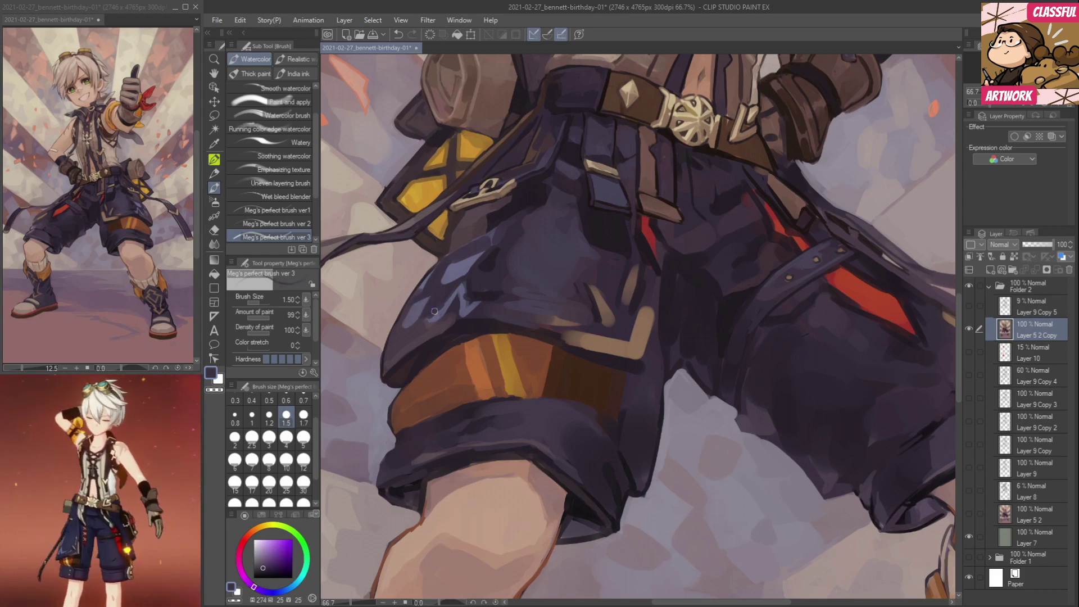
pyautogui.keyDown('alt'); pyautogui.click(440, 313); pyautogui.keyUp('alt')
pyautogui.moveTo(429, 322); pyautogui.dragTo(412, 336)
pyautogui.moveTo(454, 291)
pyautogui.mouseDown()
pyautogui.moveTo(442, 307)
pyautogui.moveTo(465, 309)
pyautogui.moveTo(473, 295)
pyautogui.mouseUp()
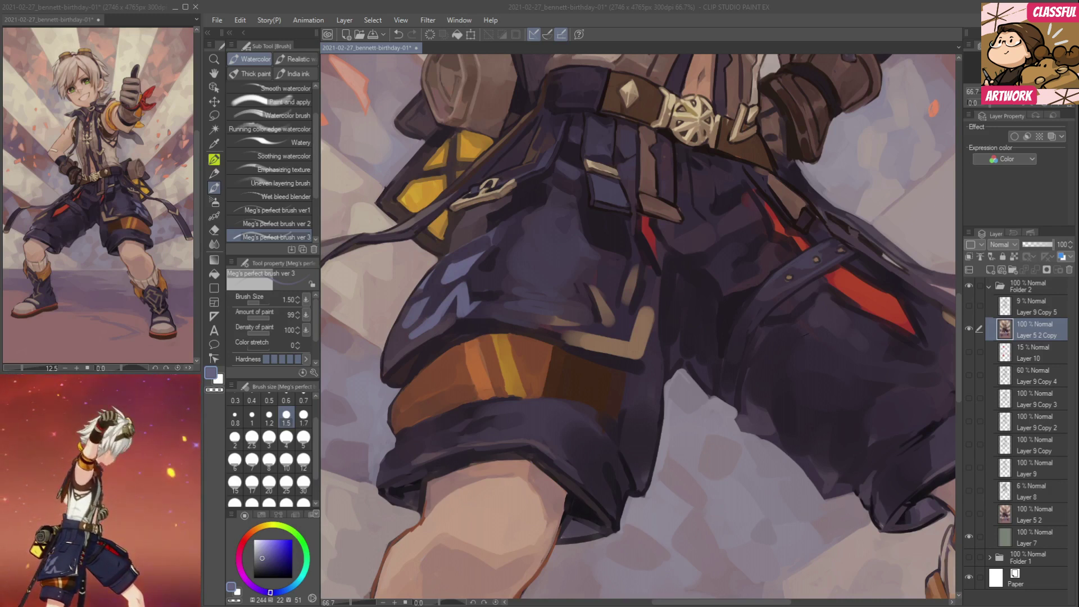
# Refine the shaded inner end of the thigh band and the shorts edge beside it with sampled purple and brown tones.
pyautogui.keyDown('alt'); pyautogui.click(639, 364); pyautogui.keyUp('alt')
pyautogui.keyDown('alt'); pyautogui.click(646, 368); pyautogui.keyUp('alt')
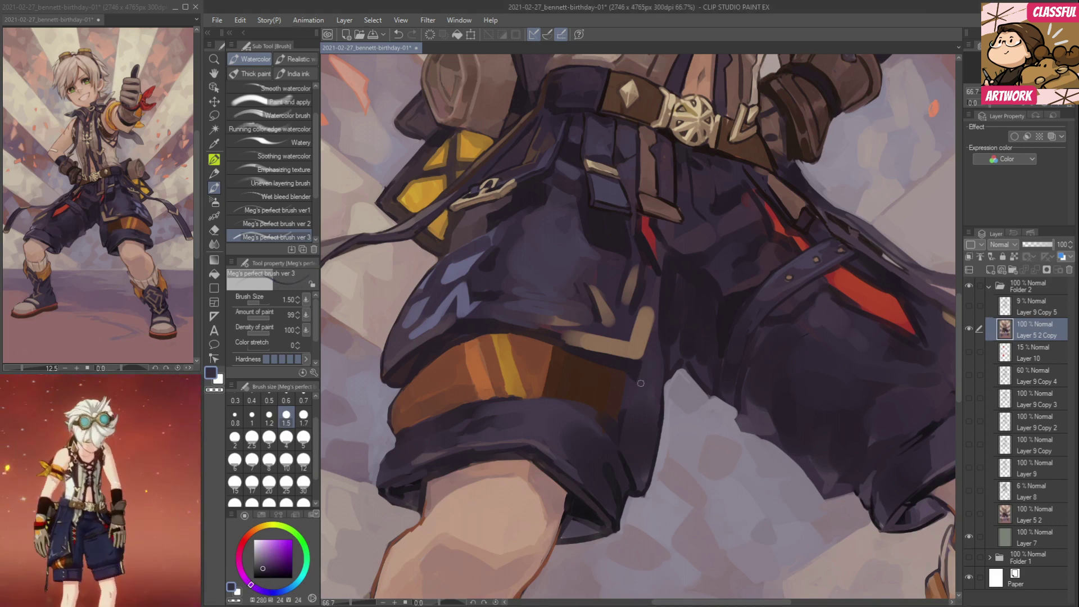
pyautogui.keyDown('alt'); pyautogui.click(614, 384); pyautogui.keyUp('alt')
pyautogui.keyDown('alt'); pyautogui.click(560, 376); pyautogui.keyUp('alt')
pyautogui.keyDown('alt'); pyautogui.click(512, 393); pyautogui.keyUp('alt')
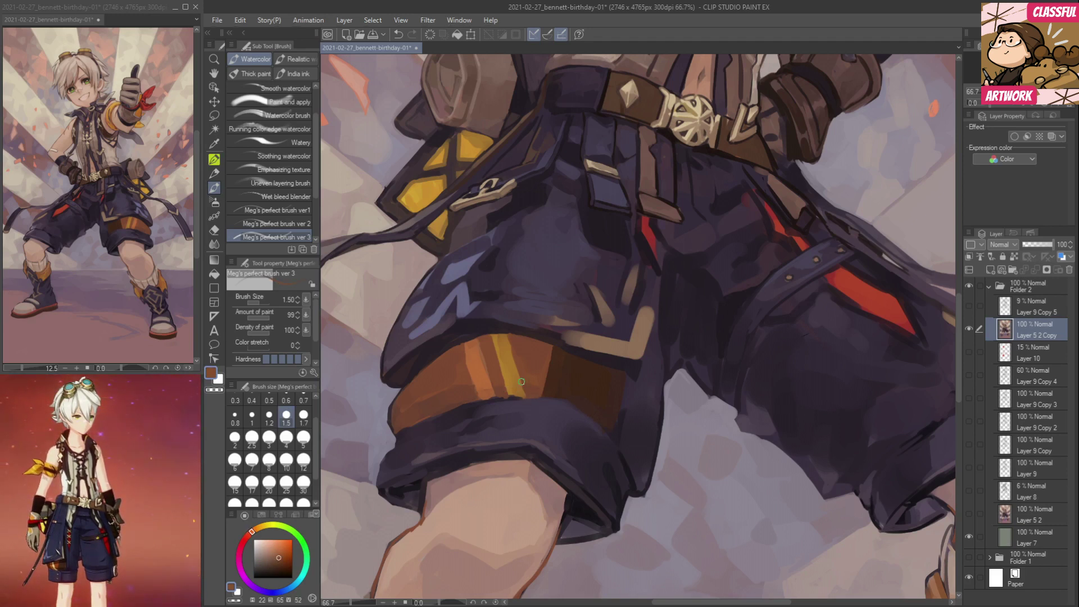
# Refine the yellow stripe on the thigh band and its lower end with sampled yellow, orange and brown tones.
pyautogui.keyDown('alt'); pyautogui.click(516, 396); pyautogui.keyUp('alt')
pyautogui.keyDown('alt'); pyautogui.click(511, 377); pyautogui.keyUp('alt')
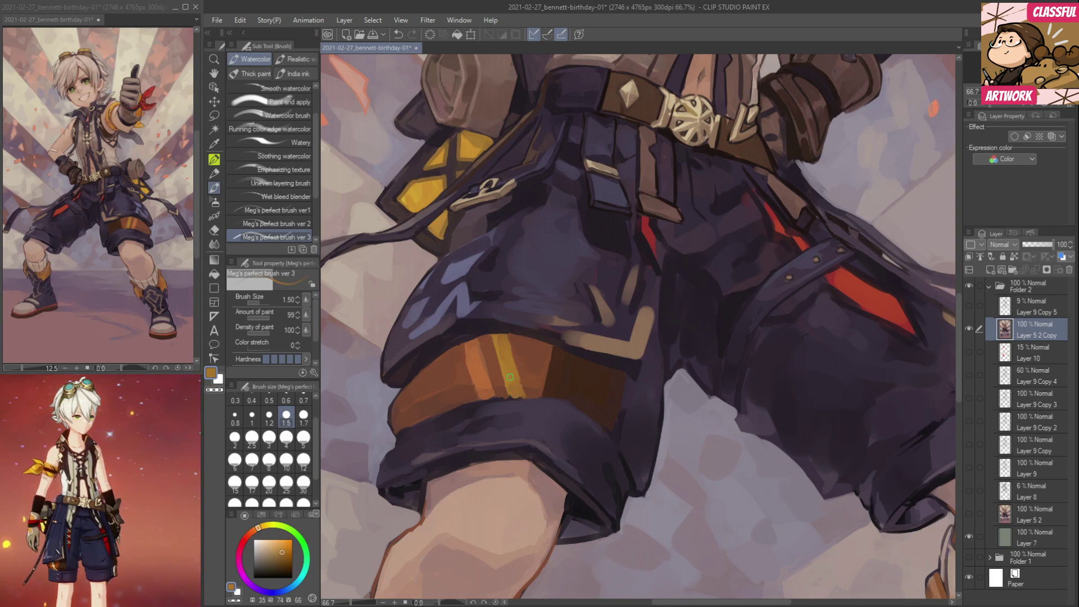
pyautogui.keyDown('alt'); pyautogui.click(502, 358); pyautogui.keyUp('alt')
pyautogui.keyDown('alt'); pyautogui.click(498, 370); pyautogui.keyUp('alt')
pyautogui.keyDown('alt'); pyautogui.click(508, 377); pyautogui.keyUp('alt')
pyautogui.keyDown('alt'); pyautogui.click(507, 391); pyautogui.keyUp('alt')
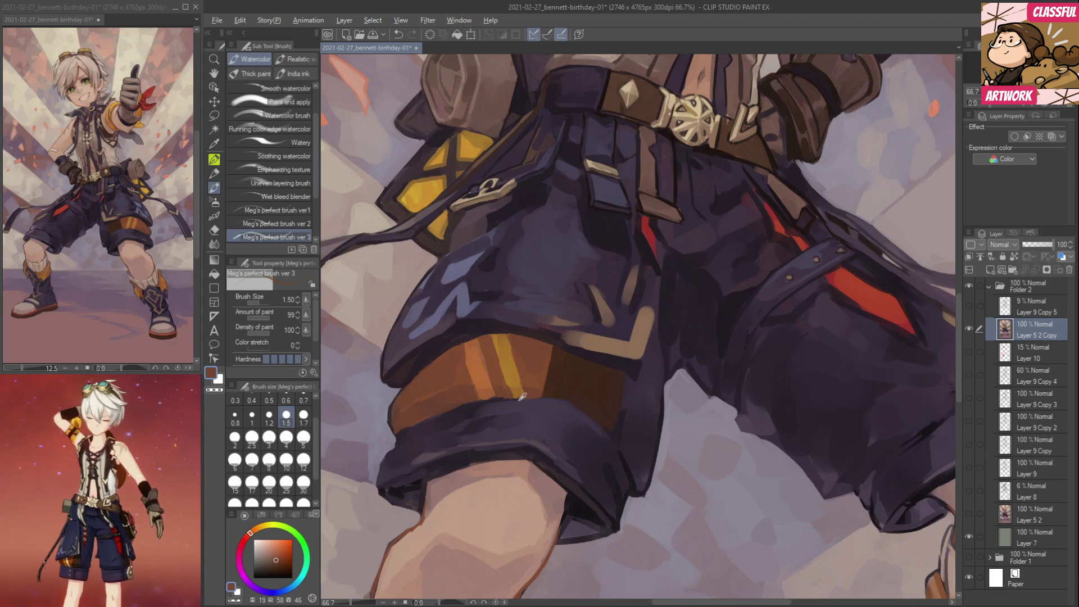
pyautogui.keyDown('alt'); pyautogui.click(523, 396); pyautogui.keyUp('alt')
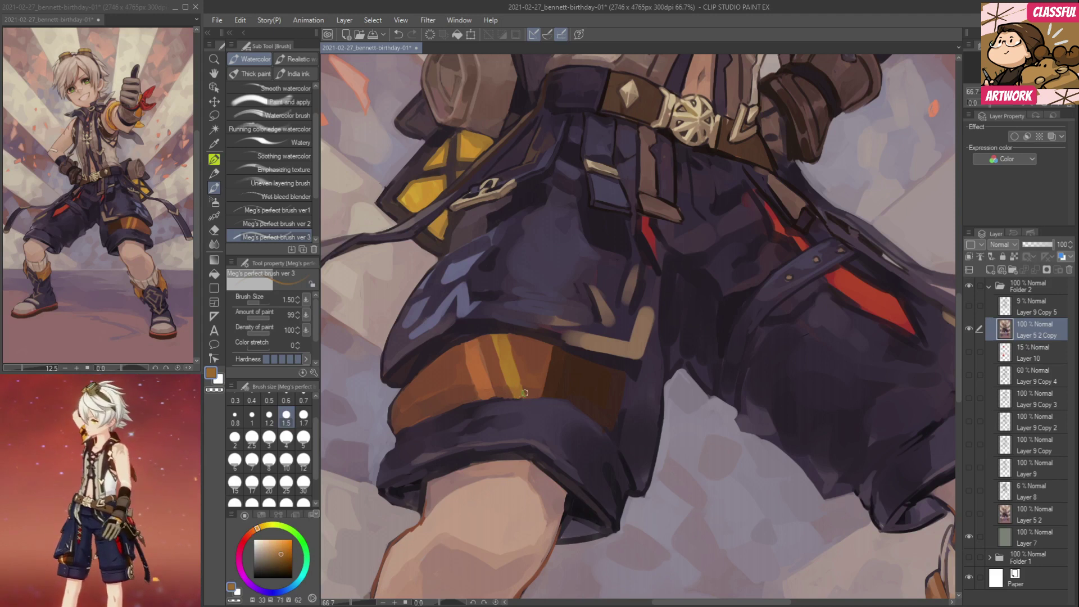
# Clean up the thigh band's lower and upper edges and its orange stripe with sampled tones.
pyautogui.keyDown('alt'); pyautogui.click(488, 400); pyautogui.keyUp('alt')
pyautogui.moveTo(483, 400)
pyautogui.mouseDown()
pyautogui.moveTo(582, 414)
pyautogui.moveTo(663, 344)
pyautogui.mouseUp()
pyautogui.keyDown('alt'); pyautogui.click(506, 405); pyautogui.keyUp('alt')
pyautogui.keyDown('alt'); pyautogui.click(551, 345); pyautogui.keyUp('alt')
pyautogui.keyDown('alt'); pyautogui.click(557, 338); pyautogui.keyUp('alt')
pyautogui.keyDown('alt'); pyautogui.click(495, 349); pyautogui.keyUp('alt')
pyautogui.moveTo(477, 357)
pyautogui.mouseDown()
pyautogui.moveTo(498, 347)
pyautogui.moveTo(541, 278)
pyautogui.mouseUp()
pyautogui.keyDown('alt'); pyautogui.click(480, 341); pyautogui.keyUp('alt')
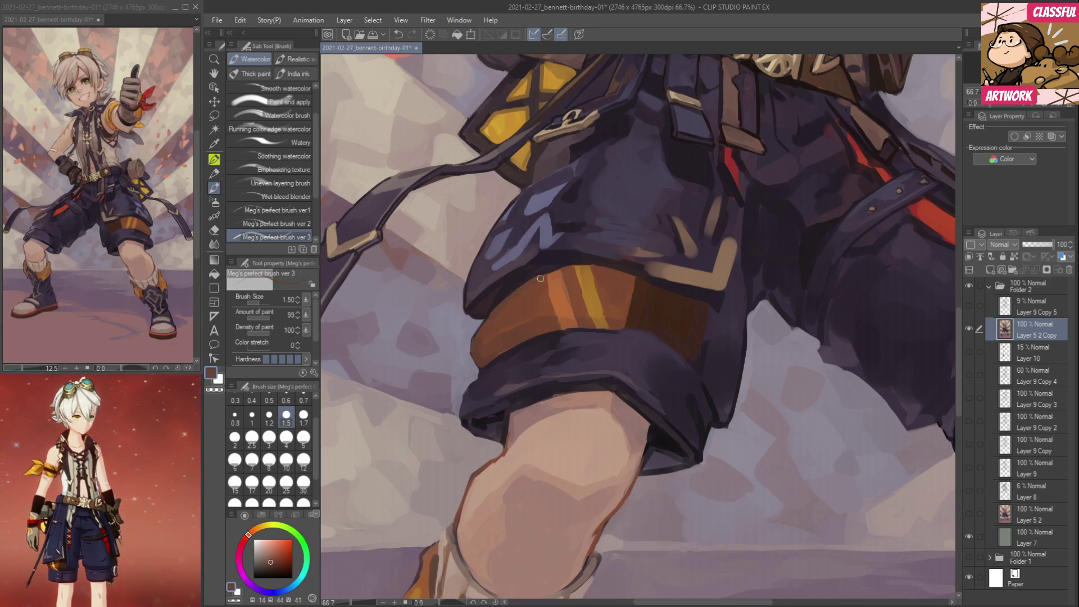
# Refine the thigh band's dark brown section and its upper edge below the gold trim at brush size 0.6.
pyautogui.click(286, 400)
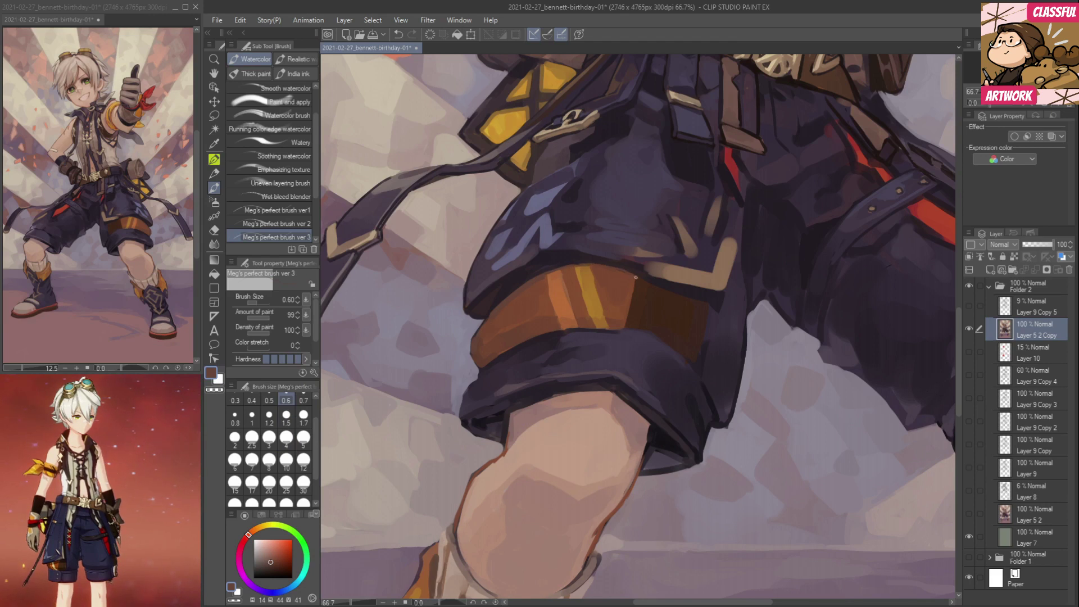
pyautogui.moveTo(636, 277); pyautogui.dragTo(594, 423)
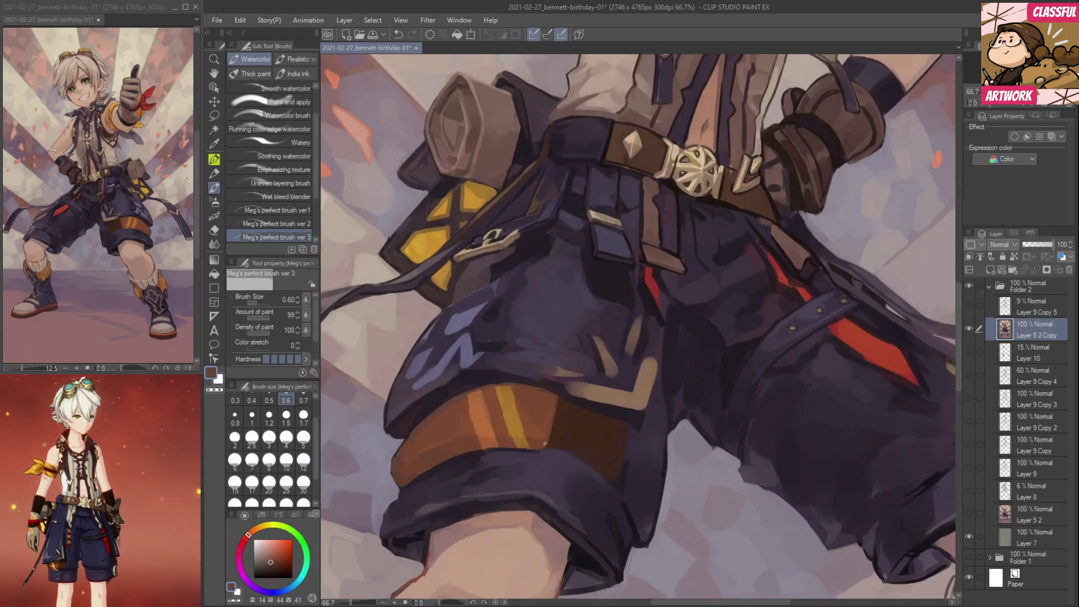
pyautogui.keyDown('alt'); pyautogui.click(560, 412); pyautogui.keyUp('alt')
pyautogui.keyDown('alt'); pyautogui.click(550, 394); pyautogui.keyUp('alt')
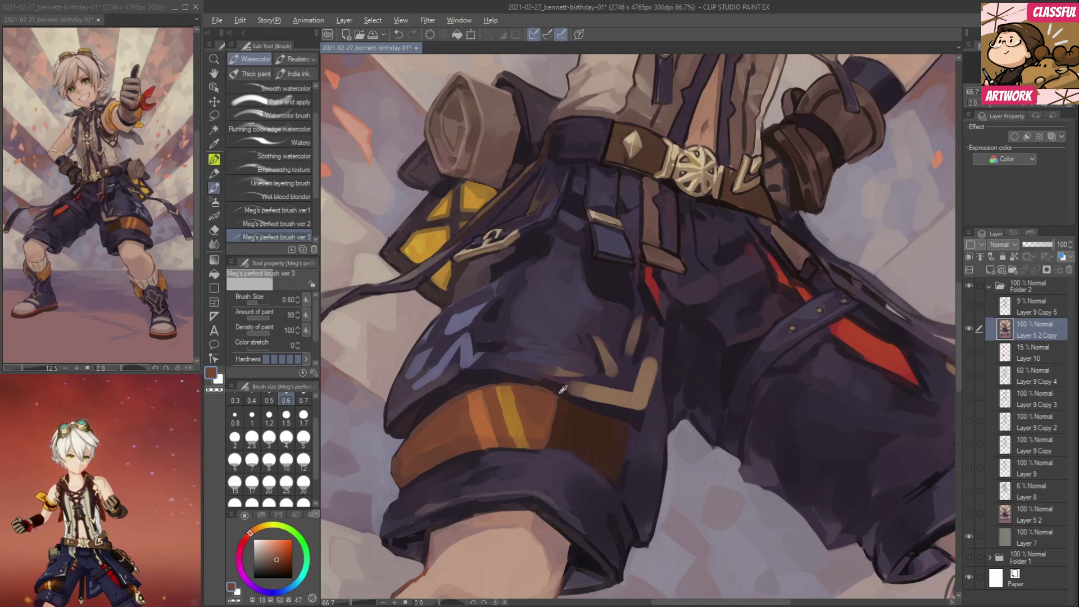
pyautogui.keyDown('alt'); pyautogui.click(555, 391); pyautogui.keyUp('alt')
pyautogui.keyDown('alt'); pyautogui.click(574, 390); pyautogui.keyUp('alt')
pyautogui.moveTo(568, 387); pyautogui.dragTo(537, 380)
pyautogui.moveTo(569, 389); pyautogui.dragTo(541, 383)
pyautogui.moveTo(623, 411); pyautogui.dragTo(554, 438)
# Reshape the small gold accent marks above the shorts' corner trim at brush size 1.5, edging them with sampled dark tones.
pyautogui.click(286, 418)
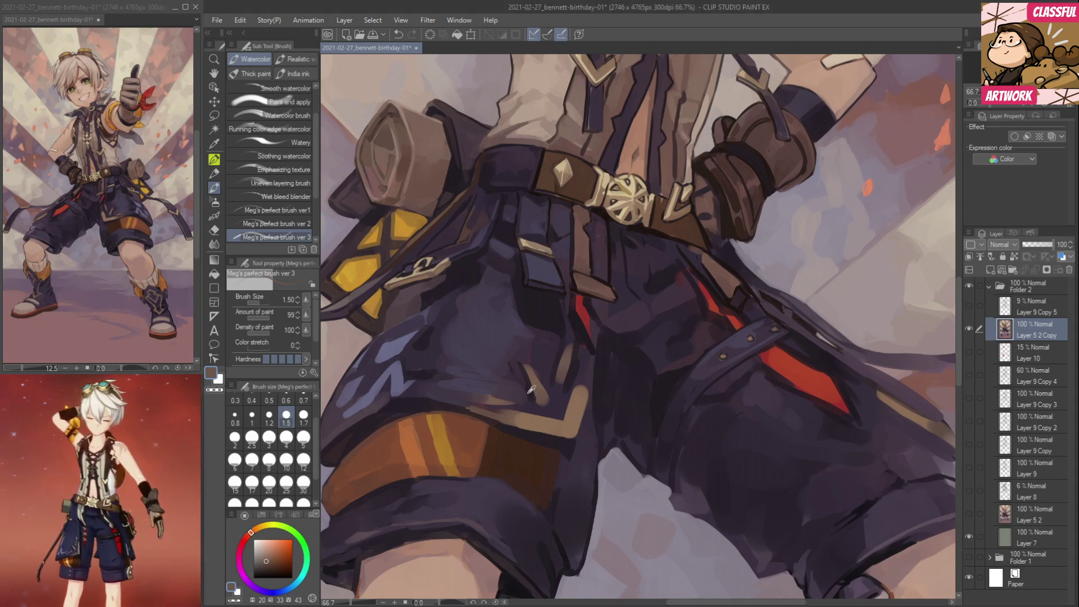
pyautogui.keyDown('alt'); pyautogui.click(535, 353); pyautogui.keyUp('alt')
pyautogui.keyDown('alt'); pyautogui.click(549, 302); pyautogui.keyUp('alt')
pyautogui.moveTo(467, 389)
pyautogui.mouseDown()
pyautogui.moveTo(519, 403)
pyautogui.moveTo(560, 386)
pyautogui.moveTo(565, 347)
pyautogui.moveTo(558, 399)
pyautogui.mouseUp()
pyautogui.keyDown('alt'); pyautogui.click(555, 417); pyautogui.keyUp('alt')
pyautogui.keyDown('alt'); pyautogui.click(553, 306); pyautogui.keyUp('alt')
pyautogui.keyDown('alt'); pyautogui.click(561, 378); pyautogui.keyUp('alt')
pyautogui.moveTo(565, 359)
pyautogui.mouseDown()
pyautogui.moveTo(561, 383)
pyautogui.moveTo(569, 371)
pyautogui.mouseUp()
pyautogui.keyDown('alt'); pyautogui.click(582, 356); pyautogui.keyUp('alt')
pyautogui.keyDown('alt'); pyautogui.click(566, 398); pyautogui.keyUp('alt')
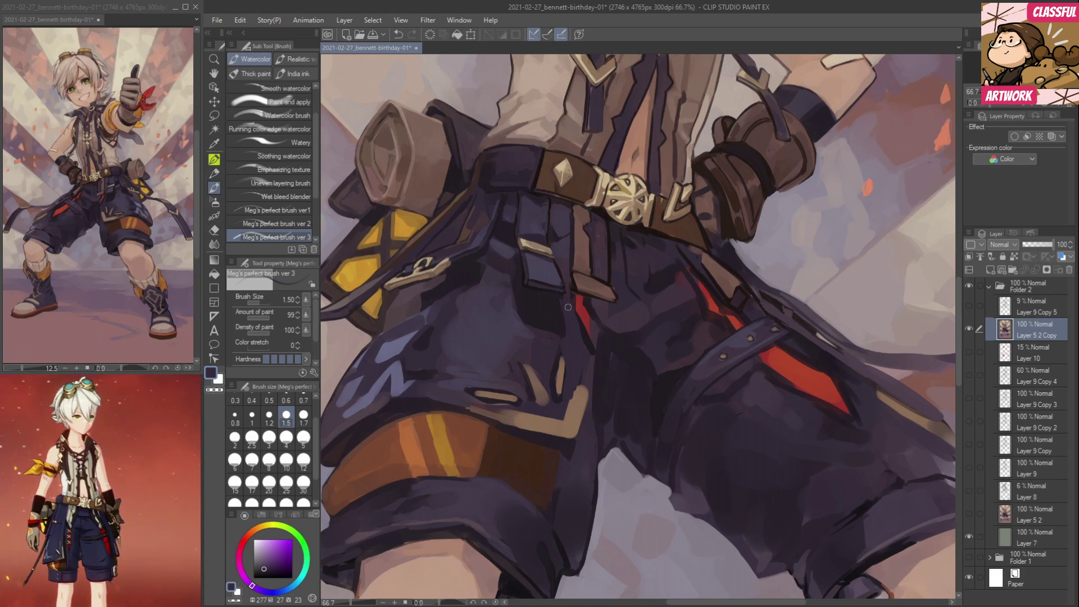
# Refine the narrow red slit below the hanging brown strap and the dark fold beneath it with sampled dark tones.
pyautogui.keyDown('alt'); pyautogui.click(596, 341); pyautogui.keyUp('alt')
pyautogui.keyDown('alt'); pyautogui.click(586, 317); pyautogui.keyUp('alt')
pyautogui.keyDown('alt'); pyautogui.click(590, 337); pyautogui.keyUp('alt')
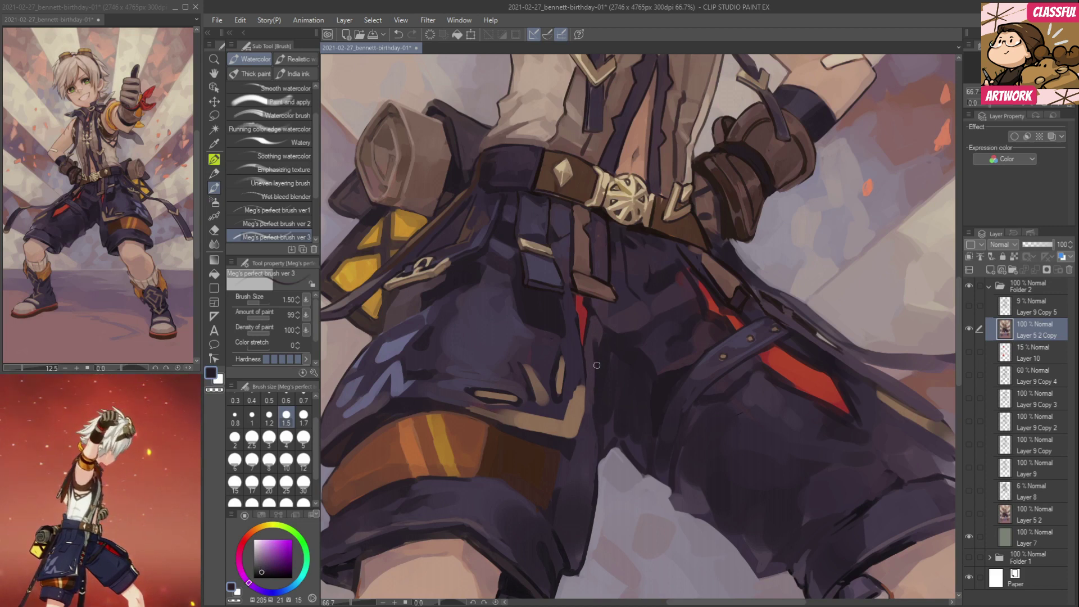
pyautogui.keyDown('alt'); pyautogui.click(599, 350); pyautogui.keyUp('alt')
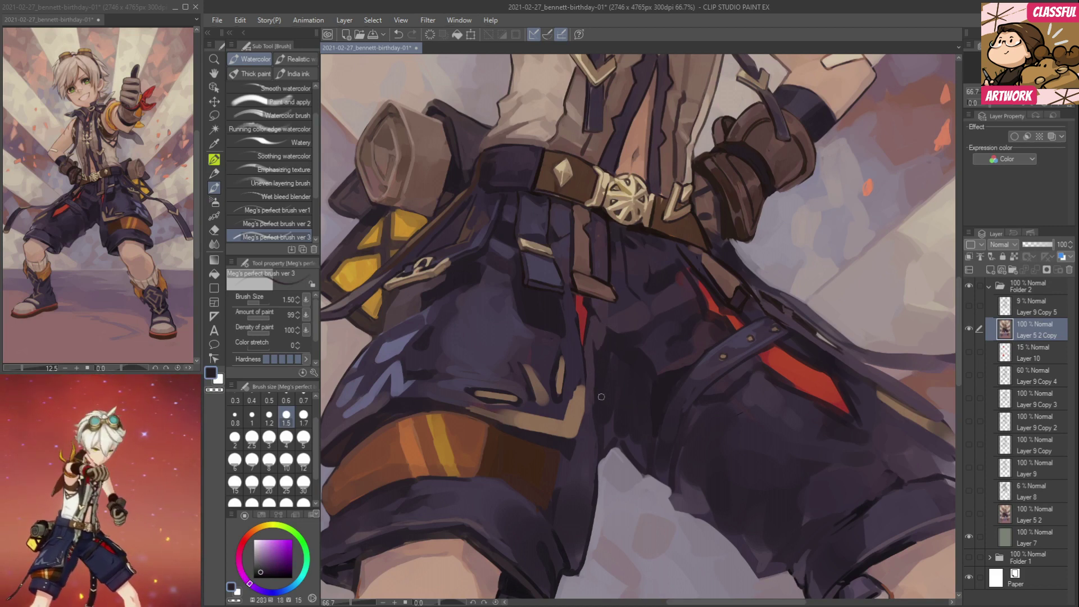
# Sharpen the inner edges of the gold corner trim and its neighbouring marks with sampled dark purple tones.
pyautogui.keyDown('alt'); pyautogui.click(578, 397); pyautogui.keyUp('alt')
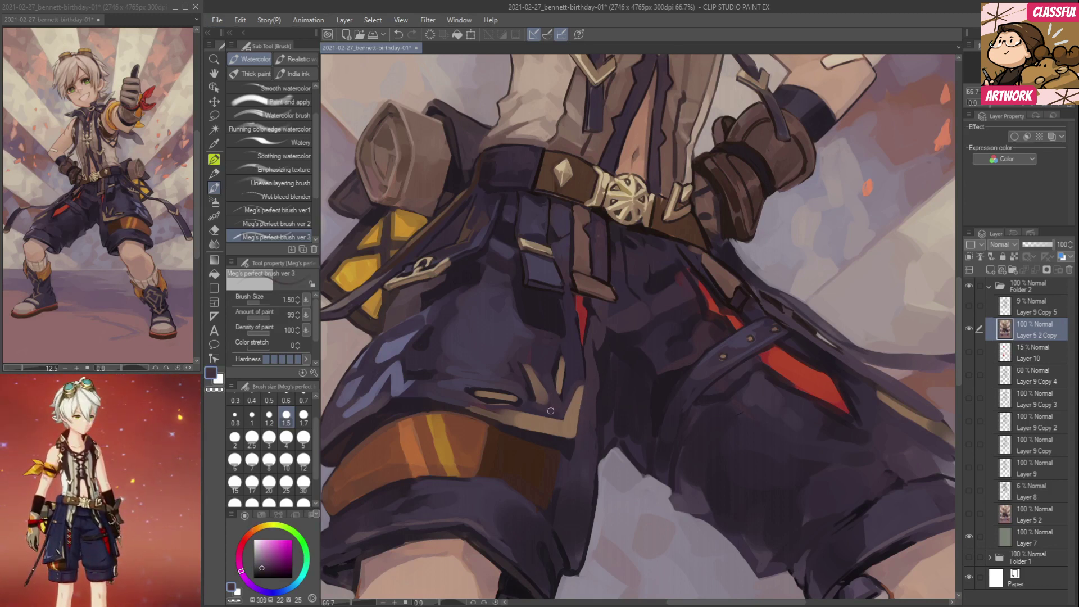
pyautogui.moveTo(557, 415)
pyautogui.mouseDown()
pyautogui.moveTo(641, 414)
pyautogui.moveTo(563, 400)
pyautogui.moveTo(635, 412)
pyautogui.mouseUp()
pyautogui.moveTo(636, 412); pyautogui.dragTo(600, 413)
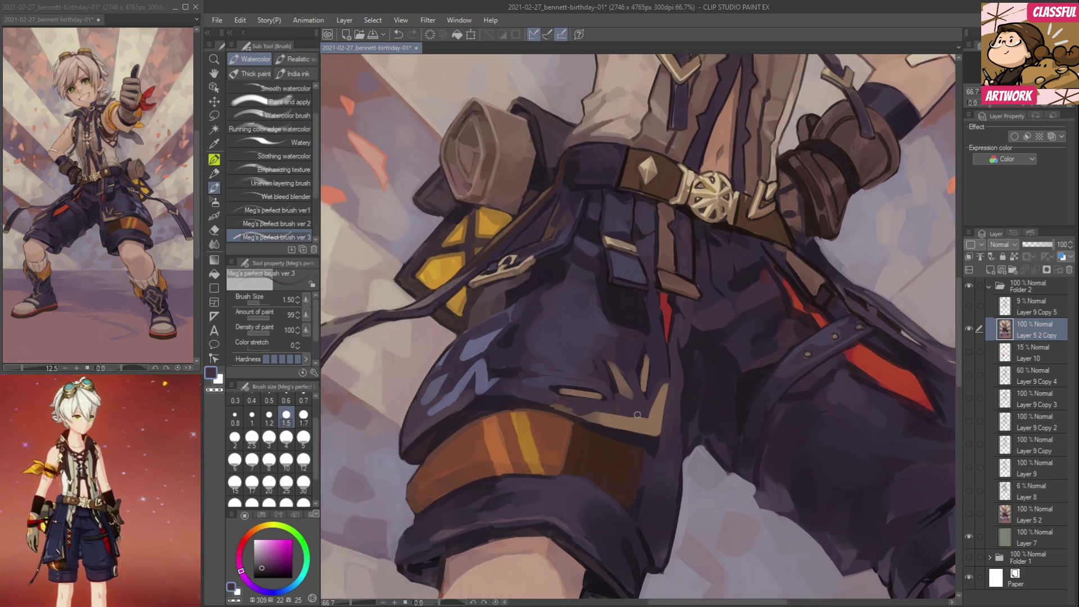
pyautogui.keyDown('alt'); pyautogui.click(661, 398); pyautogui.keyUp('alt')
pyautogui.keyDown('alt'); pyautogui.click(615, 382); pyautogui.keyUp('alt')
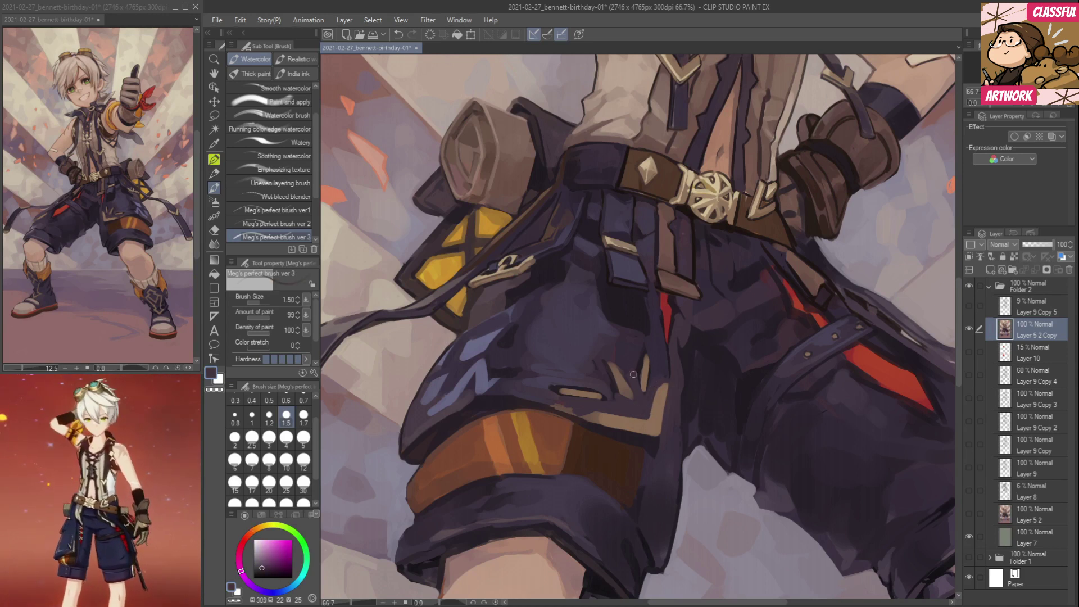
# Smooth the shading on the front of the shorts leg above the gold marks with sampled purple tones.
pyautogui.keyDown('alt'); pyautogui.click(612, 364); pyautogui.keyUp('alt')
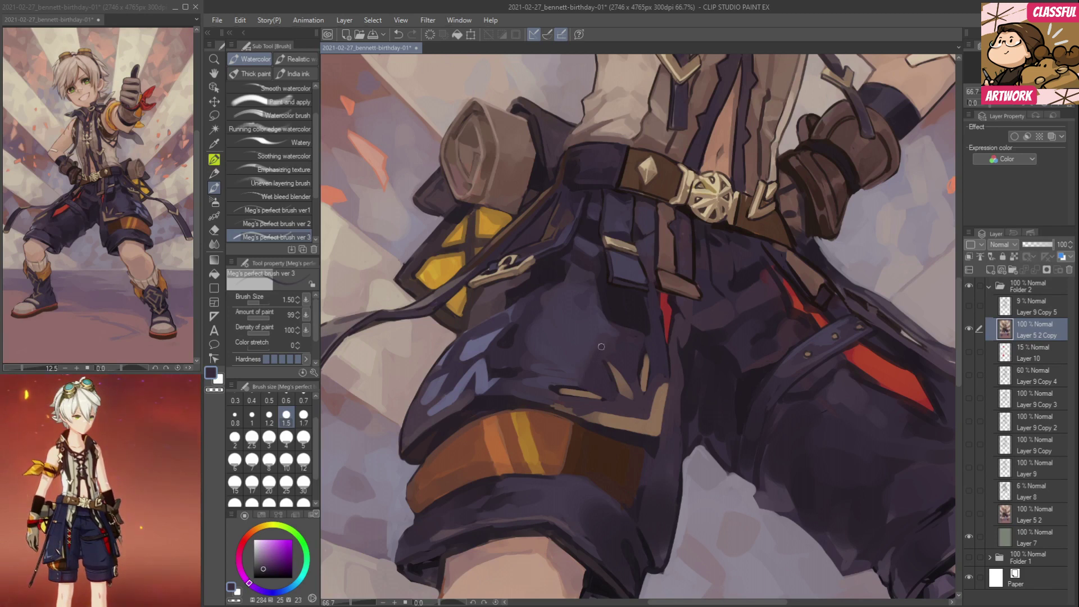
pyautogui.keyDown('alt'); pyautogui.click(545, 359); pyautogui.keyUp('alt')
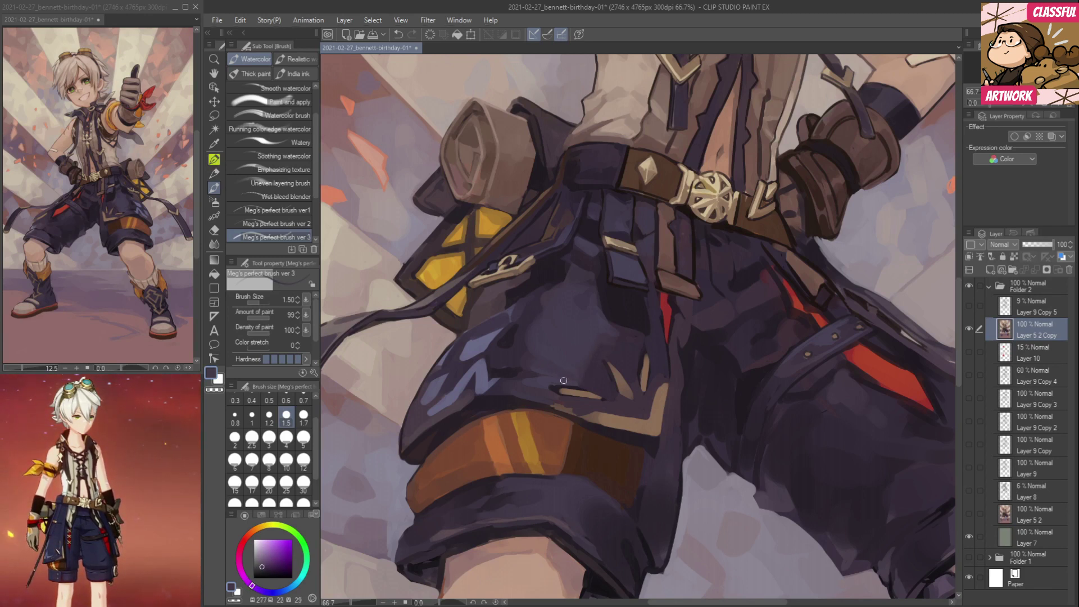
pyautogui.keyDown('alt'); pyautogui.click(516, 365); pyautogui.keyUp('alt')
pyautogui.keyDown('alt'); pyautogui.click(520, 364); pyautogui.keyUp('alt')
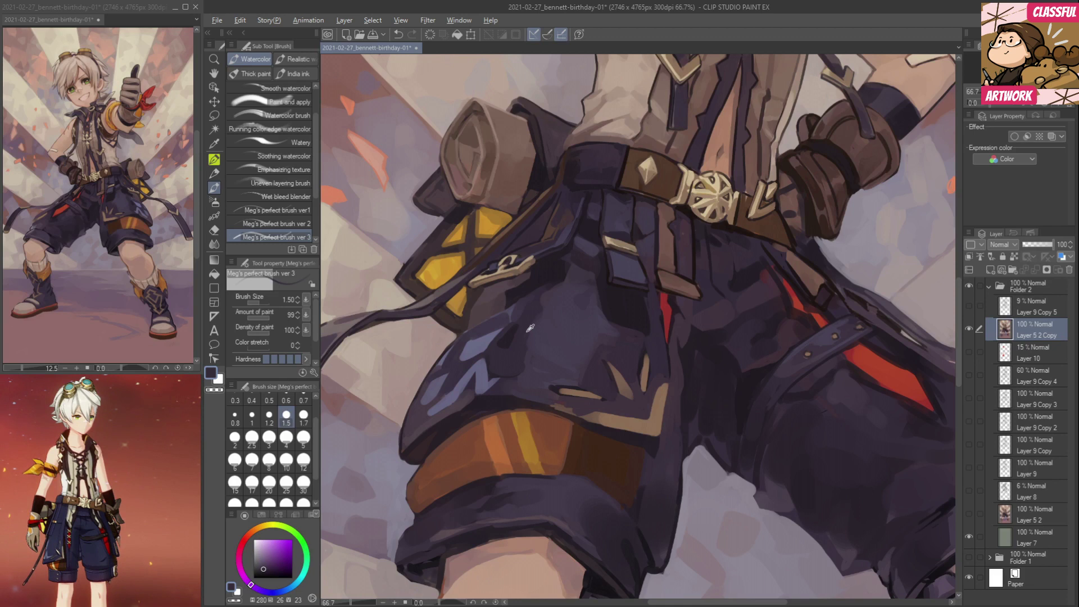
pyautogui.keyDown('alt'); pyautogui.click(597, 368); pyautogui.keyUp('alt')
pyautogui.keyDown('alt'); pyautogui.click(555, 366); pyautogui.keyUp('alt')
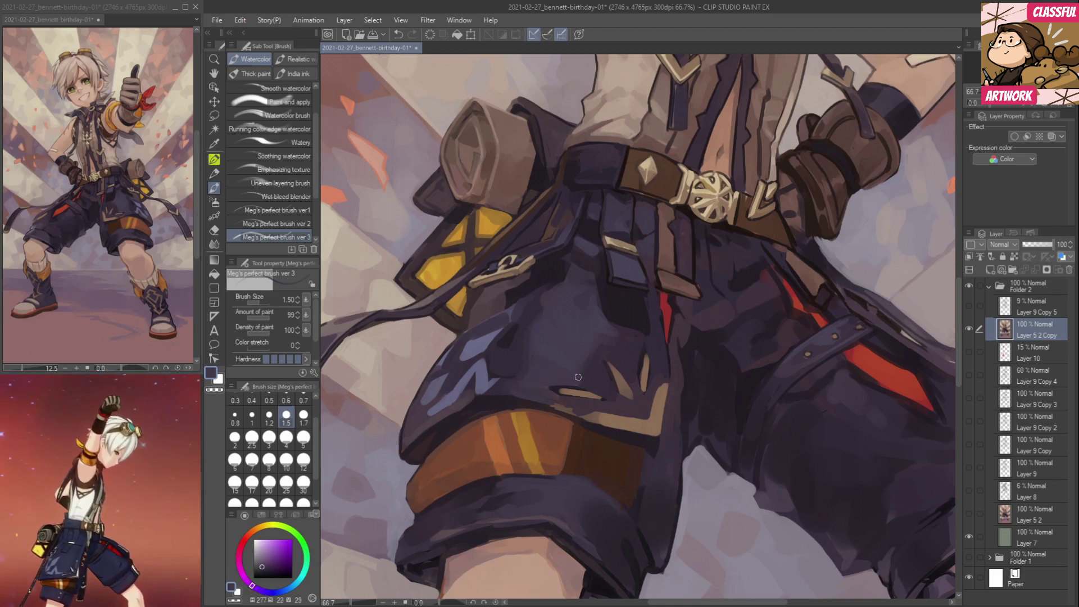
# Blend the shorts fabric between the gold accent marks and the blue zigzag pattern with sampled dark blue and purple tones.
pyautogui.moveTo(558, 395)
pyautogui.mouseDown()
pyautogui.moveTo(599, 377)
pyautogui.moveTo(577, 379)
pyautogui.moveTo(624, 397)
pyautogui.mouseUp()
pyautogui.keyDown('alt'); pyautogui.click(626, 384); pyautogui.keyUp('alt')
pyautogui.moveTo(542, 382); pyautogui.dragTo(589, 389)
pyautogui.keyDown('alt'); pyautogui.click(554, 373); pyautogui.keyUp('alt')
pyautogui.keyDown('alt'); pyautogui.click(537, 383); pyautogui.keyUp('alt')
pyautogui.moveTo(540, 380)
pyautogui.mouseDown()
pyautogui.moveTo(504, 389)
pyautogui.moveTo(553, 364)
pyautogui.mouseUp()
pyautogui.keyDown('alt'); pyautogui.click(533, 361); pyautogui.keyUp('alt')
pyautogui.keyDown('alt'); pyautogui.click(554, 351); pyautogui.keyUp('alt')
pyautogui.keyDown('alt'); pyautogui.click(530, 344); pyautogui.keyUp('alt')
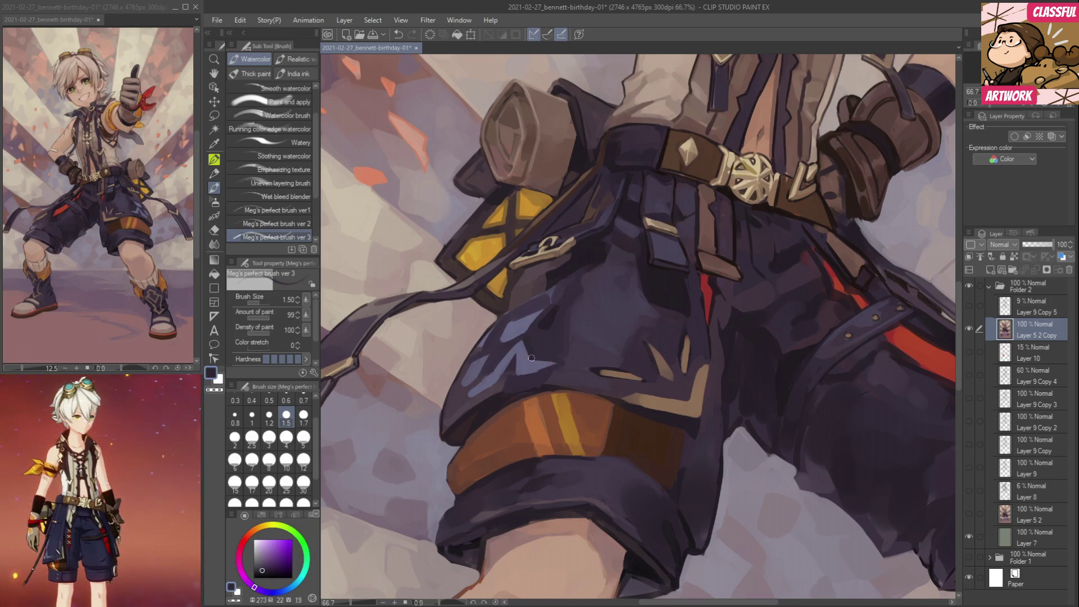
# Blend the shorts fabric between the blue zigzag pattern and the gold buckle with sampled dark blue and purple tones.
pyautogui.keyDown('alt'); pyautogui.click(498, 349); pyautogui.keyUp('alt')
pyautogui.moveTo(501, 340)
pyautogui.mouseDown()
pyautogui.moveTo(553, 320)
pyautogui.moveTo(596, 282)
pyautogui.moveTo(562, 277)
pyautogui.moveTo(608, 260)
pyautogui.moveTo(592, 253)
pyautogui.mouseUp()
pyautogui.keyDown('alt'); pyautogui.click(557, 311); pyautogui.keyUp('alt')
pyautogui.keyDown('alt'); pyautogui.click(579, 262); pyautogui.keyUp('alt')
pyautogui.keyDown('alt'); pyautogui.click(607, 256); pyautogui.keyUp('alt')
# Smooth the shading on the upper shorts leg between the gold buckle and the hanging blue tag with sampled purple tones.
pyautogui.keyDown('alt'); pyautogui.click(634, 246); pyautogui.keyUp('alt')
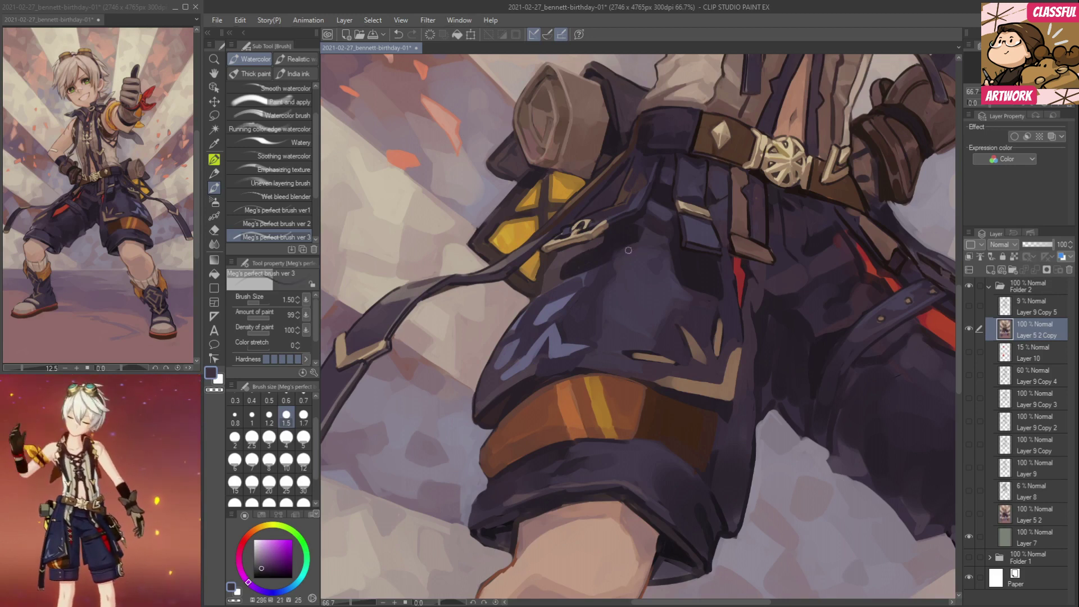
pyautogui.moveTo(643, 236); pyautogui.dragTo(652, 258)
pyautogui.keyDown('alt'); pyautogui.click(643, 245); pyautogui.keyUp('alt')
pyautogui.keyDown('alt'); pyautogui.click(557, 295); pyautogui.keyUp('alt')
pyautogui.keyDown('alt'); pyautogui.click(612, 291); pyautogui.keyUp('alt')
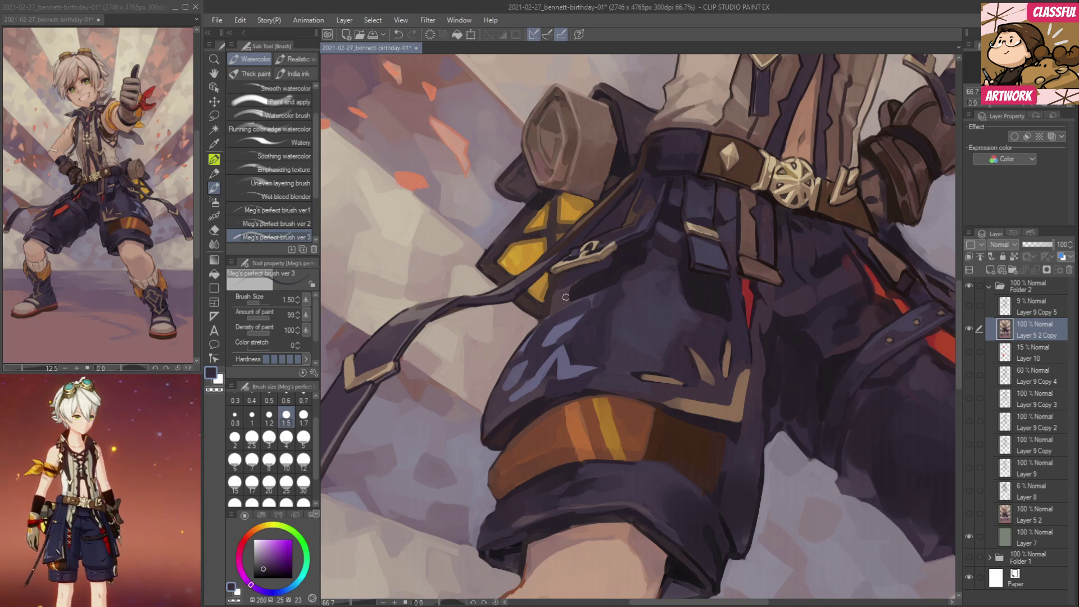
# Refine the dark shadow on the shorts under the gold buckle with a 0.6 brush and sampled dark tones.
pyautogui.keyDown('alt'); pyautogui.click(570, 293); pyautogui.keyUp('alt')
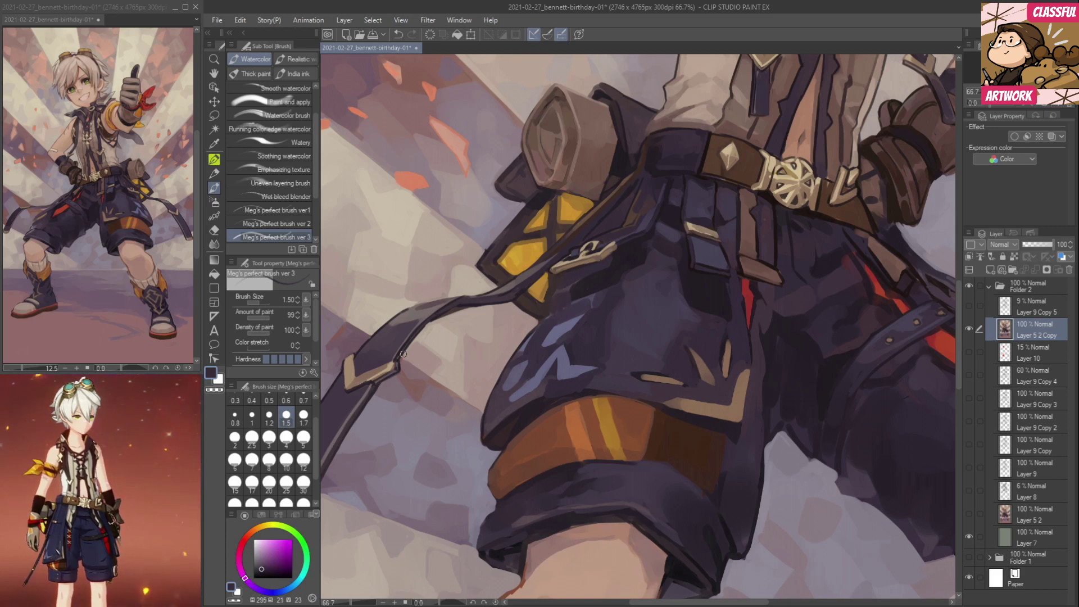
pyautogui.click(286, 400)
pyautogui.keyDown('alt'); pyautogui.click(605, 274); pyautogui.keyUp('alt')
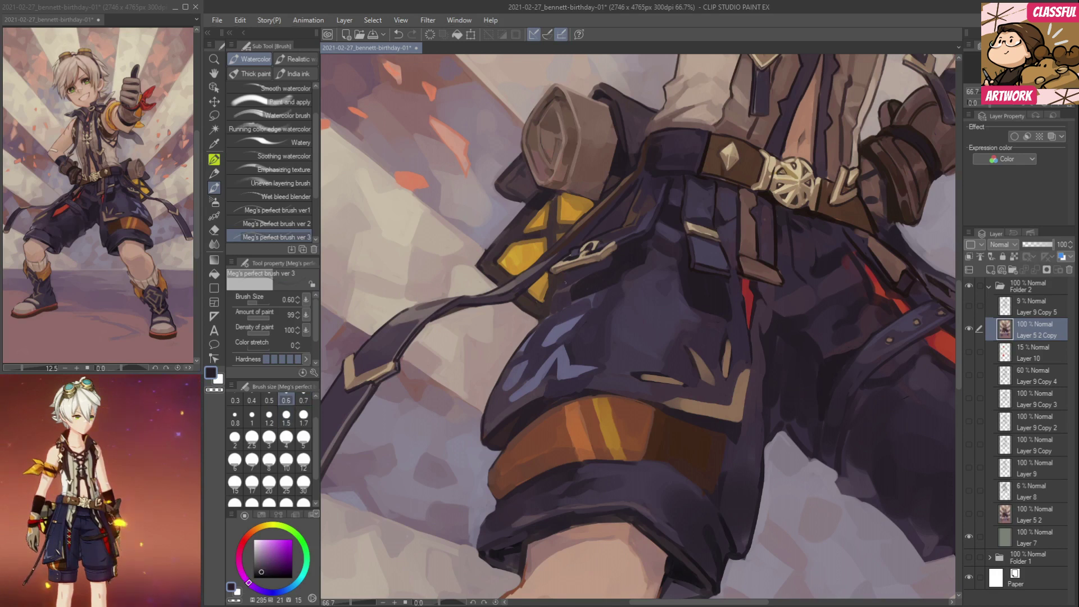
pyautogui.keyDown('alt'); pyautogui.click(560, 277); pyautogui.keyUp('alt')
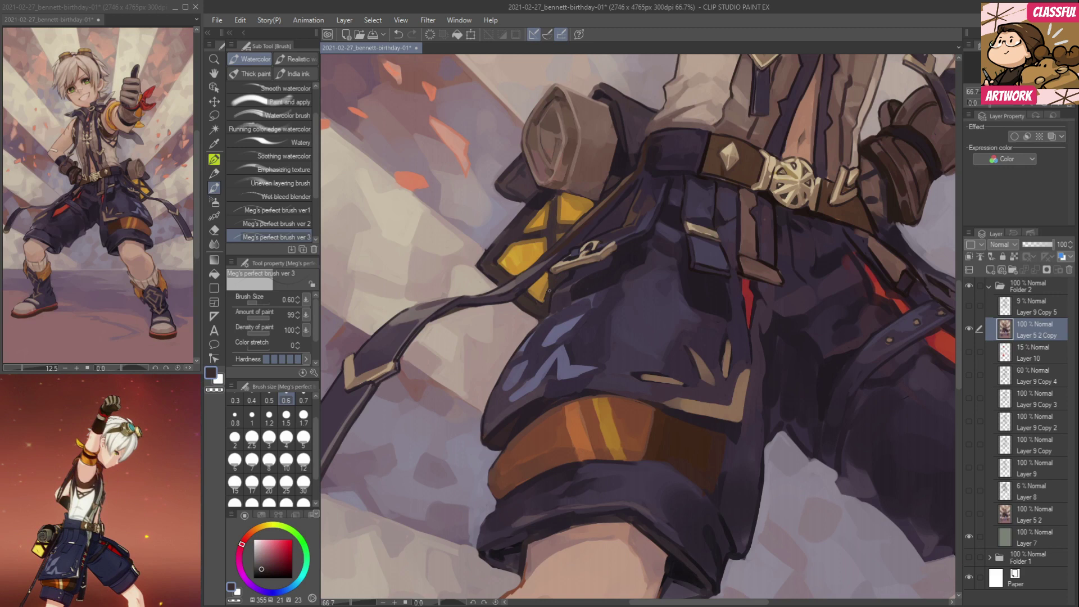
pyautogui.keyDown('alt'); pyautogui.click(571, 276); pyautogui.keyUp('alt')
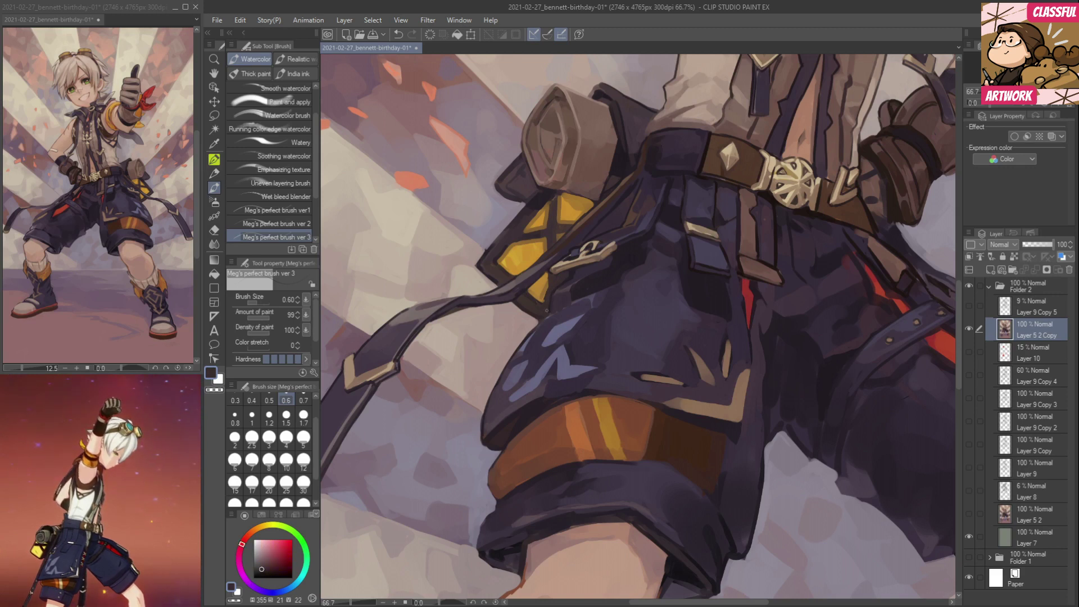
# Clean up the shorts edge beside the yellow lantern and blend the fabric below the buckle with sampled dark purples.
pyautogui.keyDown('alt'); pyautogui.click(552, 296); pyautogui.keyUp('alt')
pyautogui.keyDown('alt'); pyautogui.click(548, 319); pyautogui.keyUp('alt')
pyautogui.keyDown('alt'); pyautogui.click(581, 280); pyautogui.keyUp('alt')
pyautogui.keyDown('alt'); pyautogui.click(585, 270); pyautogui.keyUp('alt')
pyautogui.keyDown('alt'); pyautogui.click(624, 272); pyautogui.keyUp('alt')
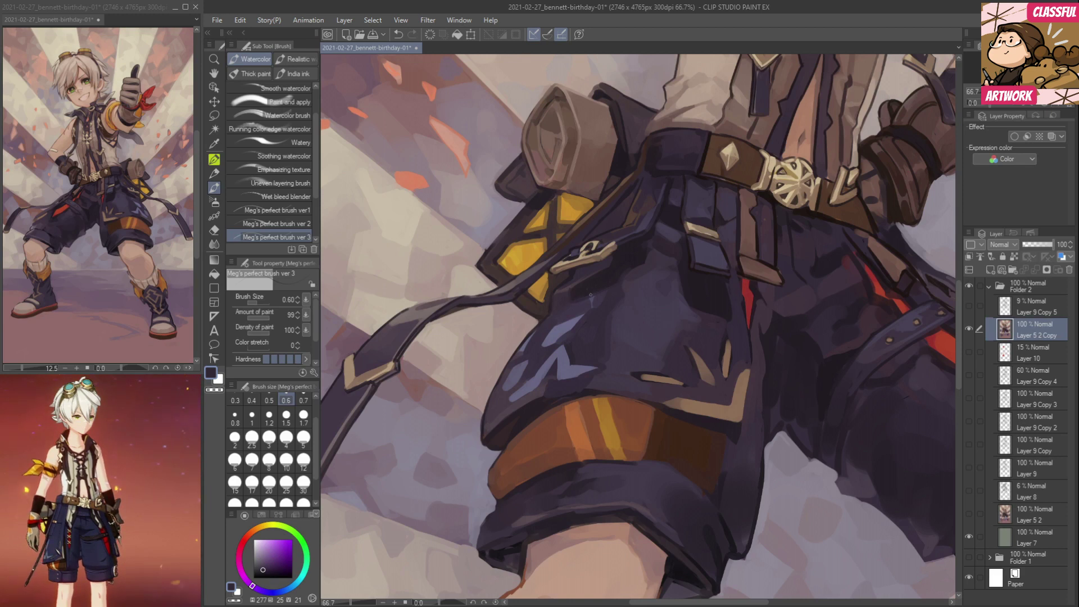
pyautogui.keyDown('alt'); pyautogui.click(642, 269); pyautogui.keyUp('alt')
pyautogui.keyDown('alt'); pyautogui.click(593, 302); pyautogui.keyUp('alt')
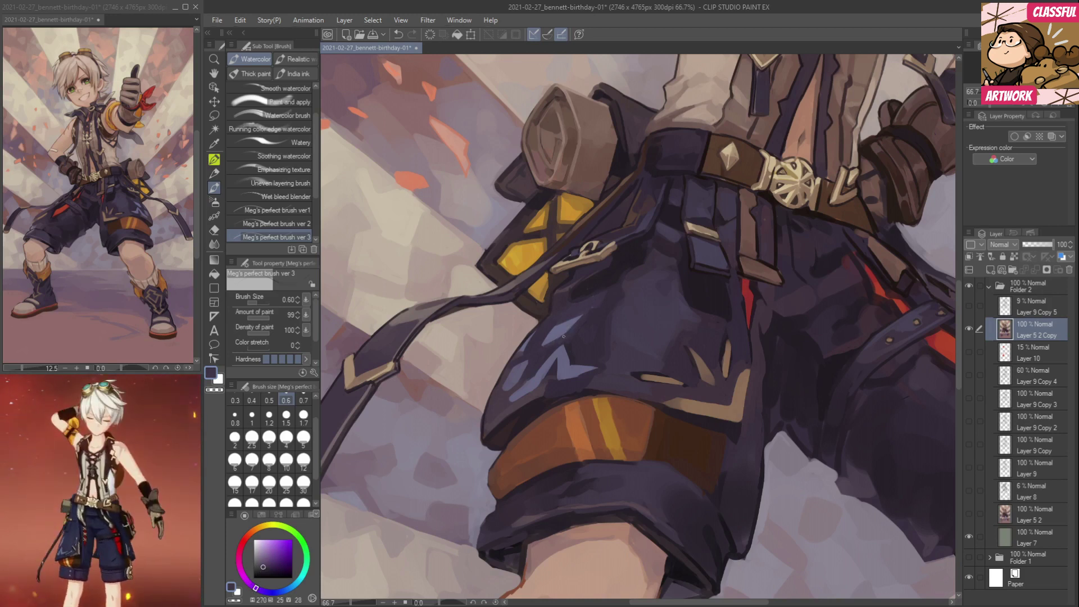
# Sharpen the upper blue diamond of the shorts pattern with sampled blue and surrounding dark purple tones.
pyautogui.keyDown('alt'); pyautogui.click(582, 312); pyautogui.keyUp('alt')
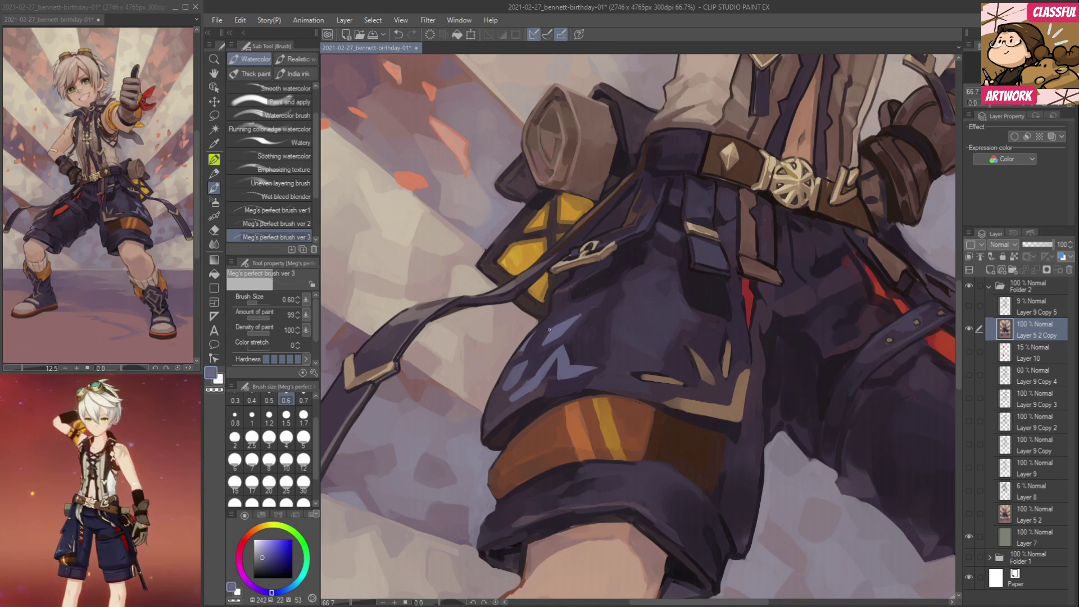
pyautogui.keyDown('alt'); pyautogui.click(549, 353); pyautogui.keyUp('alt')
pyautogui.keyDown('alt'); pyautogui.click(574, 306); pyautogui.keyUp('alt')
pyautogui.keyDown('alt'); pyautogui.click(599, 280); pyautogui.keyUp('alt')
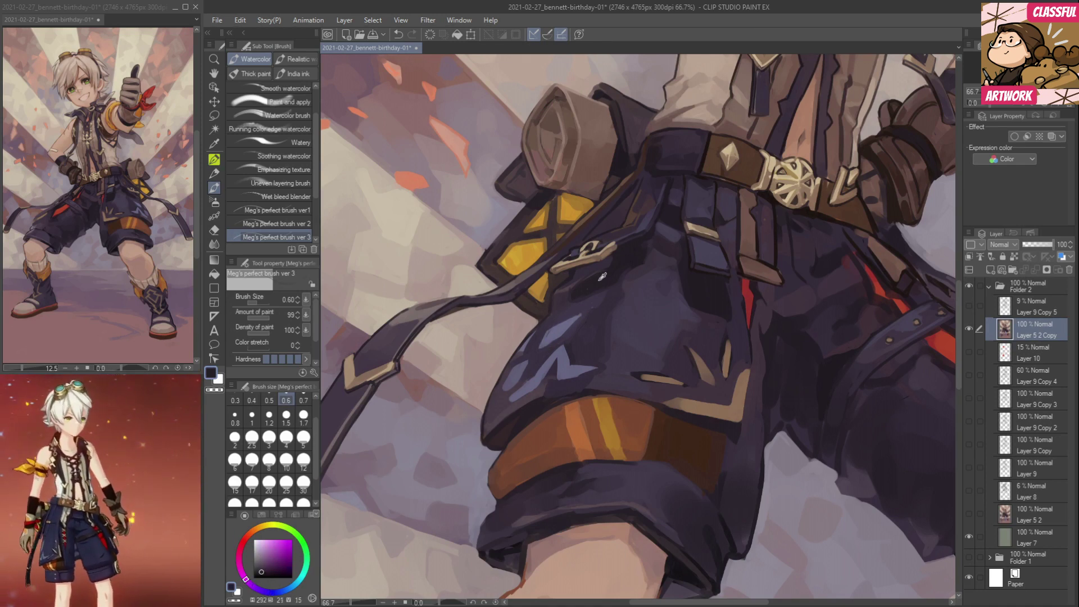
pyautogui.keyDown('alt'); pyautogui.click(579, 315); pyautogui.keyUp('alt')
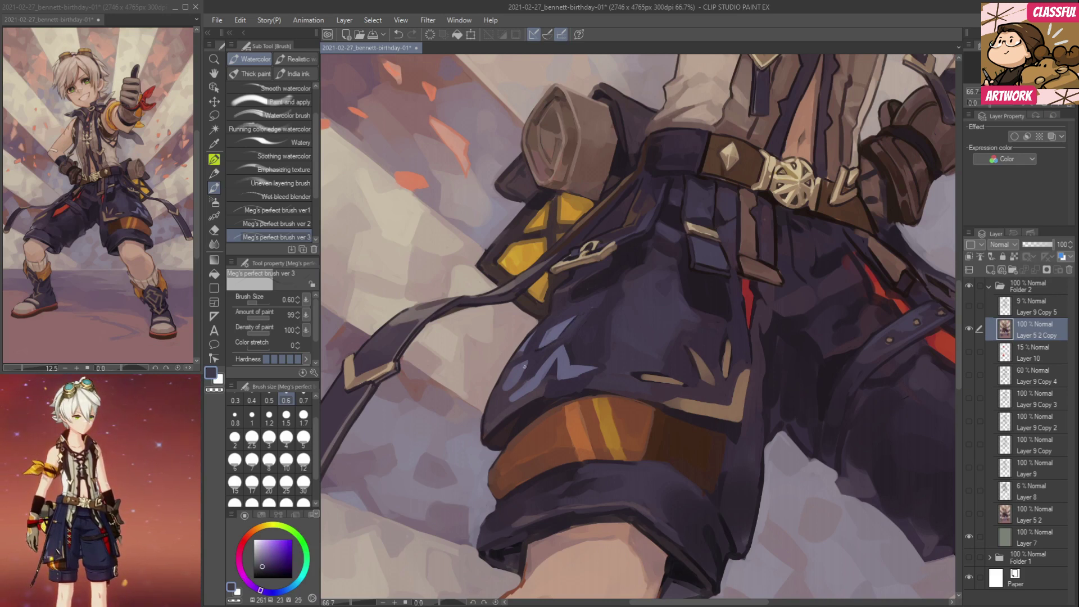
# Turn the reference model to check its shorts pattern, and repaint the upper blue diamond as a pointed stroke of the zigzag.
pyautogui.moveTo(554, 324); pyautogui.dragTo(556, 285)
pyautogui.keyDown('alt'); pyautogui.click(596, 245); pyautogui.keyUp('alt')
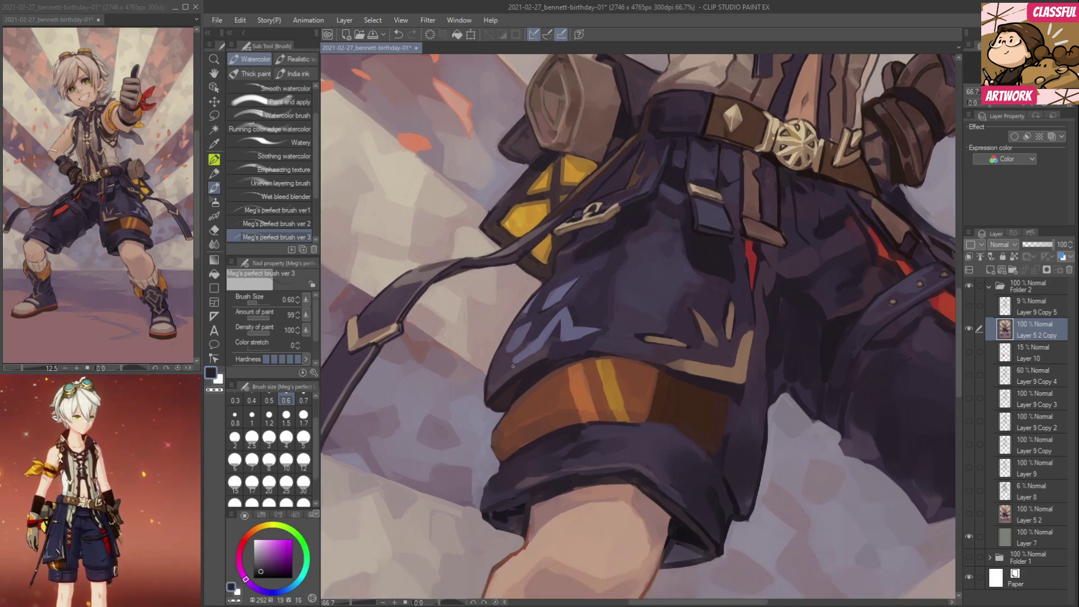
pyautogui.click(107, 545)
pyautogui.moveTo(107, 545); pyautogui.dragTo(169, 544)
pyautogui.hotkey('alt', 'Tab')
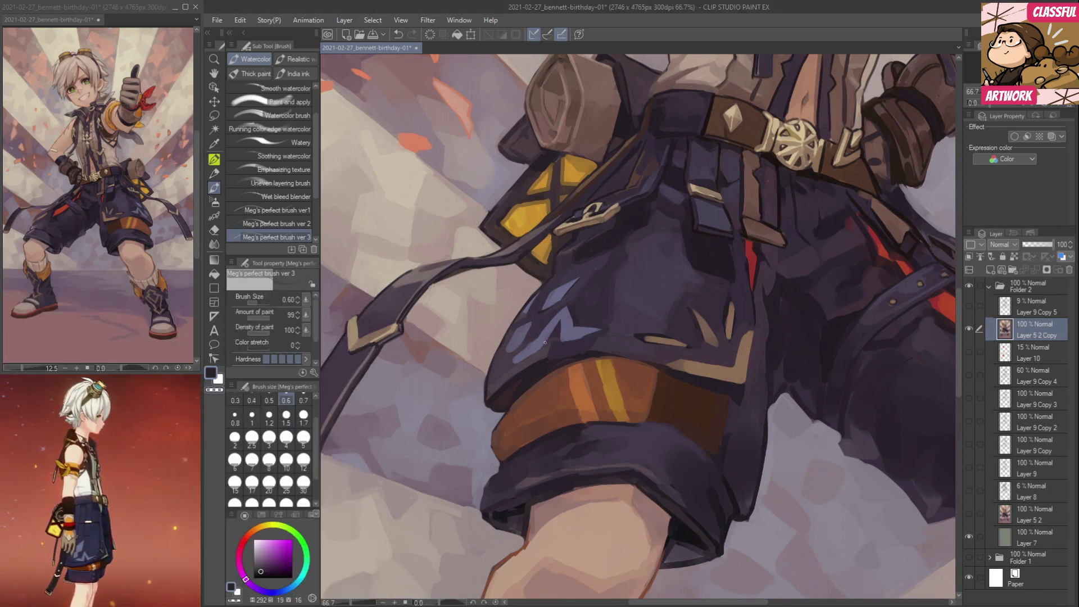
pyautogui.keyDown('alt'); pyautogui.click(549, 309); pyautogui.keyUp('alt')
pyautogui.moveTo(547, 300)
pyautogui.mouseDown()
pyautogui.moveTo(531, 321)
pyautogui.moveTo(543, 312)
pyautogui.mouseUp()
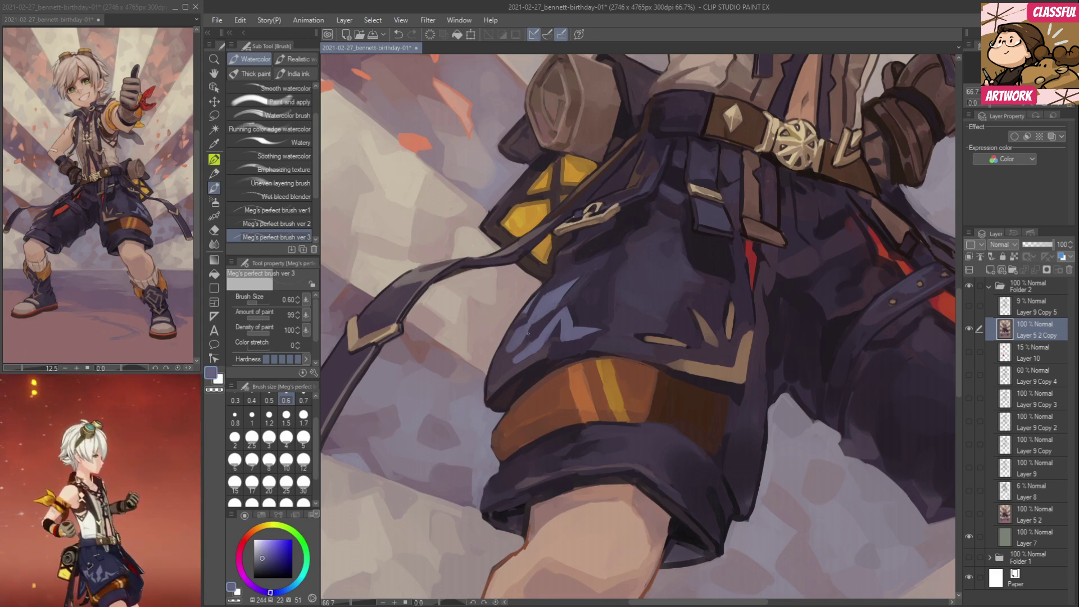
# Refine the lower strokes and gaps of the blue zigzag with sampled blue and dark purple tones.
pyautogui.keyDown('alt'); pyautogui.click(534, 336); pyautogui.keyUp('alt')
pyautogui.keyDown('alt'); pyautogui.click(519, 353); pyautogui.keyUp('alt')
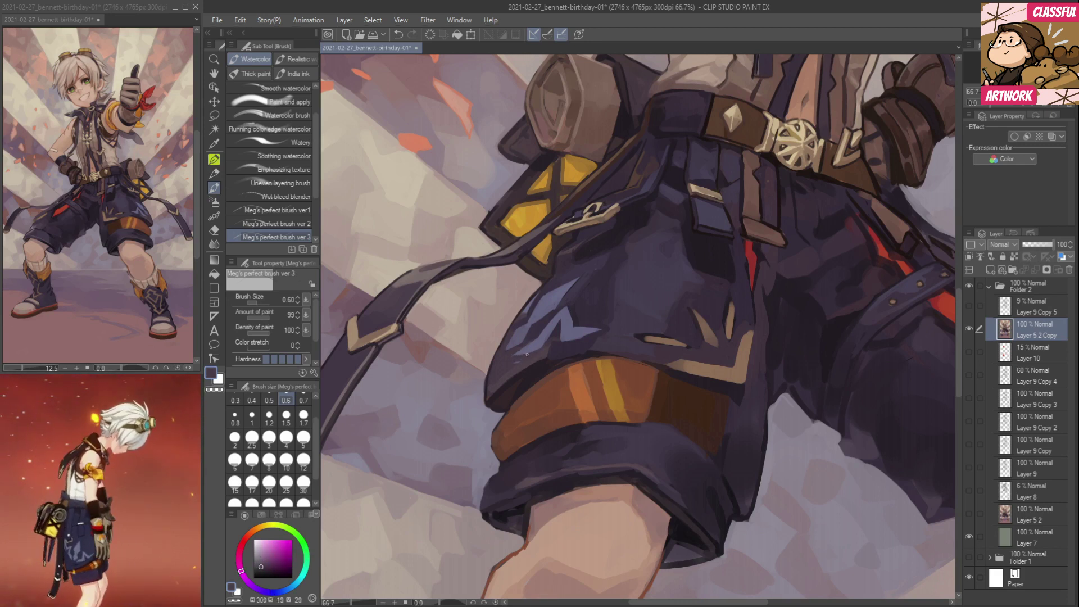
pyautogui.keyDown('alt'); pyautogui.click(527, 349); pyautogui.keyUp('alt')
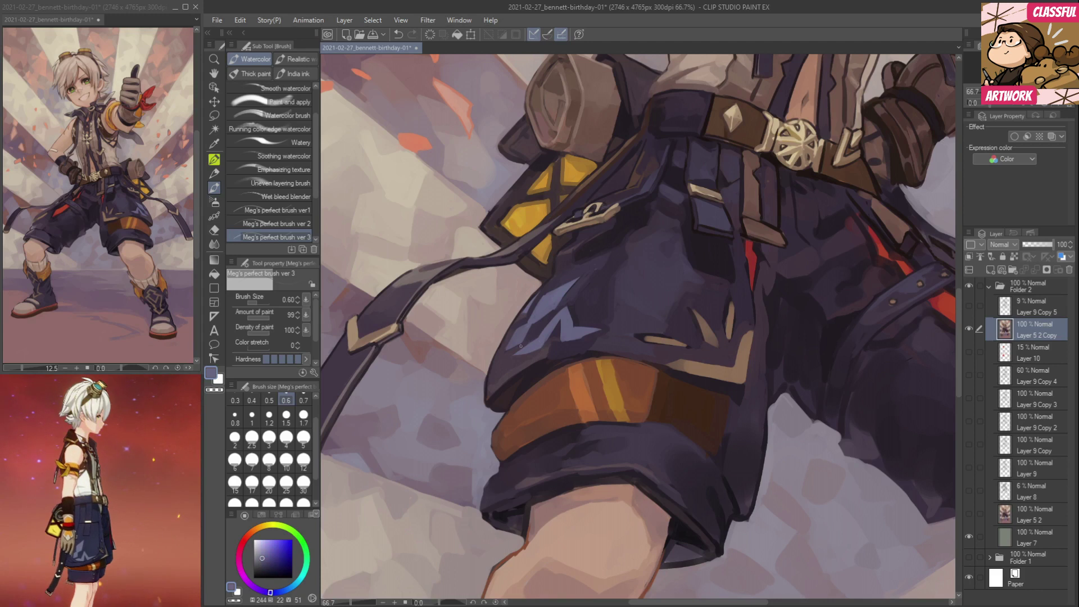
pyautogui.keyDown('alt'); pyautogui.click(522, 351); pyautogui.keyUp('alt')
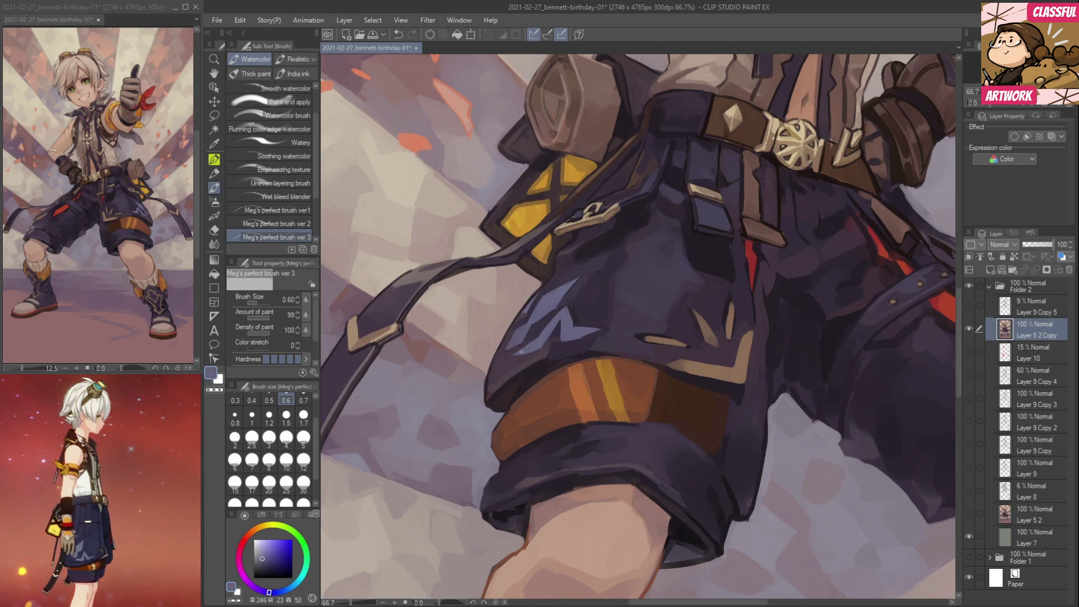
pyautogui.keyDown('alt'); pyautogui.click(555, 329); pyautogui.keyUp('alt')
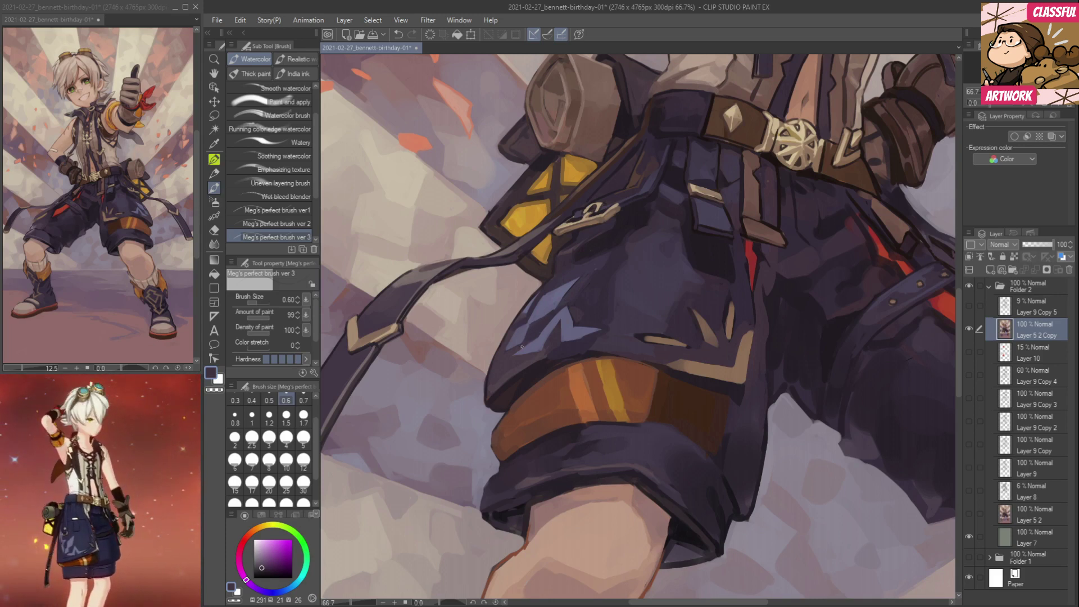
# Touch up the small blue mark at the outer edge of the shorts leg beside the zigzag with sampled blue and purple.
pyautogui.keyDown('alt'); pyautogui.click(520, 318); pyautogui.keyUp('alt')
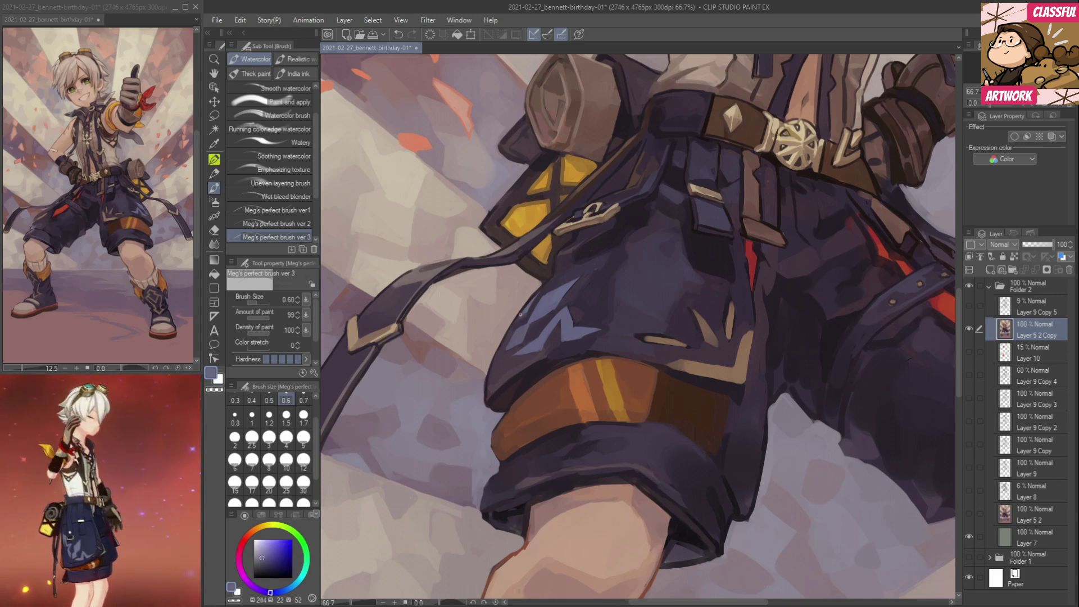
pyautogui.keyDown('alt'); pyautogui.click(524, 315); pyautogui.keyUp('alt')
pyautogui.keyDown('alt'); pyautogui.click(524, 308); pyautogui.keyUp('alt')
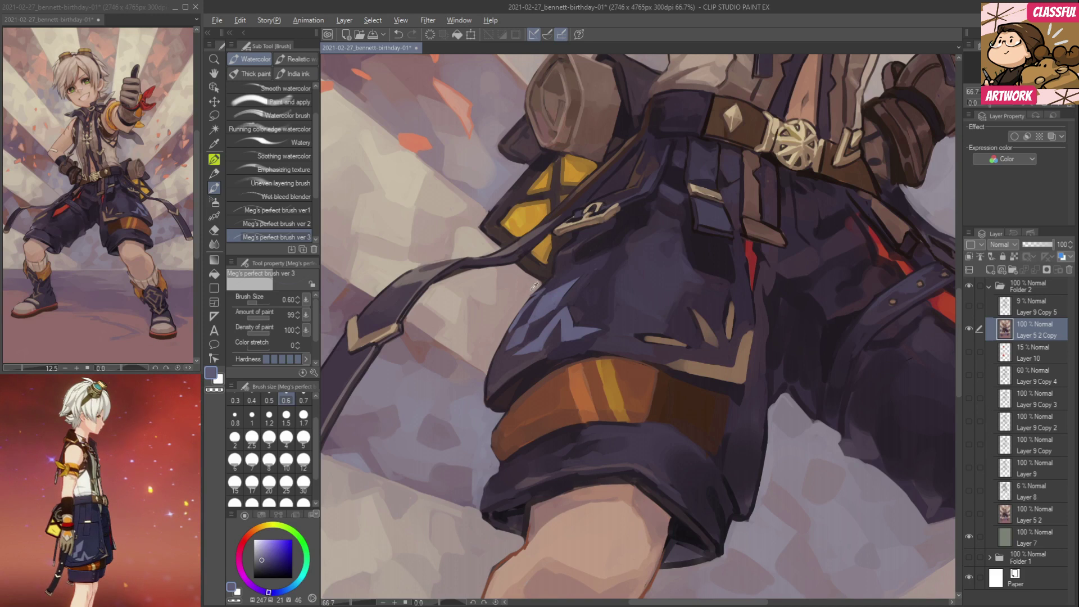
pyautogui.keyDown('alt'); pyautogui.click(511, 316); pyautogui.keyUp('alt')
pyautogui.keyDown('alt'); pyautogui.click(539, 297); pyautogui.keyUp('alt')
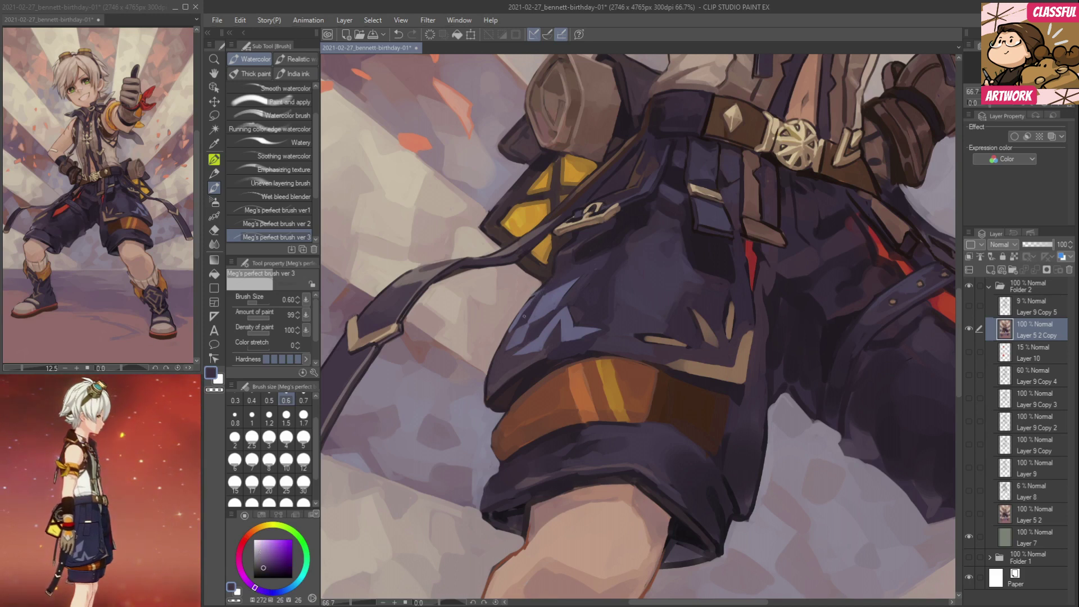
# Enlarge the brush to 1.5 and refine the dark fabric around the narrow red slit with sampled dark purples.
pyautogui.moveTo(624, 240); pyautogui.dragTo(500, 383)
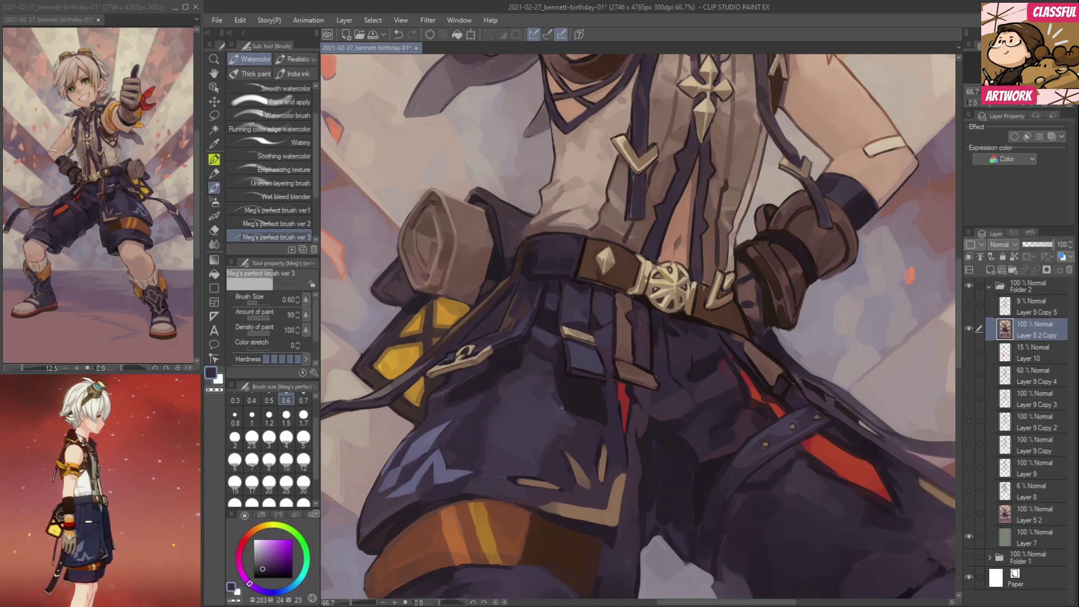
pyautogui.keyDown('alt'); pyautogui.click(598, 392); pyautogui.keyUp('alt')
pyautogui.press(']')
pyautogui.press(']')
pyautogui.press(']')
pyautogui.press(']')
pyautogui.press(']')
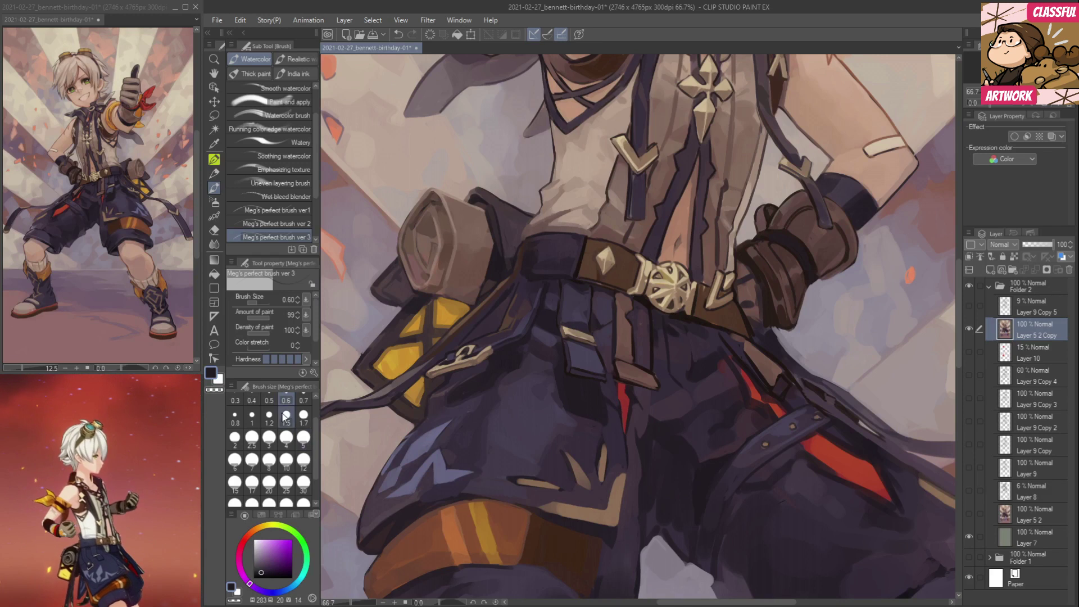
pyautogui.keyDown('alt'); pyautogui.click(615, 404); pyautogui.keyUp('alt')
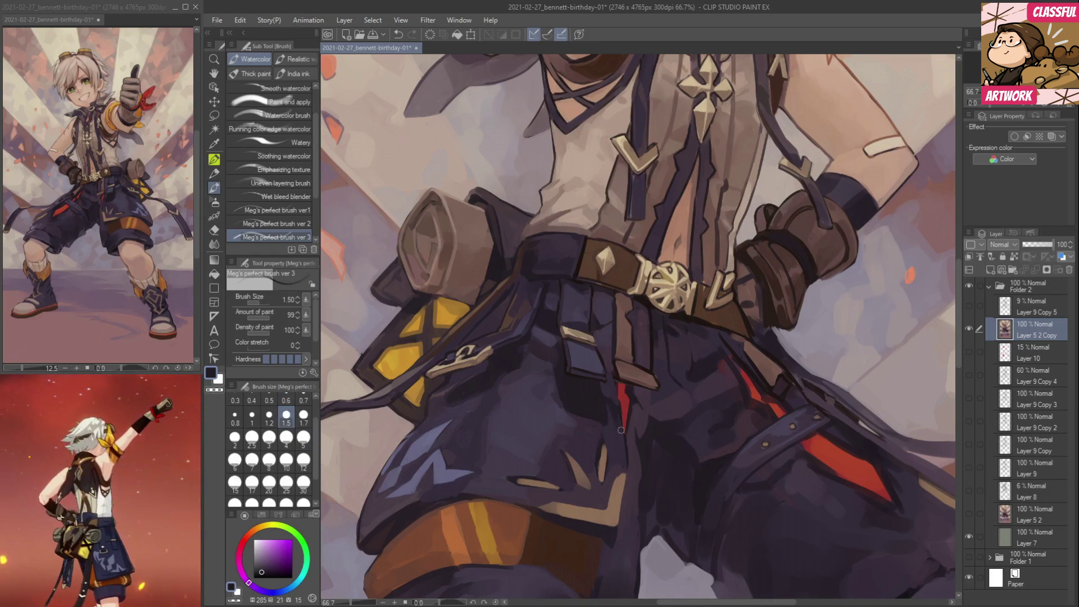
pyautogui.keyDown('alt'); pyautogui.click(618, 429); pyautogui.keyUp('alt')
pyautogui.keyDown('alt'); pyautogui.click(618, 405); pyautogui.keyUp('alt')
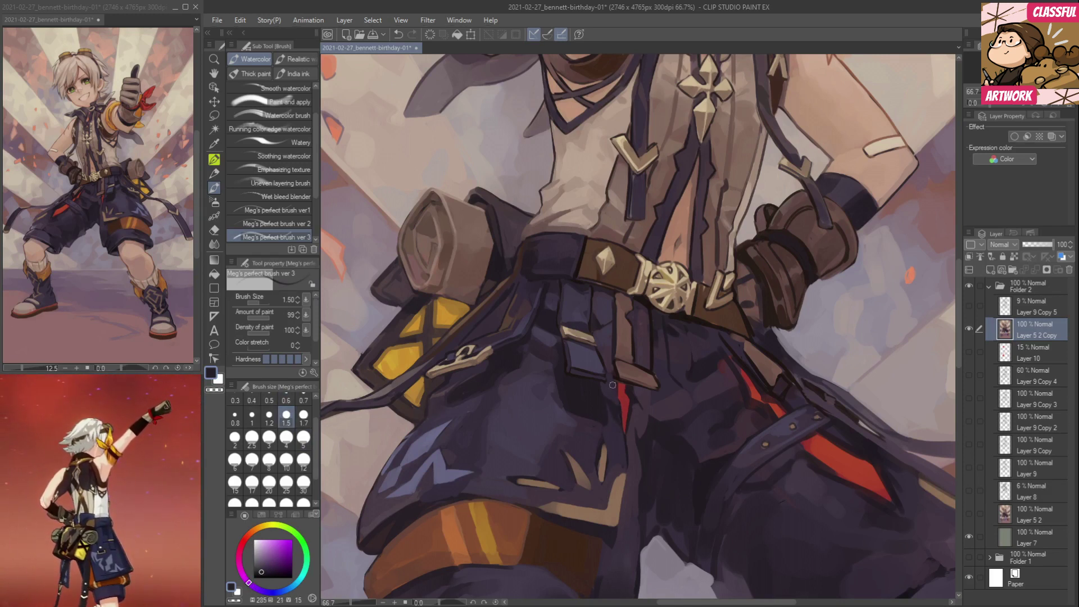
# Clean up the shadows between the hanging blue tag and the brown strap with sampled dark tones.
pyautogui.keyDown('alt'); pyautogui.click(613, 371); pyautogui.keyUp('alt')
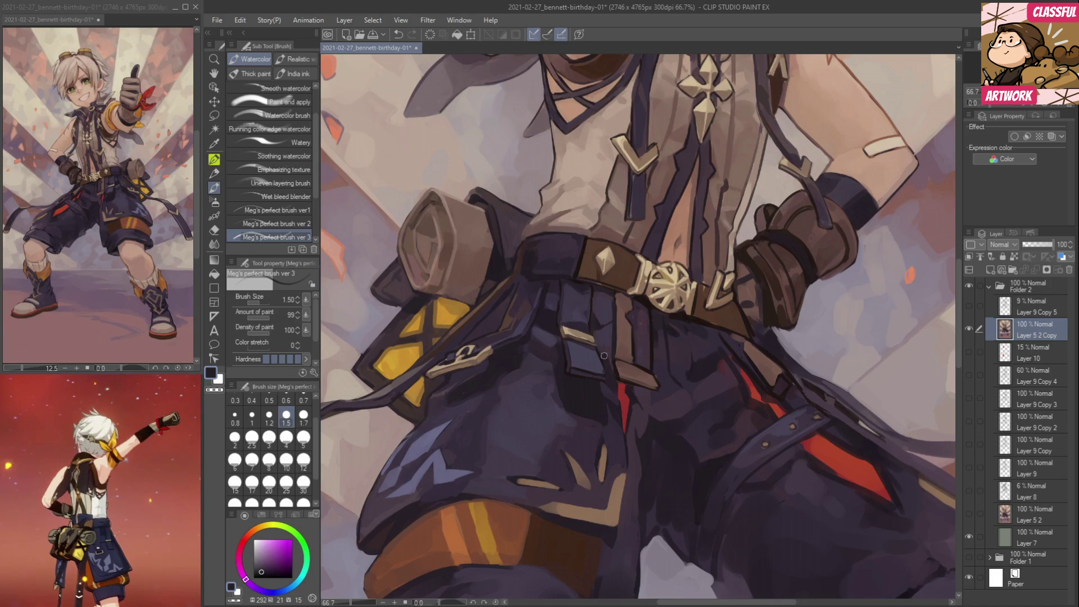
pyautogui.keyDown('alt'); pyautogui.click(613, 373); pyautogui.keyUp('alt')
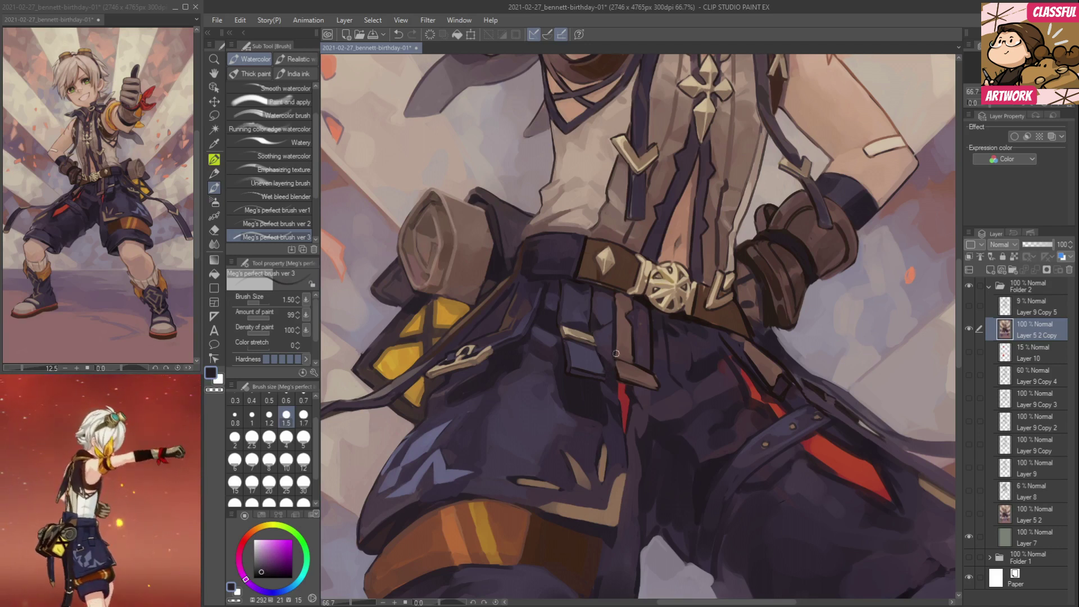
pyautogui.keyDown('alt'); pyautogui.click(607, 339); pyautogui.keyUp('alt')
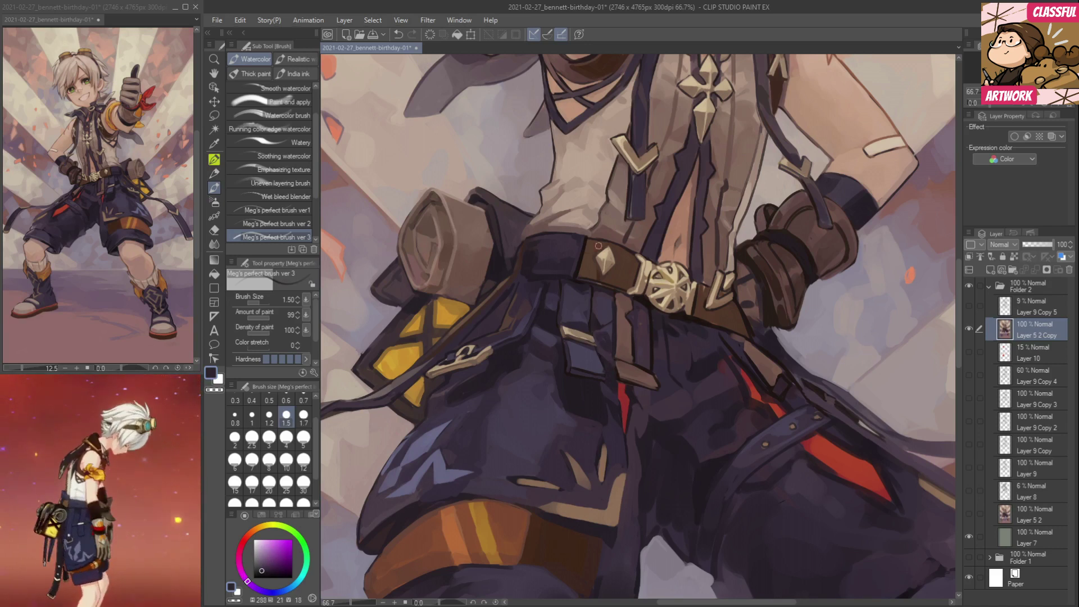
pyautogui.keyDown('alt'); pyautogui.click(661, 376); pyautogui.keyUp('alt')
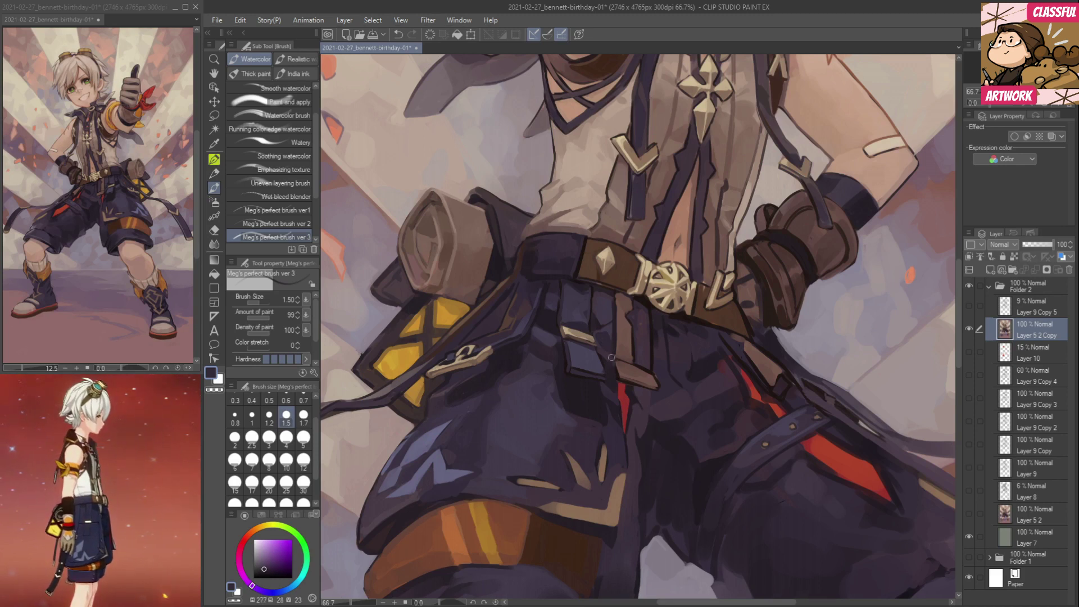
# Refine the dark shorts folds beneath the belt buckle and along the belt's lower edge with sampled purple and brown tones.
pyautogui.moveTo(701, 486); pyautogui.dragTo(628, 418)
pyautogui.keyDown('alt'); pyautogui.click(591, 371); pyautogui.keyUp('alt')
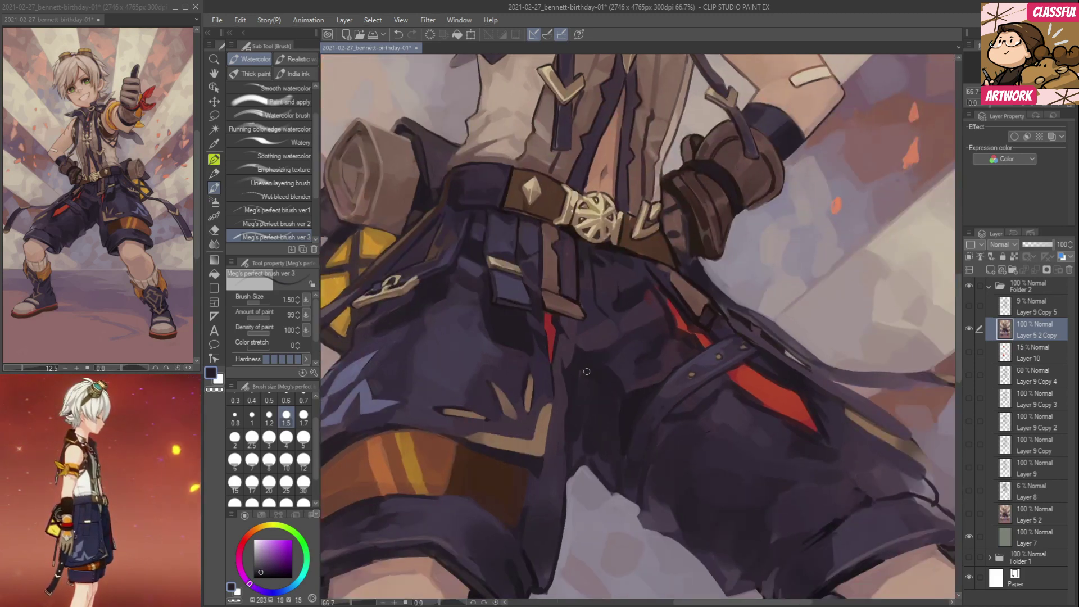
pyautogui.keyDown('alt'); pyautogui.click(585, 301); pyautogui.keyUp('alt')
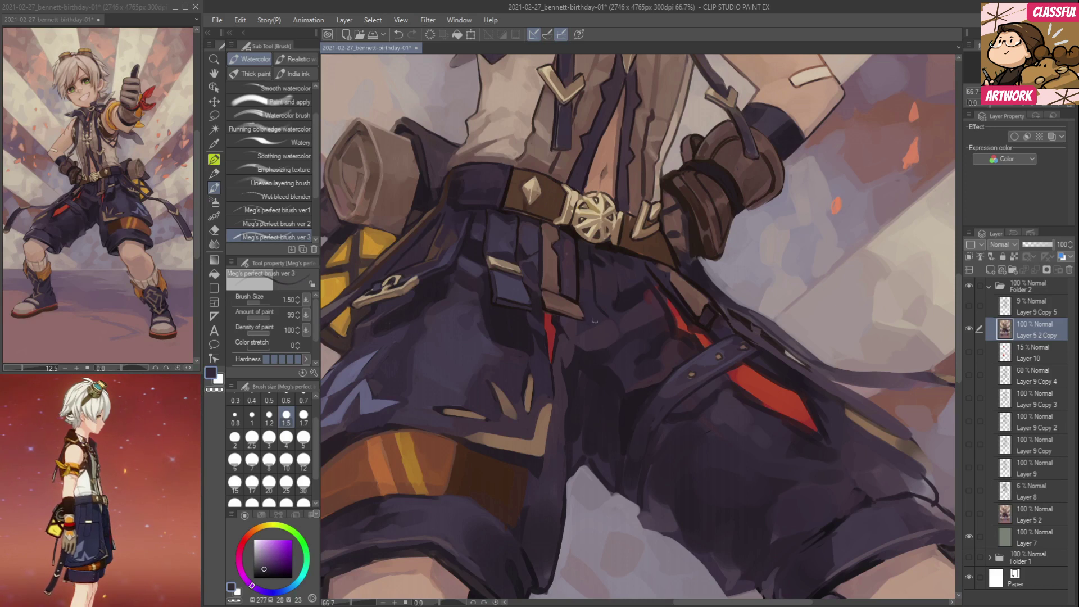
pyautogui.moveTo(590, 319); pyautogui.dragTo(552, 365)
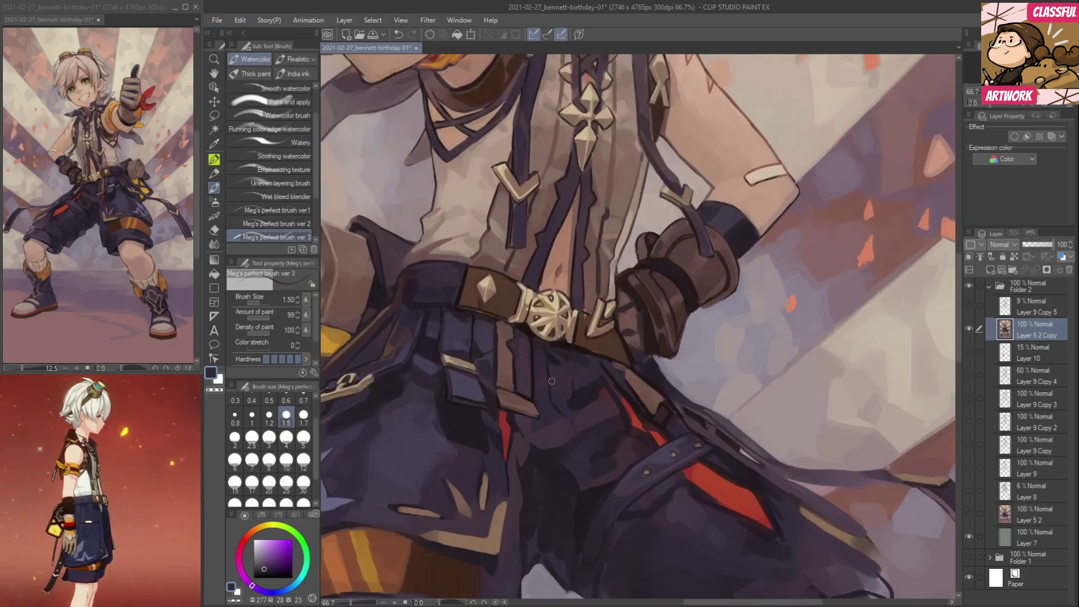
pyautogui.keyDown('alt'); pyautogui.click(553, 361); pyautogui.keyUp('alt')
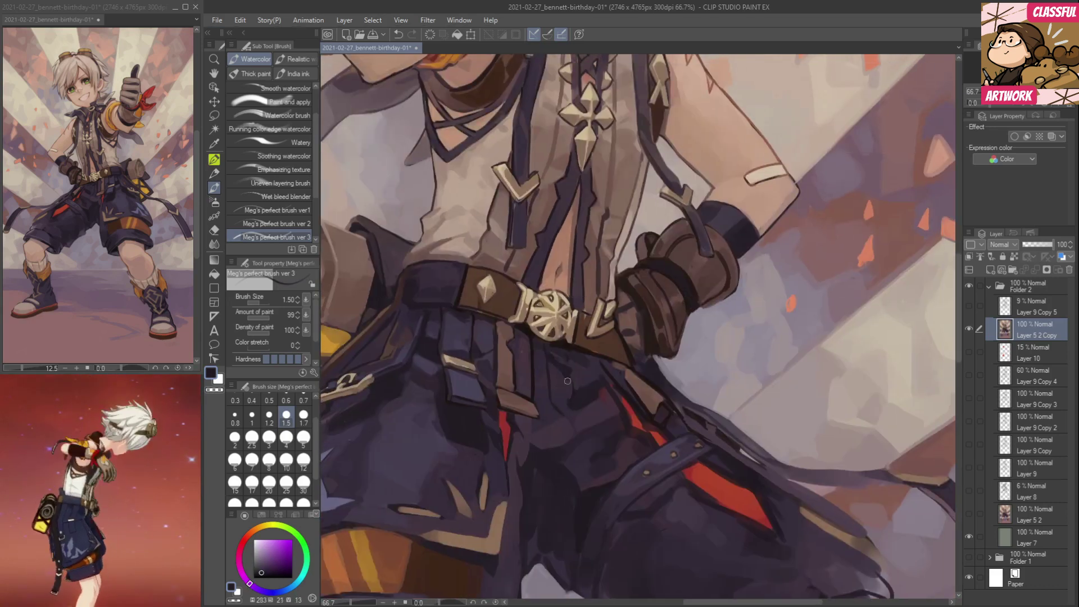
pyautogui.keyDown('alt'); pyautogui.click(576, 367); pyautogui.keyUp('alt')
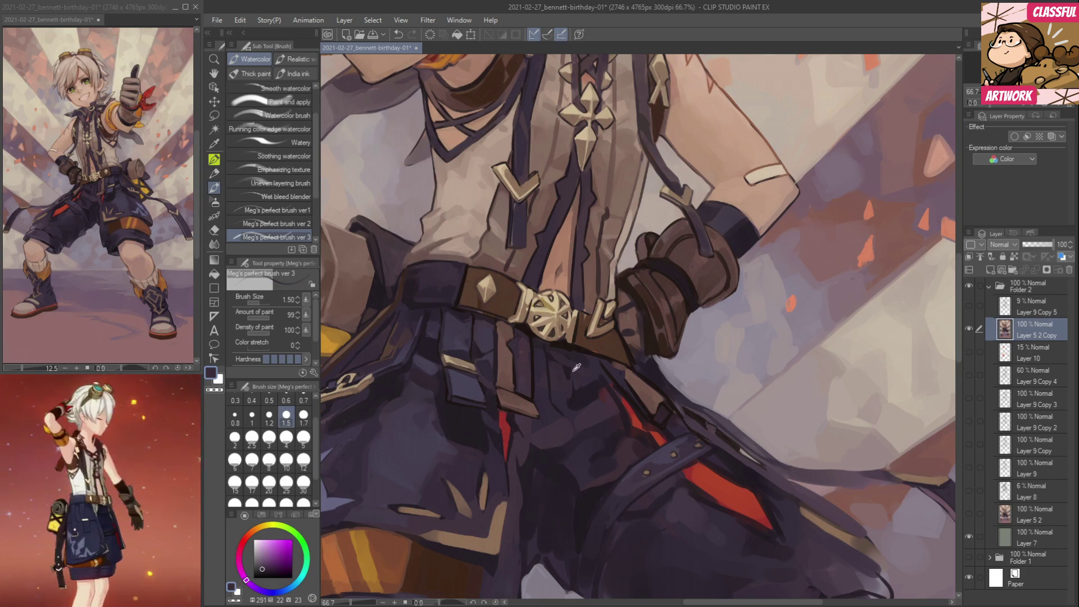
pyautogui.keyDown('alt'); pyautogui.click(572, 371); pyautogui.keyUp('alt')
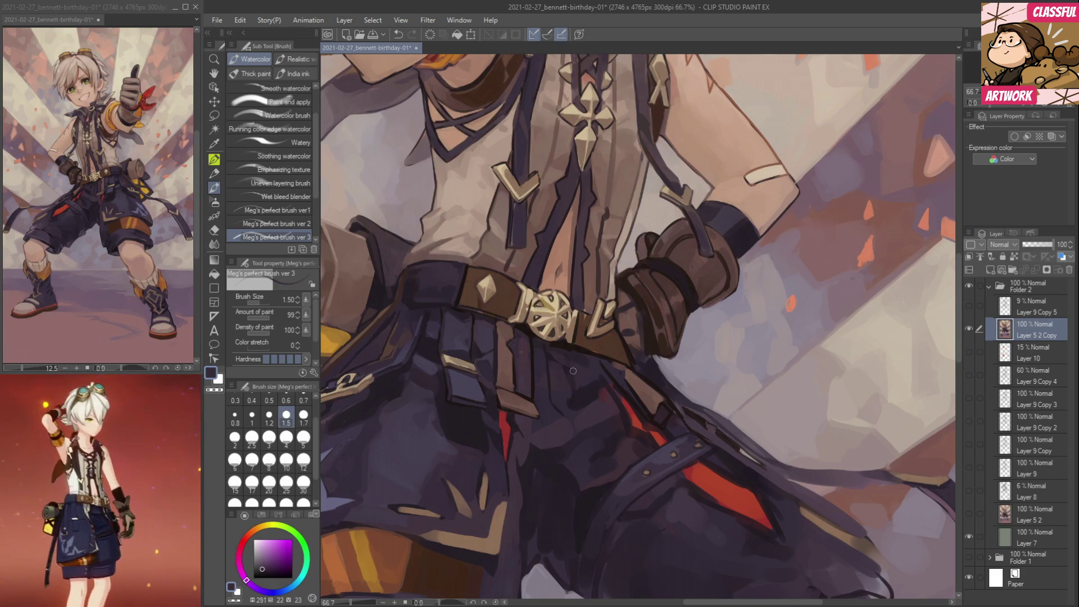
pyautogui.keyDown('alt'); pyautogui.click(590, 352); pyautogui.keyUp('alt')
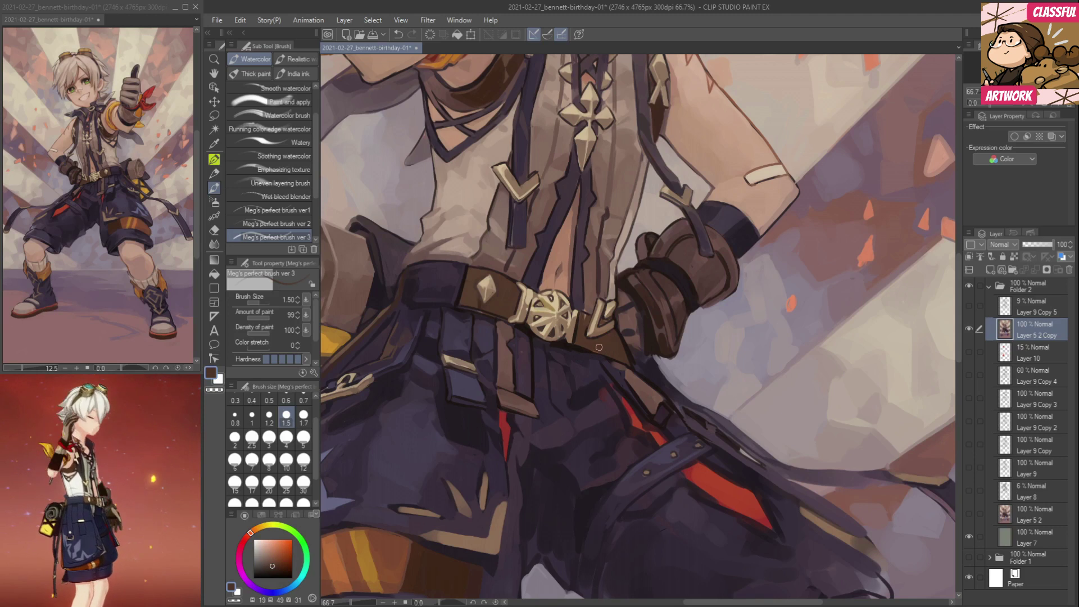
# Touch up the folds of the grey-brown vest just above the belt on both sides of the opening with sampled fabric tones.
pyautogui.keyDown('alt'); pyautogui.click(588, 309); pyautogui.keyUp('alt')
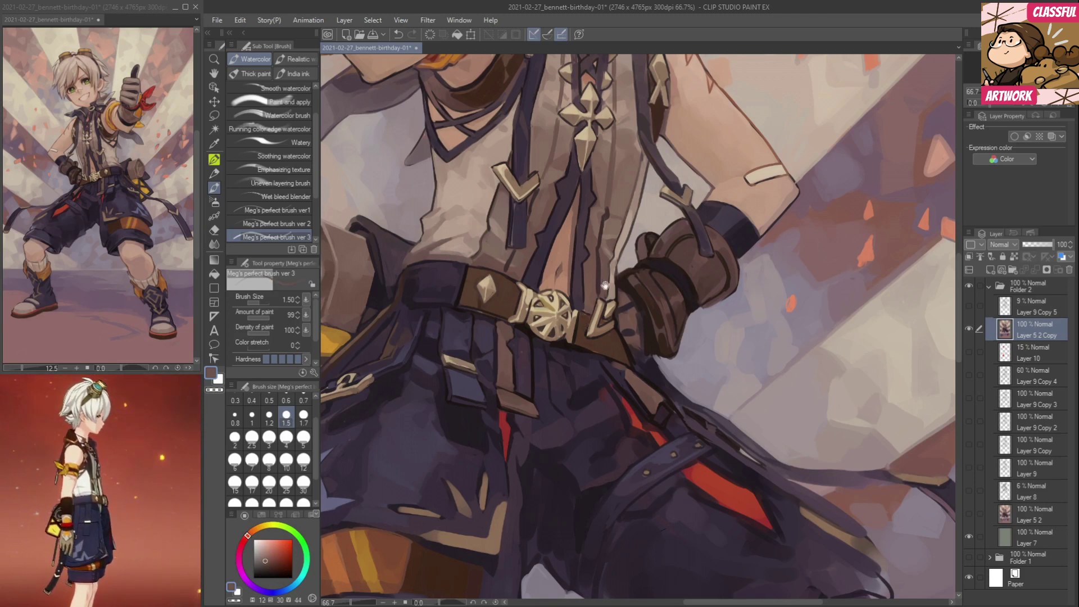
pyautogui.moveTo(586, 282); pyautogui.dragTo(602, 360)
pyautogui.keyDown('alt'); pyautogui.click(530, 340); pyautogui.keyUp('alt')
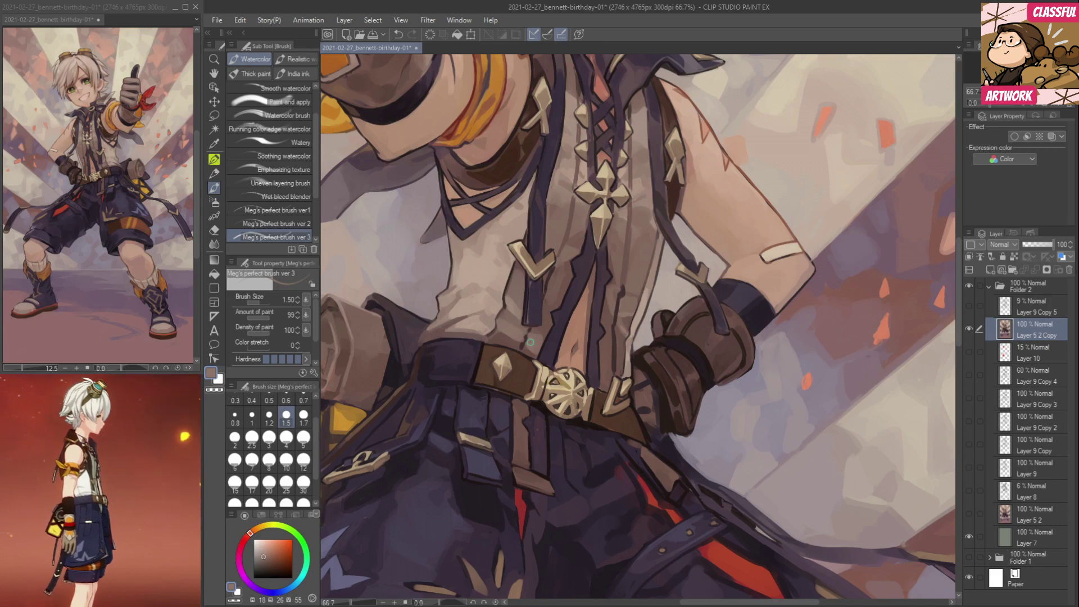
pyautogui.keyDown('alt'); pyautogui.click(531, 332); pyautogui.keyUp('alt')
pyautogui.keyDown('alt'); pyautogui.click(529, 350); pyautogui.keyUp('alt')
pyautogui.keyDown('alt'); pyautogui.click(519, 333); pyautogui.keyUp('alt')
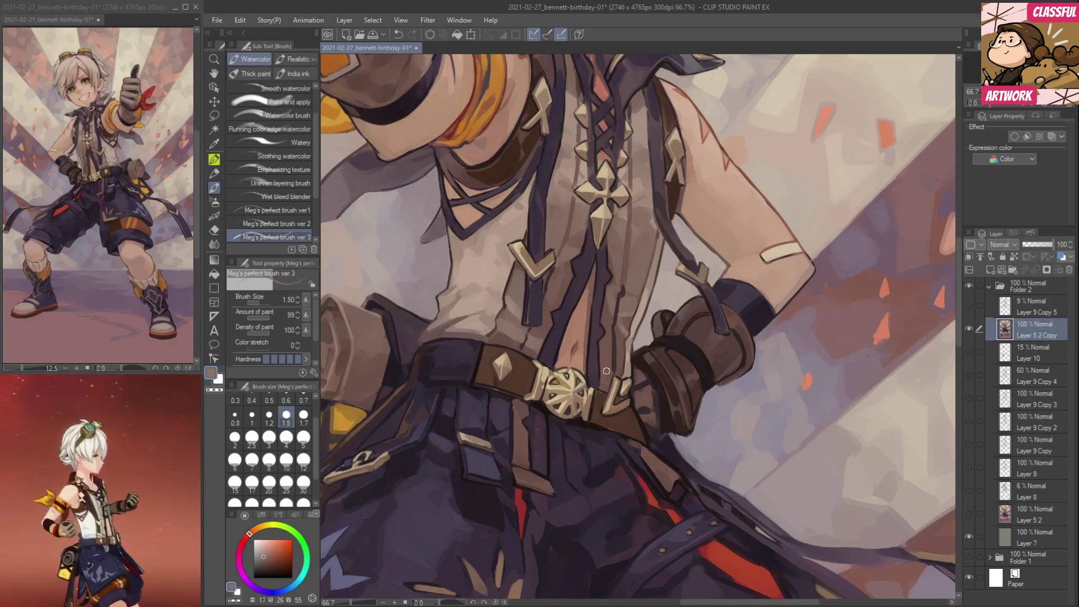
pyautogui.keyDown('alt'); pyautogui.click(621, 361); pyautogui.keyUp('alt')
pyautogui.keyDown('alt'); pyautogui.click(605, 352); pyautogui.keyUp('alt')
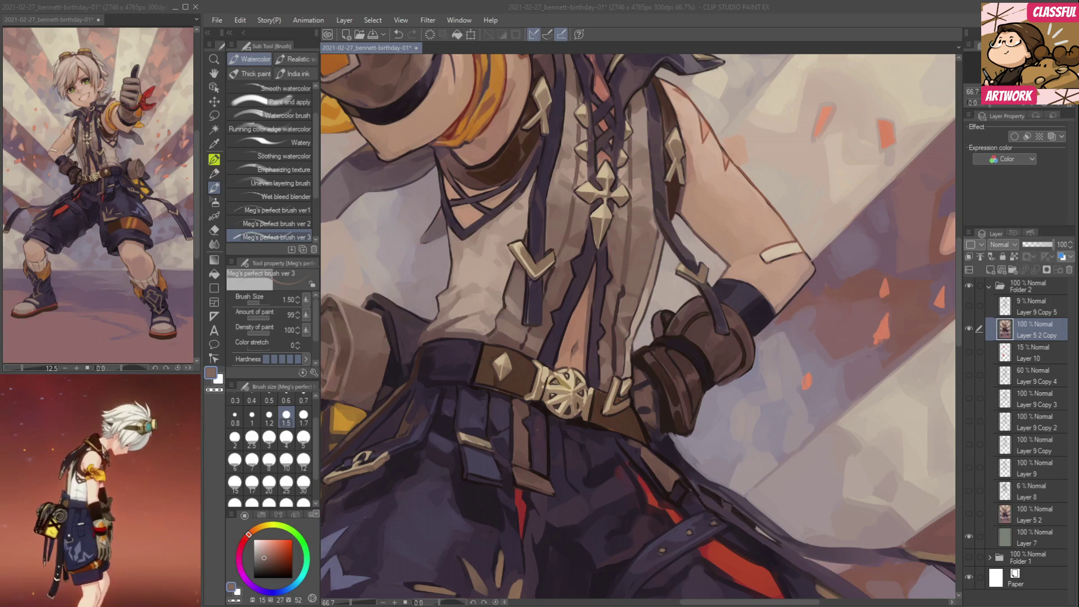
# Refine the dark trim along the vest's lower opening above the buckle with sampled dark purple tones.
pyautogui.click(599, 346)
pyautogui.keyDown('alt'); pyautogui.click(596, 346); pyautogui.keyUp('alt')
pyautogui.keyDown('alt'); pyautogui.click(664, 316); pyautogui.keyUp('alt')
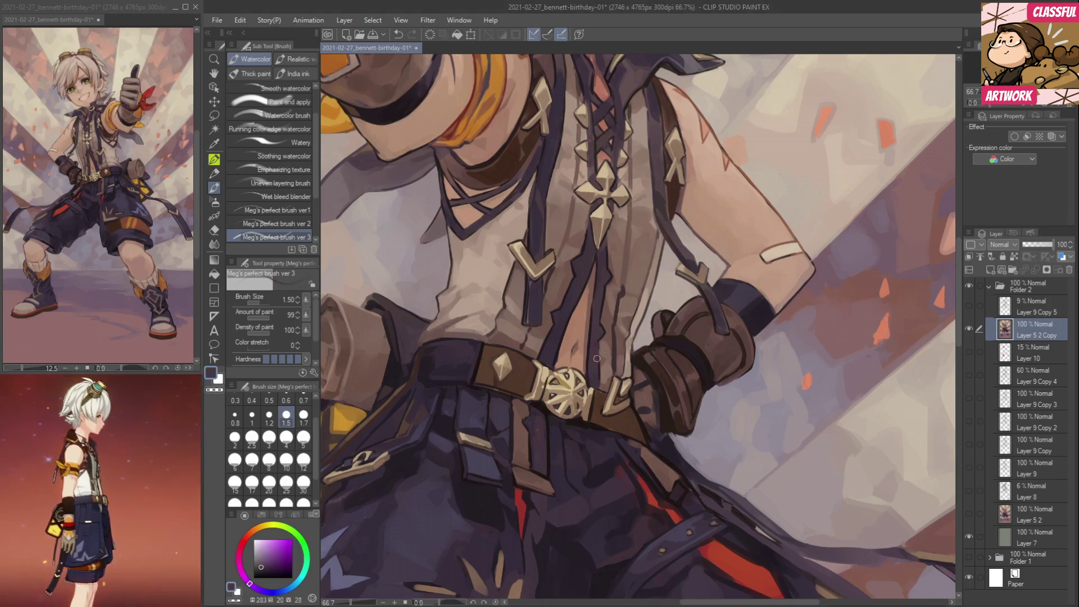
pyautogui.moveTo(567, 309); pyautogui.dragTo(604, 497)
pyautogui.keyDown('alt'); pyautogui.click(683, 265); pyautogui.keyUp('alt')
pyautogui.moveTo(593, 541); pyautogui.dragTo(574, 451)
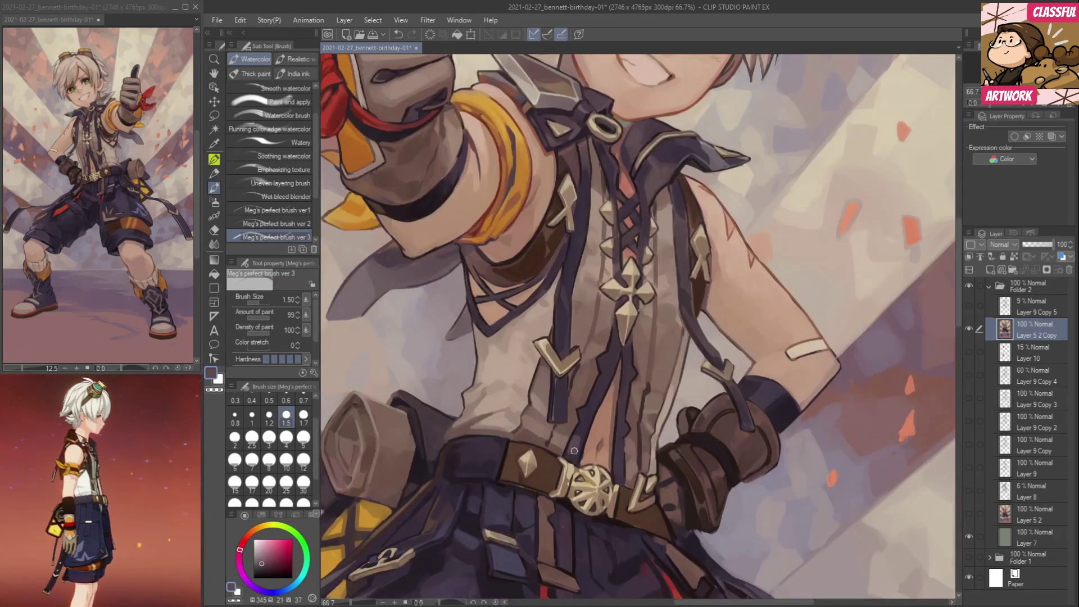
pyautogui.keyDown('alt'); pyautogui.click(618, 467); pyautogui.keyUp('alt')
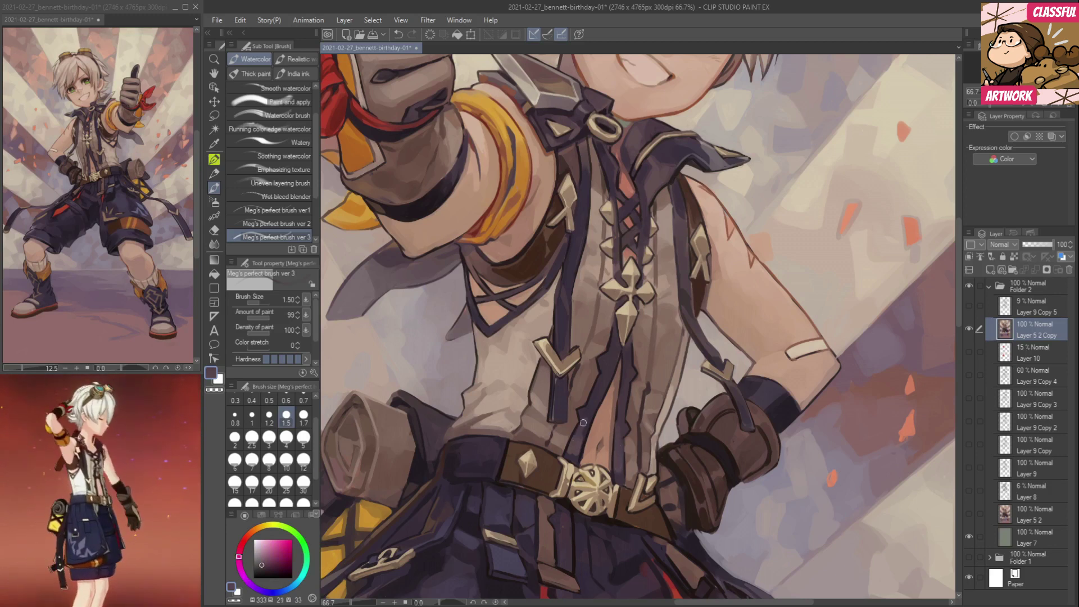
pyautogui.keyDown('alt'); pyautogui.click(598, 392); pyautogui.keyUp('alt')
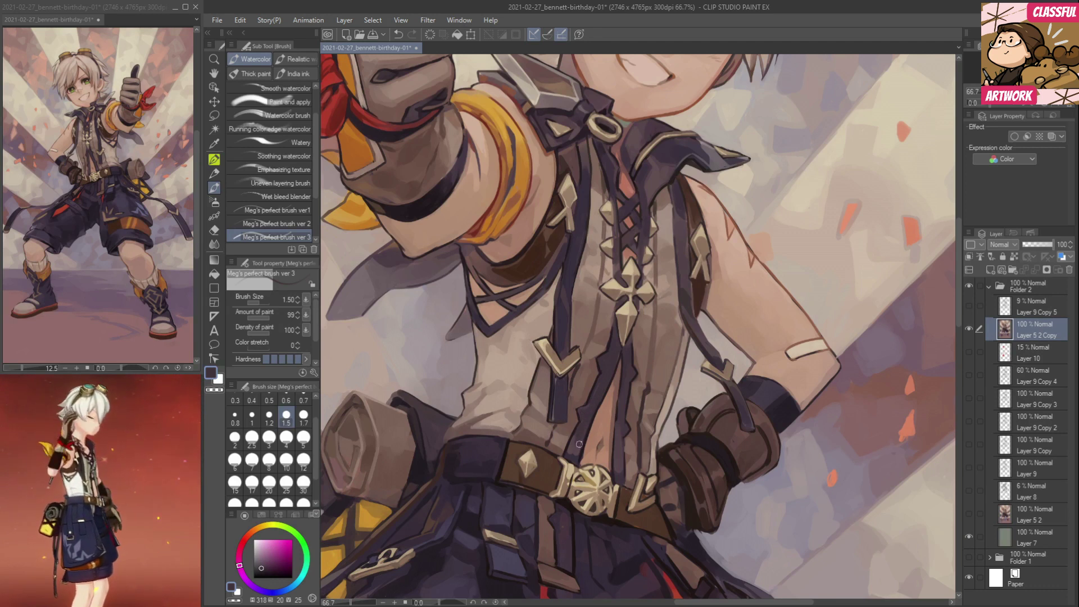
# Reduce the brush to 0.6 and sharpen the edges of the vest's dark trim beside the bare midriff.
pyautogui.moveTo(577, 489); pyautogui.dragTo(560, 411)
pyautogui.click(286, 400)
pyautogui.keyDown('alt'); pyautogui.click(556, 376); pyautogui.keyUp('alt')
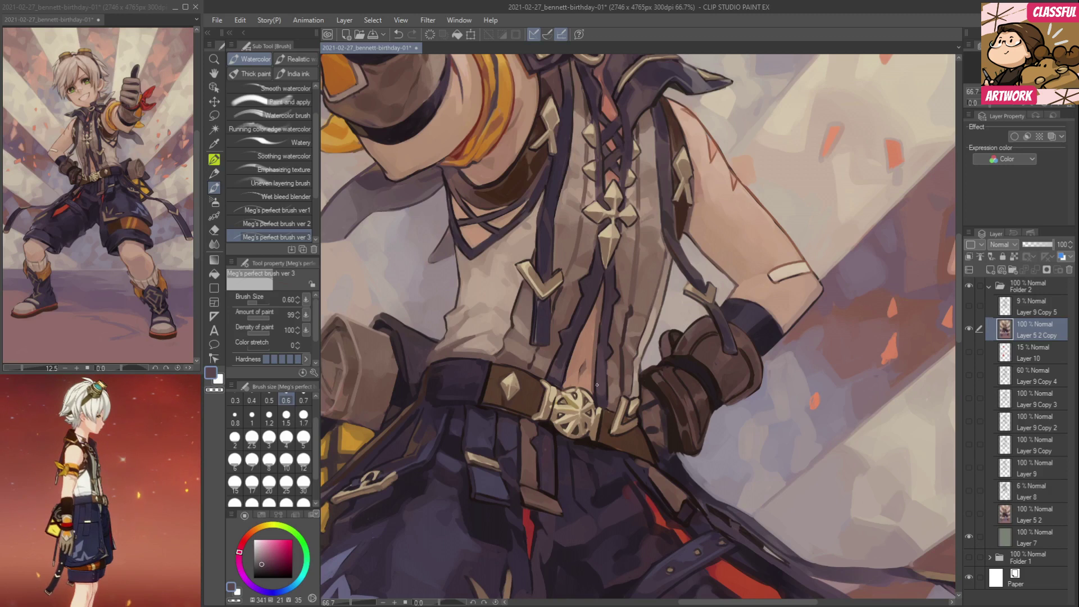
pyautogui.keyDown('alt'); pyautogui.click(606, 337); pyautogui.keyUp('alt')
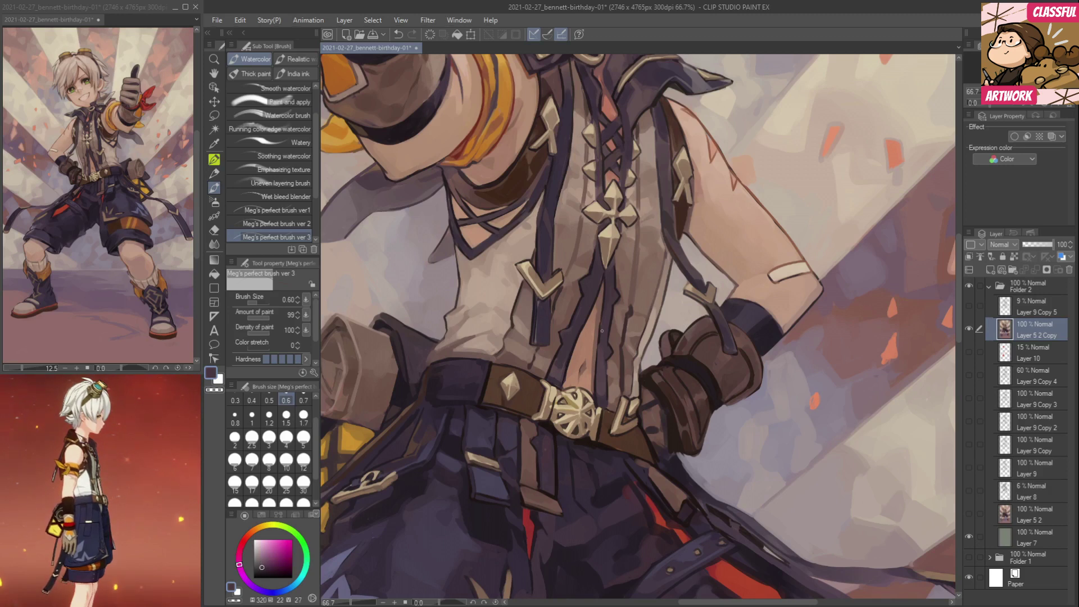
pyautogui.keyDown('alt'); pyautogui.click(609, 361); pyautogui.keyUp('alt')
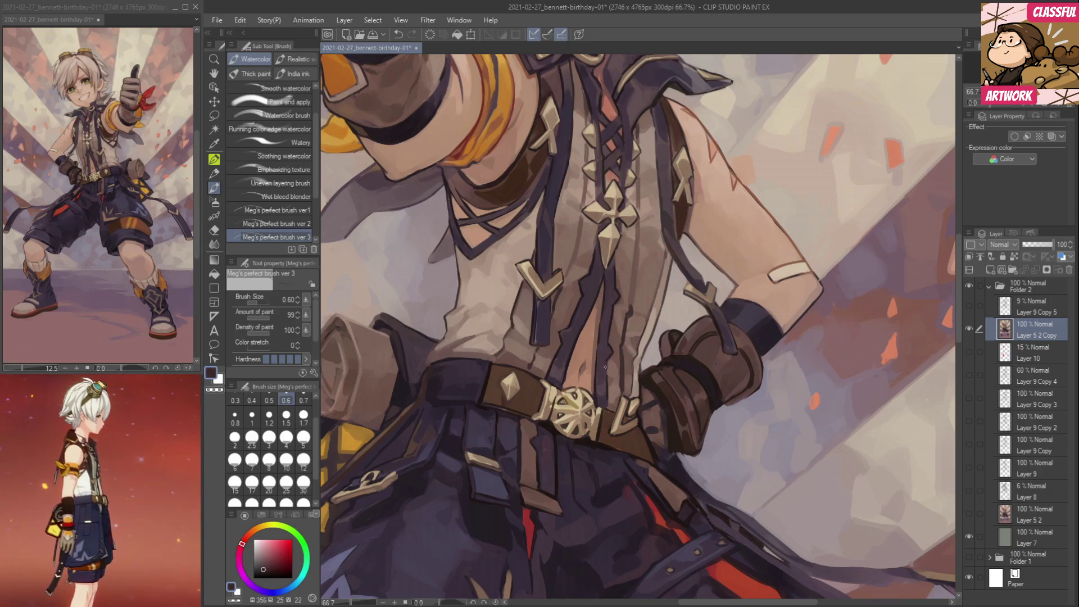
pyautogui.keyDown('alt'); pyautogui.click(609, 363); pyautogui.keyUp('alt')
pyautogui.scroll(1, 602, 382)
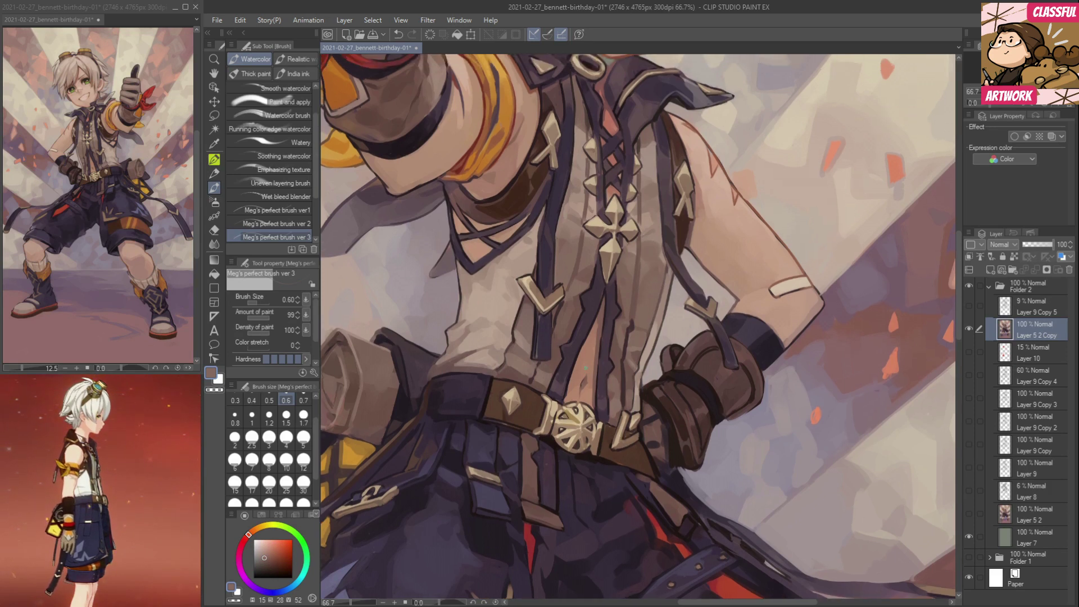
# Clean up the vest fabric beside the dark trim and below the cross ornament with sampled grey-brown tones.
pyautogui.keyDown('alt'); pyautogui.click(566, 348); pyautogui.keyUp('alt')
pyautogui.keyDown('alt'); pyautogui.click(572, 345); pyautogui.keyUp('alt')
pyautogui.scroll(5, 602, 318)
pyautogui.keyDown('alt'); pyautogui.click(605, 353); pyautogui.keyUp('alt')
pyautogui.keyDown('alt'); pyautogui.click(612, 332); pyautogui.keyUp('alt')
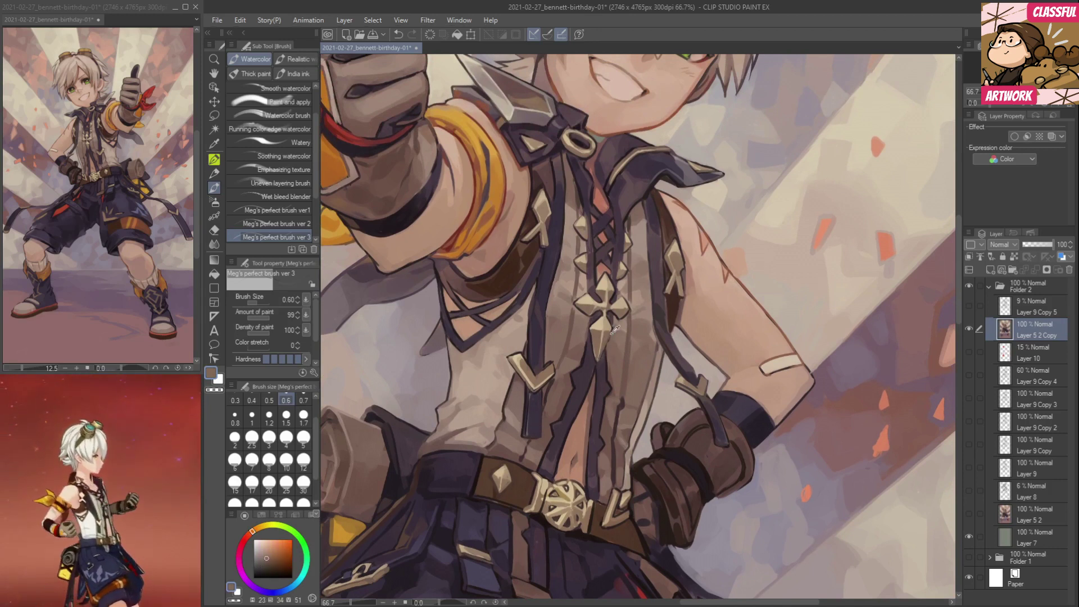
# Define the edges around the cross ornament's lower diamond with sampled dark purple and vest tones.
pyautogui.keyDown('alt'); pyautogui.click(736, 419); pyautogui.keyUp('alt')
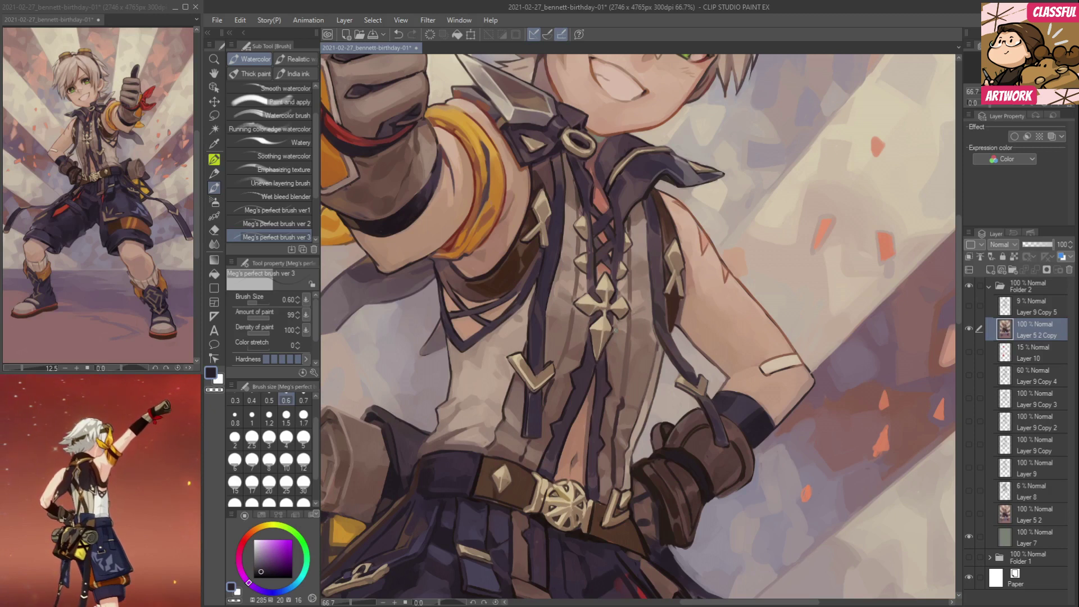
pyautogui.keyDown('alt'); pyautogui.click(611, 320); pyautogui.keyUp('alt')
pyautogui.keyDown('alt'); pyautogui.click(609, 322); pyautogui.keyUp('alt')
pyautogui.keyDown('alt'); pyautogui.click(612, 325); pyautogui.keyUp('alt')
pyautogui.keyDown('alt'); pyautogui.click(620, 337); pyautogui.keyUp('alt')
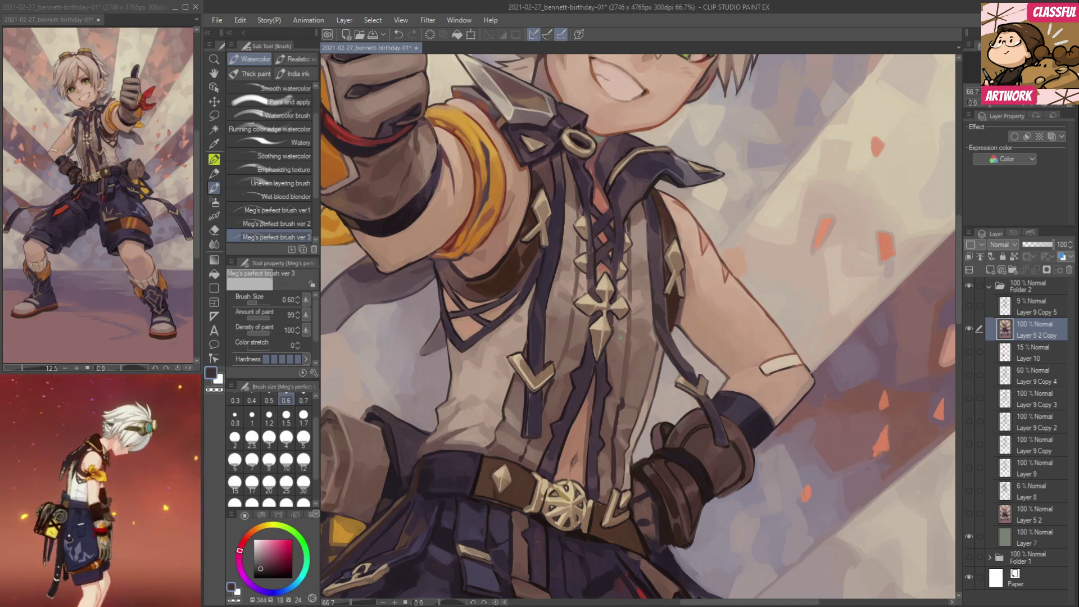
pyautogui.keyDown('alt'); pyautogui.click(621, 325); pyautogui.keyUp('alt')
# Clean up the background along the edges of the thin strap trailing from the hip with sampled mauve and reddish-brown tones.
pyautogui.moveTo(698, 392); pyautogui.dragTo(690, 603)
pyautogui.moveTo(687, 546); pyautogui.dragTo(668, 334)
pyautogui.moveTo(678, 594); pyautogui.dragTo(659, 304)
pyautogui.moveTo(676, 440); pyautogui.dragTo(640, 398)
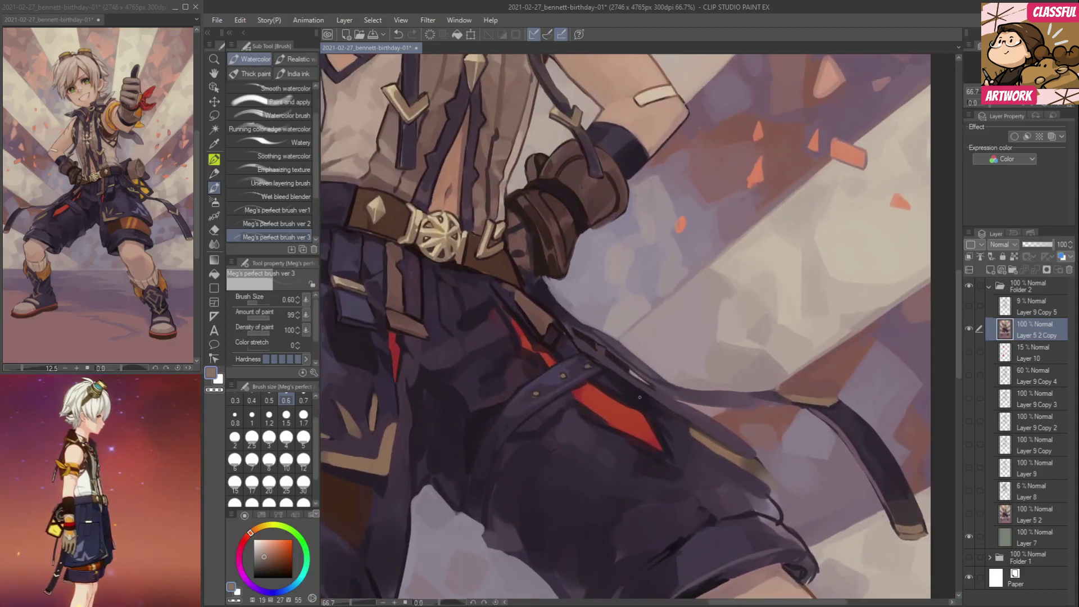
pyautogui.moveTo(809, 425); pyautogui.dragTo(750, 381)
pyautogui.keyDown('alt'); pyautogui.click(688, 345); pyautogui.keyUp('alt')
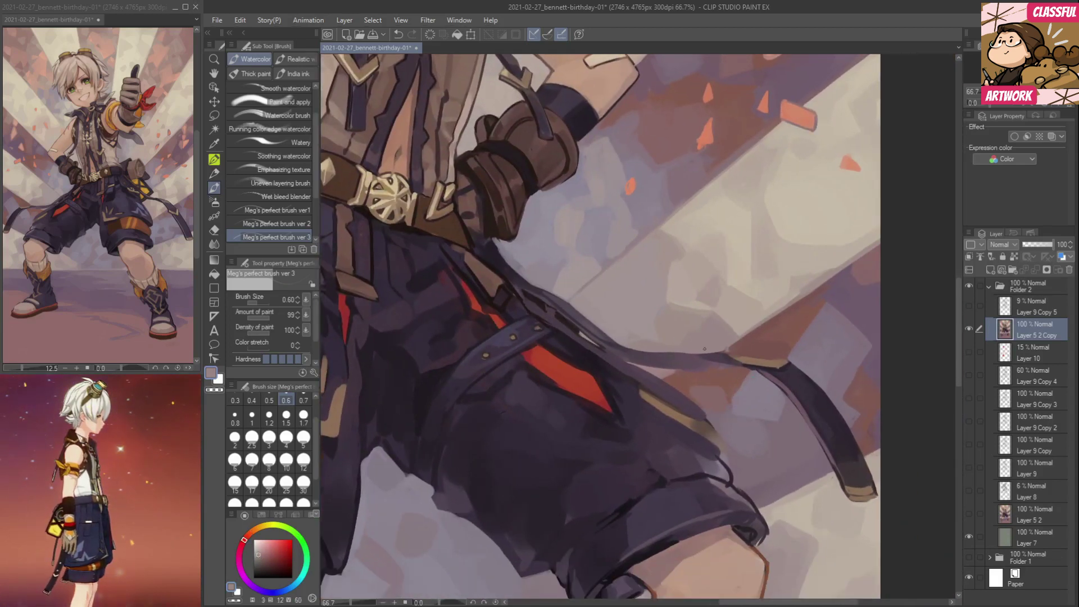
pyautogui.keyDown('alt'); pyautogui.click(740, 348); pyautogui.keyUp('alt')
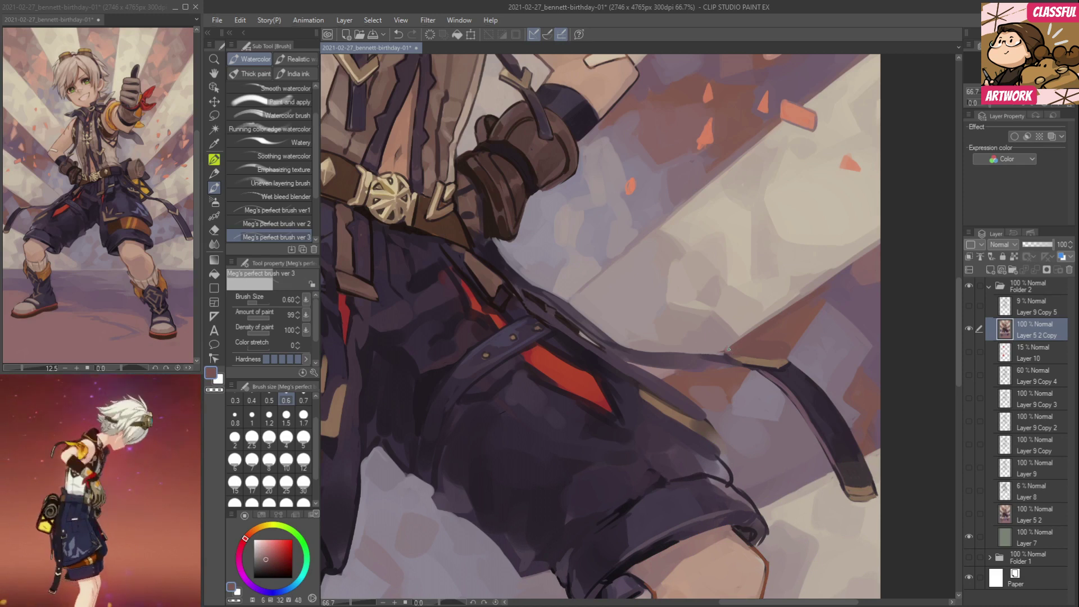
pyautogui.keyDown('alt'); pyautogui.click(737, 338); pyautogui.keyUp('alt')
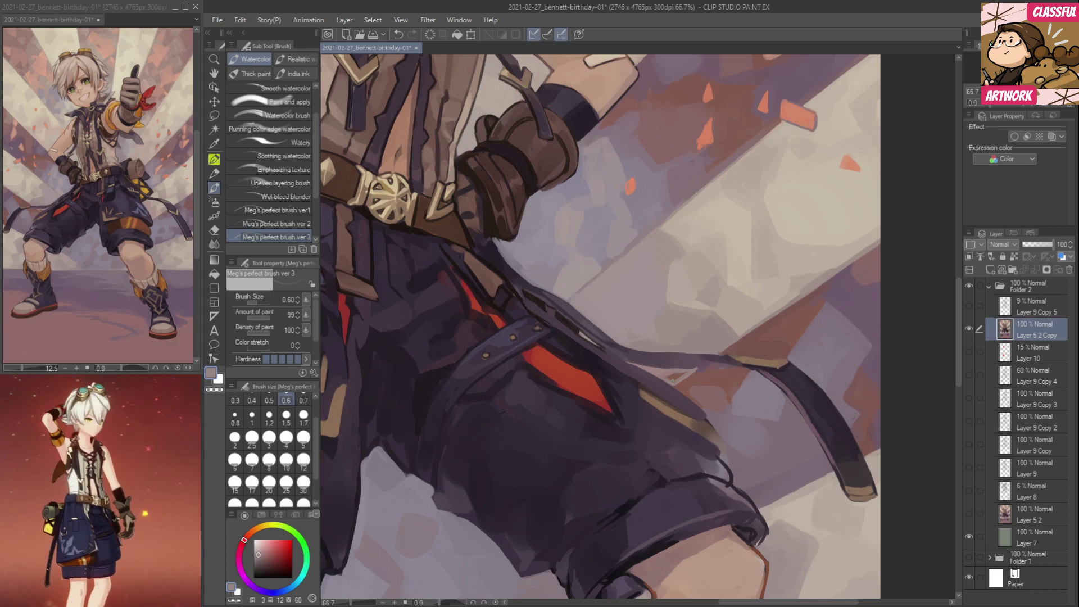
# Redraw the trailing strap's thin stretch up to the gold band with sampled dark purple lines.
pyautogui.keyDown('alt'); pyautogui.click(669, 376); pyautogui.keyUp('alt')
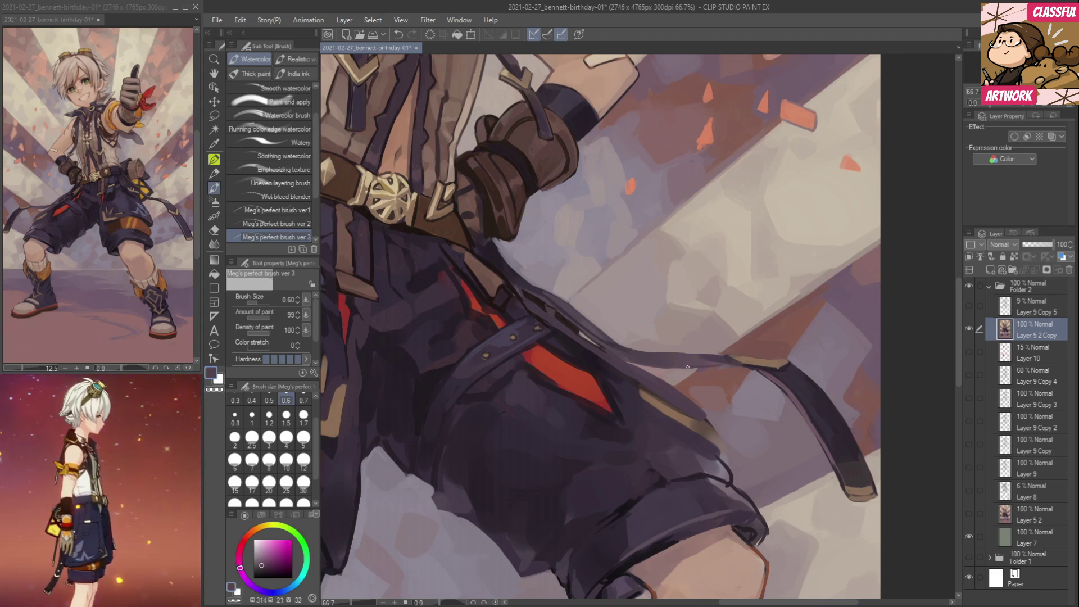
pyautogui.keyDown('alt'); pyautogui.click(775, 367); pyautogui.keyUp('alt')
pyautogui.moveTo(713, 366); pyautogui.dragTo(747, 369)
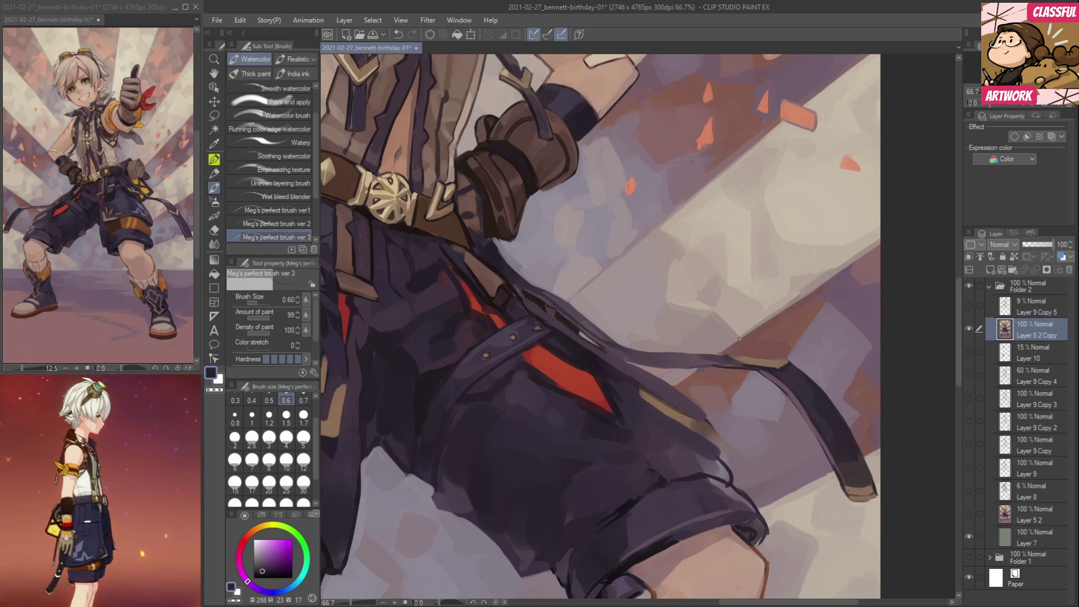
pyautogui.moveTo(633, 356); pyautogui.dragTo(755, 364)
pyautogui.keyDown('alt'); pyautogui.click(738, 360); pyautogui.keyUp('alt')
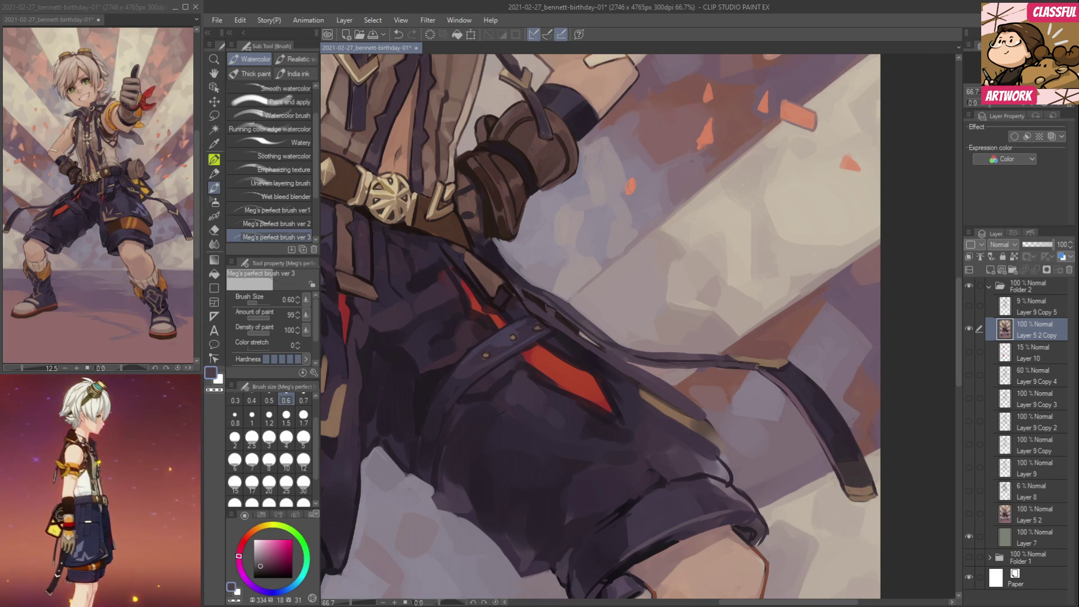
pyautogui.keyDown('alt'); pyautogui.click(780, 366); pyautogui.keyUp('alt')
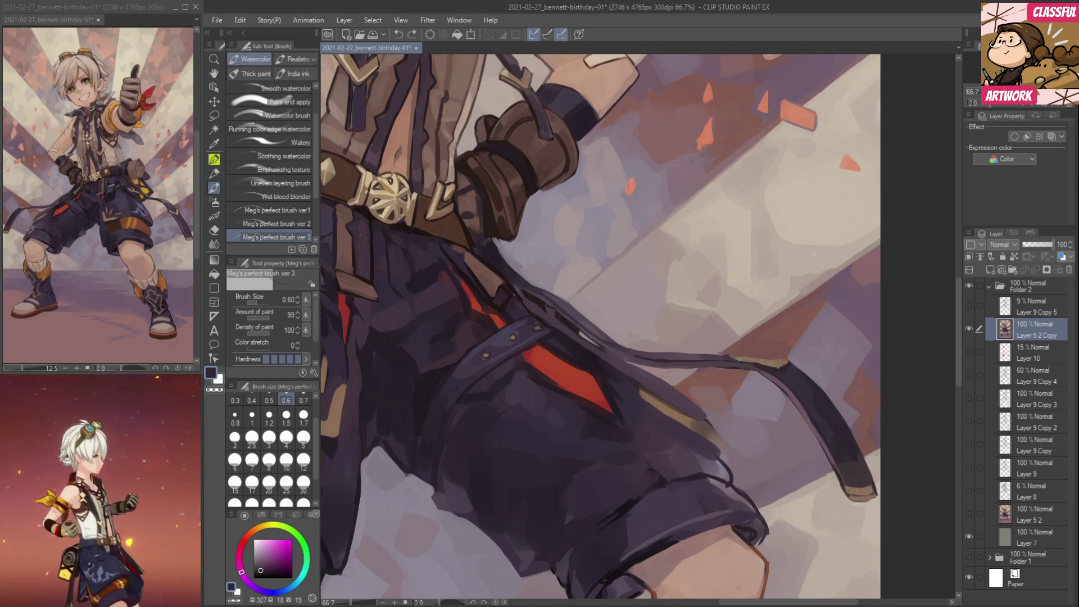
# Outline the gold band on the trailing strap in dark purple and refine its end with sampled gold-brown and dark tones.
pyautogui.moveTo(737, 355); pyautogui.dragTo(778, 361)
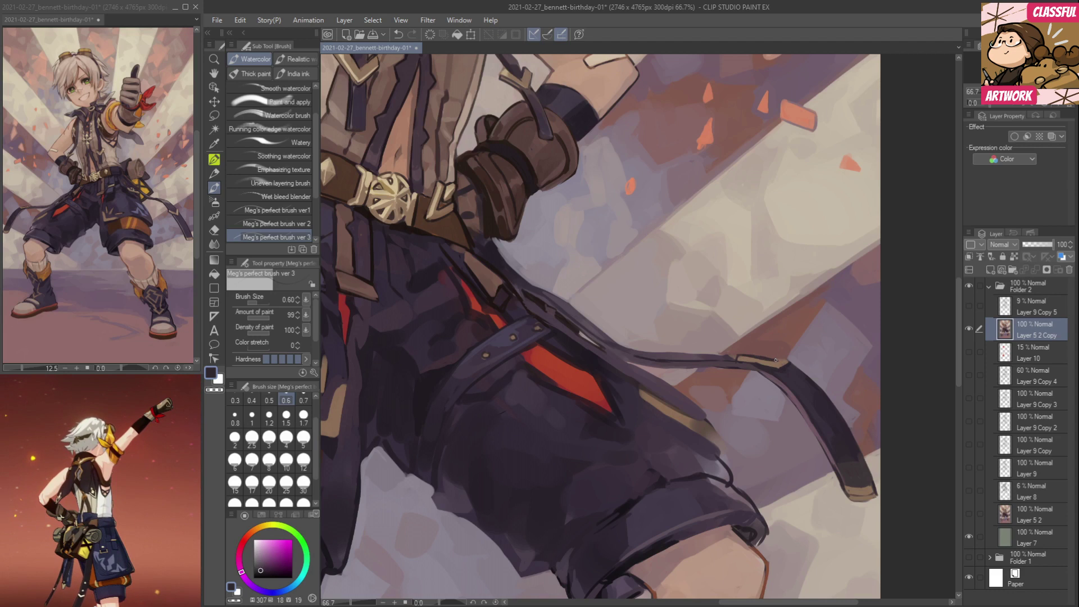
pyautogui.keyDown('alt'); pyautogui.click(776, 360); pyautogui.keyUp('alt')
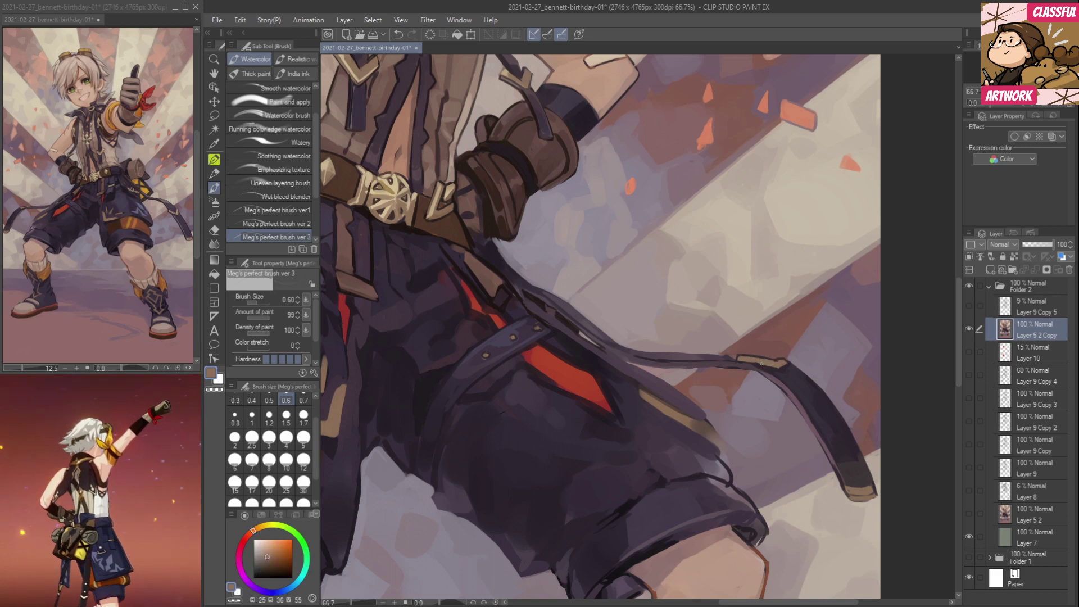
pyautogui.keyDown('alt'); pyautogui.click(778, 367); pyautogui.keyUp('alt')
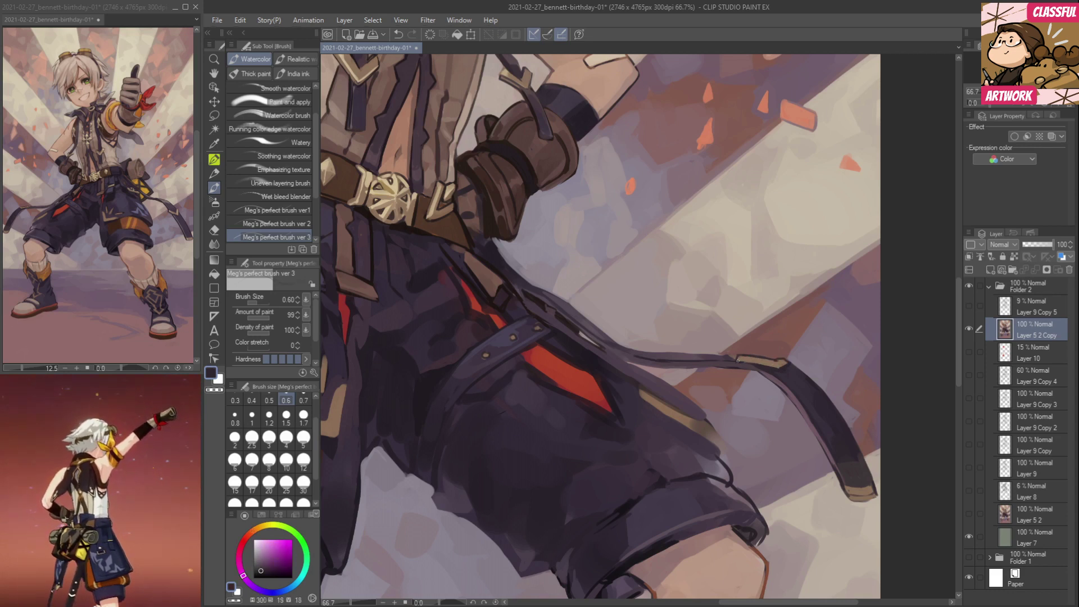
pyautogui.keyDown('alt'); pyautogui.click(783, 363); pyautogui.keyUp('alt')
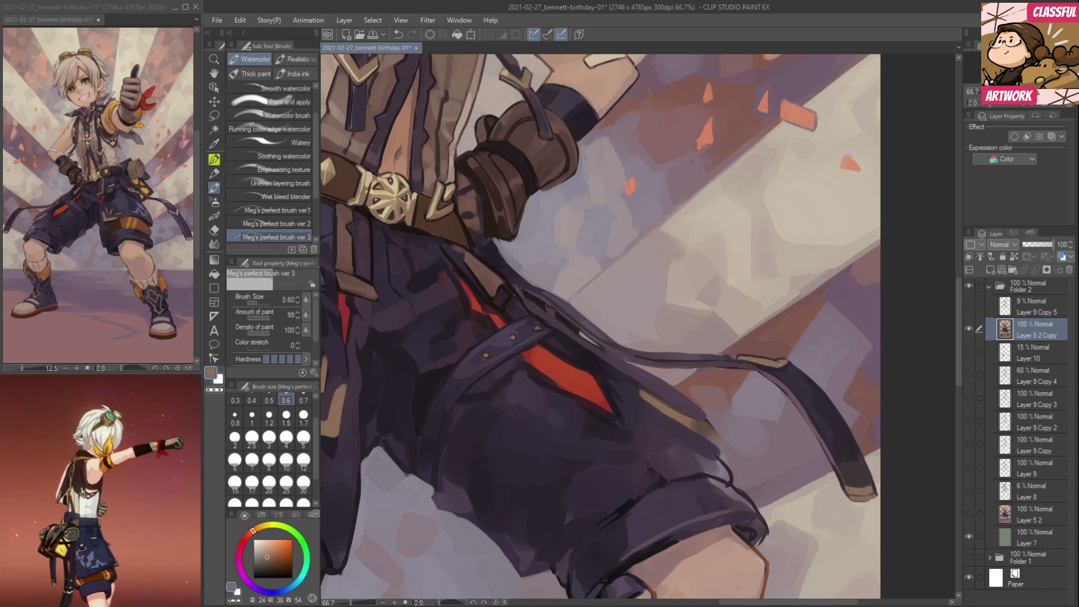
pyautogui.keyDown('alt'); pyautogui.click(781, 364); pyautogui.keyUp('alt')
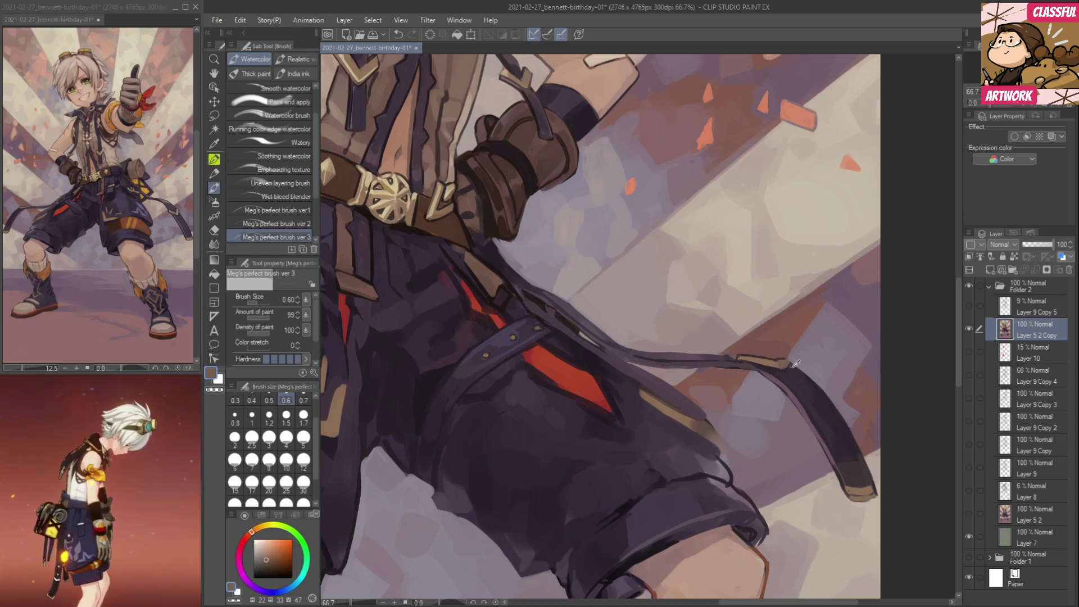
# Clean up the trailing strap's upper edge and adjoining background just before the gold band with sampled dark purple, reddish-brown and mauve tones.
pyautogui.keyDown('alt'); pyautogui.click(785, 367); pyautogui.keyUp('alt')
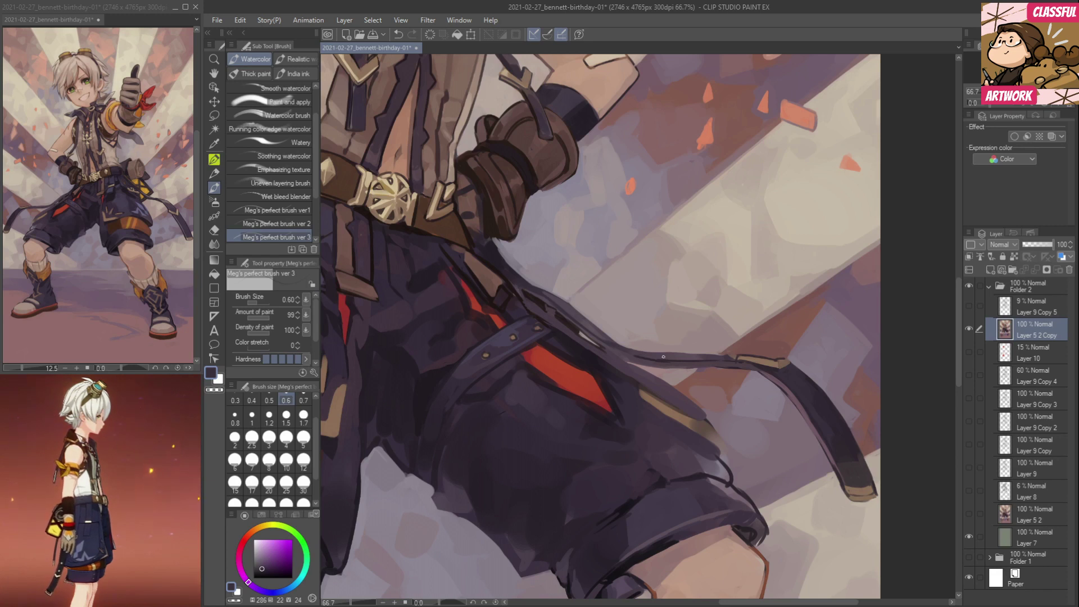
pyautogui.keyDown('alt'); pyautogui.click(733, 355); pyautogui.keyUp('alt')
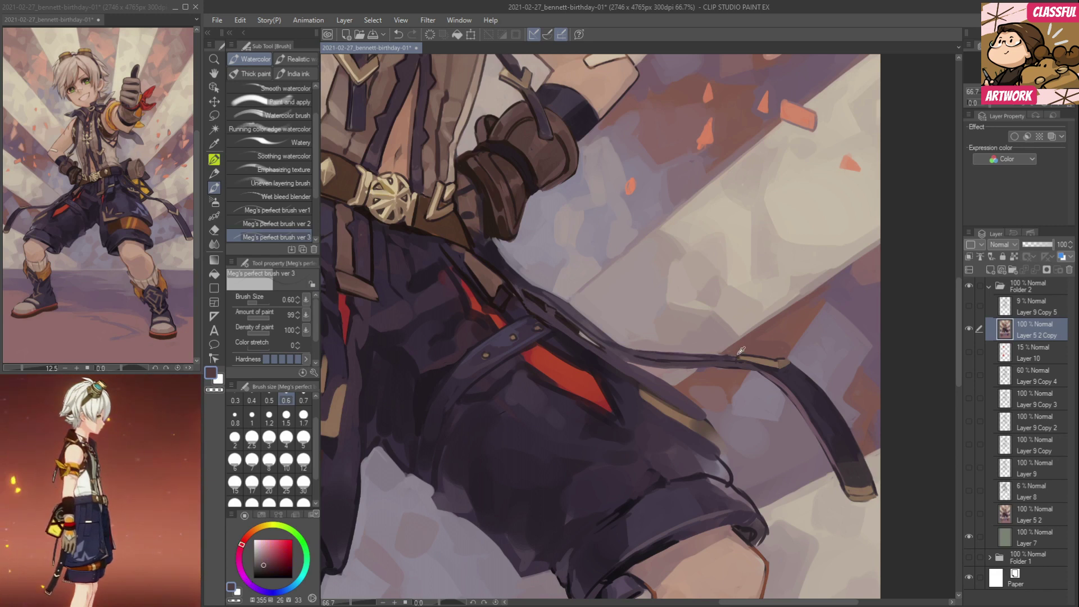
pyautogui.keyDown('alt'); pyautogui.click(739, 357); pyautogui.keyUp('alt')
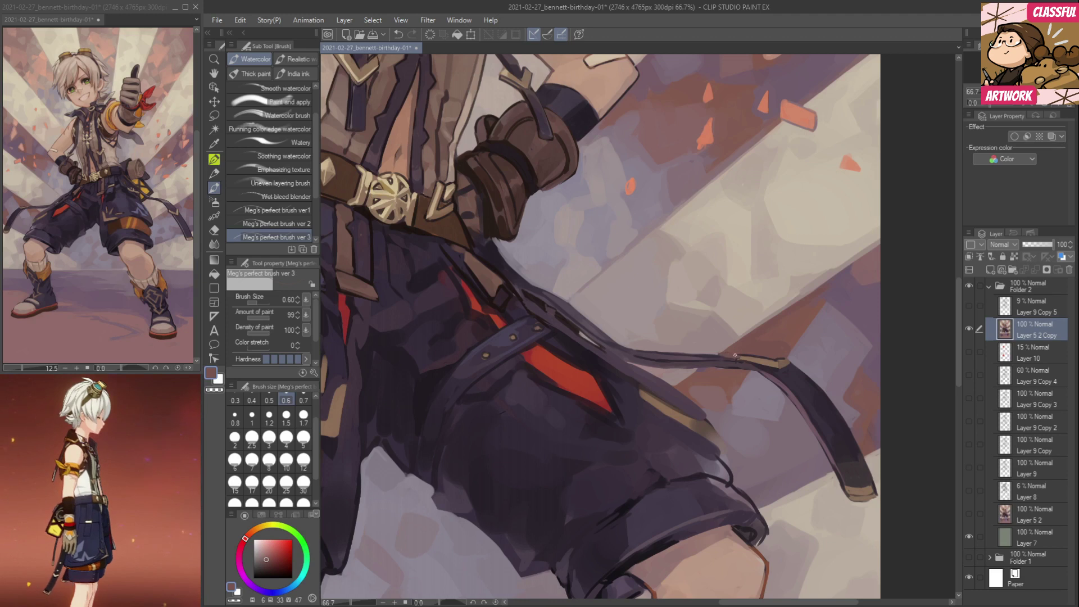
pyautogui.keyDown('alt'); pyautogui.click(715, 357); pyautogui.keyUp('alt')
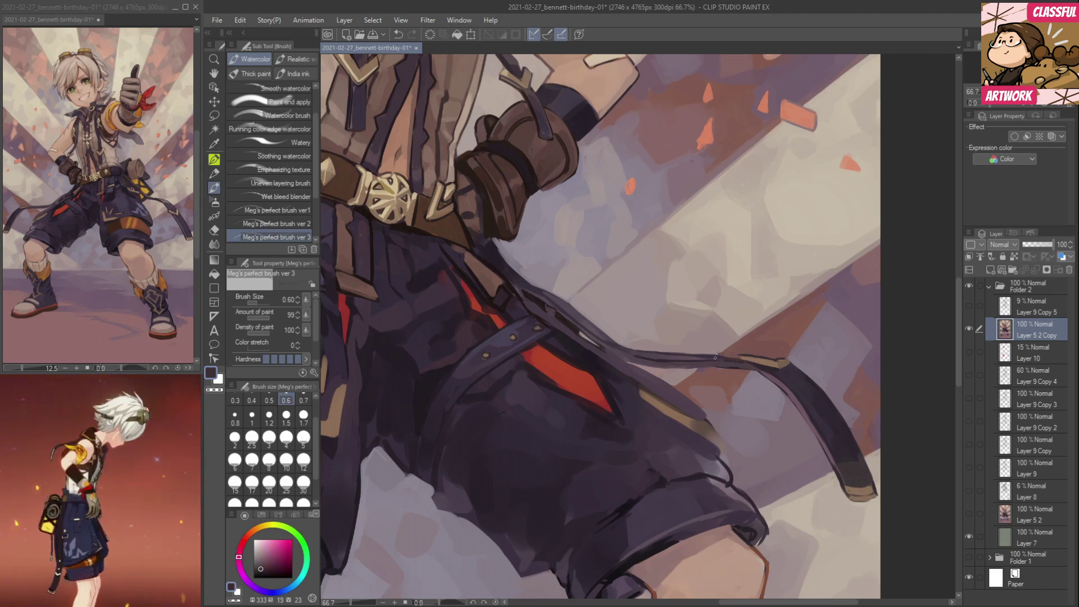
pyautogui.keyDown('alt'); pyautogui.click(723, 352); pyautogui.keyUp('alt')
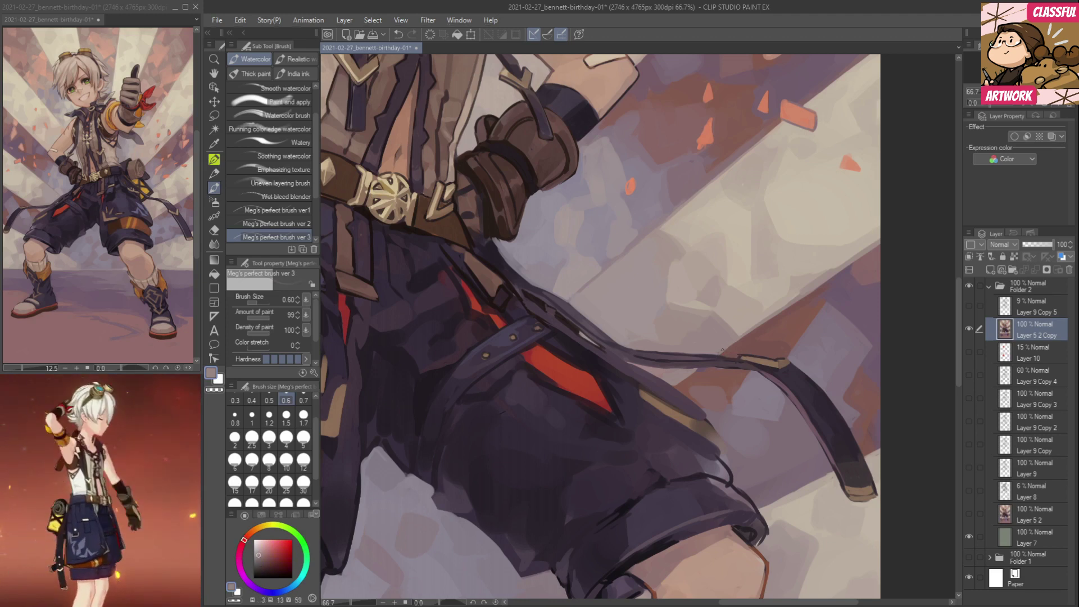
pyautogui.keyDown('alt'); pyautogui.click(668, 346); pyautogui.keyUp('alt')
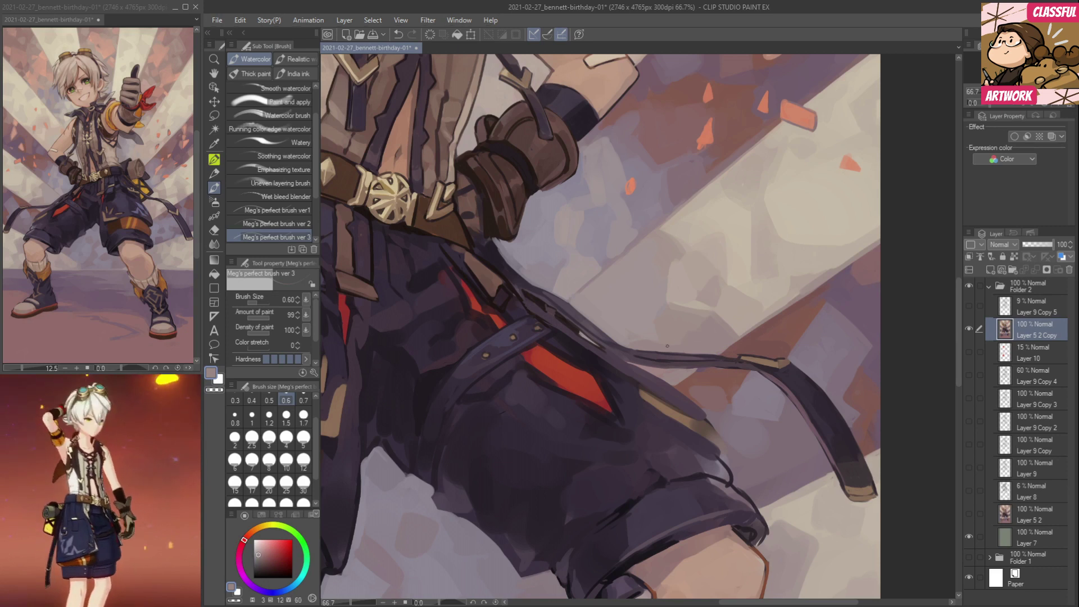
# Reinforce the trailing strap's thin stretch and lower edge between the hip and gold band with sampled dark purple lines.
pyautogui.keyDown('alt'); pyautogui.click(713, 355); pyautogui.keyUp('alt')
pyautogui.keyDown('alt'); pyautogui.click(698, 356); pyautogui.keyUp('alt')
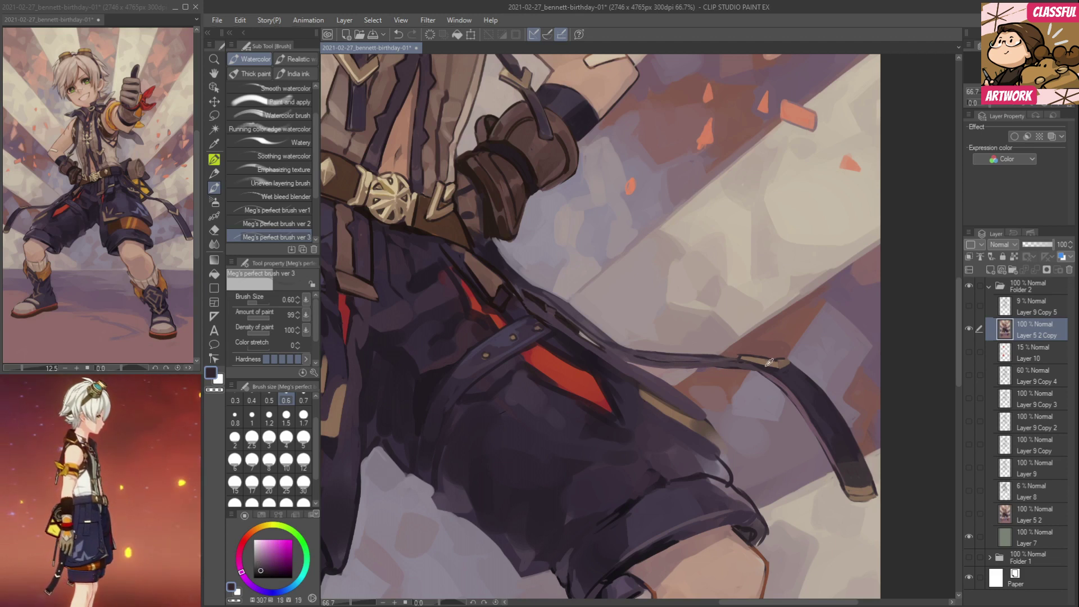
pyautogui.keyDown('alt'); pyautogui.click(743, 365); pyautogui.keyUp('alt')
pyautogui.keyDown('alt'); pyautogui.click(725, 364); pyautogui.keyUp('alt')
pyautogui.keyDown('alt'); pyautogui.click(773, 366); pyautogui.keyUp('alt')
pyautogui.moveTo(641, 366); pyautogui.dragTo(685, 366)
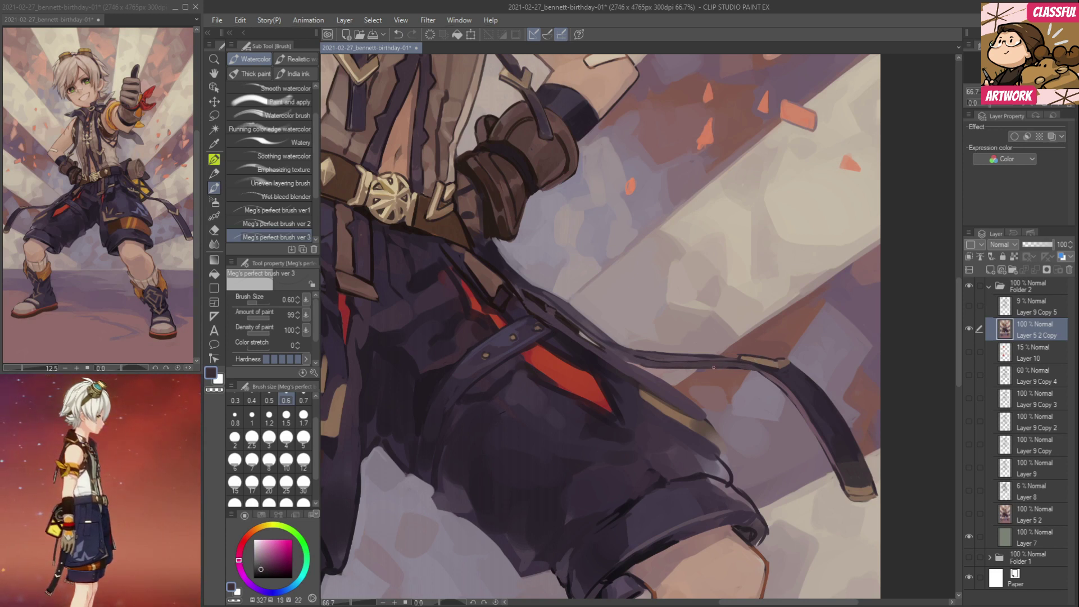
pyautogui.moveTo(621, 358); pyautogui.dragTo(638, 364)
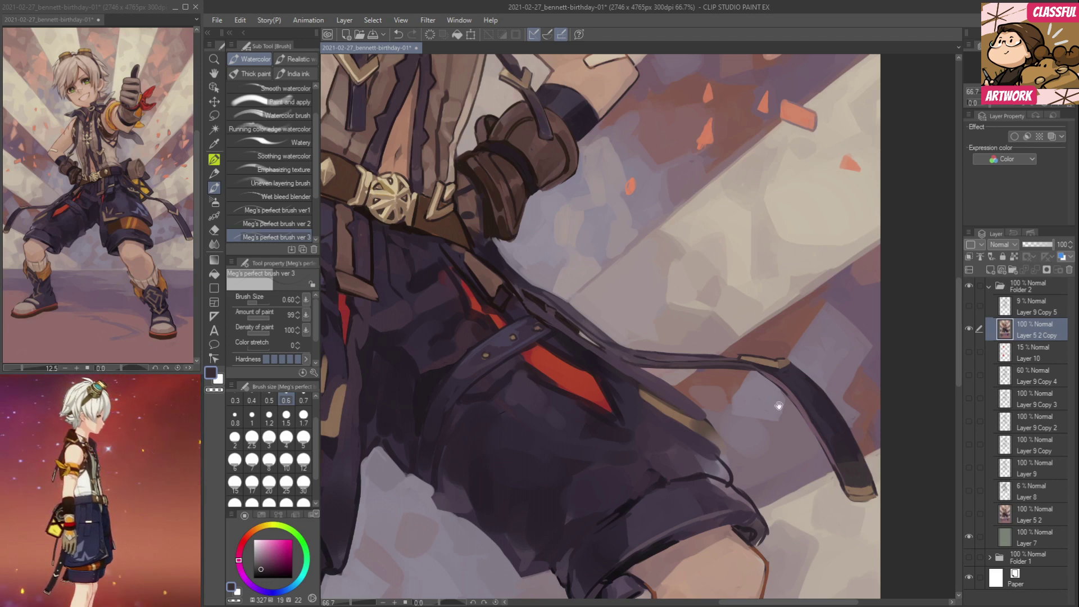
# Refine the strap's bend and inner edge just past the gold band with sampled dark purple and muted purple tones.
pyautogui.moveTo(779, 405); pyautogui.dragTo(720, 402)
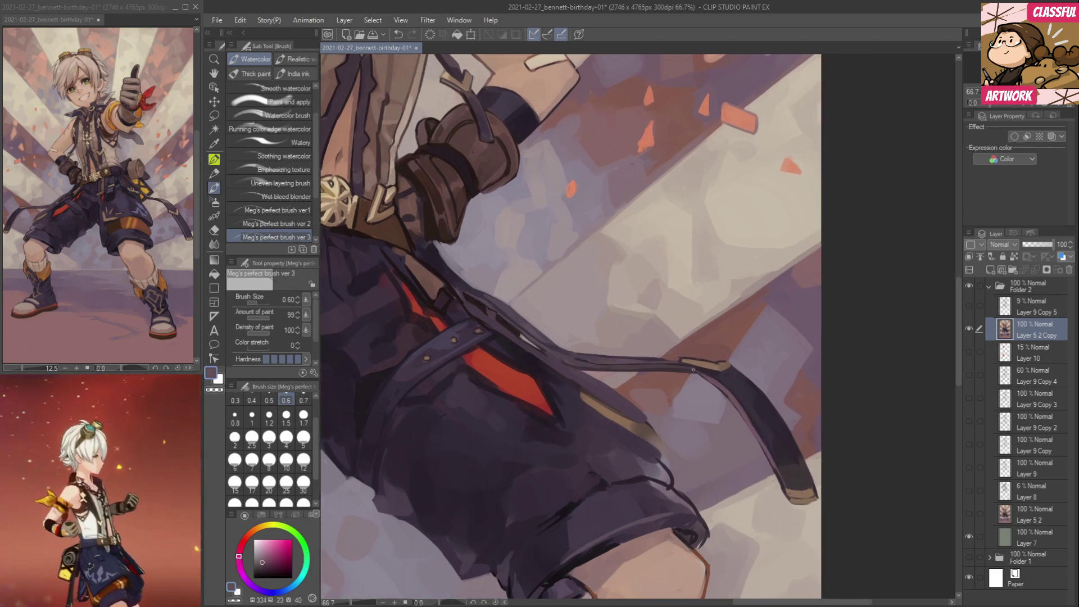
pyautogui.keyDown('alt'); pyautogui.click(700, 373); pyautogui.keyUp('alt')
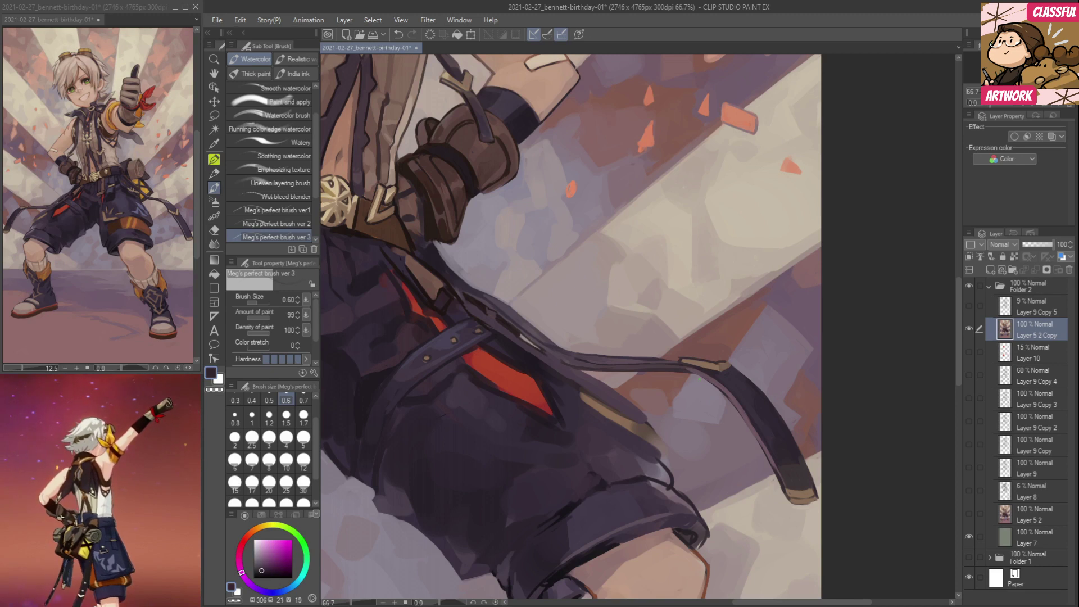
pyautogui.keyDown('alt'); pyautogui.click(685, 368); pyautogui.keyUp('alt')
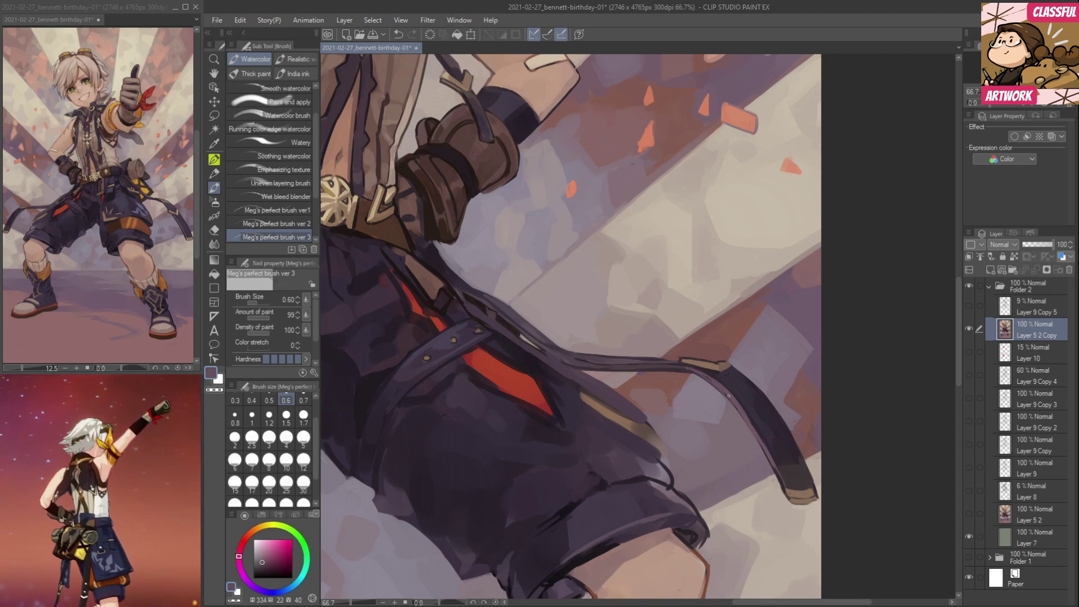
pyautogui.keyDown('alt'); pyautogui.click(706, 373); pyautogui.keyUp('alt')
pyautogui.keyDown('alt'); pyautogui.click(709, 376); pyautogui.keyUp('alt')
pyautogui.keyDown('alt'); pyautogui.click(691, 370); pyautogui.keyUp('alt')
pyautogui.keyDown('alt'); pyautogui.click(714, 380); pyautogui.keyUp('alt')
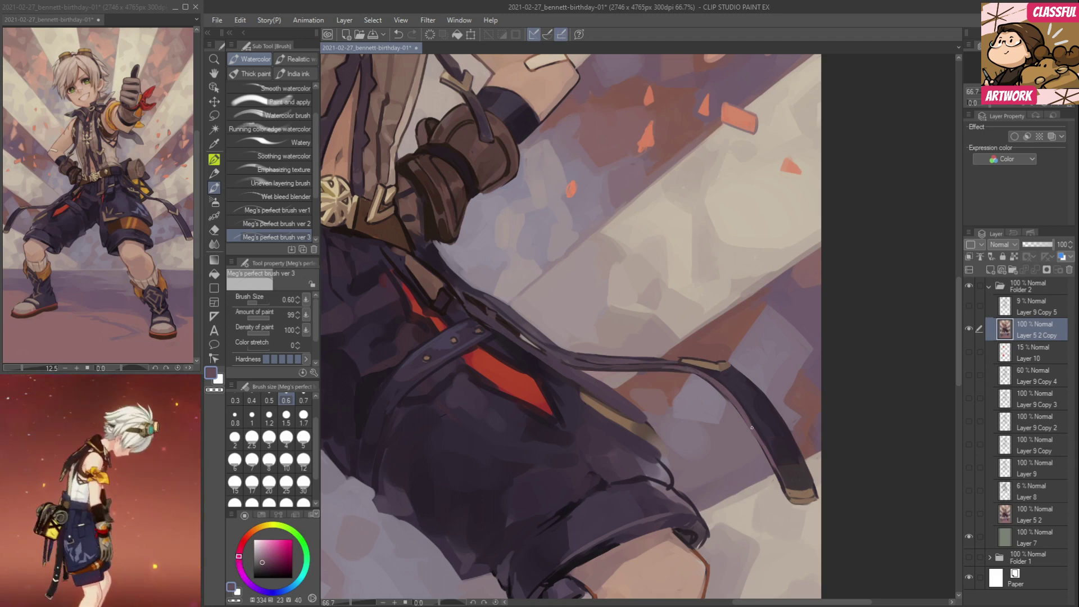
pyautogui.keyDown('alt'); pyautogui.click(710, 371); pyautogui.keyUp('alt')
pyautogui.moveTo(722, 395)
pyautogui.mouseDown()
pyautogui.moveTo(748, 424)
pyautogui.moveTo(787, 391)
pyautogui.mouseUp()
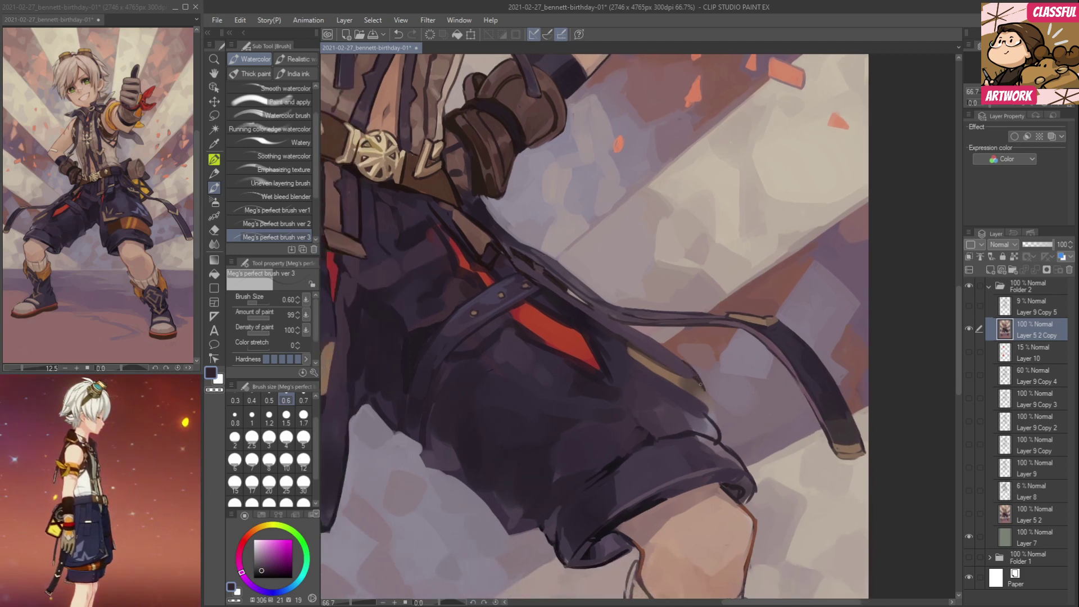
pyautogui.keyDown('alt'); pyautogui.click(682, 360); pyautogui.keyUp('alt')
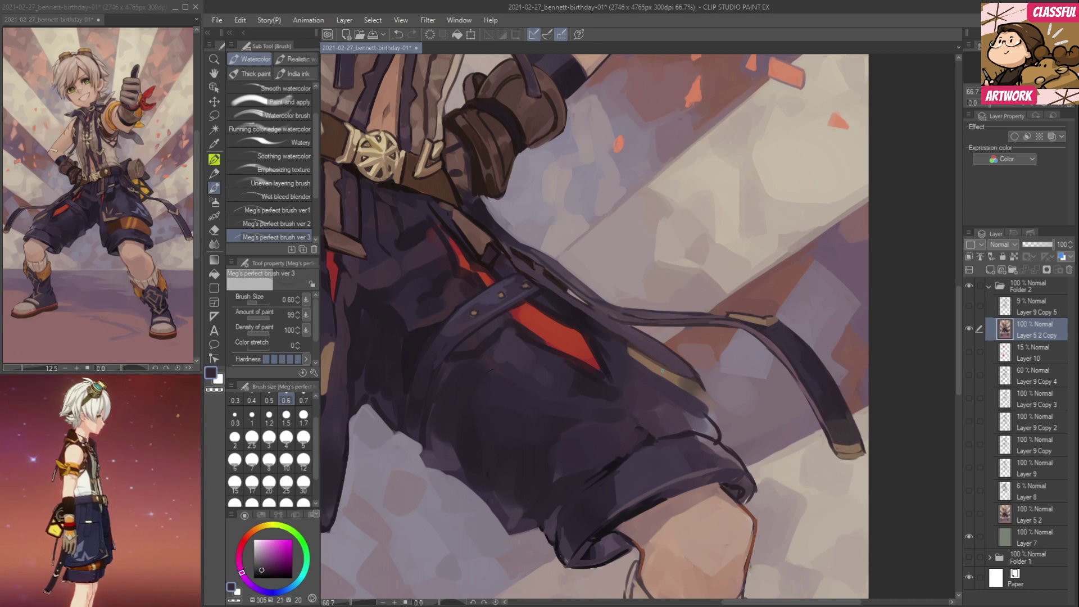
# Sharpen the upright arm of the gold corner trim on the shorts above the orange band with sampled beige and dark purple.
pyautogui.moveTo(708, 395); pyautogui.dragTo(916, 393)
pyautogui.moveTo(810, 382)
pyautogui.mouseDown()
pyautogui.moveTo(868, 410)
pyautogui.moveTo(666, 376)
pyautogui.moveTo(729, 404)
pyautogui.mouseUp()
pyautogui.moveTo(572, 310); pyautogui.dragTo(654, 276)
pyautogui.keyDown('alt'); pyautogui.click(549, 254); pyautogui.keyUp('alt')
pyautogui.moveTo(598, 395); pyautogui.dragTo(595, 387)
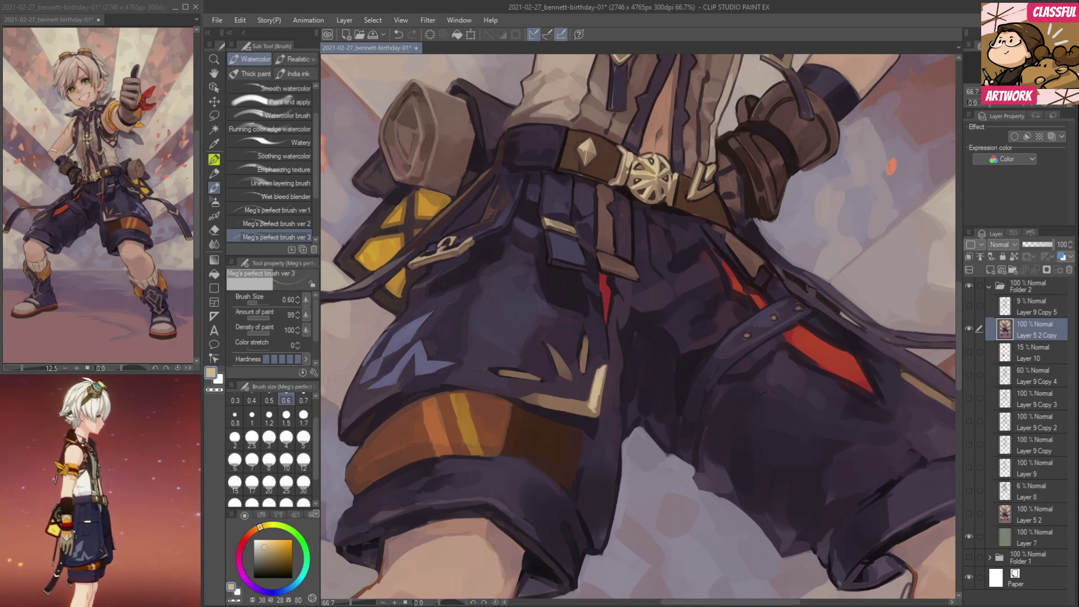
pyautogui.keyDown('alt'); pyautogui.click(606, 371); pyautogui.keyUp('alt')
pyautogui.moveTo(599, 406); pyautogui.dragTo(596, 422)
pyautogui.keyDown('alt'); pyautogui.click(596, 410); pyautogui.keyUp('alt')
pyautogui.moveTo(606, 366); pyautogui.dragTo(599, 419)
pyautogui.keyDown('alt'); pyautogui.click(592, 424); pyautogui.keyUp('alt')
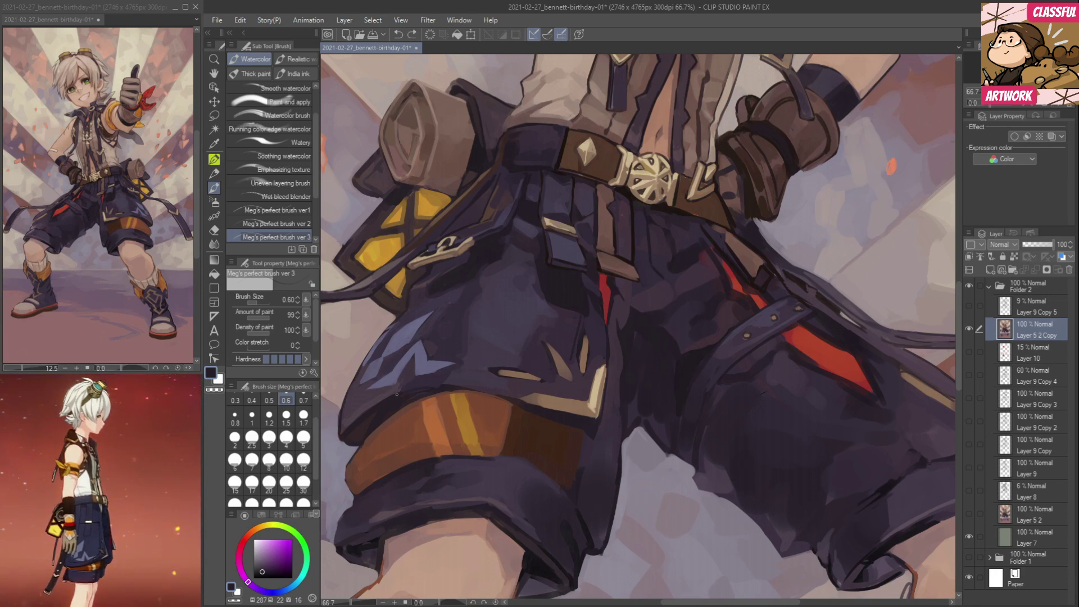
# Redraw the shorts' hem line between the blue zigzag pattern and the orange band with sampled dark purple tones.
pyautogui.moveTo(389, 399); pyautogui.dragTo(378, 398)
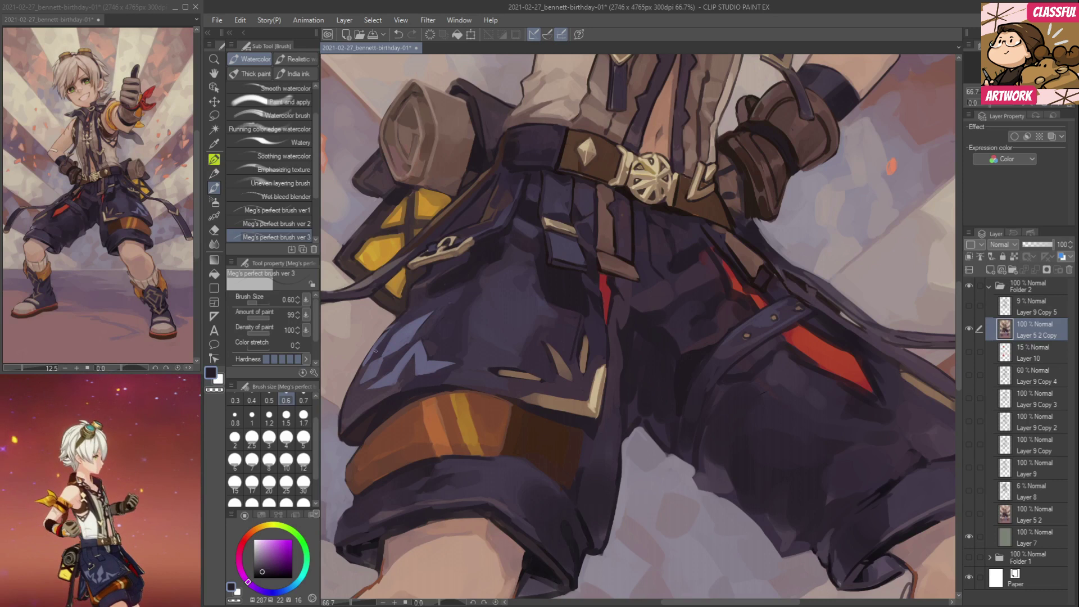
pyautogui.moveTo(361, 398); pyautogui.dragTo(406, 386)
pyautogui.keyDown('alt'); pyautogui.click(426, 376); pyautogui.keyUp('alt')
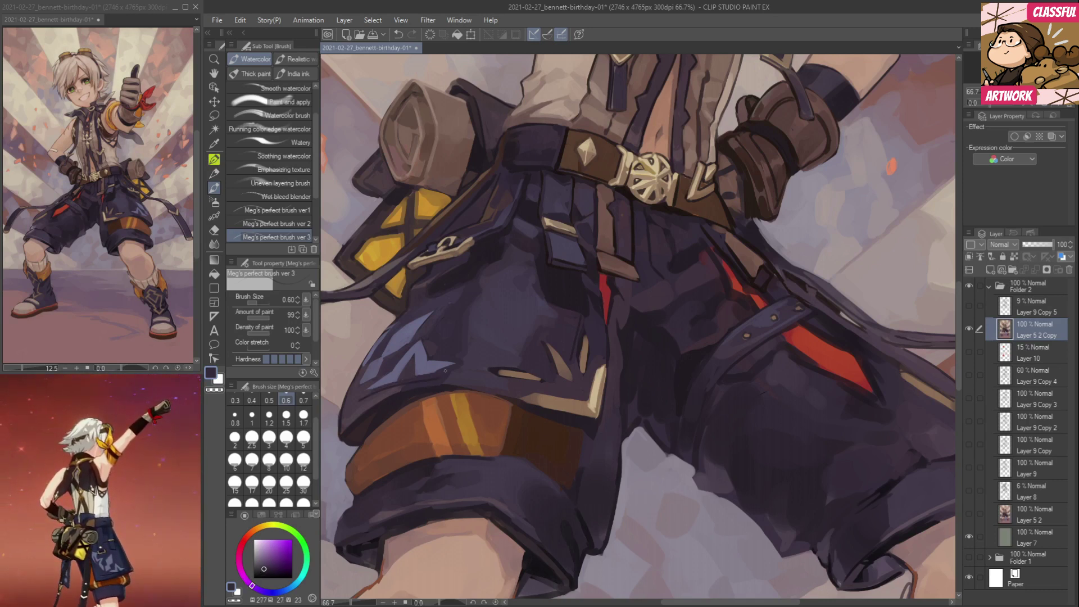
pyautogui.keyDown('alt'); pyautogui.click(428, 391); pyautogui.keyUp('alt')
pyautogui.moveTo(361, 402)
pyautogui.mouseDown()
pyautogui.moveTo(504, 382)
pyautogui.moveTo(496, 372)
pyautogui.mouseUp()
pyautogui.hotkey('ctrl', 'z')
pyautogui.keyDown('alt'); pyautogui.click(539, 374); pyautogui.keyUp('alt')
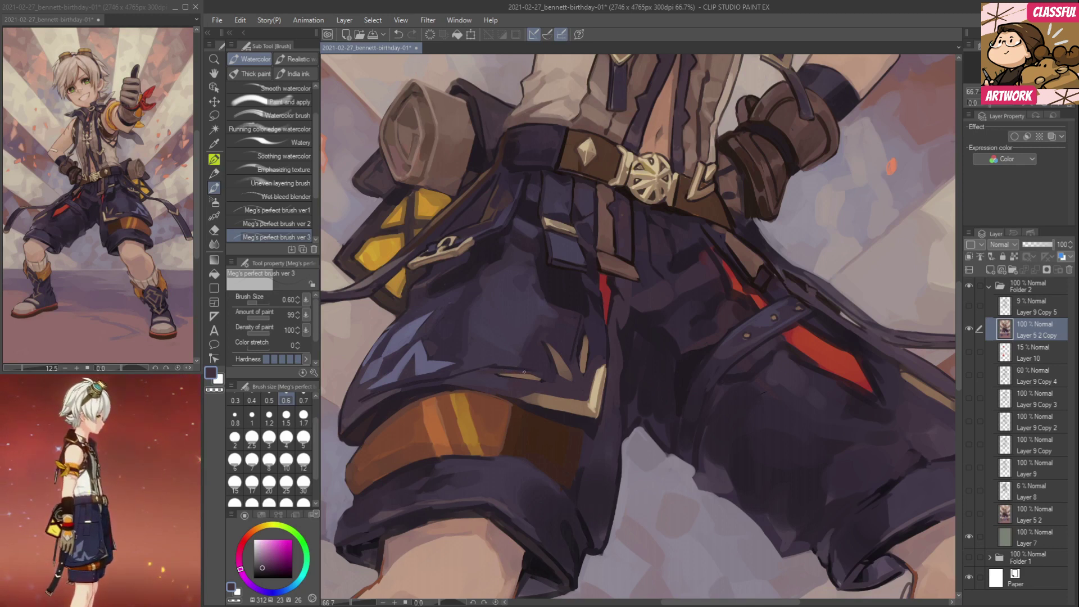
# Reshape the gold leaf-shaped spikes inside the shorts' corner trim with sampled brown and dark purple tones.
pyautogui.keyDown('alt'); pyautogui.click(584, 349); pyautogui.keyUp('alt')
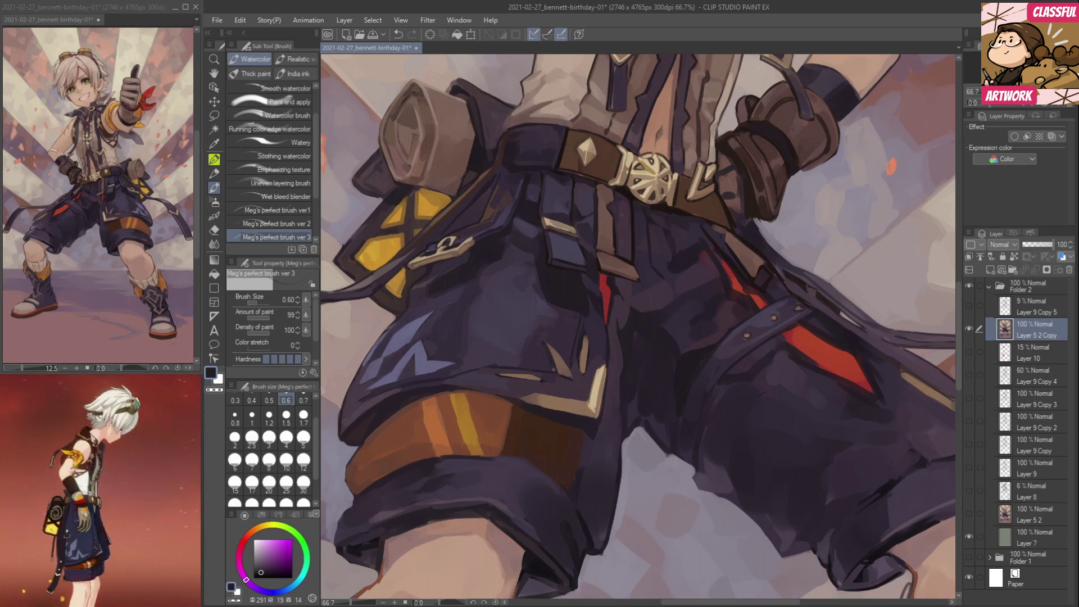
pyautogui.moveTo(563, 380); pyautogui.dragTo(584, 393)
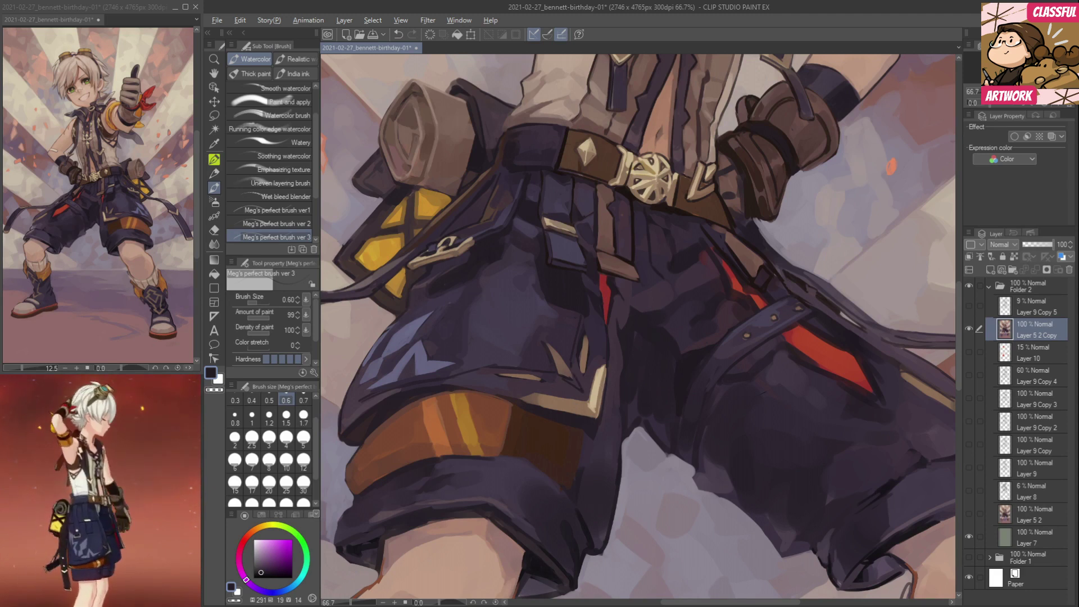
pyautogui.keyDown('alt'); pyautogui.click(564, 374); pyautogui.keyUp('alt')
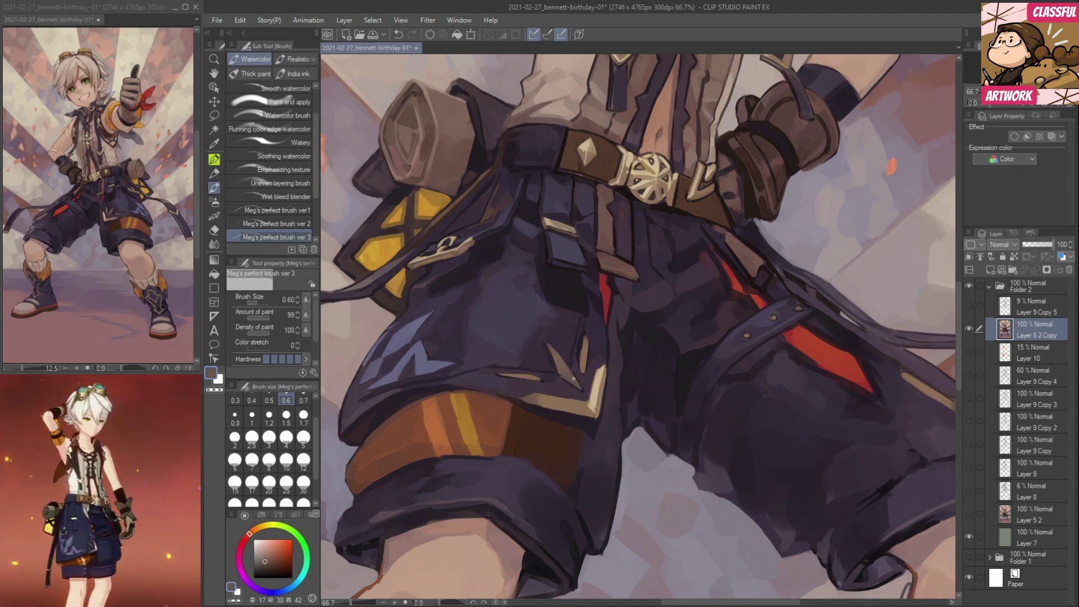
pyautogui.keyDown('alt'); pyautogui.click(550, 346); pyautogui.keyUp('alt')
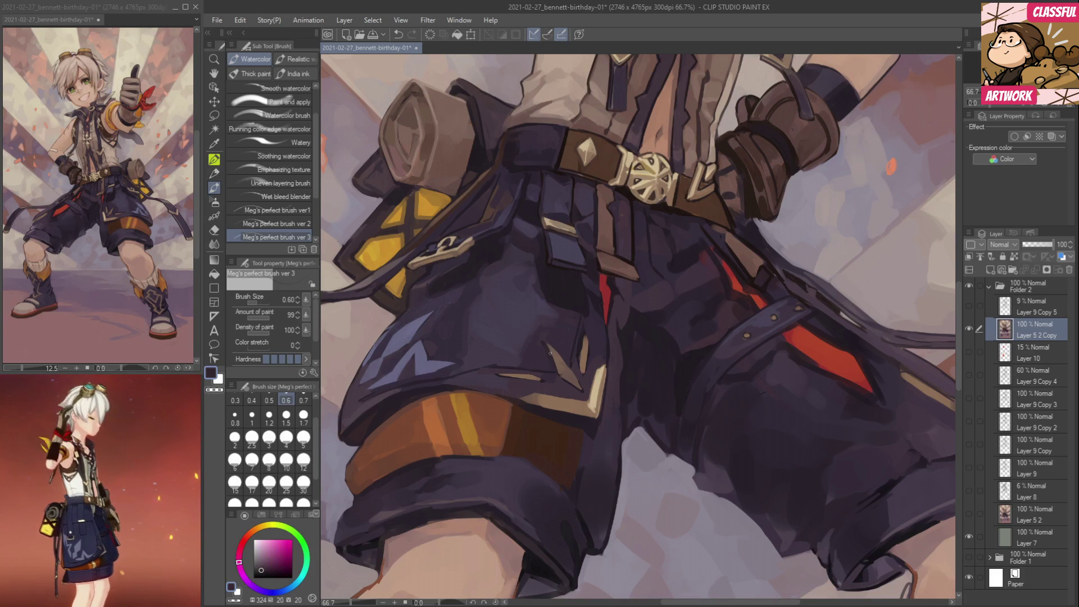
pyautogui.keyDown('alt'); pyautogui.click(583, 346); pyautogui.keyUp('alt')
pyautogui.keyDown('alt'); pyautogui.click(577, 361); pyautogui.keyUp('alt')
pyautogui.keyDown('alt'); pyautogui.click(587, 340); pyautogui.keyUp('alt')
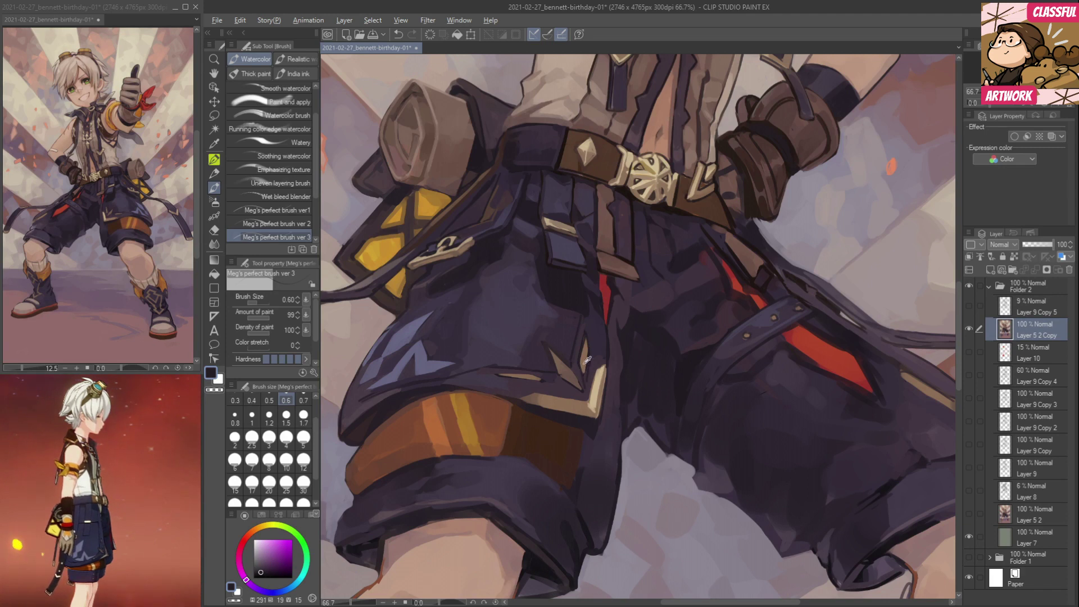
pyautogui.keyDown('alt'); pyautogui.click(587, 361); pyautogui.keyUp('alt')
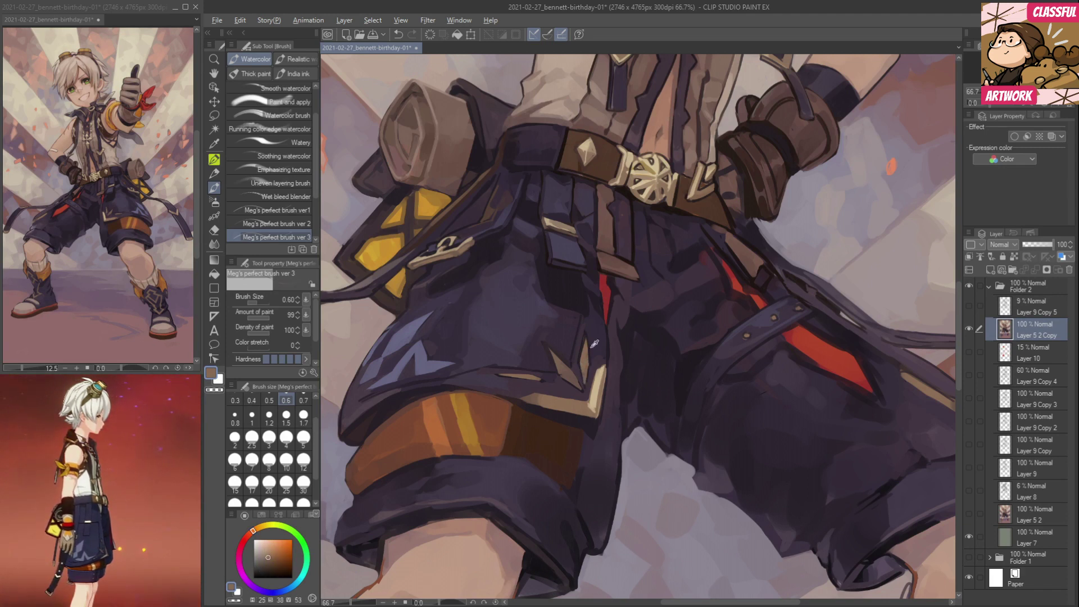
# Touch up the dark fabric and fold above the gold spikes on the shorts with sampled dark purple tones.
pyautogui.keyDown('alt'); pyautogui.click(556, 271); pyautogui.keyUp('alt')
pyautogui.keyDown('alt'); pyautogui.click(590, 331); pyautogui.keyUp('alt')
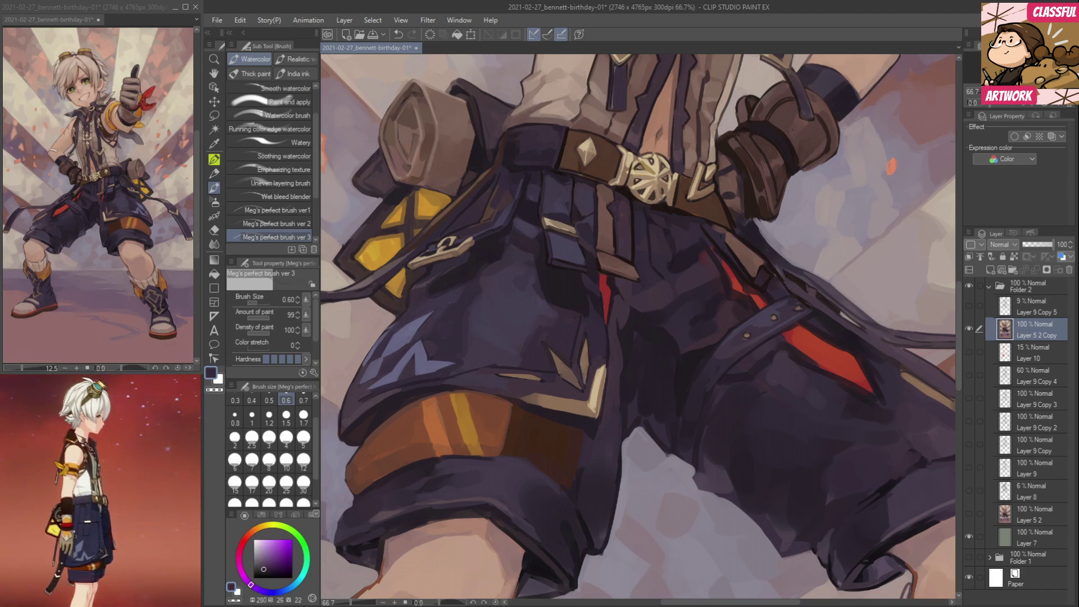
pyautogui.keyDown('alt'); pyautogui.click(587, 319); pyautogui.keyUp('alt')
pyautogui.keyDown('alt'); pyautogui.click(581, 311); pyautogui.keyUp('alt')
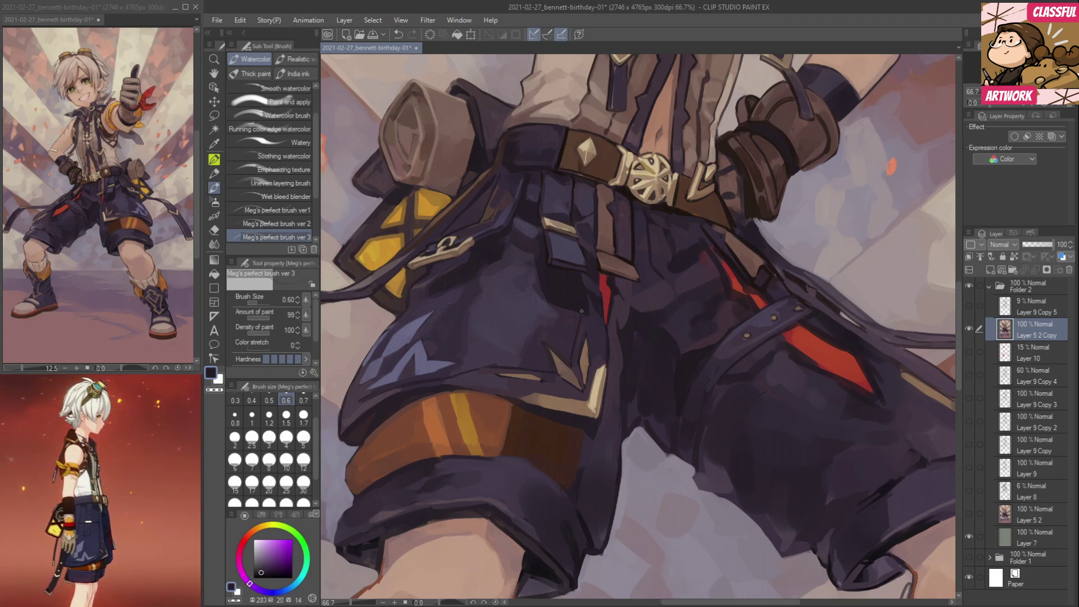
# Extend the thin horizontal gold spike toward the leaf ornament in sampled brown and clean its edges with dark purple.
pyautogui.keyDown('alt'); pyautogui.click(535, 377); pyautogui.keyUp('alt')
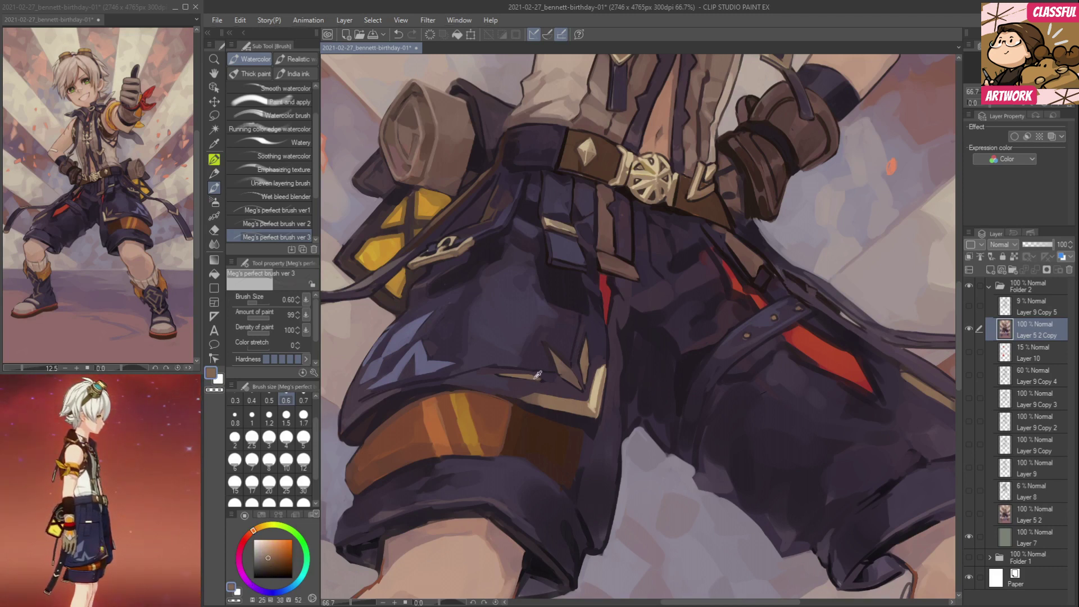
pyautogui.moveTo(554, 386); pyautogui.dragTo(566, 388)
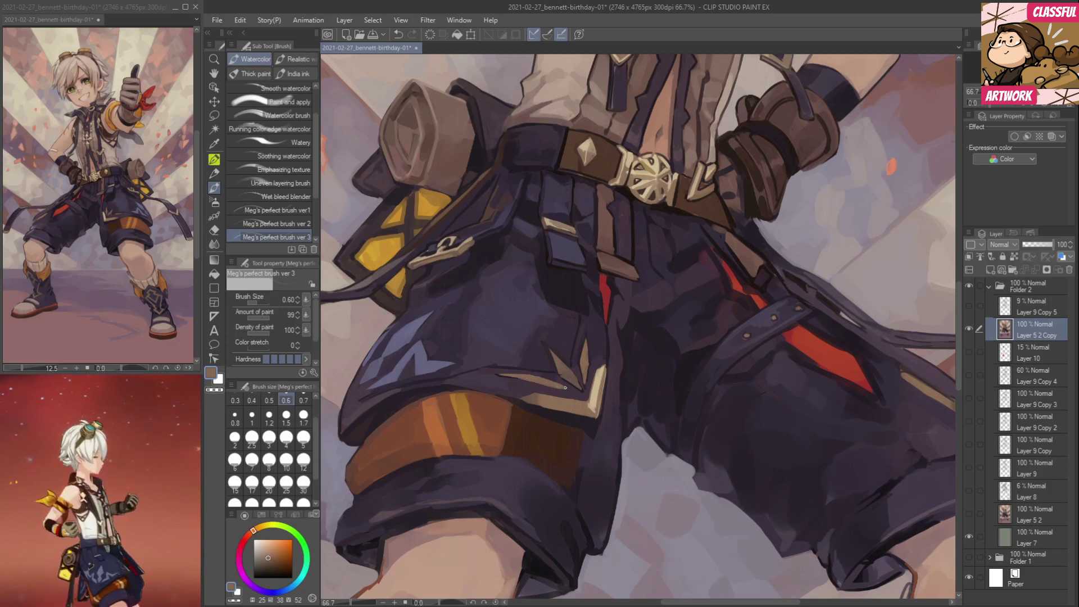
pyautogui.keyDown('alt'); pyautogui.click(527, 383); pyautogui.keyUp('alt')
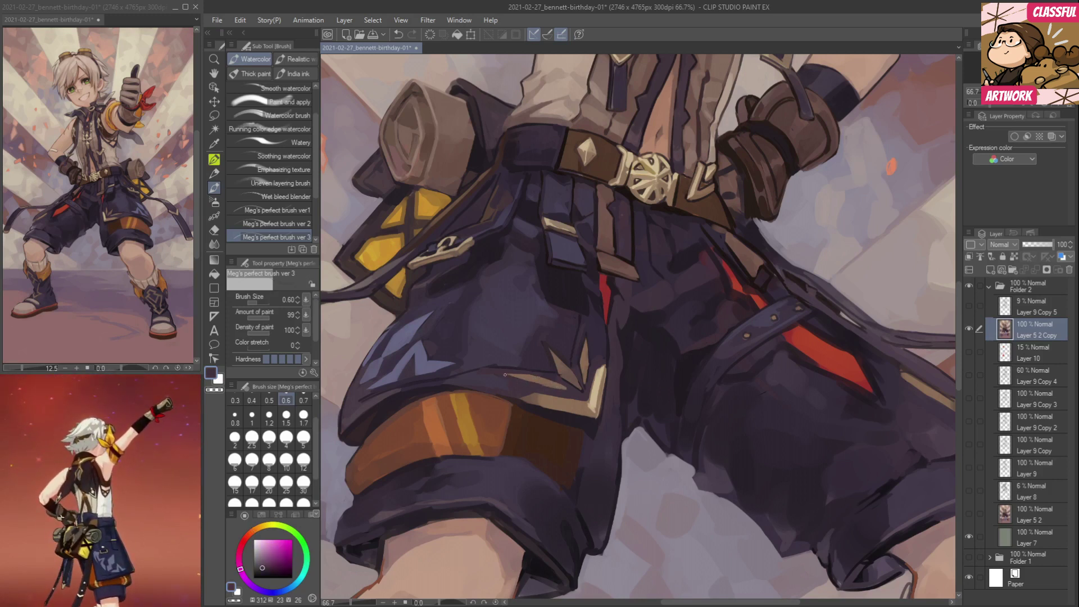
pyautogui.keyDown('alt'); pyautogui.click(575, 290); pyautogui.keyUp('alt')
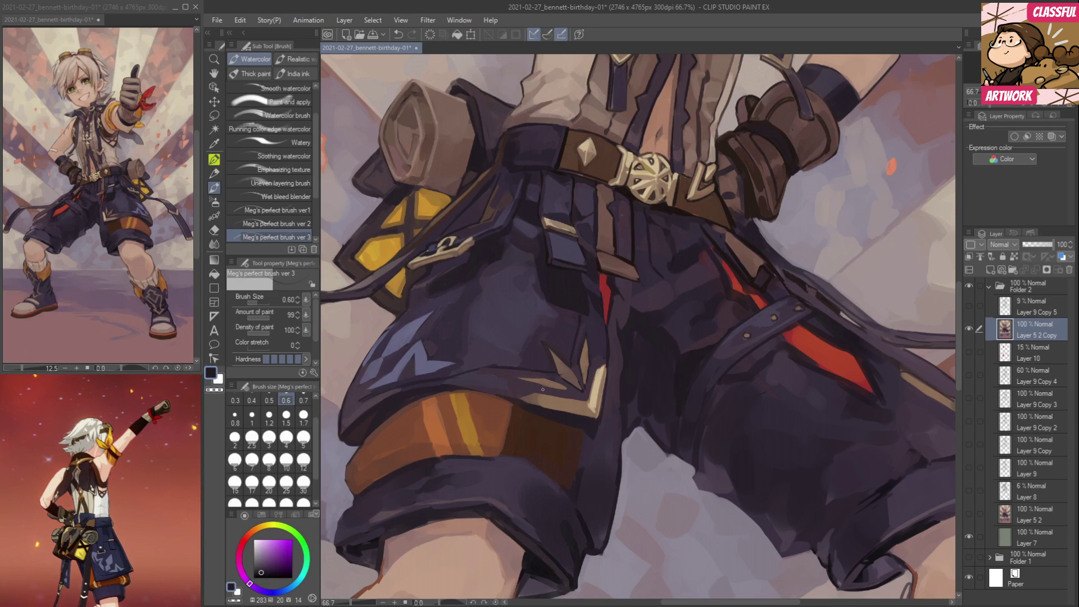
pyautogui.moveTo(518, 377); pyautogui.dragTo(557, 388)
pyautogui.hotkey('ctrl', 'z')
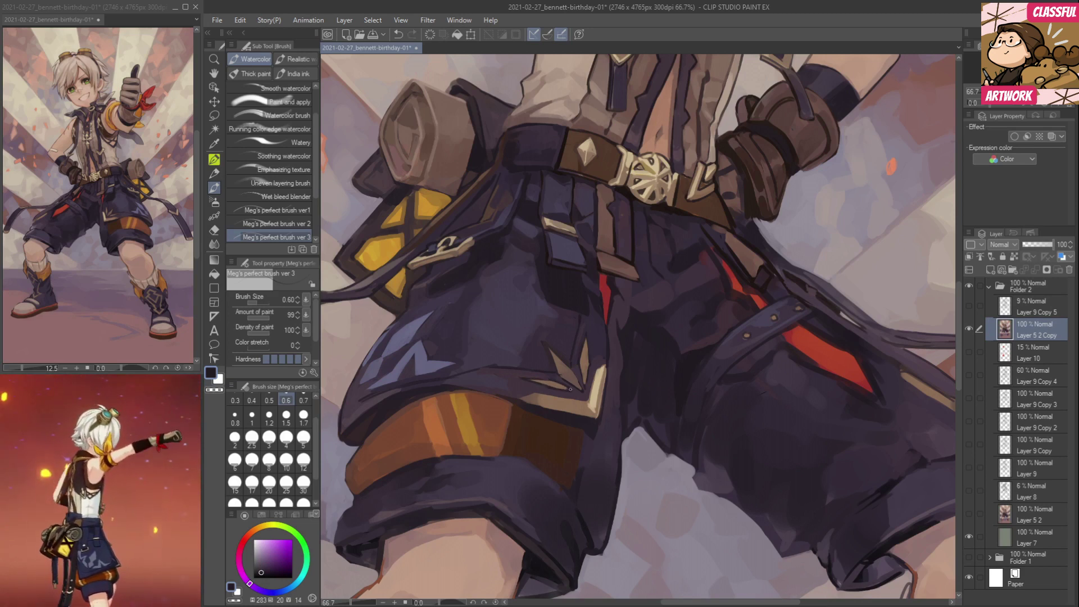
# Paint a light gold highlight along the shorts' L-shaped corner trim and shade its lower arm with sampled brown.
pyautogui.keyDown('alt'); pyautogui.click(538, 403); pyautogui.keyUp('alt')
pyautogui.moveTo(534, 401); pyautogui.dragTo(590, 413)
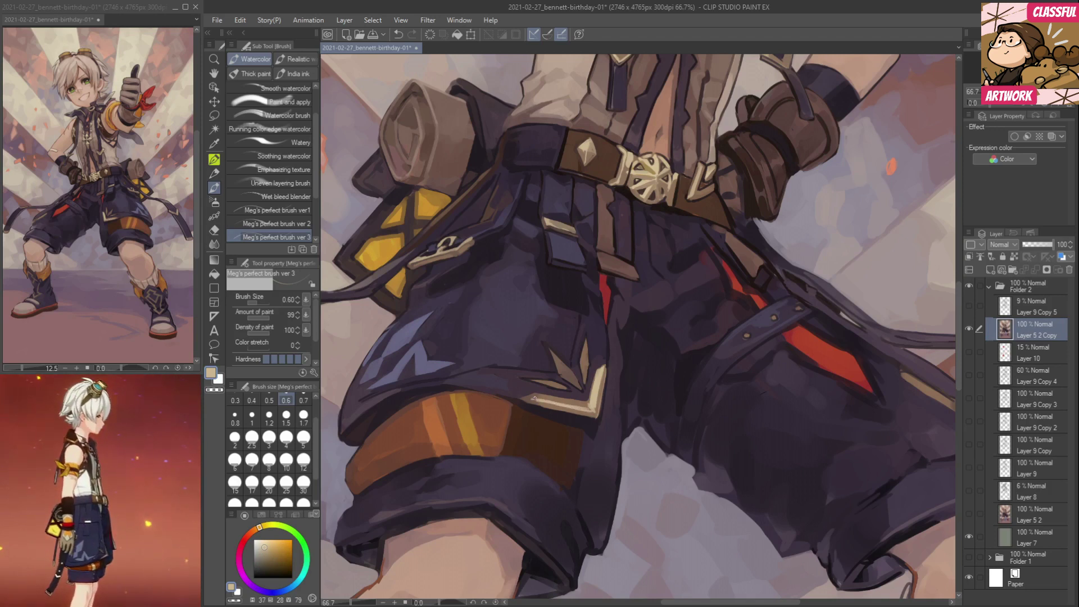
pyautogui.keyDown('alt'); pyautogui.click(576, 399); pyautogui.keyUp('alt')
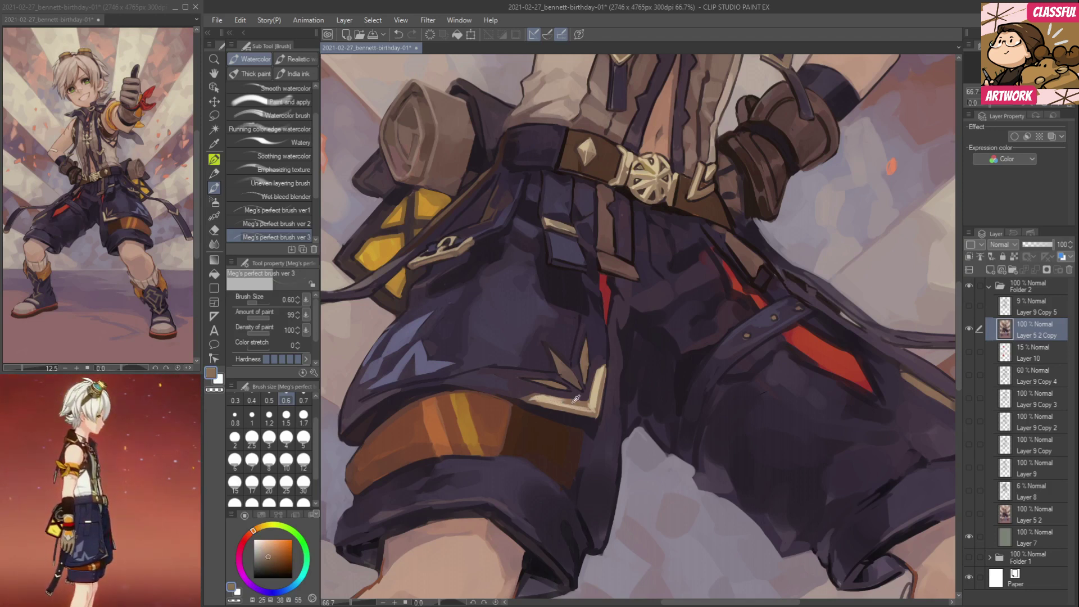
pyautogui.moveTo(550, 399); pyautogui.dragTo(565, 402)
pyautogui.moveTo(567, 404); pyautogui.dragTo(588, 410)
pyautogui.moveTo(550, 401); pyautogui.dragTo(589, 411)
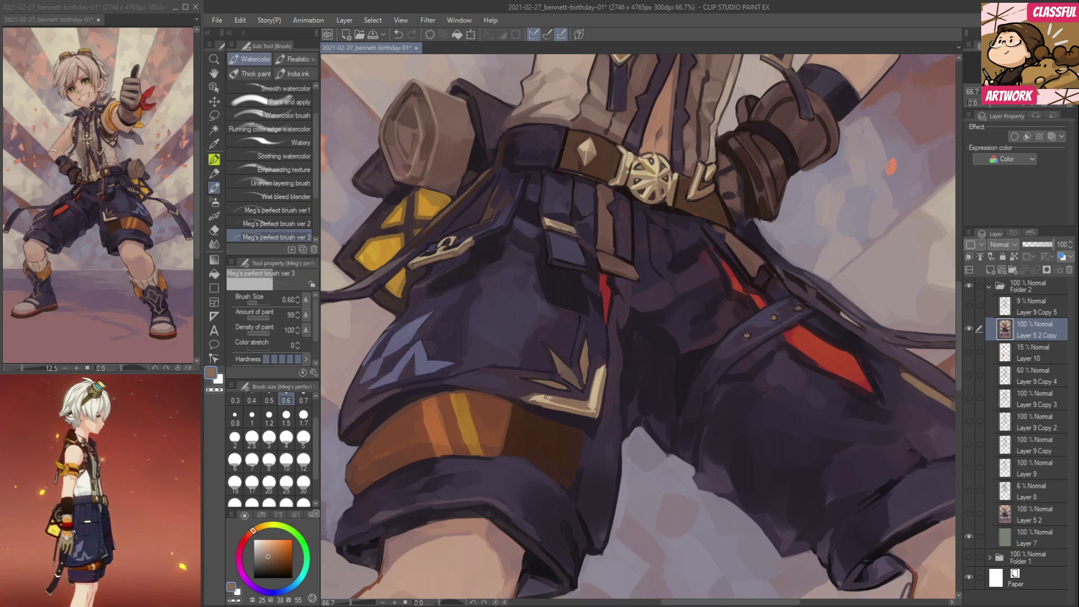
# Blend the corner trim's lower arm and corner using sampled light gold, tan and brown tones.
pyautogui.keyDown('alt'); pyautogui.click(604, 383); pyautogui.keyUp('alt')
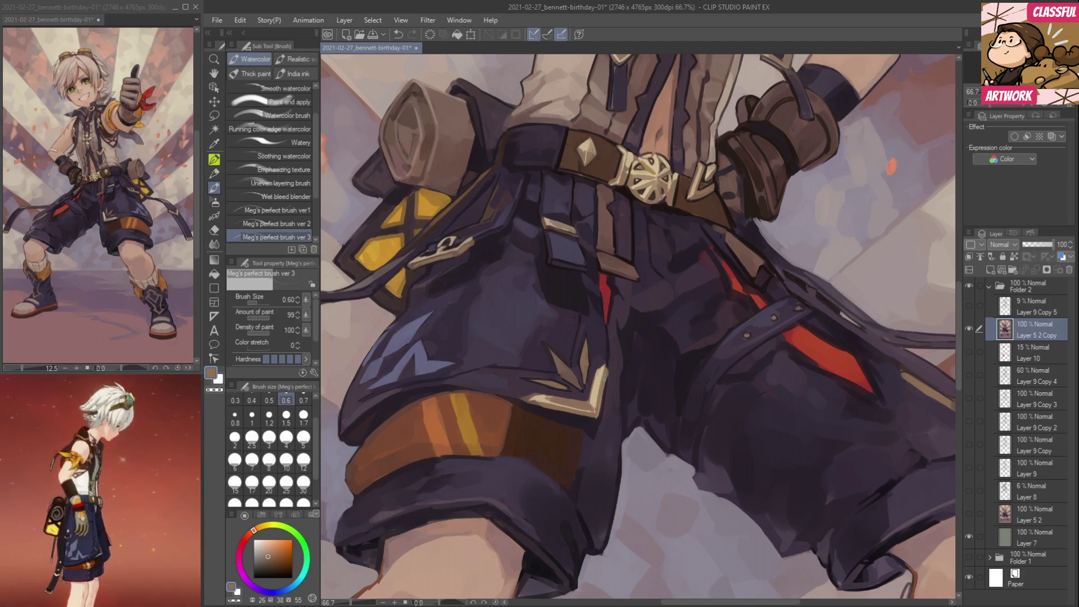
pyautogui.keyDown('alt'); pyautogui.click(596, 404); pyautogui.keyUp('alt')
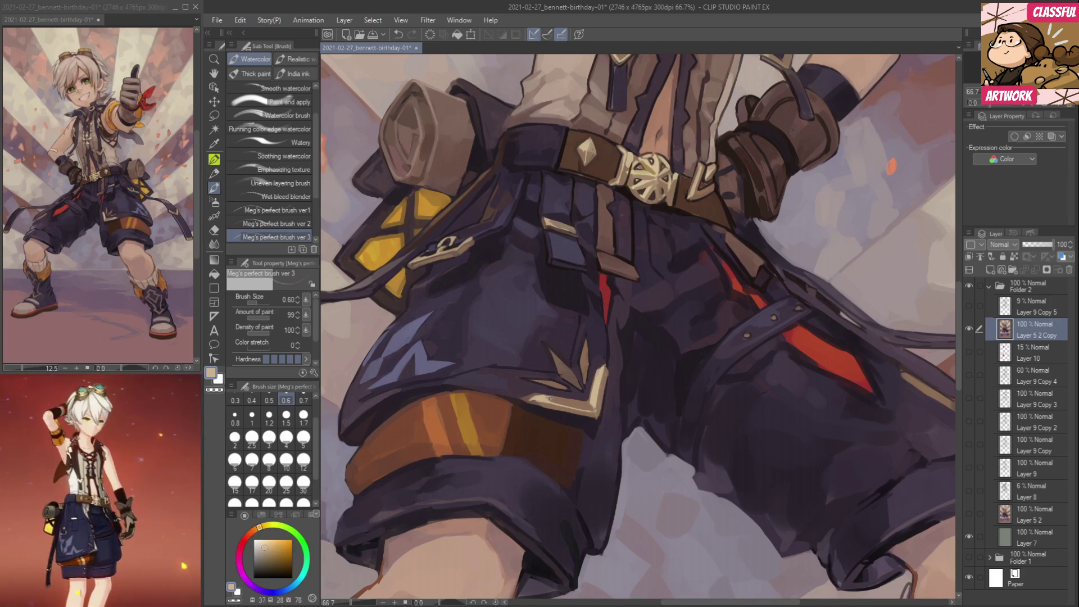
pyautogui.keyDown('alt'); pyautogui.click(555, 399); pyautogui.keyUp('alt')
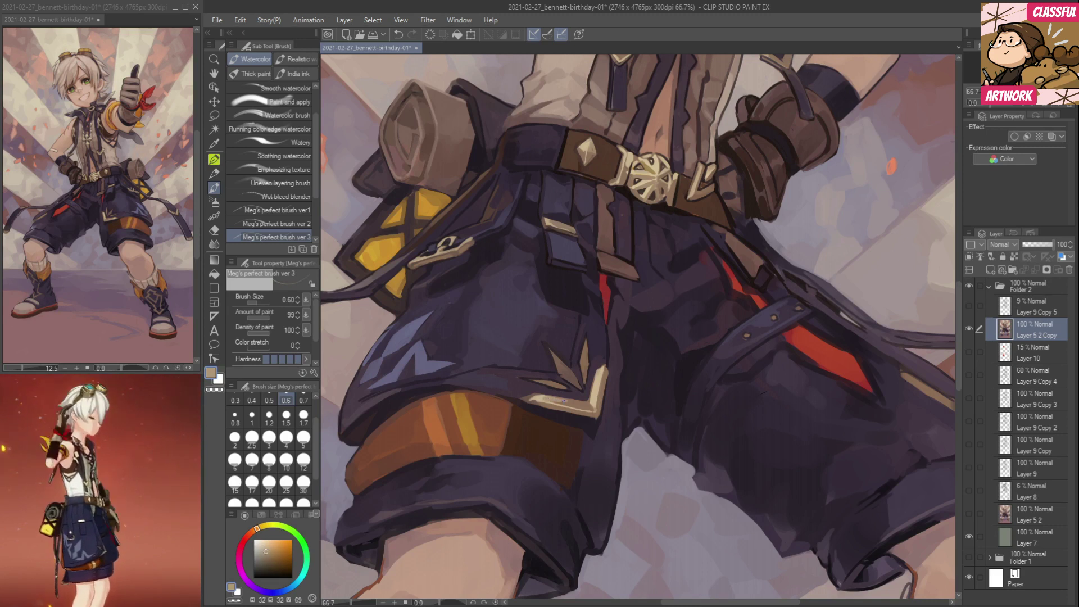
pyautogui.keyDown('alt'); pyautogui.click(567, 402); pyautogui.keyUp('alt')
pyautogui.keyDown('alt'); pyautogui.click(554, 401); pyautogui.keyUp('alt')
pyautogui.keyDown('alt'); pyautogui.click(579, 404); pyautogui.keyUp('alt')
pyautogui.keyDown('alt'); pyautogui.click(556, 404); pyautogui.keyUp('alt')
pyautogui.keyDown('alt'); pyautogui.click(585, 401); pyautogui.keyUp('alt')
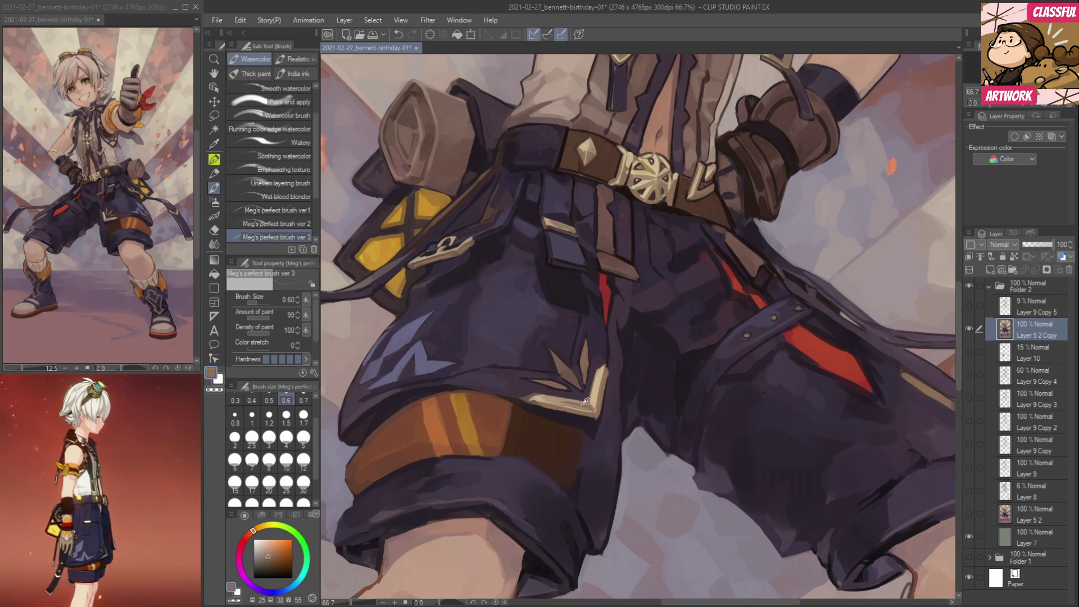
# Clean the corner trim's outer edge and shorten its pointed lower tip with sampled dark purple.
pyautogui.keyDown('alt'); pyautogui.click(604, 414); pyautogui.keyUp('alt')
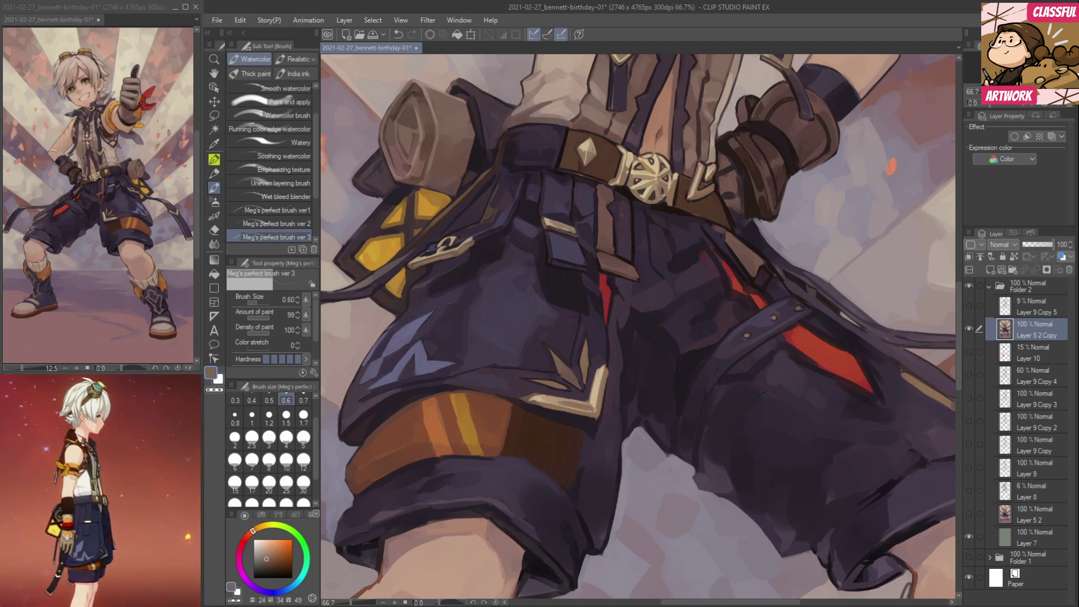
pyautogui.keyDown('alt'); pyautogui.click(580, 418); pyautogui.keyUp('alt')
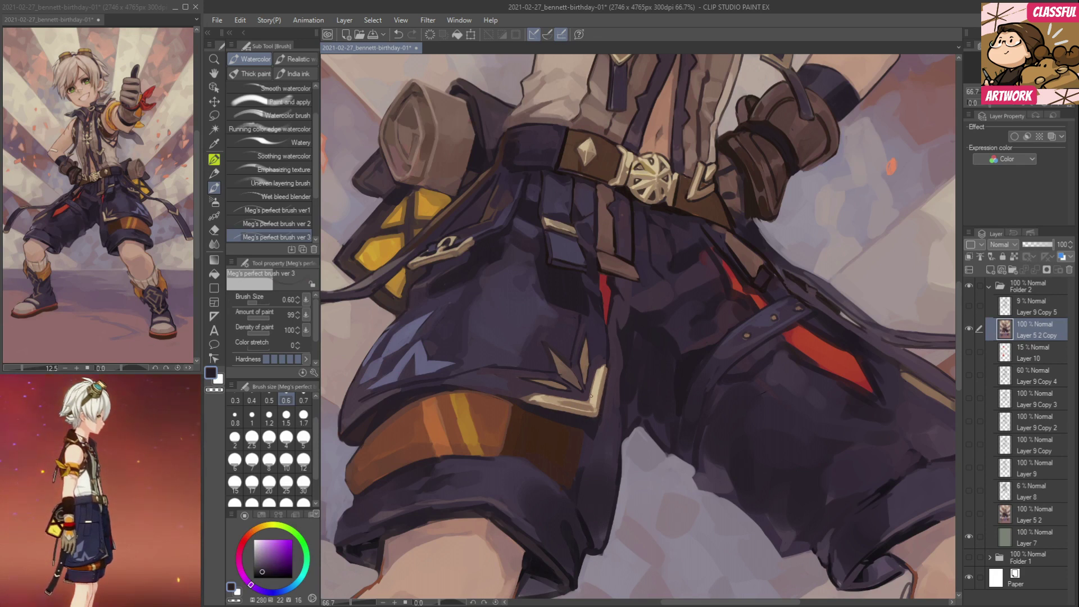
pyautogui.keyDown('alt'); pyautogui.click(533, 392); pyautogui.keyUp('alt')
pyautogui.keyDown('alt'); pyautogui.click(528, 402); pyautogui.keyUp('alt')
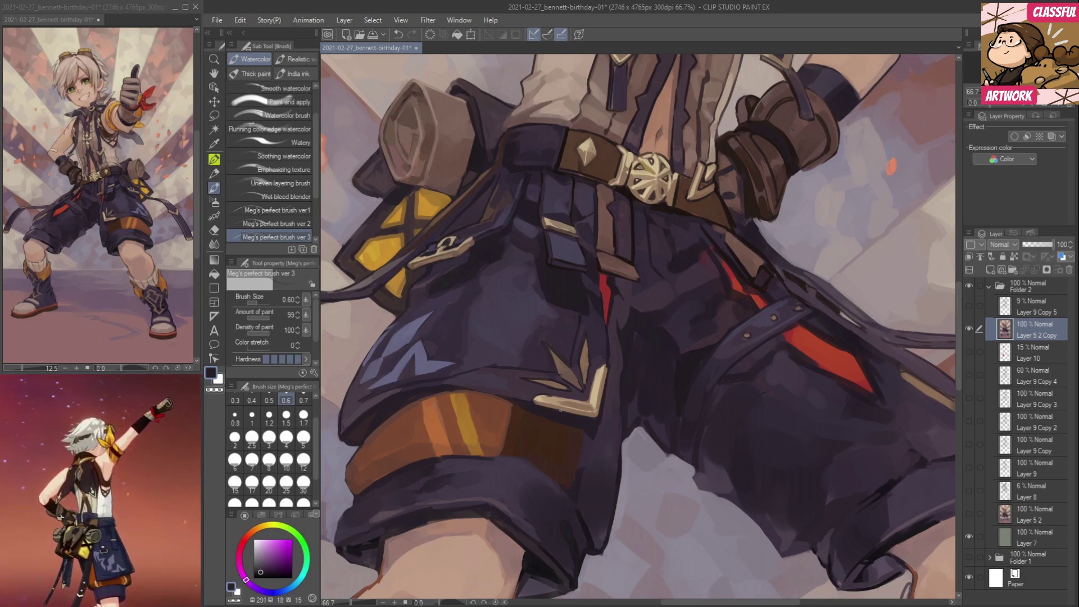
# Sharpen the leaf-shaped spikes inside the corner trim with sampled light gold and dark purple tones.
pyautogui.keyDown('alt'); pyautogui.click(543, 395); pyautogui.keyUp('alt')
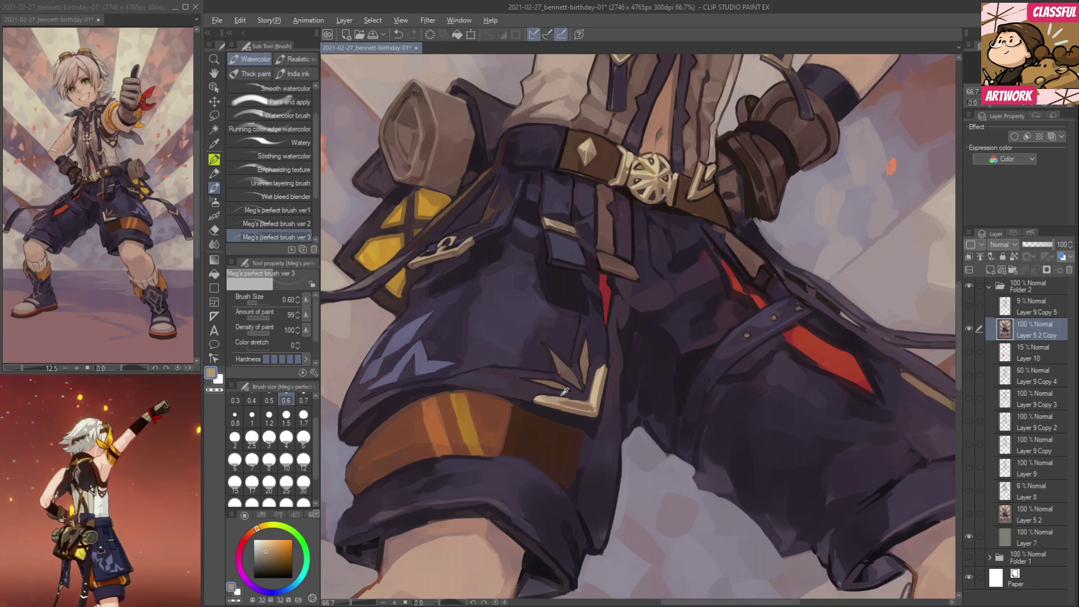
pyautogui.keyDown('alt'); pyautogui.click(549, 392); pyautogui.keyUp('alt')
pyautogui.keyDown('alt'); pyautogui.click(580, 325); pyautogui.keyUp('alt')
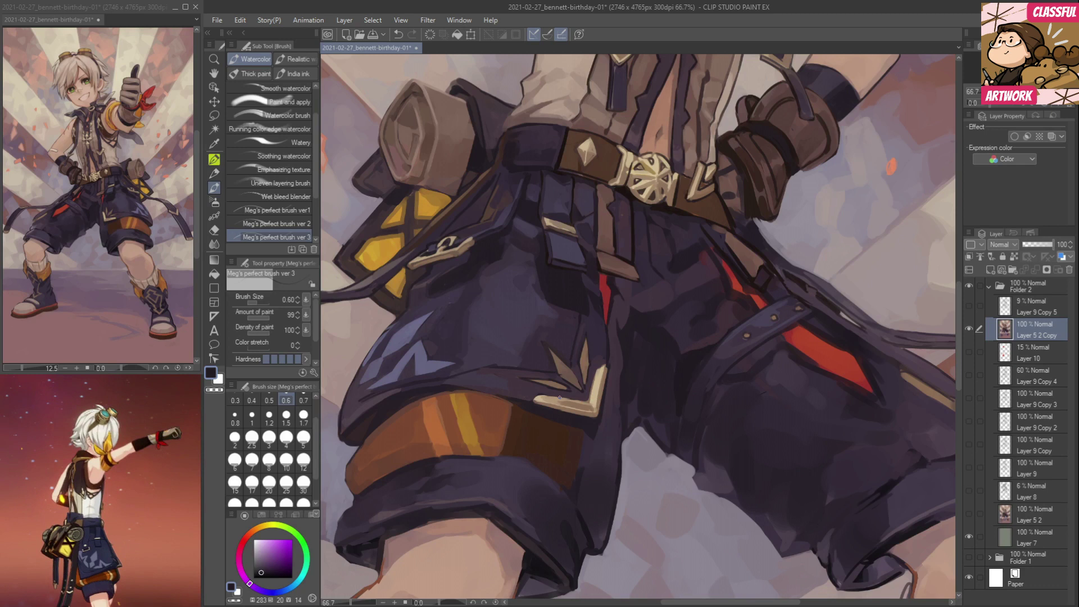
pyautogui.keyDown('alt'); pyautogui.click(601, 394); pyautogui.keyUp('alt')
pyautogui.moveTo(568, 374)
pyautogui.mouseDown()
pyautogui.moveTo(549, 347)
pyautogui.moveTo(573, 378)
pyautogui.mouseUp()
pyautogui.keyDown('alt'); pyautogui.click(570, 364); pyautogui.keyUp('alt')
pyautogui.keyDown('alt'); pyautogui.click(569, 371); pyautogui.keyUp('alt')
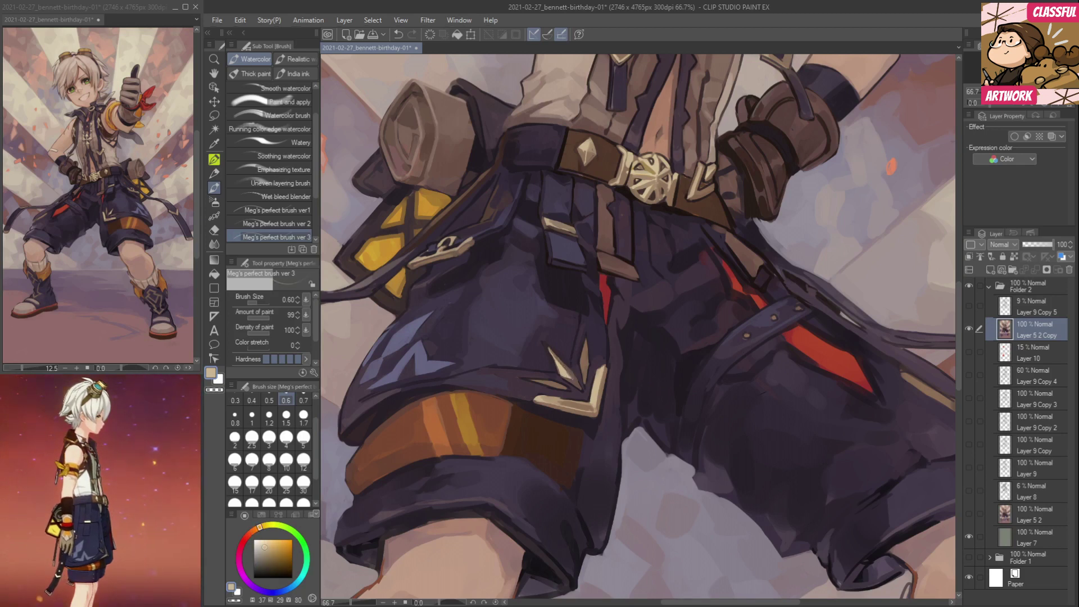
# Shade the upright gold spike beside the corner trim in sampled brown and highlight it in light gold.
pyautogui.keyDown('alt'); pyautogui.click(585, 365); pyautogui.keyUp('alt')
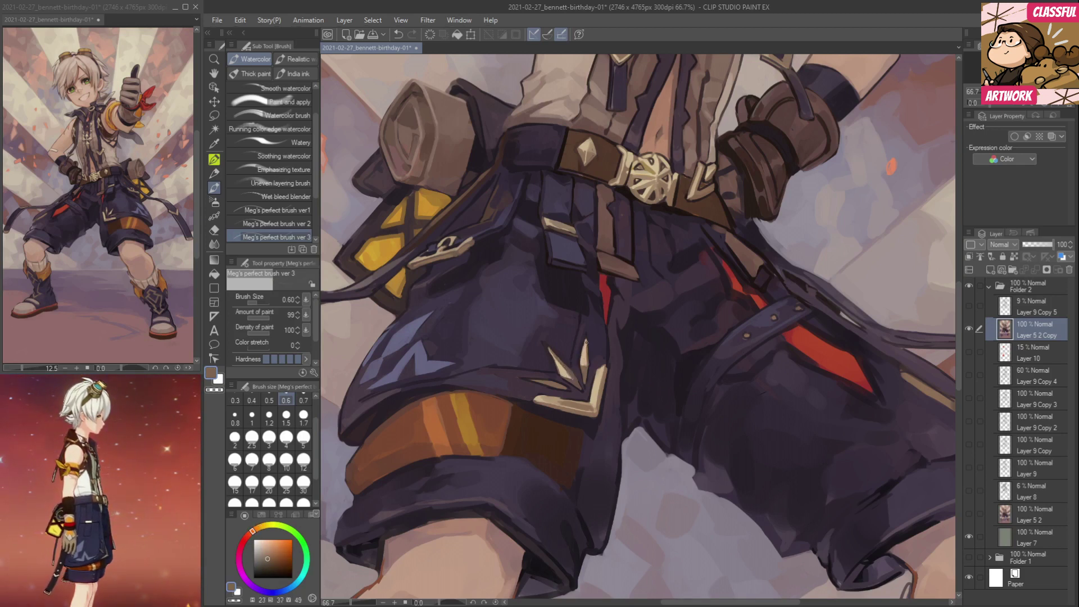
pyautogui.keyDown('alt'); pyautogui.click(587, 372); pyautogui.keyUp('alt')
pyautogui.keyDown('alt'); pyautogui.click(583, 364); pyautogui.keyUp('alt')
pyautogui.keyDown('alt'); pyautogui.click(587, 357); pyautogui.keyUp('alt')
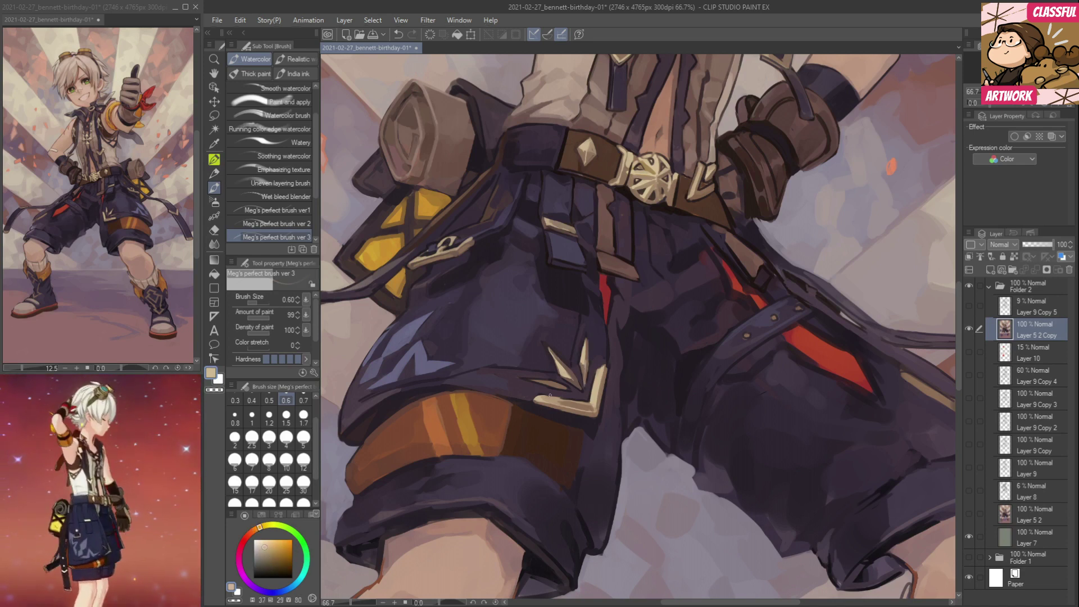
# Repaint the thin horizontal gold spike with sampled brown and light gold, undoing the stray stroke above it.
pyautogui.moveTo(525, 377); pyautogui.dragTo(557, 383)
pyautogui.hotkey('ctrl', 'z')
pyautogui.keyDown('alt'); pyautogui.click(565, 385); pyautogui.keyUp('alt')
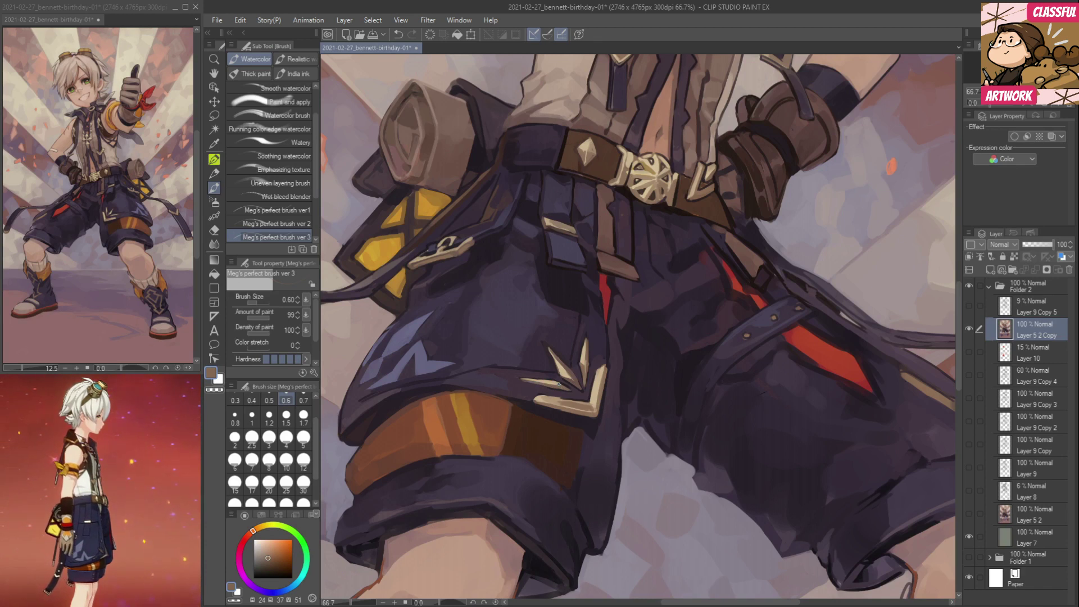
pyautogui.keyDown('alt'); pyautogui.click(567, 387); pyautogui.keyUp('alt')
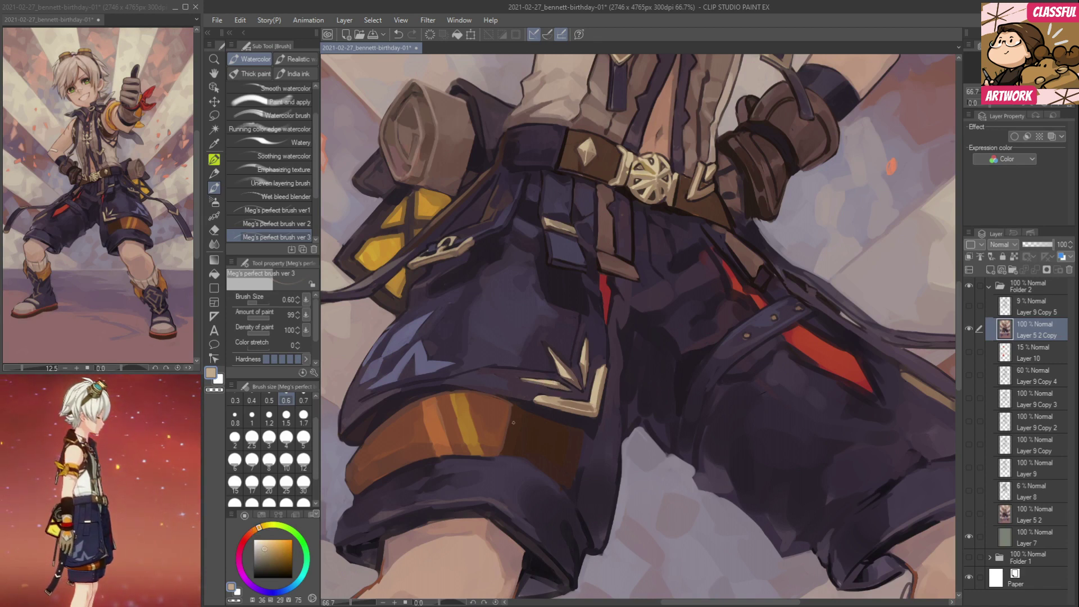
pyautogui.keyDown('alt'); pyautogui.click(565, 395); pyautogui.keyUp('alt')
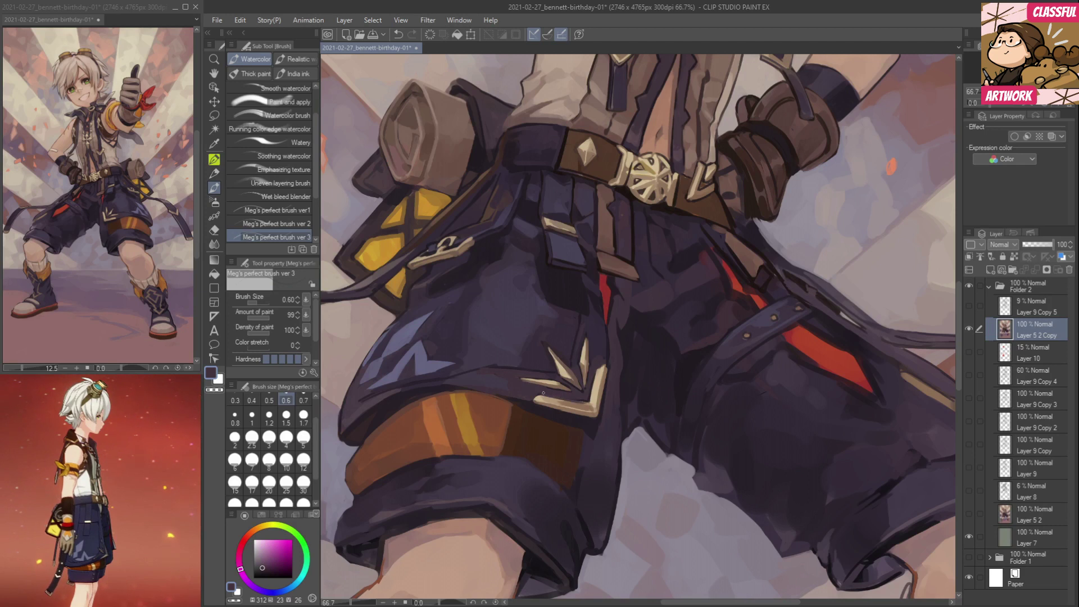
# Refine the horizontal and diagonal gold spikes using Meg's perfect brush ver 2 at size 1.5 with sampled brown and dark purple.
pyautogui.click(395, 602)
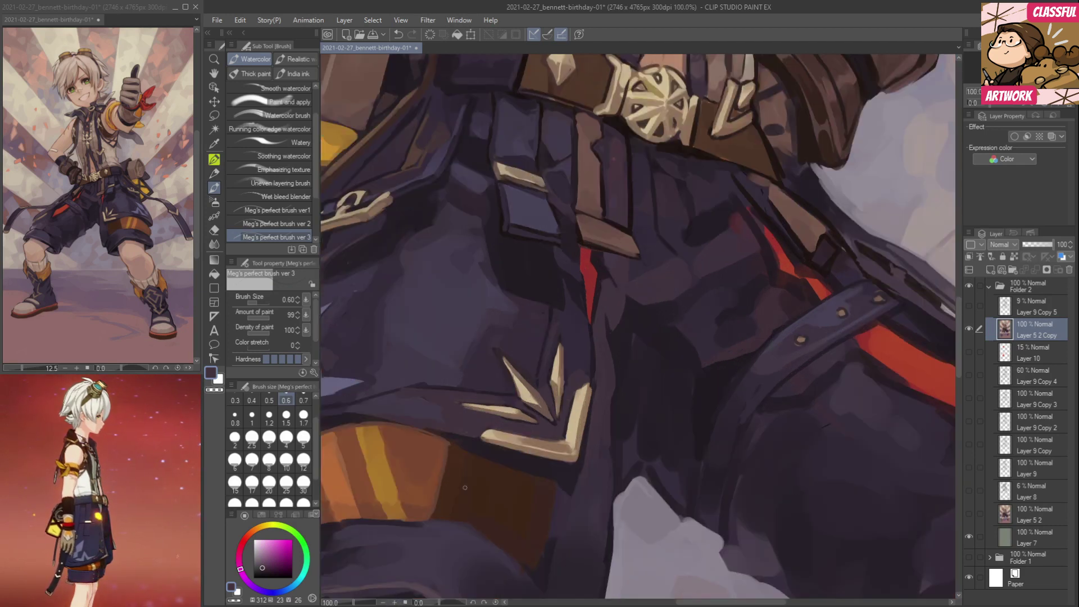
pyautogui.keyDown('alt'); pyautogui.click(536, 417); pyautogui.keyUp('alt')
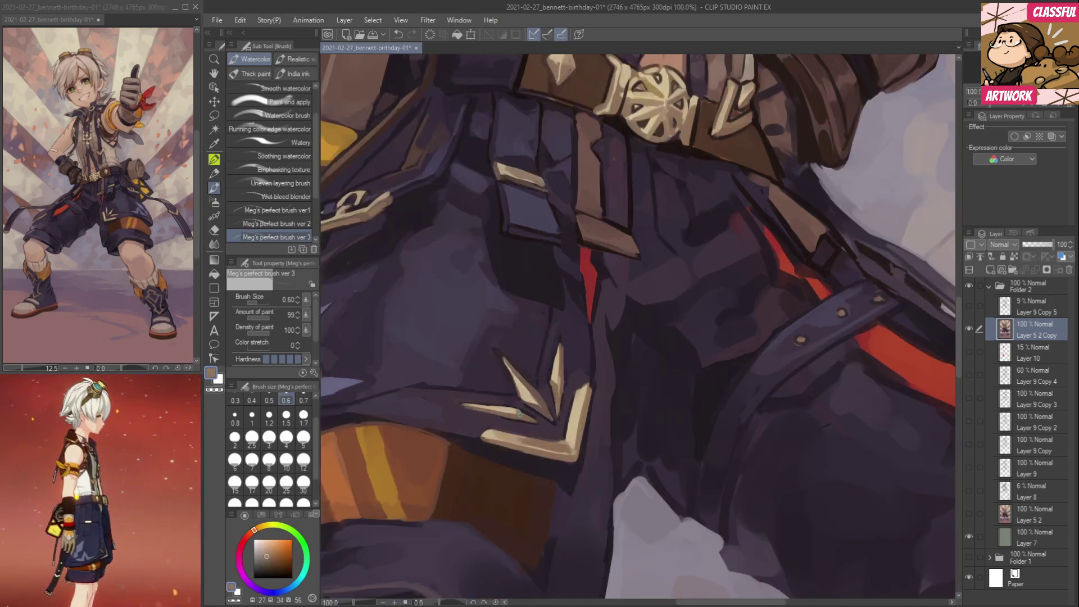
pyautogui.click(269, 224)
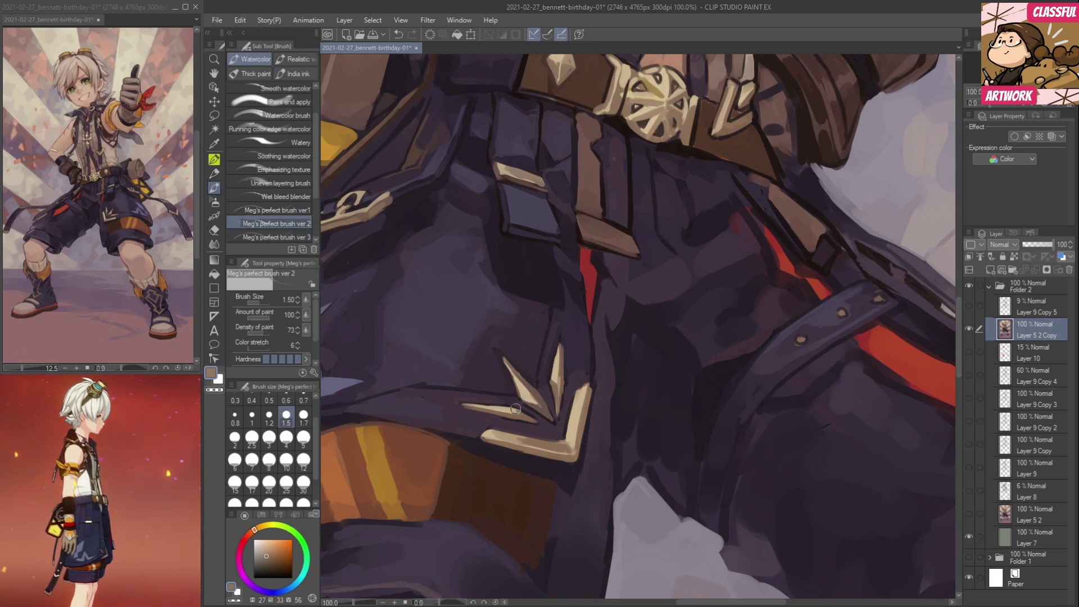
pyautogui.keyDown('alt'); pyautogui.click(532, 419); pyautogui.keyUp('alt')
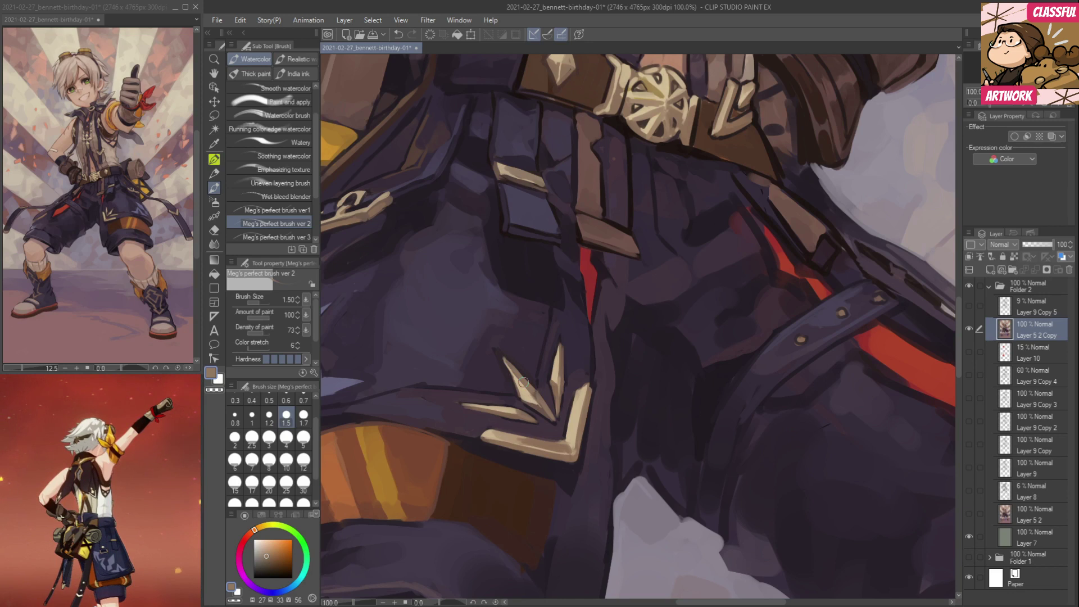
pyautogui.keyDown('alt'); pyautogui.click(506, 358); pyautogui.keyUp('alt')
pyautogui.keyDown('alt'); pyautogui.click(539, 372); pyautogui.keyUp('alt')
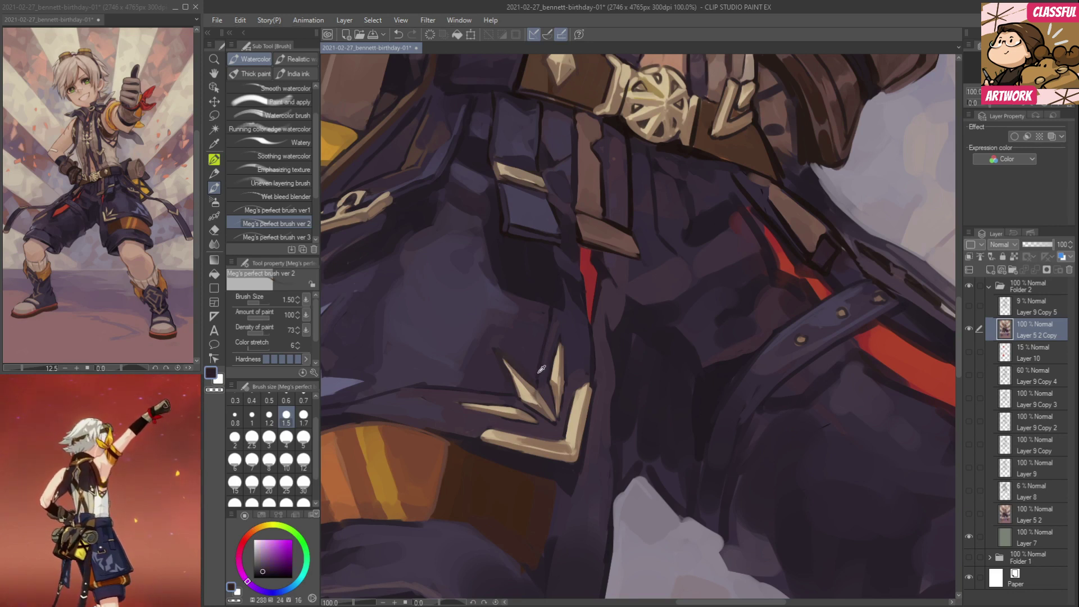
# Clean the edges of the upright gold spike and the fabric around it with sampled dark purple tones.
pyautogui.keyDown('alt'); pyautogui.click(558, 369); pyautogui.keyUp('alt')
pyautogui.keyDown('alt'); pyautogui.click(560, 377); pyautogui.keyUp('alt')
pyautogui.keyDown('alt'); pyautogui.click(565, 345); pyautogui.keyUp('alt')
pyautogui.keyDown('alt'); pyautogui.click(562, 339); pyautogui.keyUp('alt')
pyautogui.moveTo(562, 341); pyautogui.dragTo(567, 380)
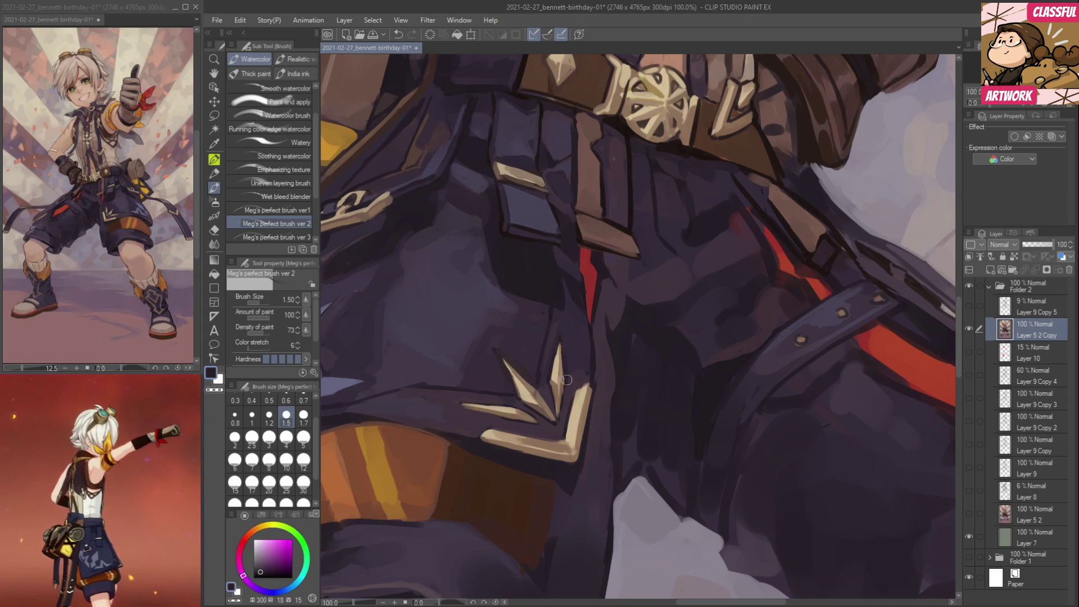
pyautogui.keyDown('alt'); pyautogui.click(567, 377); pyautogui.keyUp('alt')
pyautogui.keyDown('alt'); pyautogui.click(561, 317); pyautogui.keyUp('alt')
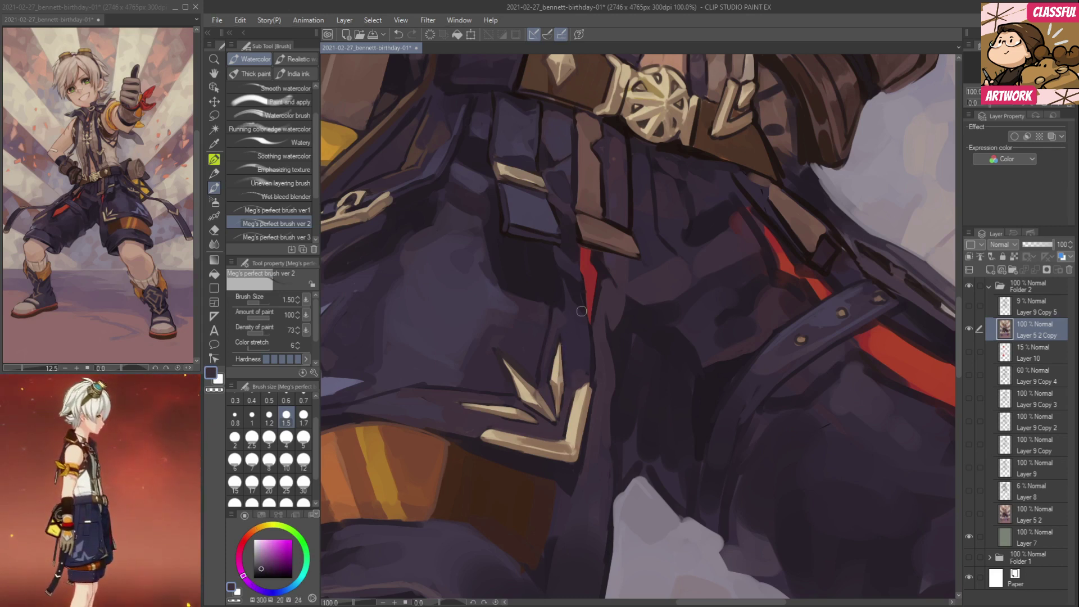
# Touch up the dark fabric around the narrow red stripe's pointed tip with sampled dark purple tones.
pyautogui.keyDown('alt'); pyautogui.click(596, 290); pyautogui.keyUp('alt')
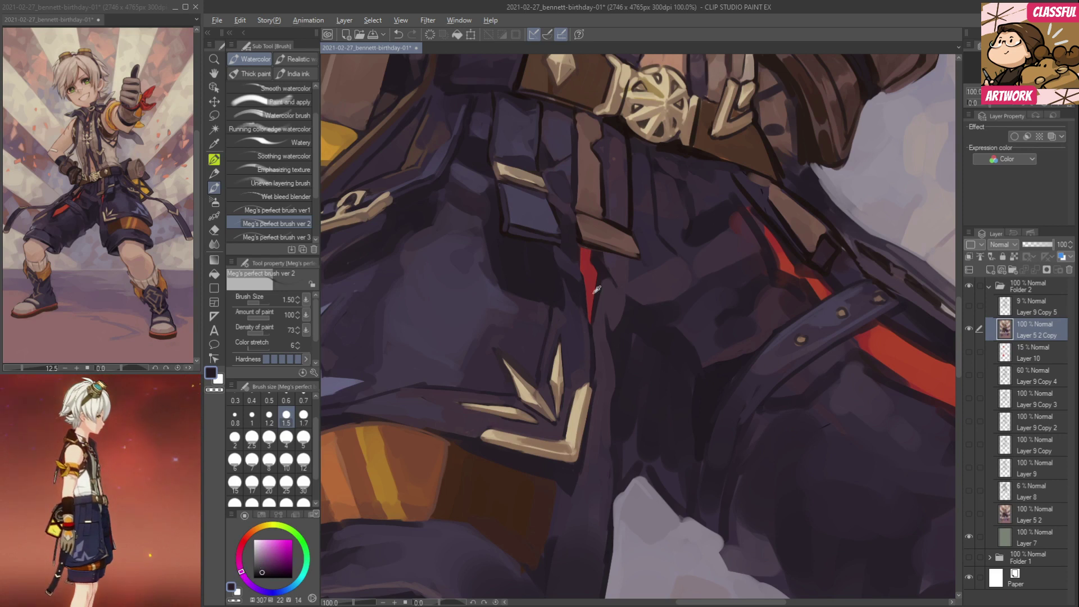
pyautogui.keyDown('alt'); pyautogui.click(617, 286); pyautogui.keyUp('alt')
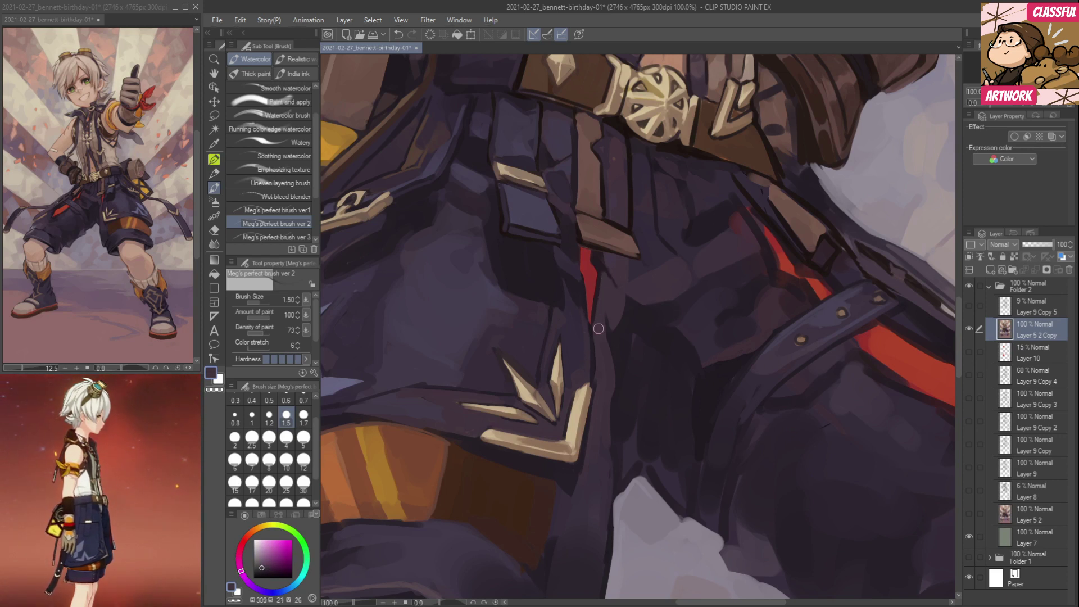
pyautogui.keyDown('alt'); pyautogui.click(609, 276); pyautogui.keyUp('alt')
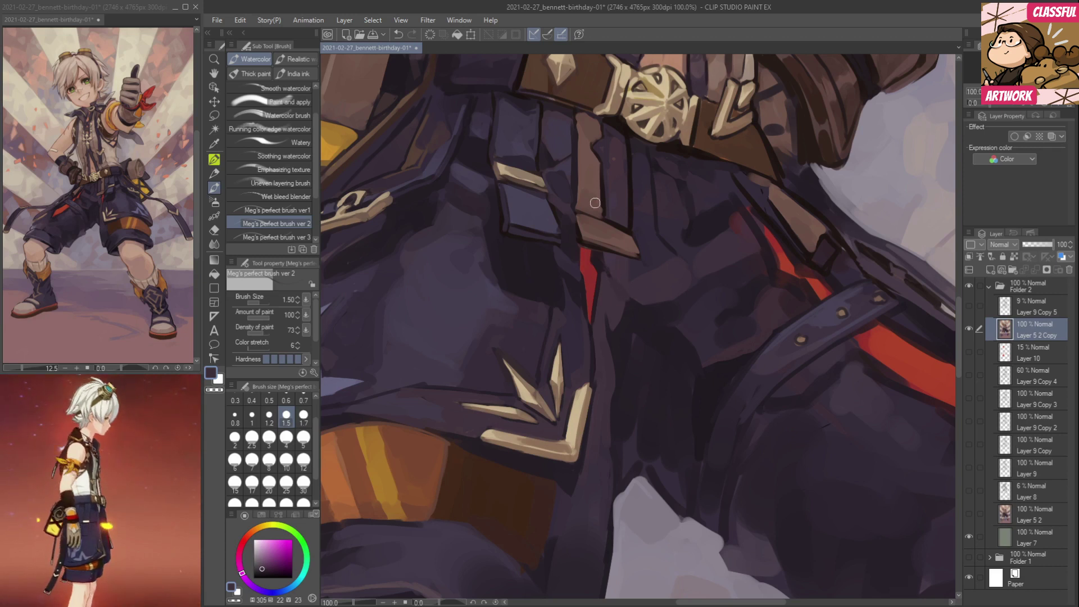
# Rework the shaded side and dark outline of the brown hanging flap below the belt buckle with sampled reddish-brown and near-black tones.
pyautogui.keyDown('alt'); pyautogui.click(603, 183); pyautogui.keyUp('alt')
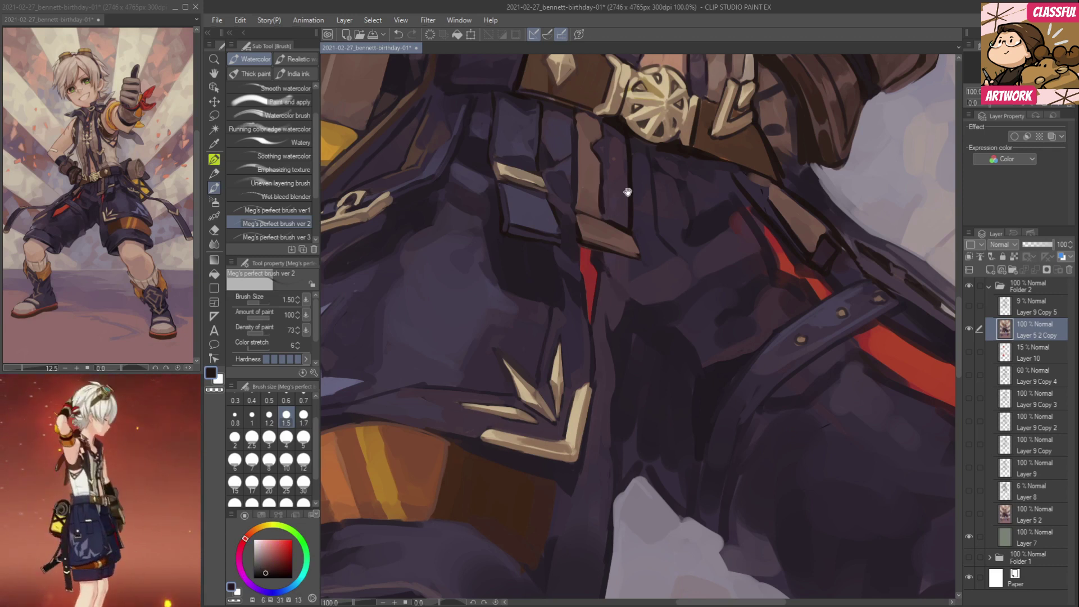
pyautogui.keyDown('alt'); pyautogui.click(612, 205); pyautogui.keyUp('alt')
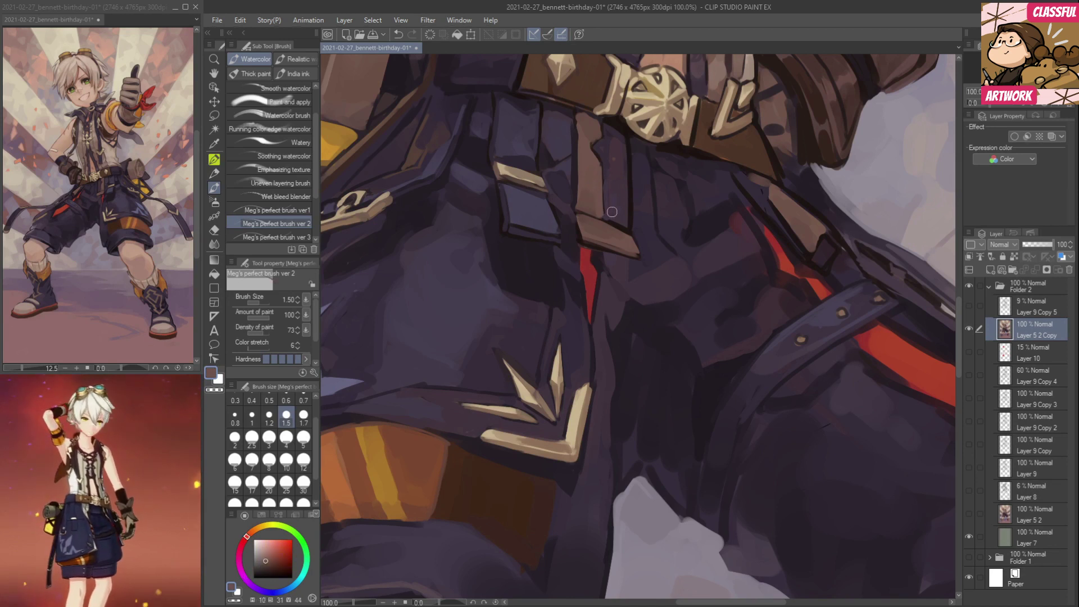
pyautogui.keyDown('alt'); pyautogui.click(628, 168); pyautogui.keyUp('alt')
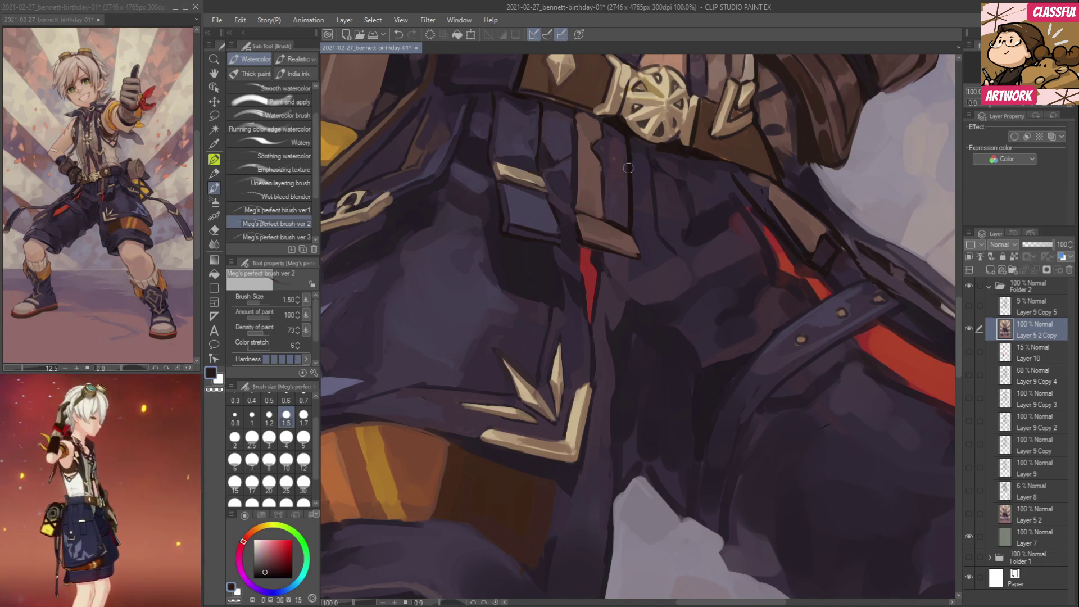
pyautogui.keyDown('alt'); pyautogui.click(634, 170); pyautogui.keyUp('alt')
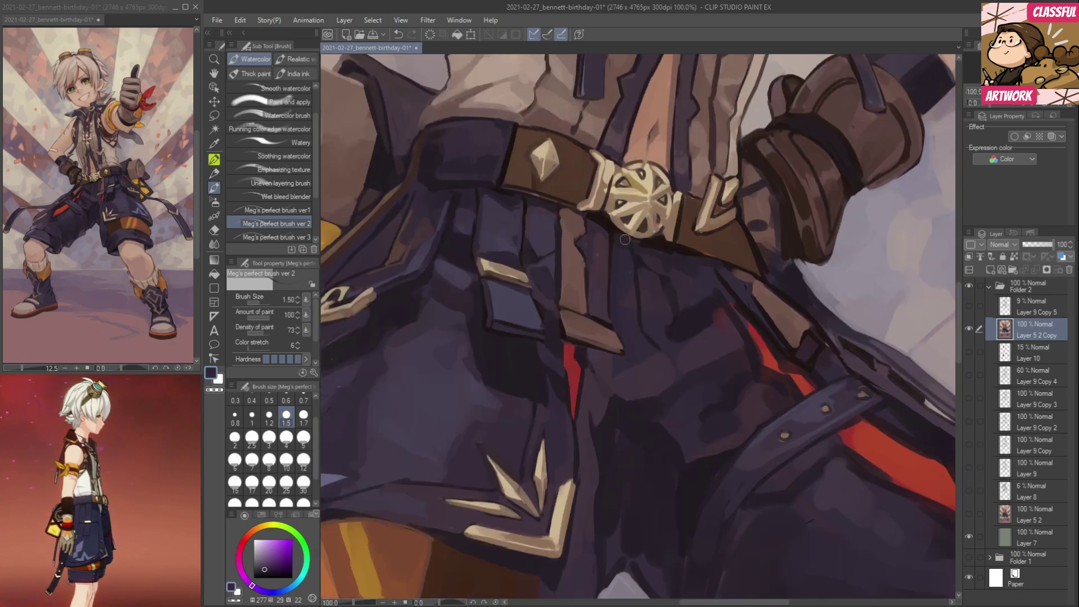
# Darken the shadow line beneath the belt buckle and along the belt's lower edge with sampled near-black brown.
pyautogui.scroll(-2, 635, 228)
pyautogui.keyDown('alt'); pyautogui.click(606, 221); pyautogui.keyUp('alt')
pyautogui.keyDown('alt'); pyautogui.click(598, 228); pyautogui.keyUp('alt')
pyautogui.keyDown('alt'); pyautogui.click(595, 219); pyautogui.keyUp('alt')
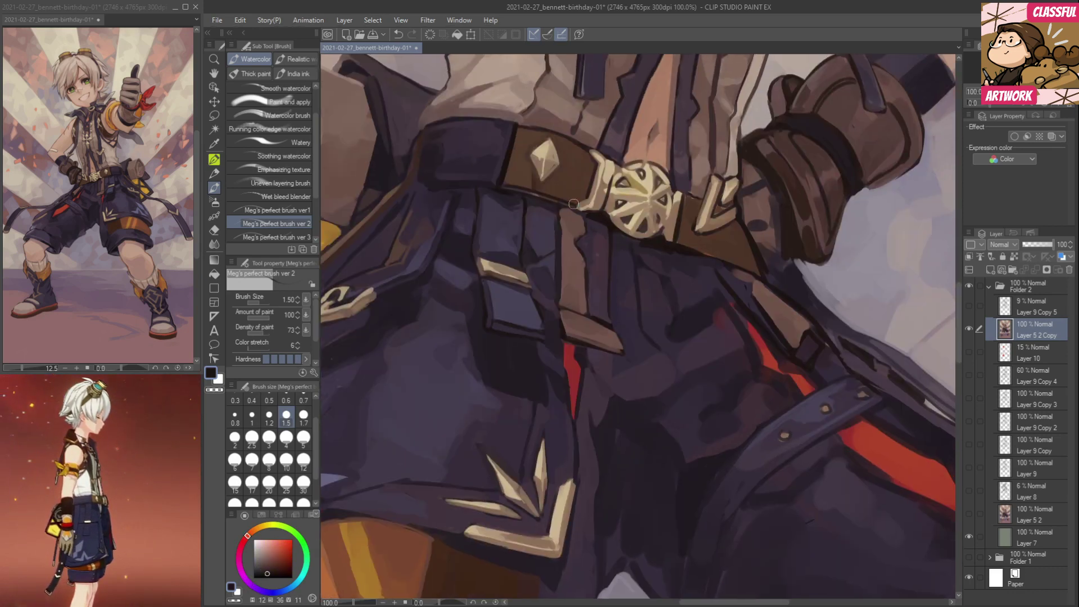
# Touch up the dark fabric around the blue hanging flap below the belt with sampled dark purple and navy tones.
pyautogui.keyDown('alt'); pyautogui.click(557, 215); pyautogui.keyUp('alt')
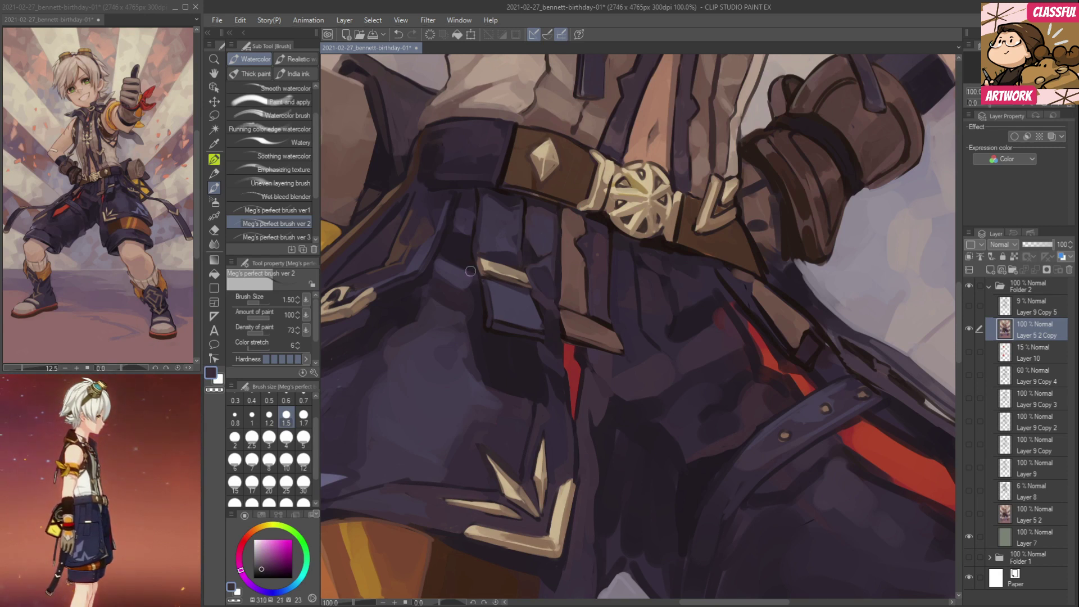
pyautogui.keyDown('alt'); pyautogui.click(512, 234); pyautogui.keyUp('alt')
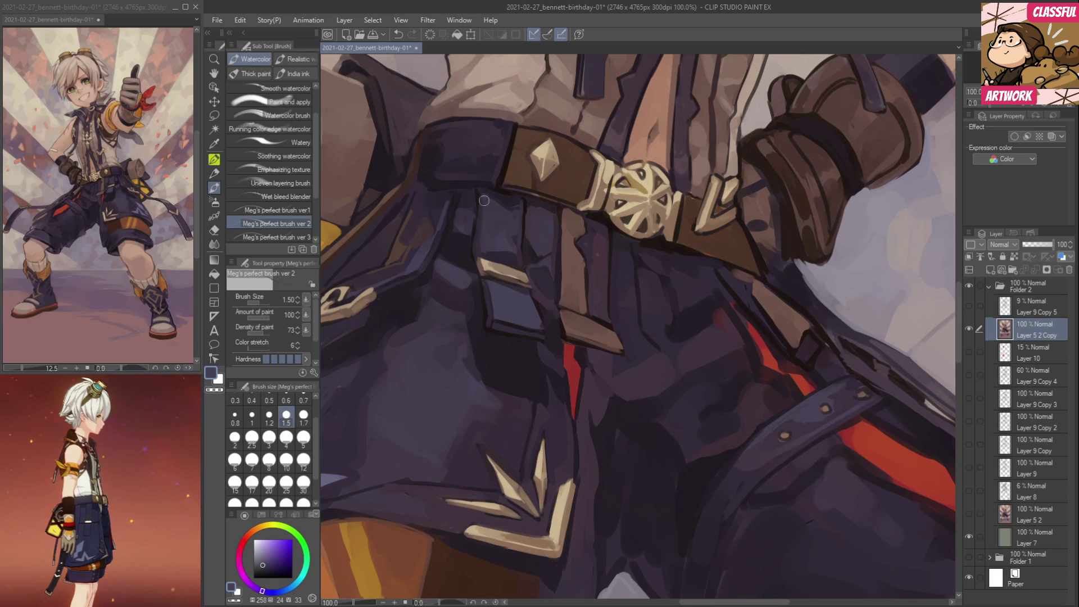
pyautogui.keyDown('alt'); pyautogui.click(524, 228); pyautogui.keyUp('alt')
pyautogui.moveTo(519, 238); pyautogui.dragTo(611, 235)
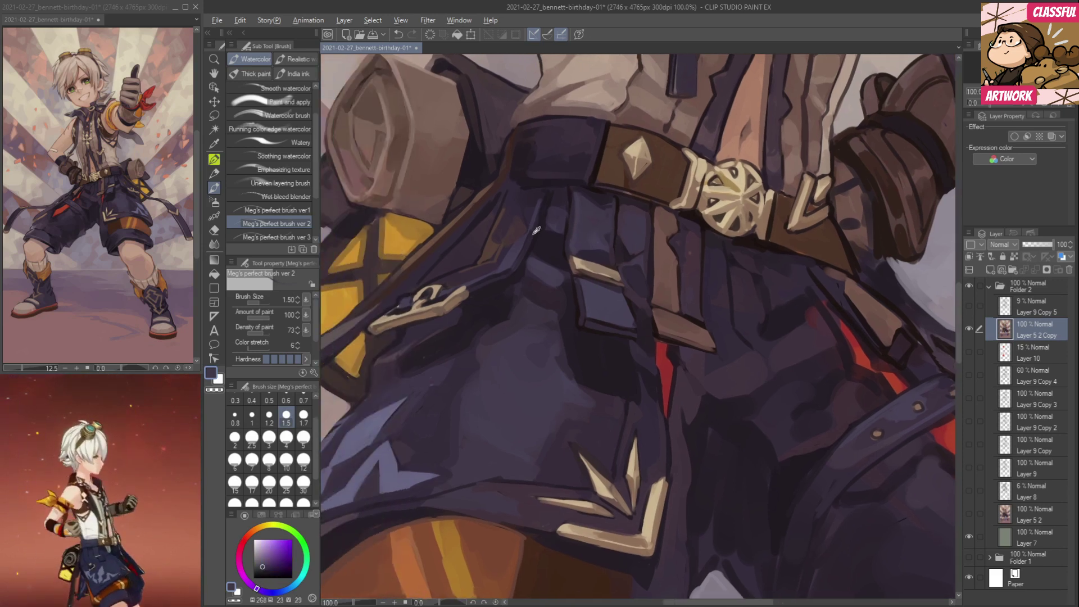
# Refine the folded edge of the shorts between the gold clasp and the blue flap with sampled purple-navy tones.
pyautogui.keyDown('alt'); pyautogui.click(515, 256); pyautogui.keyUp('alt')
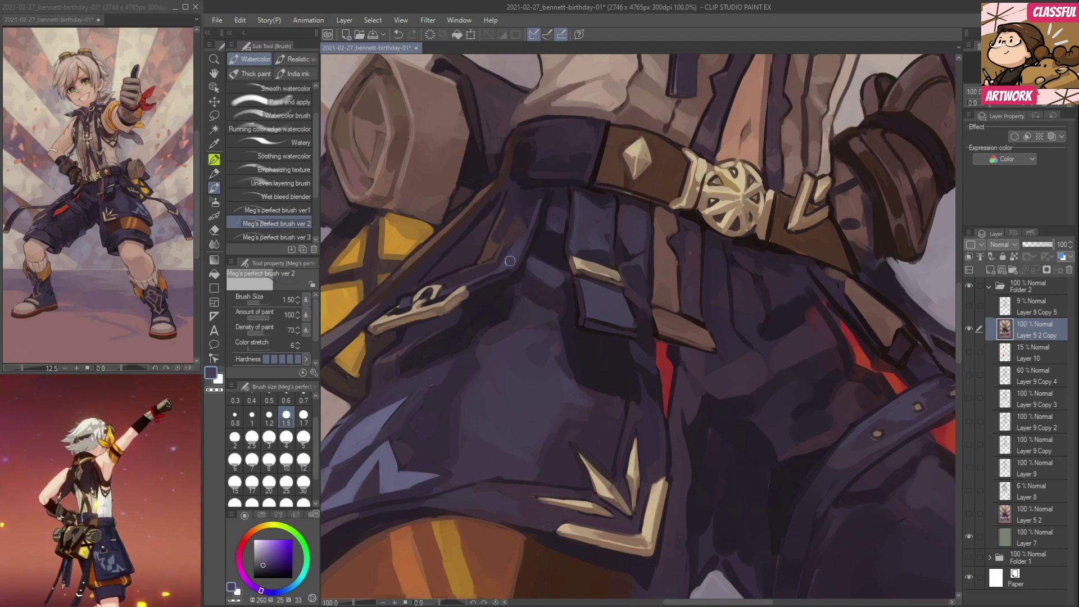
pyautogui.keyDown('alt'); pyautogui.click(532, 235); pyautogui.keyUp('alt')
pyautogui.keyDown('alt'); pyautogui.click(532, 235); pyautogui.keyUp('alt')
pyautogui.moveTo(528, 240); pyautogui.dragTo(504, 275)
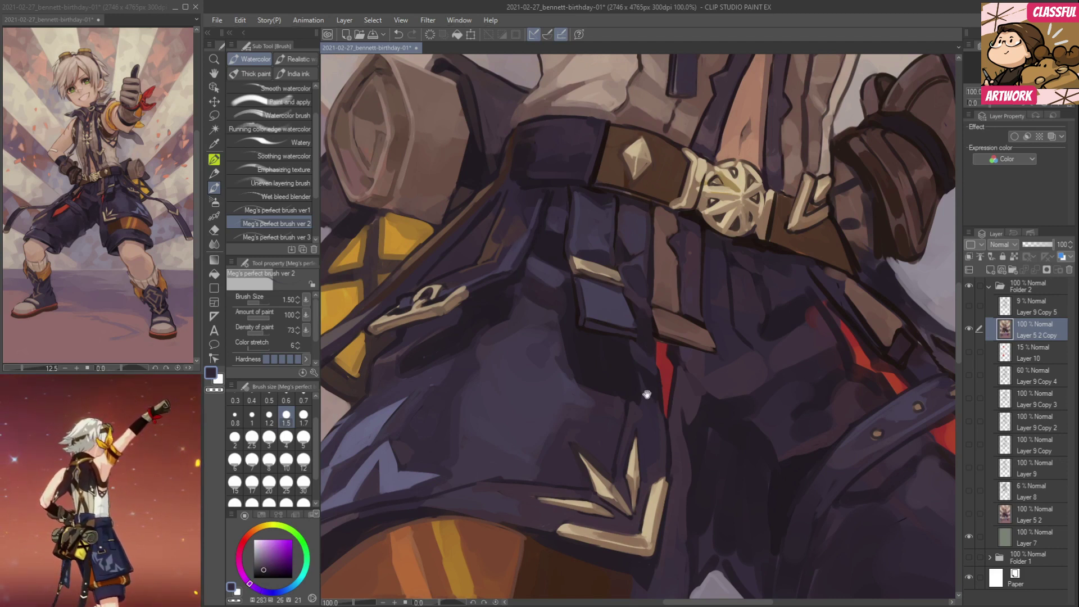
pyautogui.moveTo(647, 394); pyautogui.dragTo(594, 408)
# Smooth the blue panel below the flap's gold band and rework its side and lower outline with sampled navy and near-black tones.
pyautogui.keyDown('alt'); pyautogui.click(557, 321); pyautogui.keyUp('alt')
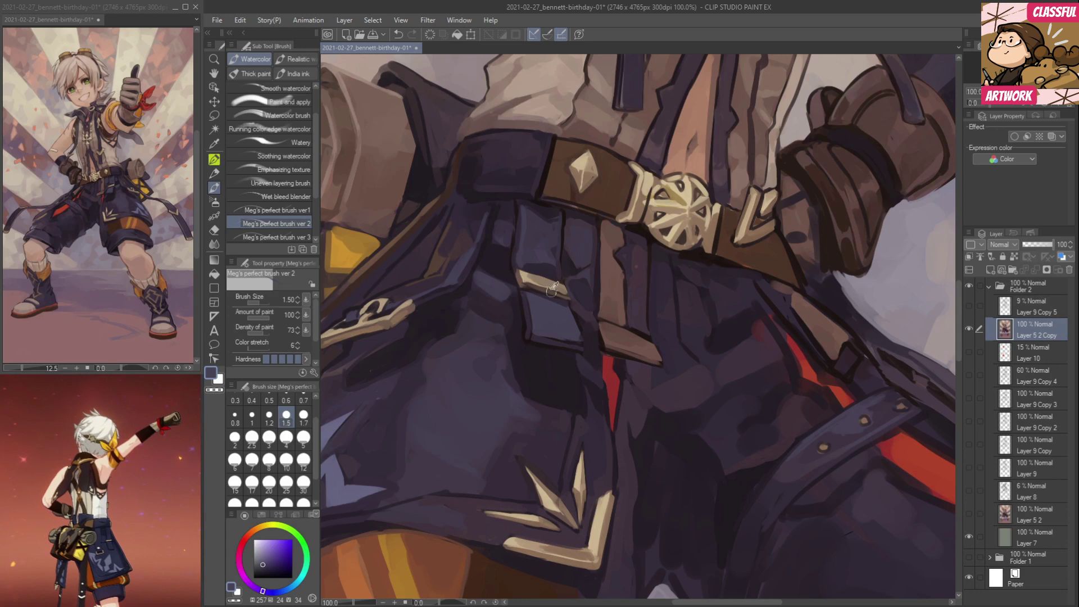
pyautogui.keyDown('alt'); pyautogui.click(549, 308); pyautogui.keyUp('alt')
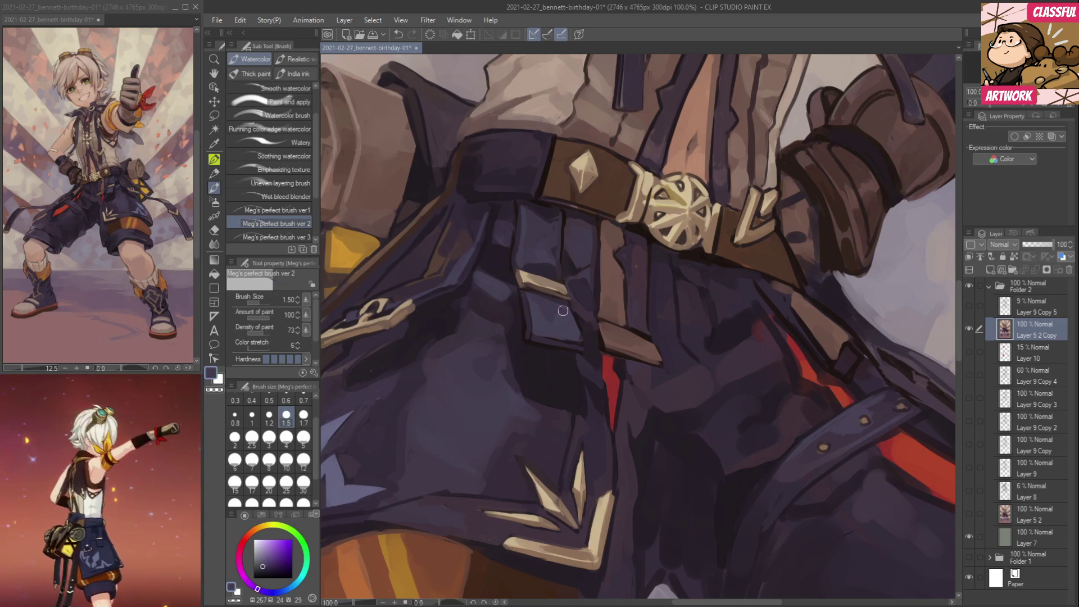
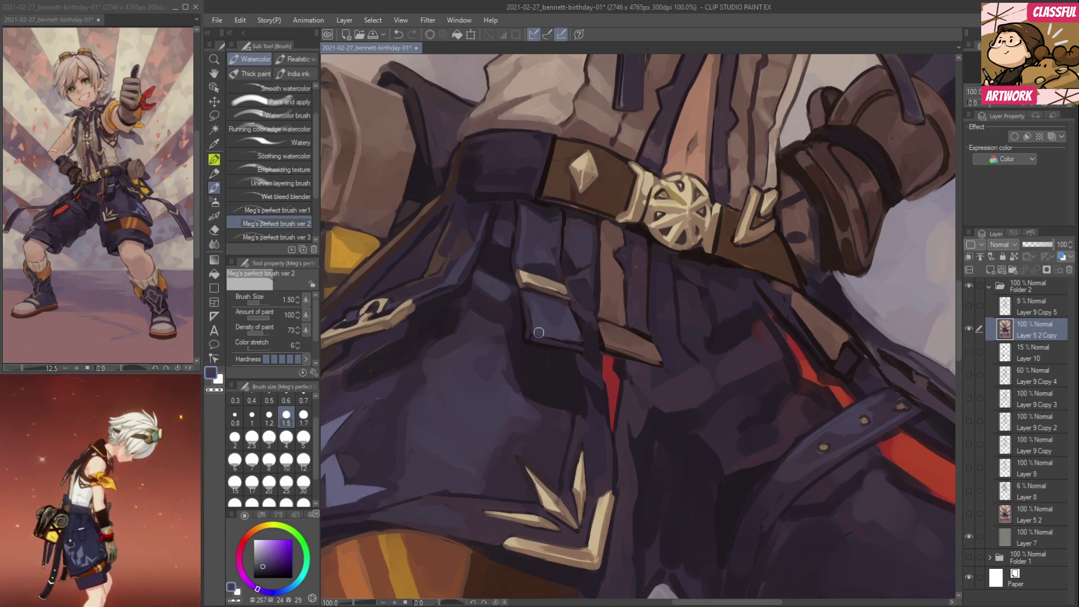
pyautogui.keyDown('alt'); pyautogui.click(575, 348); pyautogui.keyUp('alt')
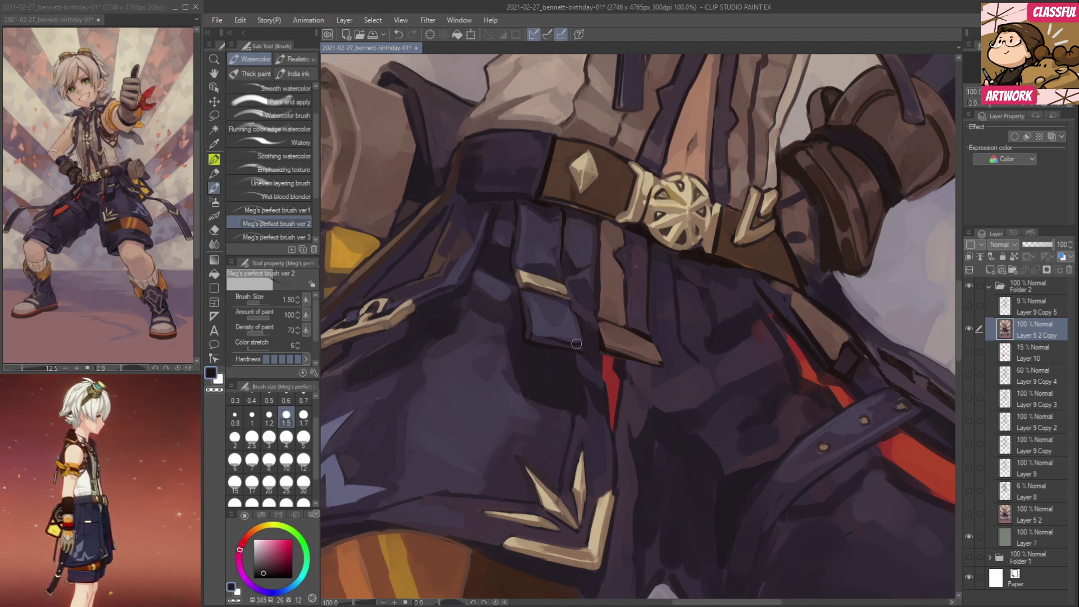
pyautogui.moveTo(570, 312); pyautogui.dragTo(581, 345)
pyautogui.moveTo(651, 445); pyautogui.dragTo(609, 397)
pyautogui.moveTo(677, 398); pyautogui.dragTo(642, 430)
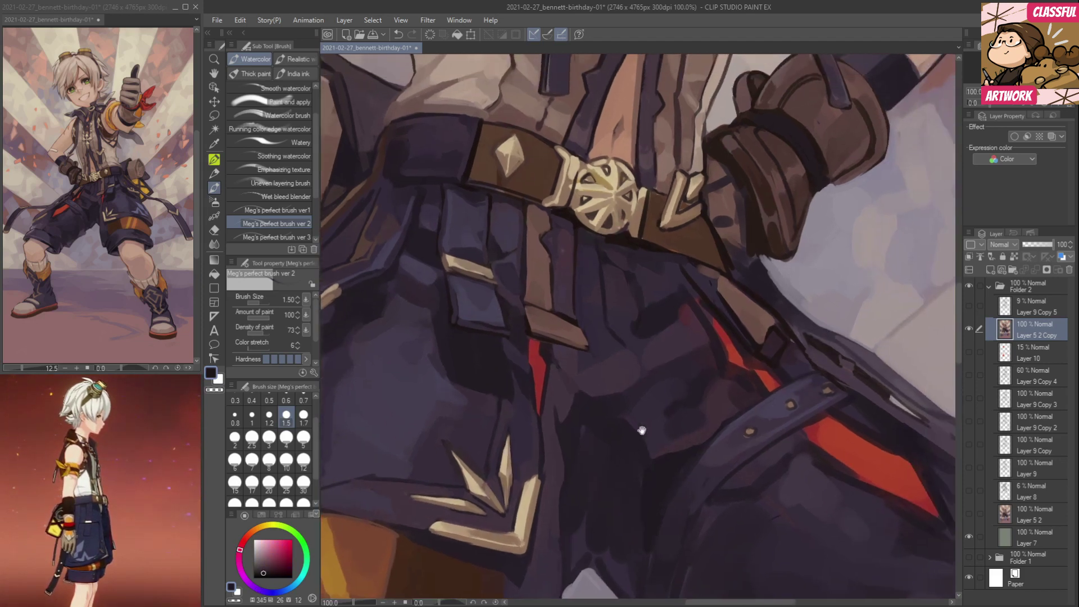
# Clean the fabric around the upper tip of the red stripe beneath the gloved hand with sampled dark purple tones.
pyautogui.keyDown('alt'); pyautogui.click(691, 325); pyautogui.keyUp('alt')
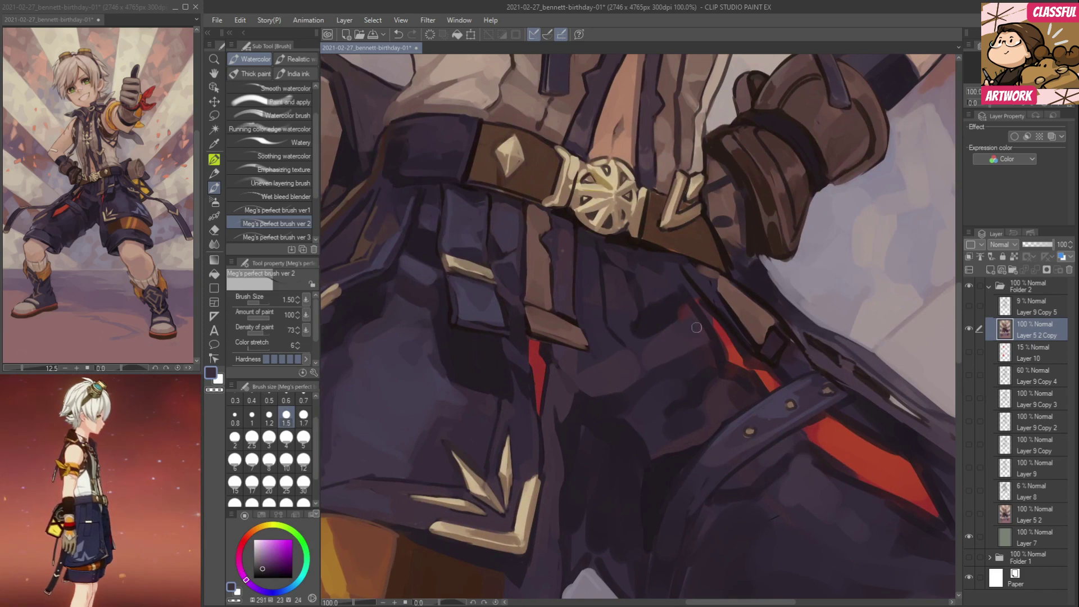
pyautogui.keyDown('alt'); pyautogui.click(683, 308); pyautogui.keyUp('alt')
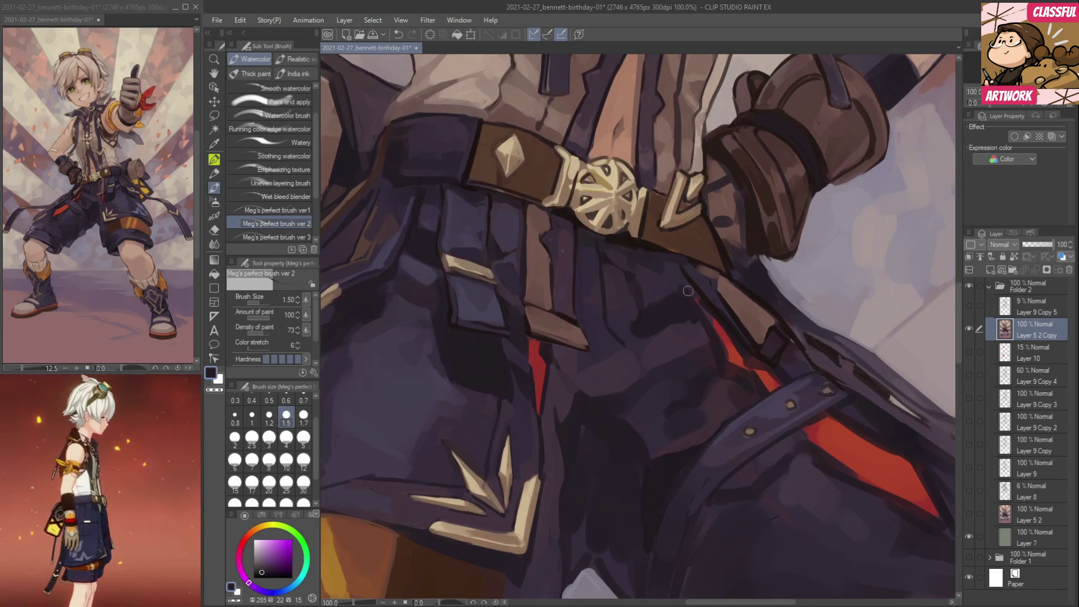
pyautogui.moveTo(743, 315); pyautogui.dragTo(628, 364)
# Rework the brown hanging flap beneath the gloved hand and fill in its folded tip with sampled brown and dark tones.
pyautogui.keyDown('alt'); pyautogui.click(610, 342); pyautogui.keyUp('alt')
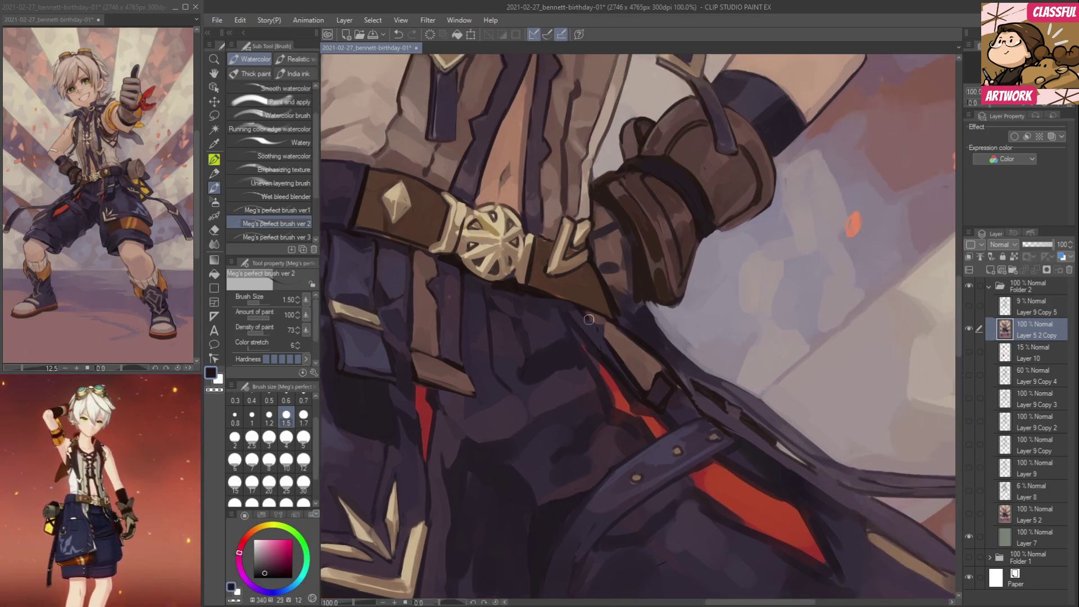
pyautogui.keyDown('alt'); pyautogui.click(605, 336); pyautogui.keyUp('alt')
pyautogui.keyDown('alt'); pyautogui.click(608, 325); pyautogui.keyUp('alt')
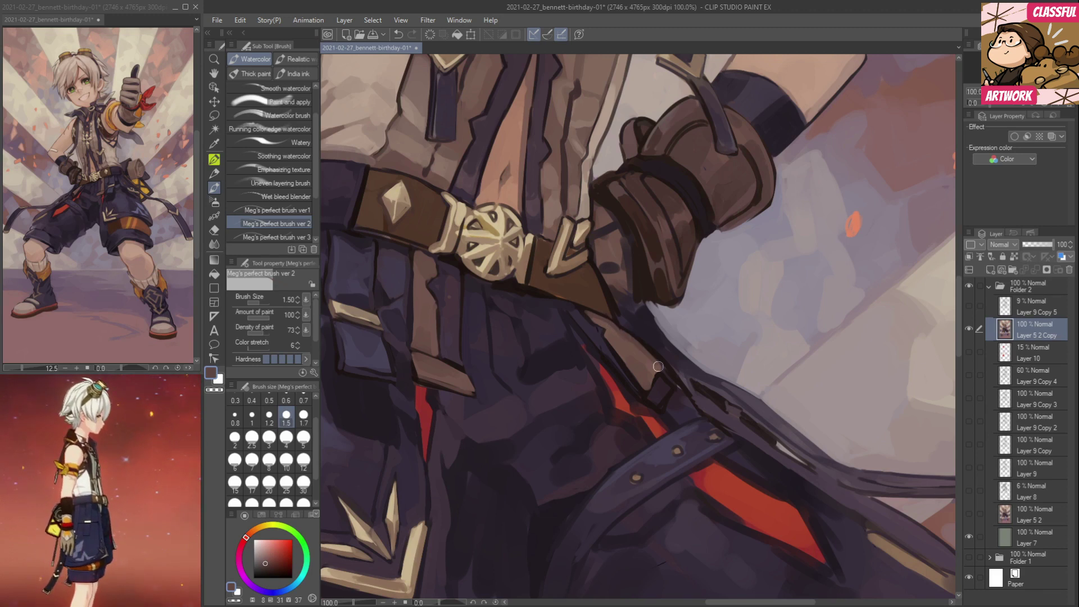
pyautogui.moveTo(617, 350); pyautogui.dragTo(640, 386)
pyautogui.hotkey('ctrl', 'z')
pyautogui.keyDown('alt'); pyautogui.click(608, 345); pyautogui.keyUp('alt')
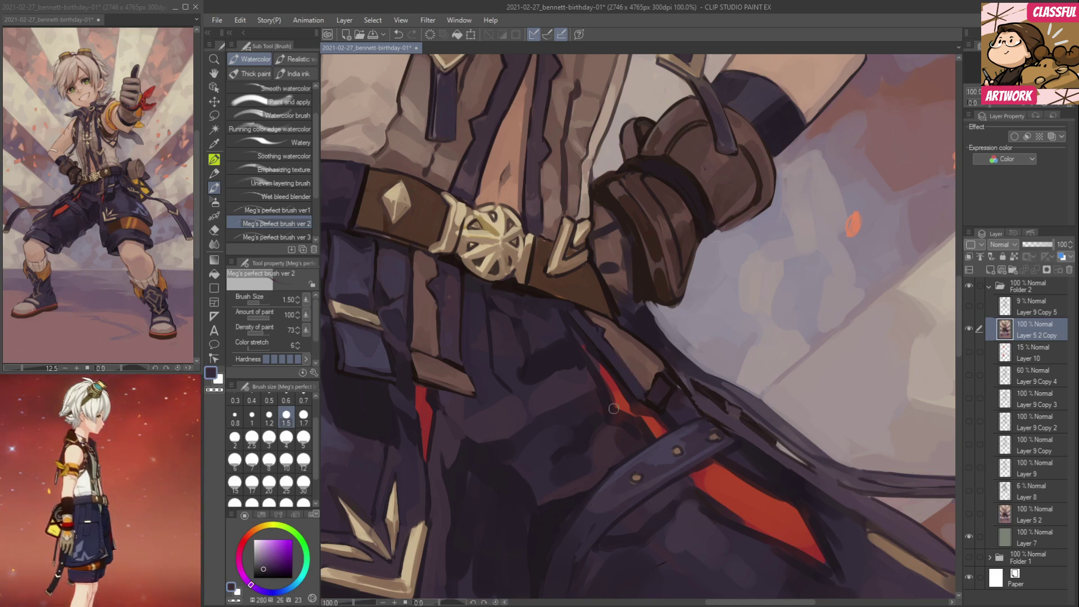
pyautogui.keyDown('alt'); pyautogui.click(651, 371); pyautogui.keyUp('alt')
pyautogui.moveTo(650, 398)
pyautogui.mouseDown()
pyautogui.moveTo(645, 411)
pyautogui.moveTo(659, 388)
pyautogui.moveTo(658, 401)
pyautogui.mouseUp()
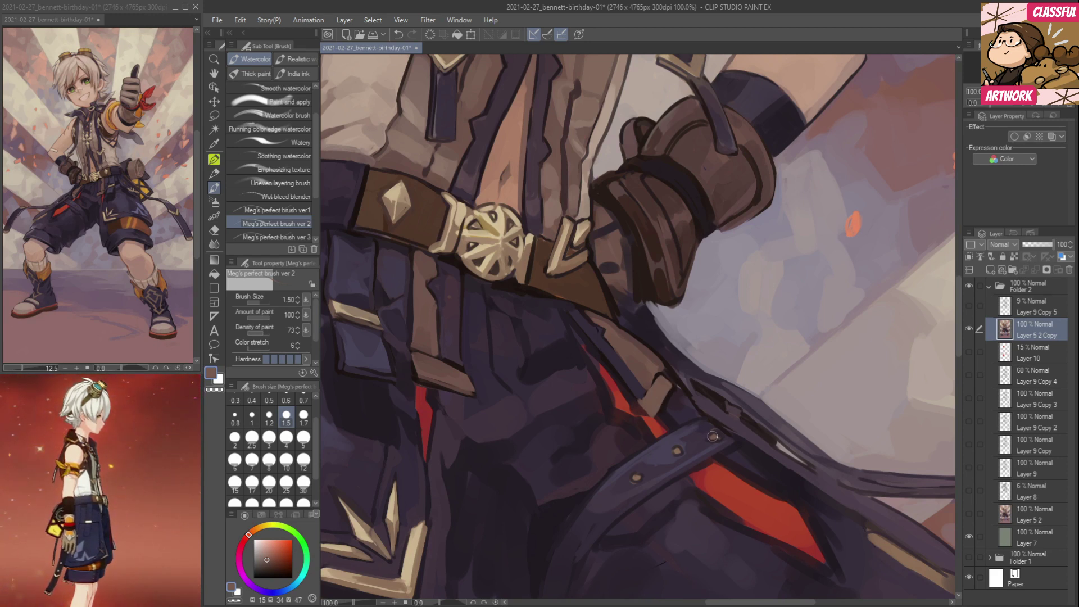
# Enlarge the full-figure preview of the illustration to 25% and frame the torso and shorts.
pyautogui.click(197, 214)
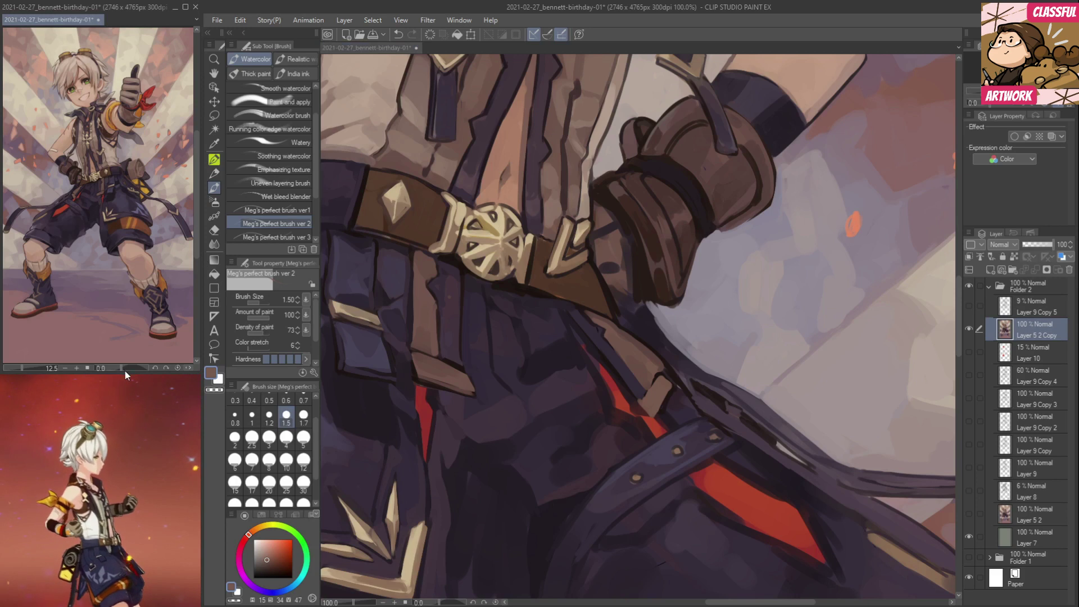
pyautogui.click(76, 368)
pyautogui.moveTo(93, 272); pyautogui.dragTo(166, 420)
pyautogui.moveTo(147, 348); pyautogui.dragTo(185, 293)
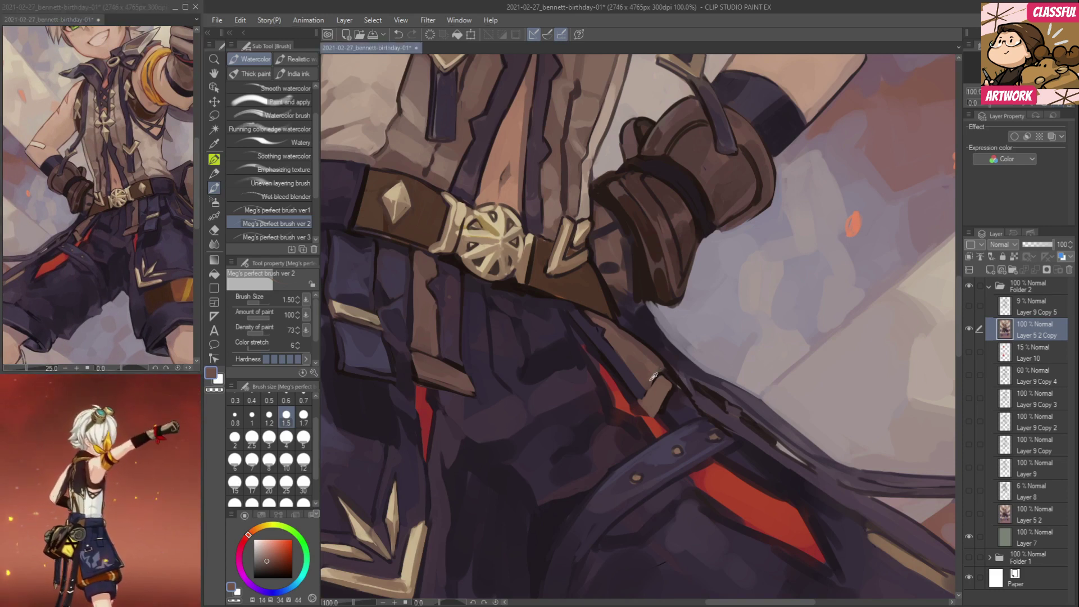
# Refine the shading and dark outline of the brown flap's folded tip with sampled brown and near-black tones.
pyautogui.keyDown('alt'); pyautogui.click(658, 365); pyautogui.keyUp('alt')
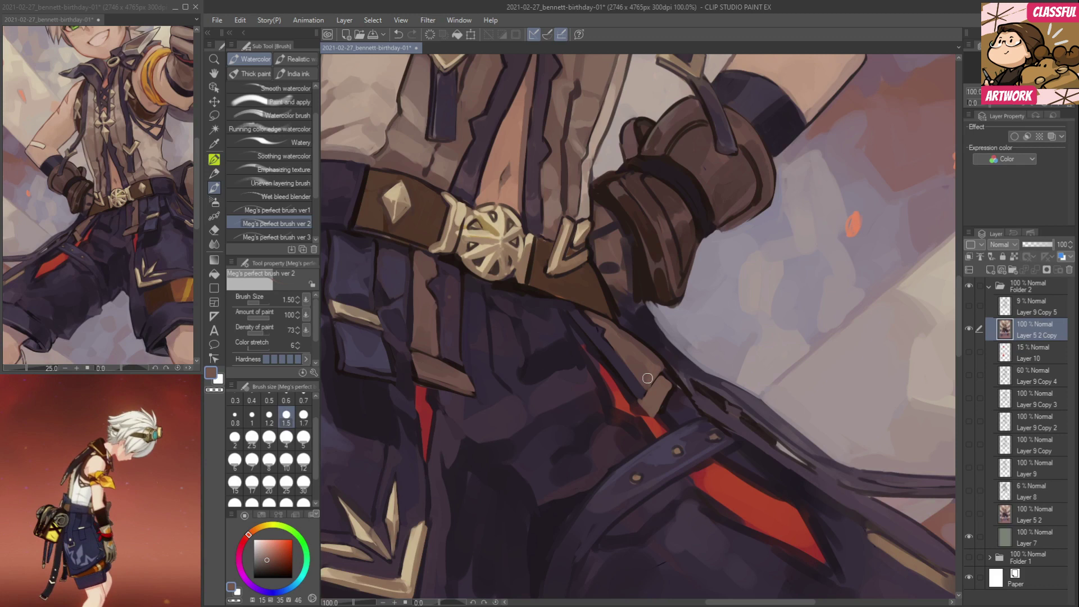
pyautogui.keyDown('alt'); pyautogui.click(664, 365); pyautogui.keyUp('alt')
pyautogui.moveTo(664, 379); pyautogui.dragTo(671, 389)
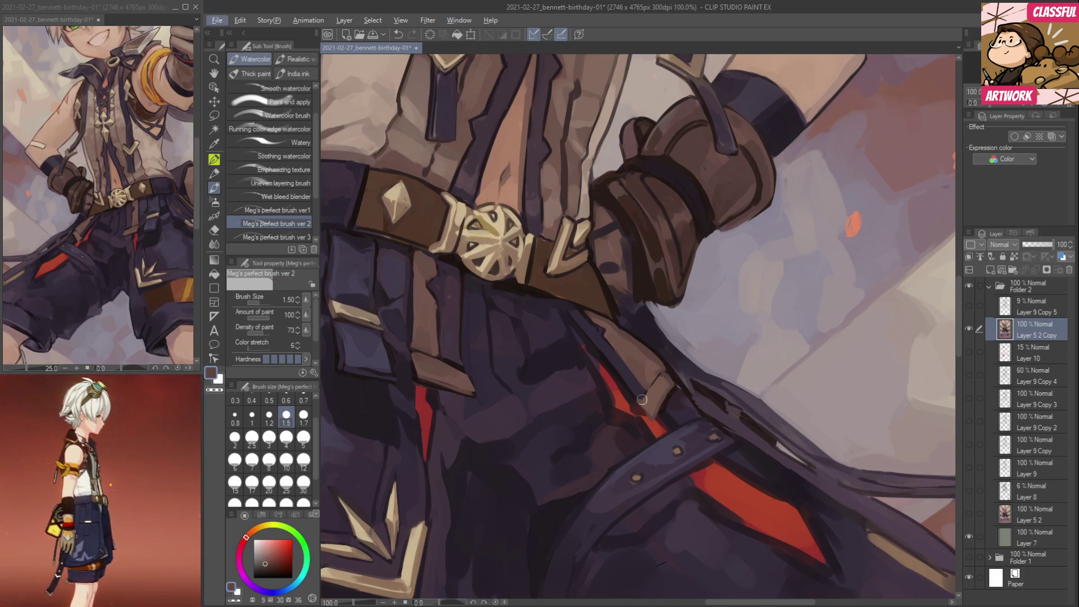
pyautogui.keyDown('alt'); pyautogui.click(644, 404); pyautogui.keyUp('alt')
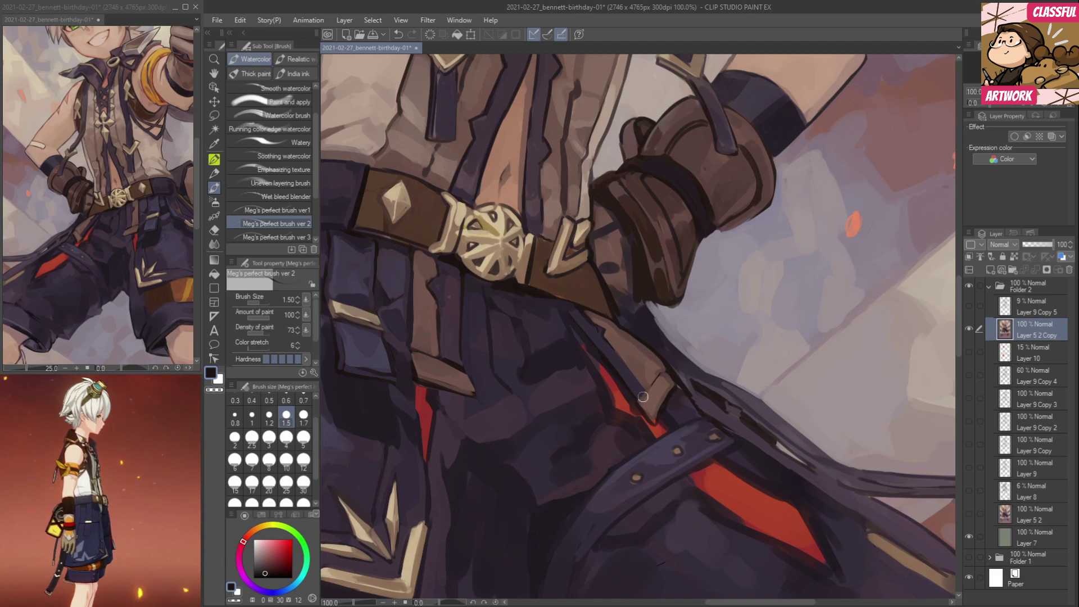
pyautogui.keyDown('alt'); pyautogui.click(653, 414); pyautogui.keyUp('alt')
# Clean up the dark lines around the studded strap's upper end and the adjoining side strap with sampled purple and near-black tones.
pyautogui.moveTo(682, 430); pyautogui.dragTo(620, 402)
pyautogui.keyDown('alt'); pyautogui.click(640, 371); pyautogui.keyUp('alt')
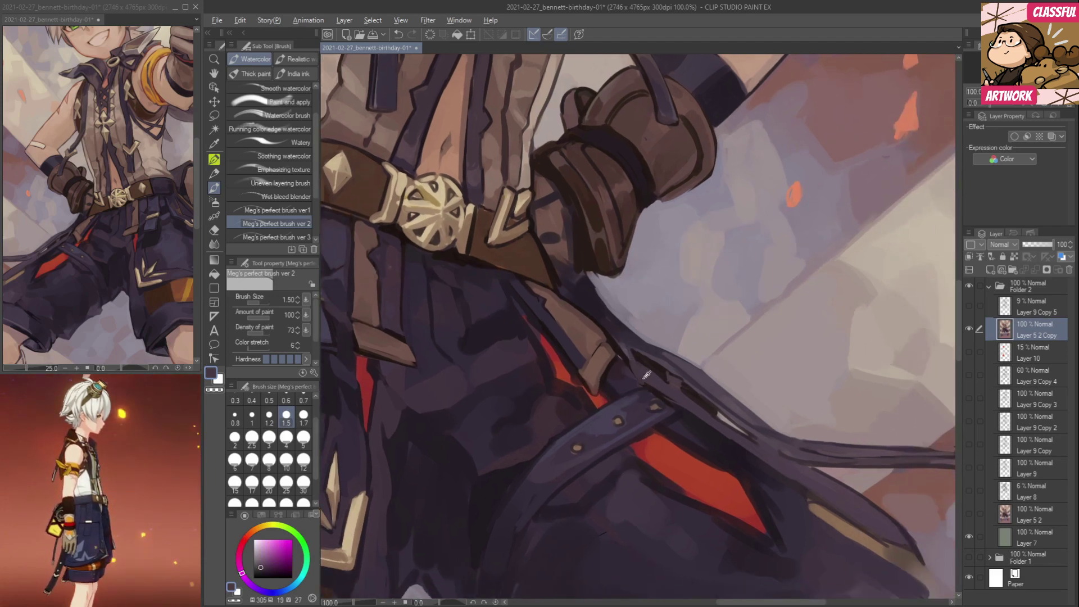
pyautogui.keyDown('alt'); pyautogui.click(629, 362); pyautogui.keyUp('alt')
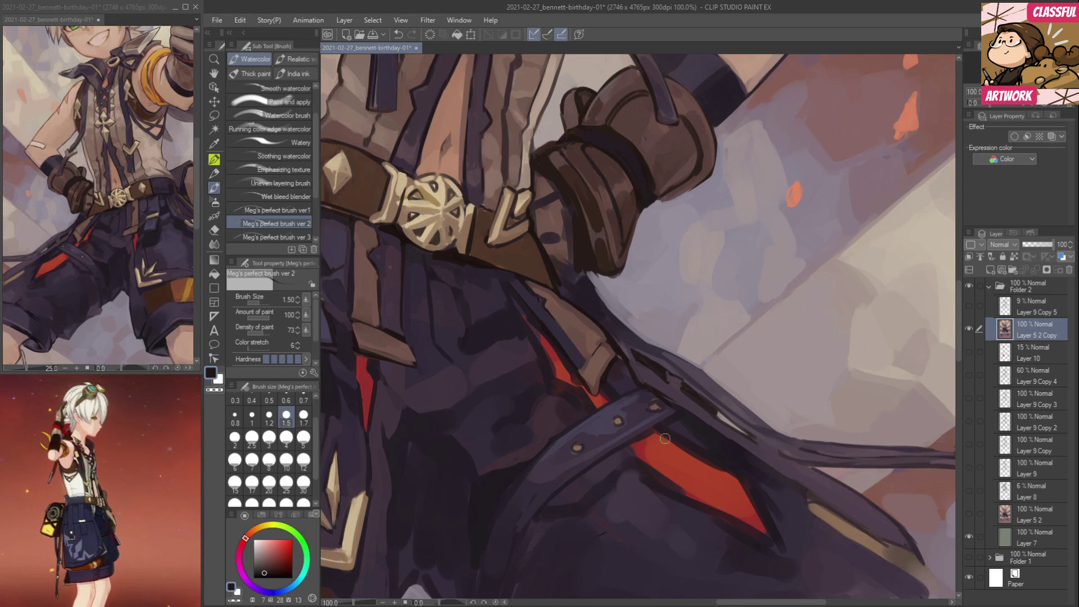
pyautogui.keyDown('alt'); pyautogui.click(659, 401); pyautogui.keyUp('alt')
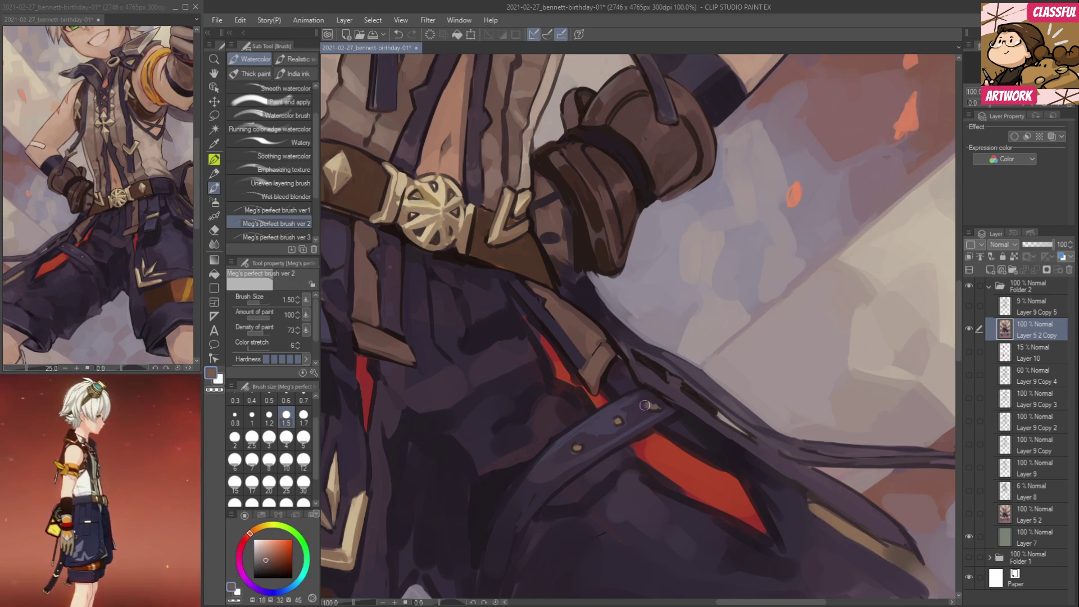
pyautogui.moveTo(652, 397)
pyautogui.mouseDown()
pyautogui.moveTo(678, 405)
pyautogui.moveTo(678, 355)
pyautogui.mouseUp()
# Repaint the dark fabric folds beside the red stripe above the studded strap with sampled deep purple tones.
pyautogui.keyDown('alt'); pyautogui.click(651, 385); pyautogui.keyUp('alt')
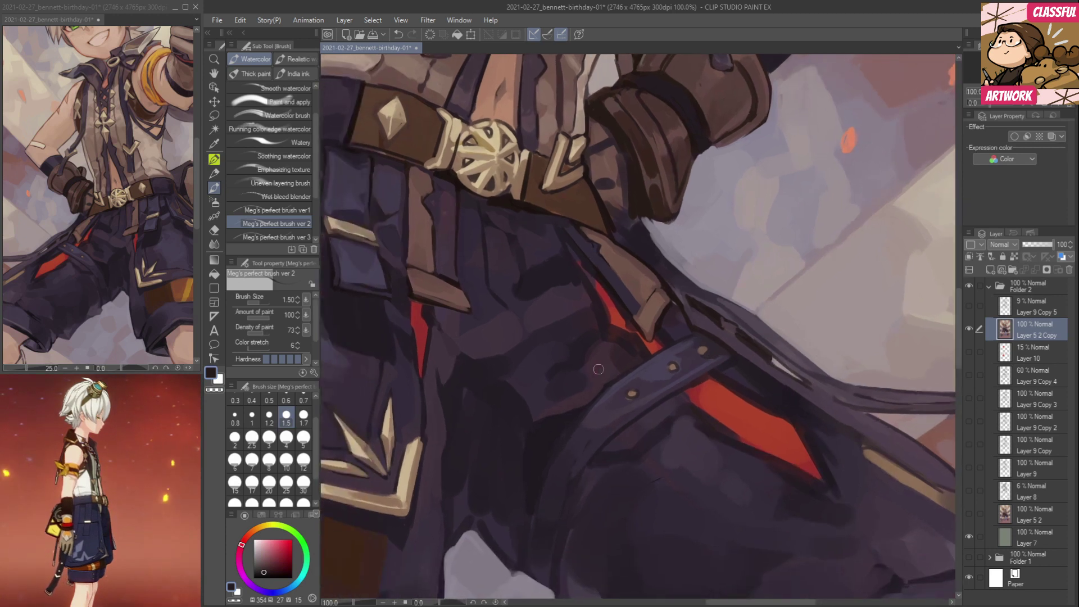
pyautogui.keyDown('alt'); pyautogui.click(609, 345); pyautogui.keyUp('alt')
pyautogui.keyDown('alt'); pyautogui.click(601, 341); pyautogui.keyUp('alt')
pyautogui.keyDown('alt'); pyautogui.click(595, 298); pyautogui.keyUp('alt')
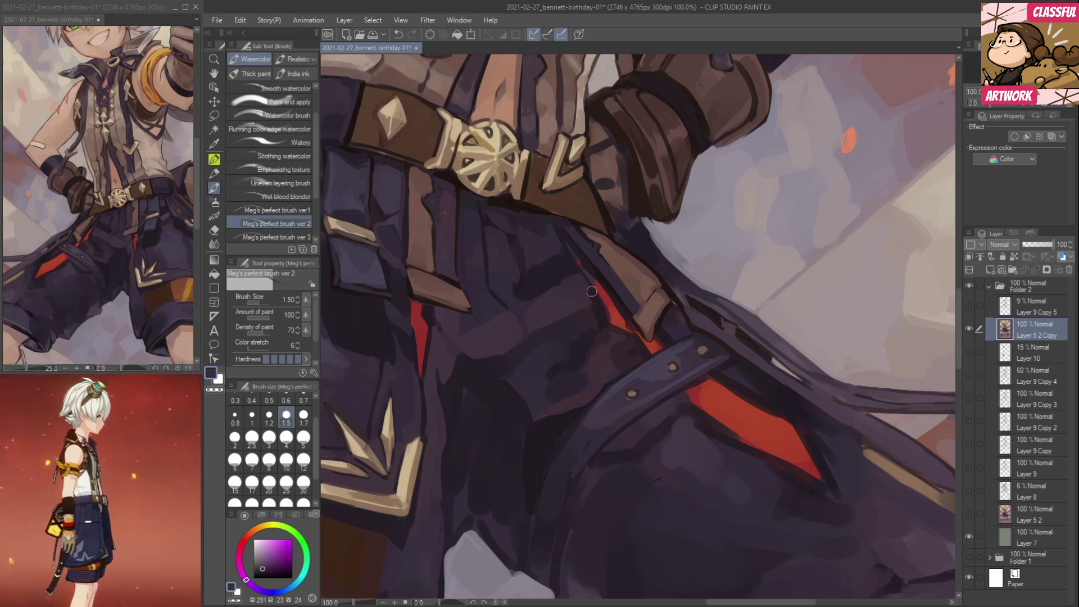
pyautogui.keyDown('alt'); pyautogui.click(606, 314); pyautogui.keyUp('alt')
# Sharpen the upper point and edges of the red stripe above the studded strap with sampled colors.
pyautogui.moveTo(579, 262)
pyautogui.mouseDown()
pyautogui.moveTo(606, 314)
pyautogui.moveTo(657, 347)
pyautogui.moveTo(712, 437)
pyautogui.mouseUp()
pyautogui.keyDown('alt'); pyautogui.click(619, 297); pyautogui.keyUp('alt')
pyautogui.keyDown('alt'); pyautogui.click(631, 327); pyautogui.keyUp('alt')
pyautogui.moveTo(597, 353); pyautogui.dragTo(617, 380)
pyautogui.moveTo(692, 469)
pyautogui.mouseDown()
pyautogui.moveTo(690, 440)
pyautogui.moveTo(746, 393)
pyautogui.mouseUp()
# Tidy the dark fabric edge running from the narrow red stripe down to the gold corner trim with sampled dark purple.
pyautogui.moveTo(490, 329)
pyautogui.mouseDown()
pyautogui.moveTo(496, 419)
pyautogui.moveTo(484, 329)
pyautogui.mouseUp()
pyautogui.keyDown('alt'); pyautogui.click(493, 393); pyautogui.keyUp('alt')
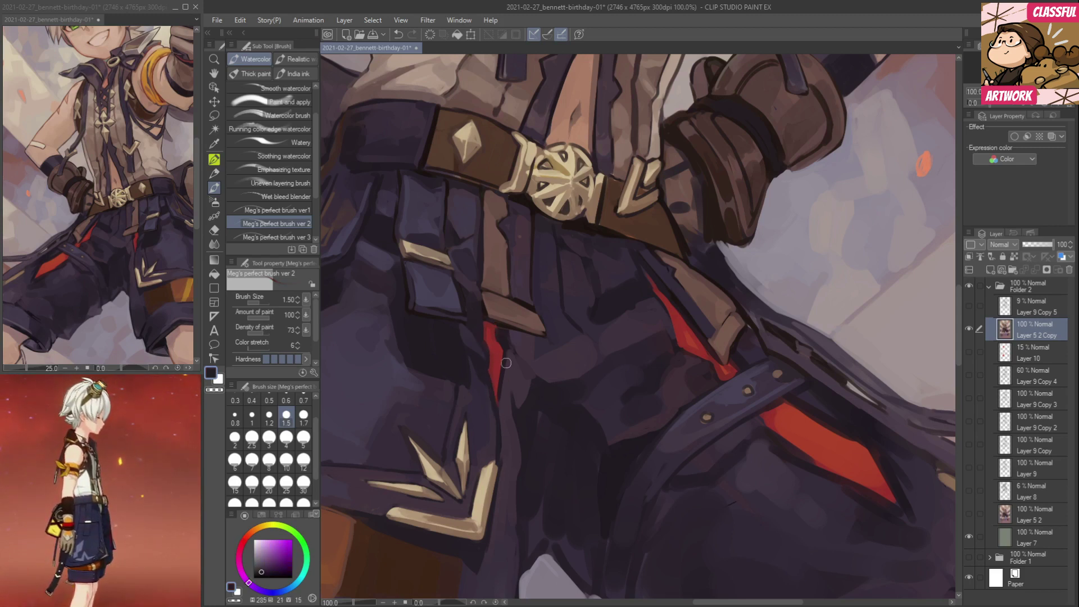
pyautogui.moveTo(549, 468)
pyautogui.mouseDown()
pyautogui.moveTo(568, 332)
pyautogui.moveTo(653, 257)
pyautogui.mouseUp()
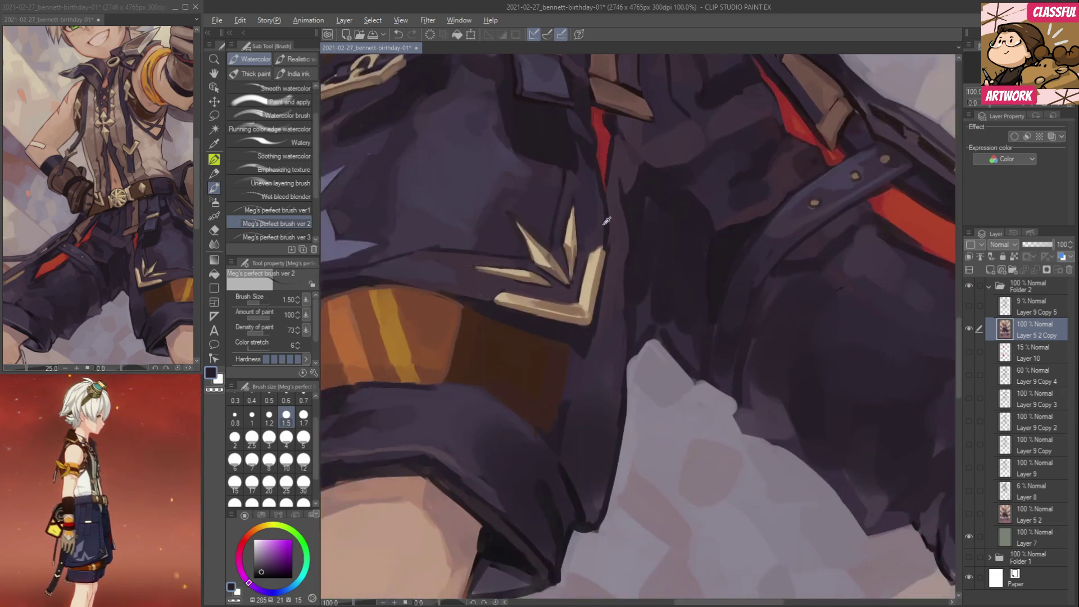
pyautogui.keyDown('alt'); pyautogui.click(612, 249); pyautogui.keyUp('alt')
# Rework the shadowed end of the orange thigh band and the dark fabric beside it with sampled purple and dark brown tones.
pyautogui.keyDown('alt'); pyautogui.click(595, 413); pyautogui.keyUp('alt')
pyautogui.moveTo(566, 414); pyautogui.dragTo(561, 451)
pyautogui.keyDown('alt'); pyautogui.click(575, 335); pyautogui.keyUp('alt')
pyautogui.moveTo(568, 349)
pyautogui.mouseDown()
pyautogui.moveTo(564, 395)
pyautogui.moveTo(654, 350)
pyautogui.mouseUp()
pyautogui.keyDown('alt'); pyautogui.click(600, 356); pyautogui.keyUp('alt')
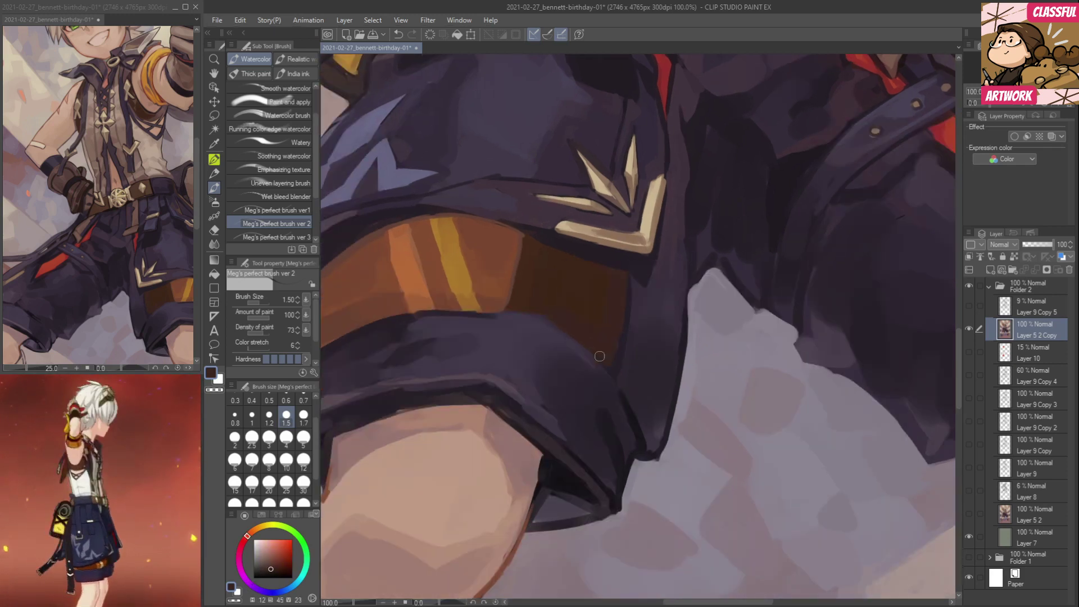
pyautogui.moveTo(632, 278); pyautogui.dragTo(651, 313)
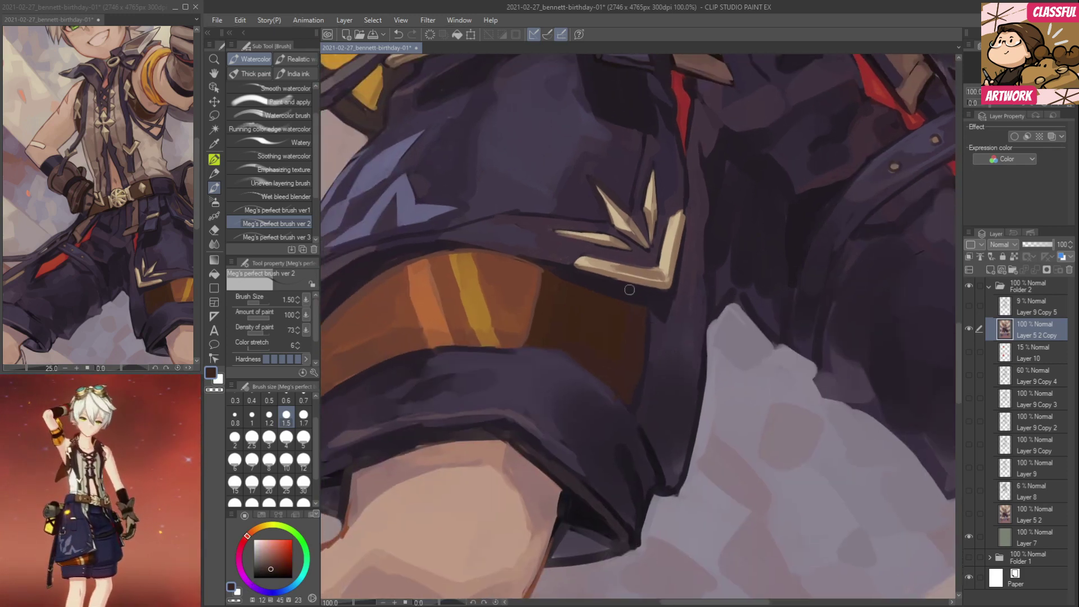
# Clean the shadow edge beneath the gold corner trim and along the orange band's upper border with sampled dark brown tones.
pyautogui.keyDown('alt'); pyautogui.click(636, 294); pyautogui.keyUp('alt')
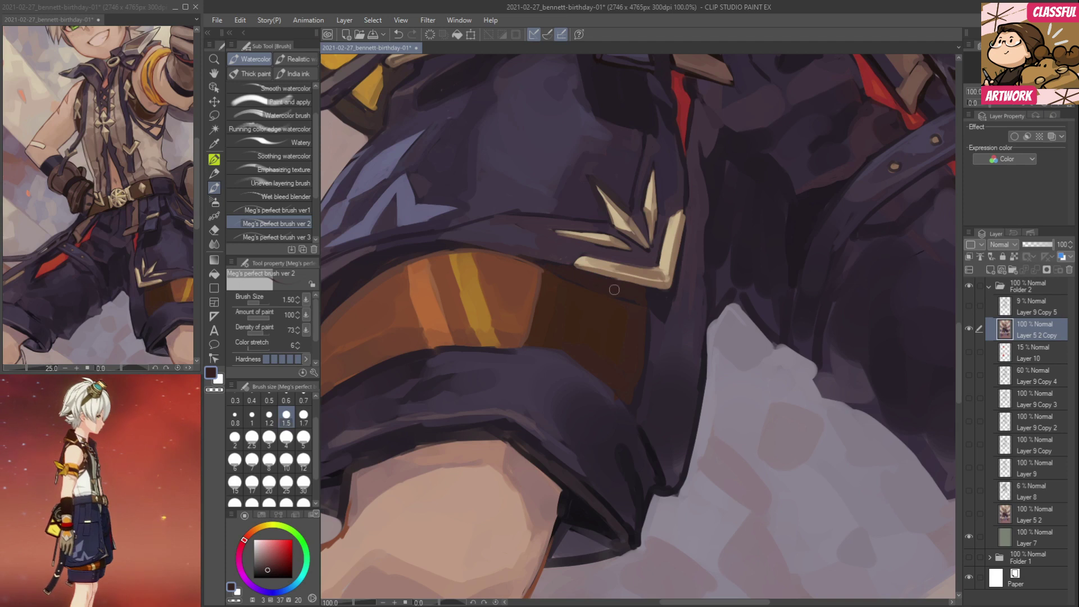
pyautogui.moveTo(638, 329); pyautogui.dragTo(703, 301)
pyautogui.keyDown('alt'); pyautogui.click(589, 230); pyautogui.keyUp('alt')
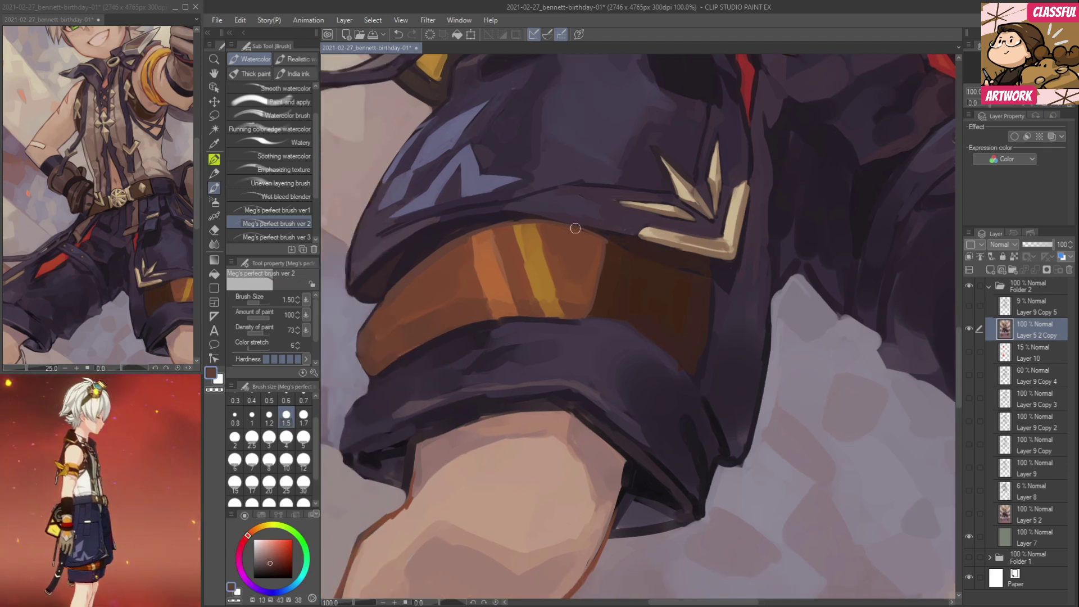
pyautogui.keyDown('alt'); pyautogui.click(621, 236); pyautogui.keyUp('alt')
pyautogui.moveTo(610, 346); pyautogui.dragTo(674, 289)
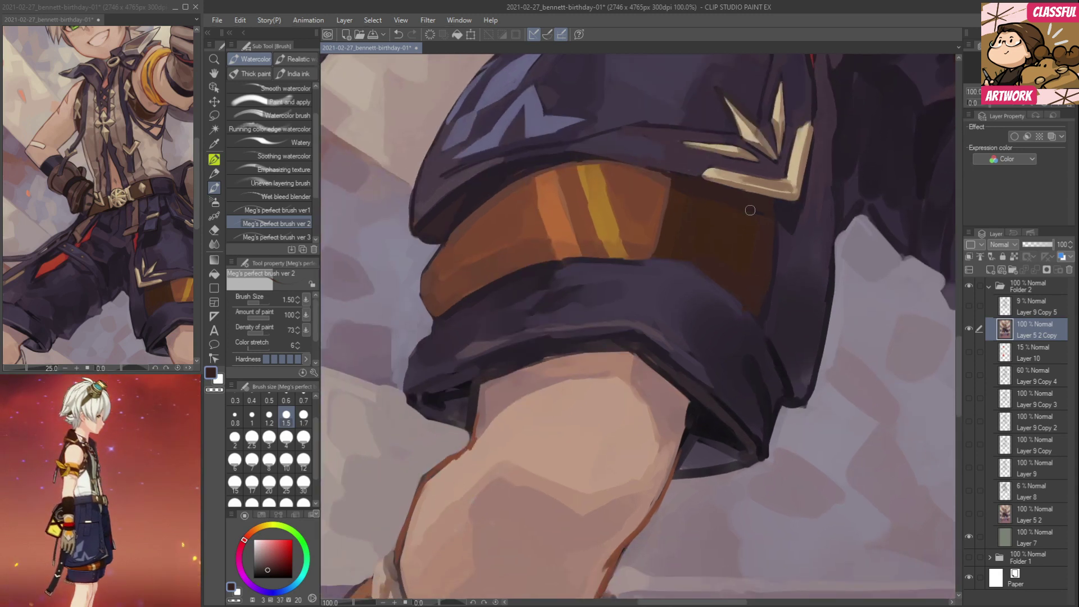
pyautogui.moveTo(754, 295); pyautogui.dragTo(758, 261)
# Refine the outer end and lower border of the orange thigh band with sampled reddish-brown tones.
pyautogui.keyDown('alt'); pyautogui.click(541, 199); pyautogui.keyUp('alt')
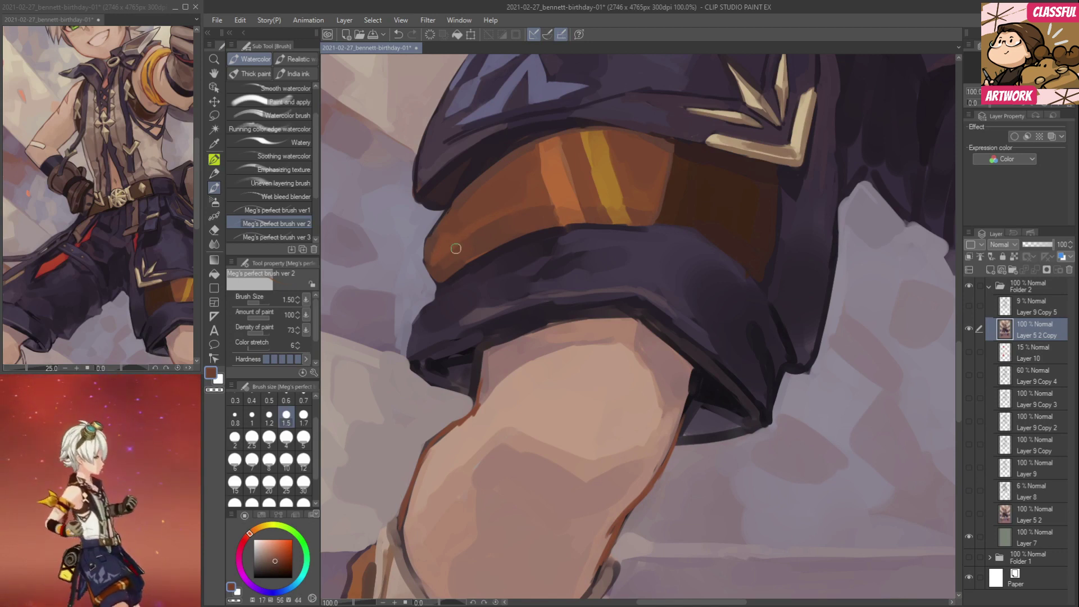
pyautogui.keyDown('alt'); pyautogui.click(453, 268); pyautogui.keyUp('alt')
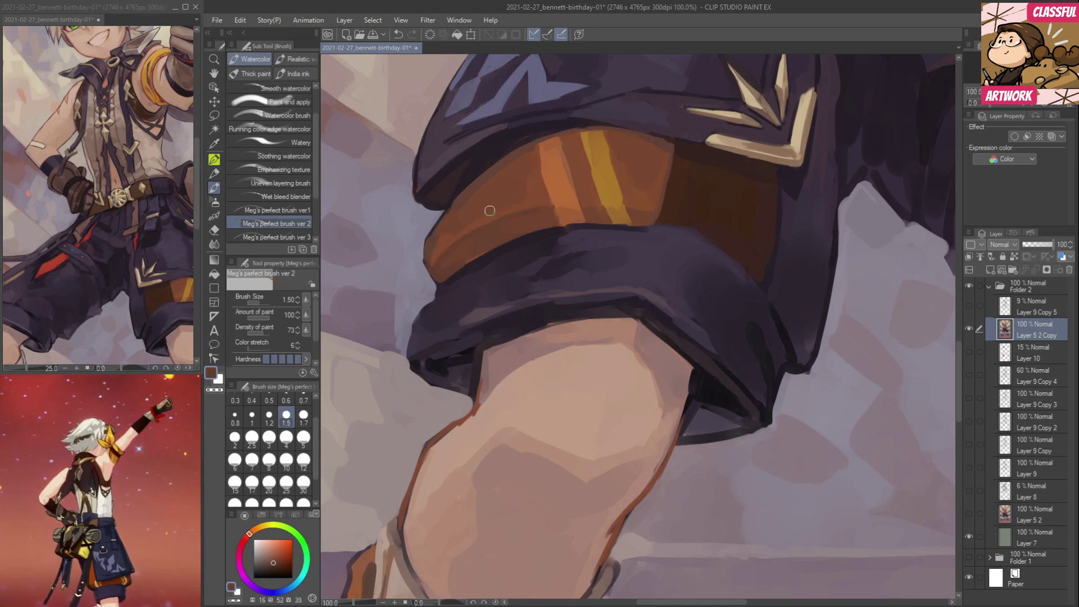
pyautogui.keyDown('alt'); pyautogui.click(426, 243); pyautogui.keyUp('alt')
pyautogui.moveTo(448, 304); pyautogui.dragTo(509, 252)
# Clean the outer corner of the shorts' rolled cuff with sampled dark purple and grey-purple background tones.
pyautogui.keyDown('alt'); pyautogui.click(505, 205); pyautogui.keyUp('alt')
pyautogui.keyDown('alt'); pyautogui.click(478, 234); pyautogui.keyUp('alt')
pyautogui.moveTo(488, 213); pyautogui.dragTo(461, 254)
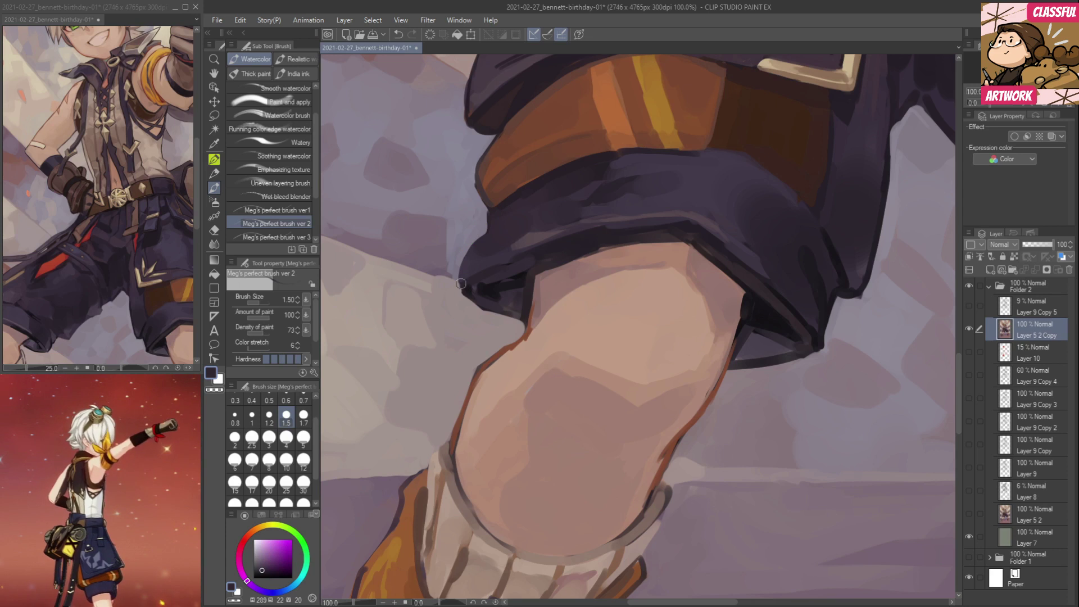
pyautogui.moveTo(458, 278); pyautogui.dragTo(468, 242)
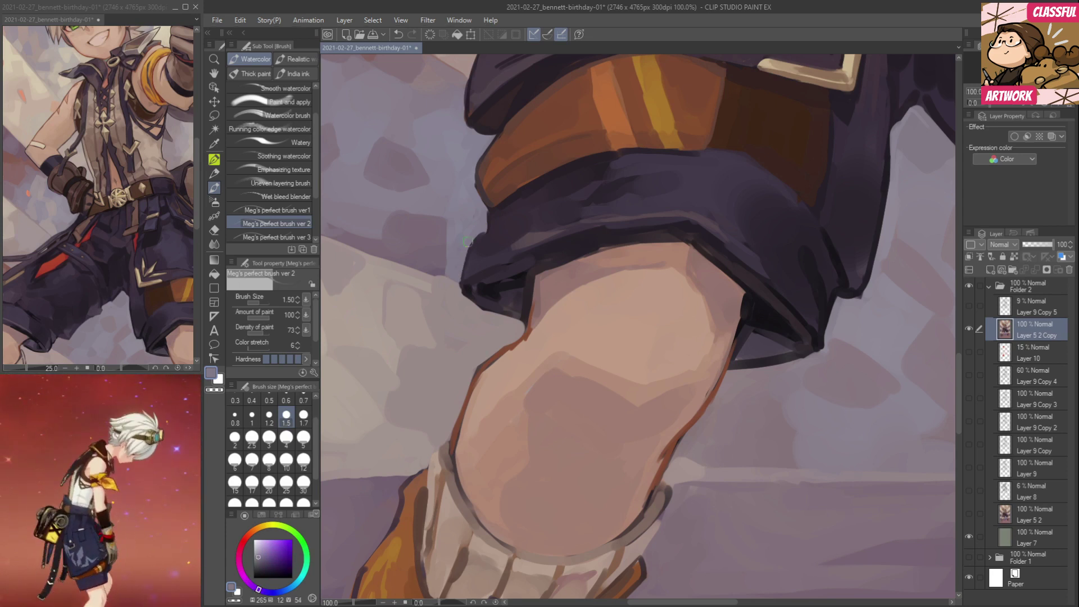
pyautogui.moveTo(481, 362); pyautogui.dragTo(445, 285)
pyautogui.keyDown('alt'); pyautogui.click(475, 218); pyautogui.keyUp('alt')
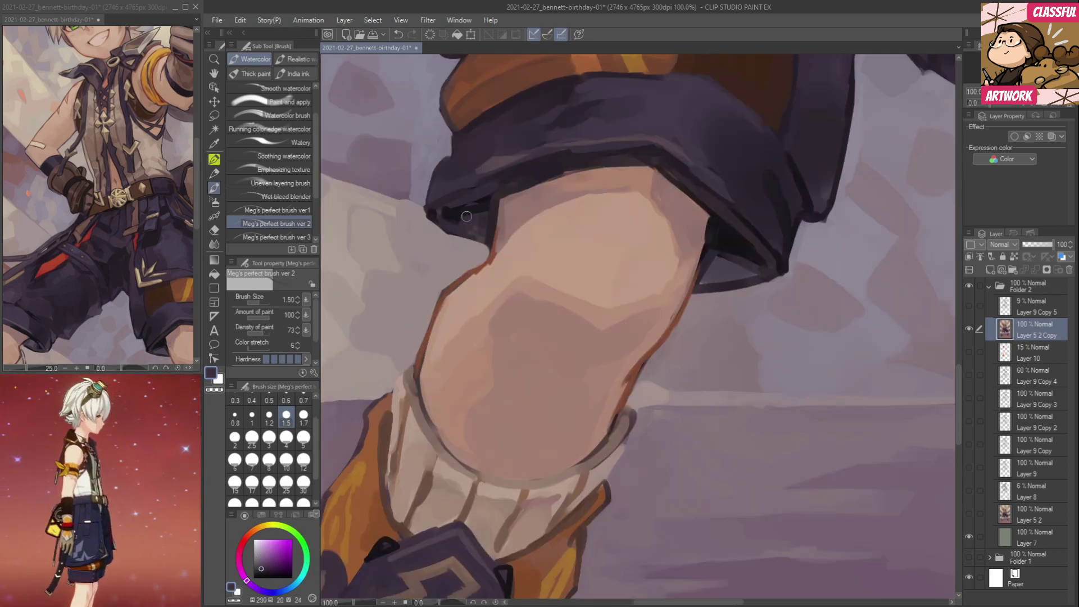
# Redraw the sock rim's end at the right side of the calf with a sampled dark tone.
pyautogui.keyDown('alt'); pyautogui.click(629, 421); pyautogui.keyUp('alt')
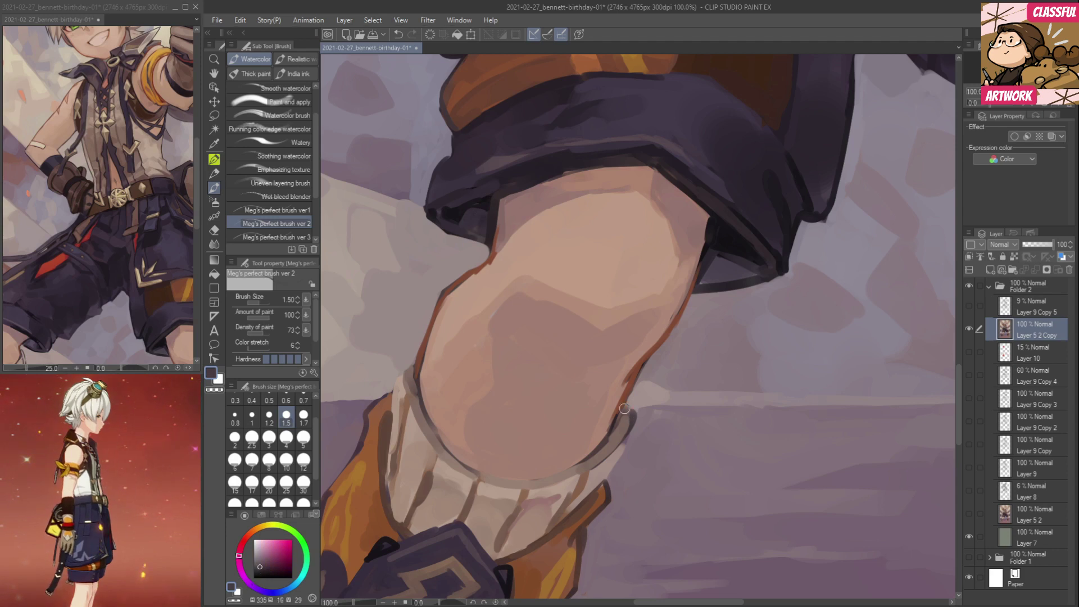
pyautogui.keyDown('alt'); pyautogui.click(627, 424); pyautogui.keyUp('alt')
pyautogui.moveTo(622, 414); pyautogui.dragTo(601, 445)
pyautogui.keyDown('alt'); pyautogui.click(618, 417); pyautogui.keyUp('alt')
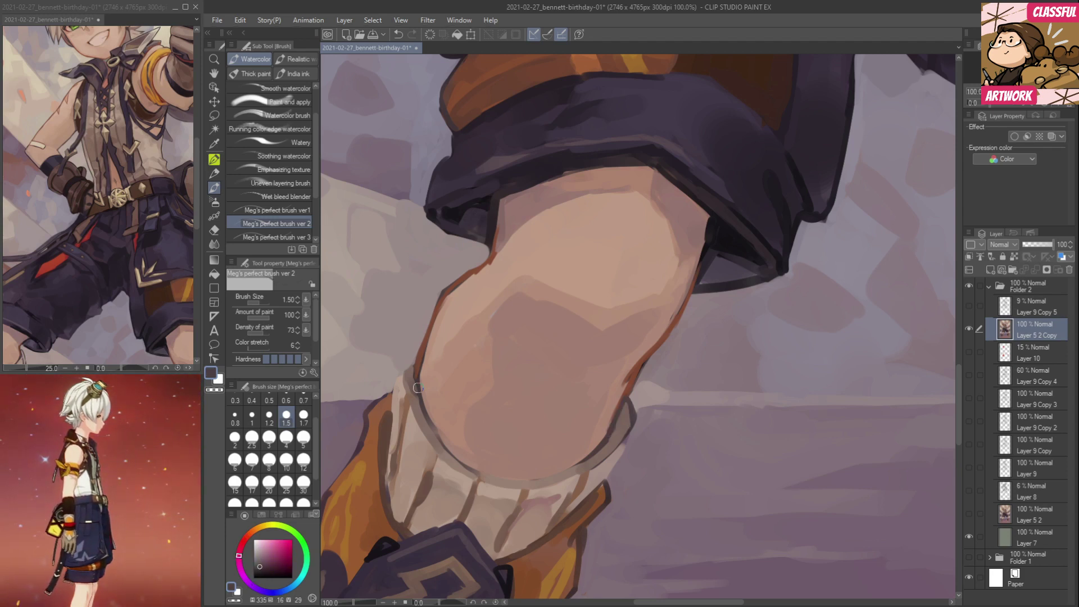
# Outline the raised left end of the cream sock rim with sampled brown and dark purple tones.
pyautogui.keyDown('alt'); pyautogui.click(419, 366); pyautogui.keyUp('alt')
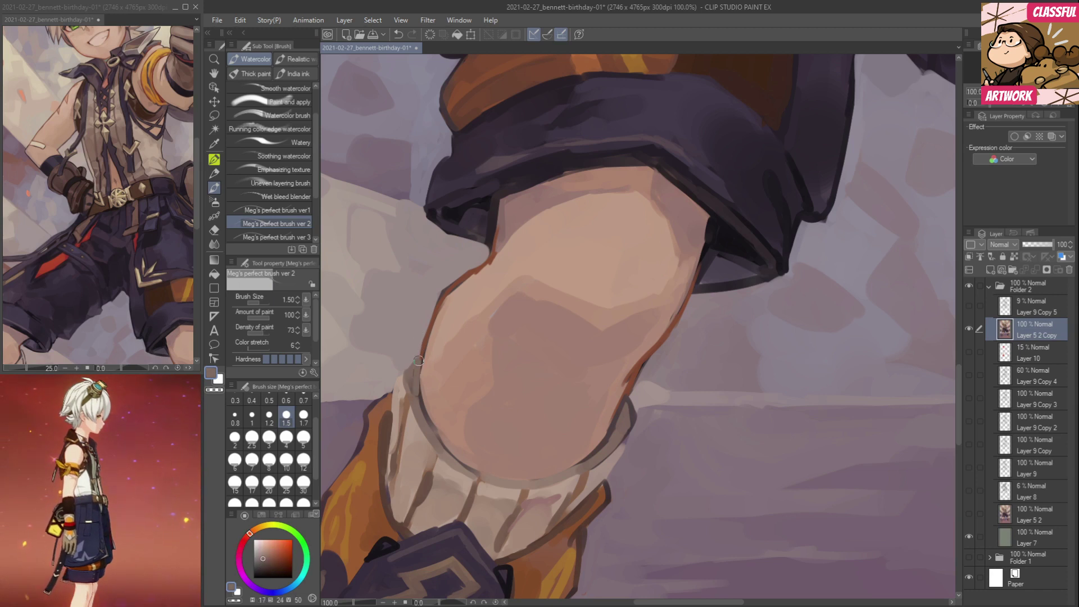
pyautogui.keyDown('alt'); pyautogui.click(593, 409); pyautogui.keyUp('alt')
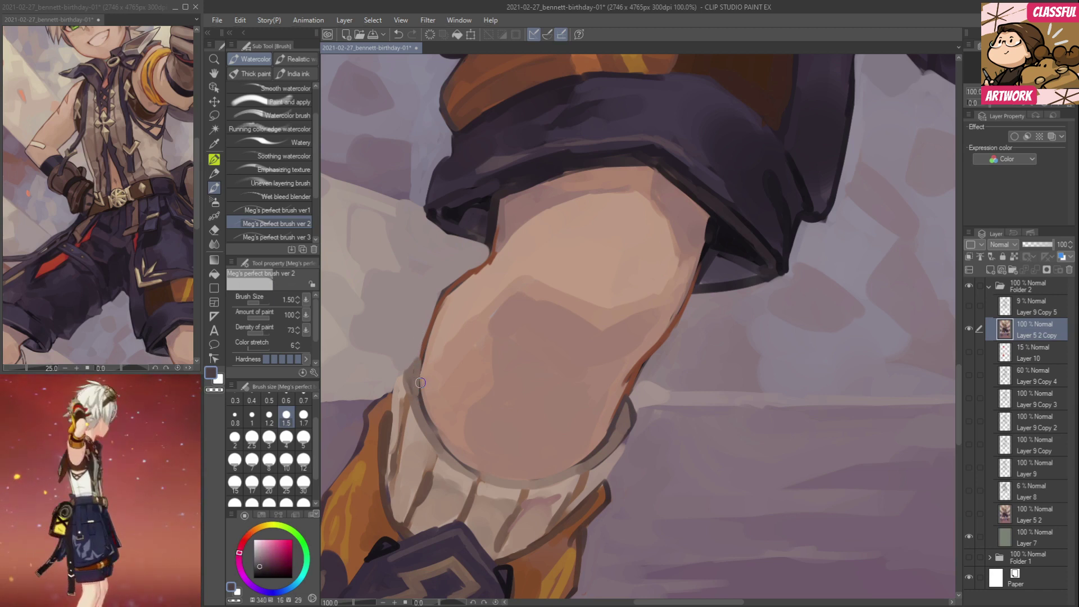
pyautogui.moveTo(393, 402); pyautogui.dragTo(419, 357)
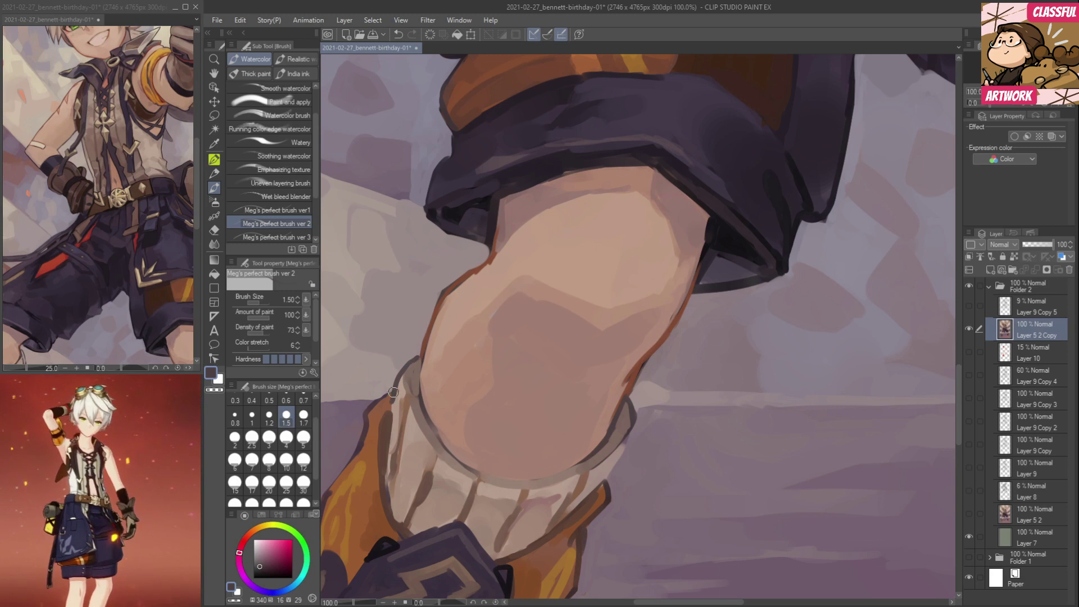
pyautogui.keyDown('alt'); pyautogui.click(394, 392); pyautogui.keyUp('alt')
pyautogui.moveTo(403, 396); pyautogui.dragTo(408, 366)
# Rework the inner edge of the sock rim along the left side of the calf with sampled colors.
pyautogui.keyDown('alt'); pyautogui.click(409, 405); pyautogui.keyUp('alt')
pyautogui.keyDown('alt'); pyautogui.click(410, 390); pyautogui.keyUp('alt')
pyautogui.moveTo(410, 384); pyautogui.dragTo(439, 434)
pyautogui.keyDown('alt'); pyautogui.click(448, 434); pyautogui.keyUp('alt')
pyautogui.keyDown('alt'); pyautogui.click(419, 387); pyautogui.keyUp('alt')
pyautogui.moveTo(419, 377); pyautogui.dragTo(428, 418)
# Define the lower curve of the sock rim beneath the calf with a sampled tone.
pyautogui.moveTo(493, 477)
pyautogui.mouseDown()
pyautogui.moveTo(536, 482)
pyautogui.moveTo(508, 479)
pyautogui.moveTo(595, 451)
pyautogui.mouseUp()
pyautogui.keyDown('alt'); pyautogui.click(506, 470); pyautogui.keyUp('alt')
pyautogui.moveTo(509, 476)
pyautogui.mouseDown()
pyautogui.moveTo(579, 460)
pyautogui.moveTo(686, 361)
pyautogui.moveTo(690, 321)
pyautogui.mouseUp()
pyautogui.moveTo(624, 422); pyautogui.dragTo(661, 362)
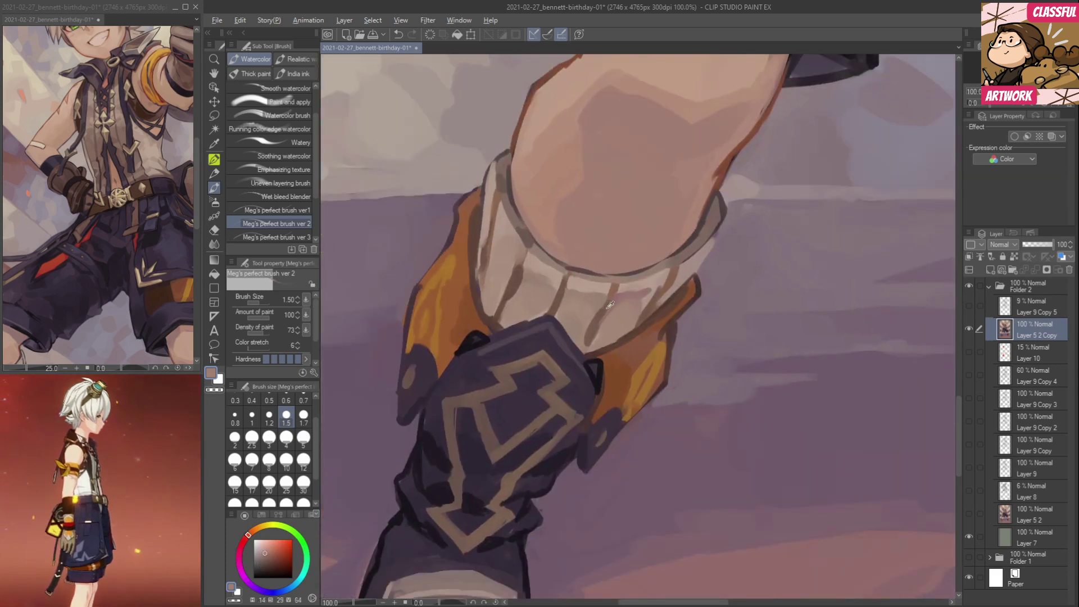
# Tidy the brown rib lines and cream folds on the right half of the sock with sampled tones.
pyautogui.keyDown('alt'); pyautogui.click(595, 301); pyautogui.keyUp('alt')
pyautogui.moveTo(617, 300); pyautogui.dragTo(597, 339)
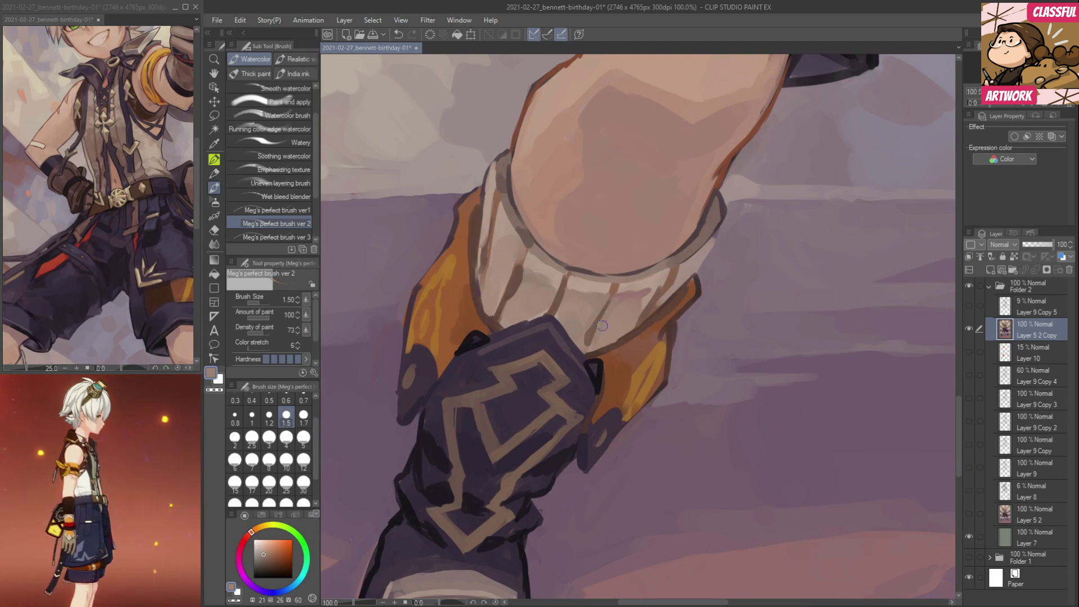
pyautogui.keyDown('alt'); pyautogui.click(658, 286); pyautogui.keyUp('alt')
pyautogui.keyDown('alt'); pyautogui.click(676, 283); pyautogui.keyUp('alt')
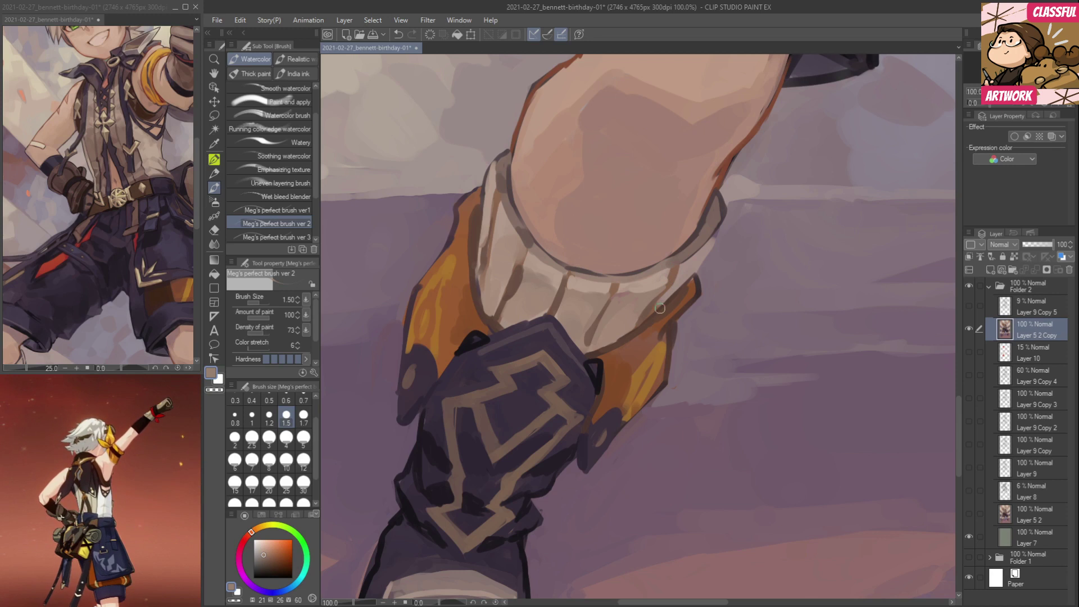
pyautogui.keyDown('alt'); pyautogui.click(713, 235); pyautogui.keyUp('alt')
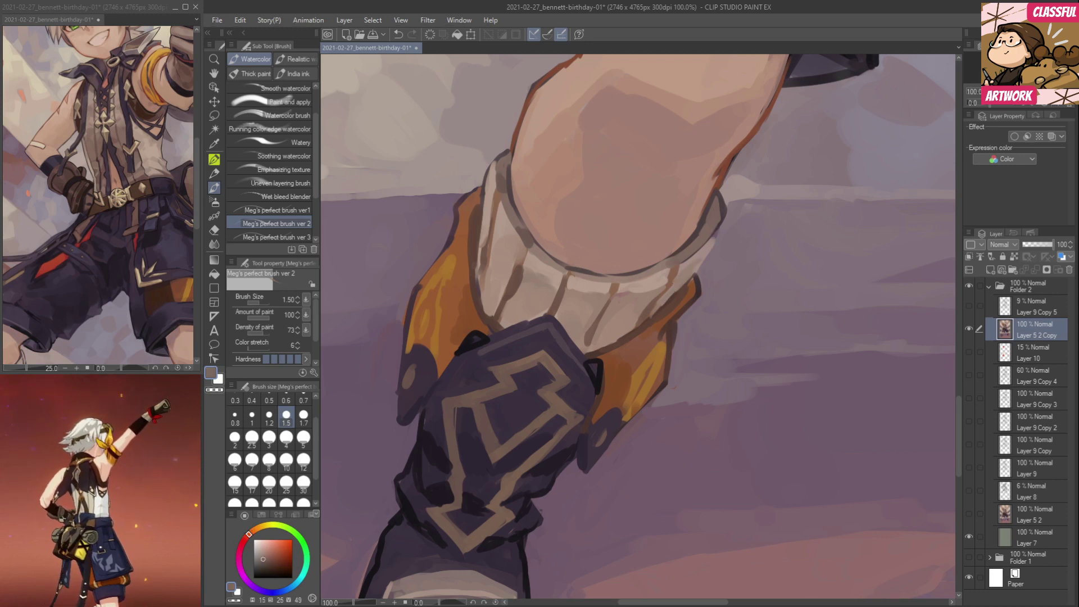
# Darken the sock's right outer edge down to the orange boot flap with sampled dark tones.
pyautogui.keyDown('alt'); pyautogui.click(726, 214); pyautogui.keyUp('alt')
pyautogui.moveTo(726, 213)
pyautogui.mouseDown()
pyautogui.moveTo(671, 300)
pyautogui.moveTo(698, 264)
pyautogui.moveTo(658, 300)
pyautogui.moveTo(710, 252)
pyautogui.moveTo(658, 309)
pyautogui.mouseUp()
pyautogui.keyDown('alt'); pyautogui.click(663, 308); pyautogui.keyUp('alt')
pyautogui.keyDown('alt'); pyautogui.click(708, 253); pyautogui.keyUp('alt')
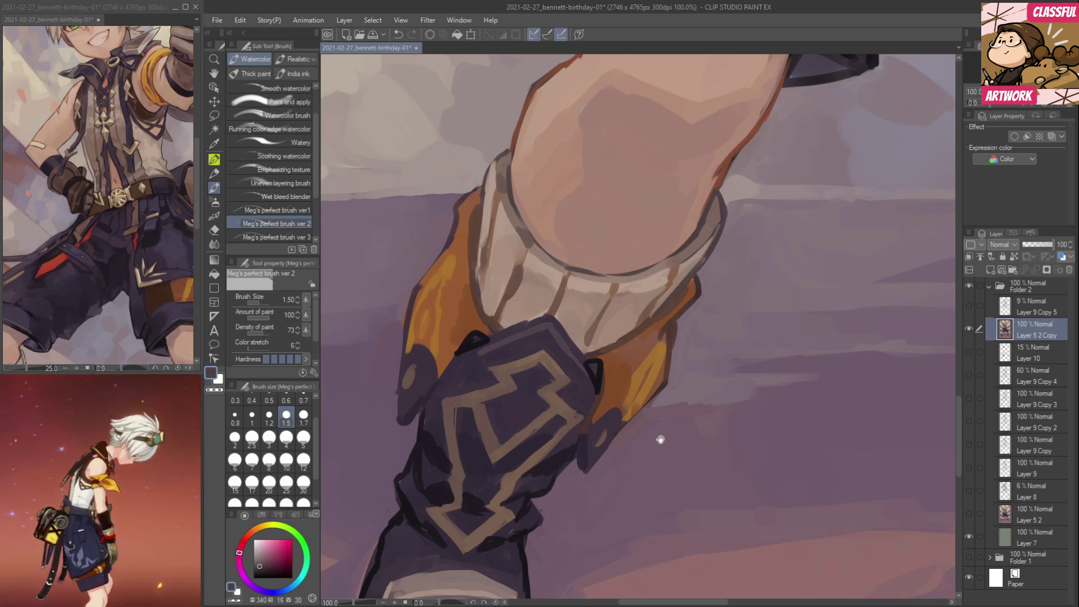
# Outline the upper left edge of the dark shin guard with sampled near-black purple, redoing the first stroke.
pyautogui.moveTo(660, 440); pyautogui.dragTo(690, 375)
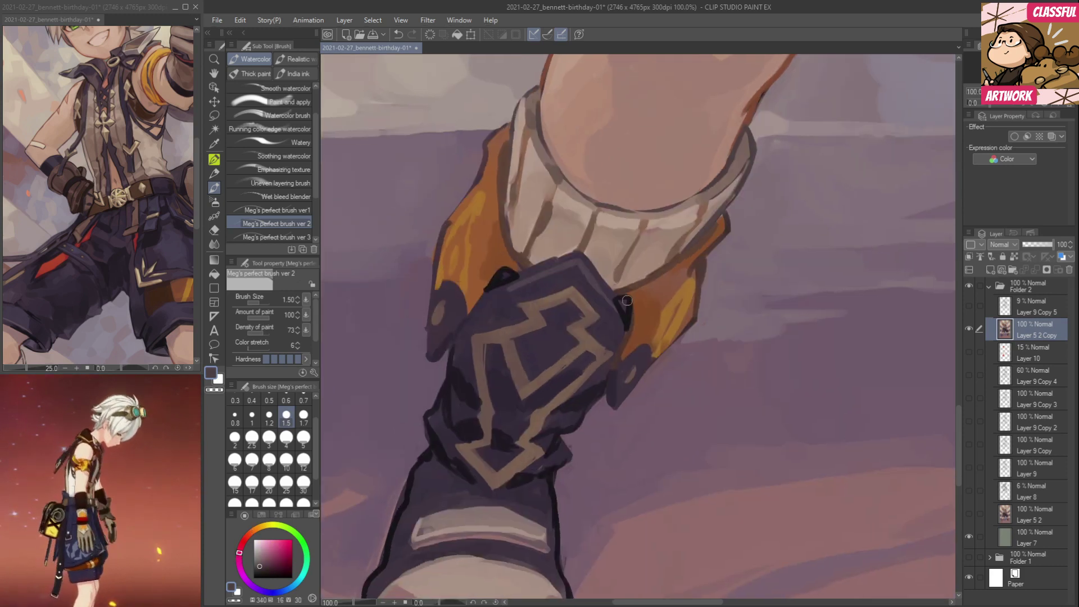
pyautogui.keyDown('alt'); pyautogui.click(526, 272); pyautogui.keyUp('alt')
pyautogui.moveTo(520, 265); pyautogui.dragTo(578, 247)
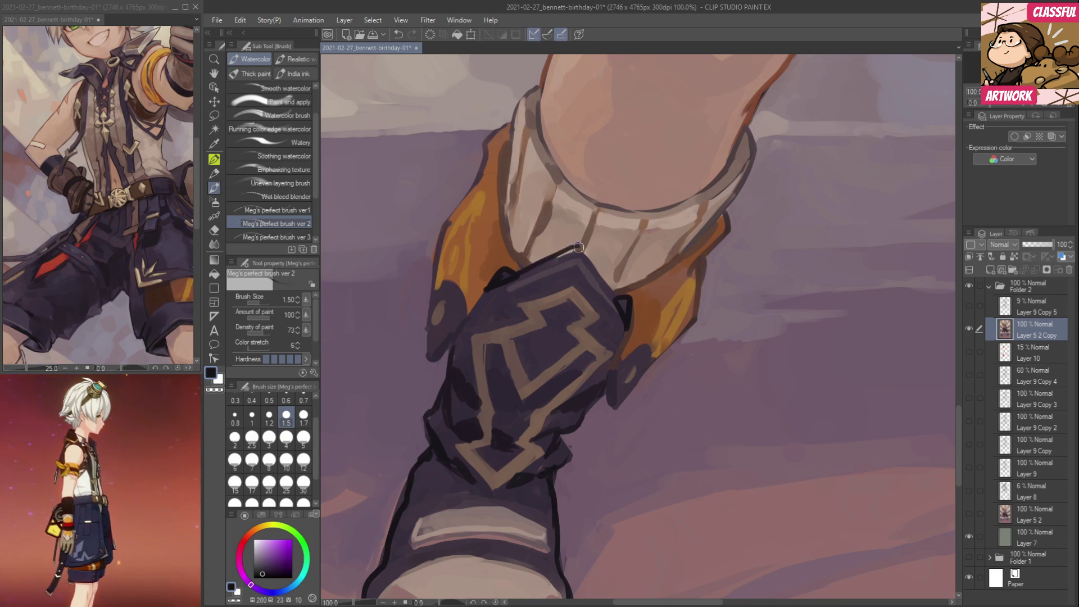
pyautogui.hotkey('ctrl', 'z')
pyautogui.moveTo(516, 274); pyautogui.dragTo(578, 252)
pyautogui.keyDown('alt'); pyautogui.click(571, 258); pyautogui.keyUp('alt')
pyautogui.moveTo(499, 282); pyautogui.dragTo(515, 274)
# Define the shin guard's top point and right upper edge with sampled dark and mid purple tones.
pyautogui.keyDown('alt'); pyautogui.click(621, 301); pyautogui.keyUp('alt')
pyautogui.moveTo(581, 251); pyautogui.dragTo(617, 299)
pyautogui.moveTo(583, 262); pyautogui.dragTo(619, 318)
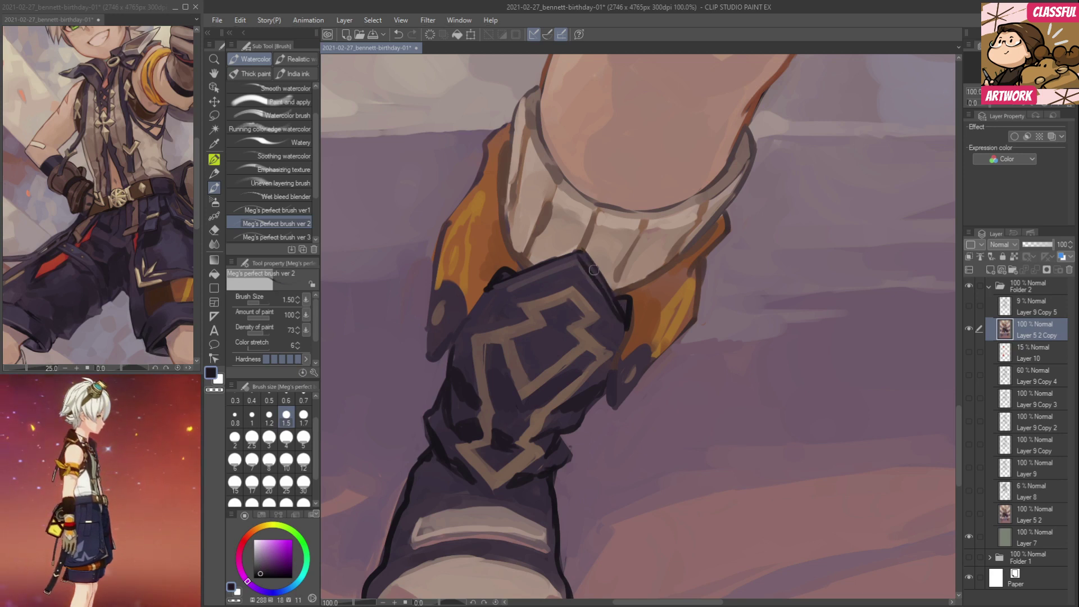
pyautogui.keyDown('alt'); pyautogui.click(578, 255); pyautogui.keyUp('alt')
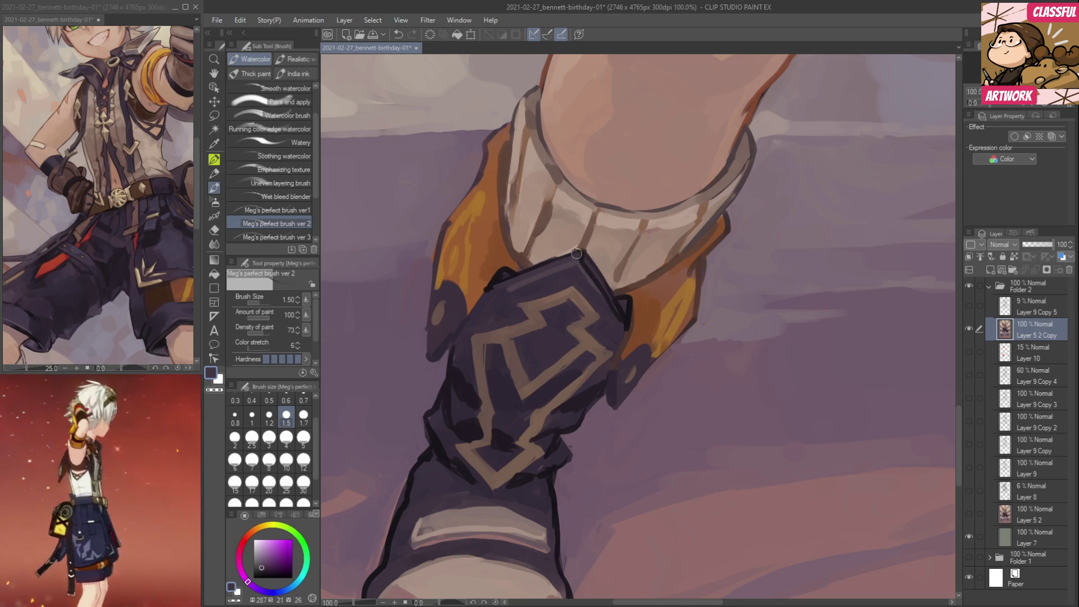
pyautogui.keyDown('alt'); pyautogui.click(584, 247); pyautogui.keyUp('alt')
pyautogui.keyDown('alt'); pyautogui.click(591, 262); pyautogui.keyUp('alt')
pyautogui.keyDown('alt'); pyautogui.click(599, 284); pyautogui.keyUp('alt')
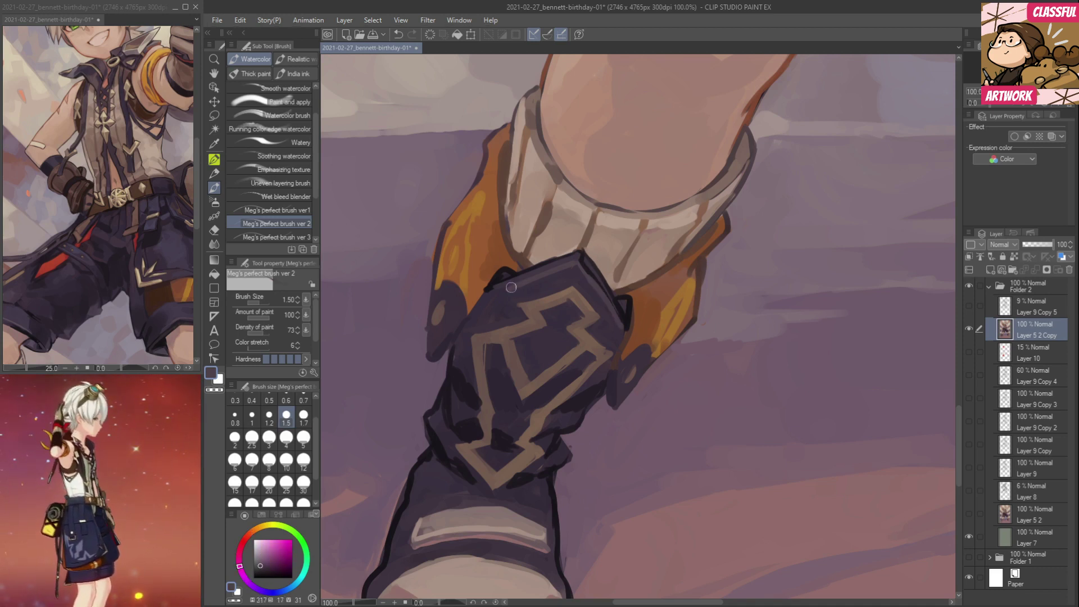
# Draw the dark outline between the left orange boot flap and the shin guard, and clean the orange beside it.
pyautogui.keyDown('alt'); pyautogui.click(493, 285); pyautogui.keyUp('alt')
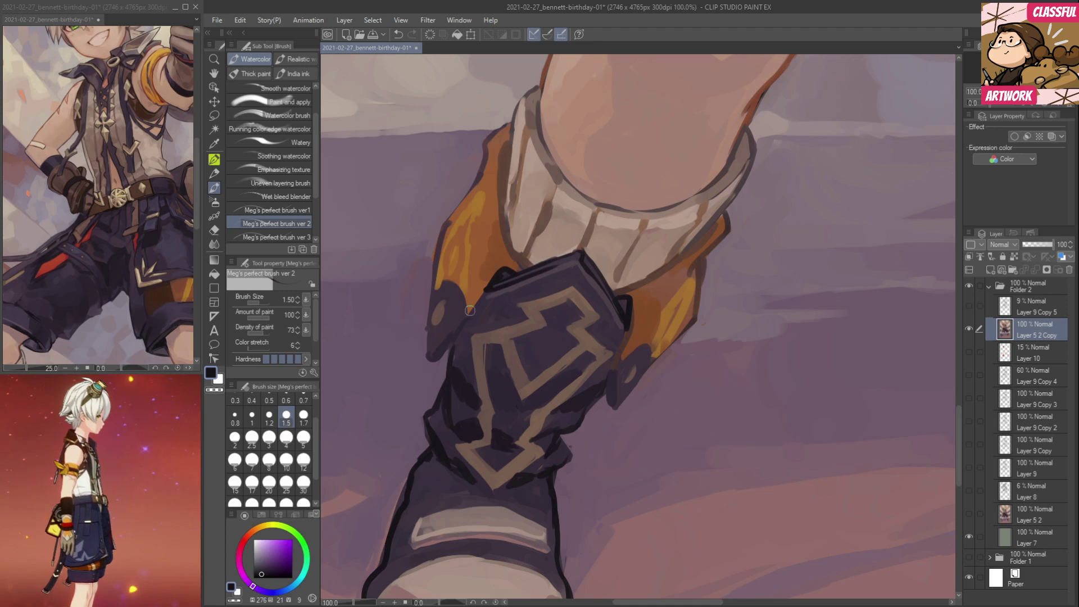
pyautogui.moveTo(504, 263)
pyautogui.mouseDown()
pyautogui.moveTo(474, 292)
pyautogui.moveTo(488, 267)
pyautogui.moveTo(430, 365)
pyautogui.mouseUp()
pyautogui.keyDown('alt'); pyautogui.click(496, 262); pyautogui.keyUp('alt')
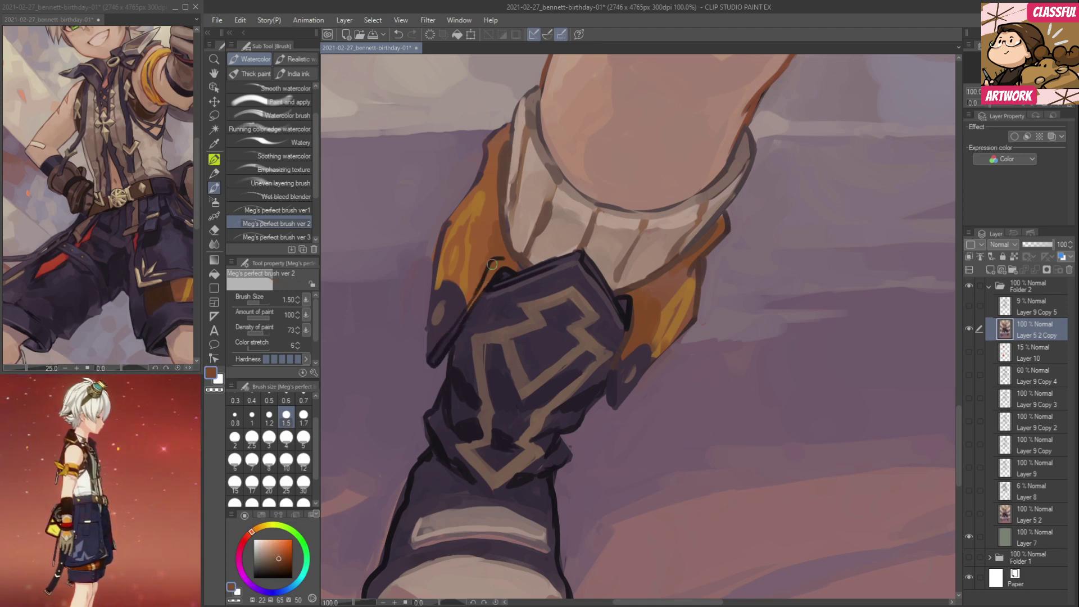
pyautogui.keyDown('alt'); pyautogui.click(461, 319); pyautogui.keyUp('alt')
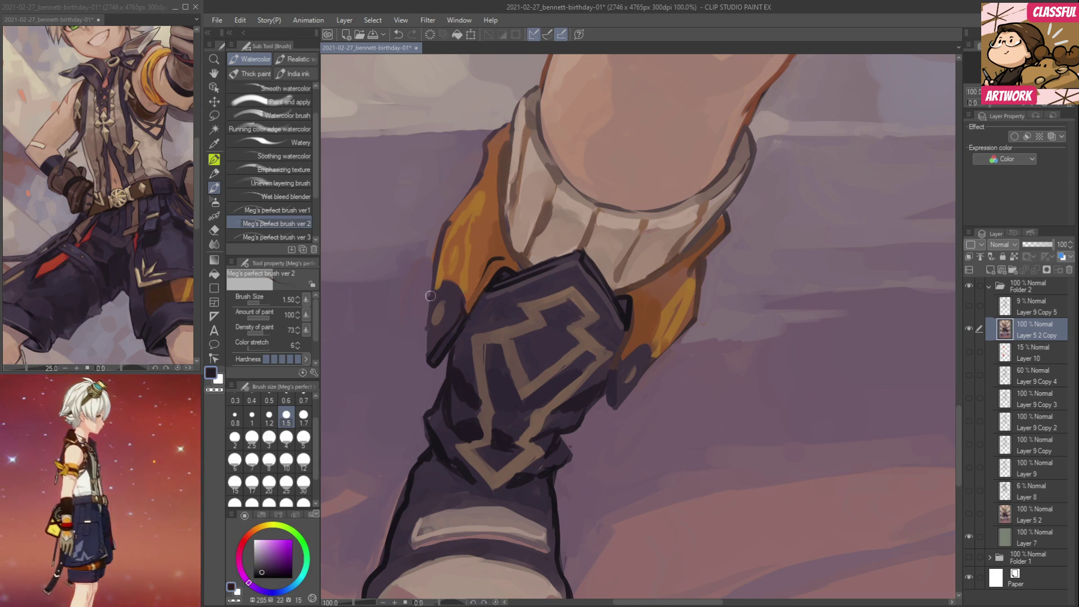
pyautogui.keyDown('alt'); pyautogui.click(470, 287); pyautogui.keyUp('alt')
# Repaint the yellow highlights and outer edge of the left orange boot flap with sampled orange and purple tones.
pyautogui.keyDown('alt'); pyautogui.click(482, 239); pyautogui.keyUp('alt')
pyautogui.keyDown('alt'); pyautogui.click(464, 223); pyautogui.keyUp('alt')
pyautogui.keyDown('alt'); pyautogui.click(458, 229); pyautogui.keyUp('alt')
pyautogui.keyDown('alt'); pyautogui.click(467, 236); pyautogui.keyUp('alt')
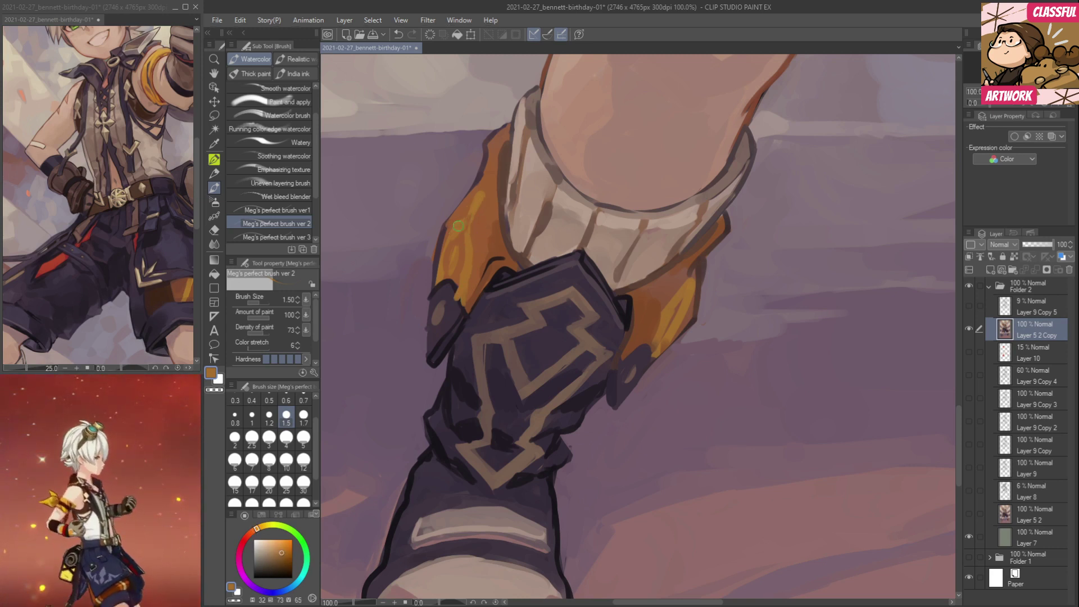
pyautogui.keyDown('alt'); pyautogui.click(439, 231); pyautogui.keyUp('alt')
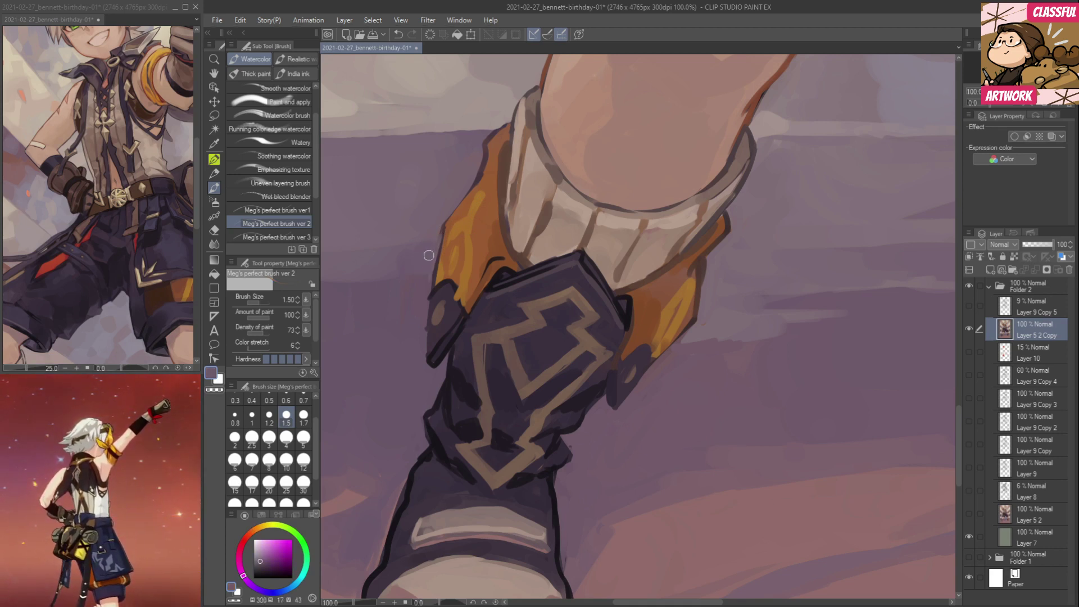
pyautogui.keyDown('alt'); pyautogui.click(447, 226); pyautogui.keyUp('alt')
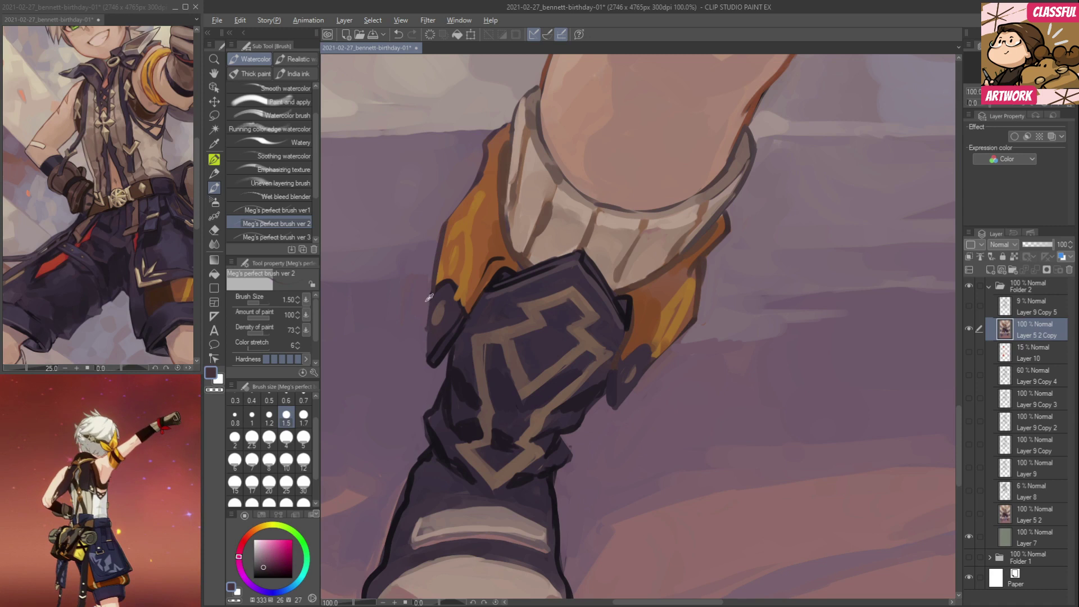
# Reshape the dark purple tip and oval hole of the left boot flap, and extend the dark line beneath the sock.
pyautogui.keyDown('alt'); pyautogui.click(448, 309); pyautogui.keyUp('alt')
pyautogui.keyDown('alt'); pyautogui.click(442, 307); pyautogui.keyUp('alt')
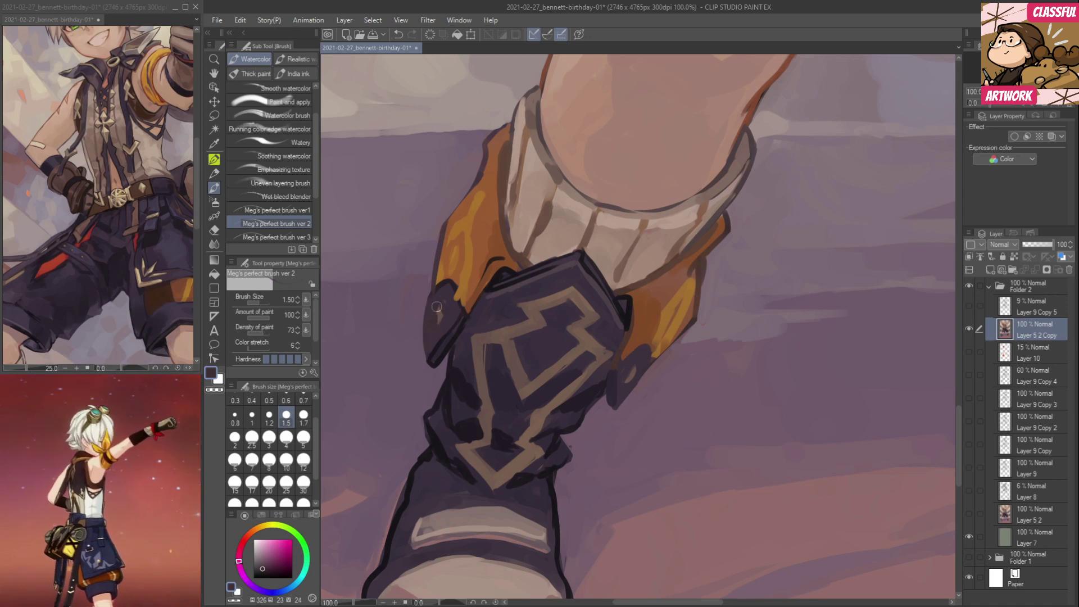
pyautogui.moveTo(436, 325)
pyautogui.mouseDown()
pyautogui.moveTo(439, 305)
pyautogui.moveTo(434, 322)
pyautogui.mouseUp()
pyautogui.keyDown('alt'); pyautogui.click(440, 303); pyautogui.keyUp('alt')
pyautogui.keyDown('alt'); pyautogui.click(438, 297); pyautogui.keyUp('alt')
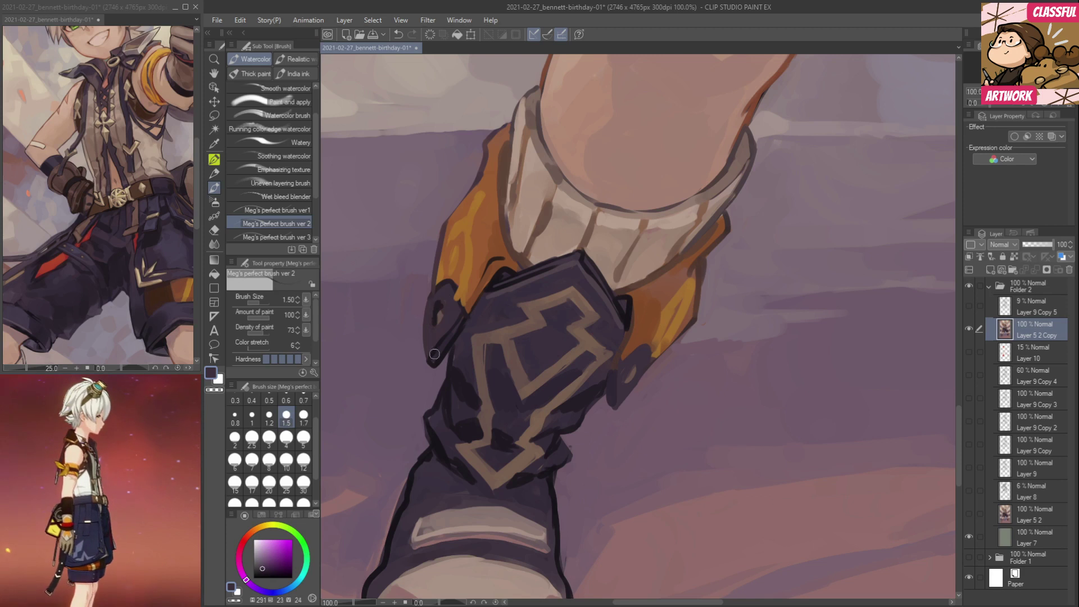
pyautogui.keyDown('alt'); pyautogui.click(494, 262); pyautogui.keyUp('alt')
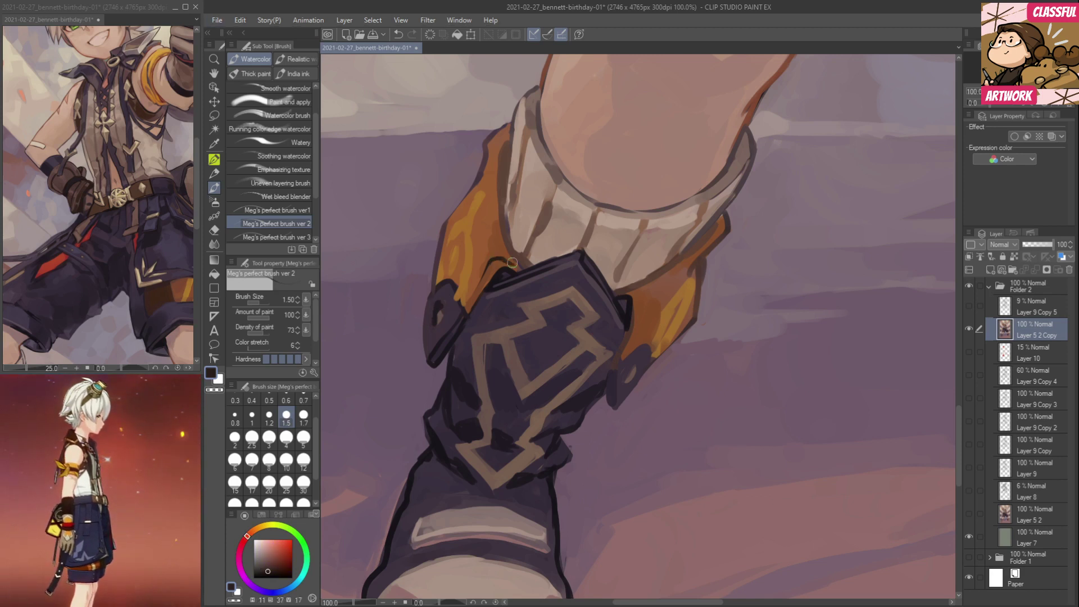
pyautogui.moveTo(499, 209); pyautogui.dragTo(509, 247)
# Show the whole figure in the small reference view at 12.5% zoom.
pyautogui.click(177, 287)
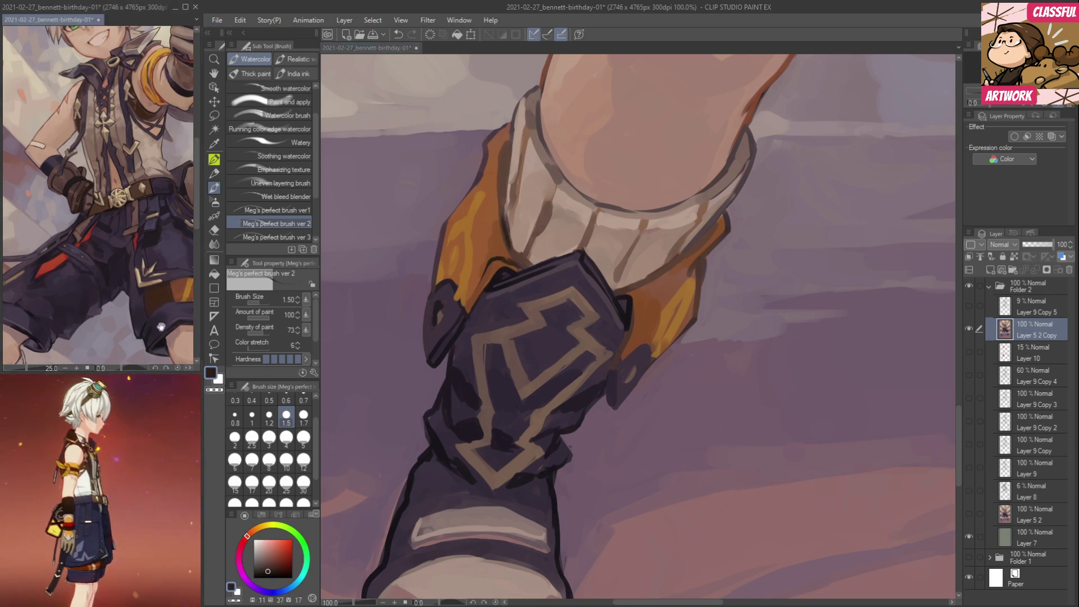
pyautogui.moveTo(161, 327); pyautogui.dragTo(90, 191)
pyautogui.moveTo(107, 315); pyautogui.dragTo(124, 293)
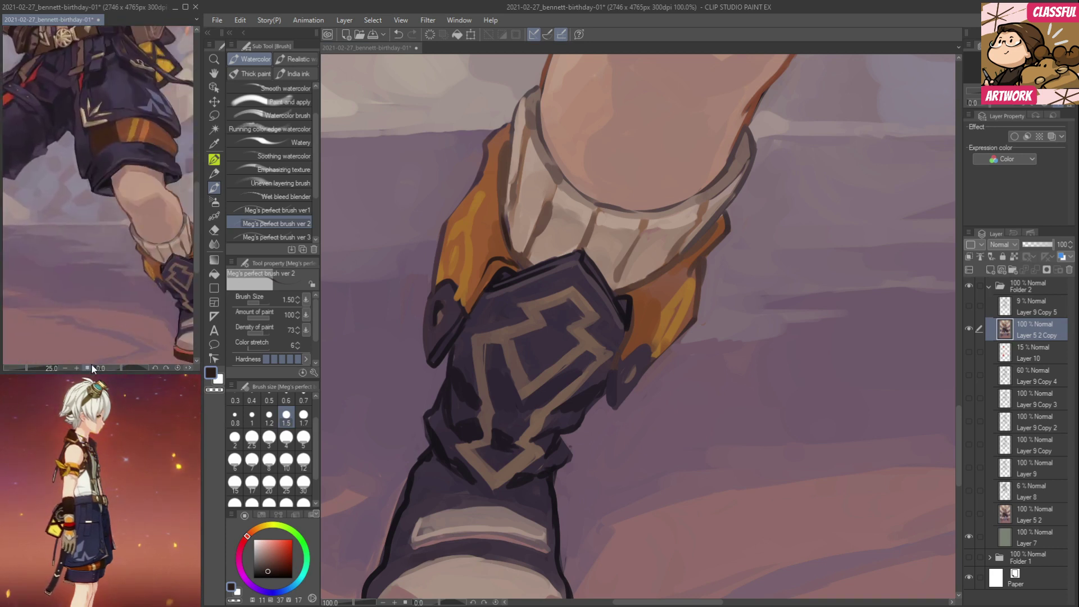
pyautogui.click(65, 367)
pyautogui.moveTo(100, 329)
pyautogui.mouseDown()
pyautogui.moveTo(132, 335)
pyautogui.moveTo(107, 375)
pyautogui.moveTo(110, 392)
pyautogui.mouseUp()
pyautogui.click(583, 428)
# Tidy the left side of the gold arrow emblem on the shin guard with sampled gold-brown and dark purple.
pyautogui.moveTo(625, 476); pyautogui.dragTo(602, 354)
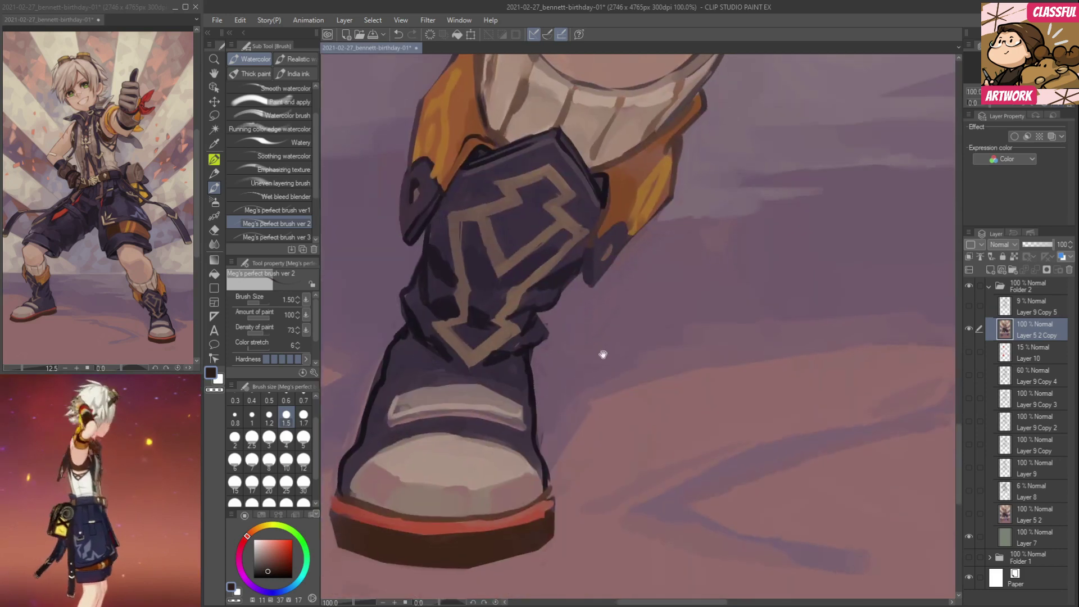
pyautogui.keyDown('alt'); pyautogui.click(565, 250); pyautogui.keyUp('alt')
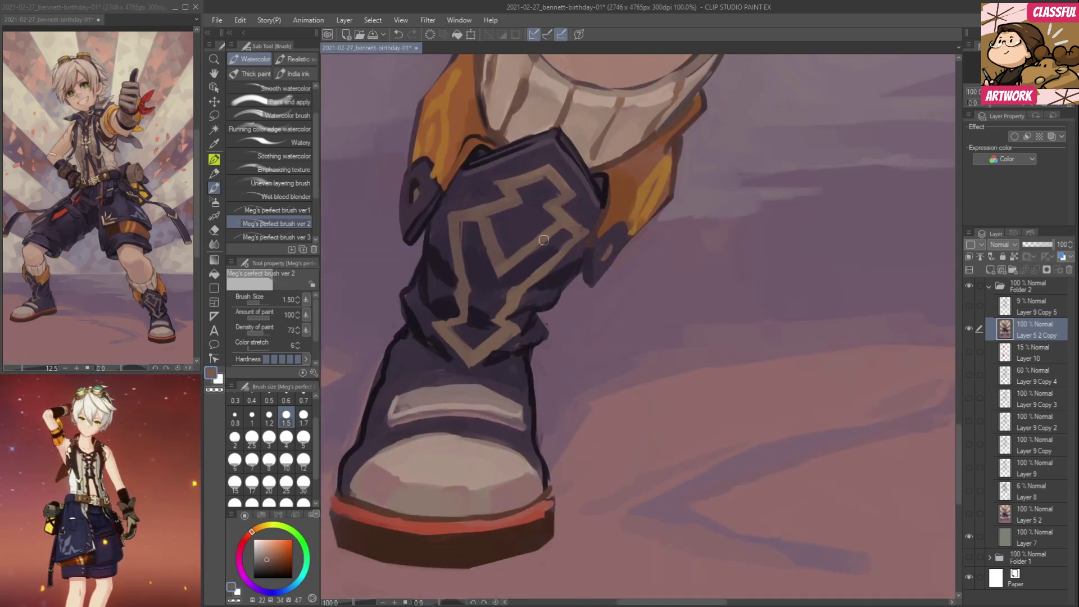
pyautogui.keyDown('alt'); pyautogui.click(466, 248); pyautogui.keyUp('alt')
pyautogui.moveTo(462, 230)
pyautogui.mouseDown()
pyautogui.moveTo(467, 227)
pyautogui.moveTo(456, 279)
pyautogui.mouseUp()
pyautogui.keyDown('alt'); pyautogui.click(450, 272); pyautogui.keyUp('alt')
pyautogui.keyDown('alt'); pyautogui.click(449, 273); pyautogui.keyUp('alt')
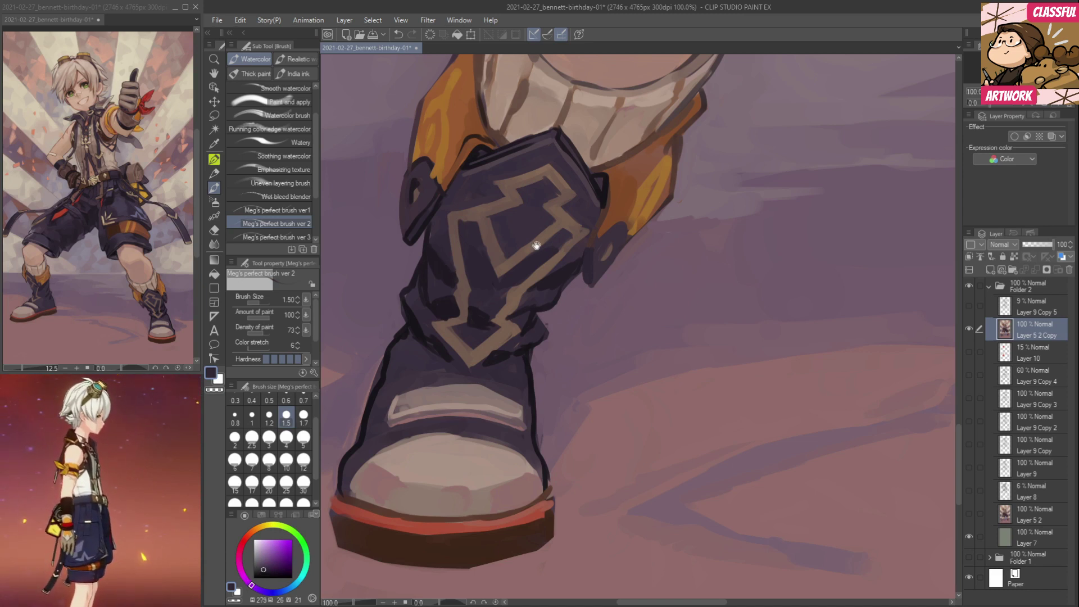
# Outline the right boot flap's dark tip and inner edge beside the shin guard with sampled near-black purple.
pyautogui.keyDown('alt'); pyautogui.click(570, 272); pyautogui.keyUp('alt')
pyautogui.keyDown('alt'); pyautogui.click(604, 196); pyautogui.keyUp('alt')
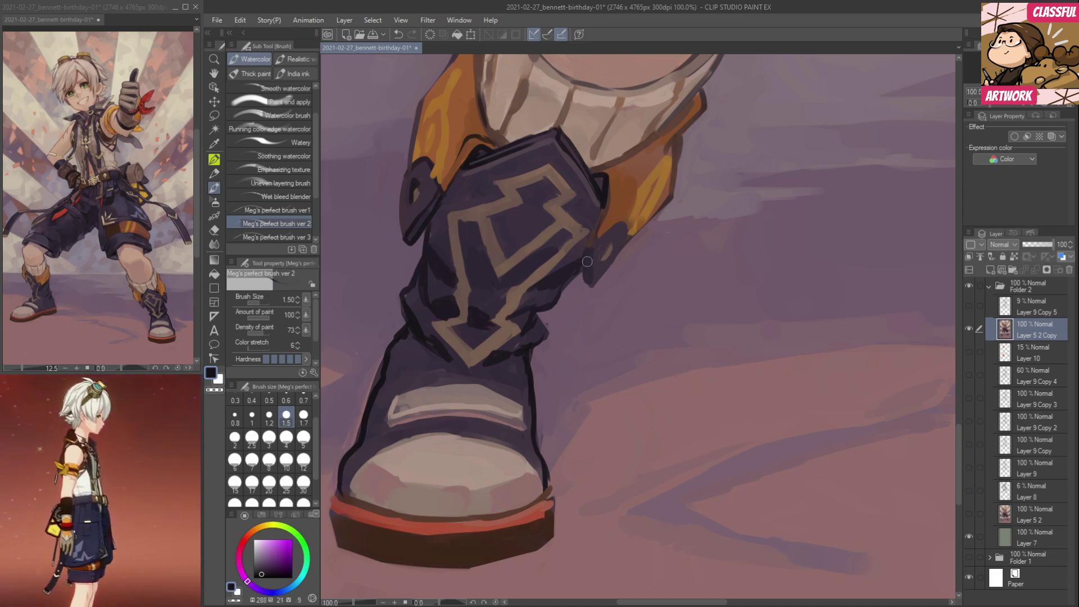
pyautogui.moveTo(587, 261); pyautogui.dragTo(597, 277)
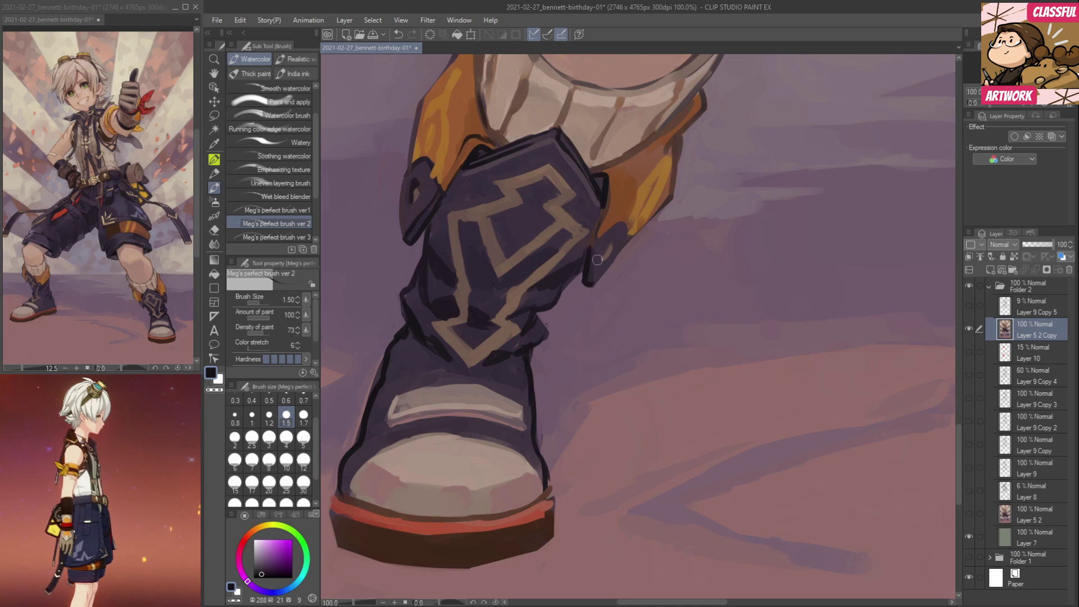
pyautogui.keyDown('alt'); pyautogui.click(587, 271); pyautogui.keyUp('alt')
pyautogui.moveTo(602, 204); pyautogui.dragTo(594, 243)
pyautogui.moveTo(604, 200); pyautogui.dragTo(592, 260)
pyautogui.keyDown('alt'); pyautogui.click(603, 216); pyautogui.keyUp('alt')
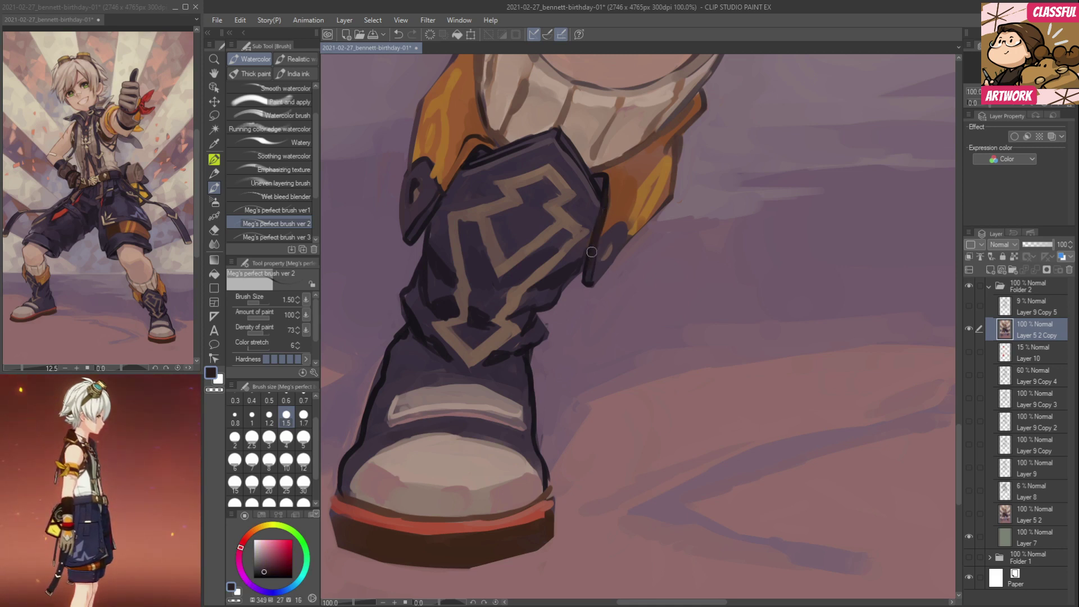
# Shade the inner edges of both orange boot flaps where they meet the shin guard with sampled dark brown.
pyautogui.keyDown('alt'); pyautogui.click(483, 137); pyautogui.keyUp('alt')
pyautogui.keyDown('alt'); pyautogui.click(483, 147); pyautogui.keyUp('alt')
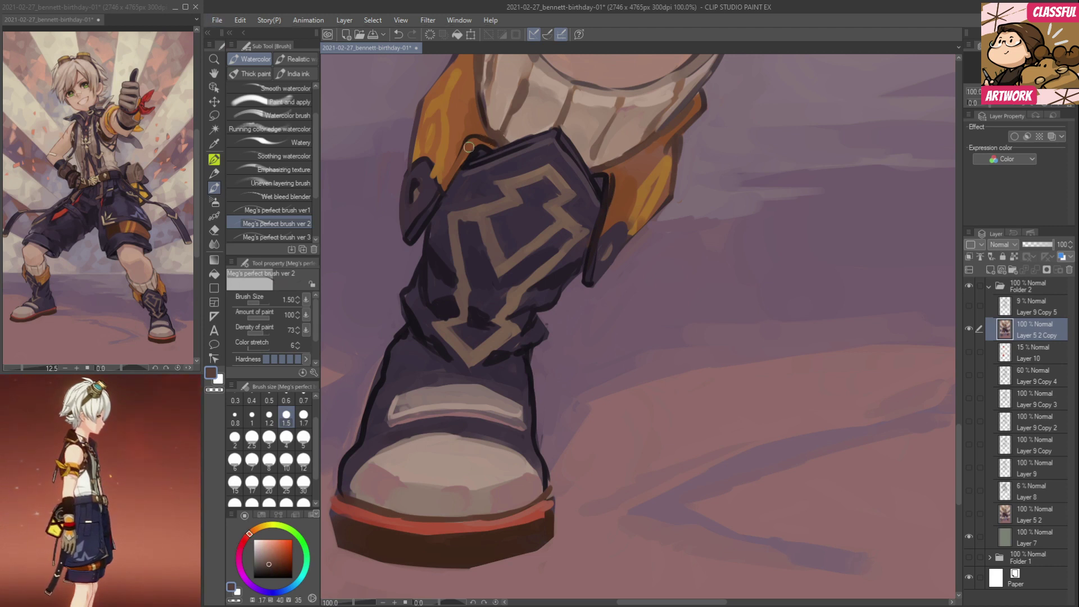
pyautogui.moveTo(472, 142); pyautogui.dragTo(445, 188)
pyautogui.keyDown('alt'); pyautogui.click(472, 142); pyautogui.keyUp('alt')
pyautogui.moveTo(609, 179); pyautogui.dragTo(600, 216)
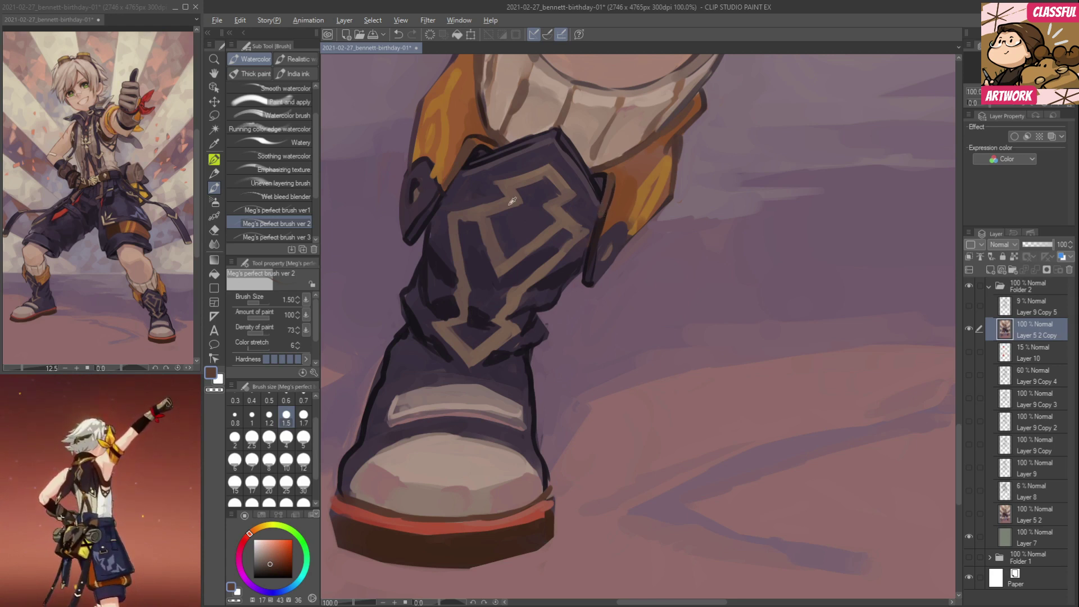
# Touch up the orange surface of the left boot flap near the sock with sampled brown and orange tones.
pyautogui.keyDown('alt'); pyautogui.click(426, 174); pyautogui.keyUp('alt')
pyautogui.keyDown('alt'); pyautogui.click(428, 159); pyautogui.keyUp('alt')
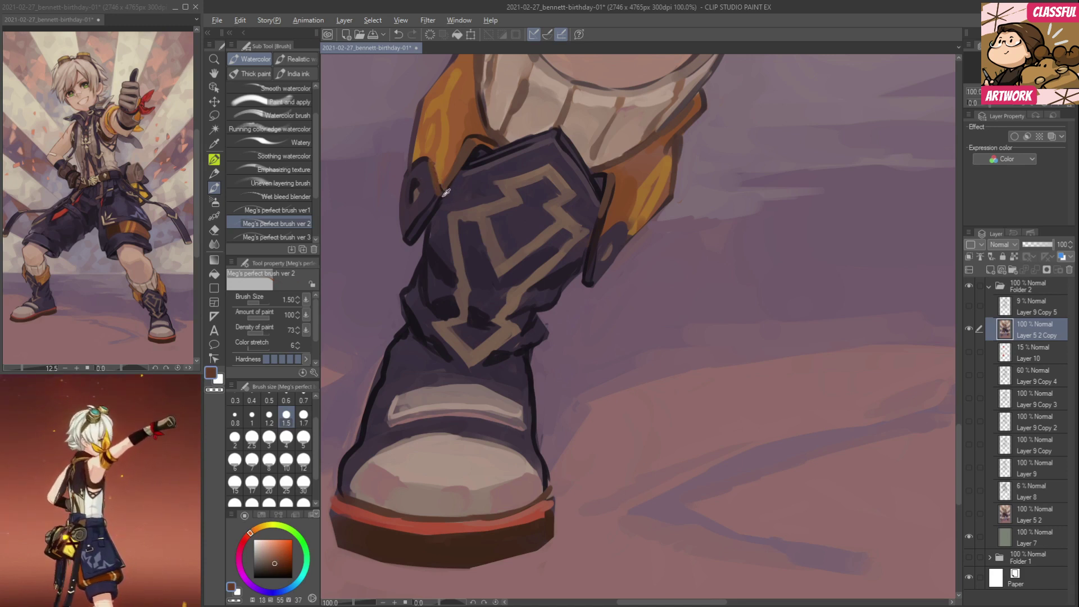
pyautogui.keyDown('alt'); pyautogui.click(441, 171); pyautogui.keyUp('alt')
pyautogui.keyDown('alt'); pyautogui.click(453, 154); pyautogui.keyUp('alt')
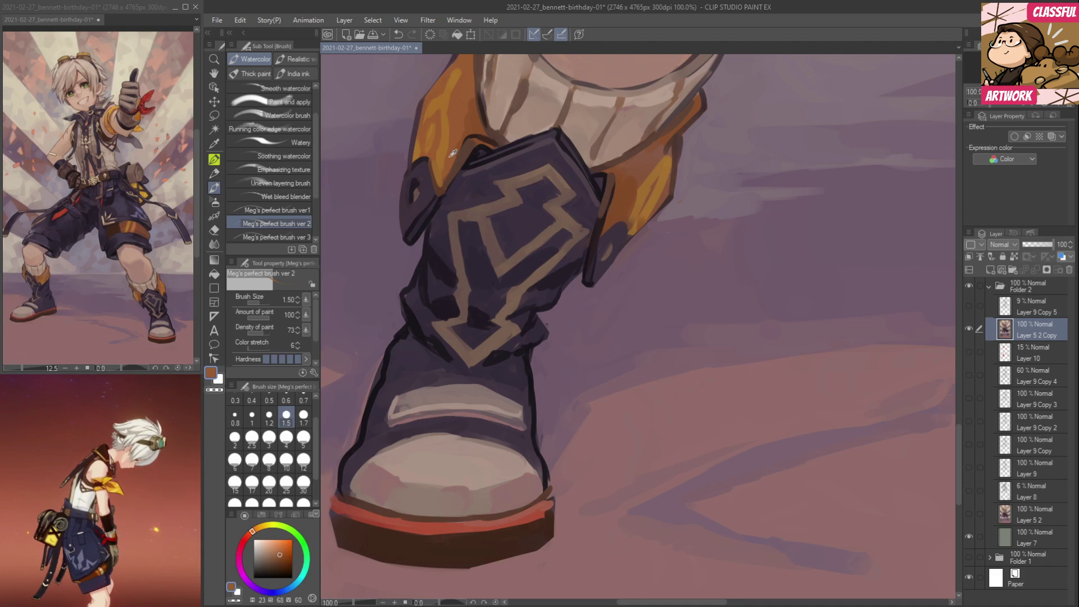
pyautogui.keyDown('alt'); pyautogui.click(479, 117); pyautogui.keyUp('alt')
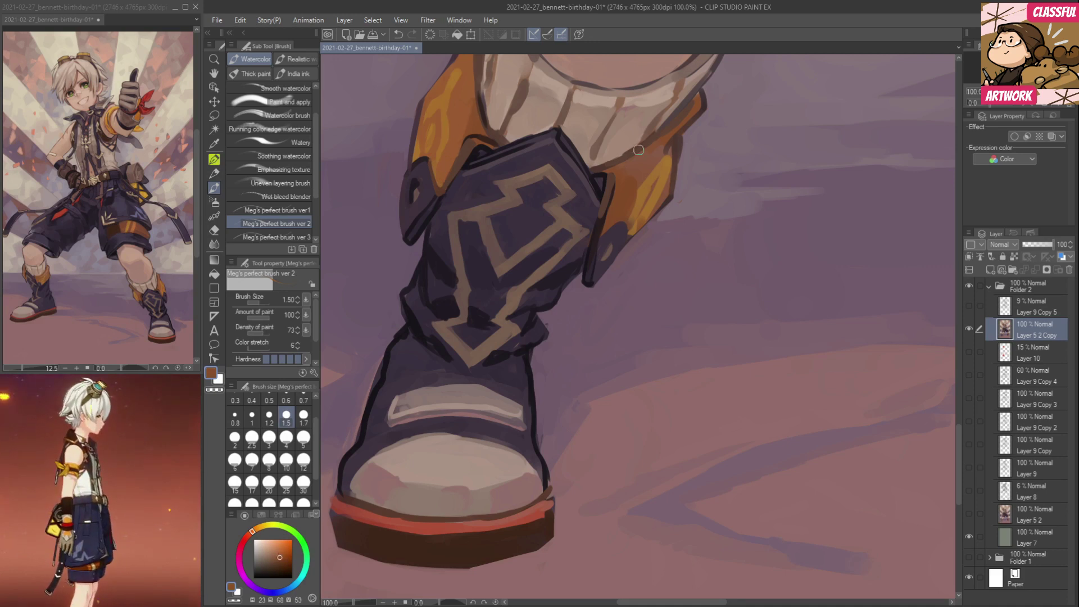
# Define the oval hole in the right boot flap's dark tip and rework the flap's yellow pattern with sampled orange tones.
pyautogui.keyDown('alt'); pyautogui.click(621, 179); pyautogui.keyUp('alt')
pyautogui.keyDown('alt'); pyautogui.click(591, 271); pyautogui.keyUp('alt')
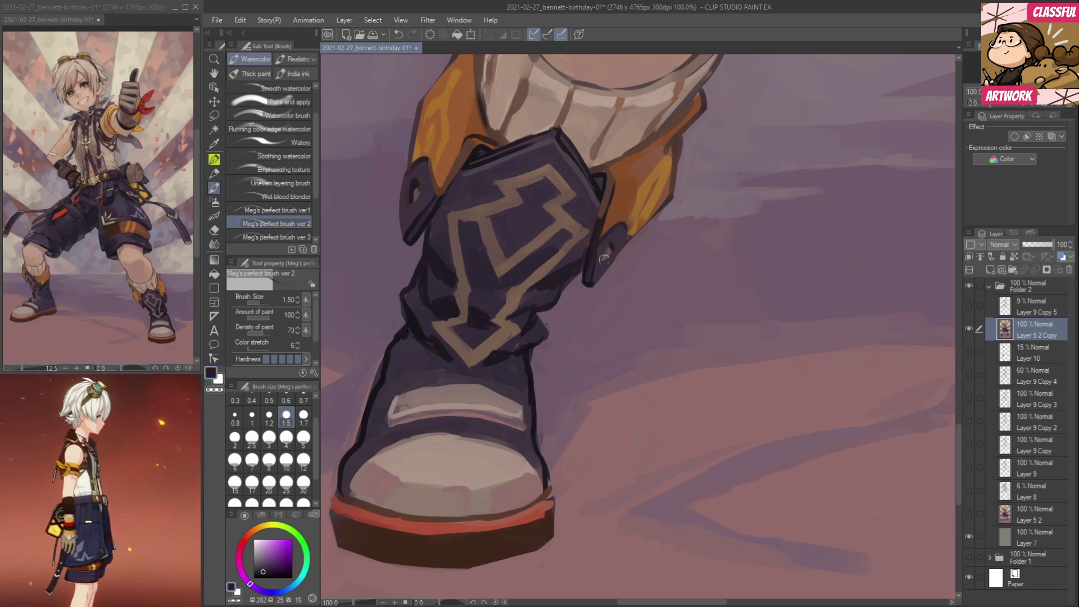
pyautogui.keyDown('alt'); pyautogui.click(655, 202); pyautogui.keyUp('alt')
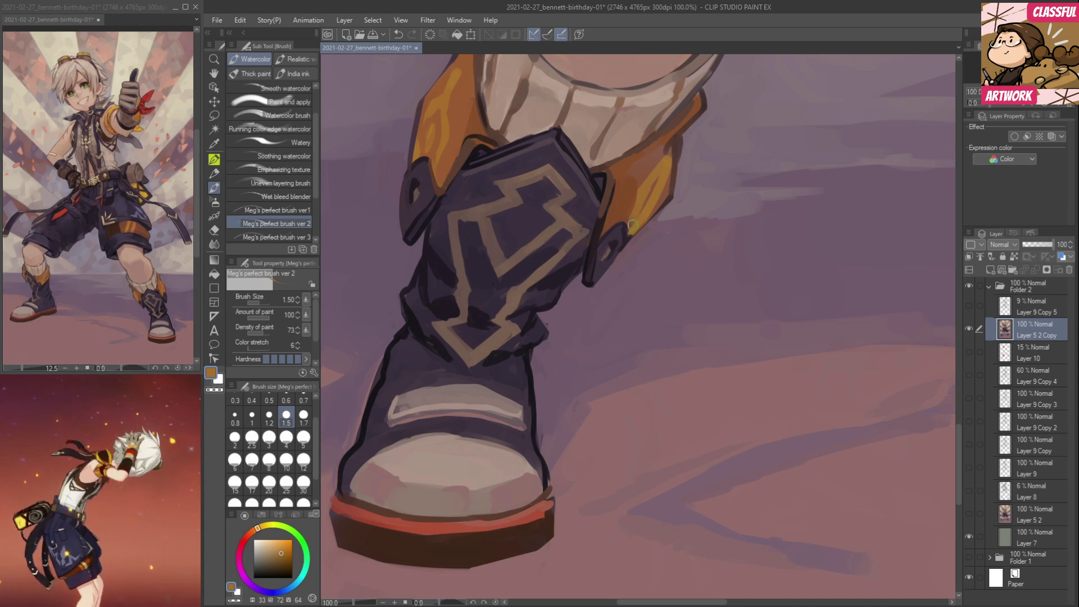
pyautogui.keyDown('alt'); pyautogui.click(650, 201); pyautogui.keyUp('alt')
pyautogui.keyDown('alt'); pyautogui.click(651, 195); pyautogui.keyUp('alt')
pyautogui.keyDown('alt'); pyautogui.click(643, 209); pyautogui.keyUp('alt')
pyautogui.moveTo(659, 180)
pyautogui.mouseDown()
pyautogui.moveTo(665, 156)
pyautogui.moveTo(663, 198)
pyautogui.mouseUp()
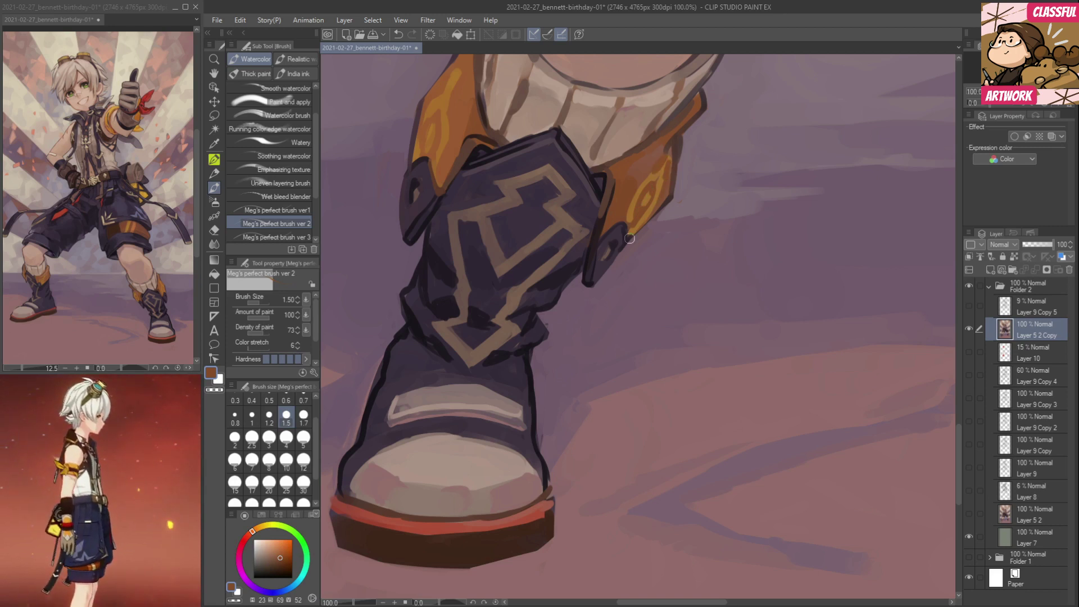
# Clean up the lower yellow pattern and outer edge of the right boot flap with sampled orange and dark brown.
pyautogui.keyDown('alt'); pyautogui.click(634, 209); pyautogui.keyUp('alt')
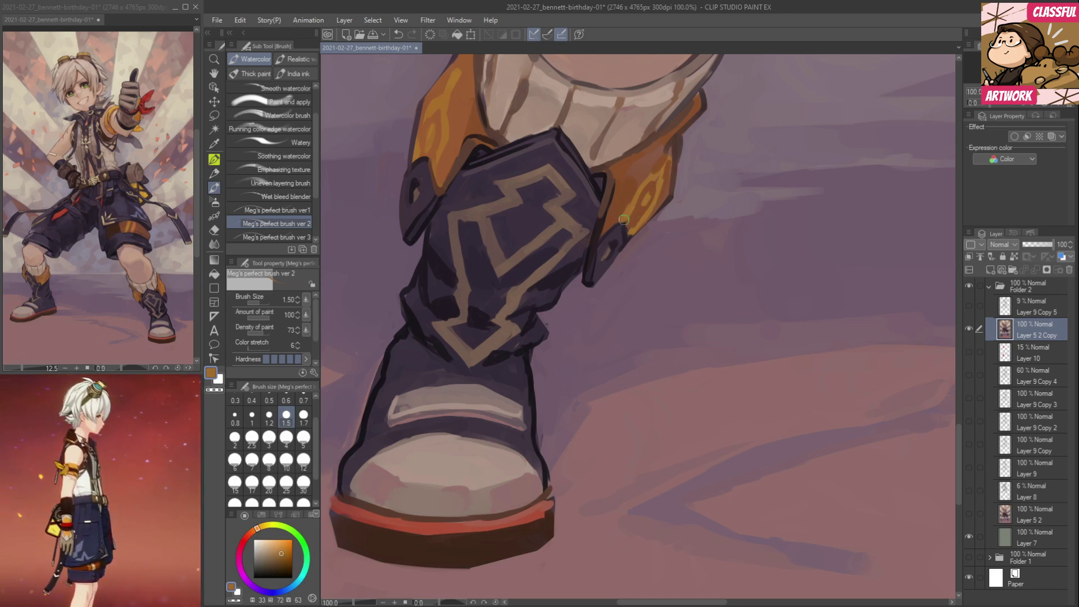
pyautogui.keyDown('alt'); pyautogui.click(665, 192); pyautogui.keyUp('alt')
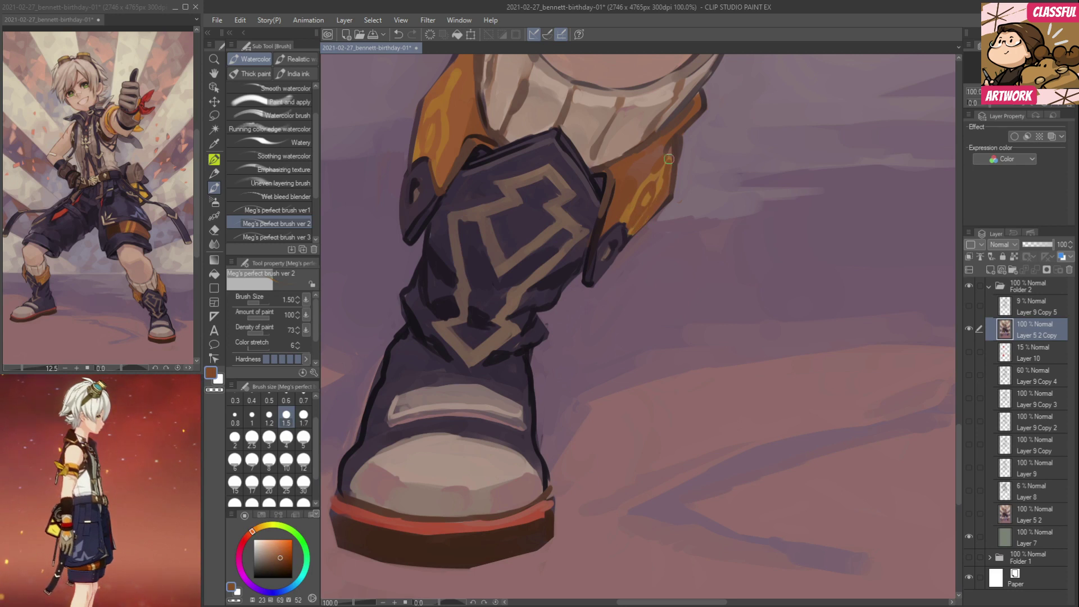
pyautogui.keyDown('alt'); pyautogui.click(678, 149); pyautogui.keyUp('alt')
pyautogui.moveTo(685, 133); pyautogui.dragTo(675, 168)
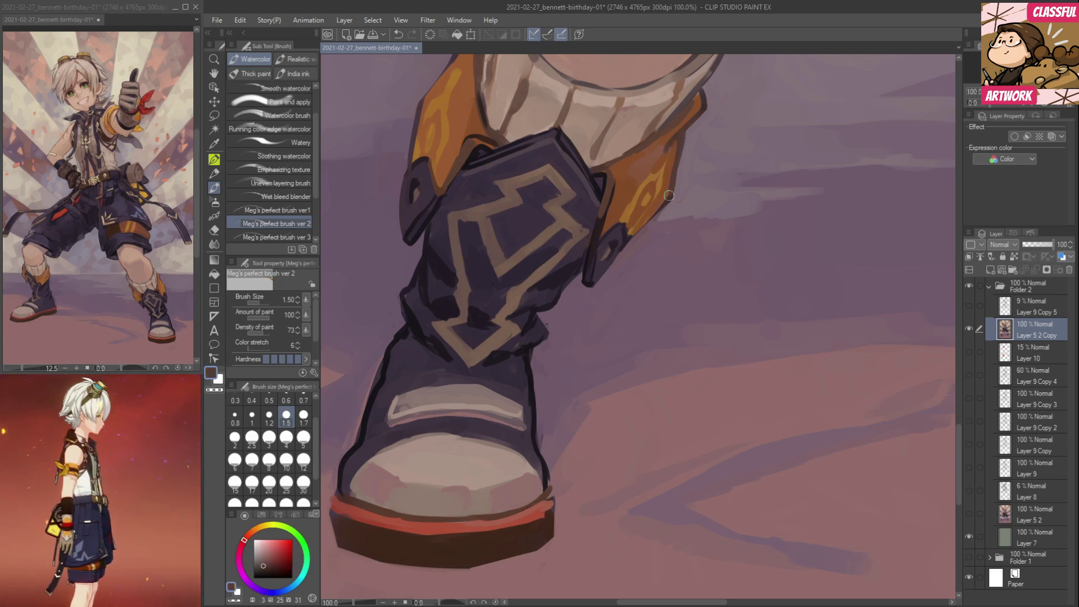
# Darken the toe cap's outline on the other boot and clean up the brown sole's edge with sampled colours.
pyautogui.moveTo(848, 159); pyautogui.dragTo(585, 208)
pyautogui.moveTo(802, 212); pyautogui.dragTo(597, 218)
pyautogui.moveTo(672, 231); pyautogui.dragTo(618, 248)
pyautogui.keyDown('alt'); pyautogui.click(829, 392); pyautogui.keyUp('alt')
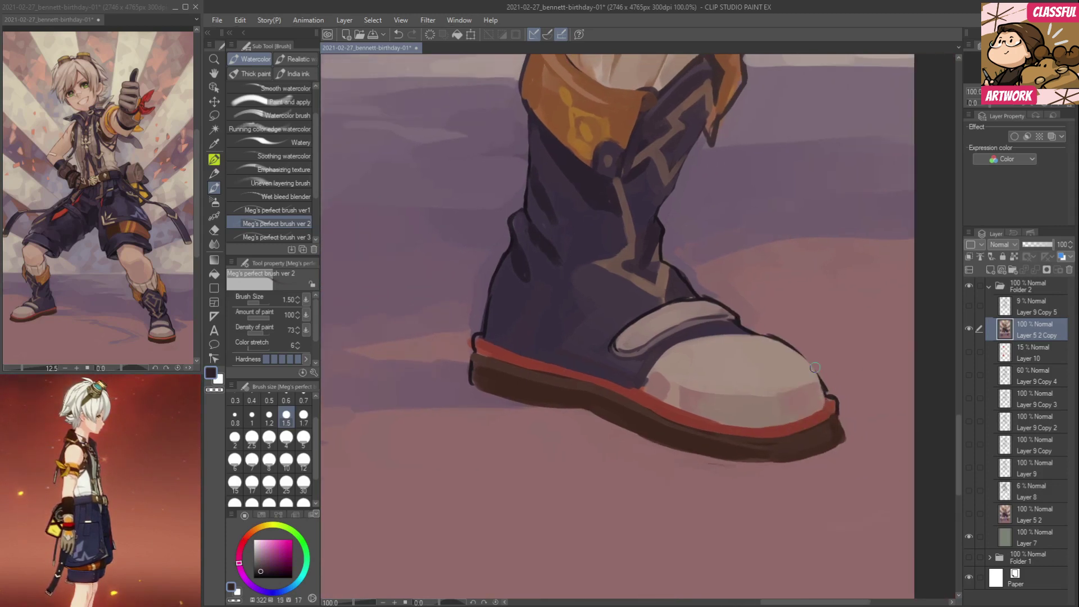
pyautogui.moveTo(845, 426); pyautogui.dragTo(837, 411)
pyautogui.moveTo(475, 387)
pyautogui.mouseDown()
pyautogui.moveTo(584, 408)
pyautogui.moveTo(562, 408)
pyautogui.moveTo(734, 455)
pyautogui.moveTo(790, 454)
pyautogui.mouseUp()
pyautogui.keyDown('alt'); pyautogui.click(564, 414); pyautogui.keyUp('alt')
pyautogui.keyDown('alt'); pyautogui.click(482, 405); pyautogui.keyUp('alt')
pyautogui.keyDown('alt'); pyautogui.click(637, 425); pyautogui.keyUp('alt')
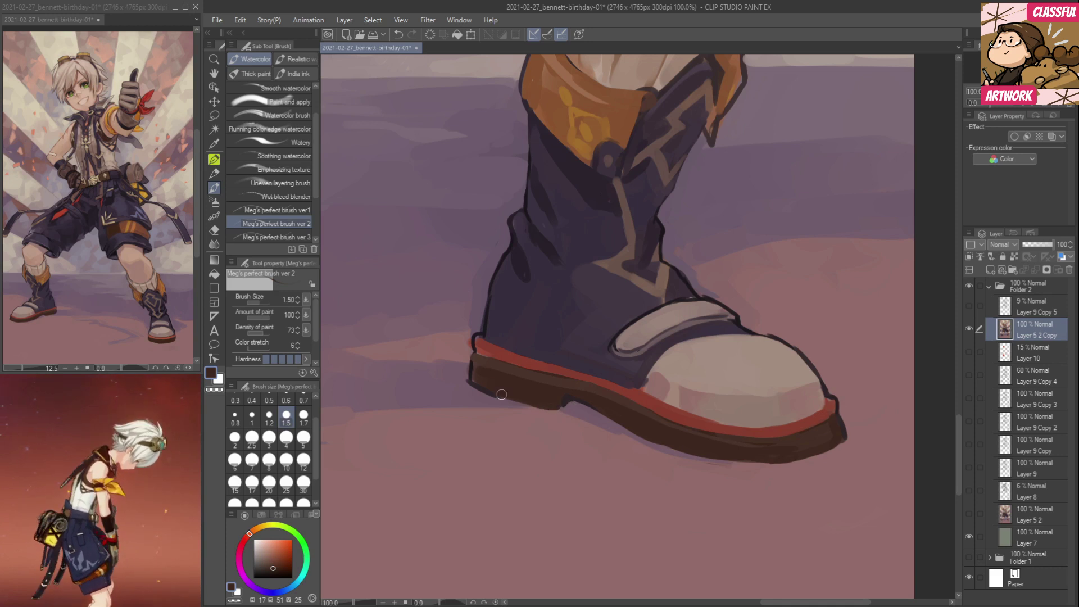
# Tidy the heel end of the red sole trim and repaint the lower heel outline with sampled colours.
pyautogui.keyDown('alt'); pyautogui.click(481, 346); pyautogui.keyUp('alt')
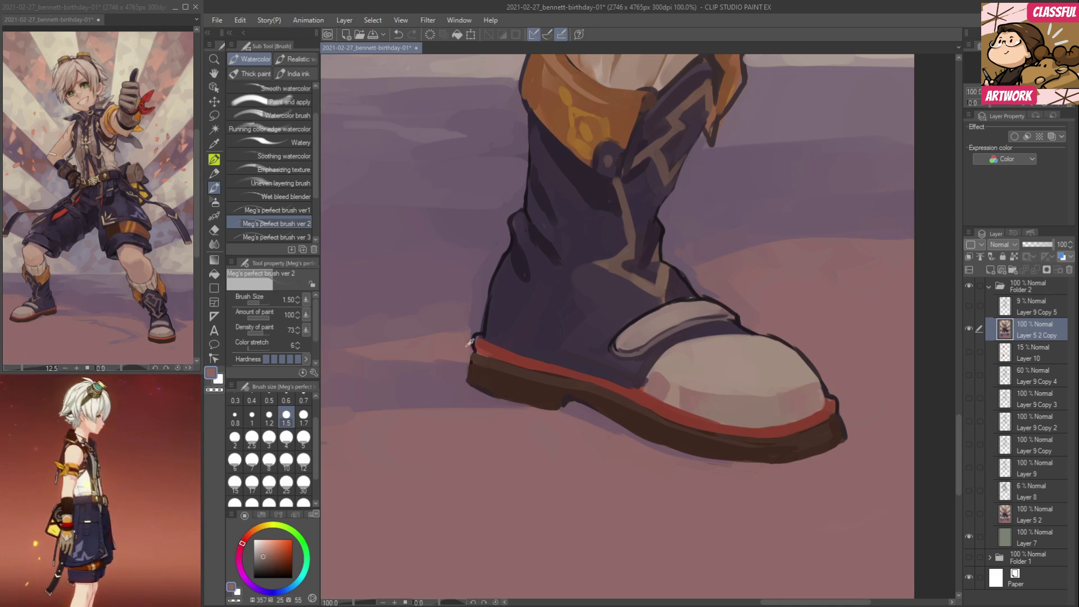
pyautogui.keyDown('alt'); pyautogui.click(485, 349); pyautogui.keyUp('alt')
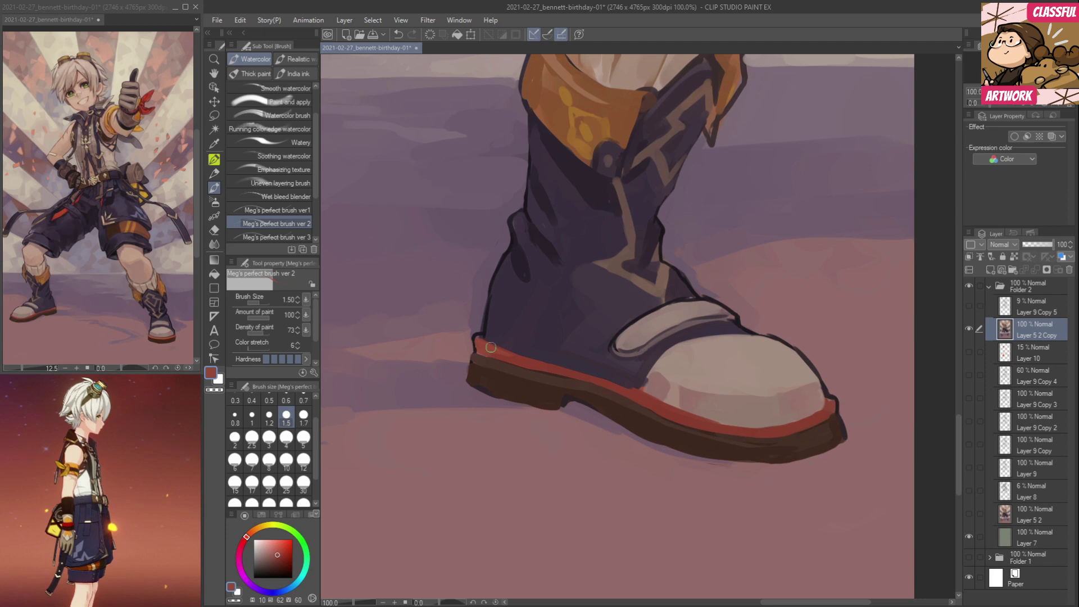
pyautogui.keyDown('alt'); pyautogui.click(482, 334); pyautogui.keyUp('alt')
pyautogui.moveTo(485, 333)
pyautogui.mouseDown()
pyautogui.moveTo(477, 338)
pyautogui.moveTo(487, 309)
pyautogui.mouseUp()
# Repaint the boot's back edge, dark side shading and the area around the tan ankle pattern with sampled colours.
pyautogui.keyDown('alt'); pyautogui.click(497, 286); pyautogui.keyUp('alt')
pyautogui.keyDown('alt'); pyautogui.click(521, 263); pyautogui.keyUp('alt')
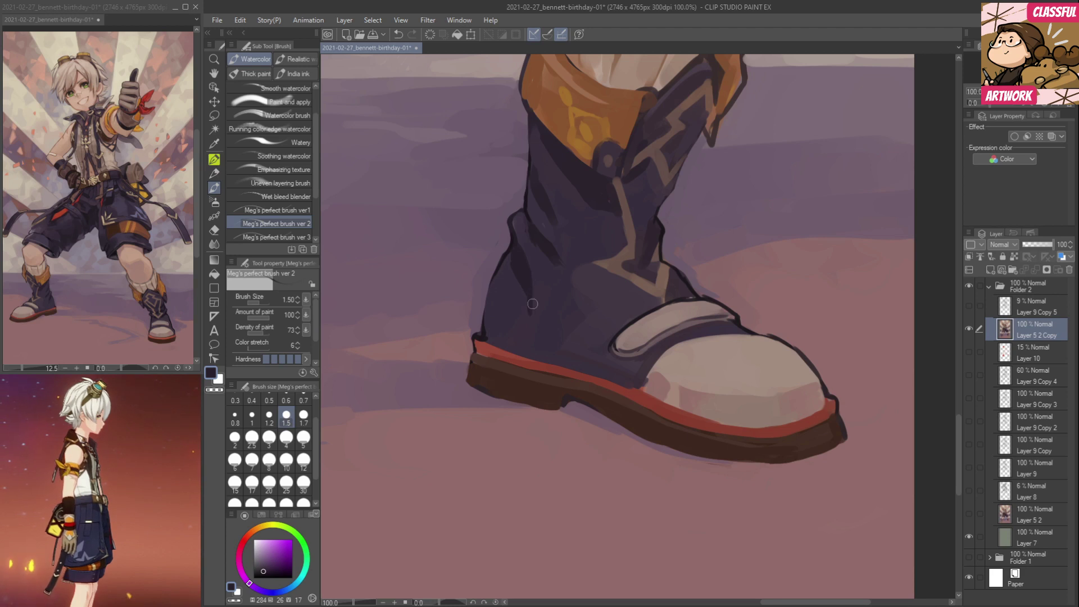
pyautogui.keyDown('alt'); pyautogui.click(542, 322); pyautogui.keyUp('alt')
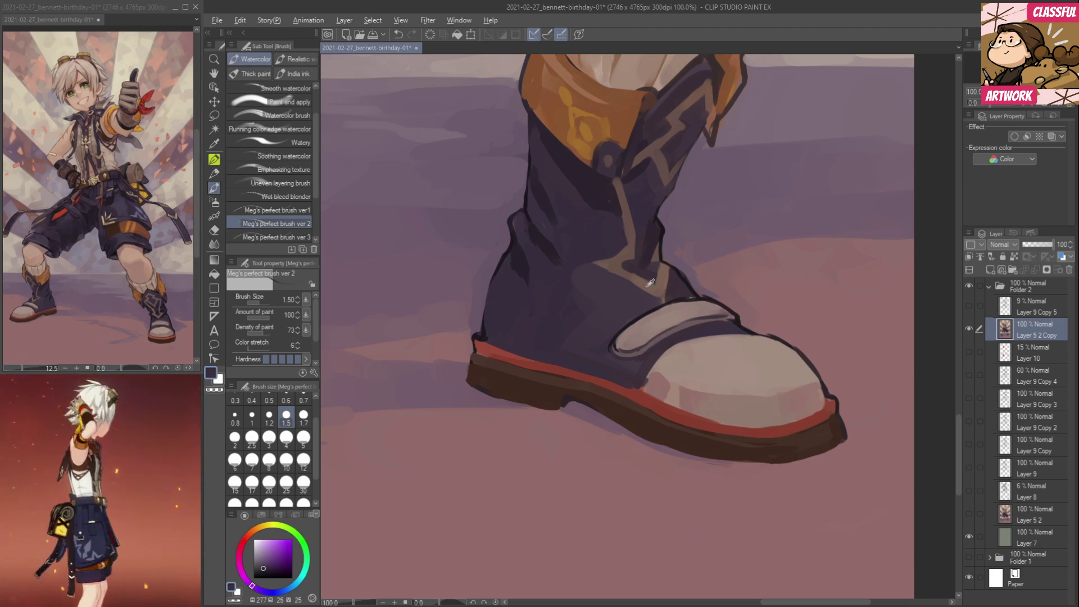
pyautogui.keyDown('alt'); pyautogui.click(654, 254); pyautogui.keyUp('alt')
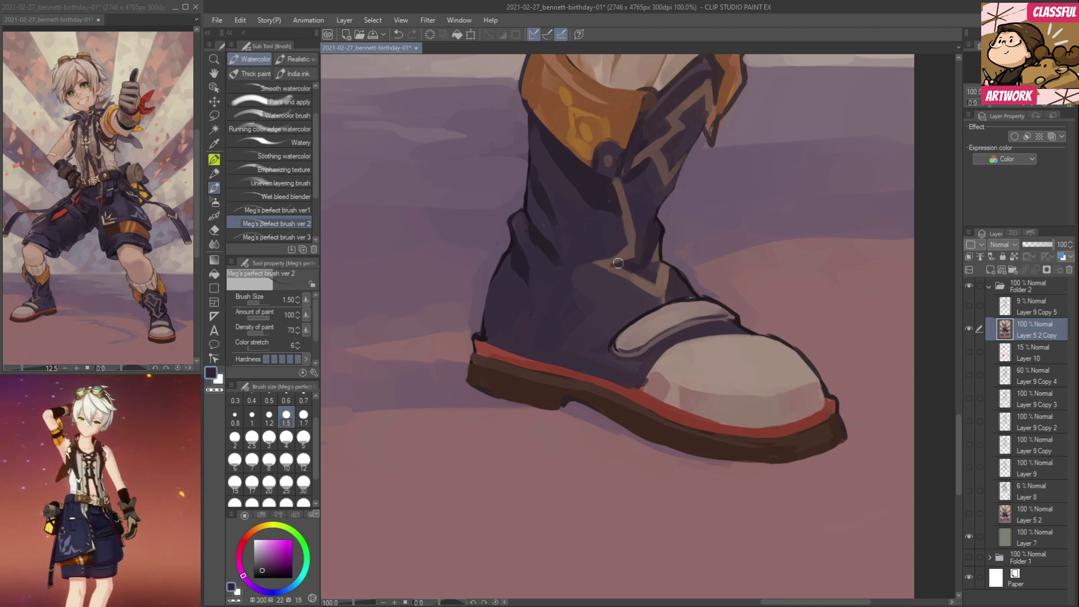
# Refine the tan zigzag pattern on the boot's upper shaft, alternating sampled tan and dark purple.
pyautogui.moveTo(673, 264); pyautogui.dragTo(616, 319)
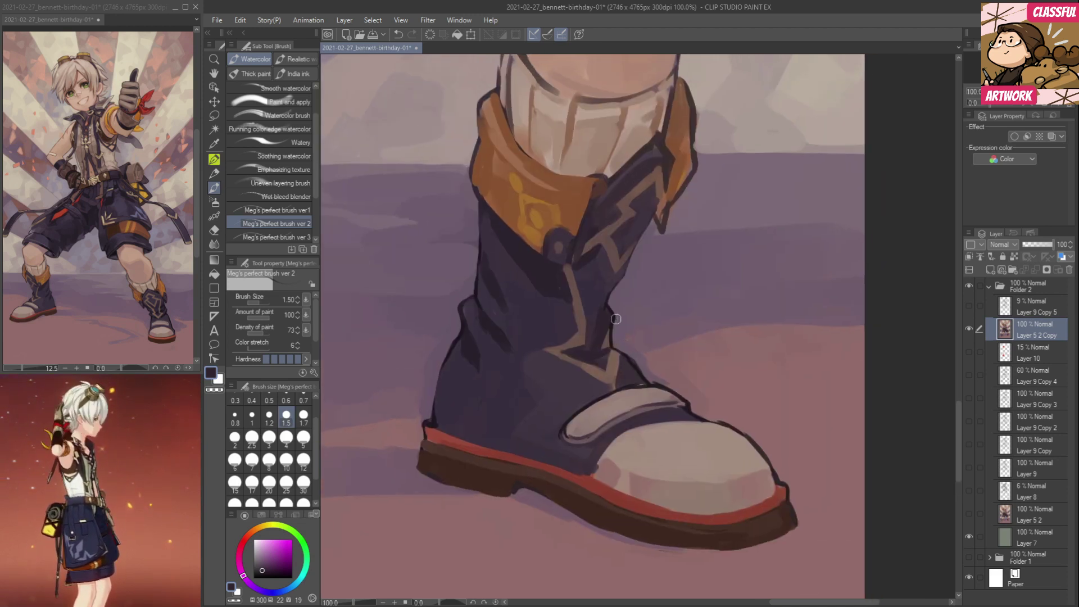
pyautogui.keyDown('alt'); pyautogui.click(578, 277); pyautogui.keyUp('alt')
pyautogui.moveTo(574, 258); pyautogui.dragTo(591, 242)
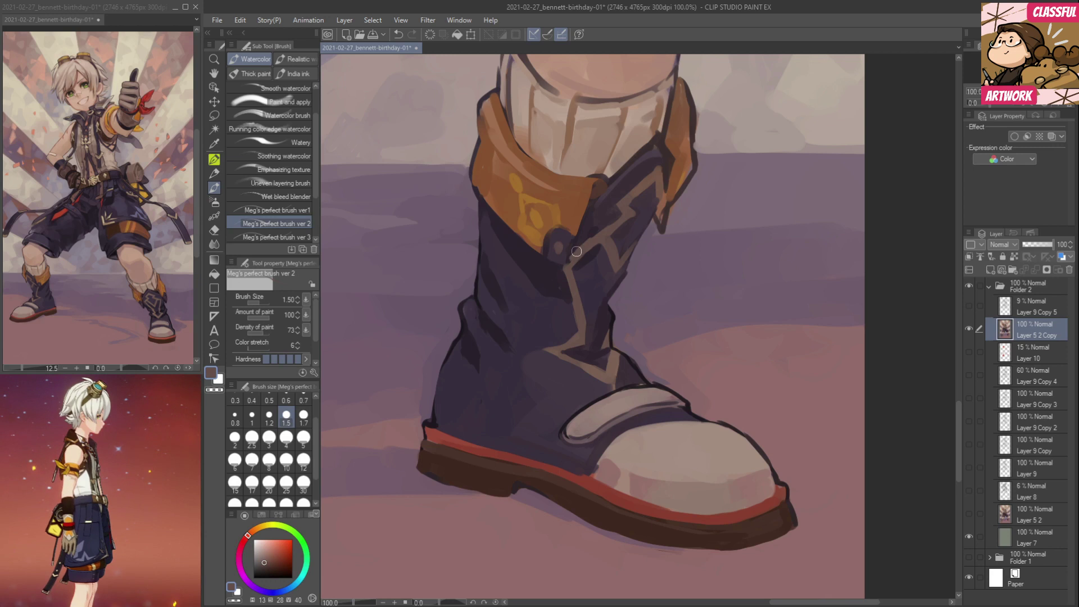
pyautogui.keyDown('alt'); pyautogui.click(596, 229); pyautogui.keyUp('alt')
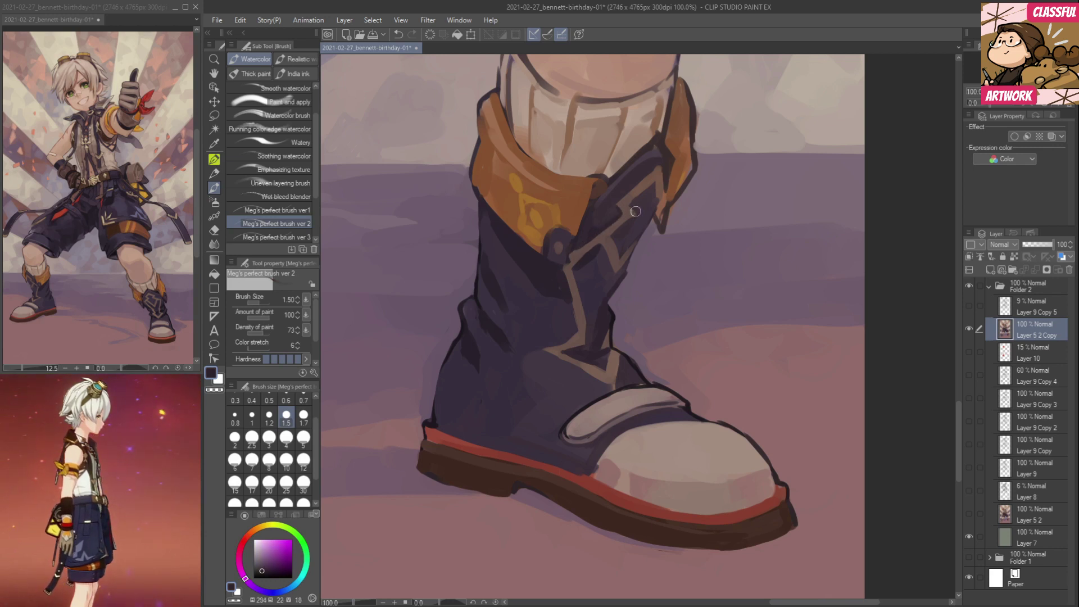
pyautogui.keyDown('alt'); pyautogui.click(621, 212); pyautogui.keyUp('alt')
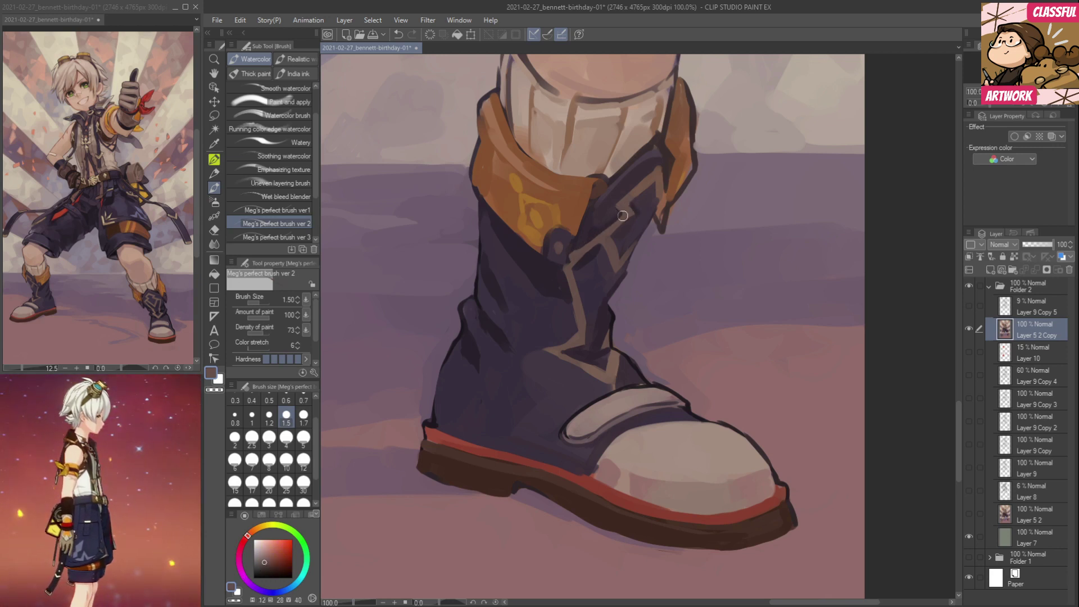
pyautogui.keyDown('alt'); pyautogui.click(611, 219); pyautogui.keyUp('alt')
pyautogui.keyDown('alt'); pyautogui.click(626, 205); pyautogui.keyUp('alt')
pyautogui.keyDown('alt'); pyautogui.click(621, 206); pyautogui.keyUp('alt')
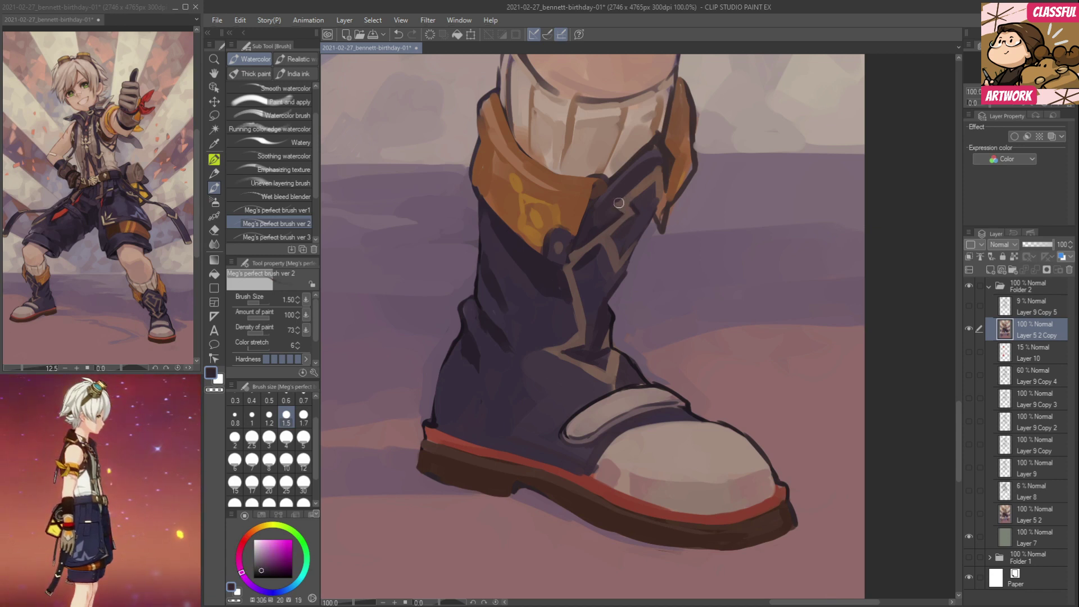
pyautogui.keyDown('alt'); pyautogui.click(661, 174); pyautogui.keyUp('alt')
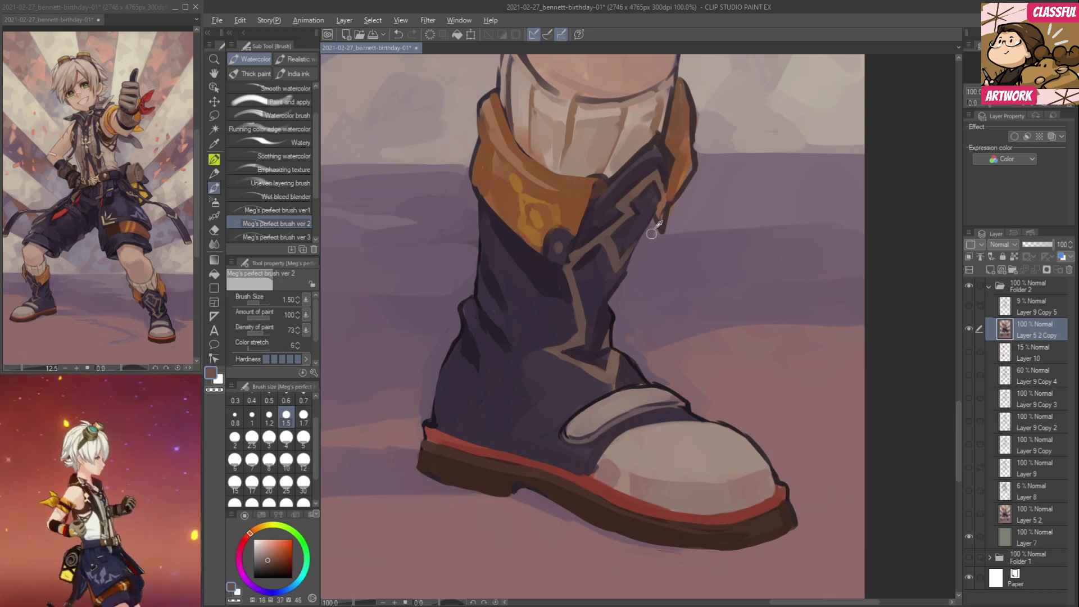
# Repaint the pointed strap tip beneath the boot's far cuff in dark purple and touch up the round cuff button.
pyautogui.keyDown('alt'); pyautogui.click(656, 218); pyautogui.keyUp('alt')
pyautogui.moveTo(671, 191); pyautogui.dragTo(658, 222)
pyautogui.keyDown('alt'); pyautogui.click(669, 198); pyautogui.keyUp('alt')
pyautogui.moveTo(674, 185); pyautogui.dragTo(657, 226)
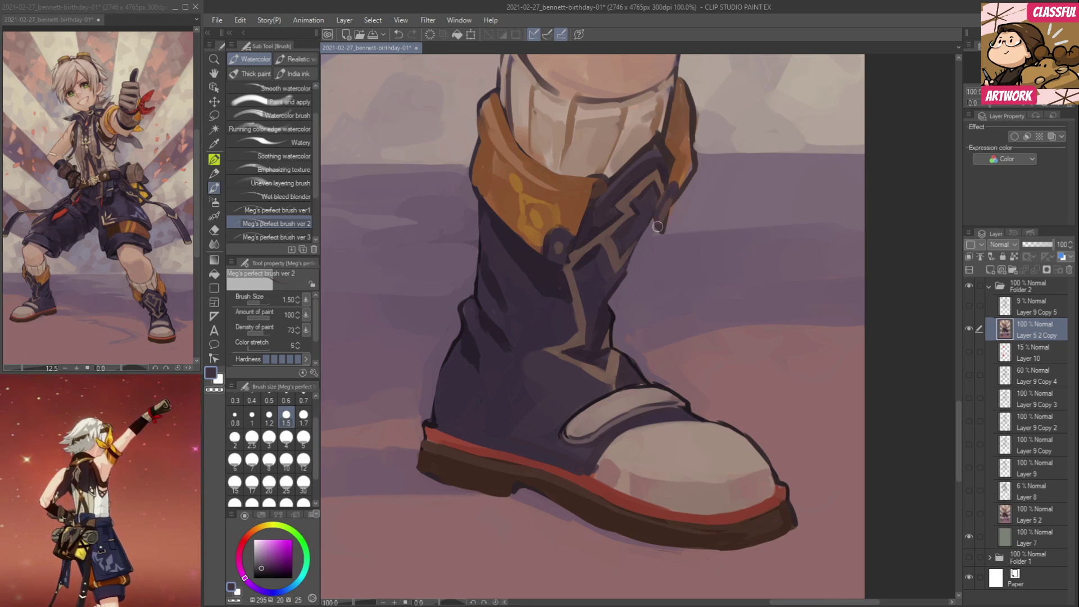
pyautogui.keyDown('alt'); pyautogui.click(555, 251); pyautogui.keyUp('alt')
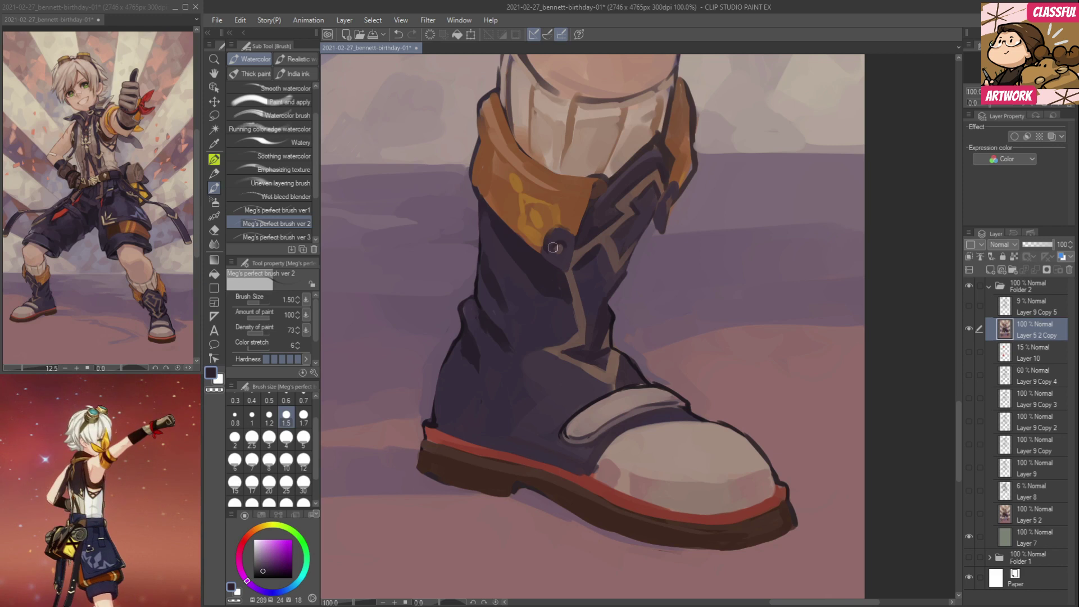
# Refine the orange around the cuff's yellow emblem and repaint the cuff's outer edge with sampled orange and brown.
pyautogui.moveTo(592, 259); pyautogui.dragTo(574, 390)
pyautogui.keyDown('alt'); pyautogui.click(506, 324); pyautogui.keyUp('alt')
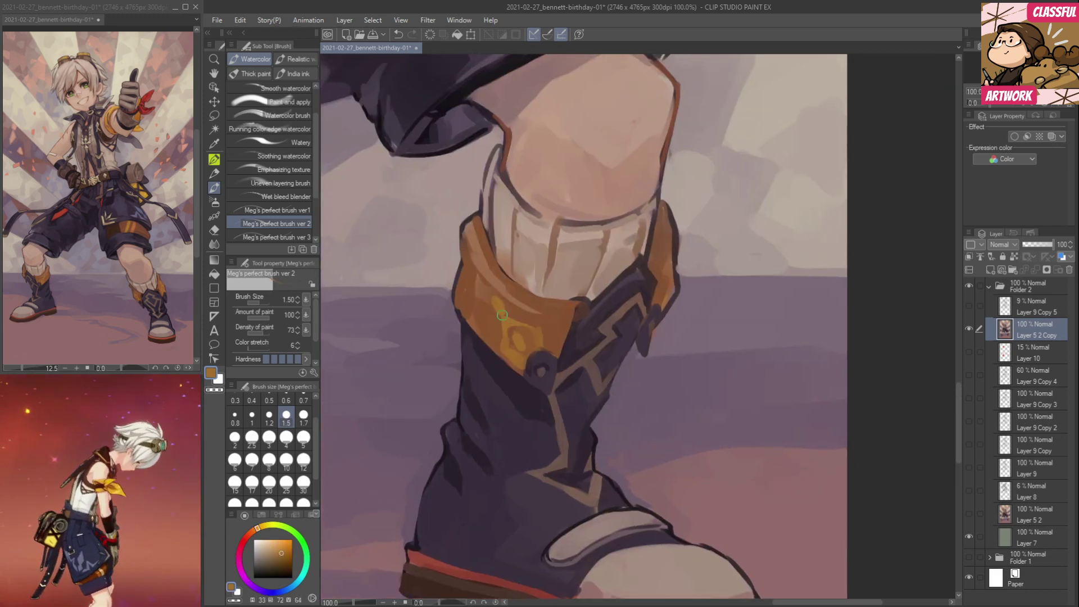
pyautogui.keyDown('alt'); pyautogui.click(517, 327); pyautogui.keyUp('alt')
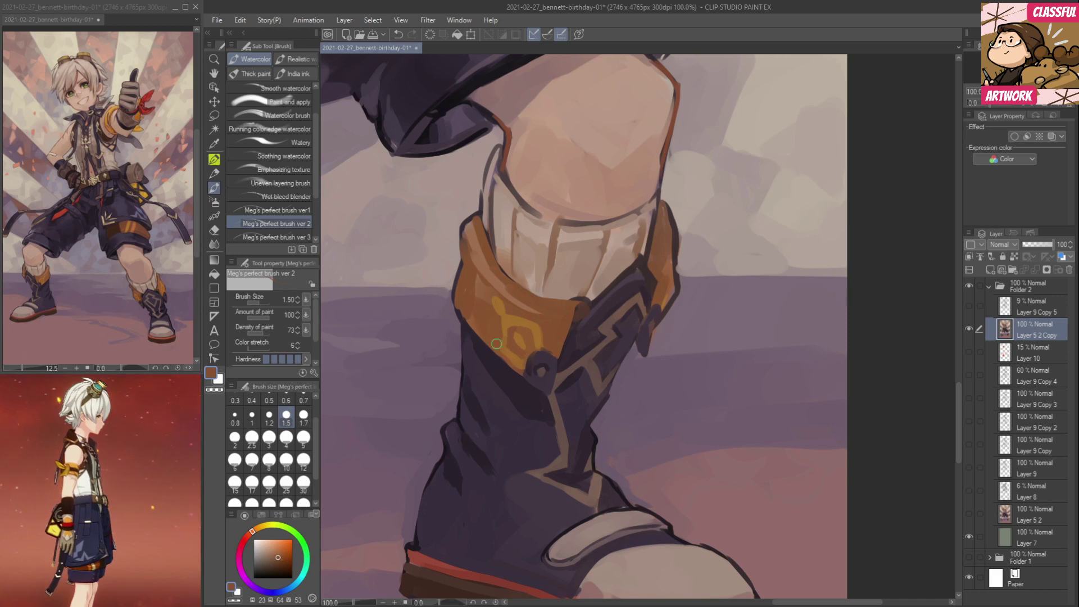
pyautogui.moveTo(469, 322)
pyautogui.mouseDown()
pyautogui.moveTo(474, 266)
pyautogui.moveTo(494, 291)
pyautogui.moveTo(468, 297)
pyautogui.moveTo(470, 273)
pyautogui.mouseUp()
# Repaint the upper rim of the orange cuff along the sock, from its outer corner to the front point.
pyautogui.keyDown('alt'); pyautogui.click(471, 226); pyautogui.keyUp('alt')
pyautogui.moveTo(470, 225)
pyautogui.mouseDown()
pyautogui.moveTo(477, 218)
pyautogui.moveTo(537, 292)
pyautogui.mouseUp()
pyautogui.keyDown('alt'); pyautogui.click(482, 217); pyautogui.keyUp('alt')
pyautogui.keyDown('alt'); pyautogui.click(484, 236); pyautogui.keyUp('alt')
pyautogui.keyDown('alt'); pyautogui.click(597, 306); pyautogui.keyUp('alt')
pyautogui.moveTo(483, 230)
pyautogui.mouseDown()
pyautogui.moveTo(556, 298)
pyautogui.moveTo(530, 288)
pyautogui.moveTo(579, 301)
pyautogui.mouseUp()
# Refine the brown rib lines and cream shading of the sock with sampled colours.
pyautogui.keyDown('alt'); pyautogui.click(529, 274); pyautogui.keyUp('alt')
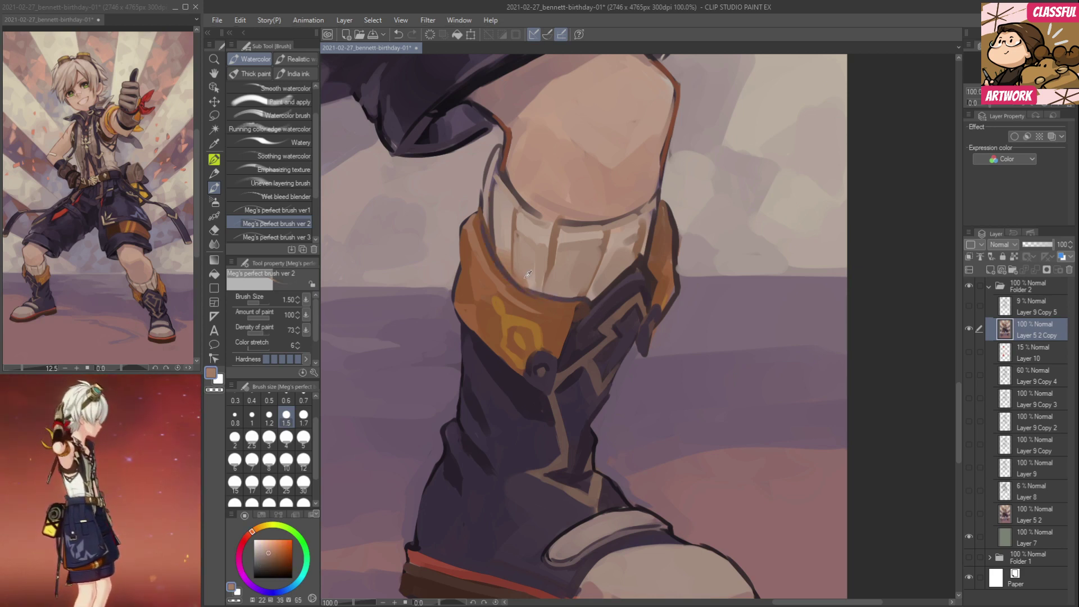
pyautogui.keyDown('alt'); pyautogui.click(529, 270); pyautogui.keyUp('alt')
pyautogui.moveTo(528, 269); pyautogui.dragTo(538, 288)
pyautogui.keyDown('alt'); pyautogui.click(549, 274); pyautogui.keyUp('alt')
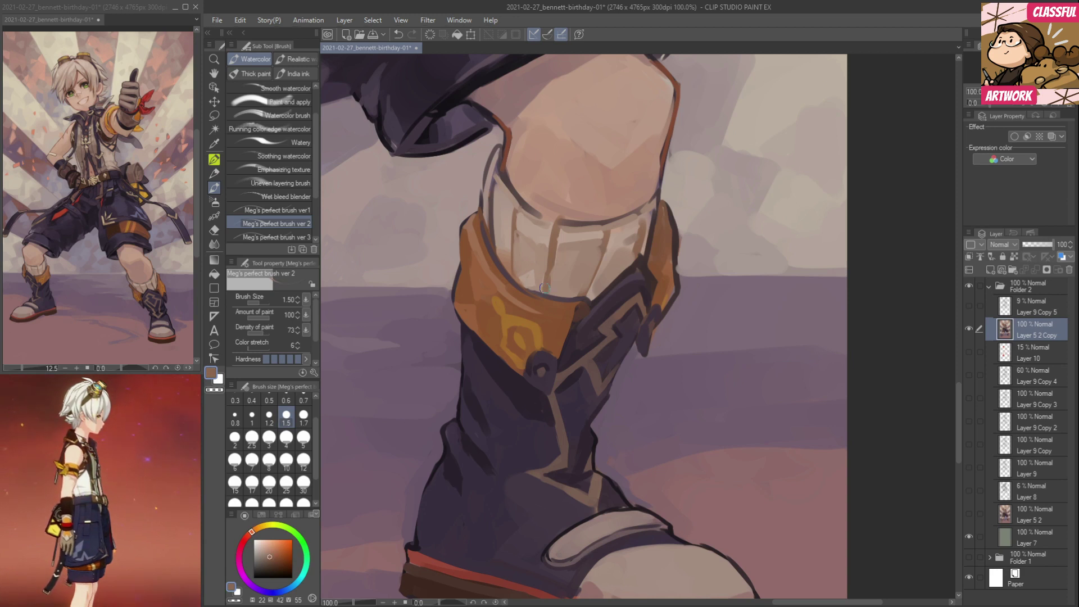
pyautogui.keyDown('alt'); pyautogui.click(559, 232); pyautogui.keyUp('alt')
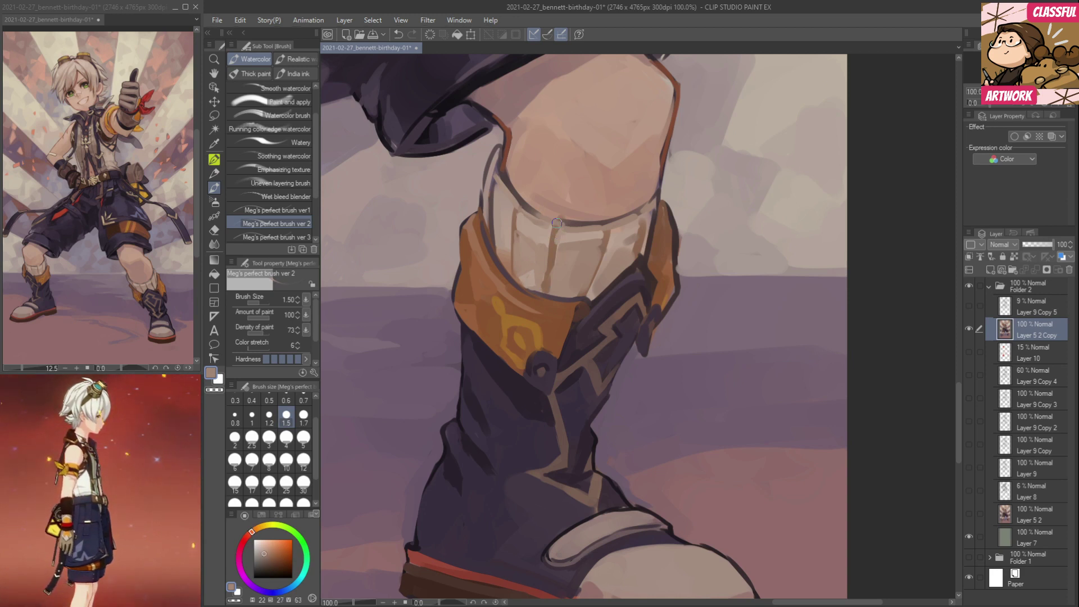
# Smooth the skin above the sock and redraw the knee's inner outline in sampled reddish brown.
pyautogui.moveTo(562, 211); pyautogui.dragTo(509, 340)
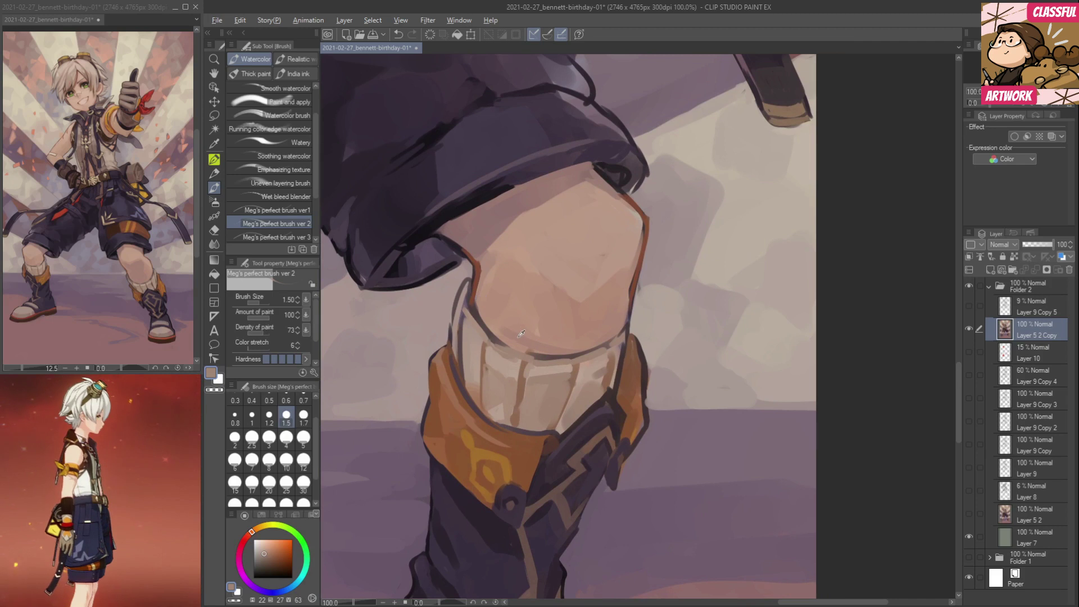
pyautogui.keyDown('alt'); pyautogui.click(497, 309); pyautogui.keyUp('alt')
pyautogui.keyDown('alt'); pyautogui.click(482, 307); pyautogui.keyUp('alt')
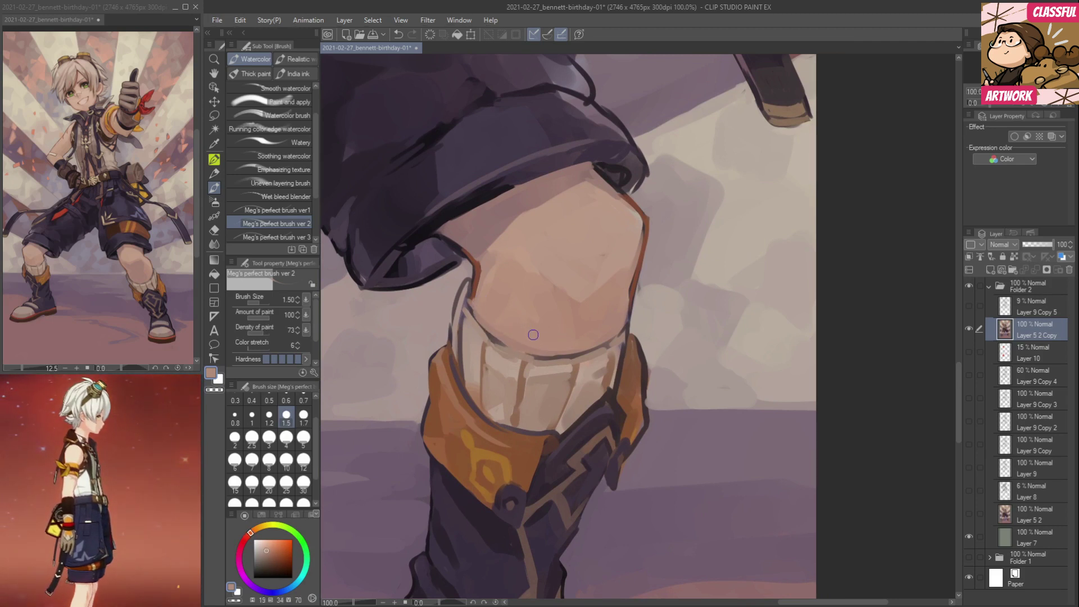
pyautogui.moveTo(481, 303)
pyautogui.mouseDown()
pyautogui.moveTo(477, 281)
pyautogui.moveTo(471, 313)
pyautogui.moveTo(492, 338)
pyautogui.mouseUp()
pyautogui.keyDown('alt'); pyautogui.click(477, 267); pyautogui.keyUp('alt')
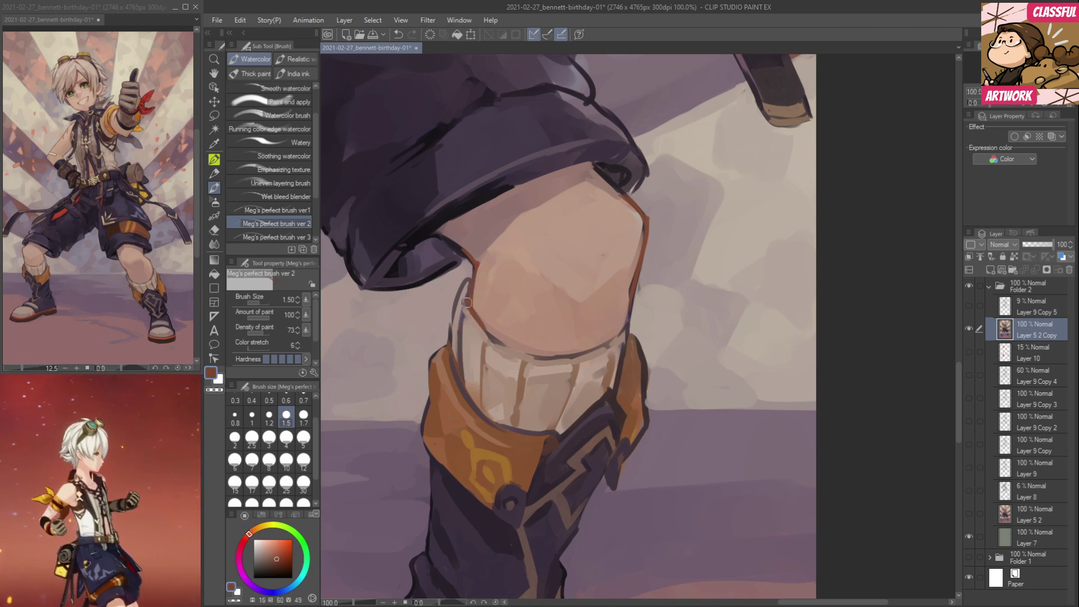
pyautogui.keyDown('alt'); pyautogui.click(455, 265); pyautogui.keyUp('alt')
pyautogui.keyDown('alt'); pyautogui.click(475, 255); pyautogui.keyUp('alt')
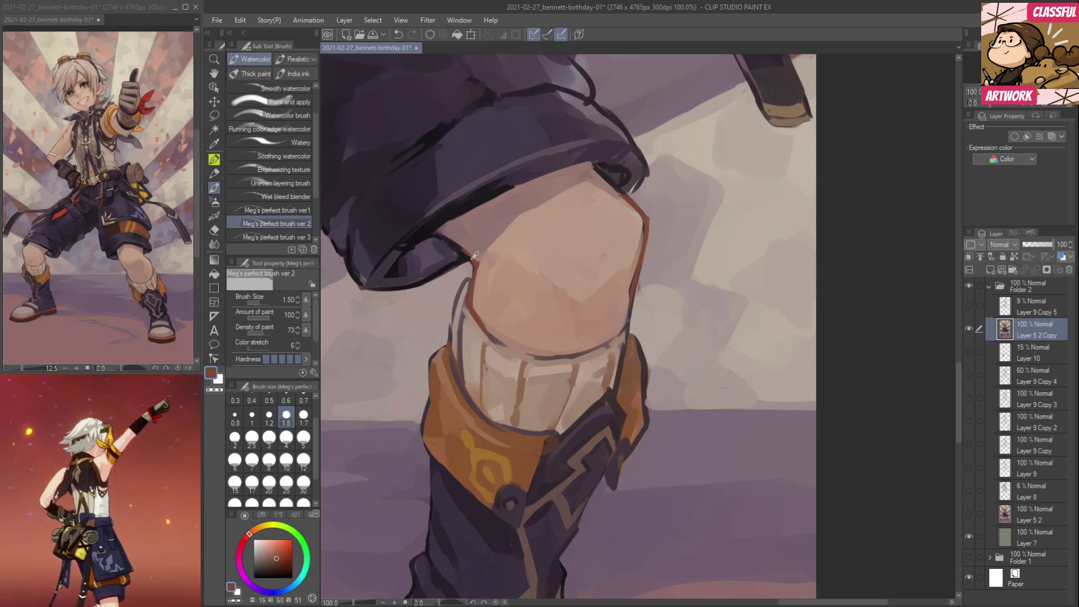
# Clean up the skin shadow beneath the shorts' hem and repaint the hem's dark outer corner.
pyautogui.keyDown('alt'); pyautogui.click(603, 191); pyautogui.keyUp('alt')
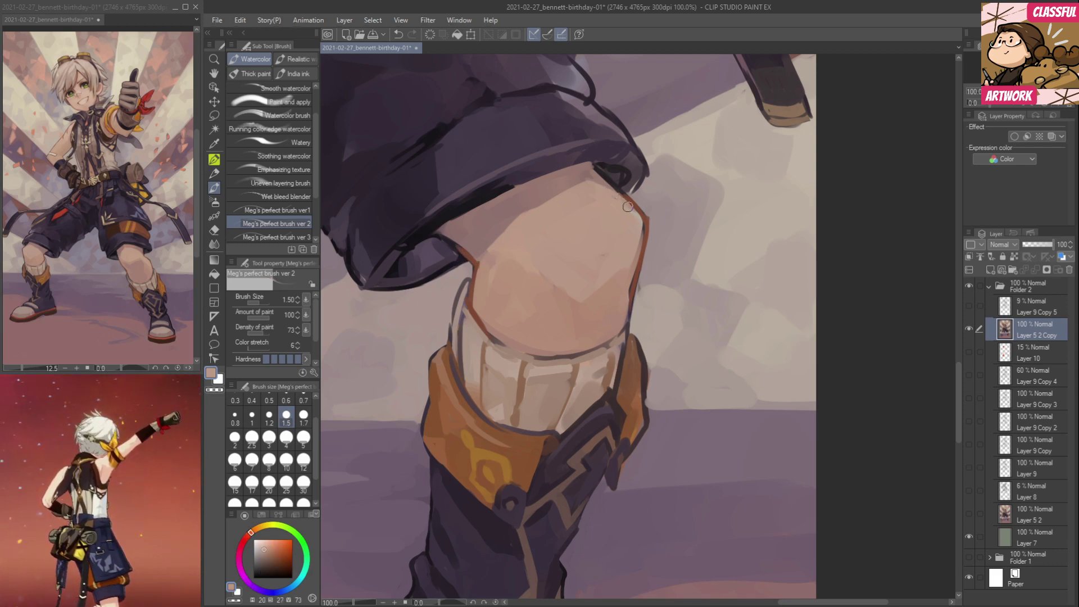
pyautogui.keyDown('alt'); pyautogui.click(597, 178); pyautogui.keyUp('alt')
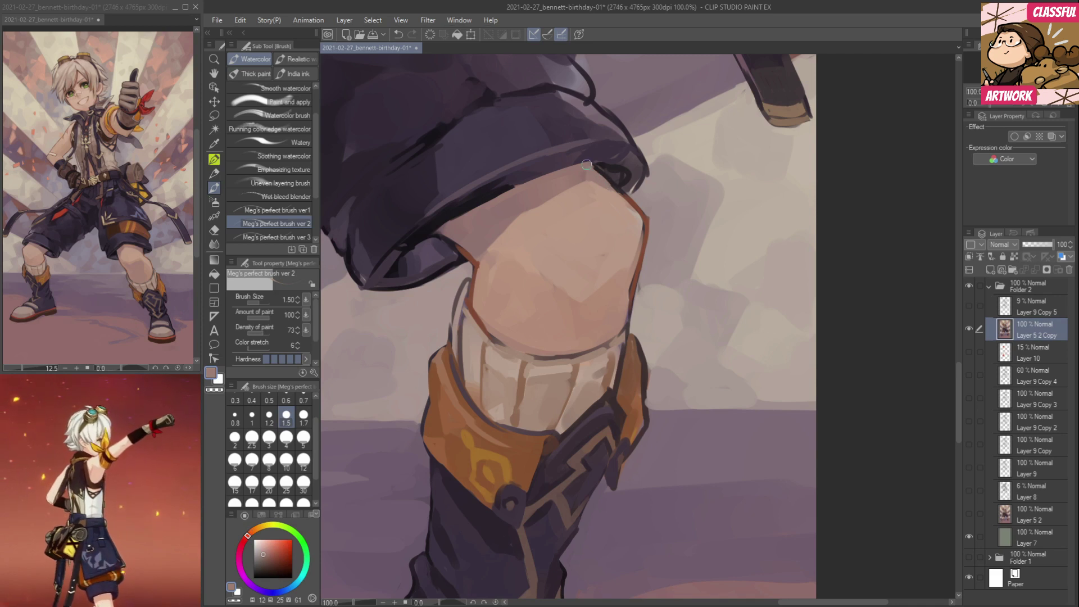
pyautogui.keyDown('alt'); pyautogui.click(635, 178); pyautogui.keyUp('alt')
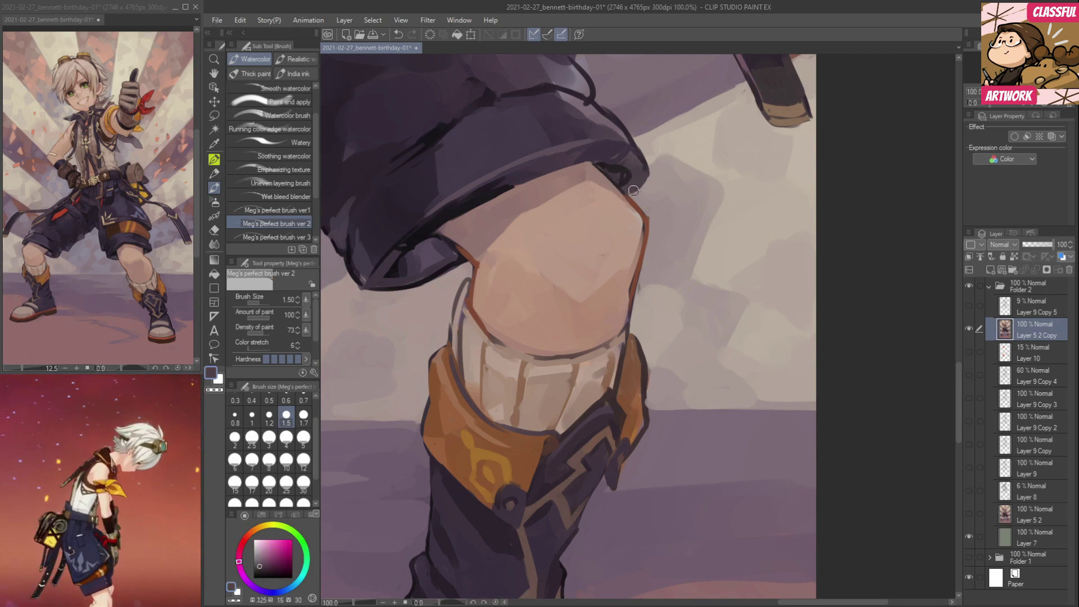
pyautogui.keyDown('alt'); pyautogui.click(612, 167); pyautogui.keyUp('alt')
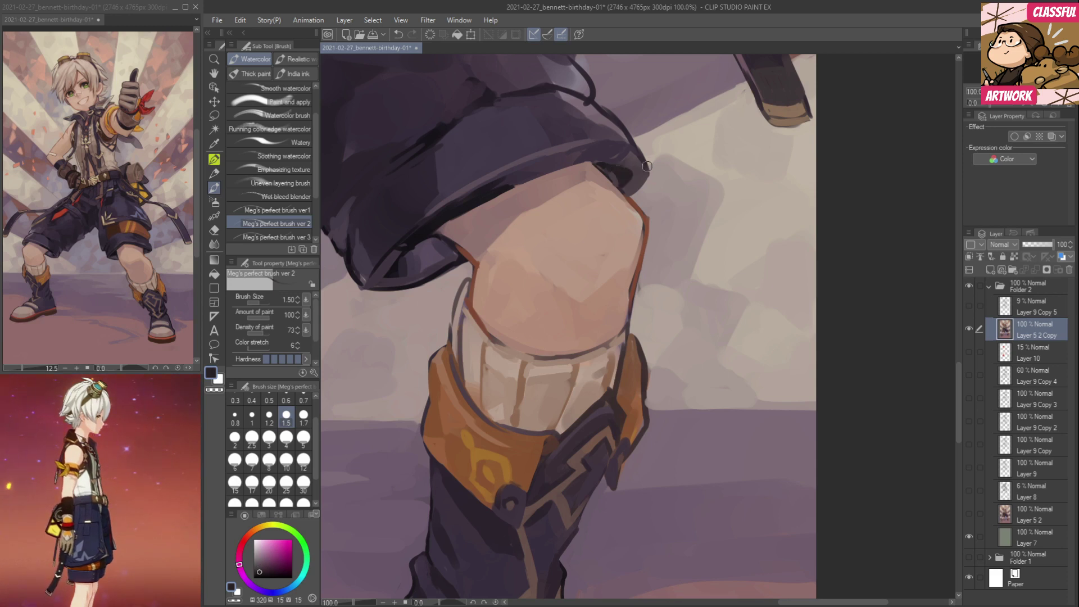
pyautogui.keyDown('alt'); pyautogui.click(633, 155); pyautogui.keyUp('alt')
# Refine the dark outline where the shorts fold above the rolled hem, using sampled purples.
pyautogui.moveTo(641, 166); pyautogui.dragTo(643, 267)
pyautogui.keyDown('alt'); pyautogui.click(608, 228); pyautogui.keyUp('alt')
pyautogui.keyDown('alt'); pyautogui.click(598, 214); pyautogui.keyUp('alt')
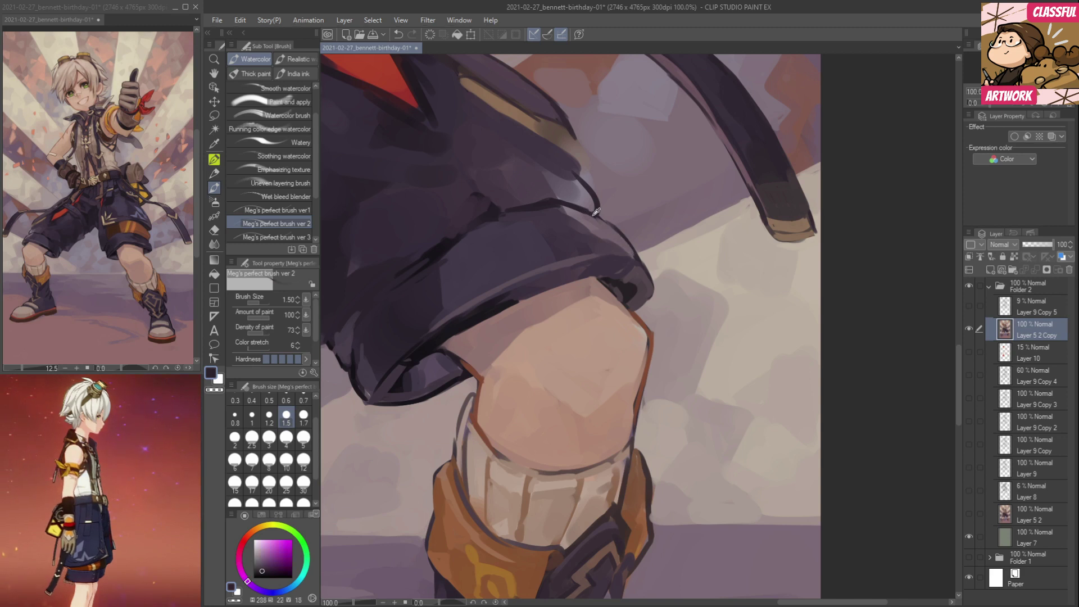
pyautogui.moveTo(602, 207); pyautogui.dragTo(625, 319)
pyautogui.moveTo(589, 268)
pyautogui.mouseDown()
pyautogui.moveTo(602, 289)
pyautogui.moveTo(597, 259)
pyautogui.moveTo(649, 342)
pyautogui.moveTo(659, 390)
pyautogui.mouseUp()
# Repaint the gold trim on the shorts' pocket flap and define the dark edge at its corner.
pyautogui.keyDown('alt'); pyautogui.click(582, 254); pyautogui.keyUp('alt')
pyautogui.moveTo(528, 308); pyautogui.dragTo(622, 363)
pyautogui.moveTo(551, 310); pyautogui.dragTo(624, 358)
pyautogui.moveTo(602, 314); pyautogui.dragTo(632, 358)
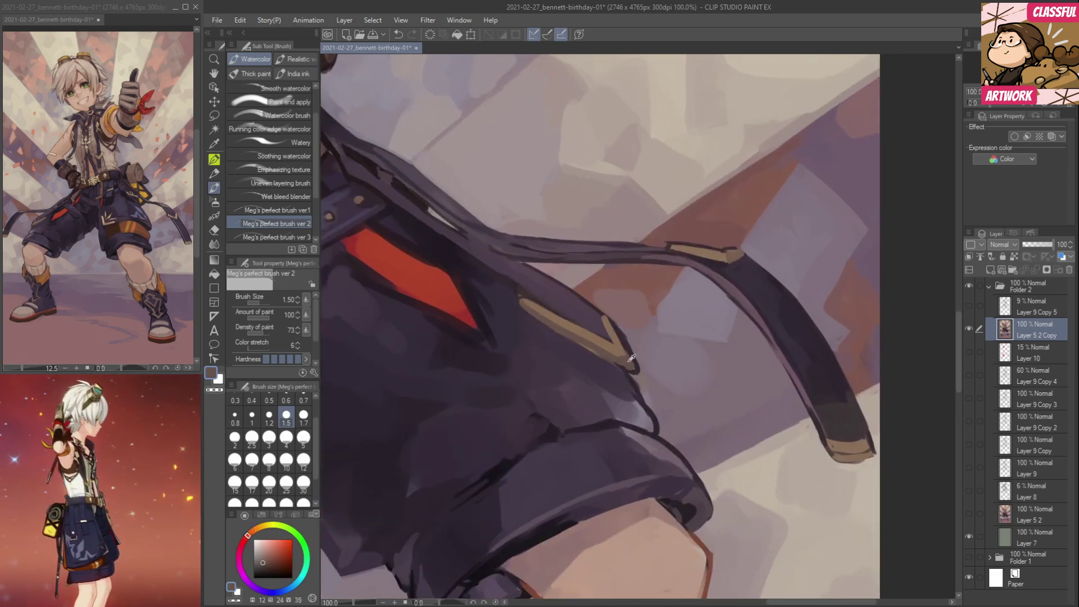
pyautogui.moveTo(602, 315); pyautogui.dragTo(632, 364)
# Sharpen the outer corner of the pocket flap's gold trim with sampled background and tan colours.
pyautogui.keyDown('alt'); pyautogui.click(637, 362); pyautogui.keyUp('alt')
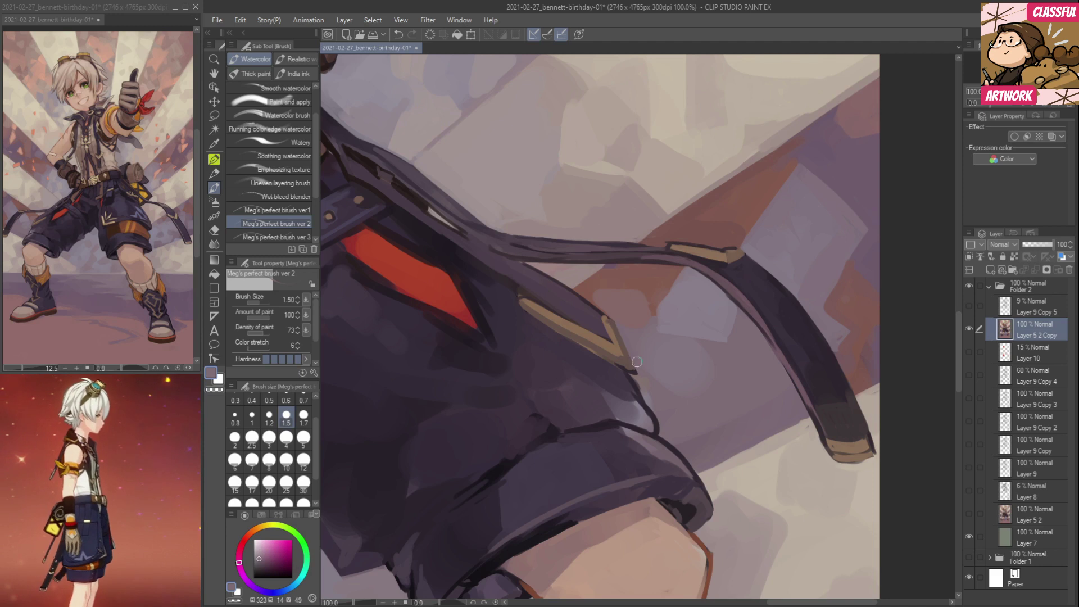
pyautogui.keyDown('alt'); pyautogui.click(616, 322); pyautogui.keyUp('alt')
pyautogui.moveTo(603, 314); pyautogui.dragTo(629, 364)
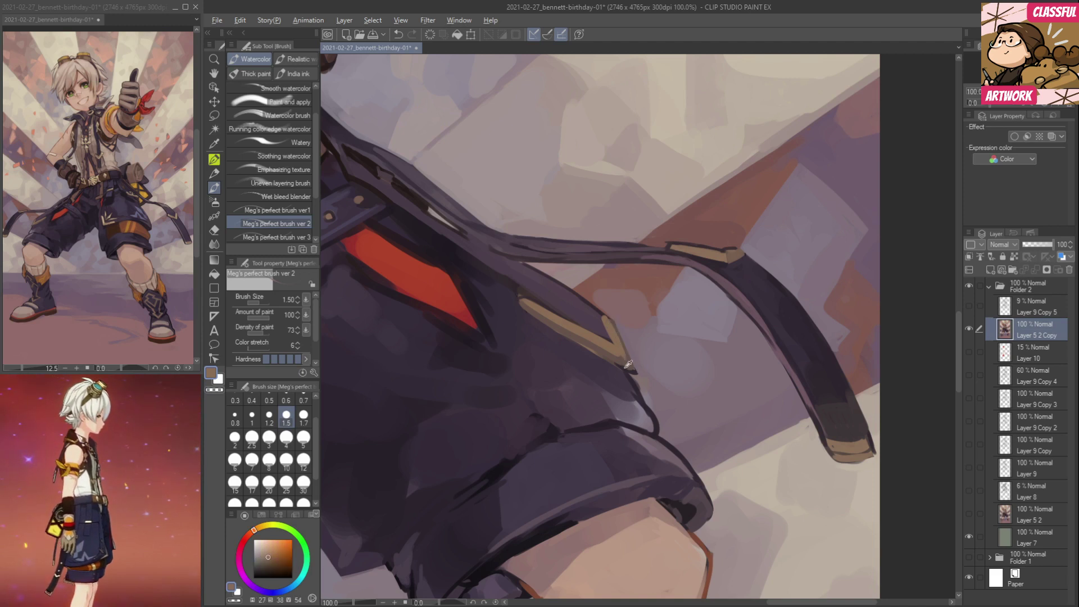
pyautogui.keyDown('alt'); pyautogui.click(608, 343); pyautogui.keyUp('alt')
pyautogui.moveTo(609, 344); pyautogui.dragTo(627, 358)
pyautogui.keyDown('alt'); pyautogui.click(601, 330); pyautogui.keyUp('alt')
# Touch up the dark shorts fabric along the underside of the pocket flap's gold trim.
pyautogui.moveTo(614, 305); pyautogui.dragTo(676, 371)
pyautogui.keyDown('alt'); pyautogui.click(611, 377); pyautogui.keyUp('alt')
pyautogui.moveTo(588, 360)
pyautogui.mouseDown()
pyautogui.moveTo(678, 418)
pyautogui.moveTo(600, 352)
pyautogui.mouseUp()
pyautogui.keyDown('alt'); pyautogui.click(597, 381); pyautogui.keyUp('alt')
# Refine the hanging strap's gold end and clean the background along its tip with sampled colours.
pyautogui.keyDown('alt'); pyautogui.click(702, 241); pyautogui.keyUp('alt')
pyautogui.moveTo(837, 444); pyautogui.dragTo(805, 443)
pyautogui.keyDown('alt'); pyautogui.click(832, 435); pyautogui.keyUp('alt')
pyautogui.keyDown('alt'); pyautogui.click(812, 452); pyautogui.keyUp('alt')
pyautogui.moveTo(795, 449); pyautogui.dragTo(841, 445)
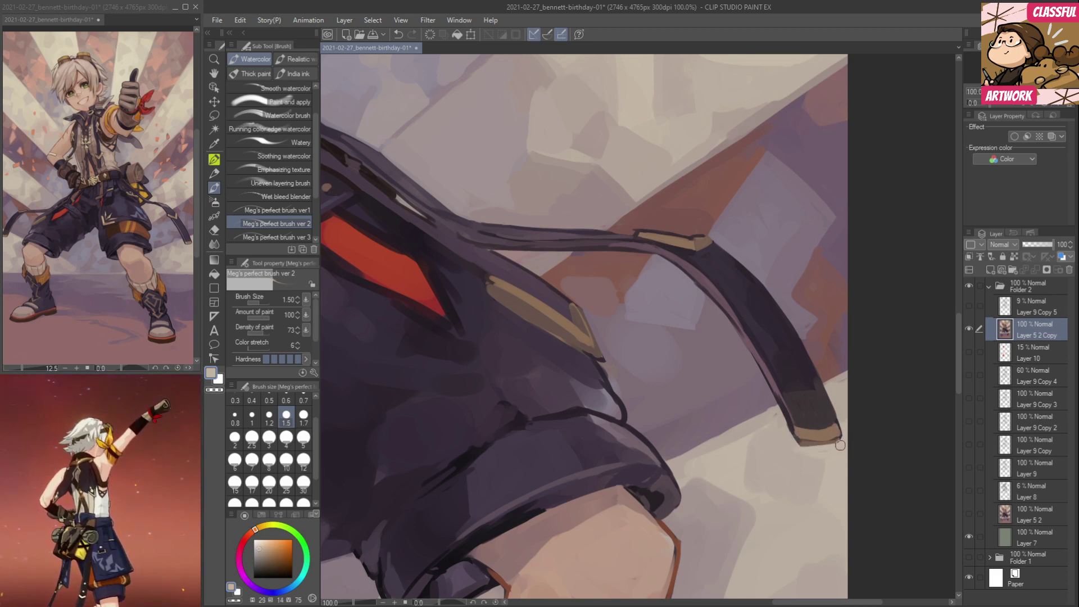
# Touch up the purple and rust background patches beside the hanging strap with colours sampled from the surrounding paint.
pyautogui.keyDown('alt'); pyautogui.click(803, 466); pyautogui.keyUp('alt')
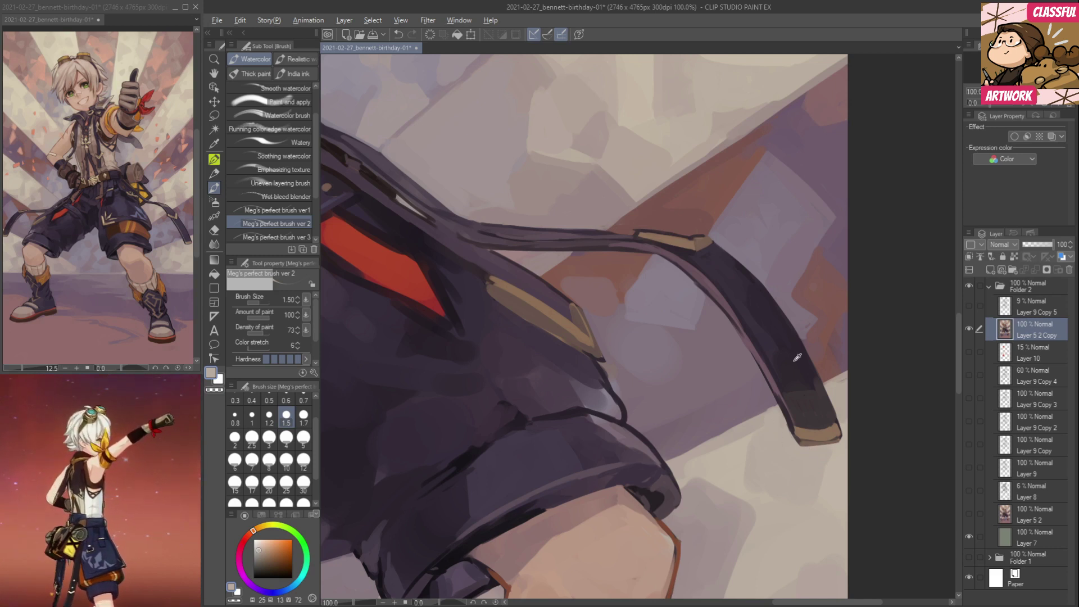
pyautogui.keyDown('alt'); pyautogui.click(817, 288); pyautogui.keyUp('alt')
pyautogui.keyDown('alt'); pyautogui.click(814, 286); pyautogui.keyUp('alt')
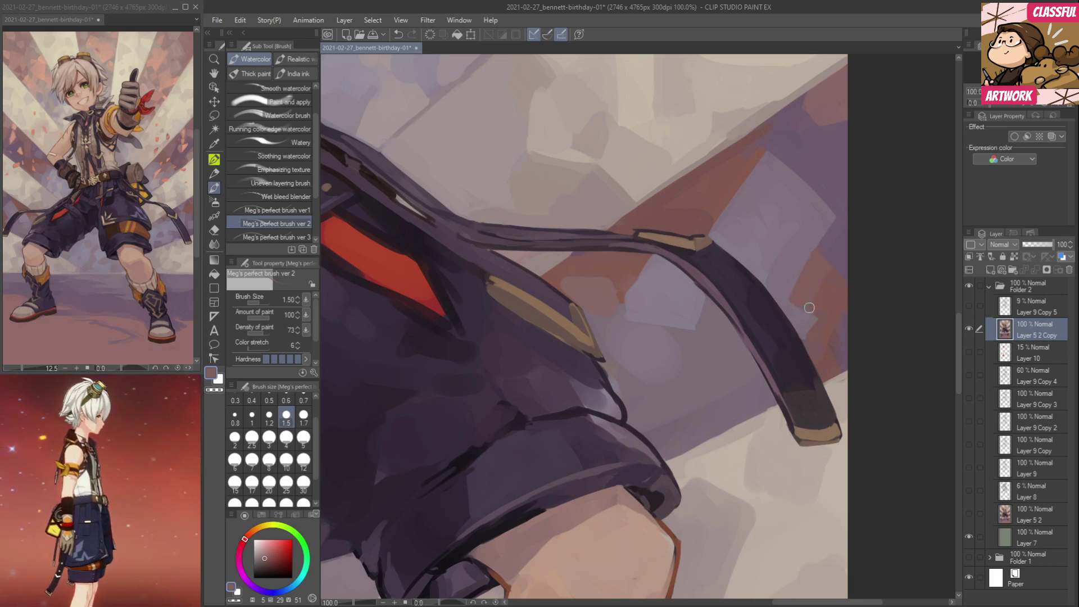
pyautogui.keyDown('alt'); pyautogui.click(834, 283); pyautogui.keyUp('alt')
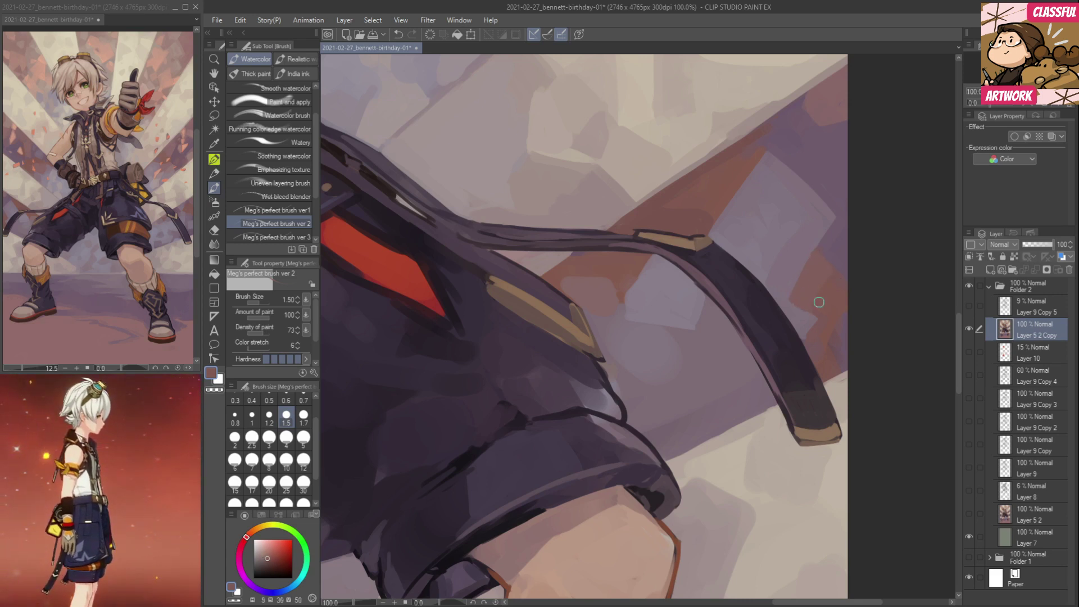
pyautogui.keyDown('alt'); pyautogui.click(831, 340); pyautogui.keyUp('alt')
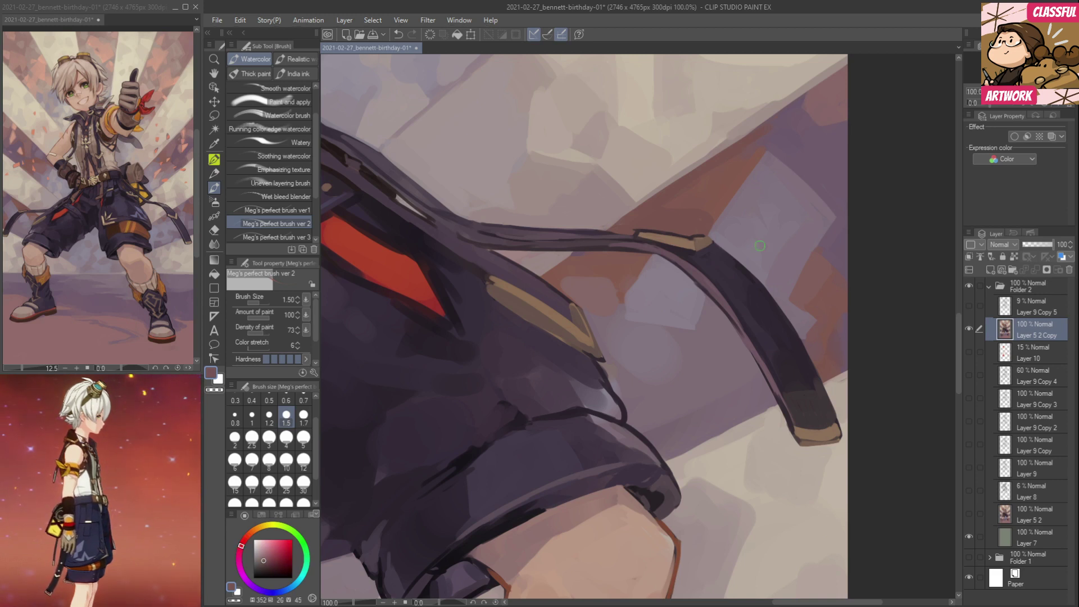
# Redraw the inner edge of the hanging strap along its downward bend with sampled purple tones.
pyautogui.keyDown('alt'); pyautogui.click(678, 254); pyautogui.keyUp('alt')
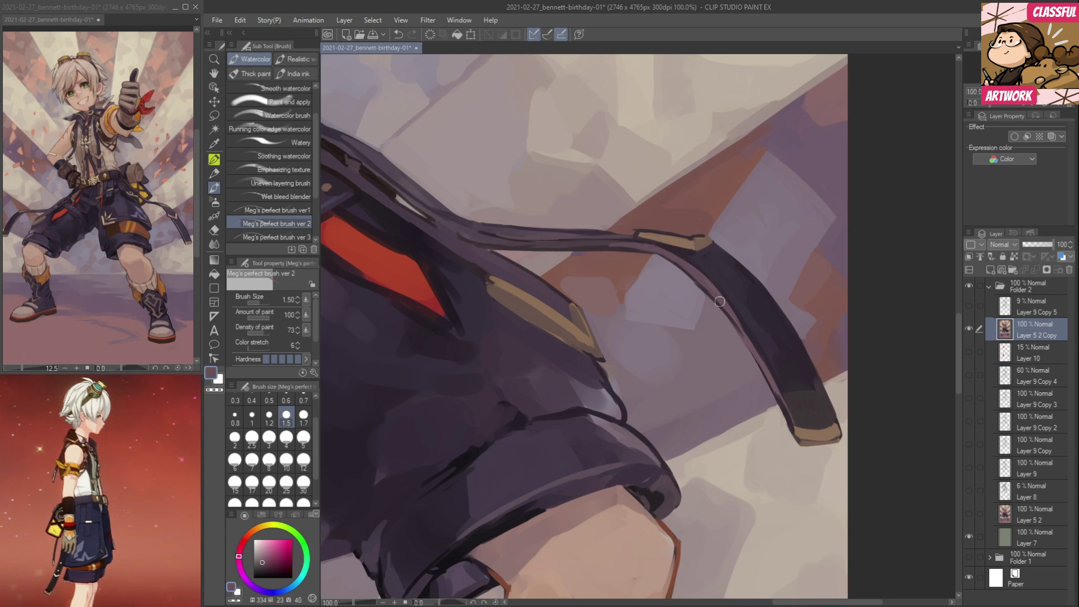
pyautogui.keyDown('alt'); pyautogui.click(689, 255); pyautogui.keyUp('alt')
pyautogui.keyDown('alt'); pyautogui.click(695, 264); pyautogui.keyUp('alt')
pyautogui.moveTo(686, 275); pyautogui.dragTo(739, 338)
pyautogui.hotkey('ctrl', 'z')
pyautogui.moveTo(685, 272); pyautogui.dragTo(721, 321)
# Repaint the upper edge of the pocket flap's gold trim with sampled tan and brown tones.
pyautogui.moveTo(553, 256); pyautogui.dragTo(665, 272)
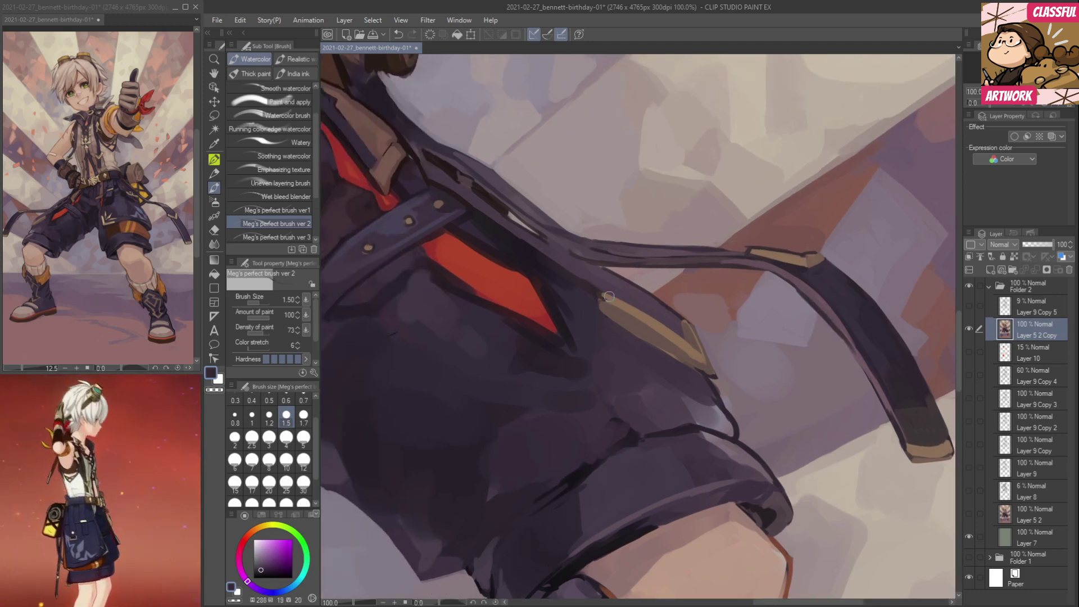
pyautogui.keyDown('alt'); pyautogui.click(675, 335); pyautogui.keyUp('alt')
pyautogui.moveTo(610, 294); pyautogui.dragTo(678, 337)
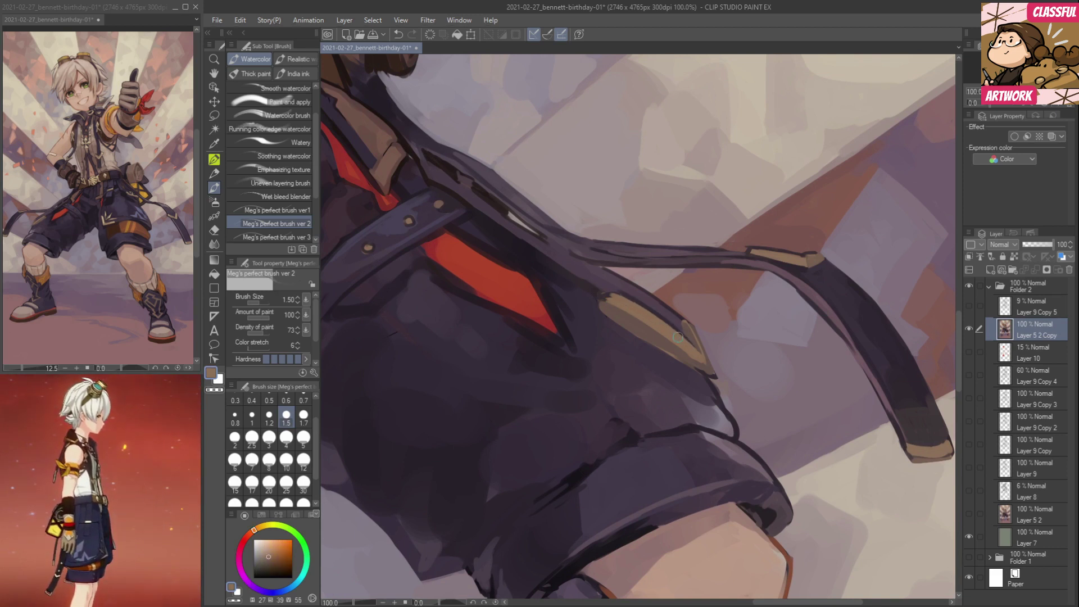
pyautogui.keyDown('alt'); pyautogui.click(606, 298); pyautogui.keyUp('alt')
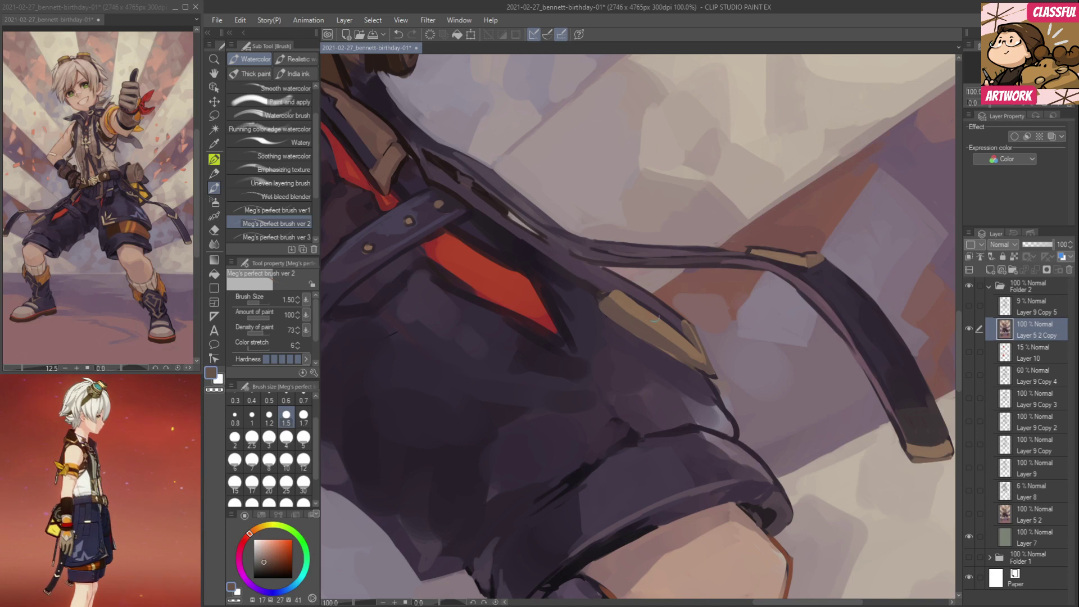
pyautogui.keyDown('alt'); pyautogui.click(621, 298); pyautogui.keyUp('alt')
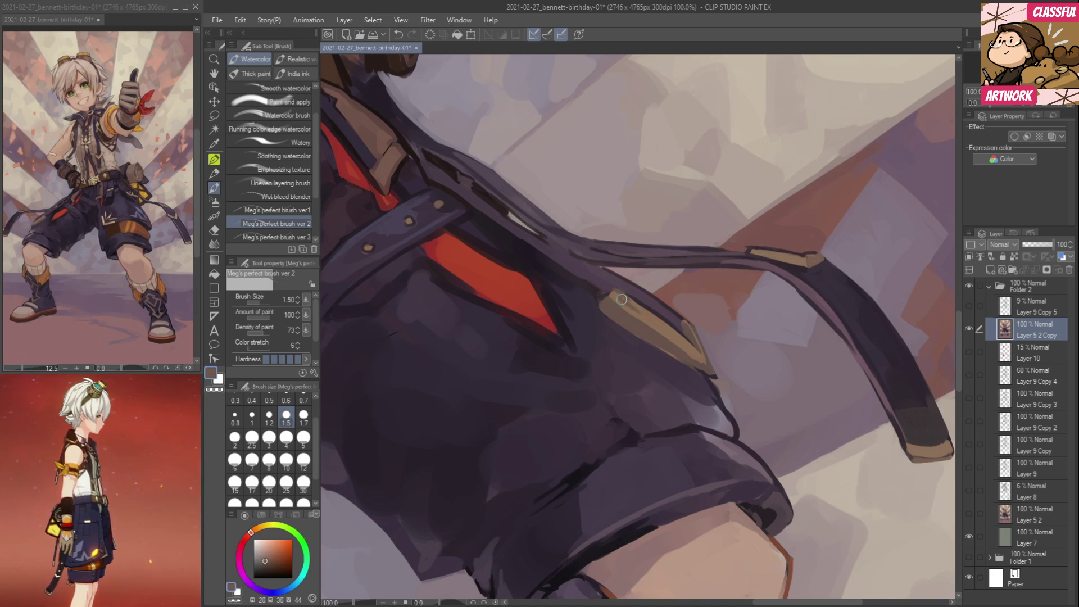
pyautogui.moveTo(623, 298); pyautogui.dragTo(697, 352)
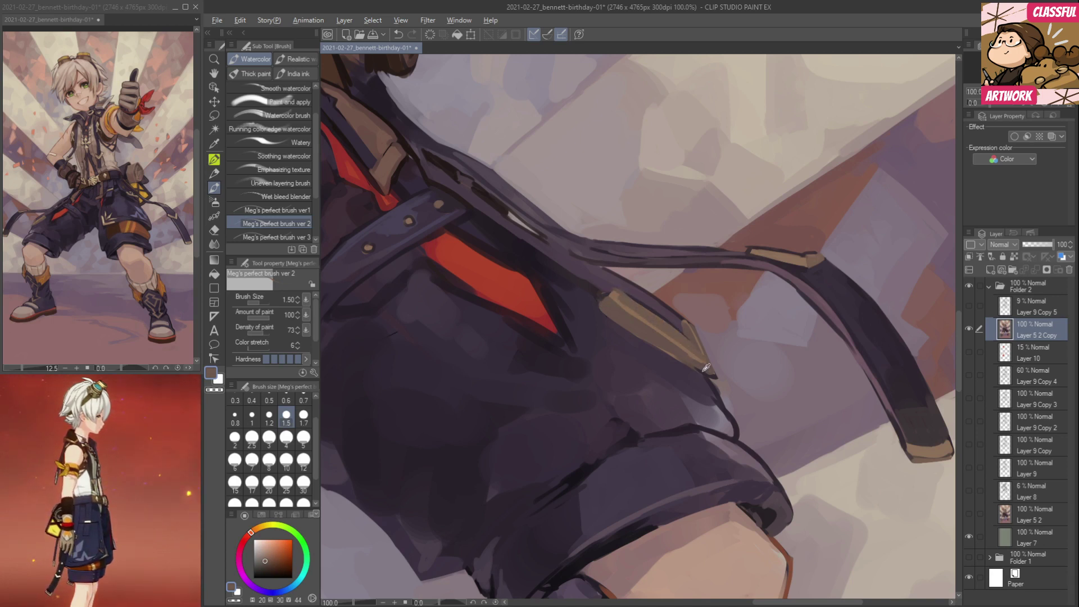
# Fill out the gold trim's arrow-shaped corner and outline it in dark purple sampled from the shorts.
pyautogui.keyDown('alt'); pyautogui.click(627, 331); pyautogui.keyUp('alt')
pyautogui.moveTo(603, 296)
pyautogui.mouseDown()
pyautogui.moveTo(620, 321)
pyautogui.moveTo(711, 379)
pyautogui.moveTo(698, 333)
pyautogui.mouseUp()
pyautogui.keyDown('alt'); pyautogui.click(610, 304); pyautogui.keyUp('alt')
pyautogui.keyDown('alt'); pyautogui.click(657, 433); pyautogui.keyUp('alt')
pyautogui.moveTo(685, 321)
pyautogui.mouseDown()
pyautogui.moveTo(715, 360)
pyautogui.moveTo(716, 382)
pyautogui.mouseUp()
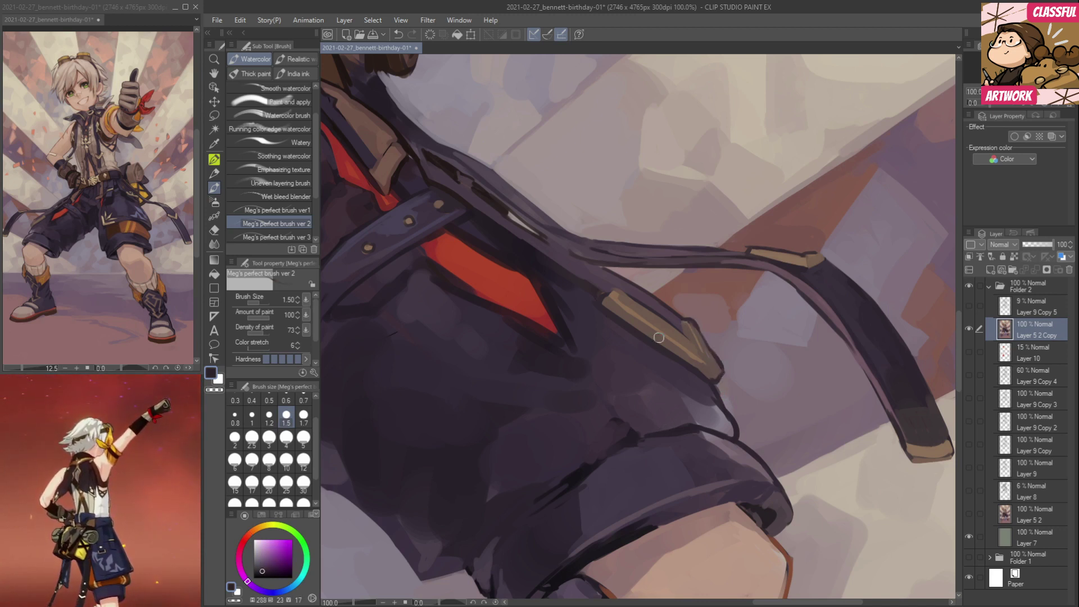
pyautogui.keyDown('alt'); pyautogui.click(720, 366); pyautogui.keyUp('alt')
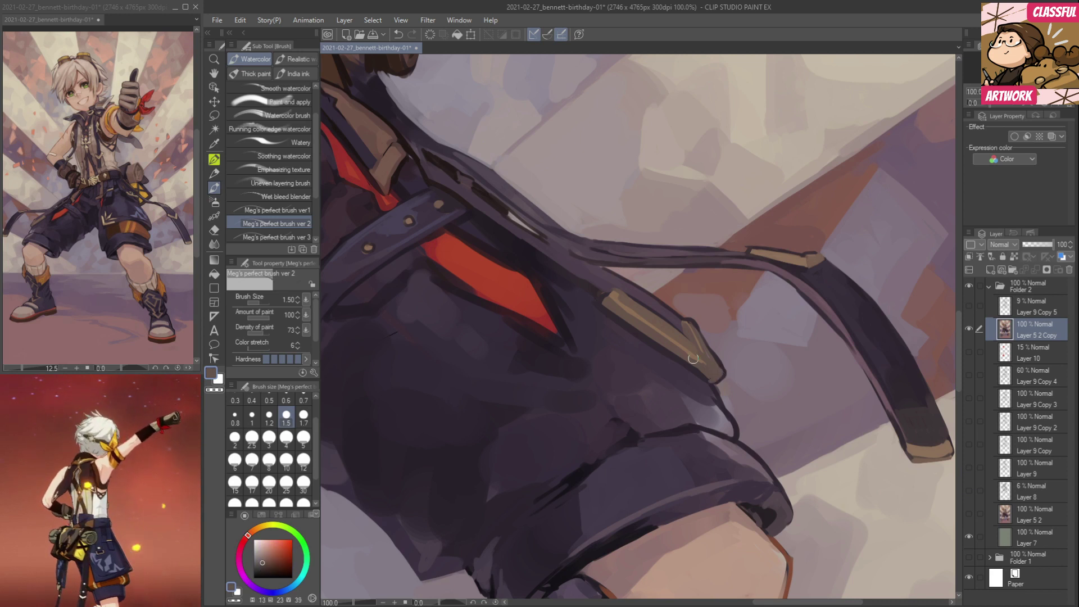
# Smooth the shorts fabric below the gold trim with sampled purples, using Meg's perfect brush ver 3 at size 1.5.
pyautogui.moveTo(720, 366)
pyautogui.mouseDown()
pyautogui.moveTo(807, 367)
pyautogui.moveTo(814, 393)
pyautogui.moveTo(781, 367)
pyautogui.moveTo(815, 380)
pyautogui.moveTo(811, 369)
pyautogui.moveTo(798, 365)
pyautogui.moveTo(853, 412)
pyautogui.moveTo(816, 405)
pyautogui.moveTo(872, 444)
pyautogui.mouseUp()
pyautogui.keyDown('alt'); pyautogui.click(793, 329); pyautogui.keyUp('alt')
pyautogui.keyDown('alt'); pyautogui.click(801, 356); pyautogui.keyUp('alt')
pyautogui.keyDown('alt'); pyautogui.click(798, 368); pyautogui.keyUp('alt')
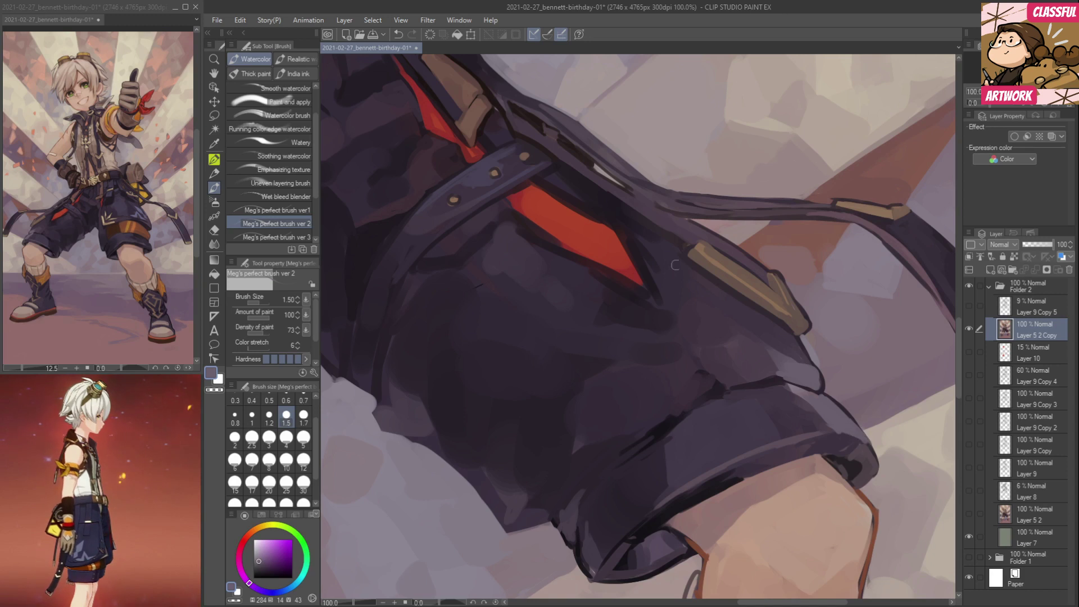
pyautogui.click(276, 237)
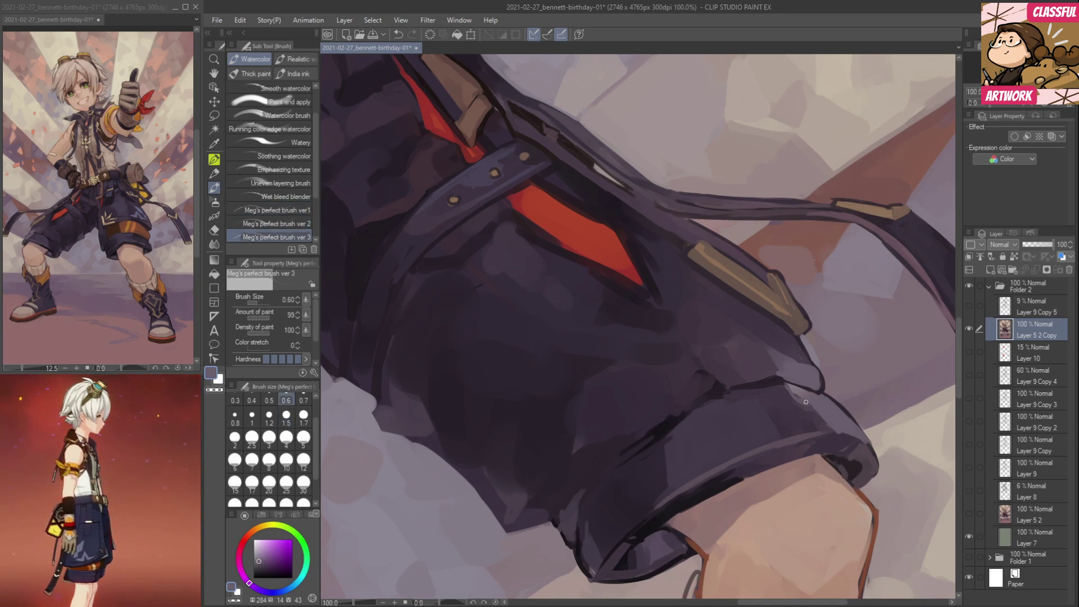
pyautogui.click(286, 418)
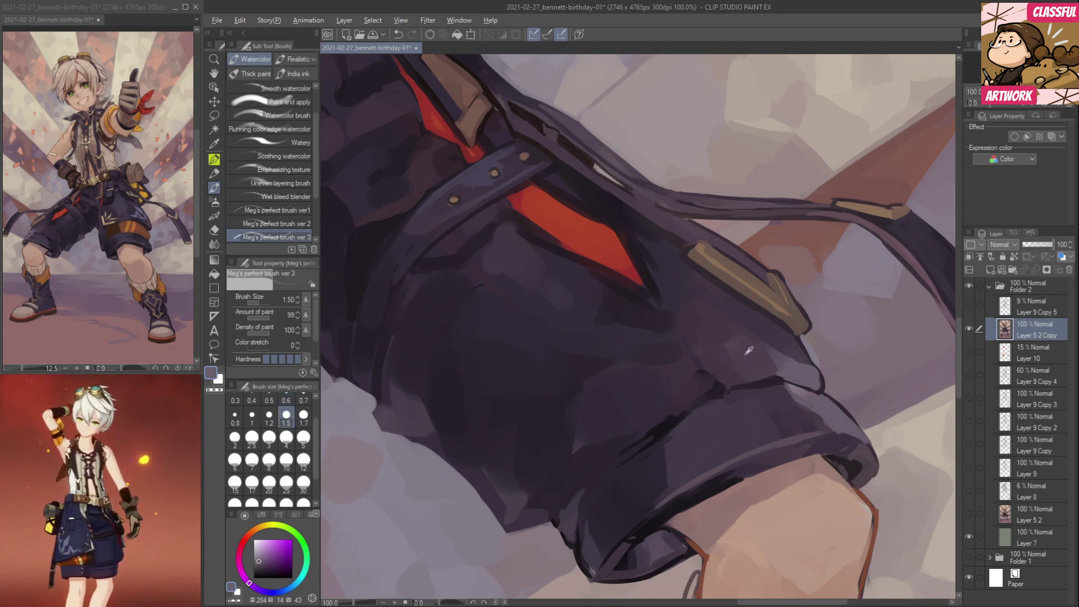
pyautogui.moveTo(735, 343); pyautogui.dragTo(714, 385)
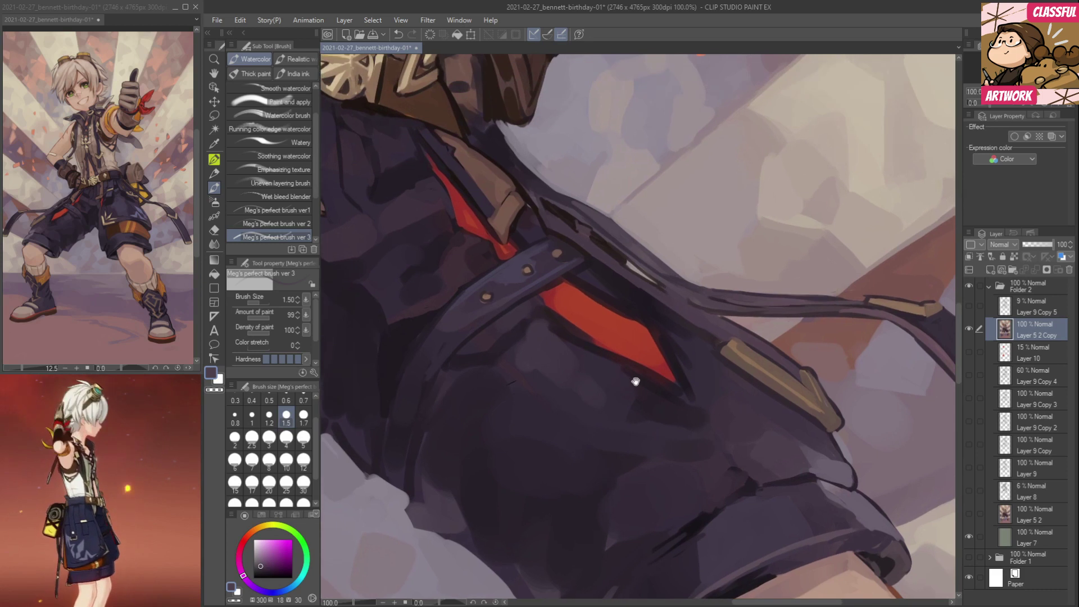
# Blend the dark shorts fabric below the red panel and along the strap wrapping the thigh with sampled purples.
pyautogui.keyDown('alt'); pyautogui.click(581, 354); pyautogui.keyUp('alt')
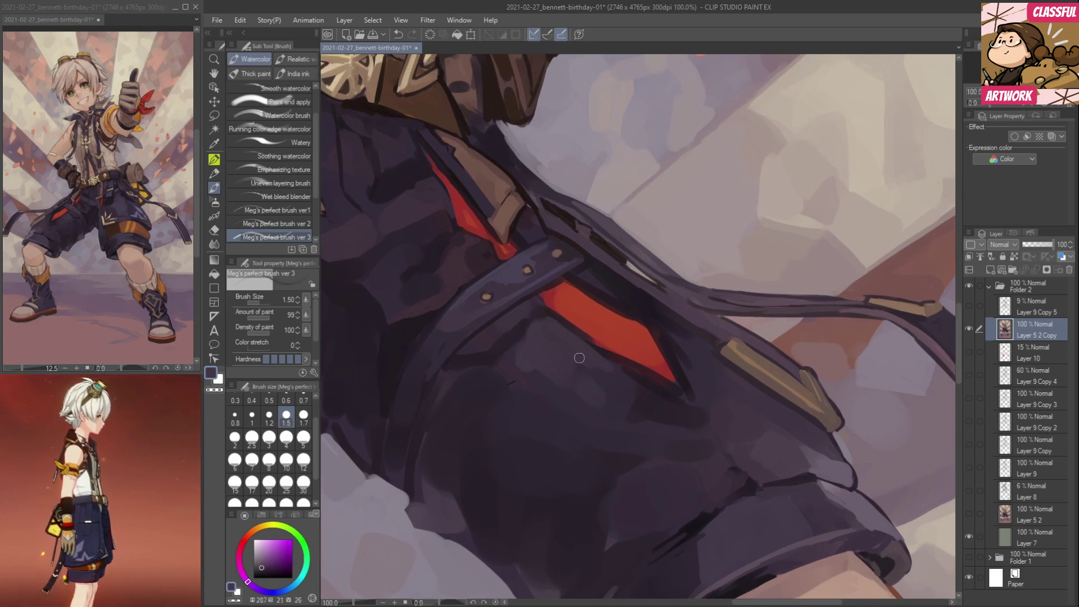
pyautogui.moveTo(560, 338); pyautogui.dragTo(690, 358)
pyautogui.keyDown('alt'); pyautogui.click(571, 366); pyautogui.keyUp('alt')
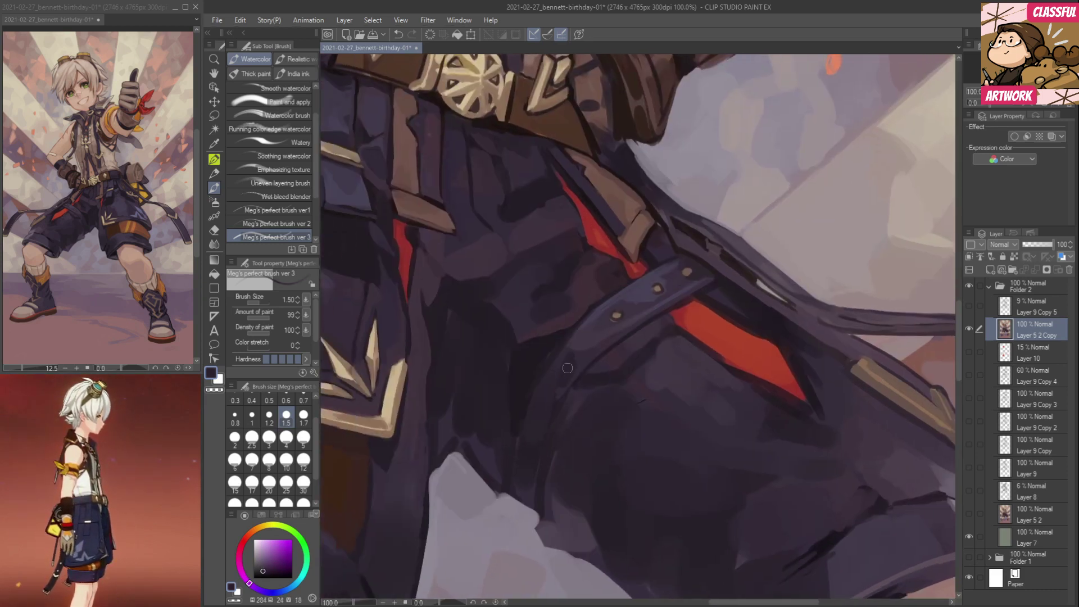
pyautogui.keyDown('alt'); pyautogui.click(555, 384); pyautogui.keyUp('alt')
pyautogui.moveTo(541, 379); pyautogui.dragTo(532, 413)
pyautogui.keyDown('alt'); pyautogui.click(520, 428); pyautogui.keyUp('alt')
pyautogui.keyDown('alt'); pyautogui.click(518, 395); pyautogui.keyUp('alt')
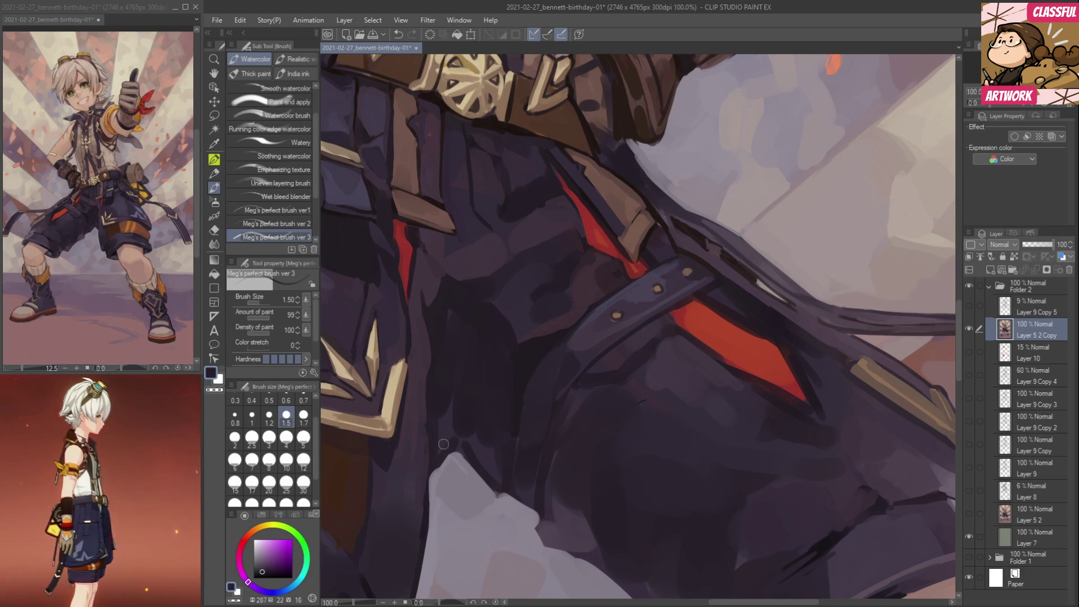
# Clean the shorts' crotch edge with sampled dark purples and the pale background colour below it.
pyautogui.keyDown('alt'); pyautogui.click(464, 407); pyautogui.keyUp('alt')
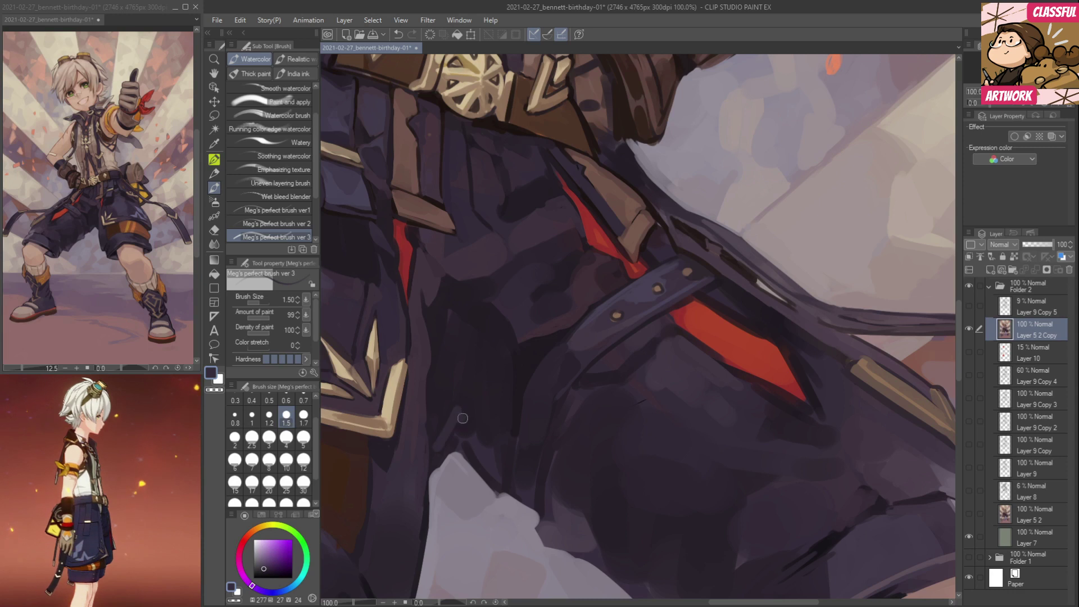
pyautogui.keyDown('alt'); pyautogui.click(467, 426); pyautogui.keyUp('alt')
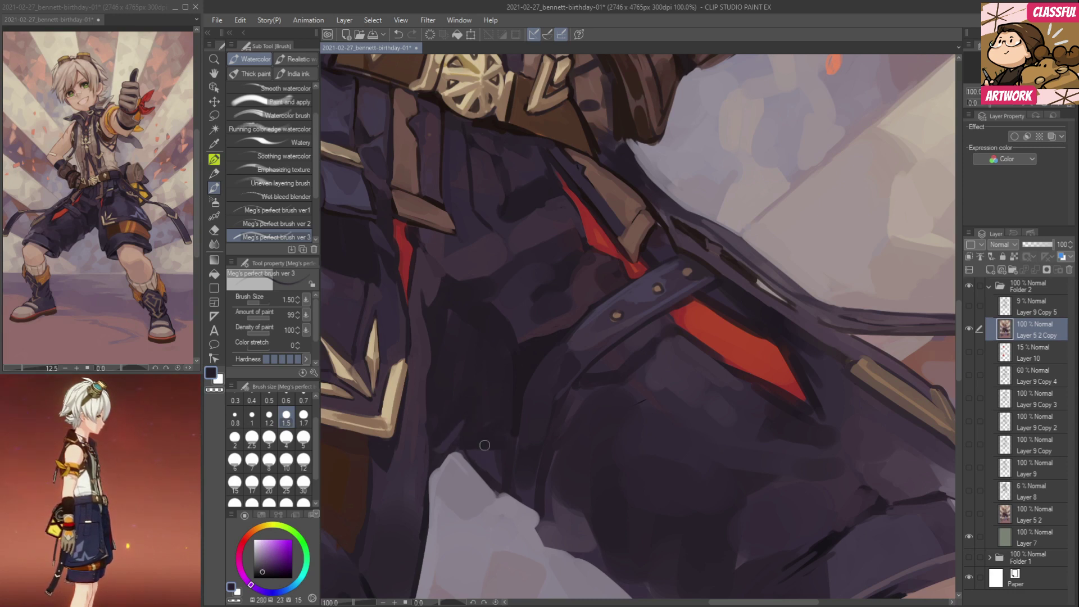
pyautogui.keyDown('alt'); pyautogui.click(449, 466); pyautogui.keyUp('alt')
pyautogui.moveTo(458, 453); pyautogui.dragTo(432, 472)
pyautogui.keyDown('alt'); pyautogui.click(484, 464); pyautogui.keyUp('alt')
pyautogui.keyDown('alt'); pyautogui.click(492, 496); pyautogui.keyUp('alt')
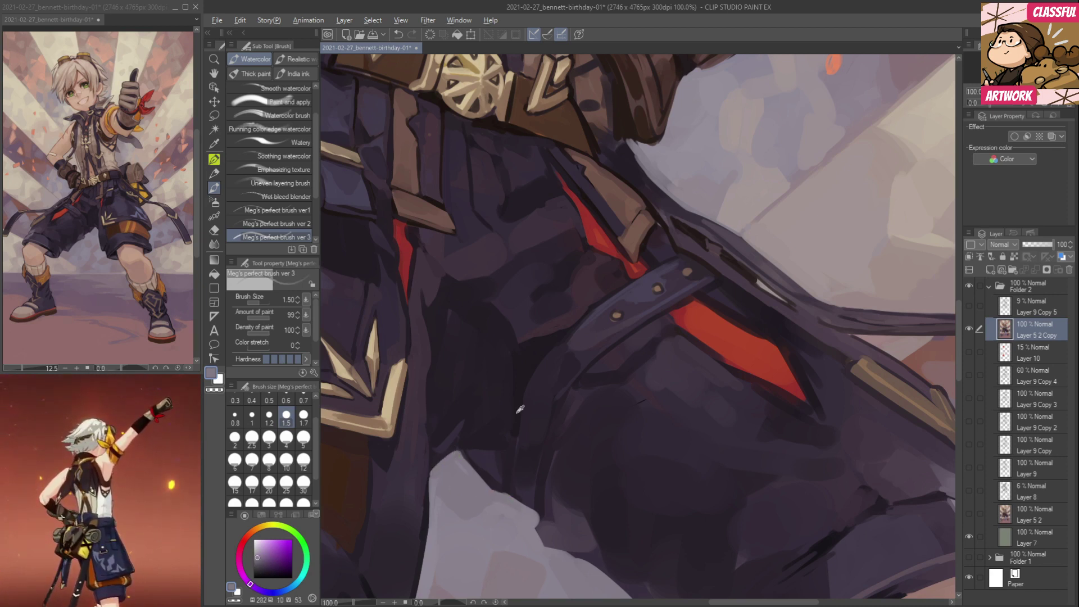
pyautogui.moveTo(510, 474); pyautogui.dragTo(525, 505)
# Repaint the fold shadows on the front of the shorts above the crotch with sampled dark tones.
pyautogui.moveTo(568, 386); pyautogui.dragTo(603, 466)
pyautogui.keyDown('alt'); pyautogui.click(526, 377); pyautogui.keyUp('alt')
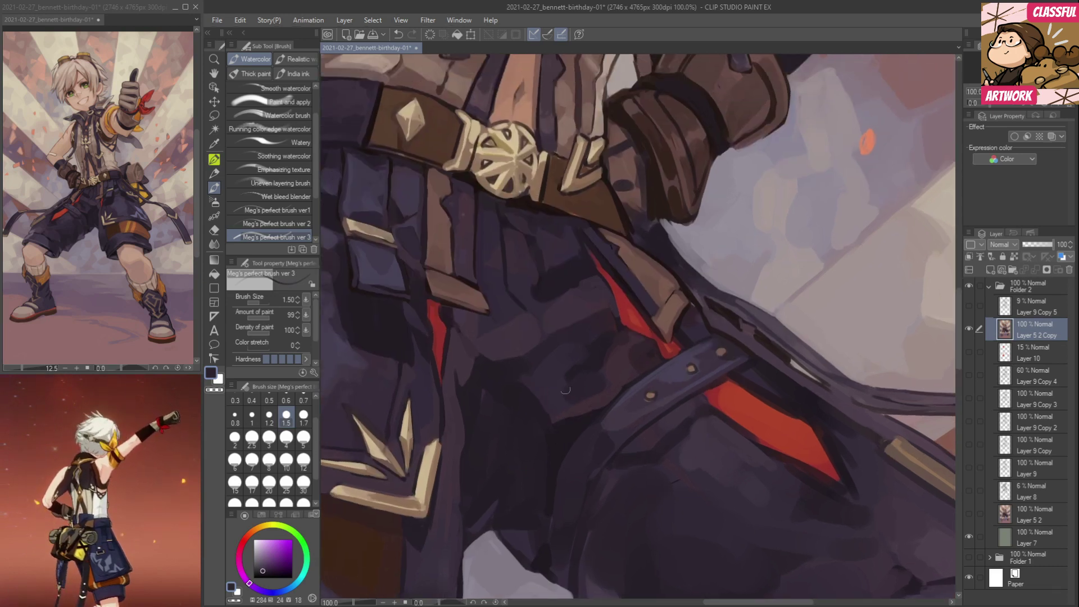
pyautogui.moveTo(602, 360); pyautogui.dragTo(575, 374)
pyautogui.keyDown('alt'); pyautogui.click(620, 336); pyautogui.keyUp('alt')
pyautogui.keyDown('alt'); pyautogui.click(598, 374); pyautogui.keyUp('alt')
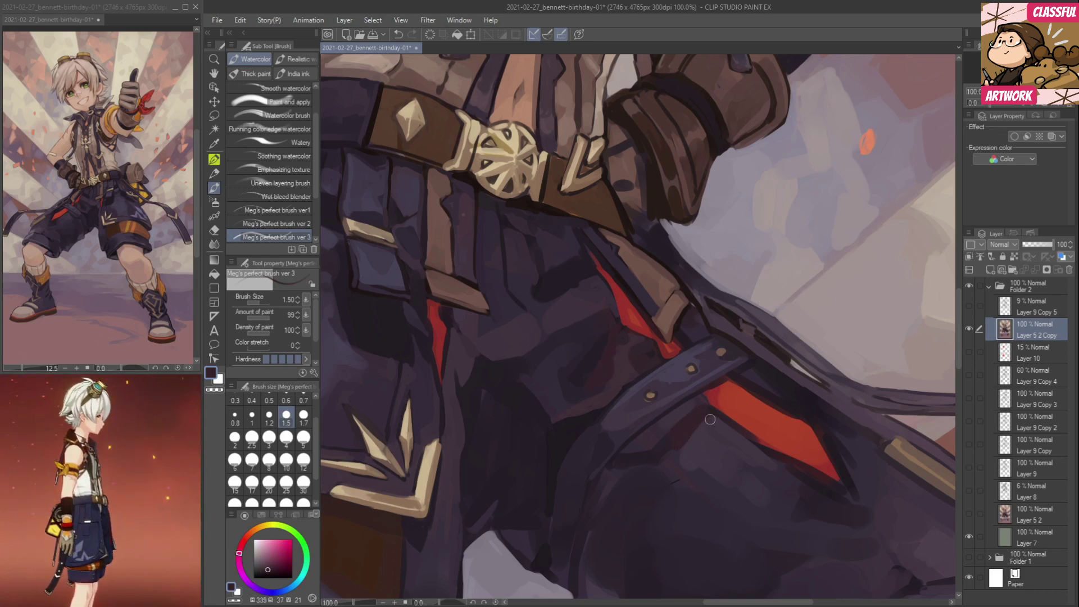
# Shade the shorts fabric around the studded strap with sampled dark reddish and purple tones.
pyautogui.moveTo(710, 419); pyautogui.dragTo(719, 346)
pyautogui.keyDown('alt'); pyautogui.click(642, 371); pyautogui.keyUp('alt')
pyautogui.keyDown('alt'); pyautogui.click(660, 382); pyautogui.keyUp('alt')
pyautogui.moveTo(627, 391); pyautogui.dragTo(662, 375)
# Repaint the studded strap in sampled blue-violet and blend its lower part into the dark shorts fabric.
pyautogui.keyDown('alt'); pyautogui.click(682, 344); pyautogui.keyUp('alt')
pyautogui.keyDown('alt'); pyautogui.click(673, 310); pyautogui.keyUp('alt')
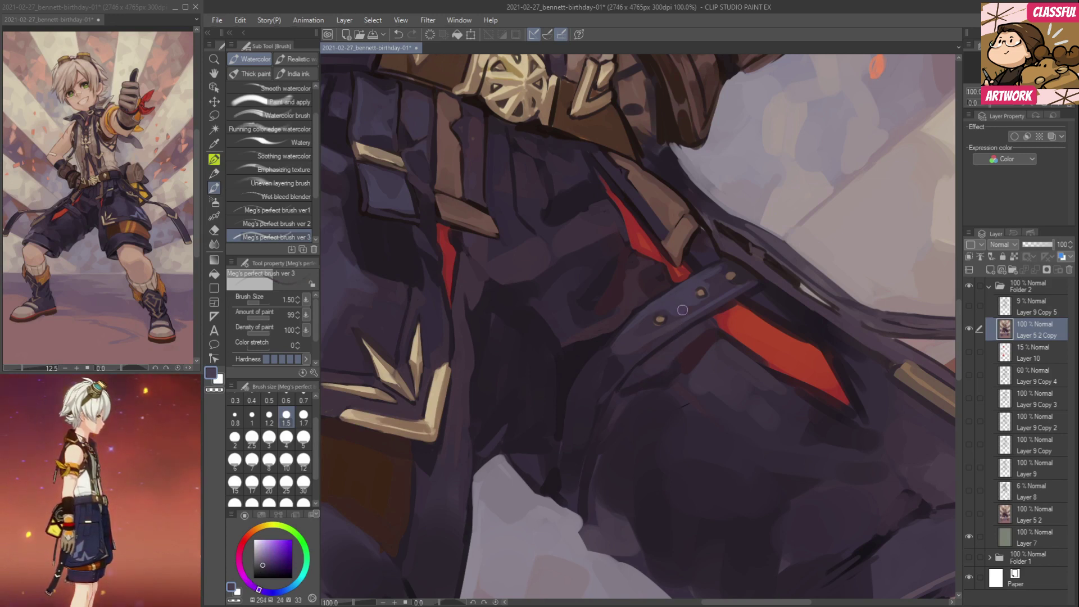
pyautogui.keyDown('alt'); pyautogui.click(714, 274); pyautogui.keyUp('alt')
pyautogui.moveTo(649, 311); pyautogui.dragTo(634, 343)
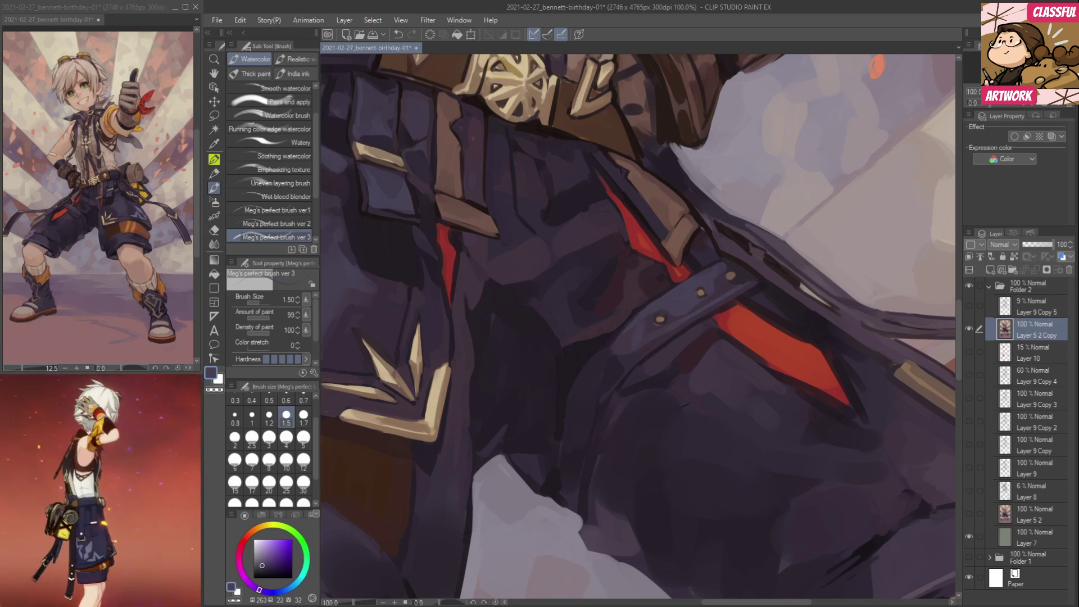
pyautogui.keyDown('alt'); pyautogui.click(630, 337); pyautogui.keyUp('alt')
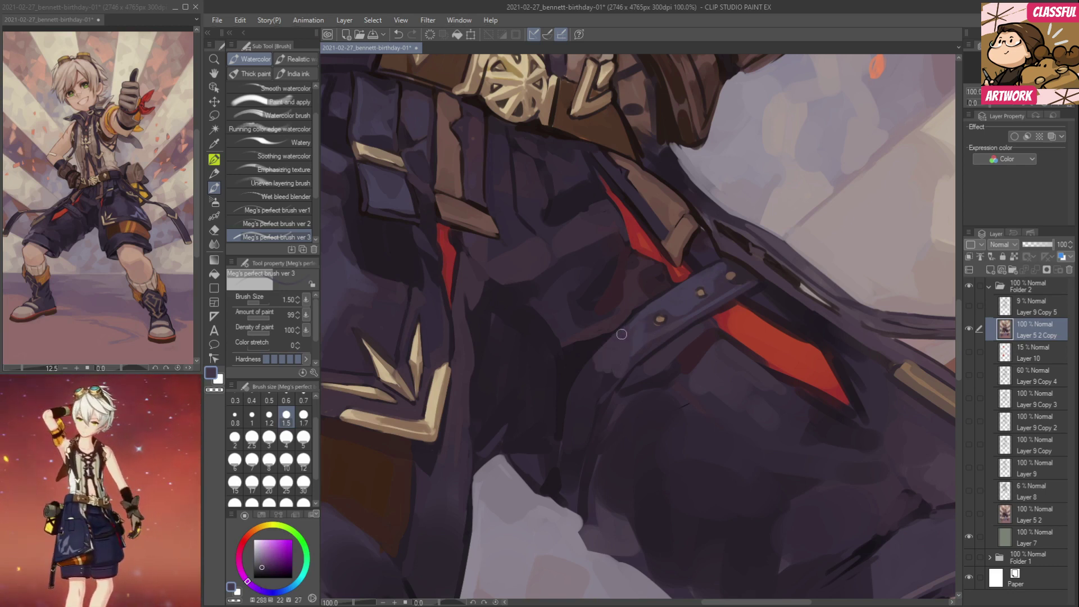
pyautogui.keyDown('alt'); pyautogui.click(636, 358); pyautogui.keyUp('alt')
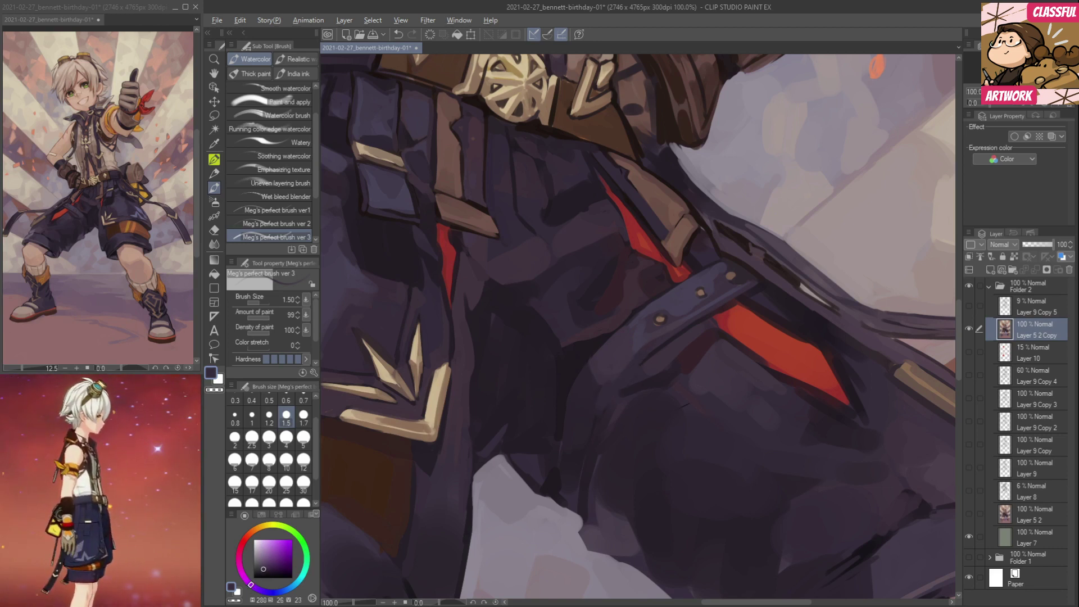
pyautogui.keyDown('alt'); pyautogui.click(603, 348); pyautogui.keyUp('alt')
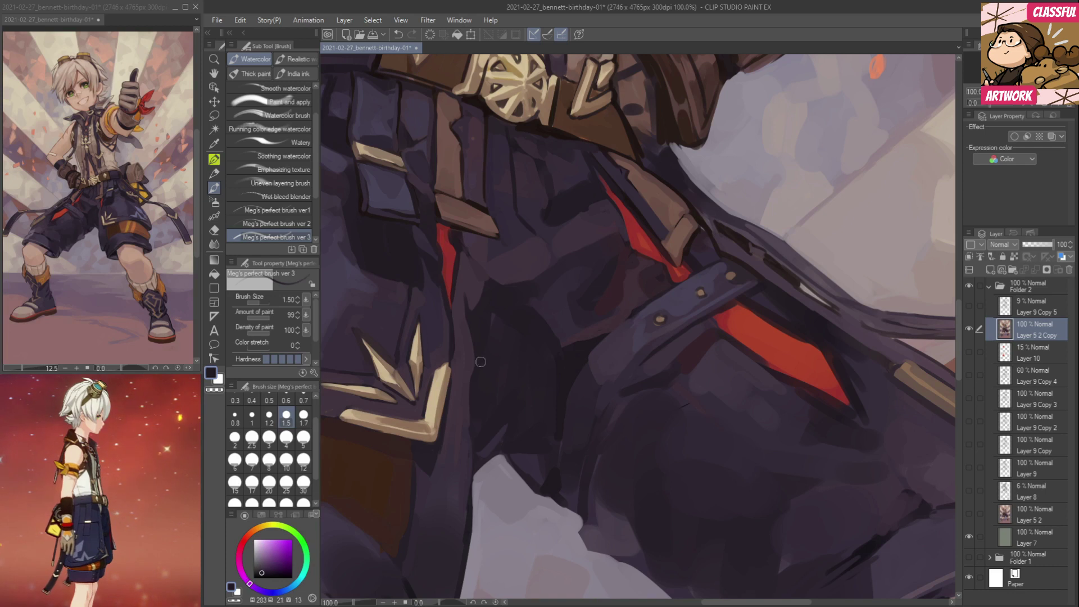
# Refine the dark creases at the crotch and beside the studded strap with the brush at size 0.6.
pyautogui.click(286, 400)
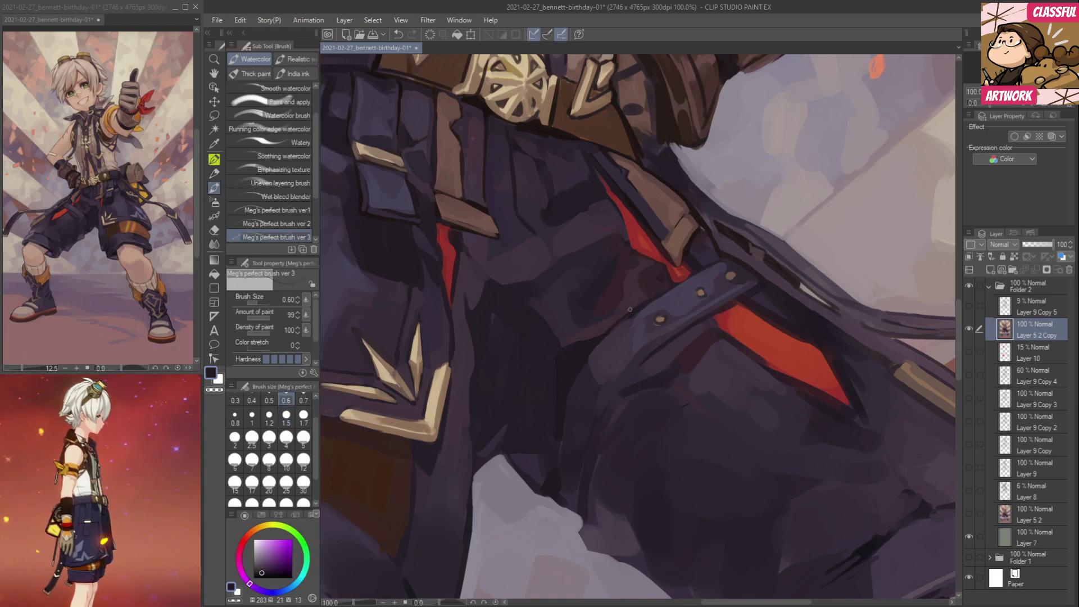
pyautogui.keyDown('alt'); pyautogui.click(591, 330); pyautogui.keyUp('alt')
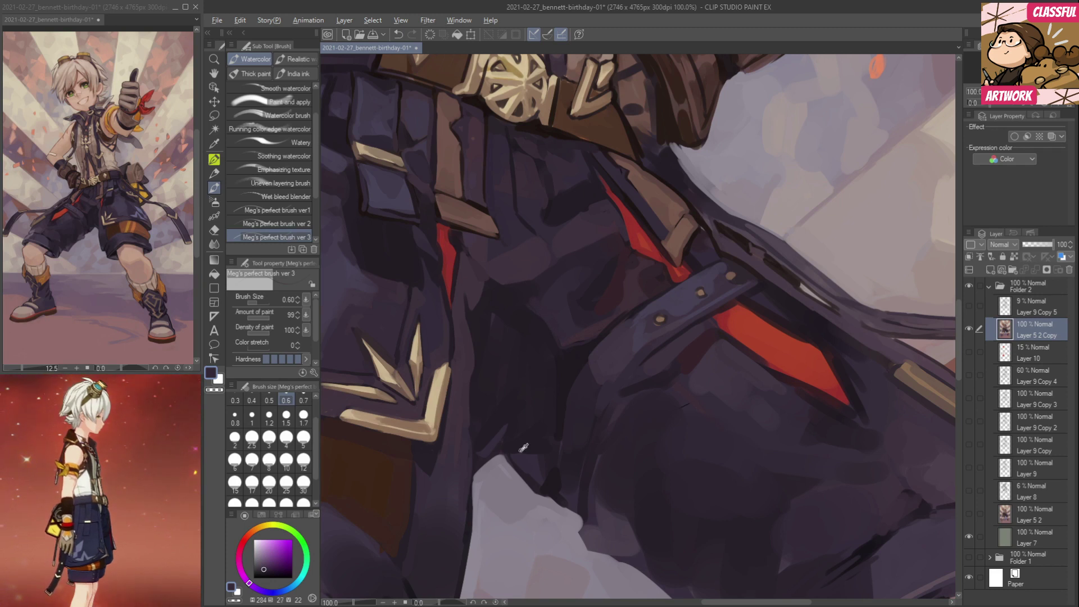
pyautogui.keyDown('alt'); pyautogui.click(540, 458); pyautogui.keyUp('alt')
pyautogui.moveTo(626, 474); pyautogui.dragTo(609, 395)
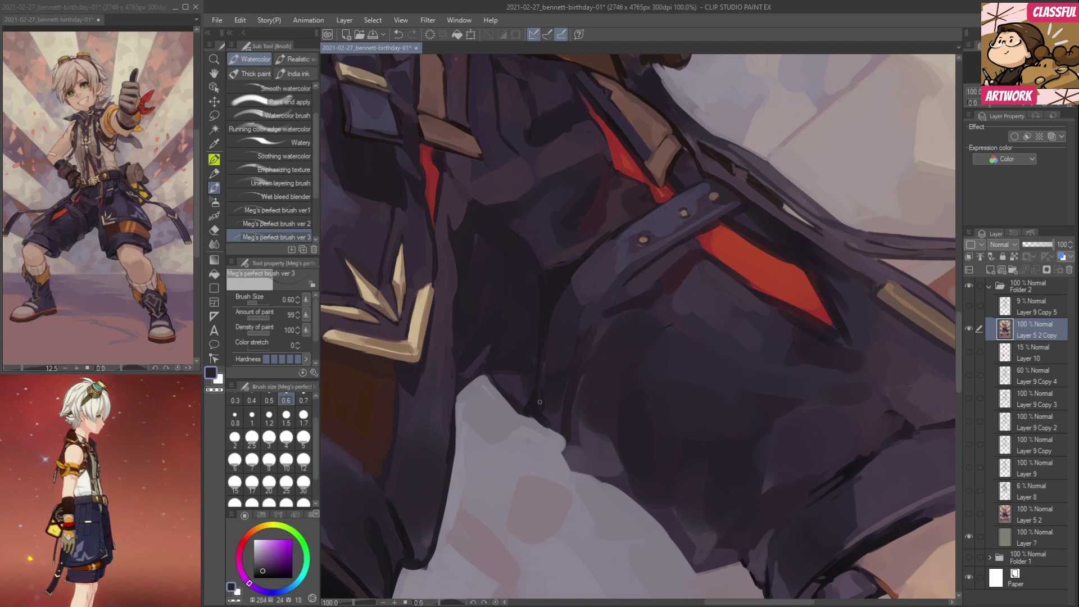
pyautogui.moveTo(574, 278); pyautogui.dragTo(597, 252)
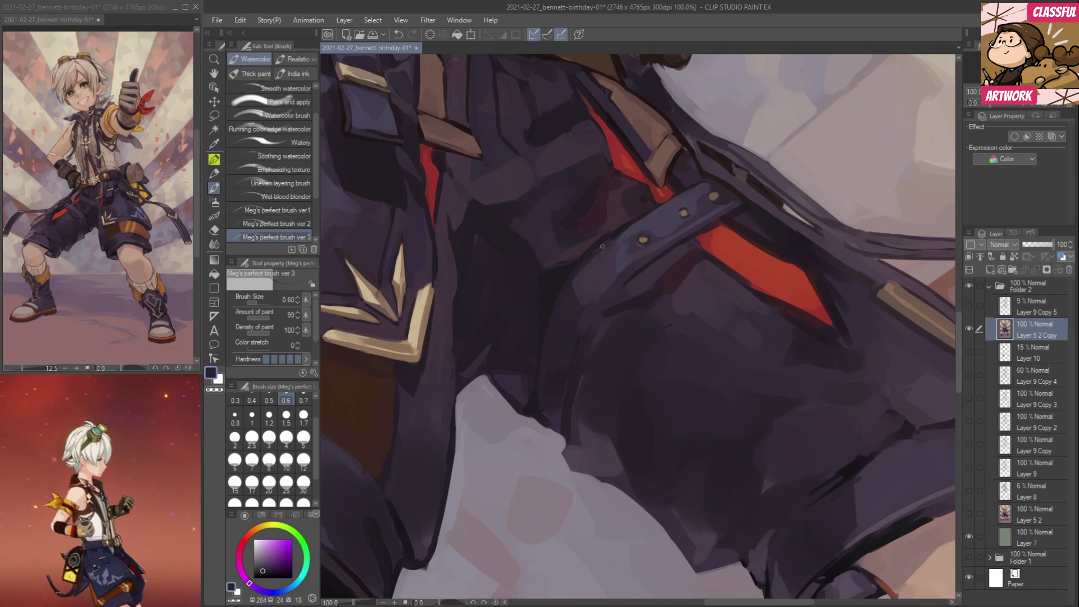
# Sharpen the upper edge of the studded strap from the thigh to the studs with sampled purple and blue tones.
pyautogui.keyDown('alt'); pyautogui.click(634, 227); pyautogui.keyUp('alt')
pyautogui.moveTo(557, 315)
pyautogui.mouseDown()
pyautogui.moveTo(601, 251)
pyautogui.moveTo(640, 219)
pyautogui.mouseUp()
pyautogui.keyDown('alt'); pyautogui.click(629, 214); pyautogui.keyUp('alt')
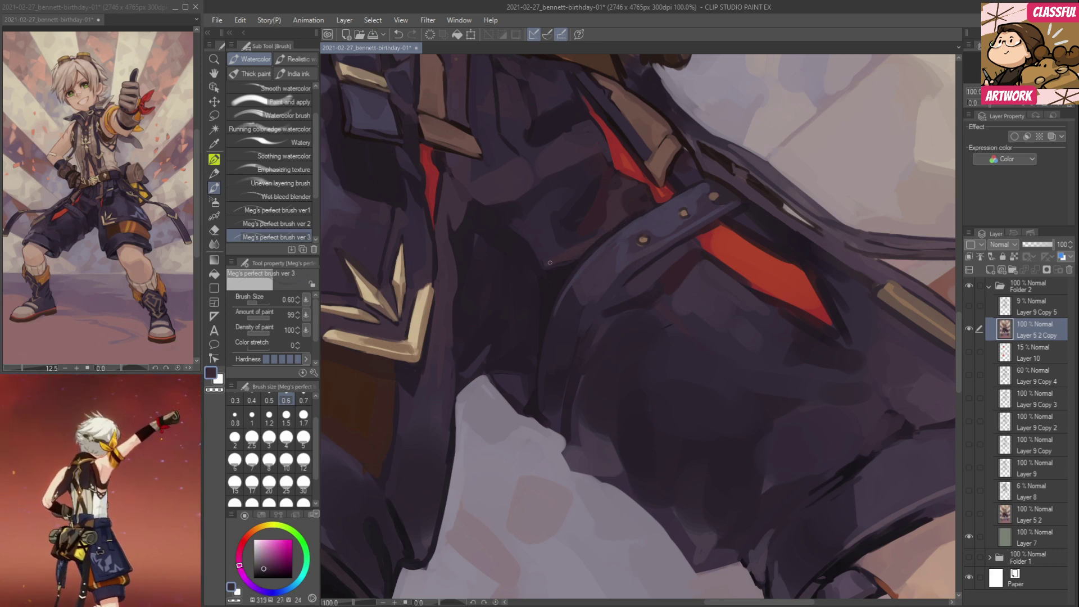
pyautogui.keyDown('alt'); pyautogui.click(638, 213); pyautogui.keyUp('alt')
pyautogui.moveTo(702, 184); pyautogui.dragTo(645, 215)
pyautogui.keyDown('alt'); pyautogui.click(664, 210); pyautogui.keyUp('alt')
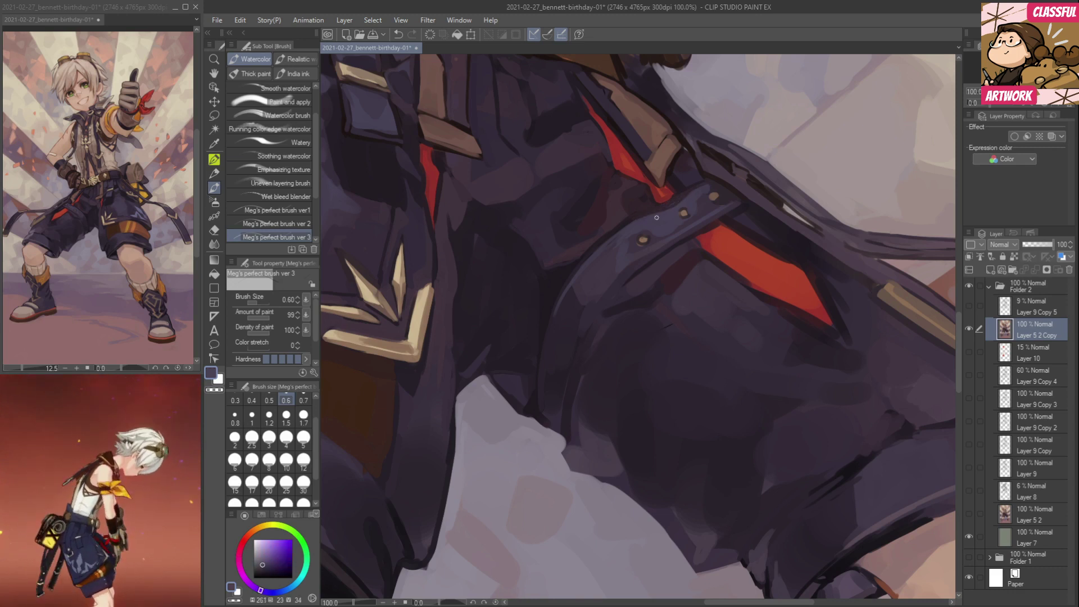
# Refine the upper edge of the studded strap around the studs with sampled dark purple tones.
pyautogui.keyDown('alt'); pyautogui.click(714, 193); pyautogui.keyUp('alt')
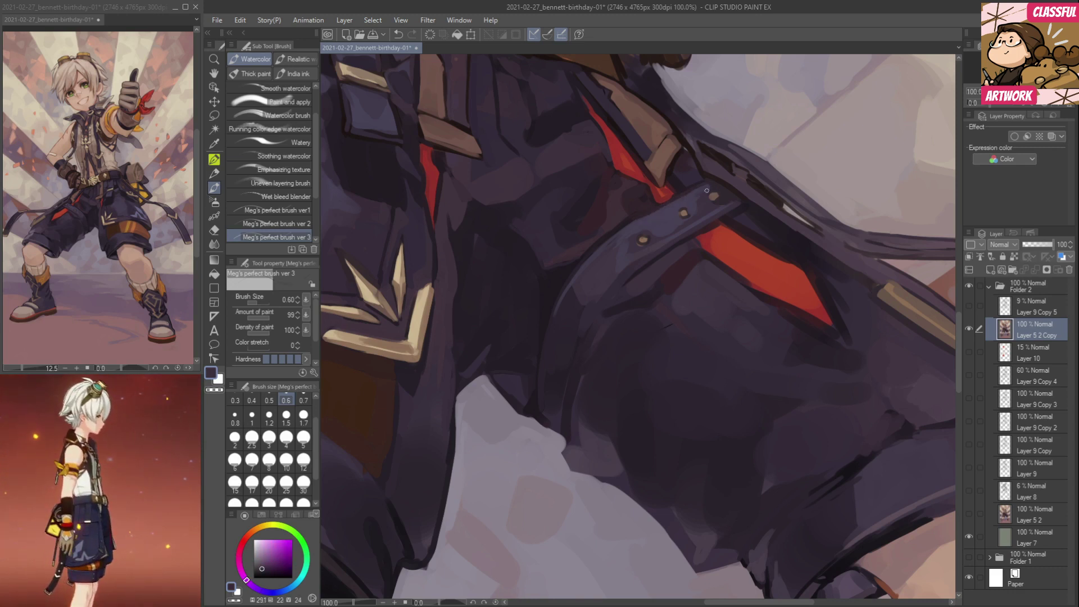
pyautogui.keyDown('alt'); pyautogui.click(697, 193); pyautogui.keyUp('alt')
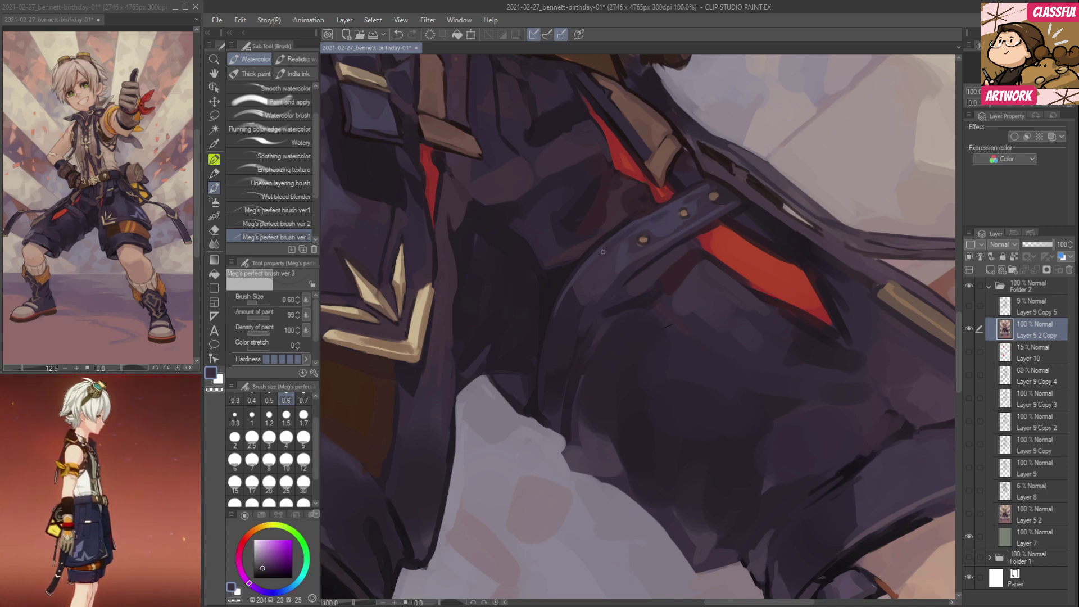
pyautogui.moveTo(662, 256); pyautogui.dragTo(576, 311)
# Consult the game character reference and paint cream lacing over the narrow red strip below the brown flap with sampled gold and red.
pyautogui.press('alt')
pyautogui.hotkey('alt', 'Tab')
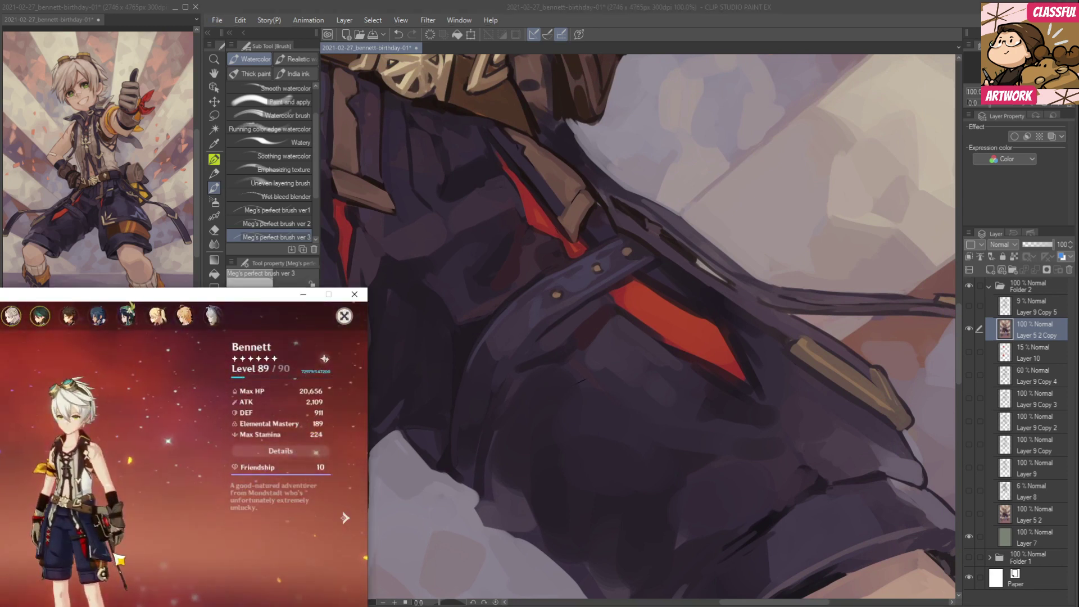
pyautogui.moveTo(521, 414)
pyautogui.mouseDown()
pyautogui.moveTo(620, 422)
pyautogui.moveTo(631, 482)
pyautogui.mouseUp()
pyautogui.keyDown('alt'); pyautogui.click(448, 422); pyautogui.keyUp('alt')
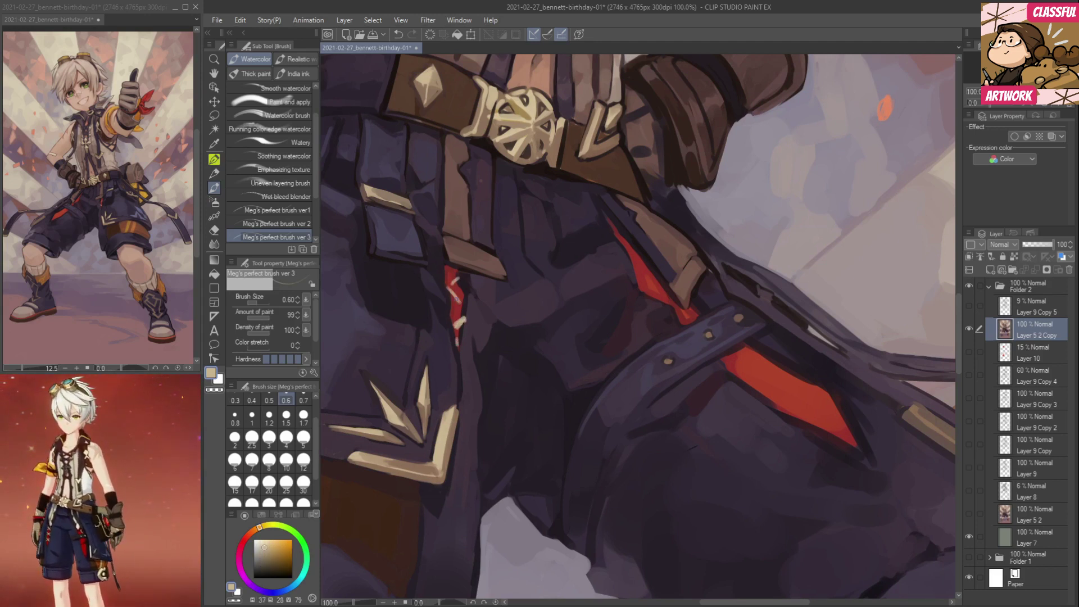
pyautogui.keyDown('alt'); pyautogui.click(454, 296); pyautogui.keyUp('alt')
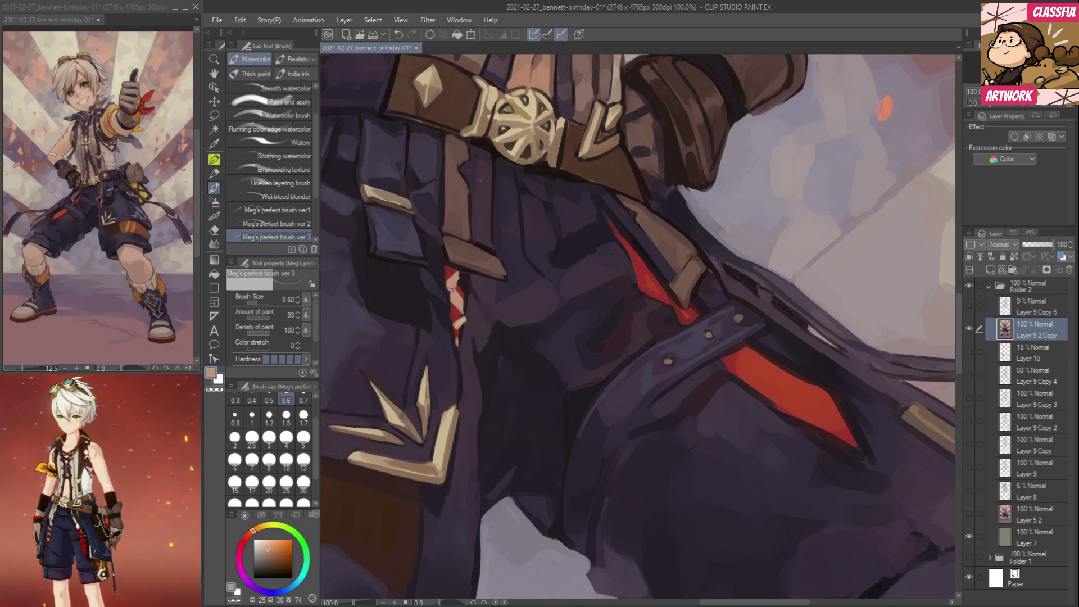
pyautogui.keyDown('alt'); pyautogui.click(454, 286); pyautogui.keyUp('alt')
pyautogui.moveTo(460, 287); pyautogui.dragTo(460, 296)
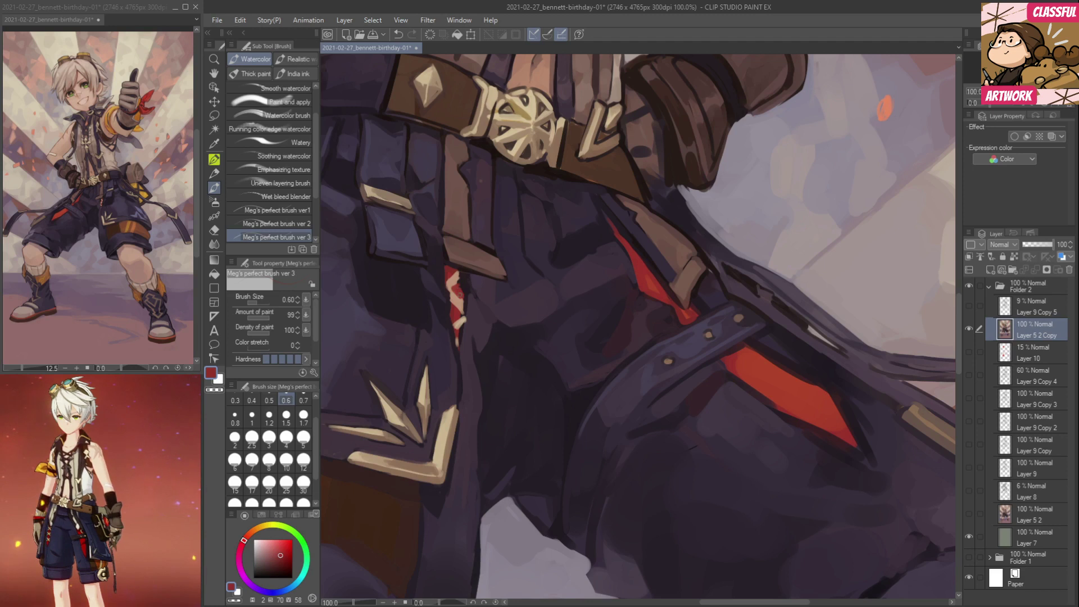
# Sharpen the lacing pattern and the edges of the narrow red strip with sampled dark purple, red and tan tones.
pyautogui.keyDown('alt'); pyautogui.click(466, 278); pyautogui.keyUp('alt')
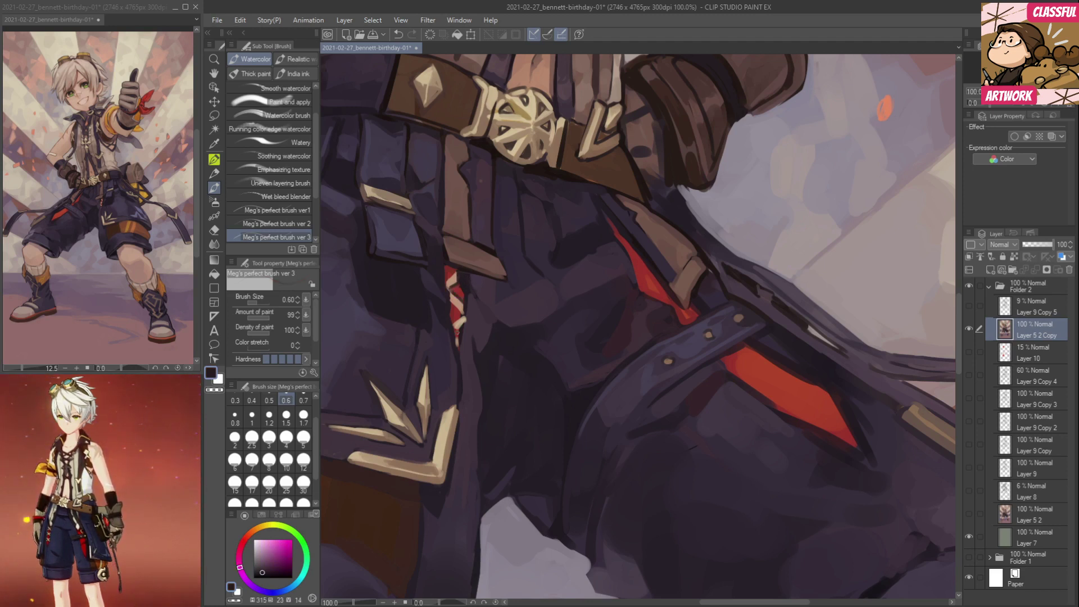
pyautogui.keyDown('alt'); pyautogui.click(457, 325); pyautogui.keyUp('alt')
pyautogui.keyDown('alt'); pyautogui.click(466, 320); pyautogui.keyUp('alt')
pyautogui.keyDown('alt'); pyautogui.click(464, 293); pyautogui.keyUp('alt')
pyautogui.keyDown('alt'); pyautogui.click(456, 292); pyautogui.keyUp('alt')
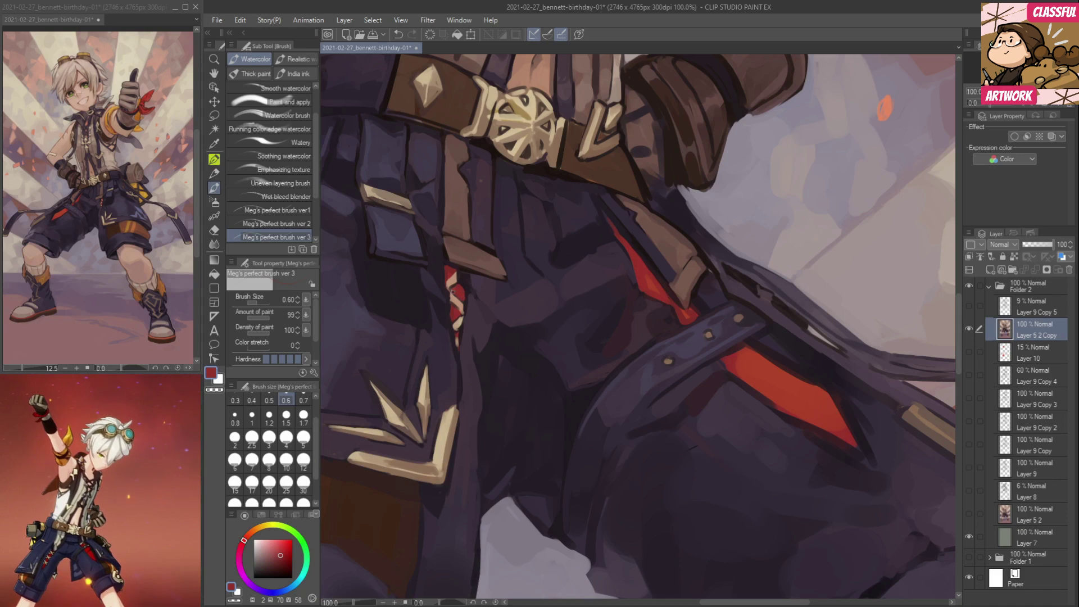
pyautogui.keyDown('alt'); pyautogui.click(459, 274); pyautogui.keyUp('alt')
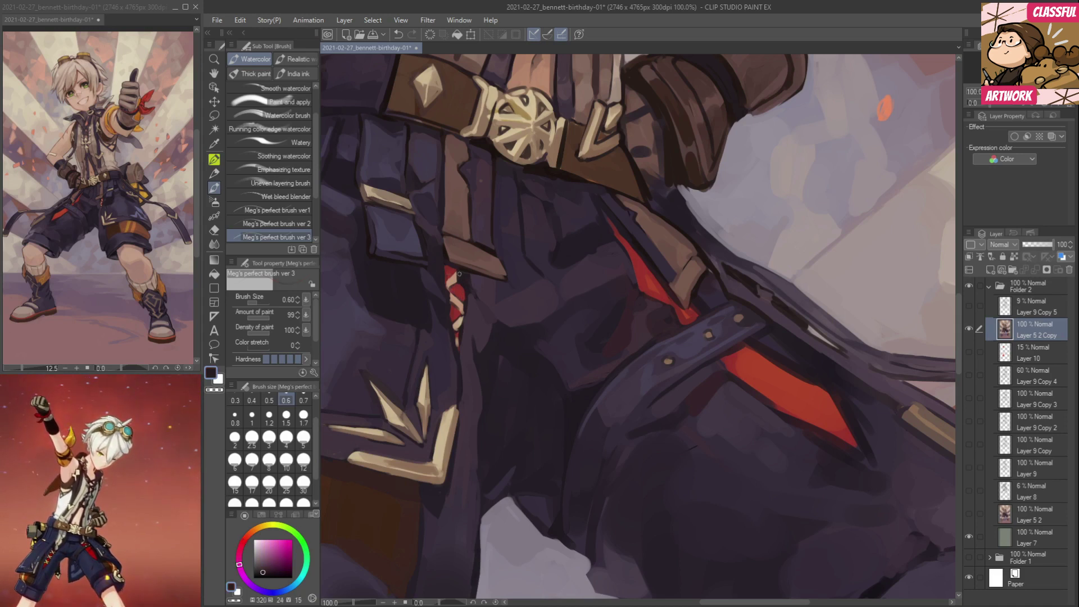
pyautogui.keyDown('alt'); pyautogui.click(462, 303); pyautogui.keyUp('alt')
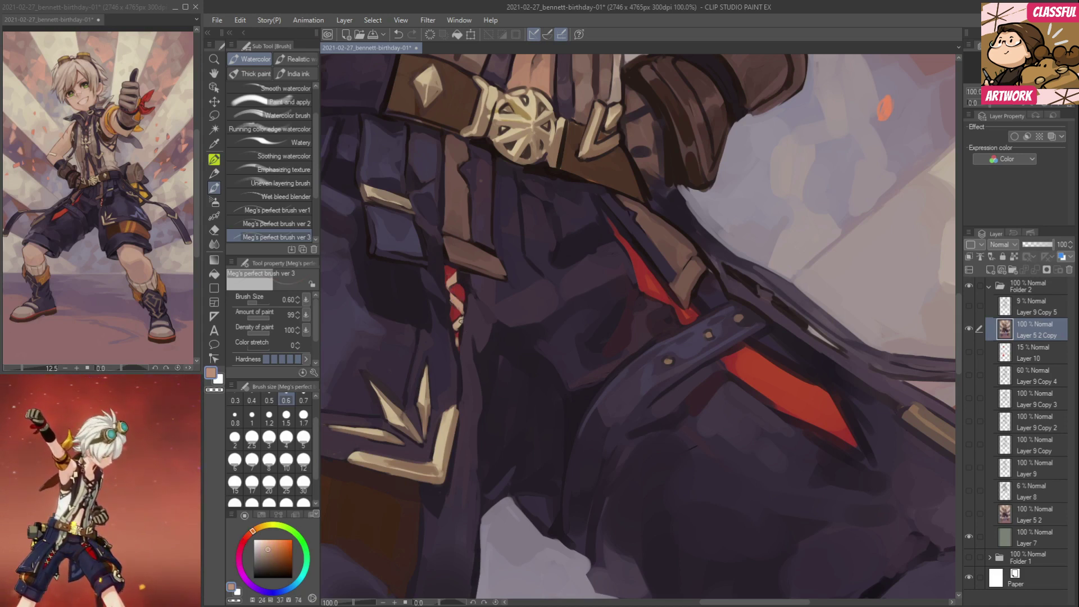
# Clean the studded strap's edges beside the two red panels with sampled blue-violet and dark reddish tones.
pyautogui.moveTo(468, 316); pyautogui.dragTo(579, 383)
pyautogui.moveTo(583, 343); pyautogui.dragTo(589, 348)
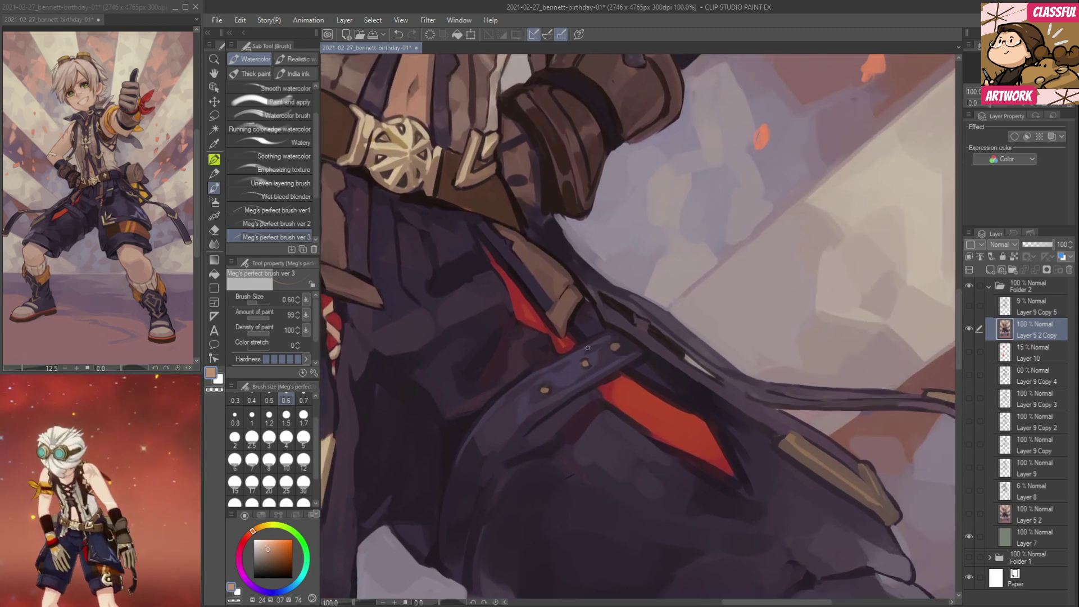
pyautogui.keyDown('alt'); pyautogui.click(551, 348); pyautogui.keyUp('alt')
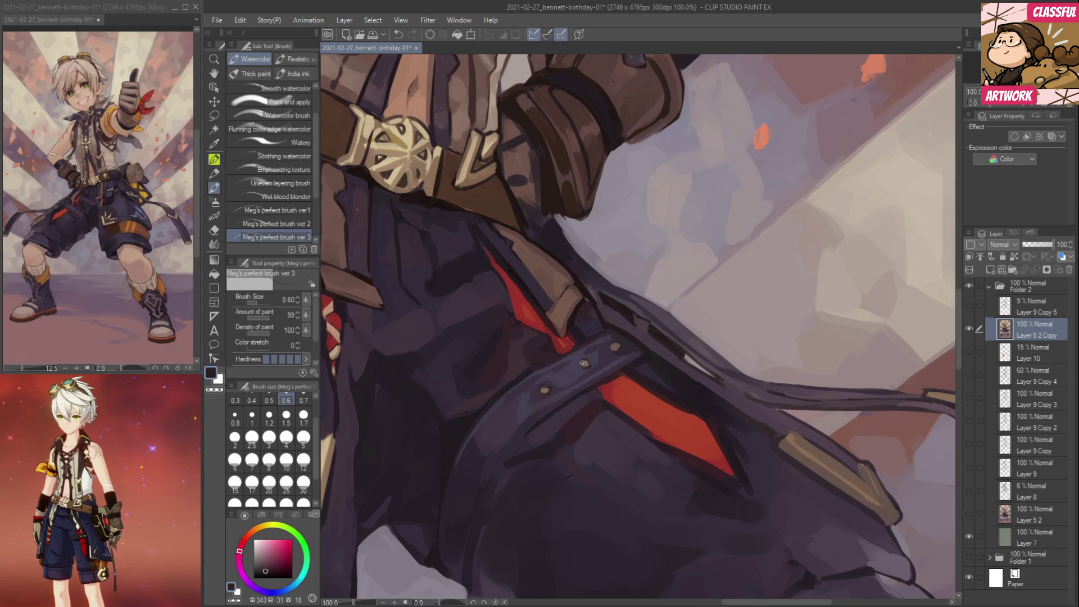
pyautogui.keyDown('alt'); pyautogui.click(576, 351); pyautogui.keyUp('alt')
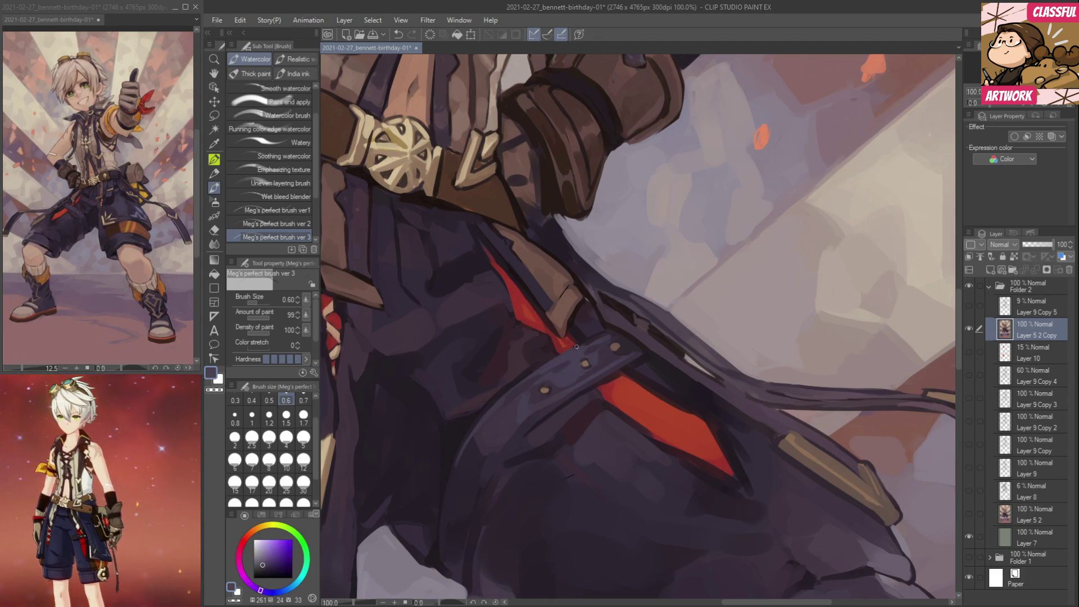
pyautogui.keyDown('alt'); pyautogui.click(584, 392); pyautogui.keyUp('alt')
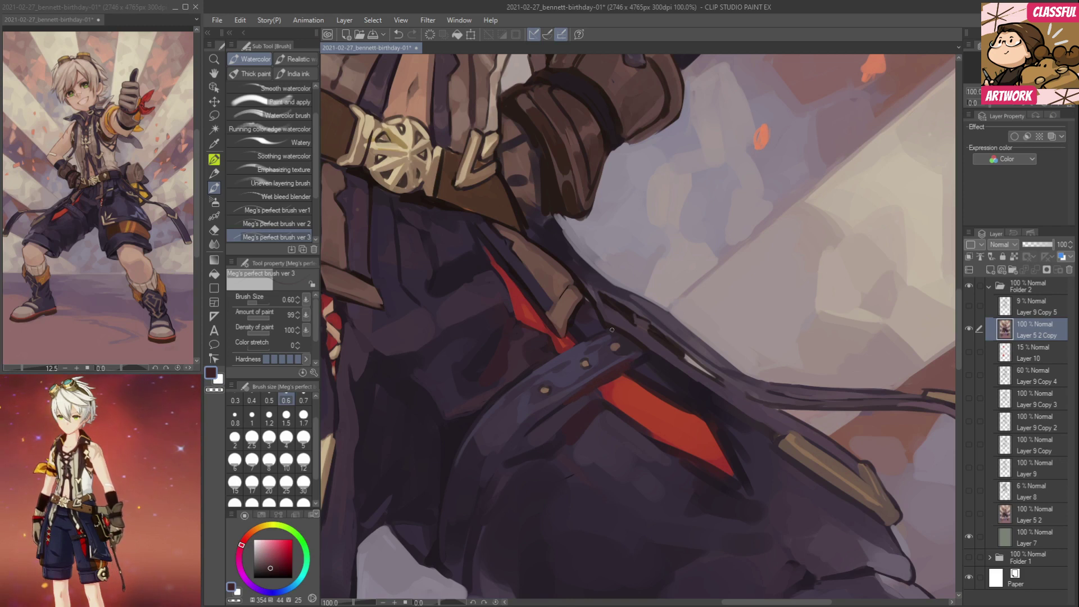
pyautogui.keyDown('alt'); pyautogui.click(551, 202); pyautogui.keyUp('alt')
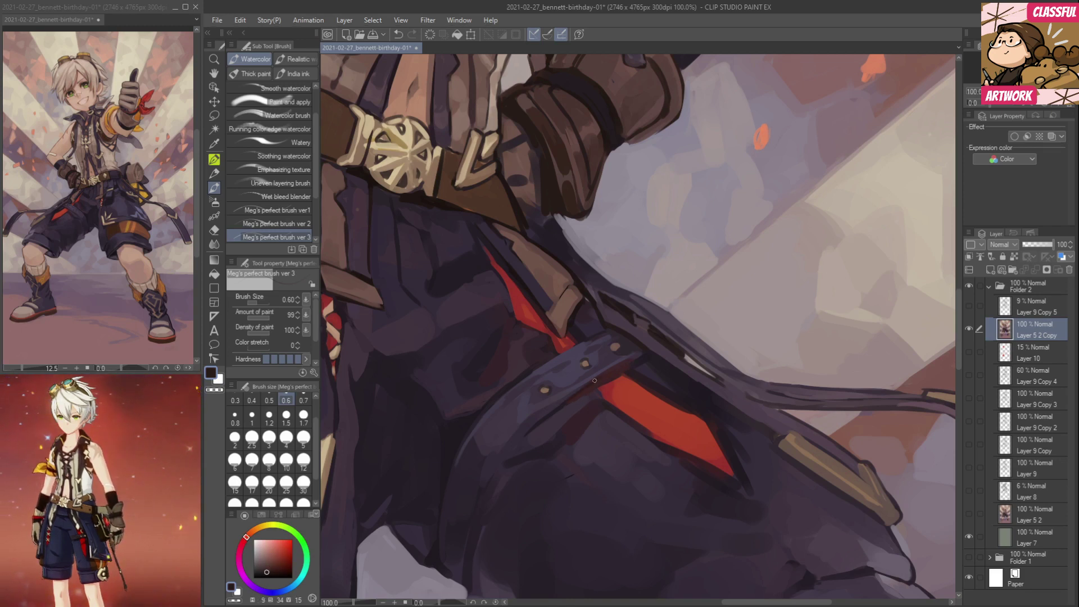
pyautogui.moveTo(595, 381); pyautogui.dragTo(616, 374)
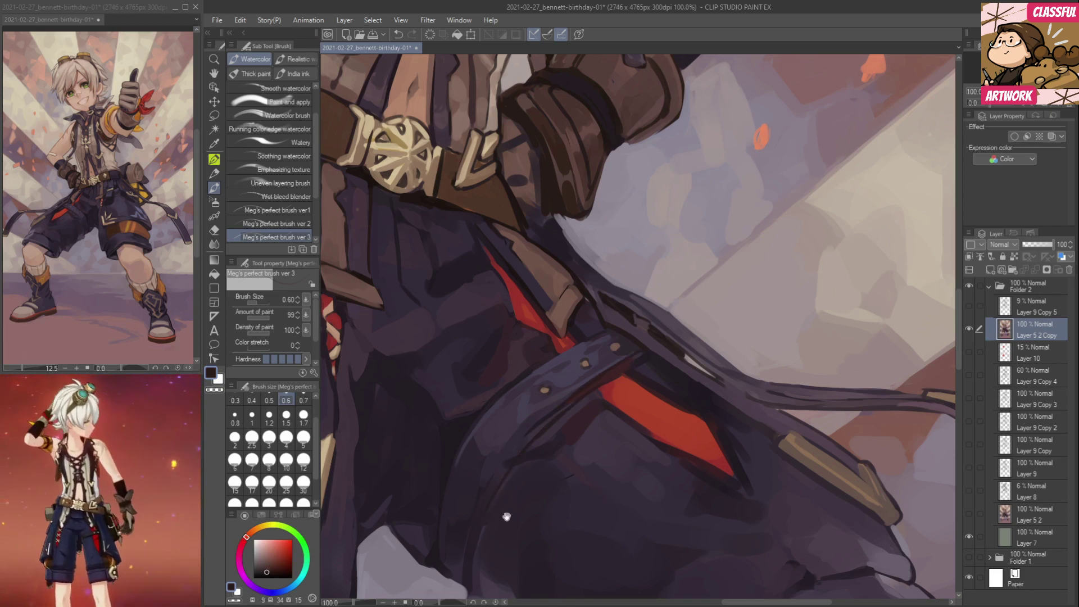
# Repaint the studded strap's surface in sampled darker blue-violet with the brush at sizes 4 and 1.5.
pyautogui.moveTo(506, 515); pyautogui.dragTo(546, 447)
pyautogui.keyDown('alt'); pyautogui.click(565, 360); pyautogui.keyUp('alt')
pyautogui.click(284, 437)
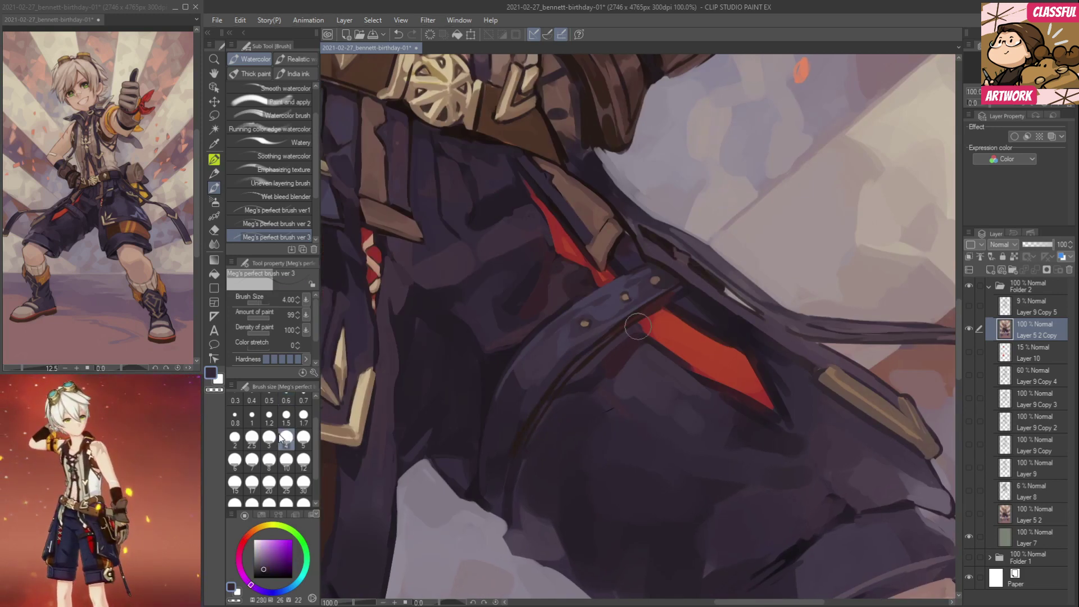
pyautogui.keyDown('alt'); pyautogui.click(524, 391); pyautogui.keyUp('alt')
pyautogui.moveTo(523, 390)
pyautogui.mouseDown()
pyautogui.moveTo(560, 342)
pyautogui.moveTo(526, 371)
pyautogui.mouseUp()
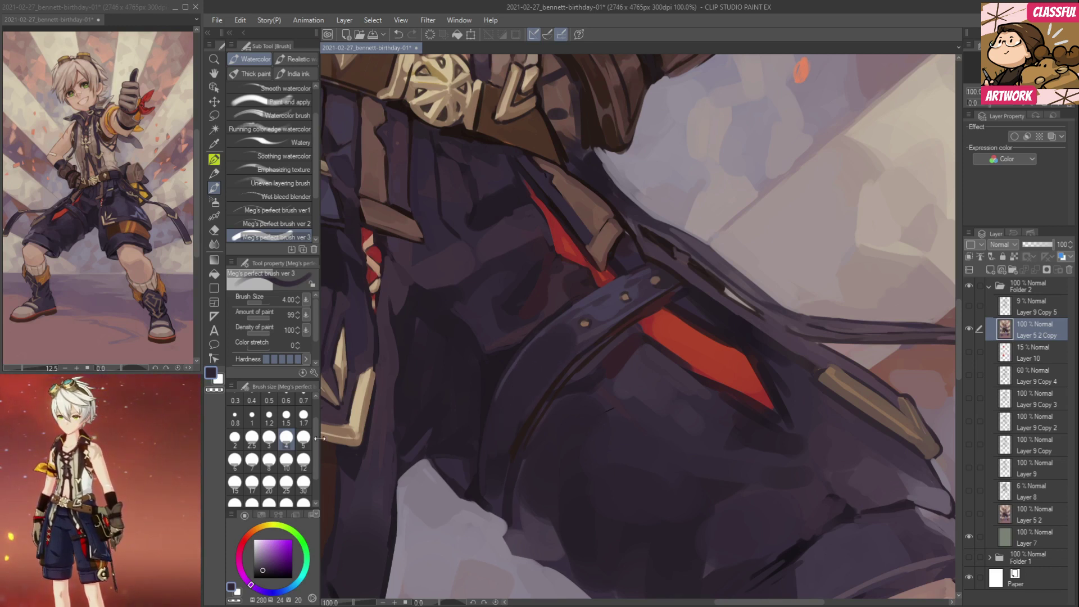
pyautogui.click(286, 416)
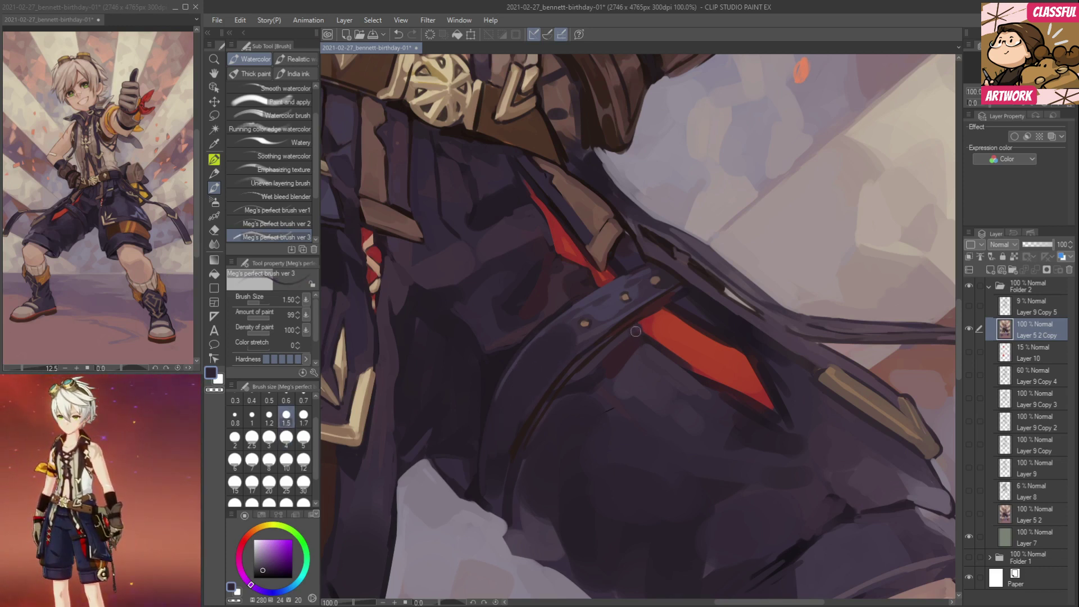
pyautogui.moveTo(622, 316)
pyautogui.mouseDown()
pyautogui.moveTo(577, 319)
pyautogui.moveTo(594, 303)
pyautogui.moveTo(568, 322)
pyautogui.moveTo(652, 270)
pyautogui.mouseUp()
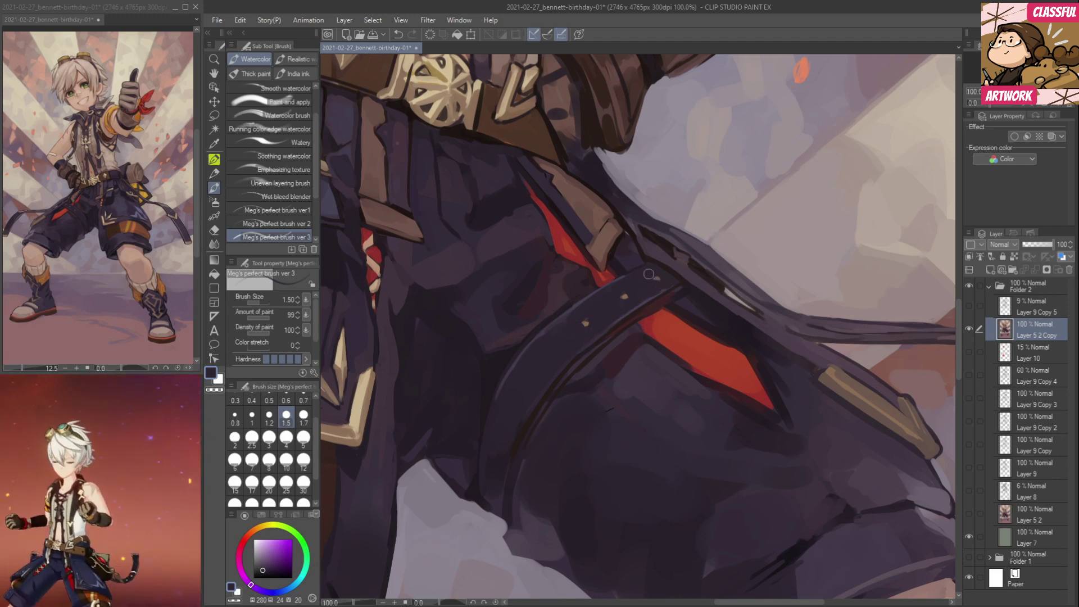
# Refine the area around the studs and the dark lower edge of the strap with the brush at size 0.6.
pyautogui.click(287, 400)
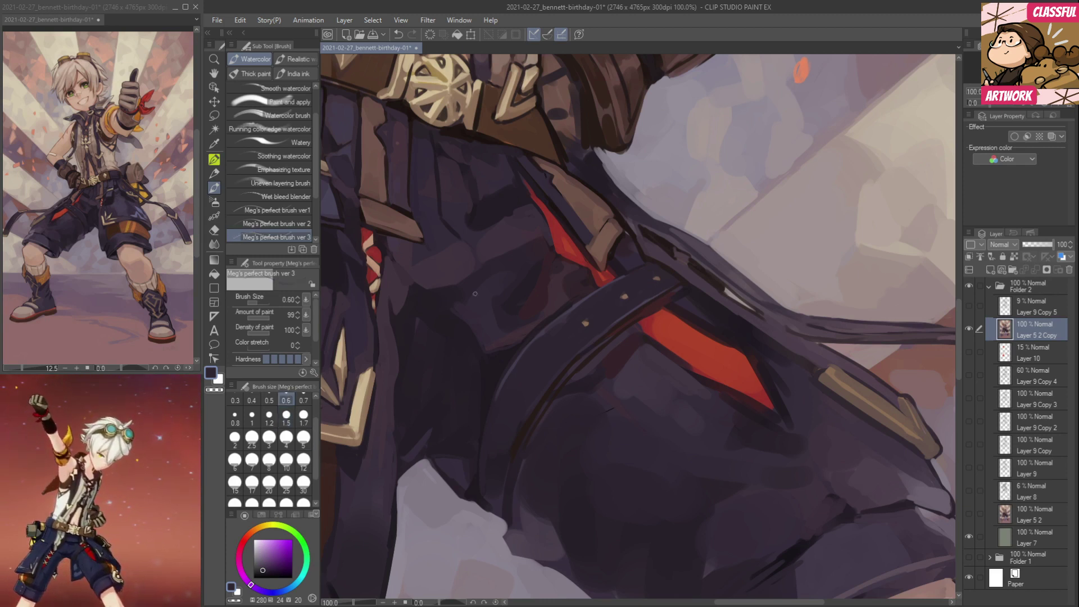
pyautogui.keyDown('alt'); pyautogui.click(567, 317); pyautogui.keyUp('alt')
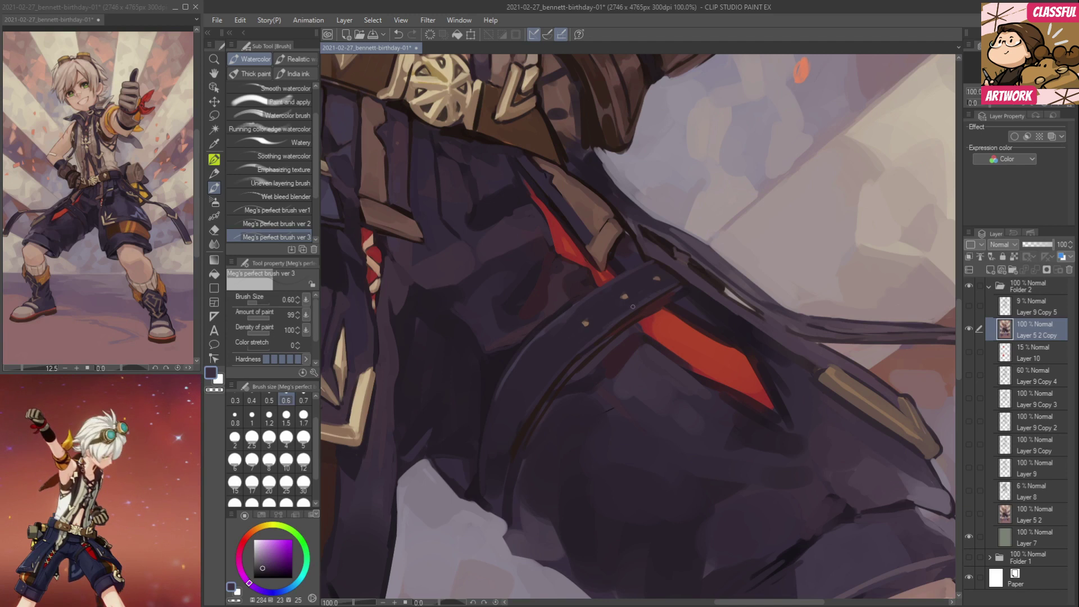
pyautogui.keyDown('alt'); pyautogui.click(579, 371); pyautogui.keyUp('alt')
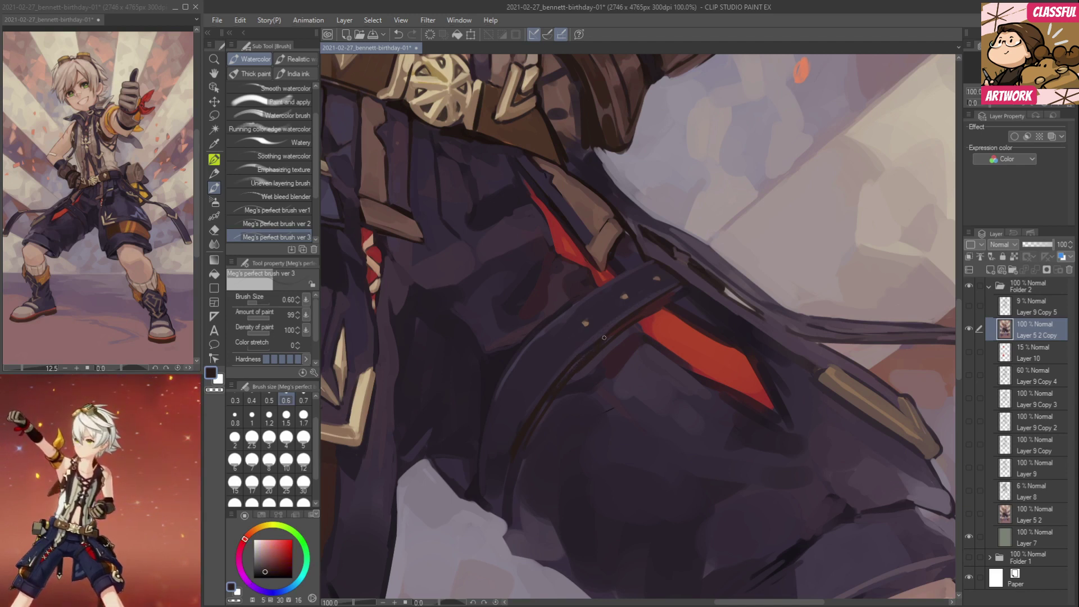
pyautogui.moveTo(628, 388); pyautogui.dragTo(650, 304)
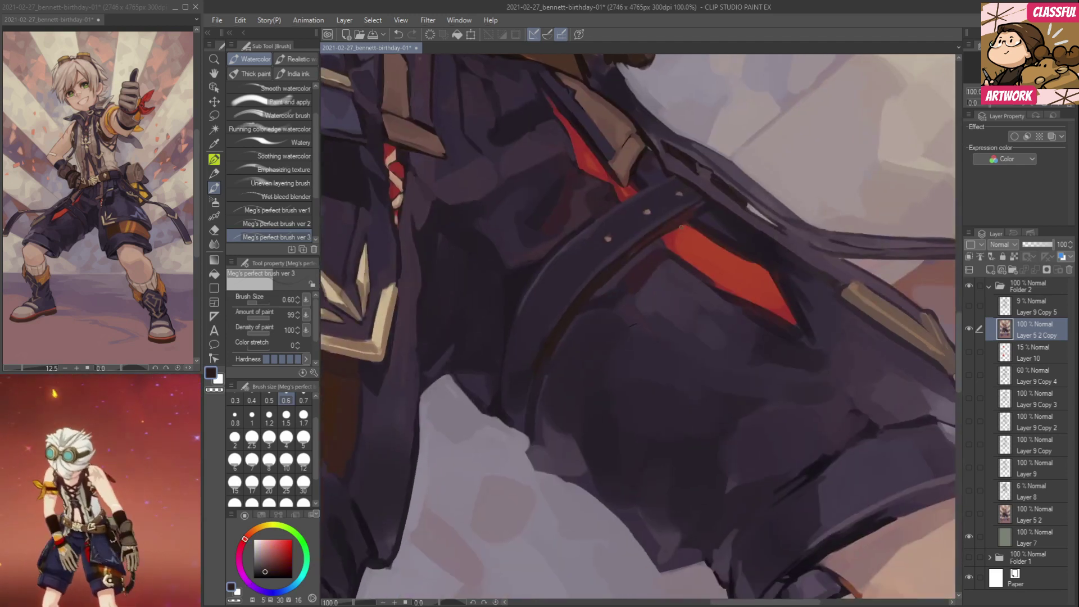
pyautogui.keyDown('alt'); pyautogui.click(717, 214); pyautogui.keyUp('alt')
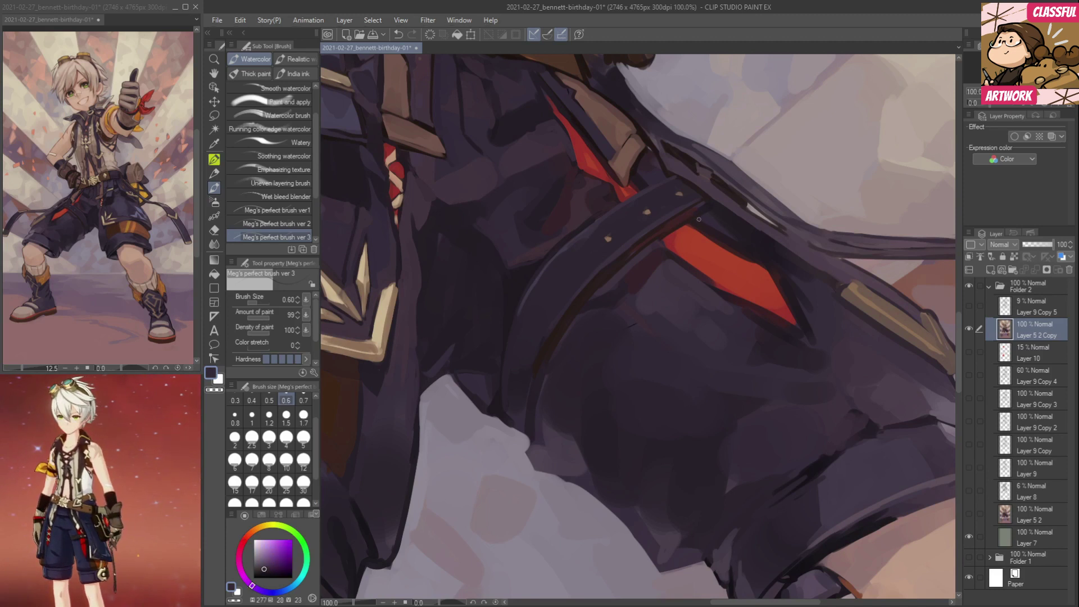
# Shade the thigh fabric below the studded strap in sampled dark purple with the brush at size 4.
pyautogui.keyDown('alt'); pyautogui.click(653, 393); pyautogui.keyUp('alt')
pyautogui.moveTo(700, 400)
pyautogui.mouseDown()
pyautogui.moveTo(548, 494)
pyautogui.moveTo(506, 374)
pyautogui.mouseUp()
pyautogui.click(288, 437)
pyautogui.moveTo(462, 344); pyautogui.dragTo(515, 333)
pyautogui.keyDown('alt'); pyautogui.click(508, 341); pyautogui.keyUp('alt')
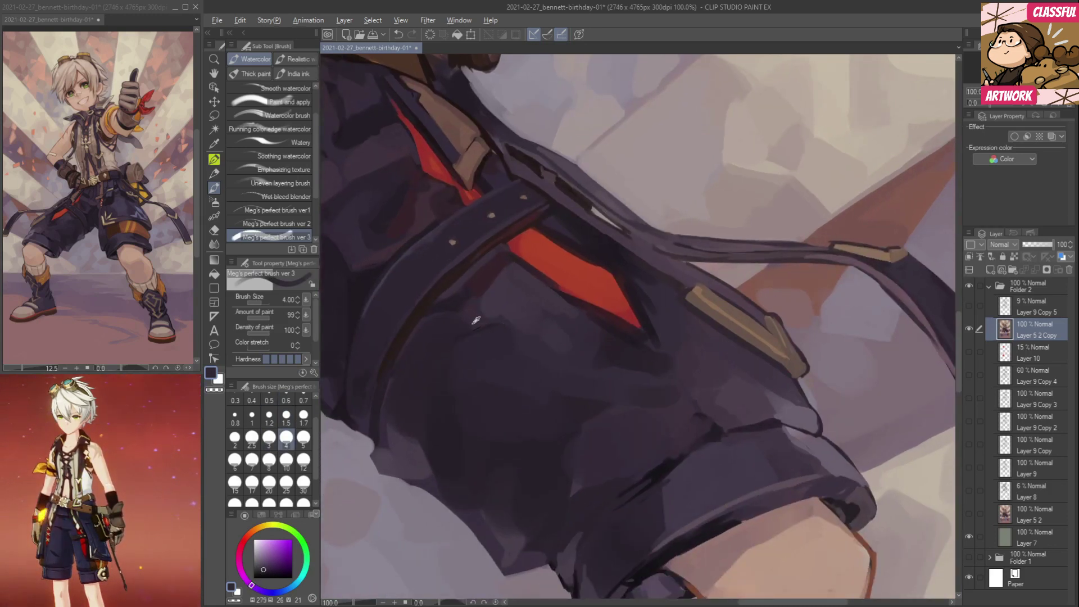
pyautogui.keyDown('alt'); pyautogui.click(465, 329); pyautogui.keyUp('alt')
pyautogui.keyDown('alt'); pyautogui.click(490, 318); pyautogui.keyUp('alt')
pyautogui.moveTo(459, 316)
pyautogui.mouseDown()
pyautogui.moveTo(486, 304)
pyautogui.moveTo(500, 314)
pyautogui.moveTo(512, 294)
pyautogui.moveTo(498, 295)
pyautogui.moveTo(513, 283)
pyautogui.moveTo(557, 352)
pyautogui.mouseUp()
# Blend the fabric folds beneath the large red panel with further sampled purple tones.
pyautogui.keyDown('alt'); pyautogui.click(517, 292); pyautogui.keyUp('alt')
pyautogui.moveTo(515, 294); pyautogui.dragTo(526, 363)
pyautogui.moveTo(537, 324)
pyautogui.mouseDown()
pyautogui.moveTo(575, 337)
pyautogui.moveTo(586, 373)
pyautogui.mouseUp()
pyautogui.keyDown('alt'); pyautogui.click(587, 333); pyautogui.keyUp('alt')
pyautogui.keyDown('alt'); pyautogui.click(513, 346); pyautogui.keyUp('alt')
pyautogui.moveTo(519, 354)
pyautogui.mouseDown()
pyautogui.moveTo(539, 357)
pyautogui.moveTo(516, 307)
pyautogui.moveTo(524, 320)
pyautogui.moveTo(482, 370)
pyautogui.mouseUp()
pyautogui.keyDown('alt'); pyautogui.click(526, 333); pyautogui.keyUp('alt')
# Paint dark seam lines and a fabric border around the large red panel with the brush at size 1.5.
pyautogui.click(286, 417)
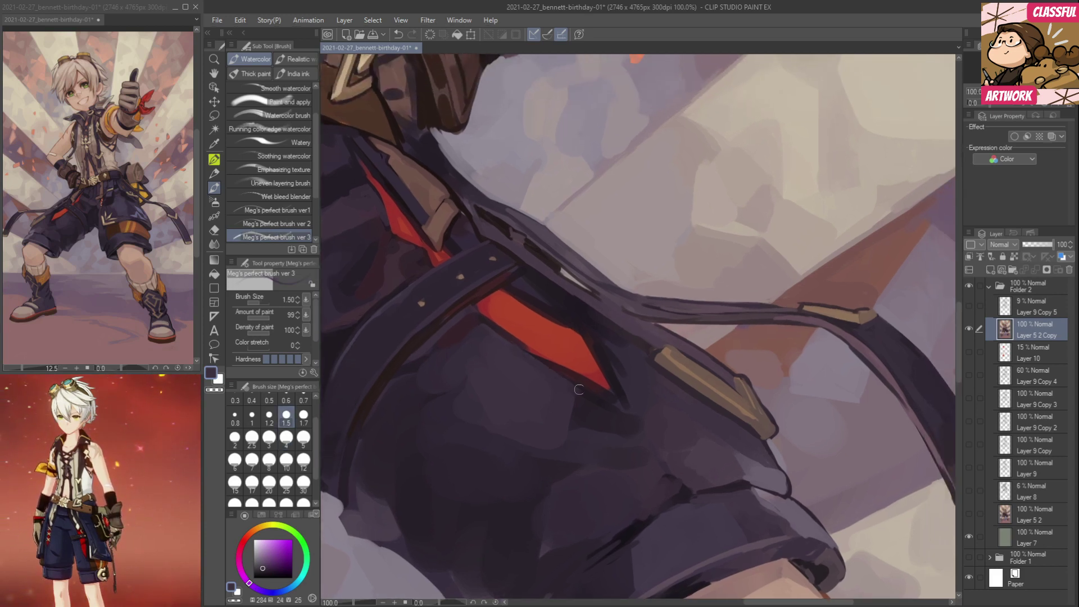
pyautogui.keyDown('alt'); pyautogui.click(592, 419); pyautogui.keyUp('alt')
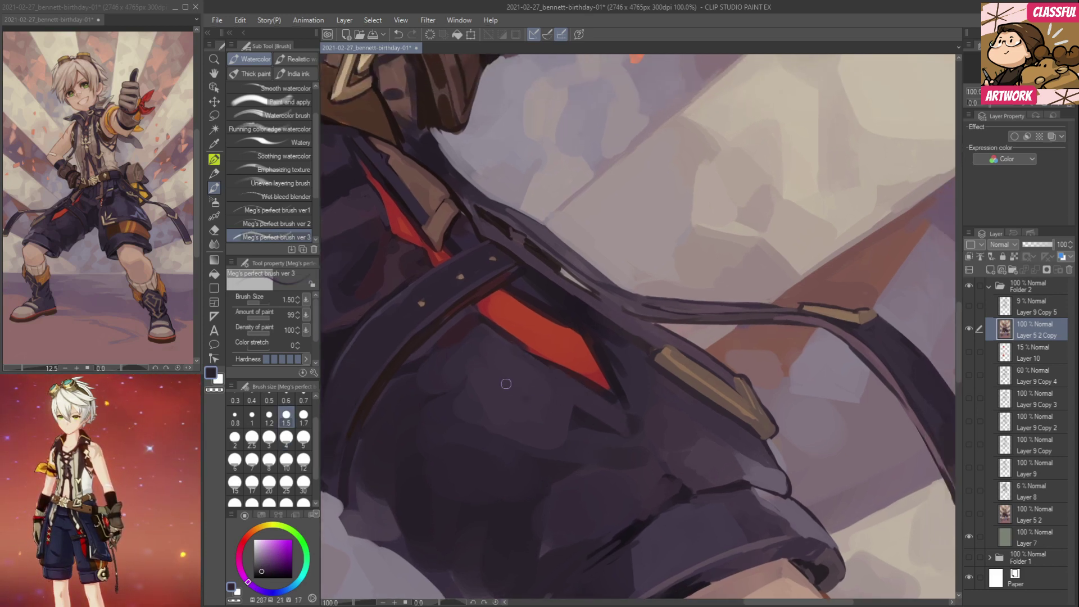
pyautogui.moveTo(638, 356); pyautogui.dragTo(663, 435)
pyautogui.keyDown('alt'); pyautogui.click(627, 376); pyautogui.keyUp('alt')
pyautogui.moveTo(606, 341); pyautogui.dragTo(622, 403)
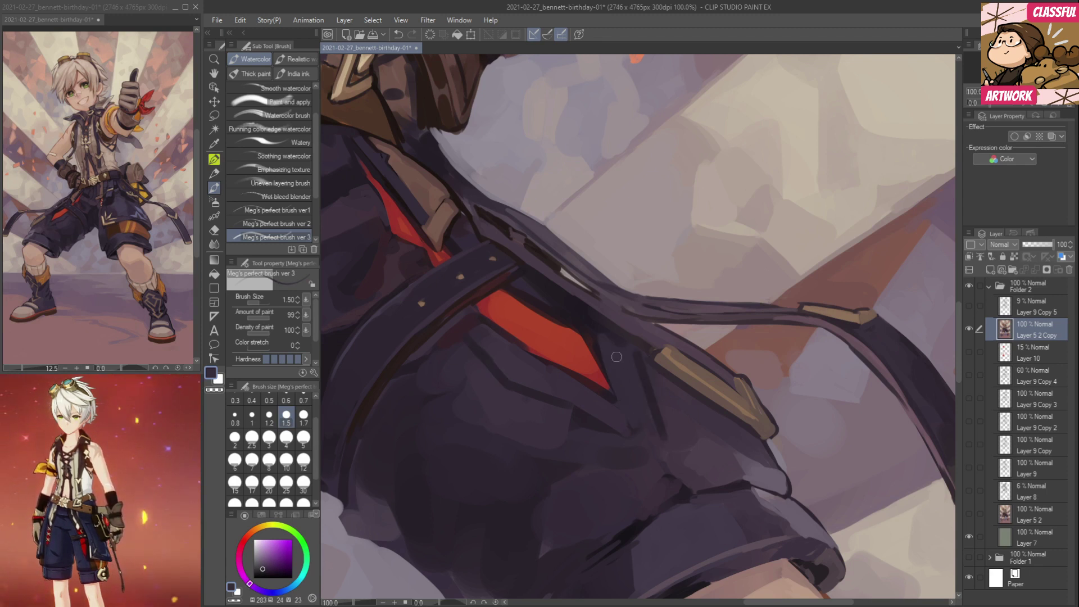
# Darken and smooth the shorts fabric between the large red panel and the loose hanging strap with sampled dark purples.
pyautogui.keyDown('alt'); pyautogui.click(589, 325); pyautogui.keyUp('alt')
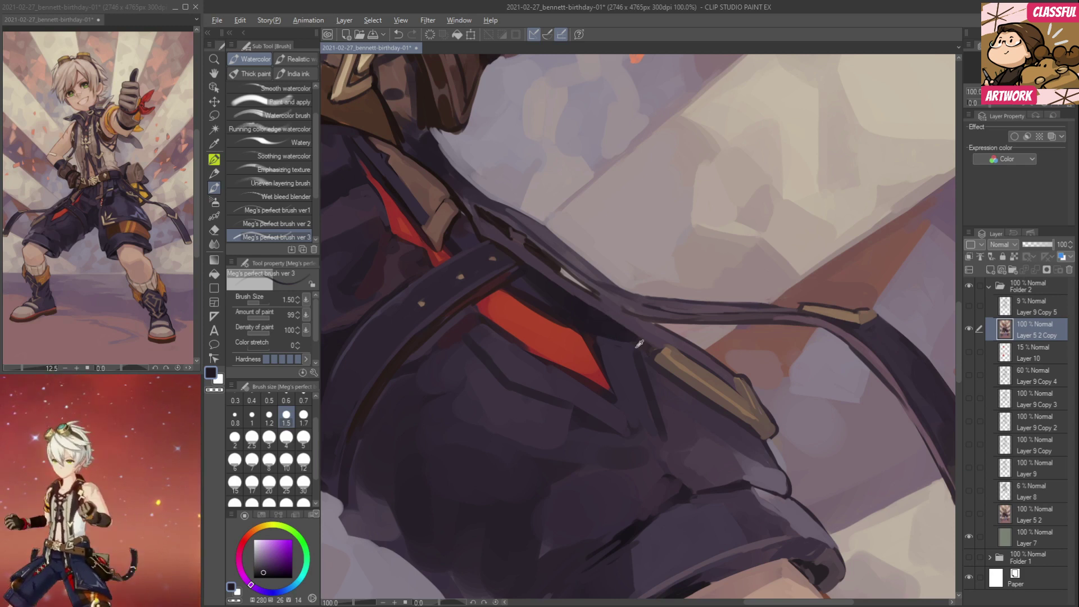
pyautogui.moveTo(623, 334)
pyautogui.mouseDown()
pyautogui.moveTo(588, 330)
pyautogui.moveTo(636, 340)
pyautogui.mouseUp()
pyautogui.keyDown('alt'); pyautogui.click(588, 305); pyautogui.keyUp('alt')
pyautogui.keyDown('alt'); pyautogui.click(593, 325); pyautogui.keyUp('alt')
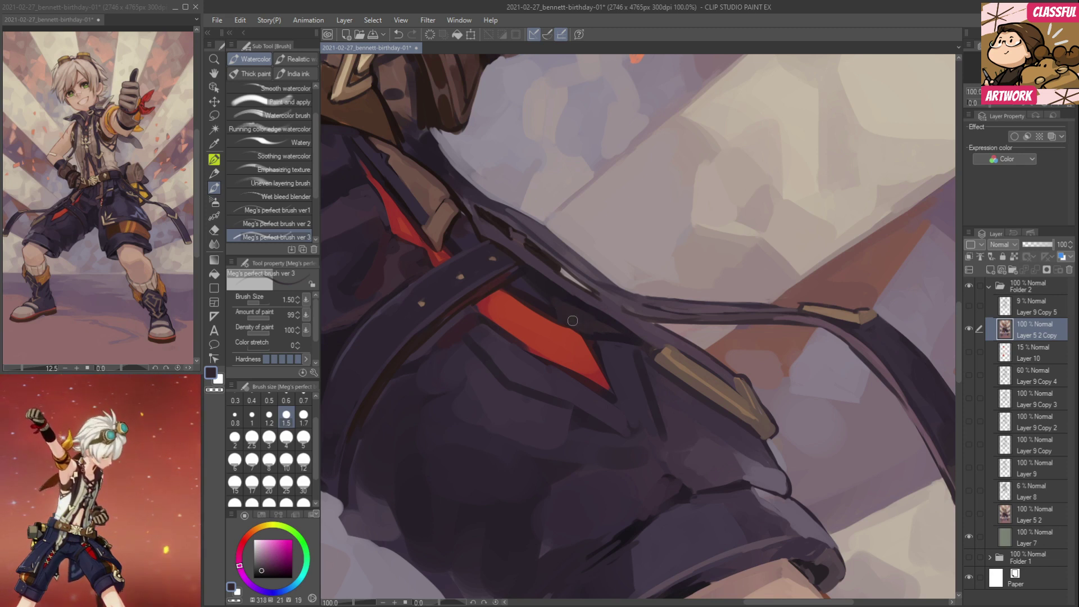
pyautogui.keyDown('alt'); pyautogui.click(530, 287); pyautogui.keyUp('alt')
pyautogui.keyDown('alt'); pyautogui.click(556, 302); pyautogui.keyUp('alt')
pyautogui.keyDown('alt'); pyautogui.click(564, 304); pyautogui.keyUp('alt')
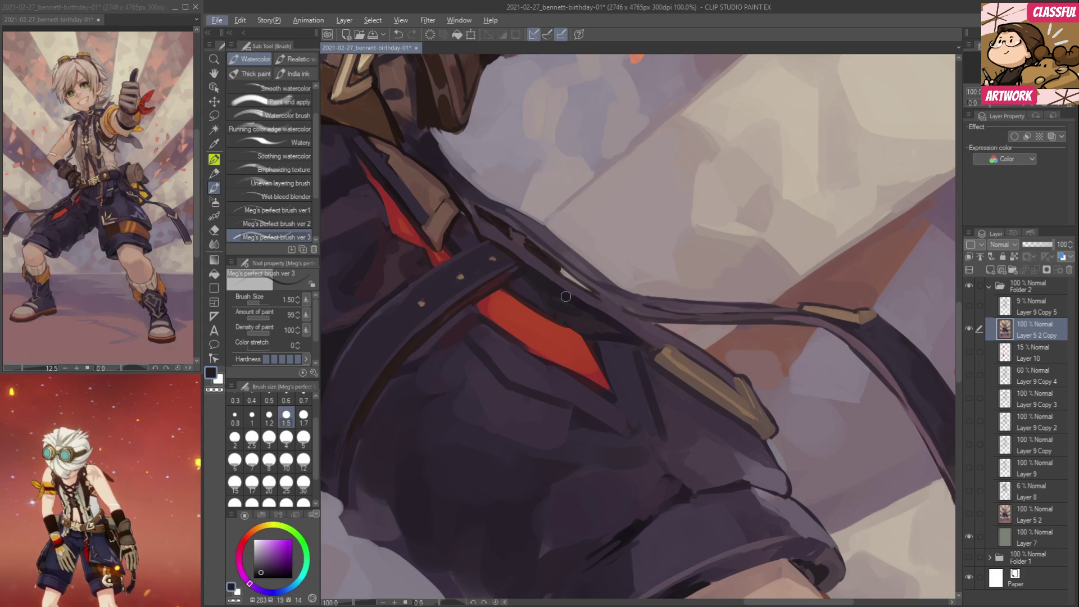
# Blend the lavender and grey background patches between the lowered glove and the pale diagonal ray with sampled colours.
pyautogui.moveTo(607, 333); pyautogui.dragTo(702, 421)
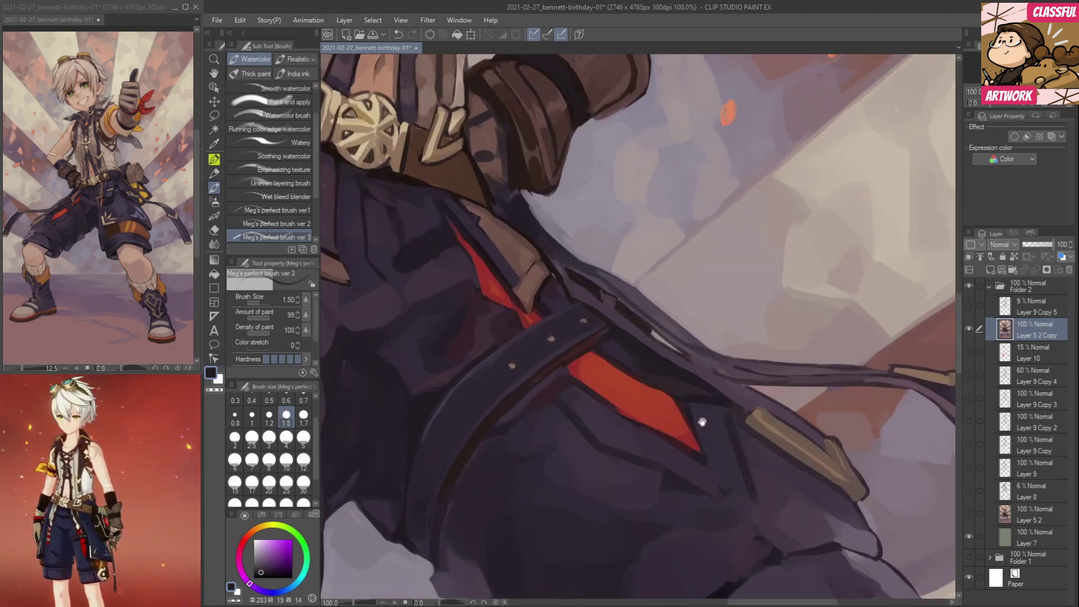
pyautogui.keyDown('alt'); pyautogui.click(531, 198); pyautogui.keyUp('alt')
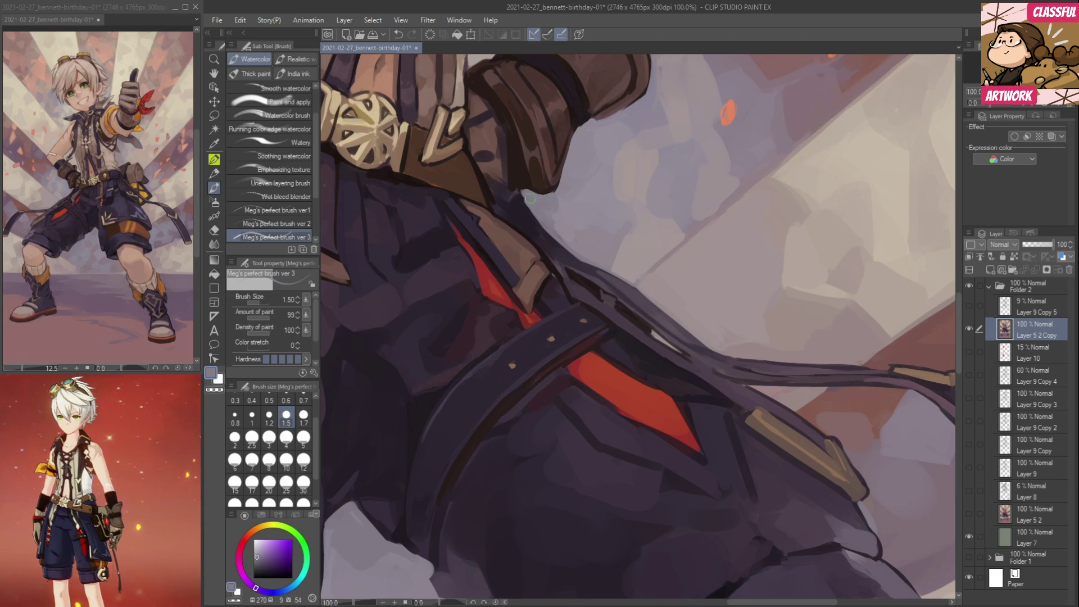
pyautogui.moveTo(565, 198)
pyautogui.mouseDown()
pyautogui.moveTo(572, 245)
pyautogui.moveTo(627, 329)
pyautogui.mouseUp()
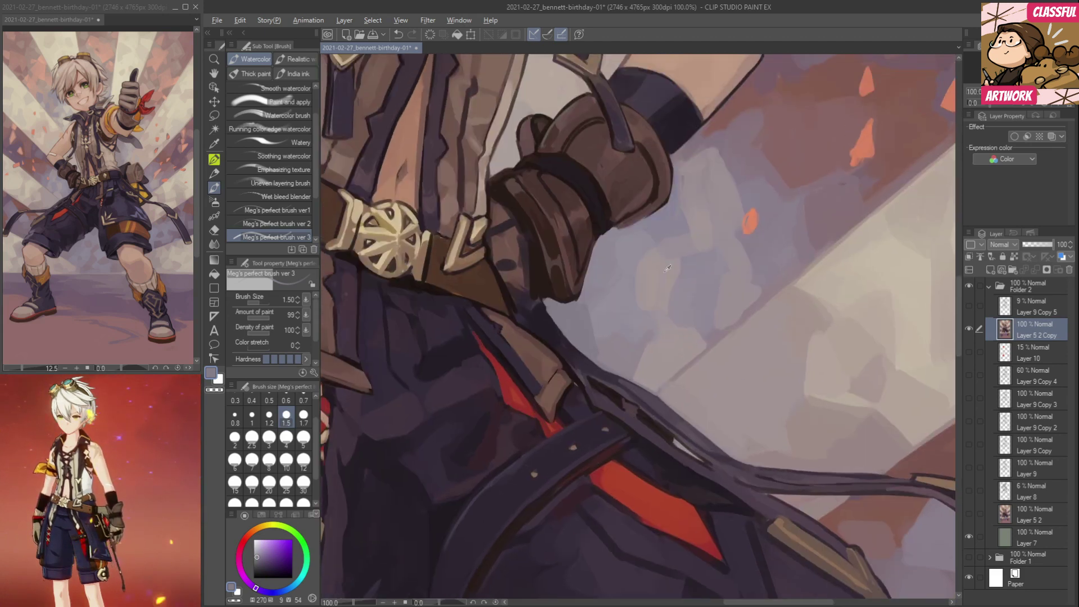
pyautogui.keyDown('alt'); pyautogui.click(664, 279); pyautogui.keyUp('alt')
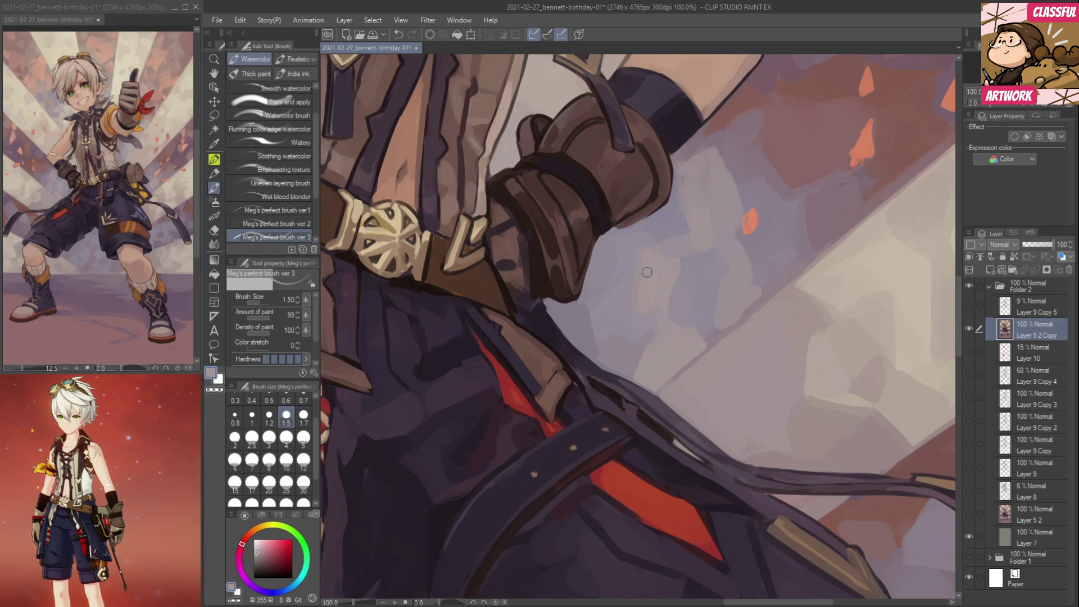
pyautogui.keyDown('alt'); pyautogui.click(722, 280); pyautogui.keyUp('alt')
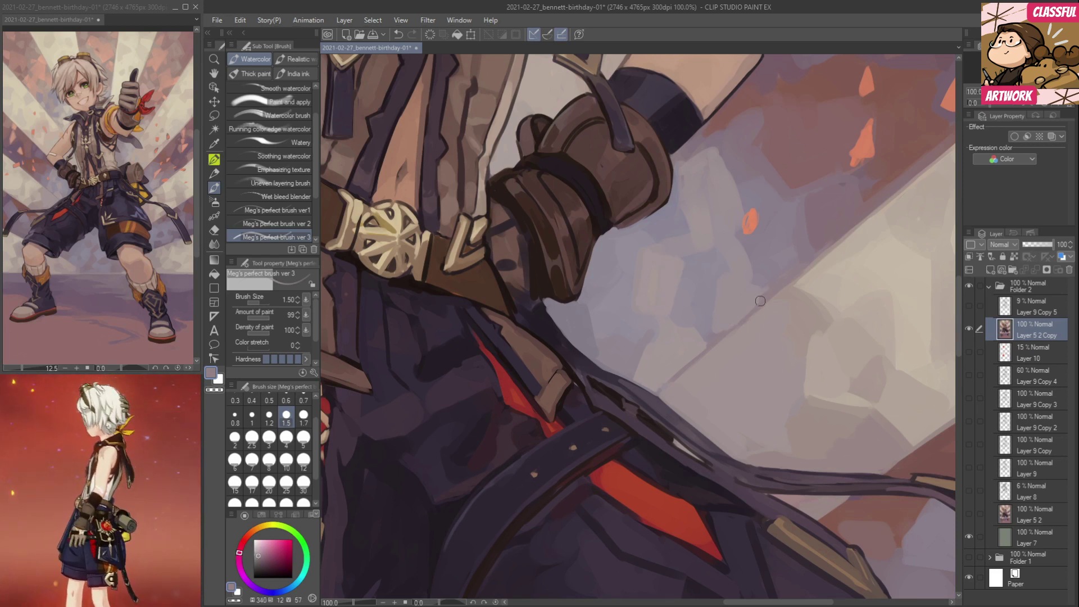
pyautogui.keyDown('alt'); pyautogui.click(697, 334); pyautogui.keyUp('alt')
pyautogui.keyDown('alt'); pyautogui.click(689, 341); pyautogui.keyUp('alt')
pyautogui.moveTo(699, 363); pyautogui.dragTo(621, 452)
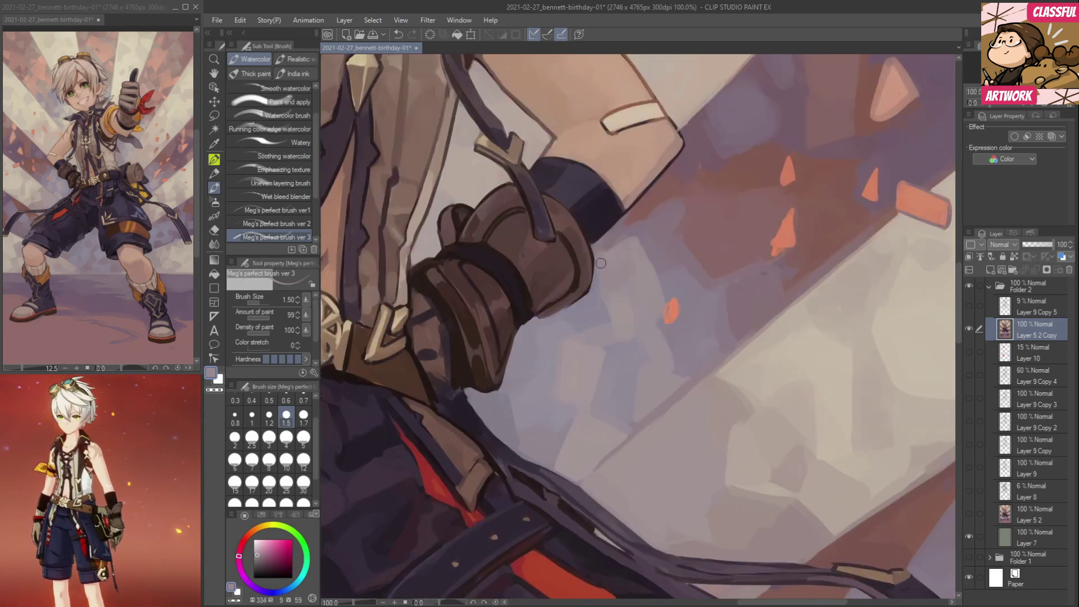
# Clean up the purple and brown background patches beside the elbow and glove with sampled mauve and reddish-brown tones.
pyautogui.keyDown('alt'); pyautogui.click(640, 213); pyautogui.keyUp('alt')
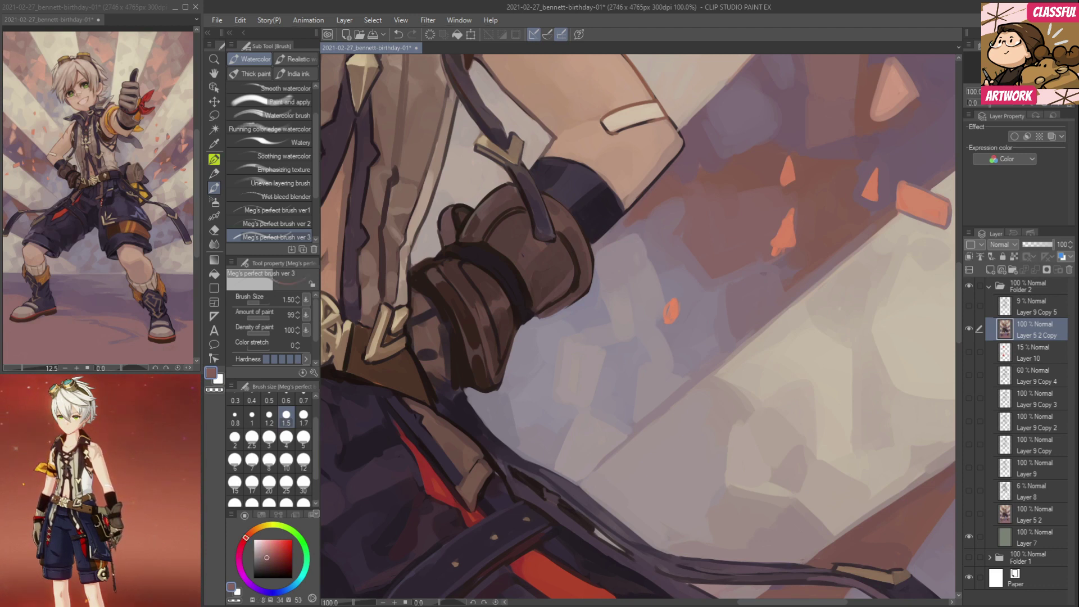
pyautogui.keyDown('alt'); pyautogui.click(678, 197); pyautogui.keyUp('alt')
pyautogui.moveTo(674, 203)
pyautogui.mouseDown()
pyautogui.moveTo(659, 211)
pyautogui.moveTo(655, 285)
pyautogui.mouseUp()
pyautogui.keyDown('alt'); pyautogui.click(649, 271); pyautogui.keyUp('alt')
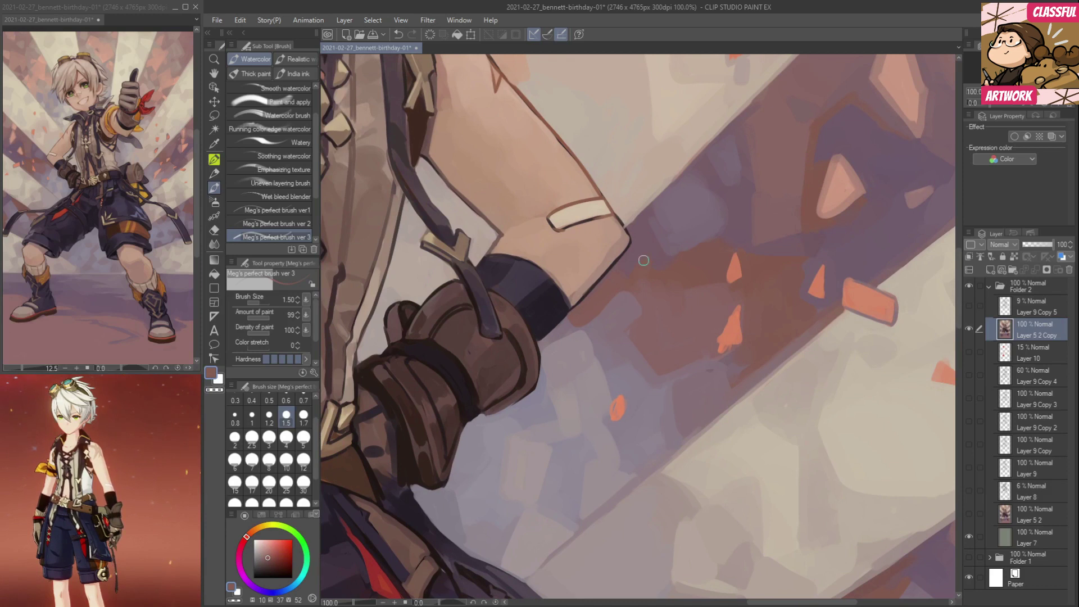
pyautogui.keyDown('alt'); pyautogui.click(670, 287); pyautogui.keyUp('alt')
pyautogui.keyDown('alt'); pyautogui.click(651, 219); pyautogui.keyUp('alt')
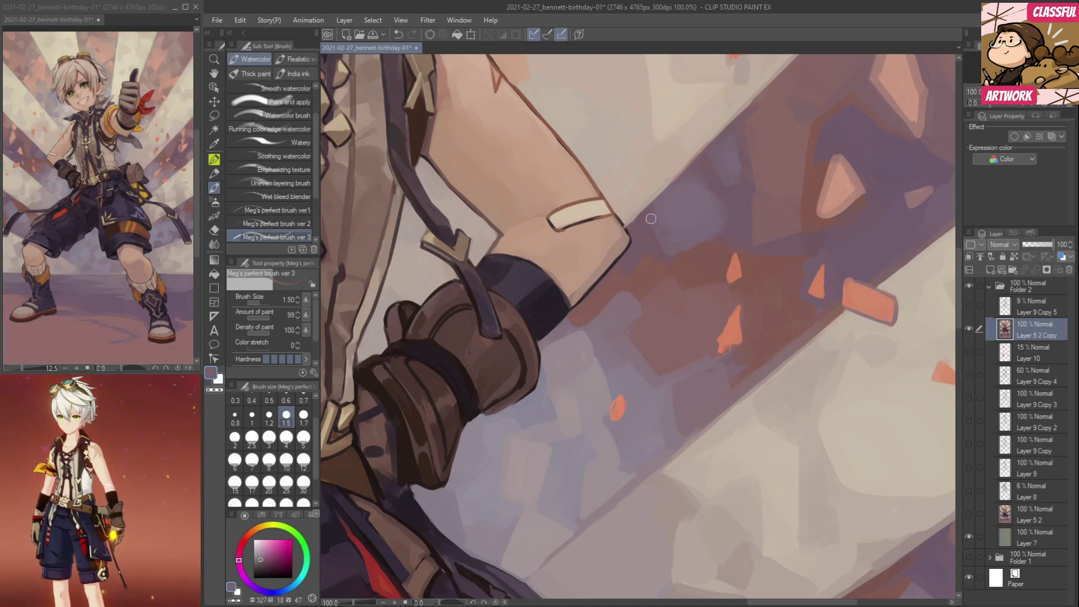
pyautogui.keyDown('alt'); pyautogui.click(681, 230); pyautogui.keyUp('alt')
pyautogui.keyDown('alt'); pyautogui.click(659, 204); pyautogui.keyUp('alt')
# Reshape the large orange shard on the brown background patch into a cleaner sliver with sampled salmon and background colours.
pyautogui.keyDown('alt'); pyautogui.click(843, 178); pyautogui.keyUp('alt')
pyautogui.moveTo(731, 315)
pyautogui.mouseDown()
pyautogui.moveTo(721, 342)
pyautogui.moveTo(740, 340)
pyautogui.moveTo(730, 343)
pyautogui.moveTo(740, 307)
pyautogui.moveTo(747, 341)
pyautogui.mouseUp()
pyautogui.keyDown('alt'); pyautogui.click(751, 318); pyautogui.keyUp('alt')
pyautogui.keyDown('alt'); pyautogui.click(732, 366); pyautogui.keyUp('alt')
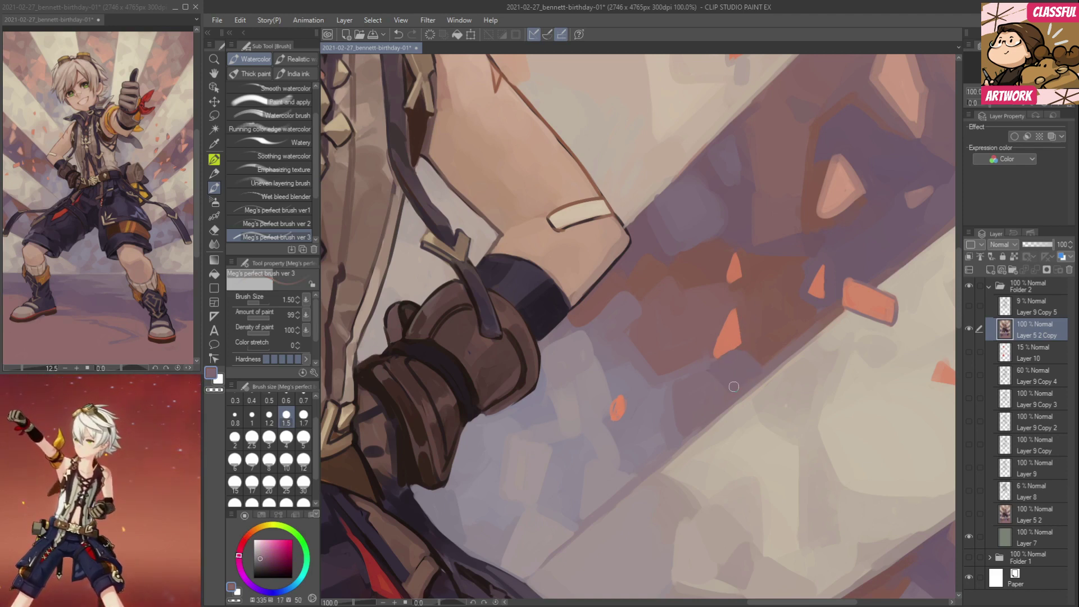
# Sharpen the small orange shard near the glove and blend the surrounding purple background with sampled tones.
pyautogui.keyDown('alt'); pyautogui.click(671, 418); pyautogui.keyUp('alt')
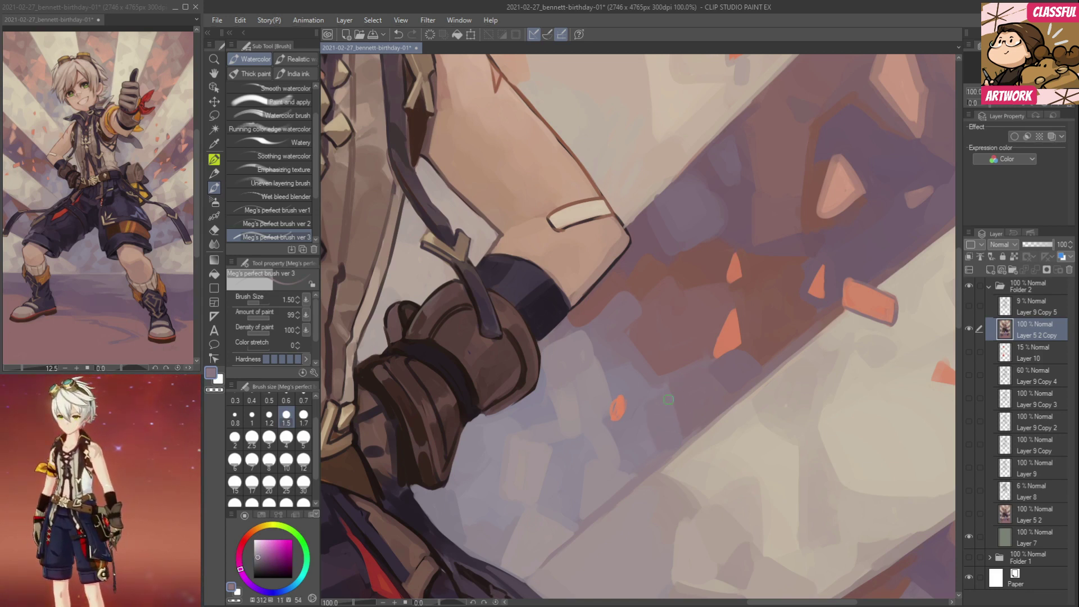
pyautogui.keyDown('alt'); pyautogui.click(621, 401); pyautogui.keyUp('alt')
pyautogui.keyDown('alt'); pyautogui.click(632, 413); pyautogui.keyUp('alt')
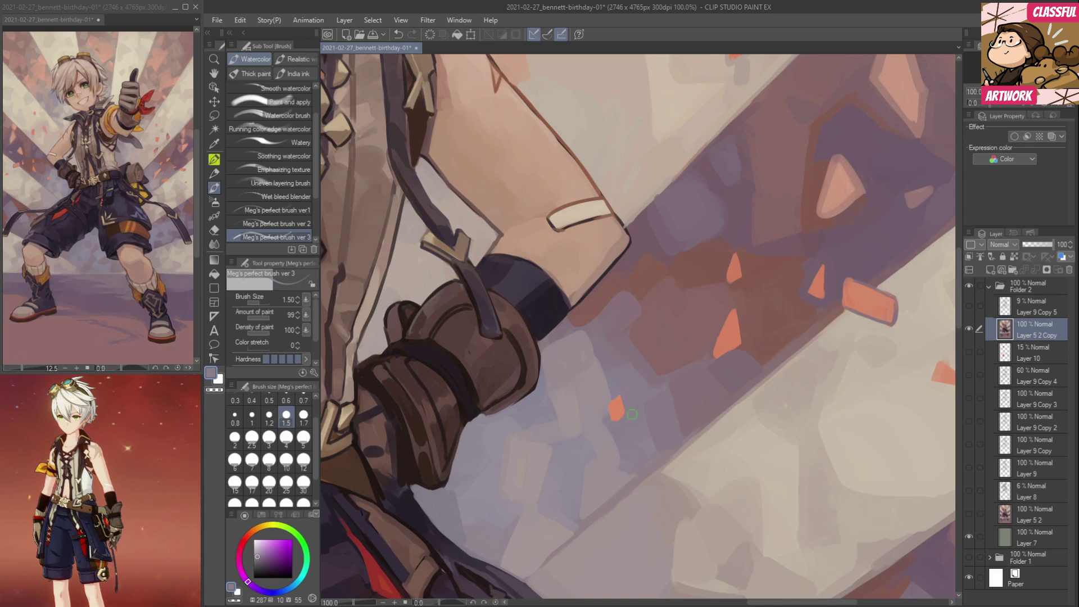
pyautogui.keyDown('alt'); pyautogui.click(579, 352); pyautogui.keyUp('alt')
pyautogui.keyDown('alt'); pyautogui.click(638, 331); pyautogui.keyUp('alt')
# Refine the brown and purple background around the pink shards and along the diagonal ray's edge with sampled colours.
pyautogui.moveTo(713, 386); pyautogui.dragTo(569, 397)
pyautogui.keyDown('alt'); pyautogui.click(673, 239); pyautogui.keyUp('alt')
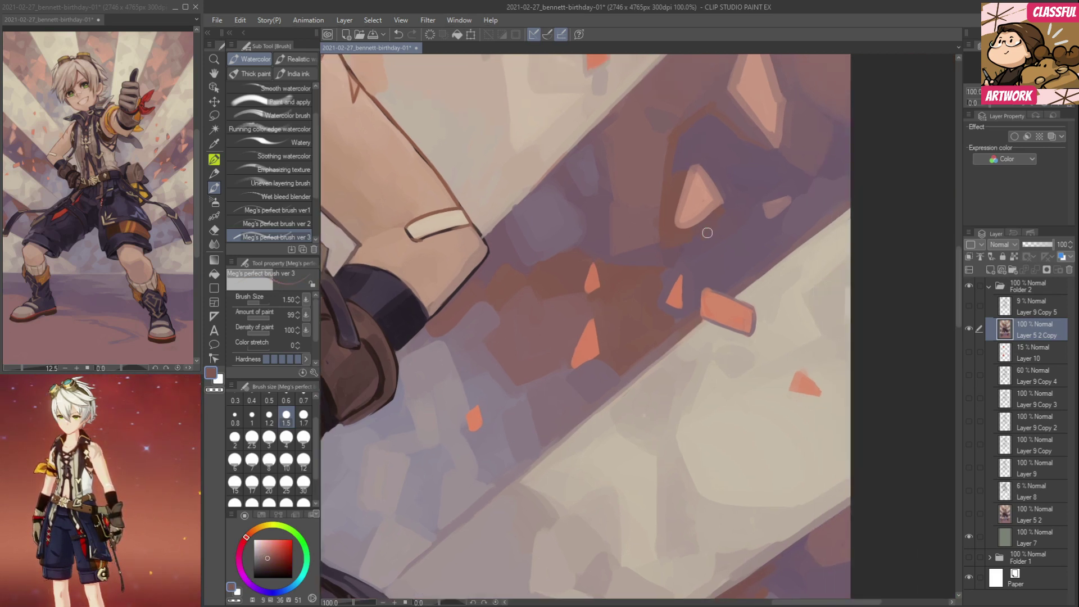
pyautogui.scroll(2, 707, 233)
pyautogui.hscroll(1, 697, 270)
pyautogui.keyDown('alt'); pyautogui.click(689, 301); pyautogui.keyUp('alt')
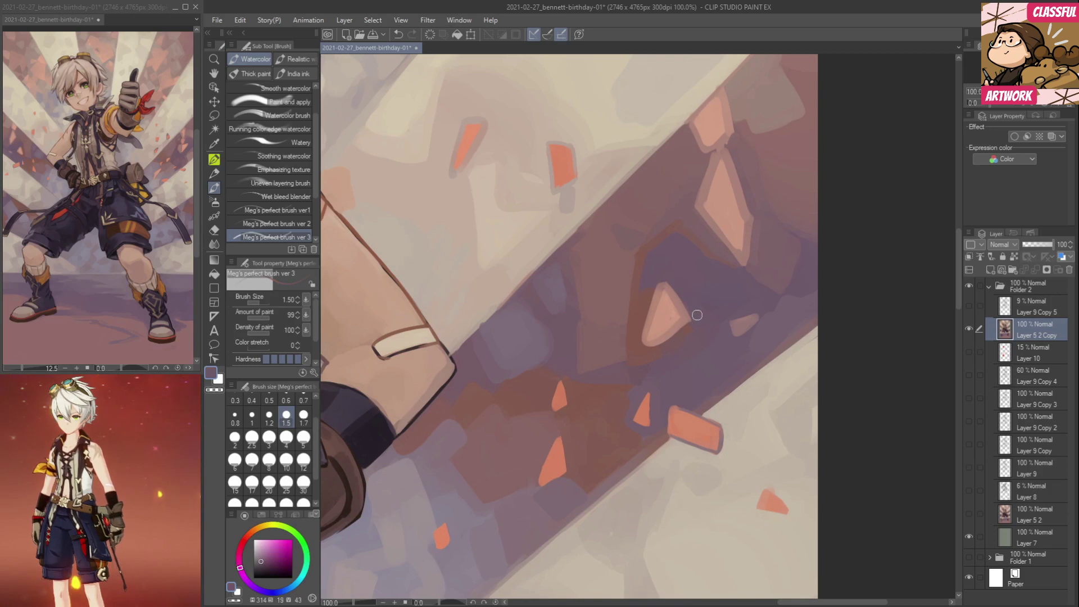
pyautogui.scroll(-4, 697, 315)
pyautogui.keyDown('alt'); pyautogui.click(628, 324); pyautogui.keyUp('alt')
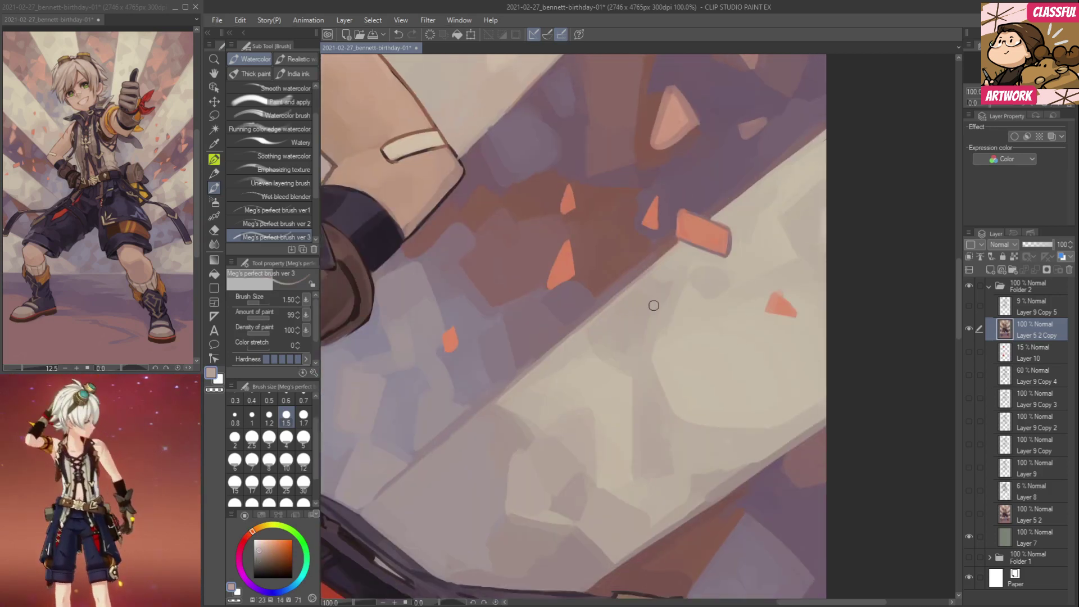
# Smooth the beige patches in the pale diagonal ray and the purple background beyond the hanging strap with sampled tones.
pyautogui.scroll(-3, 675, 324)
pyautogui.hscroll(1, 675, 324)
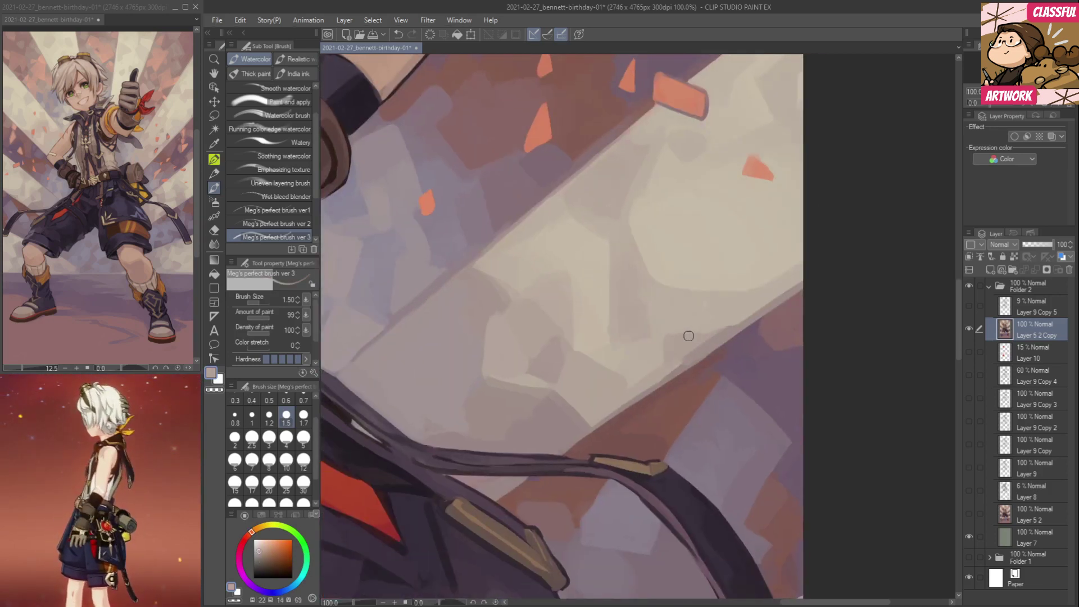
pyautogui.keyDown('alt'); pyautogui.click(691, 320); pyautogui.keyUp('alt')
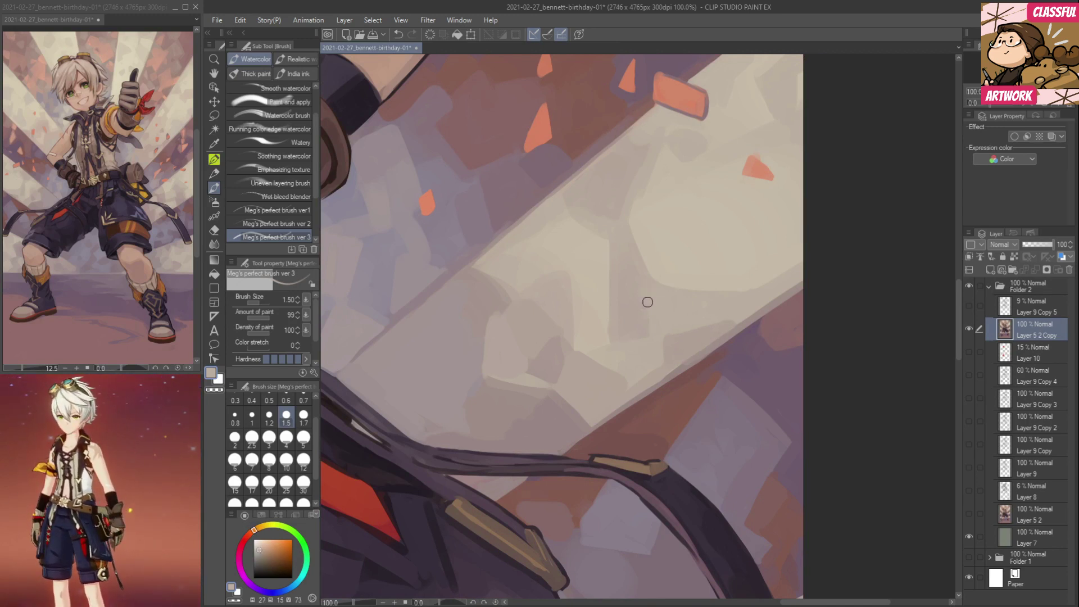
pyautogui.moveTo(631, 391)
pyautogui.mouseDown()
pyautogui.moveTo(703, 194)
pyautogui.moveTo(697, 209)
pyautogui.mouseUp()
pyautogui.keyDown('alt'); pyautogui.click(814, 251); pyautogui.keyUp('alt')
pyautogui.keyDown('alt'); pyautogui.click(830, 255); pyautogui.keyUp('alt')
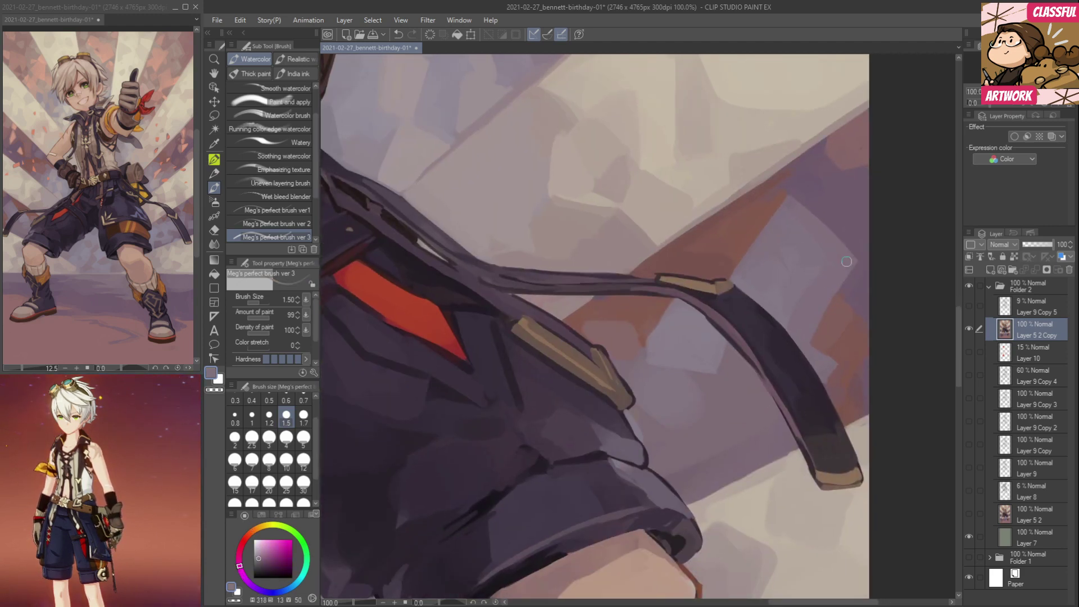
# Soften the shorts fabric between the large red panel and the leg cuff with sampled dark purples.
pyautogui.moveTo(764, 337); pyautogui.dragTo(921, 235)
pyautogui.keyDown('alt'); pyautogui.click(677, 277); pyautogui.keyUp('alt')
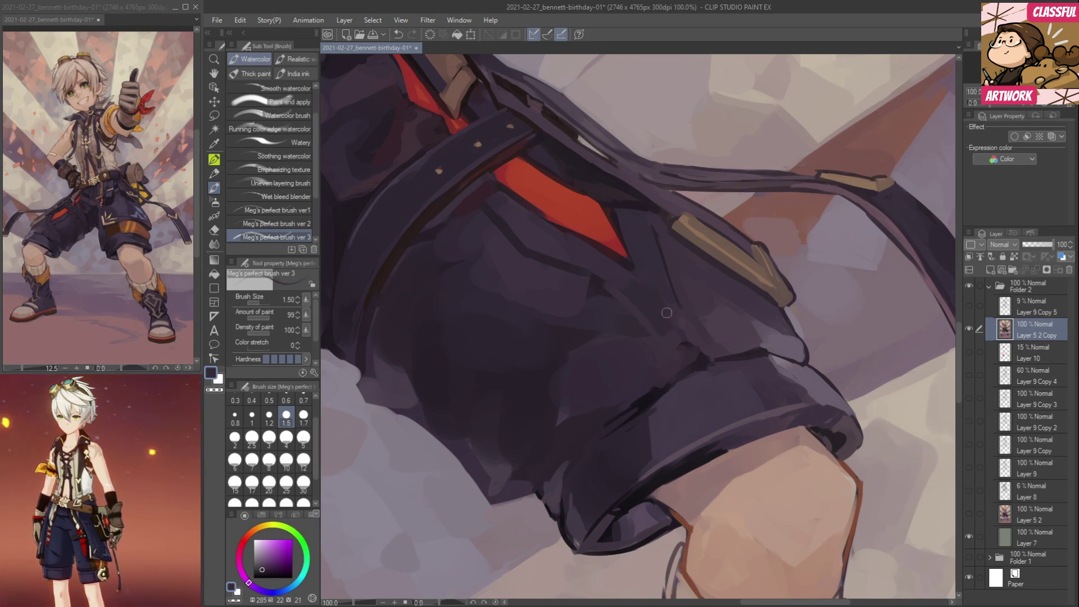
pyautogui.moveTo(680, 285); pyautogui.dragTo(708, 296)
pyautogui.keyDown('alt'); pyautogui.click(671, 384); pyautogui.keyUp('alt')
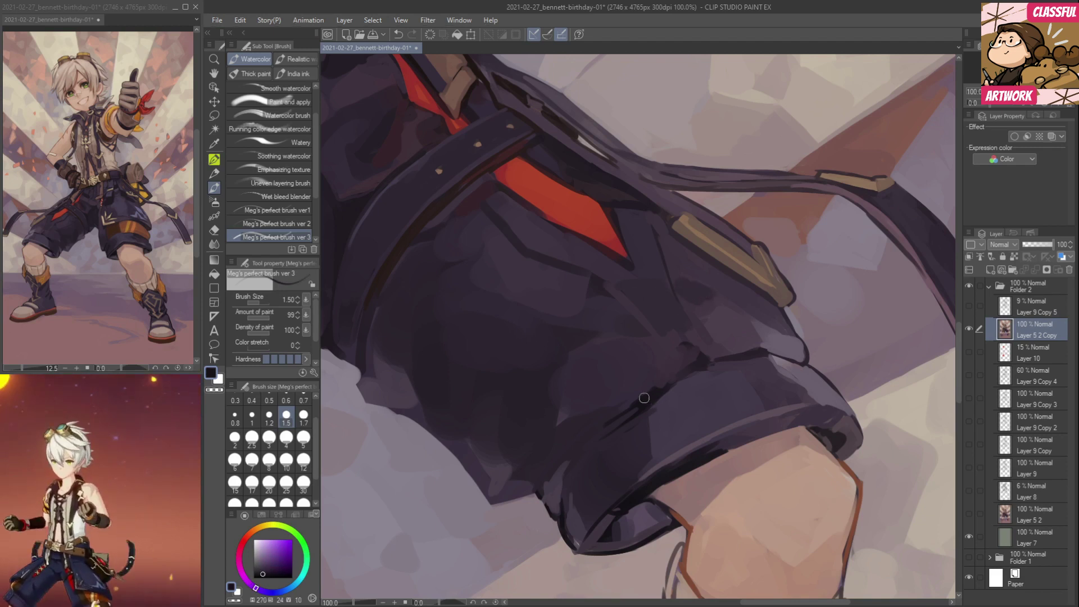
# Paint a clean dark fold line along the upper edge of the shorts cuff and cover the rough hatching.
pyautogui.moveTo(597, 423); pyautogui.dragTo(690, 364)
pyautogui.moveTo(575, 437); pyautogui.dragTo(695, 357)
pyautogui.moveTo(560, 458); pyautogui.dragTo(582, 432)
pyautogui.keyDown('alt'); pyautogui.click(611, 430); pyautogui.keyUp('alt')
pyautogui.moveTo(662, 387)
pyautogui.mouseDown()
pyautogui.moveTo(600, 427)
pyautogui.moveTo(682, 376)
pyautogui.mouseUp()
pyautogui.moveTo(631, 417)
pyautogui.mouseDown()
pyautogui.moveTo(682, 378)
pyautogui.moveTo(760, 363)
pyautogui.mouseUp()
pyautogui.moveTo(662, 377)
pyautogui.mouseDown()
pyautogui.moveTo(781, 359)
pyautogui.moveTo(764, 350)
pyautogui.moveTo(799, 369)
pyautogui.moveTo(751, 362)
pyautogui.moveTo(653, 397)
pyautogui.mouseUp()
pyautogui.keyDown('alt'); pyautogui.click(720, 380); pyautogui.keyUp('alt')
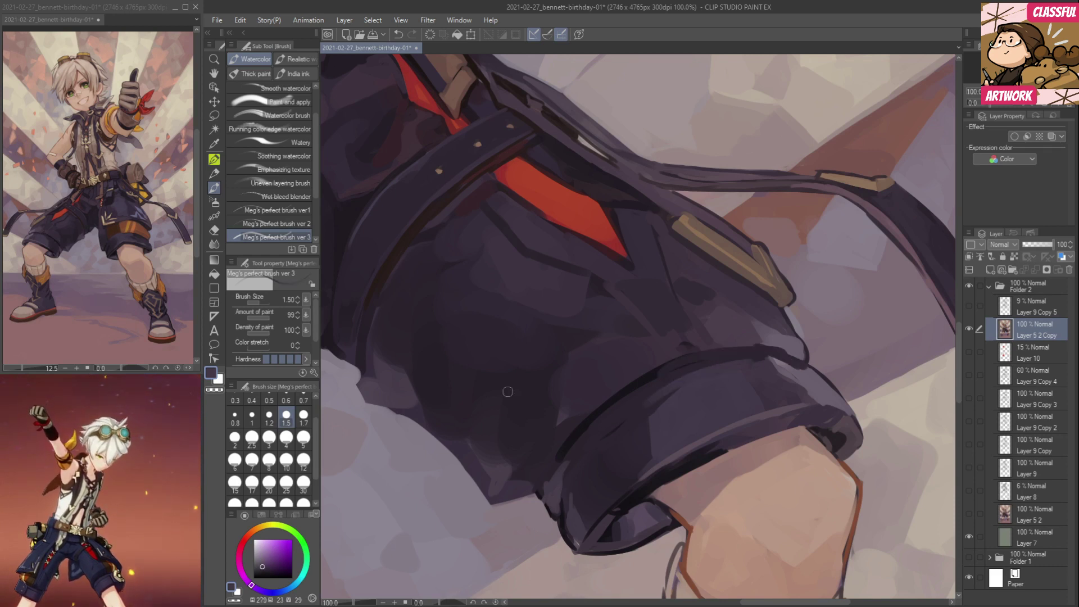
# Smooth the shading on the shorts cuff in sampled purples with the brush at size 4.
pyautogui.click(290, 441)
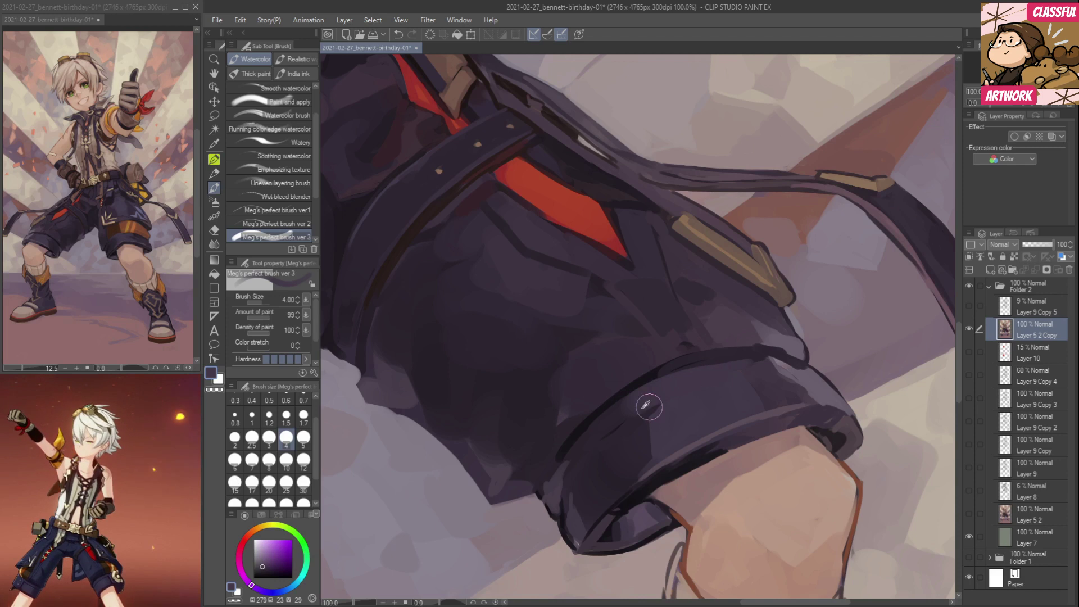
pyautogui.keyDown('alt'); pyautogui.click(593, 457); pyautogui.keyUp('alt')
pyautogui.moveTo(678, 401)
pyautogui.mouseDown()
pyautogui.moveTo(730, 382)
pyautogui.moveTo(730, 395)
pyautogui.moveTo(704, 403)
pyautogui.mouseUp()
pyautogui.keyDown('alt'); pyautogui.click(721, 400); pyautogui.keyUp('alt')
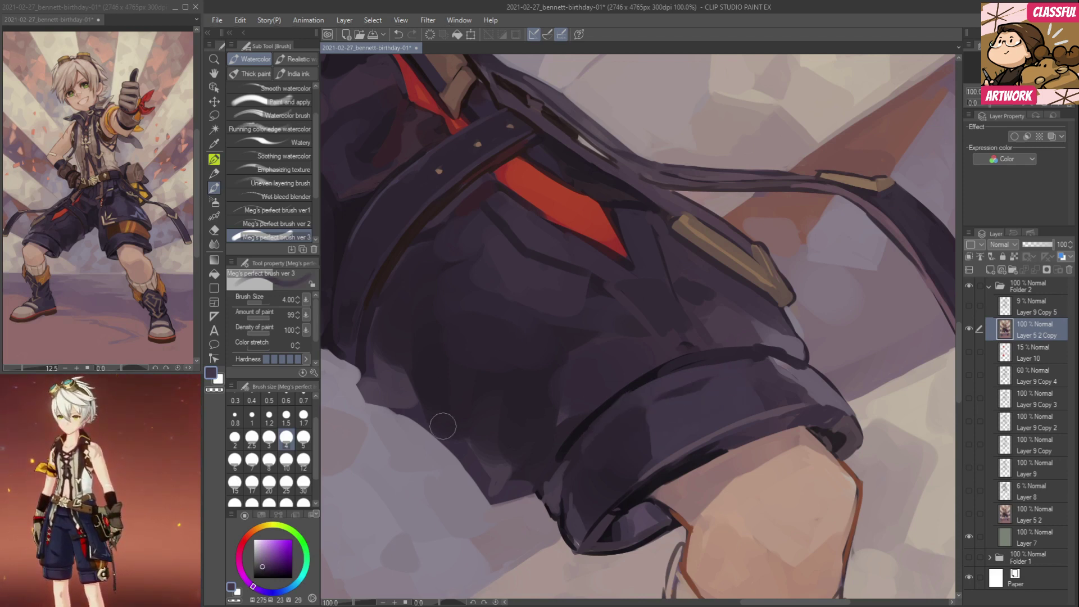
# Paint dark crossing lines and small gold-brown dots on the other leg's inner cuff with the brush at size 1.5.
pyautogui.click(286, 419)
pyautogui.moveTo(515, 506)
pyautogui.mouseDown()
pyautogui.moveTo(782, 292)
pyautogui.moveTo(930, 243)
pyautogui.mouseUp()
pyautogui.moveTo(634, 272); pyautogui.dragTo(615, 390)
pyautogui.keyDown('alt'); pyautogui.click(561, 403); pyautogui.keyUp('alt')
pyautogui.moveTo(520, 334); pyautogui.dragTo(556, 381)
pyautogui.moveTo(549, 316)
pyautogui.mouseDown()
pyautogui.moveTo(509, 398)
pyautogui.moveTo(548, 375)
pyautogui.mouseUp()
pyautogui.moveTo(547, 341)
pyautogui.mouseDown()
pyautogui.moveTo(529, 379)
pyautogui.moveTo(540, 380)
pyautogui.mouseUp()
pyautogui.keyDown('alt'); pyautogui.click(552, 338); pyautogui.keyUp('alt')
pyautogui.keyDown('alt'); pyautogui.click(604, 226); pyautogui.keyUp('alt')
pyautogui.click(554, 339)
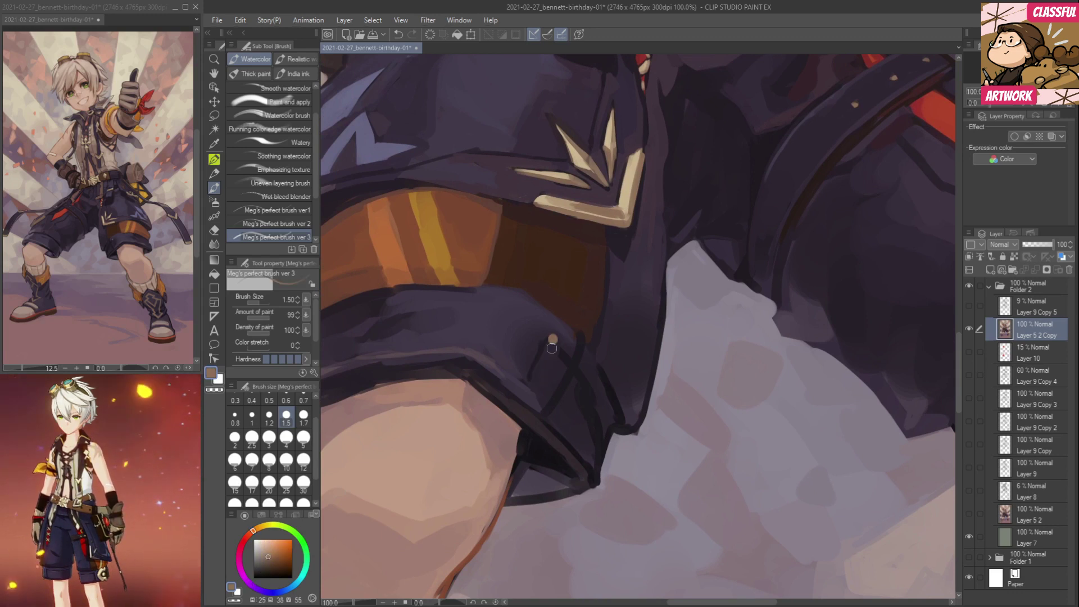
pyautogui.click(532, 374)
# Outline an angular trim piece at the outer end of the shorts cuff and fill it with sampled gold-brown.
pyautogui.moveTo(792, 395)
pyautogui.mouseDown()
pyautogui.moveTo(826, 277)
pyautogui.moveTo(712, 403)
pyautogui.moveTo(781, 368)
pyautogui.mouseUp()
pyautogui.keyDown('alt'); pyautogui.click(713, 381); pyautogui.keyUp('alt')
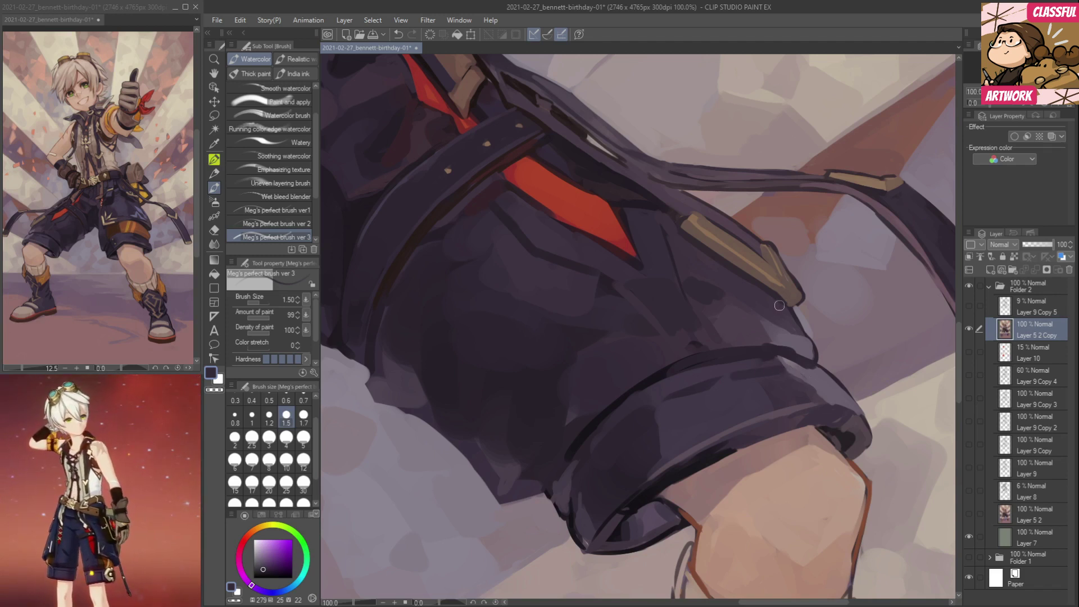
pyautogui.moveTo(799, 353)
pyautogui.mouseDown()
pyautogui.moveTo(848, 393)
pyautogui.moveTo(822, 391)
pyautogui.moveTo(845, 383)
pyautogui.moveTo(824, 368)
pyautogui.moveTo(858, 407)
pyautogui.mouseUp()
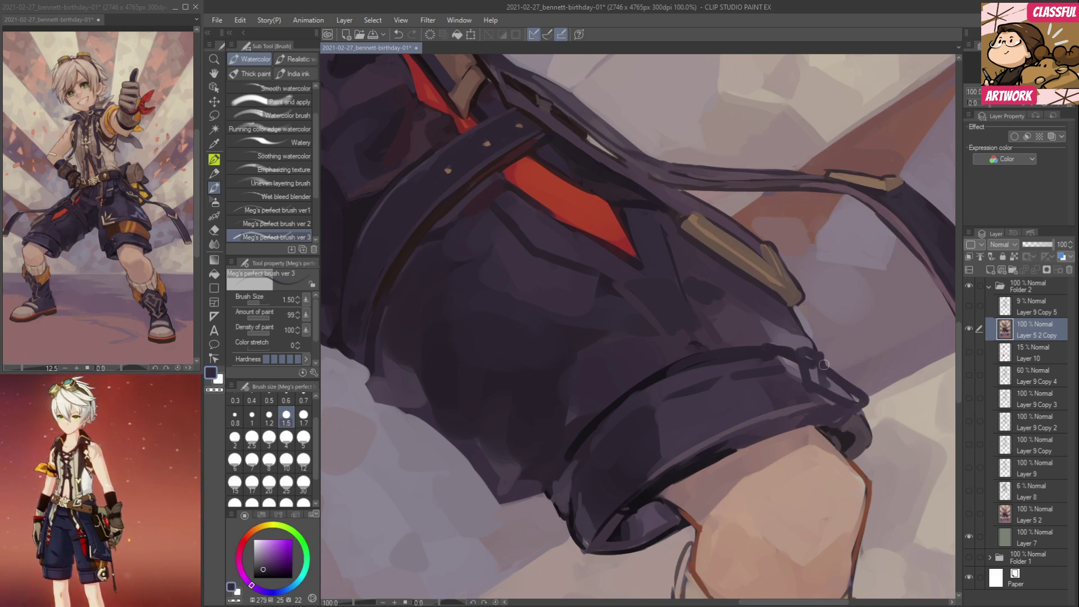
pyautogui.keyDown('alt'); pyautogui.click(775, 272); pyautogui.keyUp('alt')
pyautogui.moveTo(815, 354)
pyautogui.mouseDown()
pyautogui.moveTo(813, 383)
pyautogui.moveTo(865, 403)
pyautogui.moveTo(843, 388)
pyautogui.mouseUp()
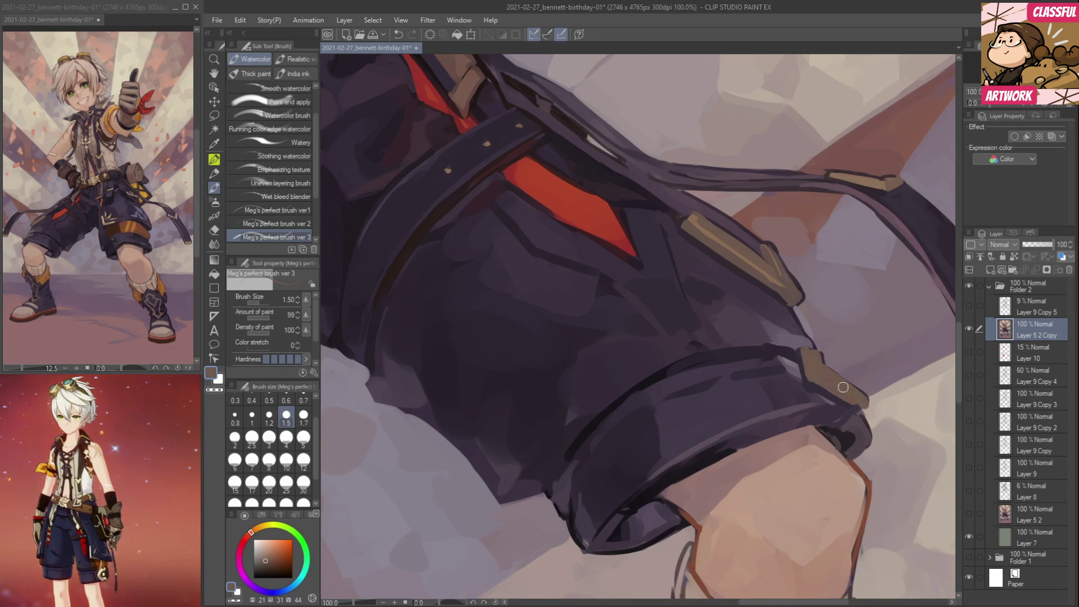
pyautogui.press('alt')
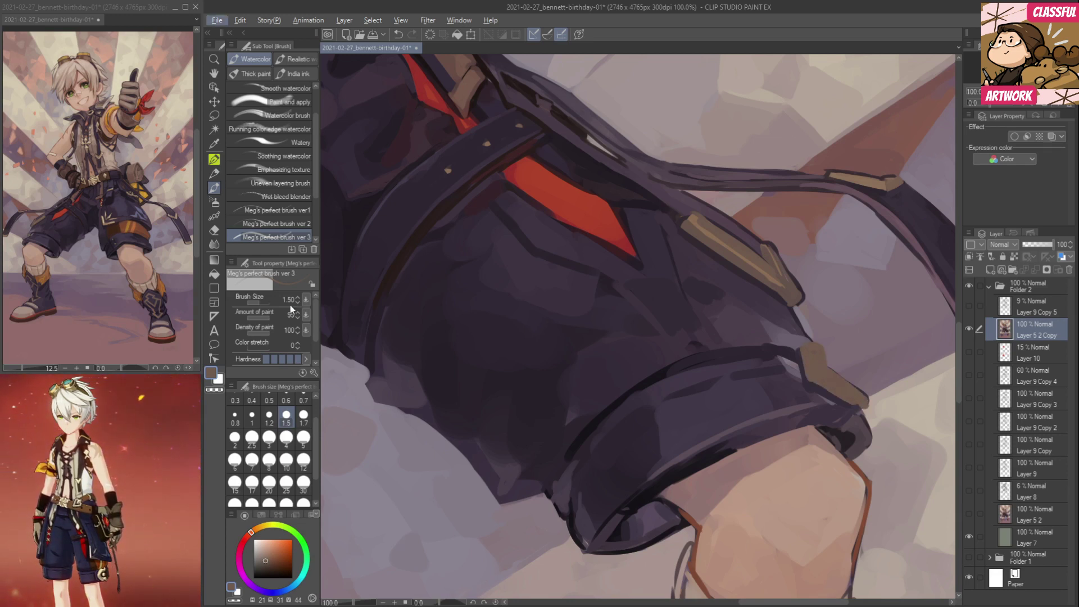
# Switch to Meg's perfect brush ver 2, enlarge the canvas navigator preview, and sample a dark outline colour.
pyautogui.click(288, 213)
pyautogui.click(298, 223)
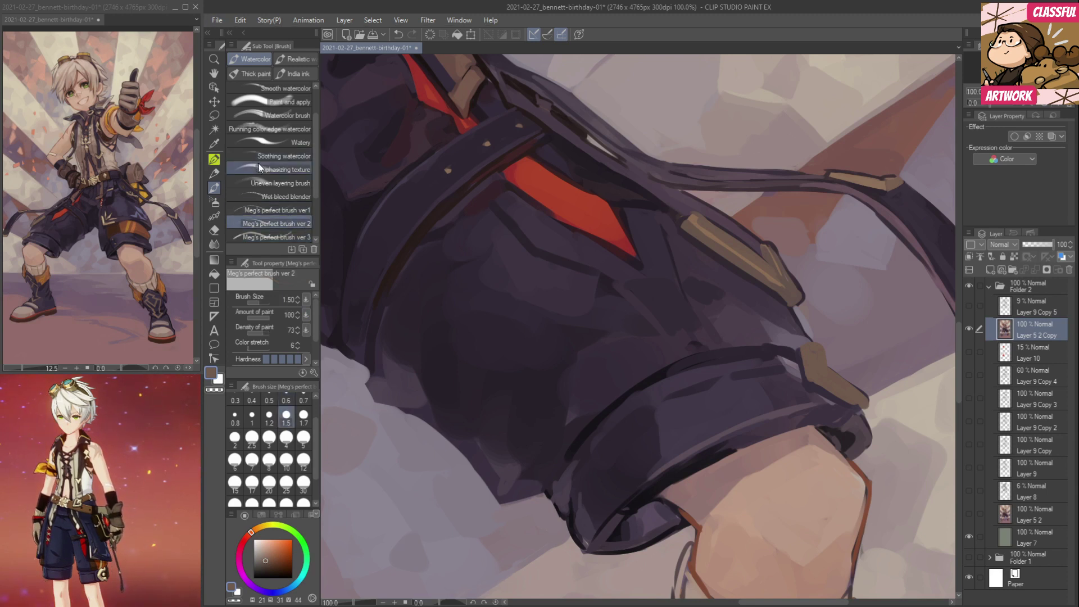
pyautogui.click(1024, 68)
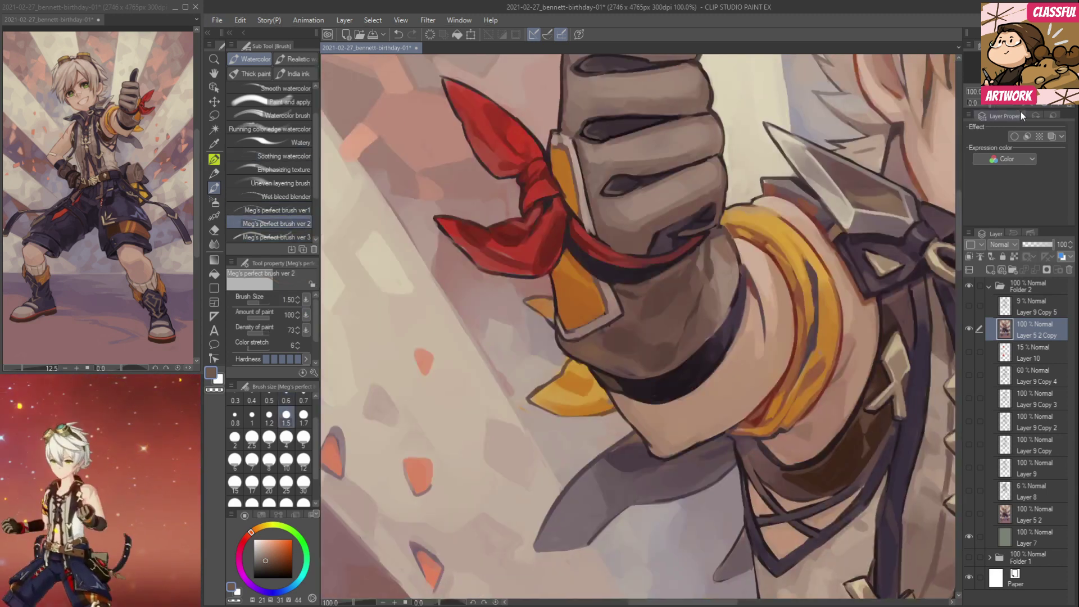
pyautogui.moveTo(1022, 110); pyautogui.dragTo(1017, 273)
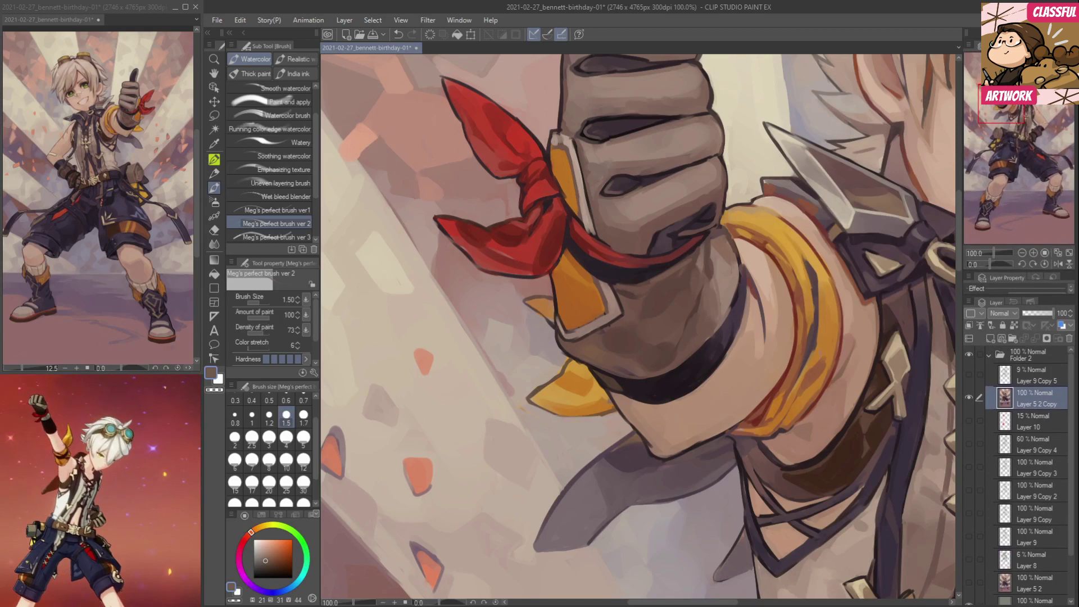
pyautogui.keyDown('alt'); pyautogui.click(683, 383); pyautogui.keyUp('alt')
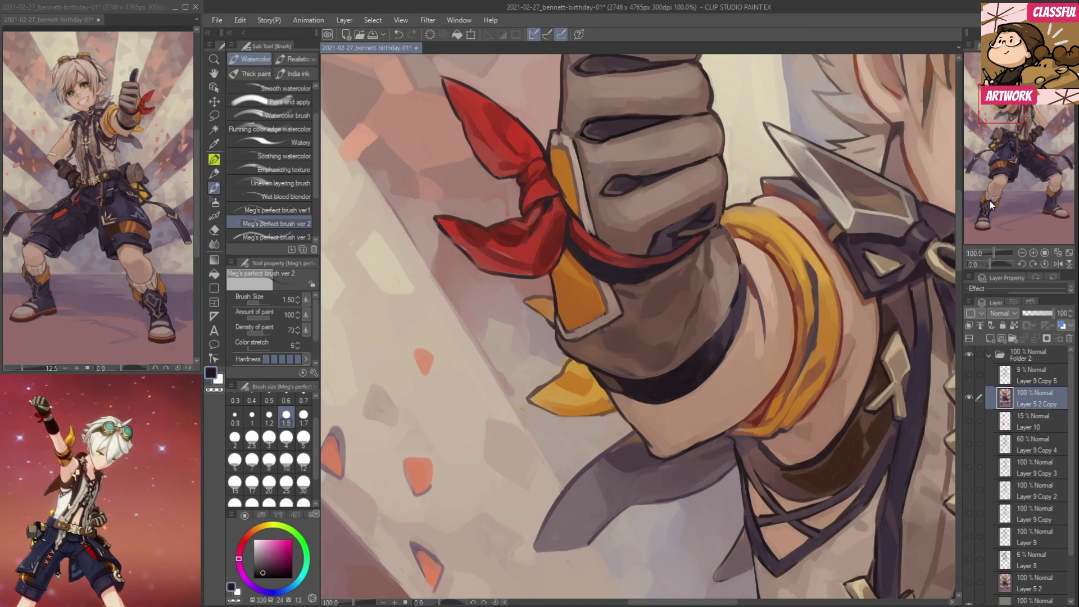
pyautogui.moveTo(990, 200); pyautogui.dragTo(994, 176)
# Outline the gold-brown trim piece on the shorts cuff with dark lines and shade its lower edge with sampled brown.
pyautogui.moveTo(917, 187); pyautogui.dragTo(777, 311)
pyautogui.moveTo(680, 326)
pyautogui.mouseDown()
pyautogui.moveTo(692, 321)
pyautogui.moveTo(698, 345)
pyautogui.mouseUp()
pyautogui.moveTo(667, 322); pyautogui.dragTo(672, 363)
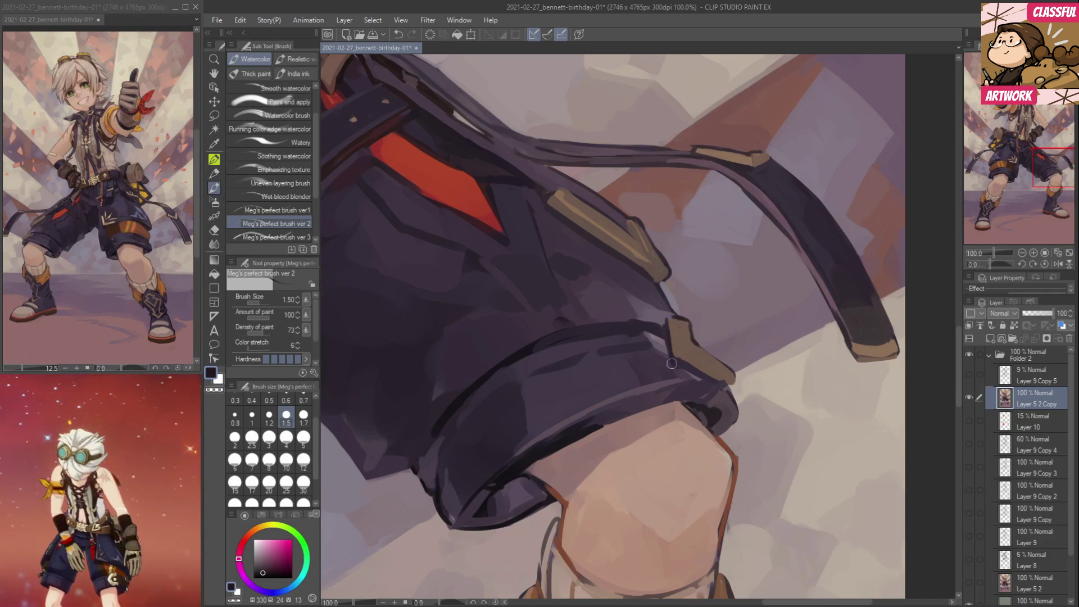
pyautogui.moveTo(672, 322)
pyautogui.mouseDown()
pyautogui.moveTo(680, 355)
pyautogui.moveTo(729, 381)
pyautogui.mouseUp()
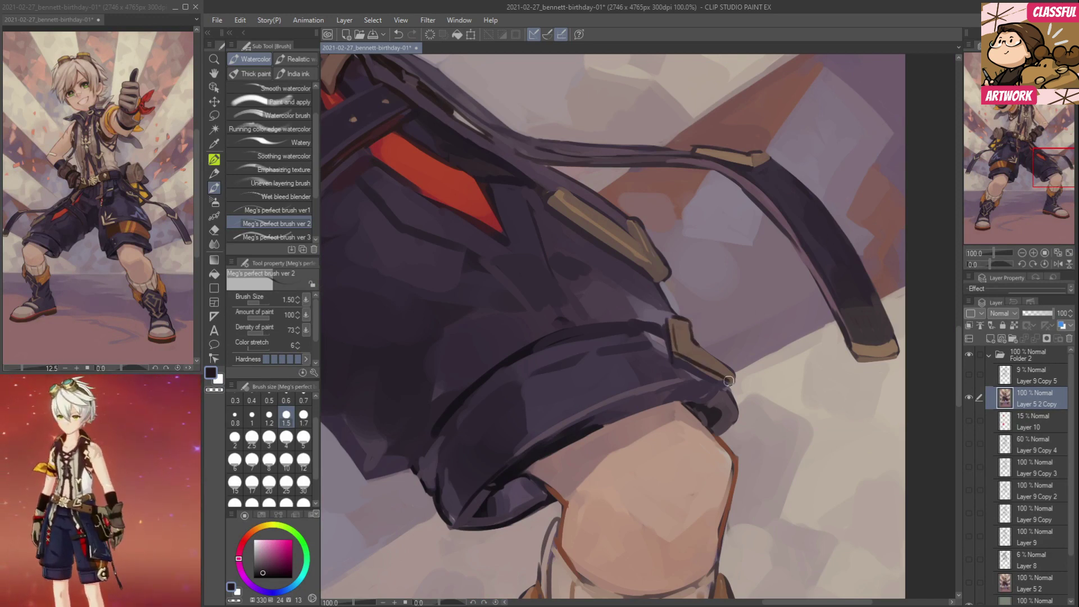
pyautogui.keyDown('alt'); pyautogui.click(680, 344); pyautogui.keyUp('alt')
pyautogui.moveTo(674, 356); pyautogui.dragTo(727, 381)
pyautogui.moveTo(673, 324); pyautogui.dragTo(675, 356)
pyautogui.keyDown('alt'); pyautogui.click(693, 332); pyautogui.keyUp('alt')
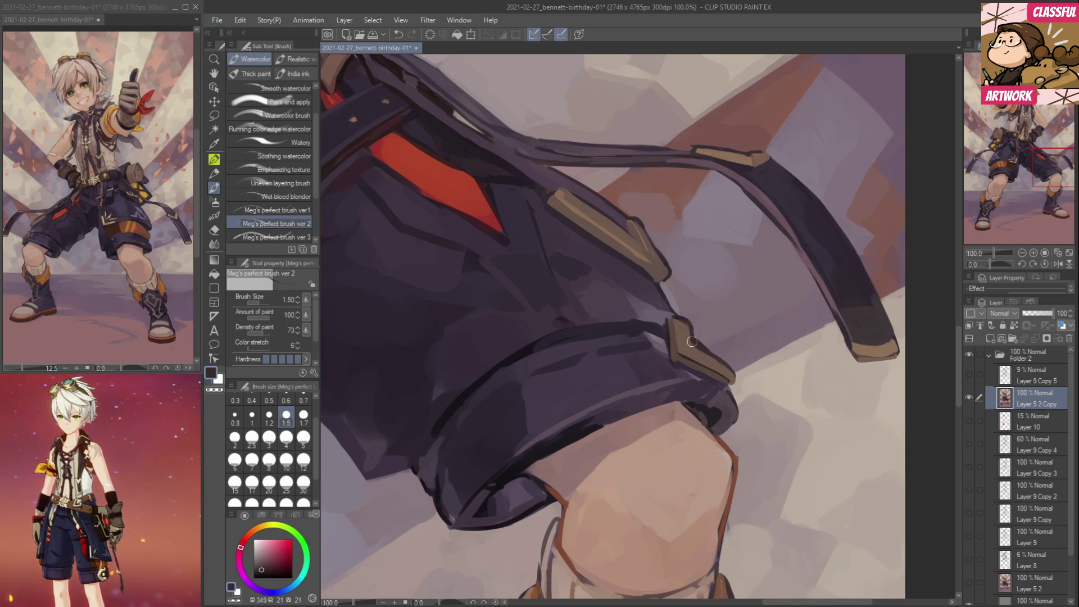
# Extend the gold-brown trim piece around the shorts cuff's outer corner and repaint its outline and the cuff end with sampled colours.
pyautogui.keyDown('alt'); pyautogui.click(685, 324); pyautogui.keyUp('alt')
pyautogui.moveTo(685, 324)
pyautogui.mouseDown()
pyautogui.moveTo(736, 398)
pyautogui.moveTo(719, 418)
pyautogui.moveTo(715, 405)
pyautogui.mouseUp()
pyautogui.keyDown('alt'); pyautogui.click(702, 343); pyautogui.keyUp('alt')
pyautogui.keyDown('alt'); pyautogui.click(720, 375); pyautogui.keyUp('alt')
pyautogui.keyDown('alt'); pyautogui.click(738, 380); pyautogui.keyUp('alt')
pyautogui.keyDown('alt'); pyautogui.click(728, 401); pyautogui.keyUp('alt')
pyautogui.keyDown('alt'); pyautogui.click(714, 408); pyautogui.keyUp('alt')
pyautogui.keyDown('alt'); pyautogui.click(711, 393); pyautogui.keyUp('alt')
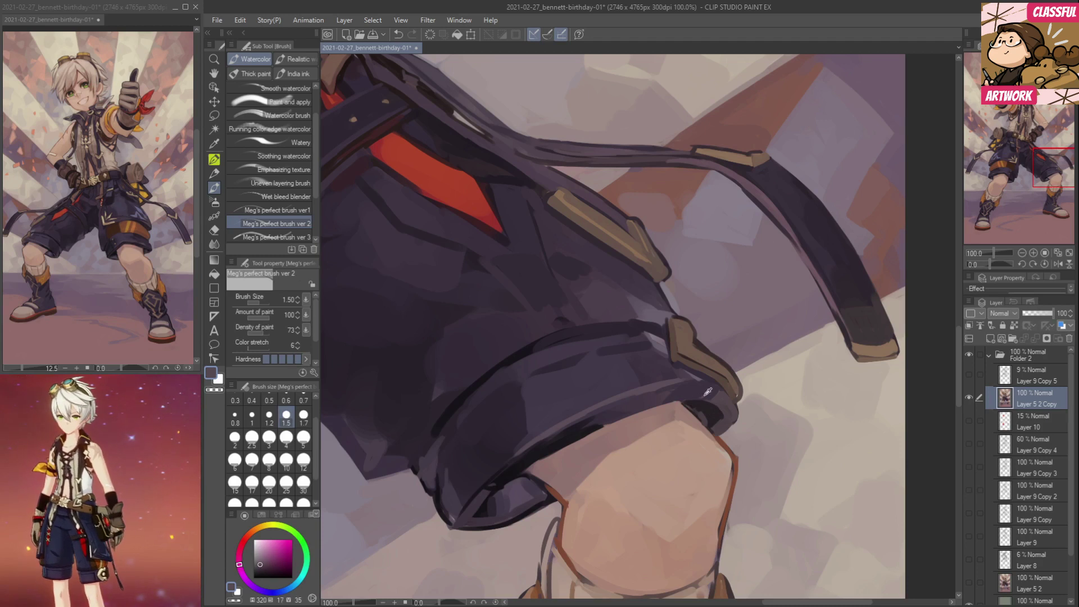
# Darken the lower rim of the shorts cuff above the knee and smooth the purple shading along its upper fold.
pyautogui.moveTo(727, 361); pyautogui.dragTo(777, 311)
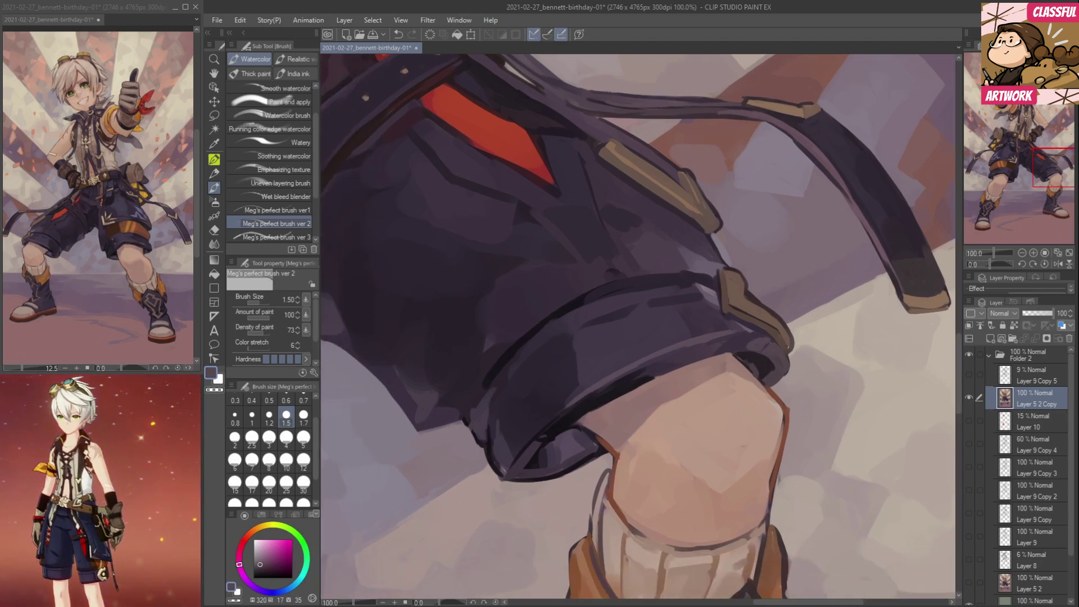
pyautogui.keyDown('alt'); pyautogui.click(662, 368); pyautogui.keyUp('alt')
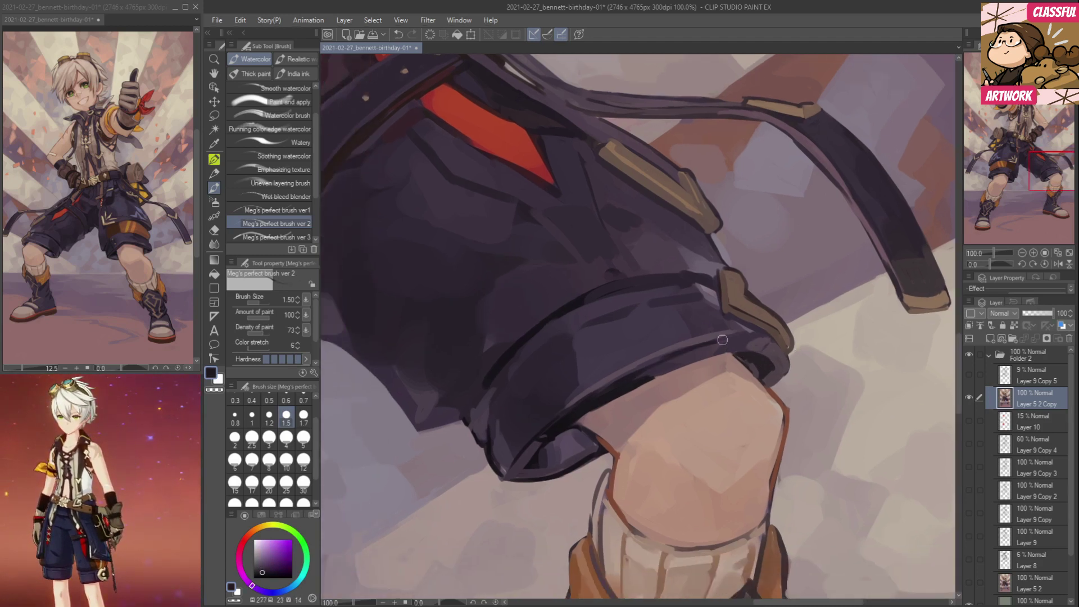
pyautogui.moveTo(648, 380); pyautogui.dragTo(715, 352)
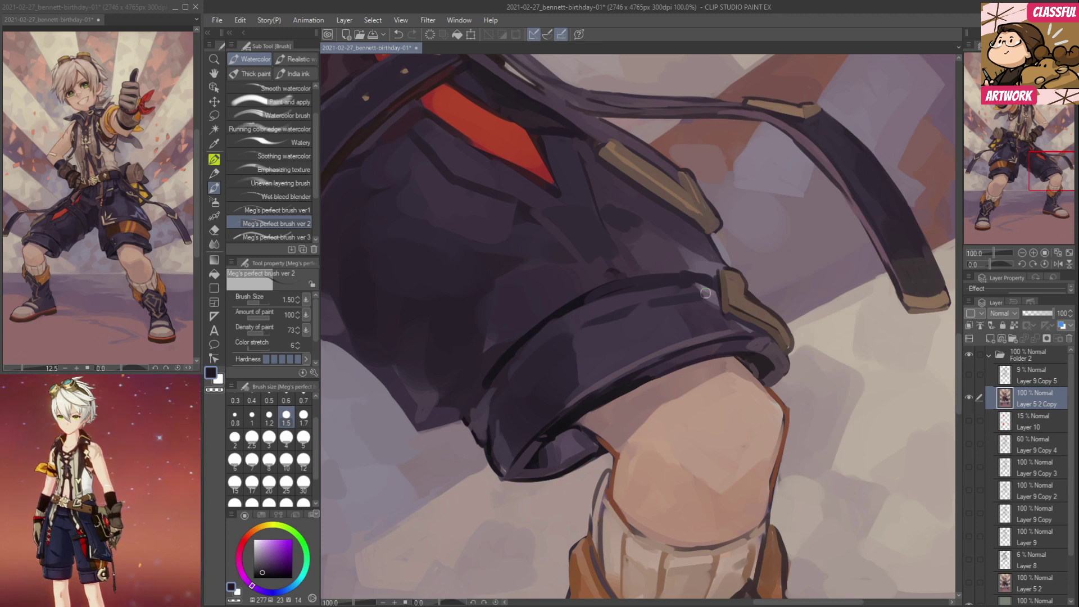
pyautogui.keyDown('alt'); pyautogui.click(680, 285); pyautogui.keyUp('alt')
pyautogui.moveTo(680, 285); pyautogui.dragTo(590, 302)
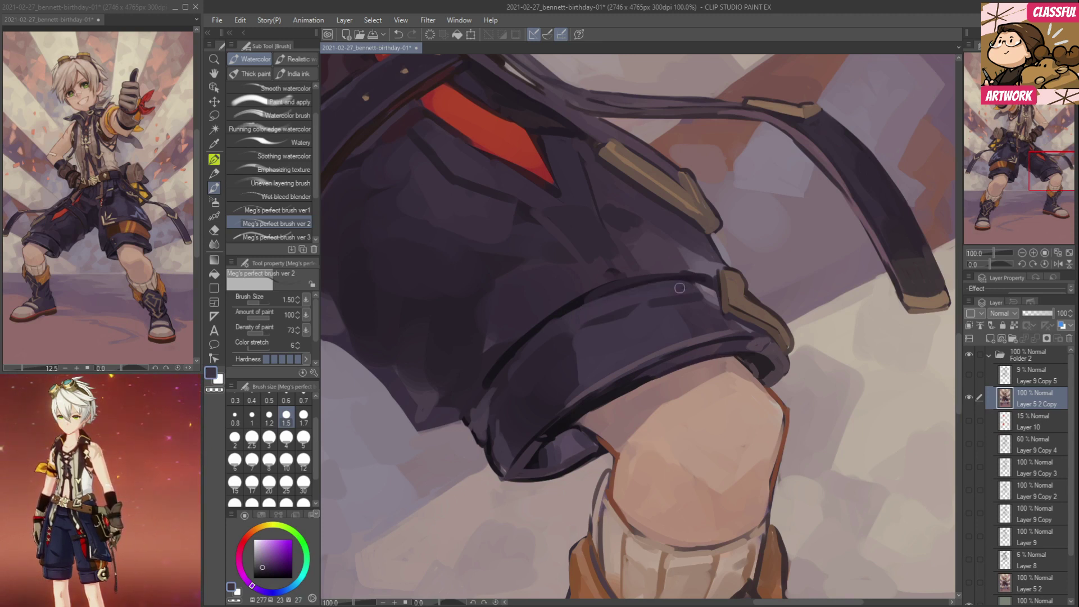
pyautogui.keyDown('alt'); pyautogui.click(603, 293); pyautogui.keyUp('alt')
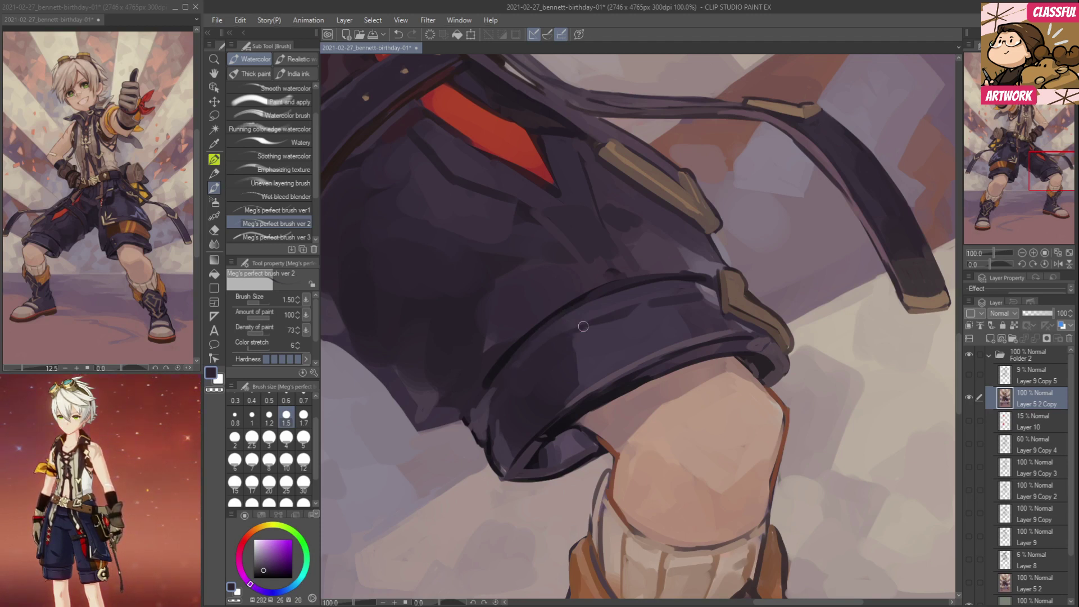
pyautogui.keyDown('alt'); pyautogui.click(693, 300); pyautogui.keyUp('alt')
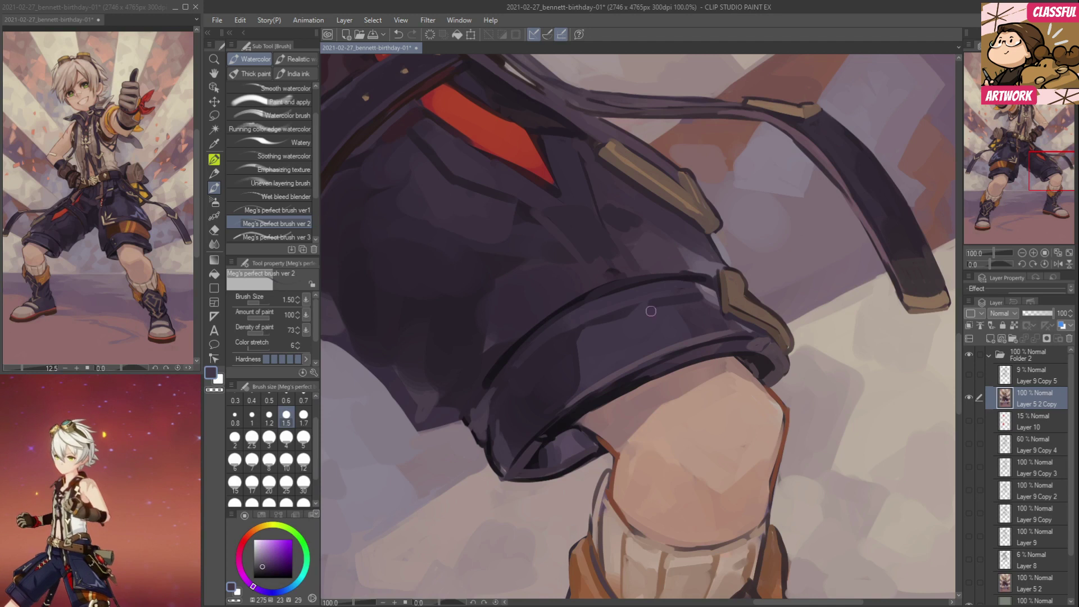
# Retouch the cuff fabric beside the gold-brown trim piece with sampled brown, dark and light purple tones.
pyautogui.keyDown('alt'); pyautogui.click(725, 298); pyautogui.keyUp('alt')
pyautogui.keyDown('alt'); pyautogui.click(743, 311); pyautogui.keyUp('alt')
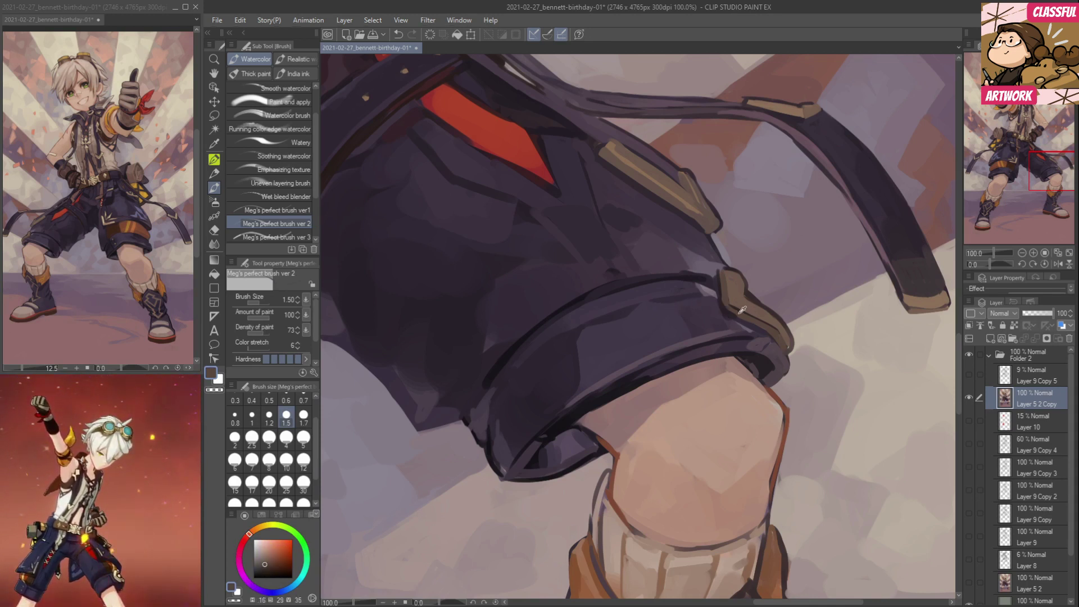
pyautogui.keyDown('alt'); pyautogui.click(741, 320); pyautogui.keyUp('alt')
pyautogui.keyDown('alt'); pyautogui.click(725, 315); pyautogui.keyUp('alt')
pyautogui.moveTo(749, 328); pyautogui.dragTo(721, 327)
pyautogui.keyDown('alt'); pyautogui.click(711, 289); pyautogui.keyUp('alt')
pyautogui.keyDown('alt'); pyautogui.click(715, 295); pyautogui.keyUp('alt')
pyautogui.moveTo(712, 287); pyautogui.dragTo(717, 301)
pyautogui.keyDown('alt'); pyautogui.click(703, 288); pyautogui.keyUp('alt')
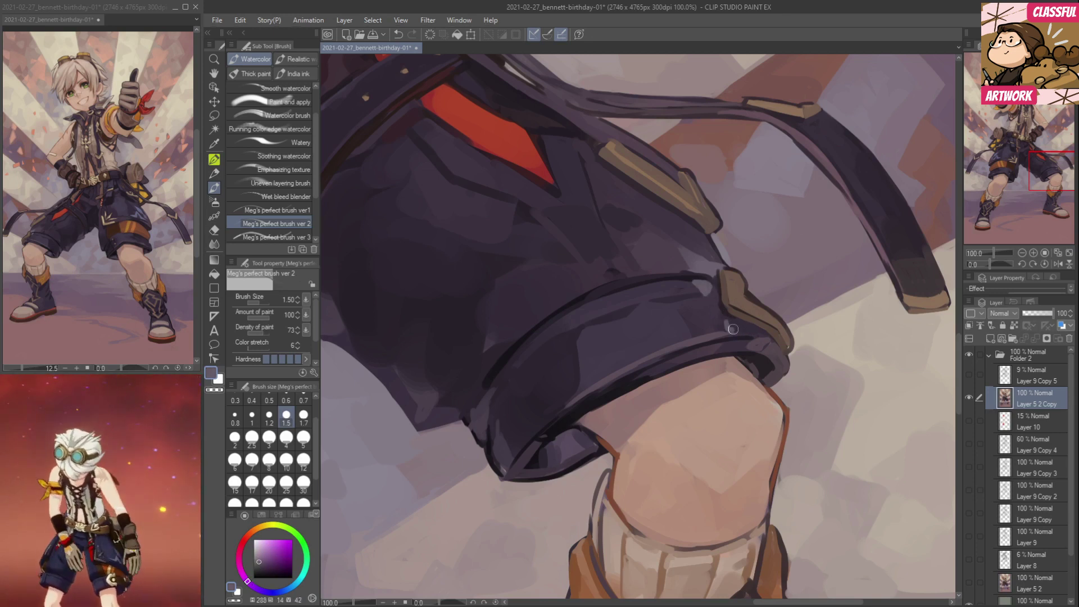
# Darken the inner outline of the cuff's gold-brown trim piece and sample its brown shadow colour.
pyautogui.keyDown('alt'); pyautogui.click(727, 310); pyautogui.keyUp('alt')
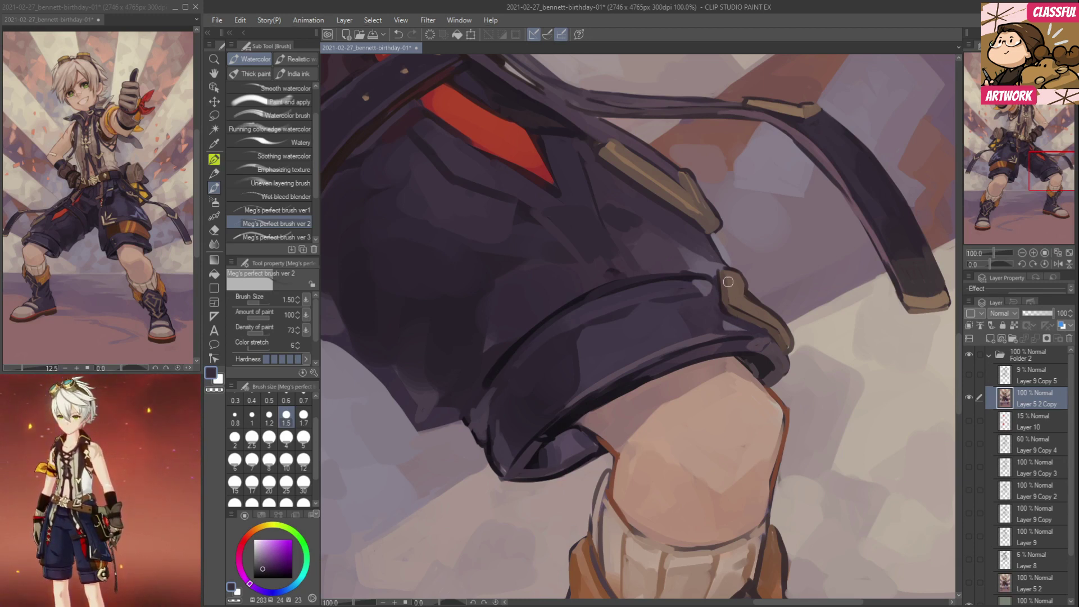
pyautogui.moveTo(726, 272); pyautogui.dragTo(729, 297)
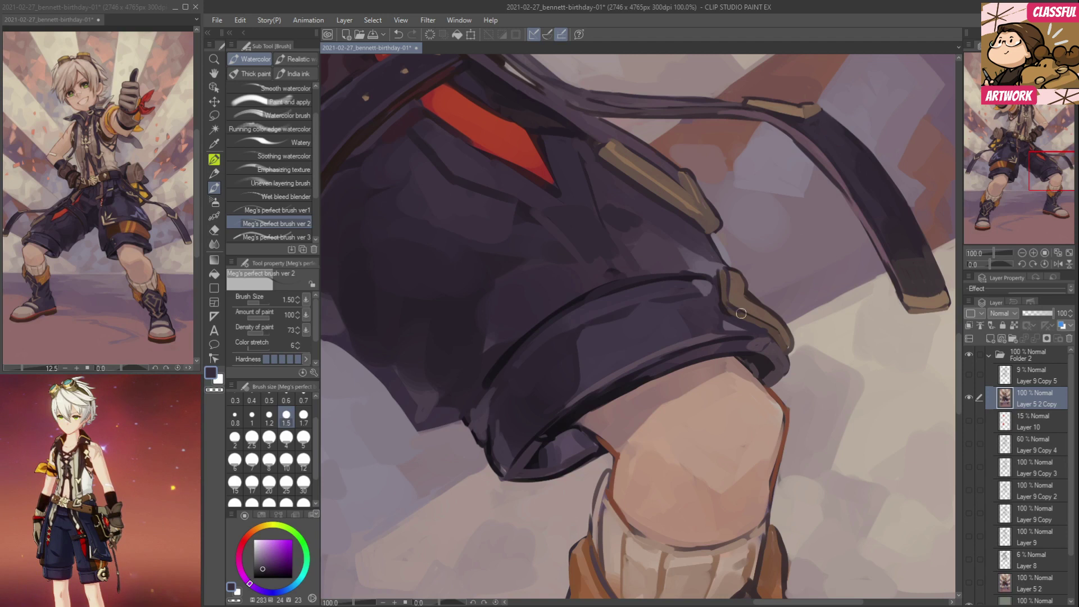
pyautogui.keyDown('alt'); pyautogui.click(740, 312); pyautogui.keyUp('alt')
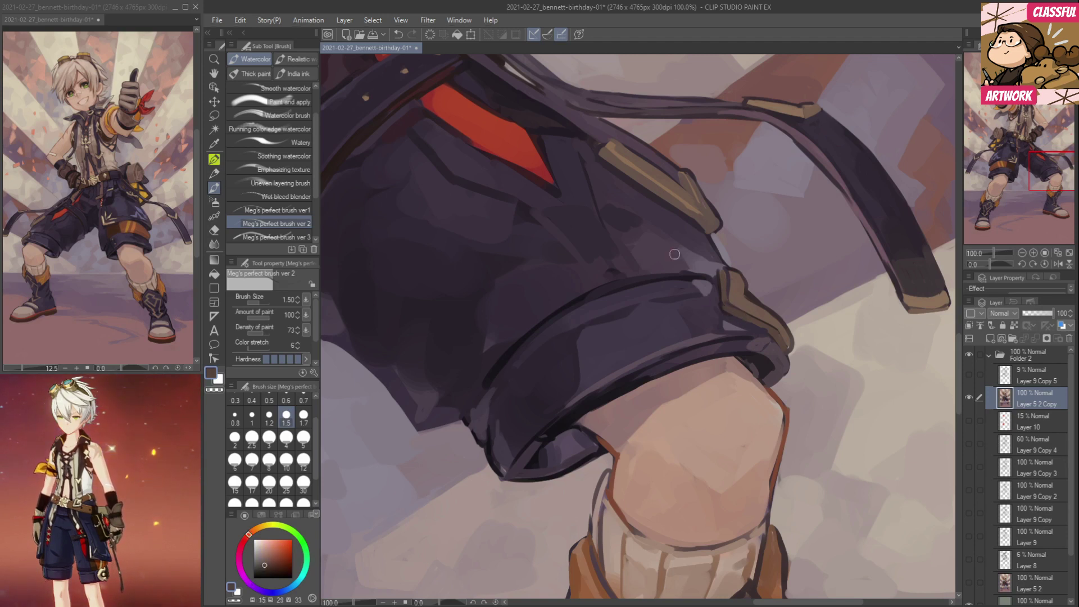
# Outline the lower edge of the long gold trim strip on the side of the shorts with a sampled dark purple.
pyautogui.moveTo(687, 253); pyautogui.dragTo(581, 447)
pyautogui.keyDown('alt'); pyautogui.click(594, 470); pyautogui.keyUp('alt')
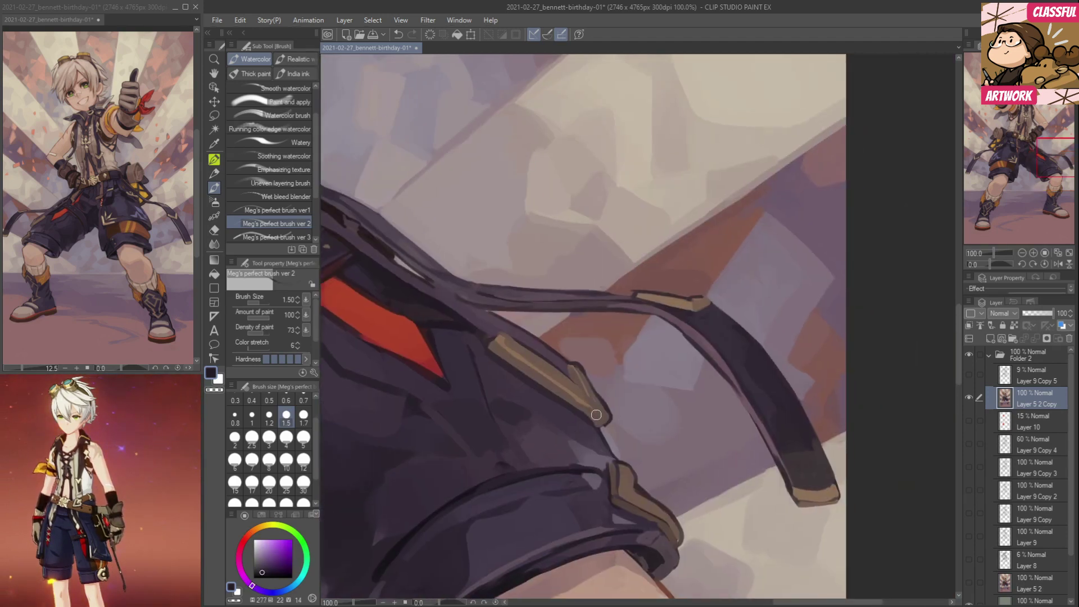
pyautogui.moveTo(568, 394); pyautogui.dragTo(604, 421)
pyautogui.moveTo(495, 342); pyautogui.dragTo(557, 386)
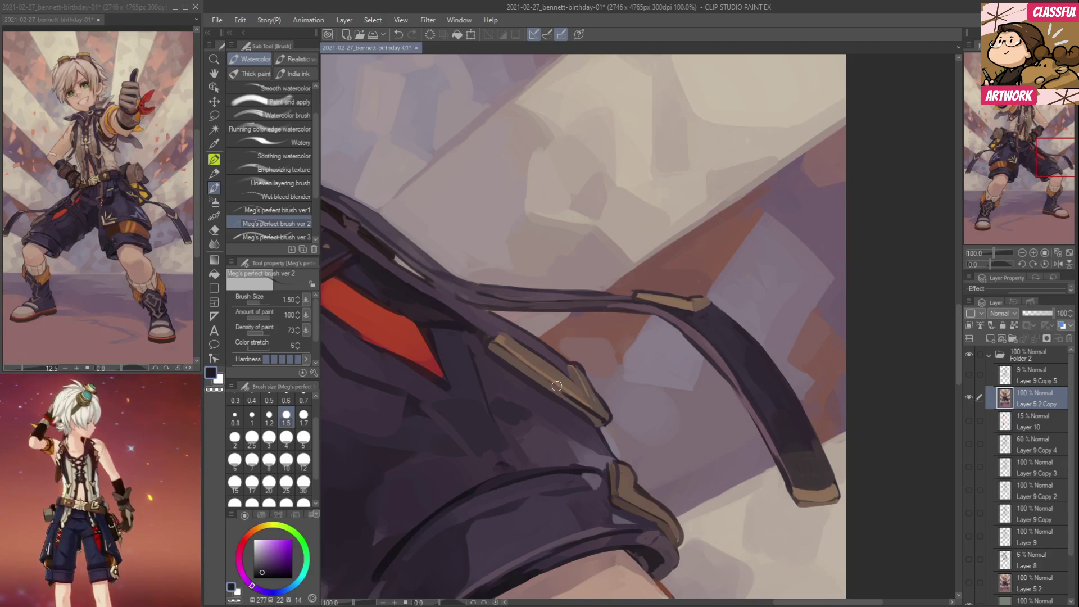
# Shade the lower edge of the long gold trim strip with sampled brown and pick up its neighbouring colours.
pyautogui.moveTo(590, 434); pyautogui.dragTo(535, 451)
pyautogui.keyDown('alt'); pyautogui.click(512, 411); pyautogui.keyUp('alt')
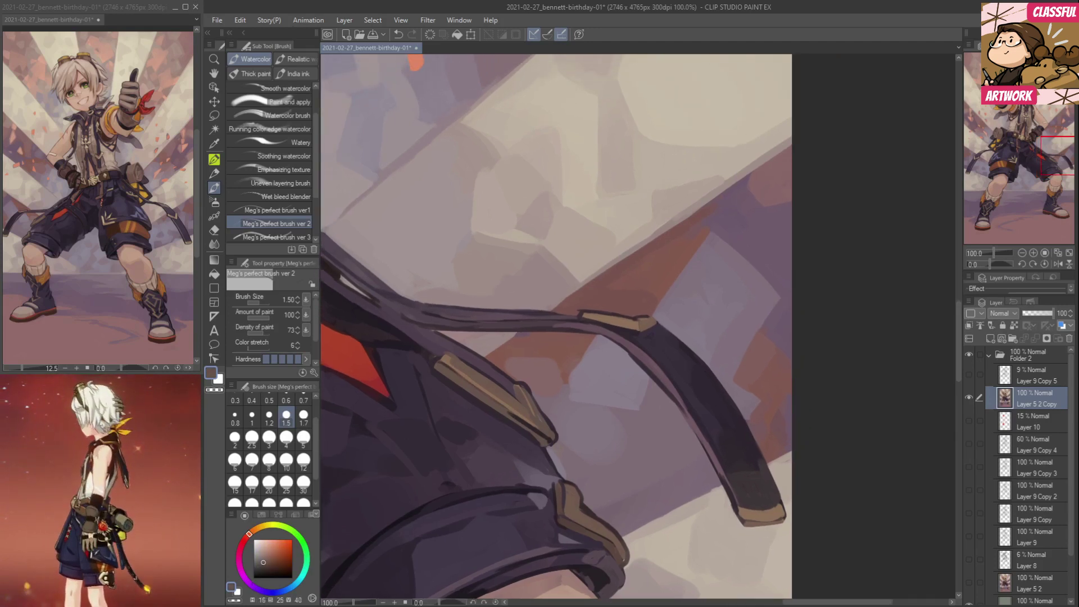
pyautogui.moveTo(498, 413); pyautogui.dragTo(549, 451)
pyautogui.moveTo(504, 415); pyautogui.dragTo(547, 452)
pyautogui.keyDown('alt'); pyautogui.click(491, 406); pyautogui.keyUp('alt')
pyautogui.moveTo(475, 398); pyautogui.dragTo(576, 389)
pyautogui.keyDown('alt'); pyautogui.click(583, 386); pyautogui.keyUp('alt')
pyautogui.keyDown('alt'); pyautogui.click(657, 434); pyautogui.keyUp('alt')
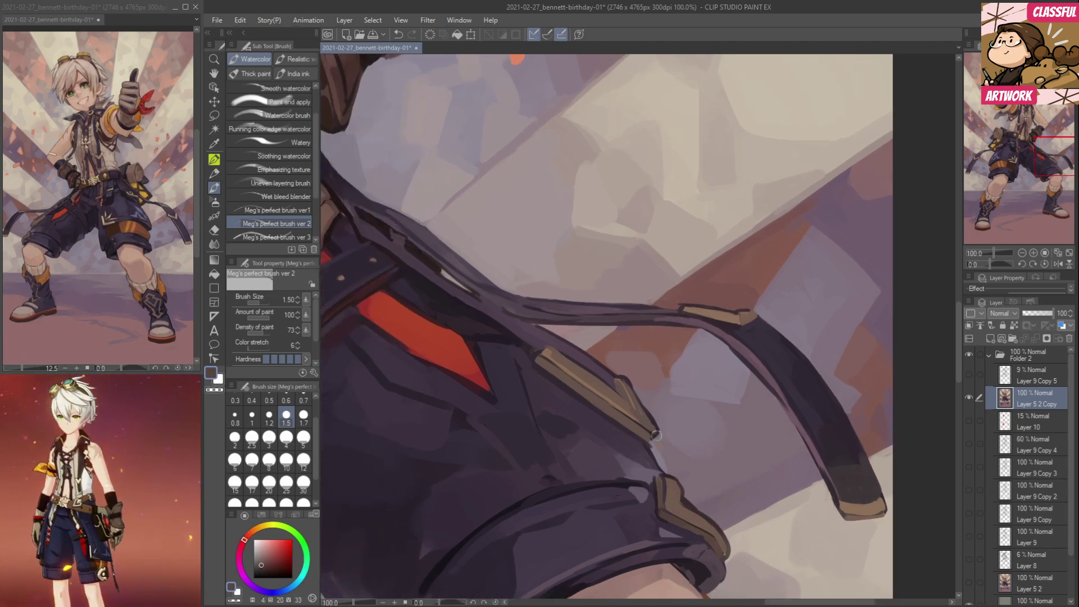
# Refine the long gold trim strip's lower contour and its pointed end with sampled outline and shadow colours.
pyautogui.moveTo(550, 358)
pyautogui.mouseDown()
pyautogui.moveTo(670, 282)
pyautogui.moveTo(694, 368)
pyautogui.moveTo(597, 411)
pyautogui.moveTo(650, 454)
pyautogui.mouseUp()
pyautogui.keyDown('alt'); pyautogui.click(596, 411); pyautogui.keyUp('alt')
pyautogui.moveTo(587, 407); pyautogui.dragTo(652, 455)
pyautogui.keyDown('alt'); pyautogui.click(594, 417); pyautogui.keyUp('alt')
pyautogui.moveTo(591, 400)
pyautogui.mouseDown()
pyautogui.moveTo(655, 448)
pyautogui.moveTo(649, 432)
pyautogui.moveTo(672, 442)
pyautogui.moveTo(649, 431)
pyautogui.moveTo(703, 373)
pyautogui.mouseUp()
pyautogui.moveTo(644, 437)
pyautogui.mouseDown()
pyautogui.moveTo(734, 383)
pyautogui.moveTo(656, 418)
pyautogui.mouseUp()
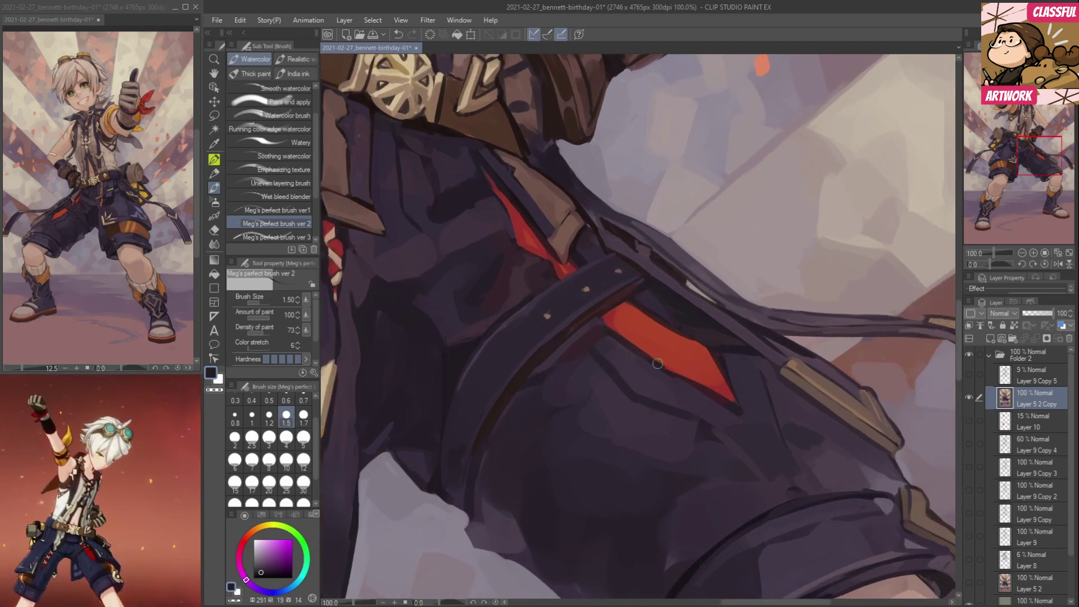
# Paint dark red fold shadows on the red panel below the belt and reshape its upper edge with sampled dark purple.
pyautogui.keyDown('alt'); pyautogui.click(619, 320); pyautogui.keyUp('alt')
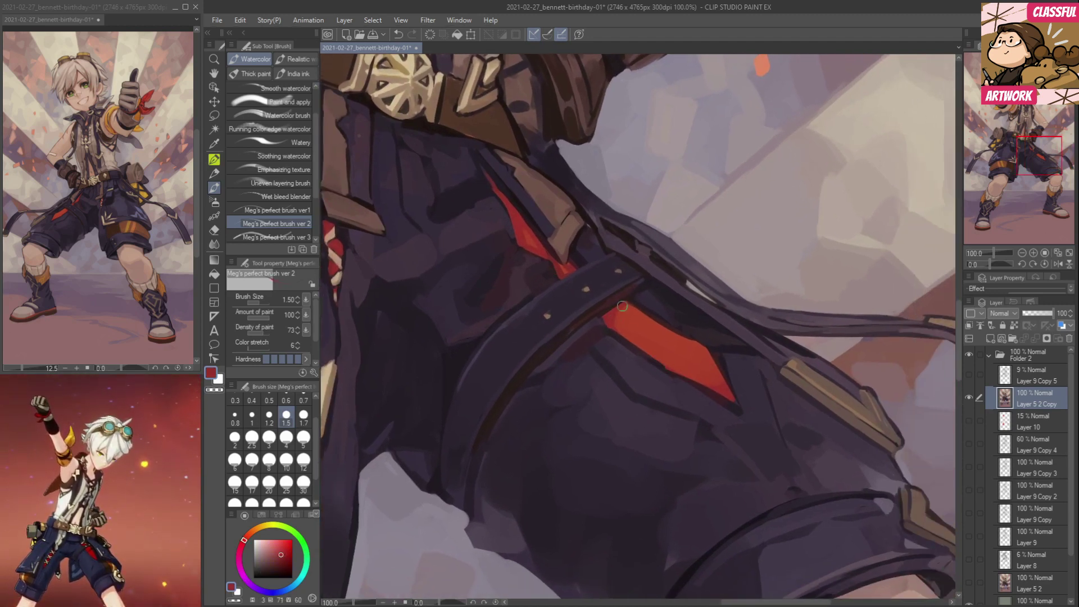
pyautogui.moveTo(678, 338)
pyautogui.mouseDown()
pyautogui.moveTo(653, 358)
pyautogui.moveTo(672, 354)
pyautogui.mouseUp()
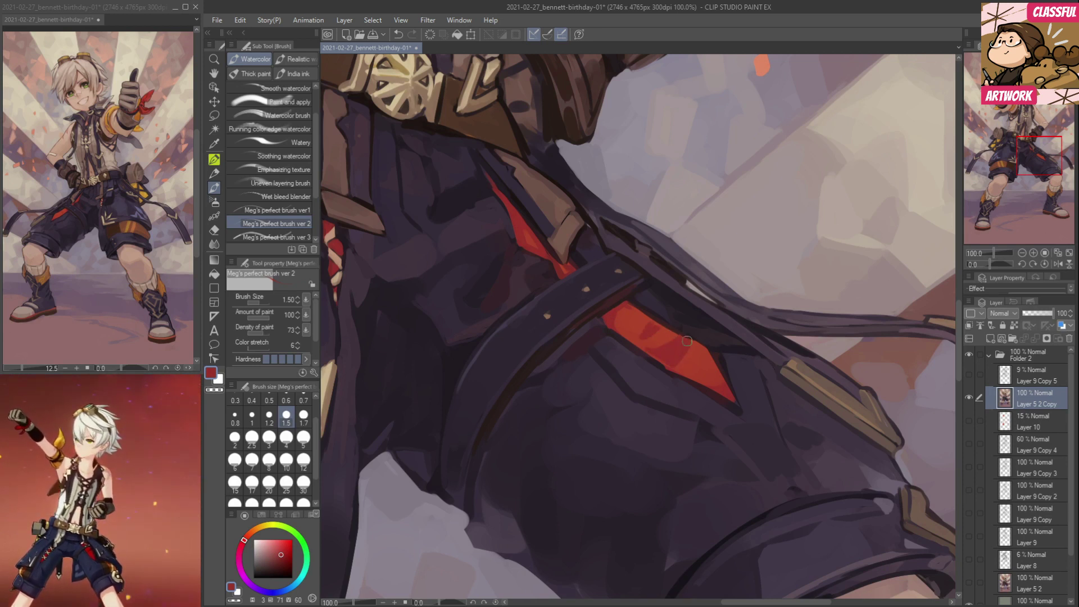
pyautogui.moveTo(629, 306); pyautogui.dragTo(651, 319)
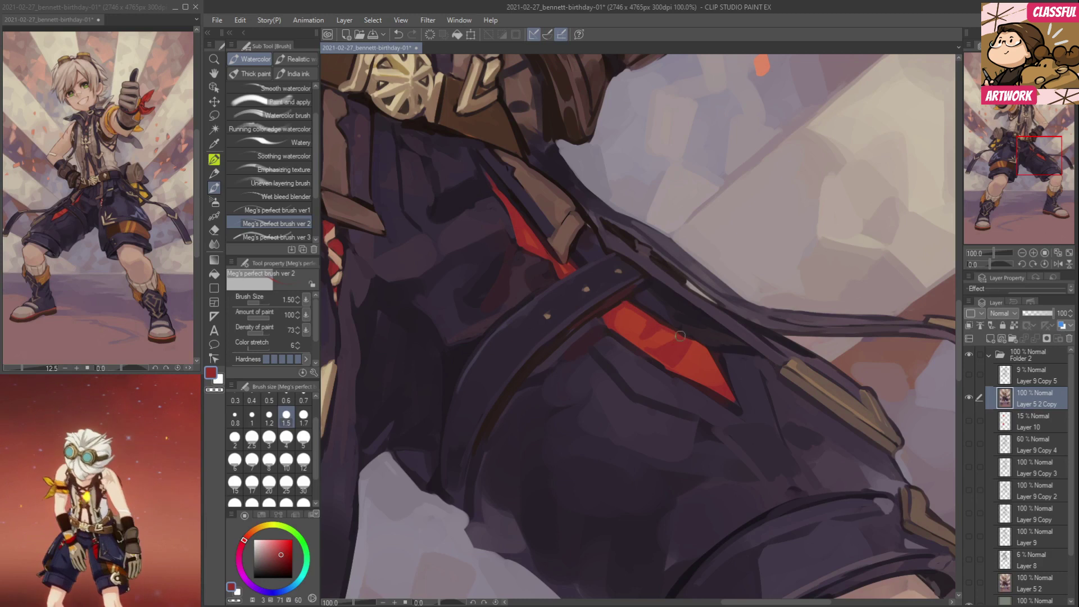
pyautogui.keyDown('alt'); pyautogui.click(719, 354); pyautogui.keyUp('alt')
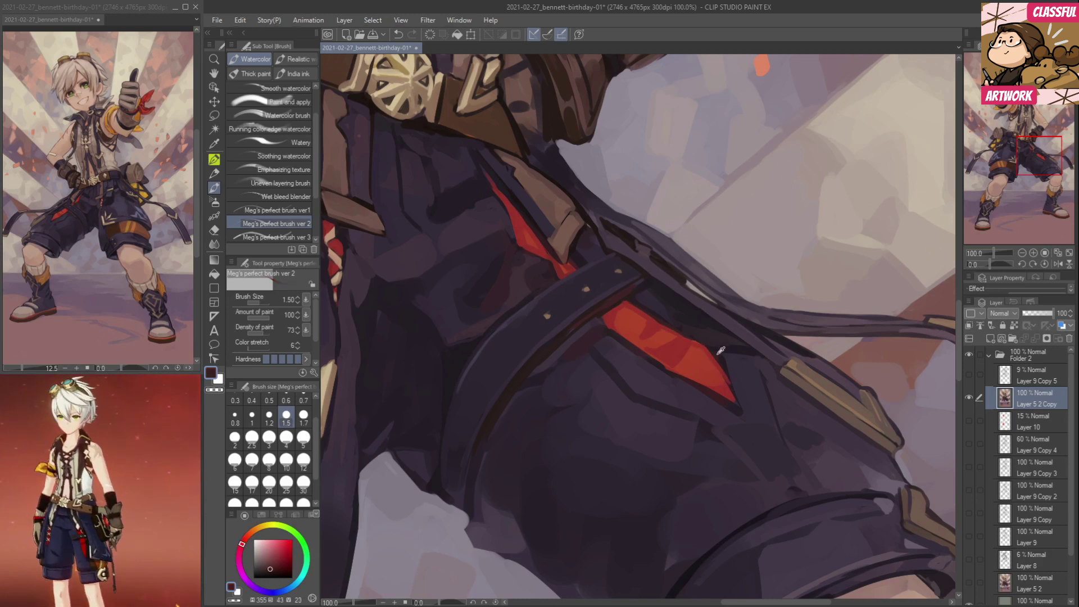
pyautogui.keyDown('alt'); pyautogui.click(678, 323); pyautogui.keyUp('alt')
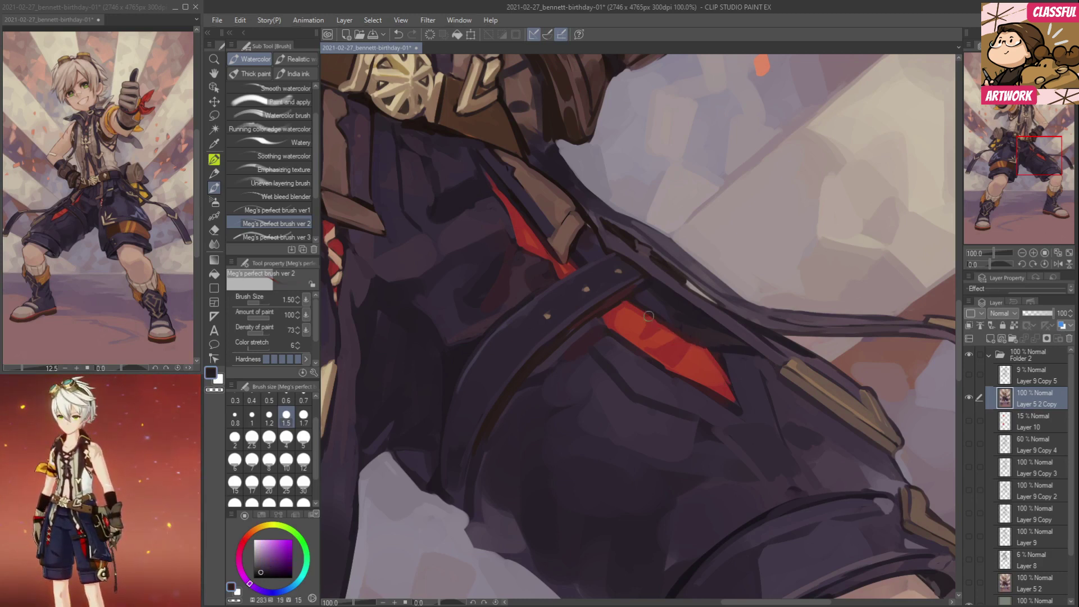
pyautogui.moveTo(681, 335)
pyautogui.mouseDown()
pyautogui.moveTo(714, 357)
pyautogui.moveTo(642, 308)
pyautogui.moveTo(661, 323)
pyautogui.moveTo(674, 308)
pyautogui.moveTo(725, 362)
pyautogui.moveTo(713, 351)
pyautogui.moveTo(752, 427)
pyautogui.moveTo(735, 344)
pyautogui.mouseUp()
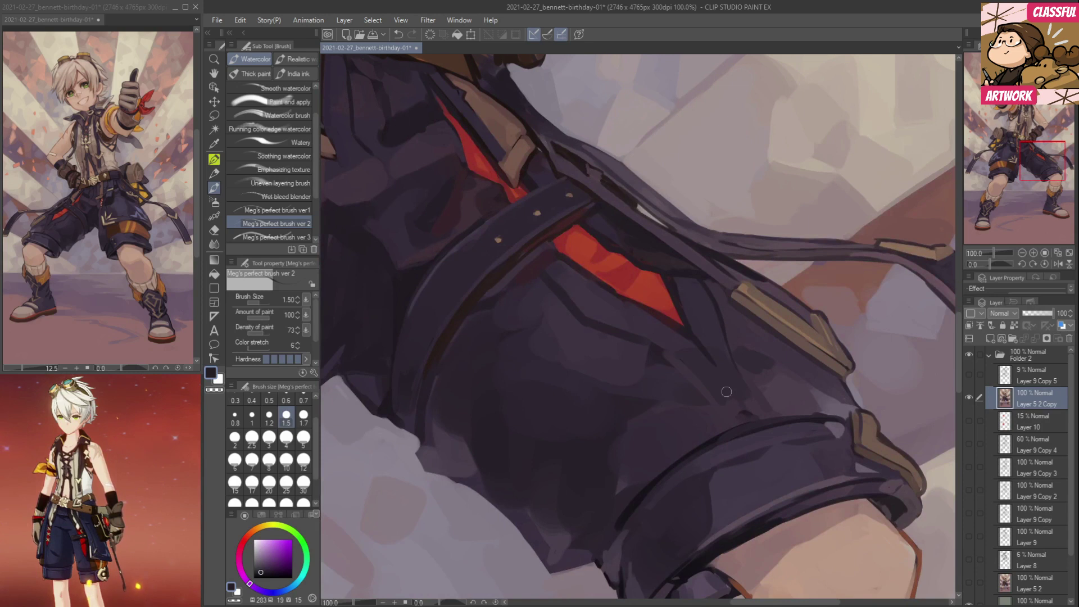
# Draw a dark seam from the red panel's tip down to the cuff and refine the fold line across the thigh.
pyautogui.moveTo(671, 357); pyautogui.dragTo(724, 418)
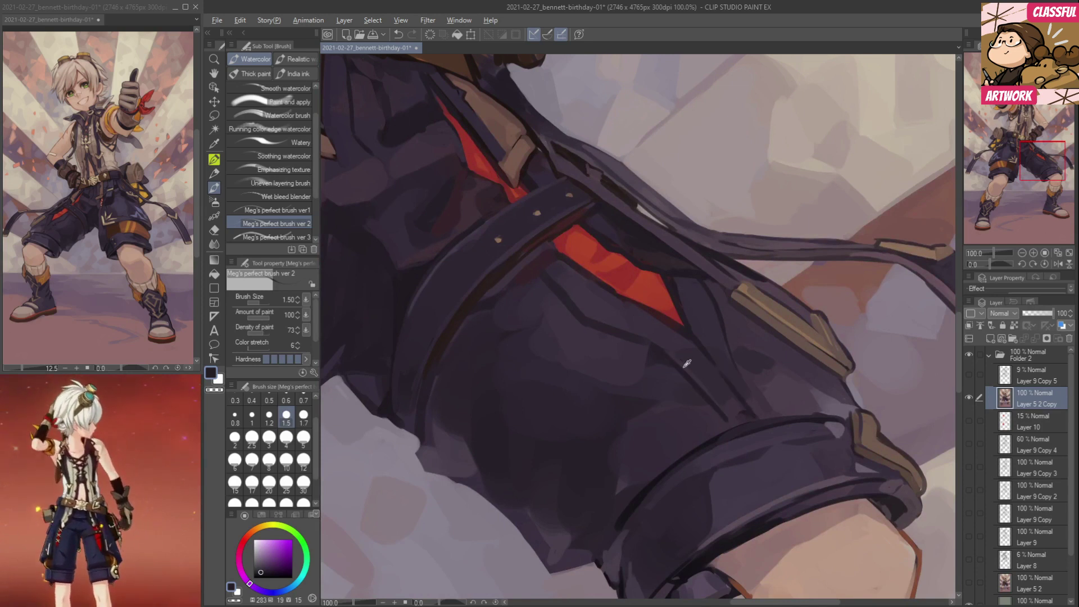
pyautogui.keyDown('alt'); pyautogui.click(578, 319); pyautogui.keyUp('alt')
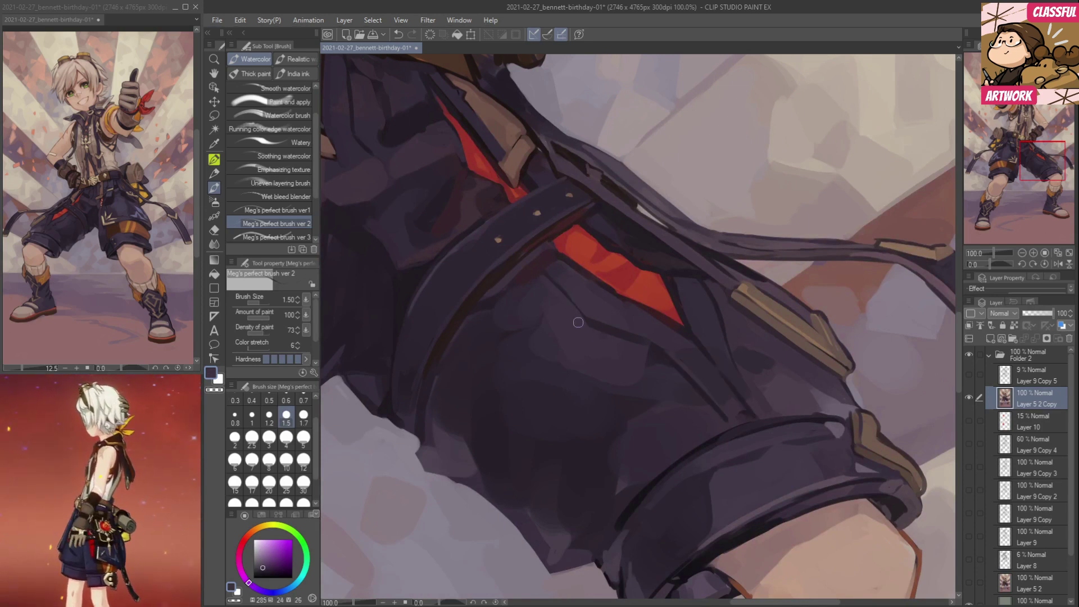
pyautogui.keyDown('alt'); pyautogui.click(644, 353); pyautogui.keyUp('alt')
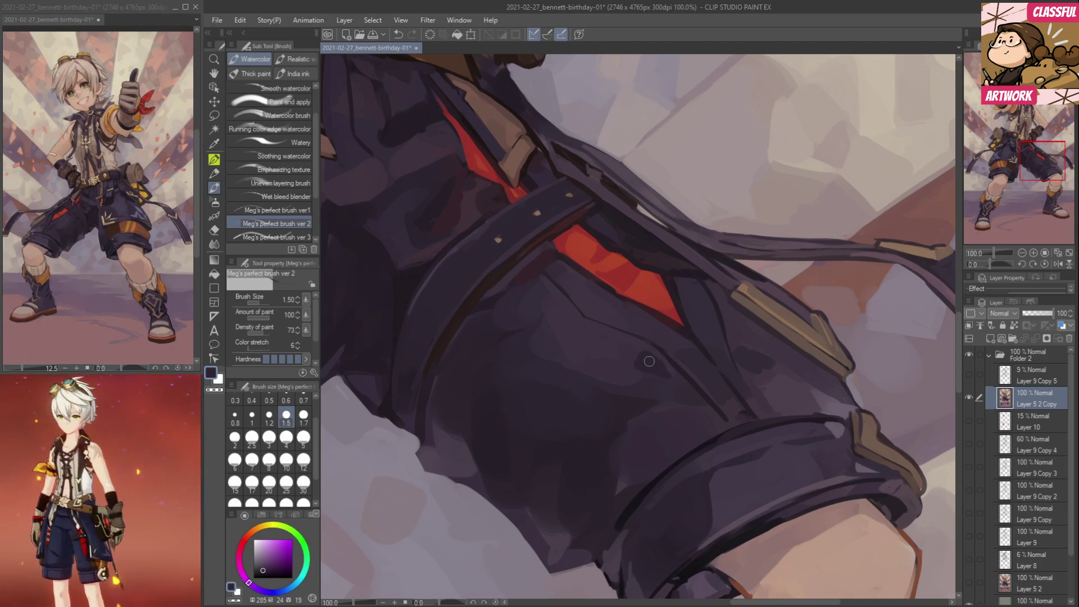
# Paint a second dark seam between the red panel and gold strip down to the cuff, cleaning its edges with sampled purples.
pyautogui.keyDown('alt'); pyautogui.click(742, 353); pyautogui.keyUp('alt')
pyautogui.keyDown('alt'); pyautogui.click(724, 401); pyautogui.keyUp('alt')
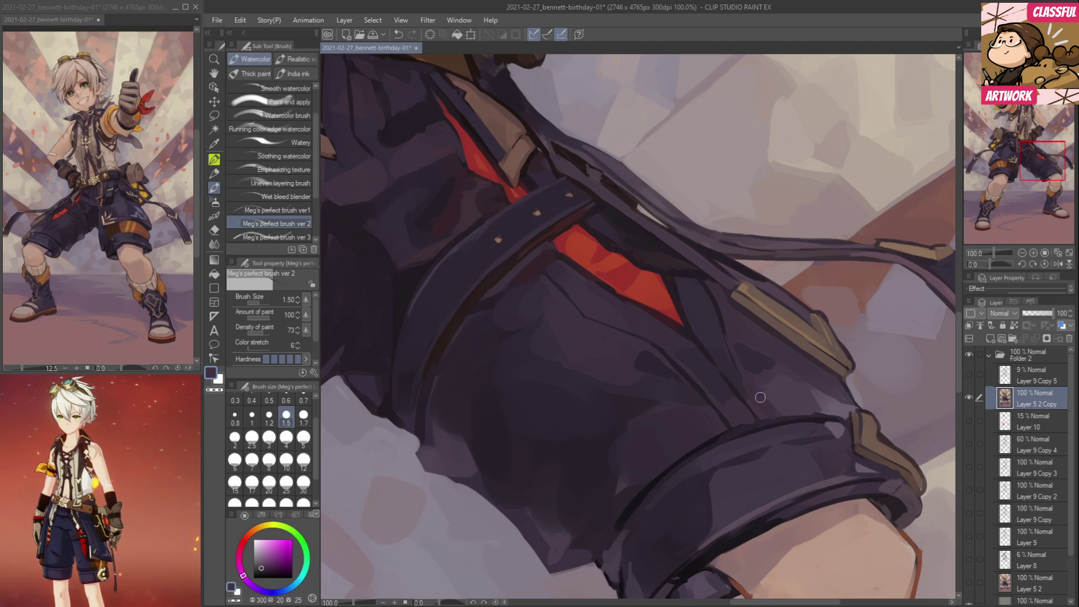
pyautogui.keyDown('alt'); pyautogui.click(727, 365); pyautogui.keyUp('alt')
pyautogui.keyDown('alt'); pyautogui.click(764, 401); pyautogui.keyUp('alt')
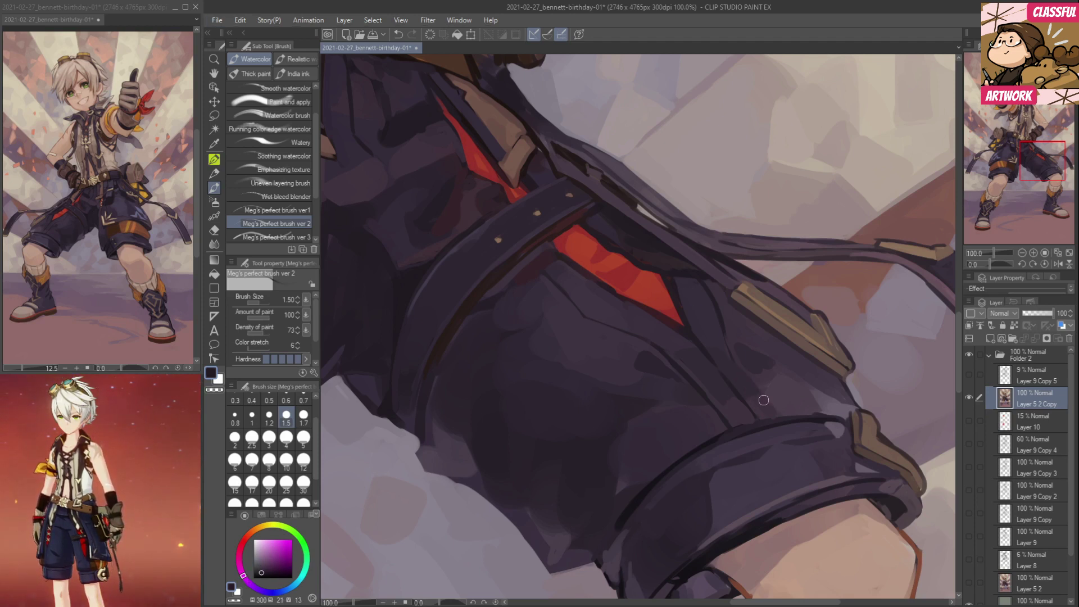
pyautogui.keyDown('alt'); pyautogui.click(766, 413); pyautogui.keyUp('alt')
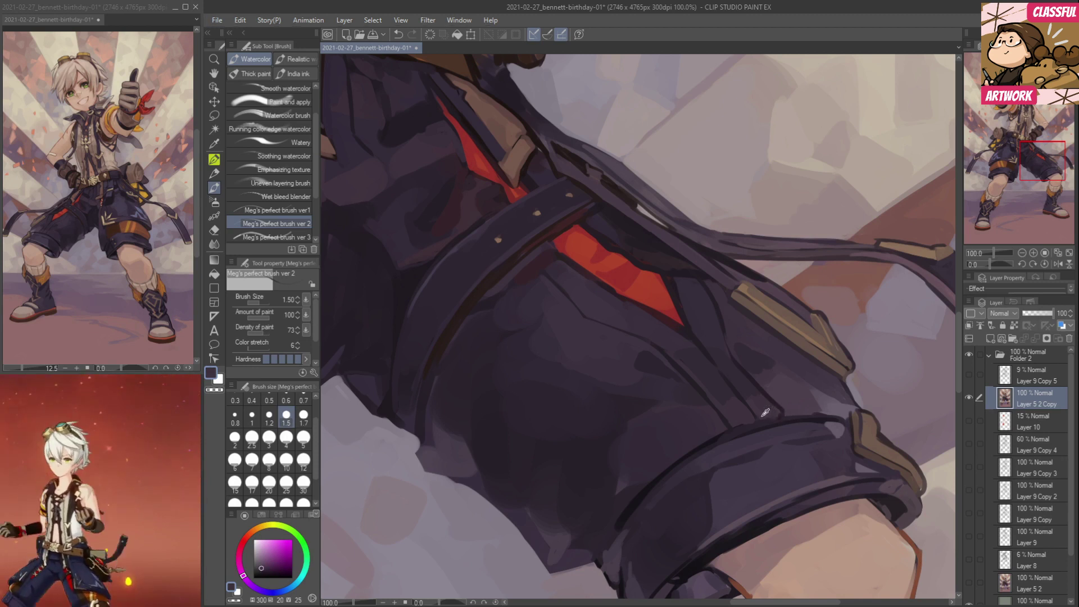
pyautogui.keyDown('alt'); pyautogui.click(791, 419); pyautogui.keyUp('alt')
pyautogui.keyDown('alt'); pyautogui.click(775, 397); pyautogui.keyUp('alt')
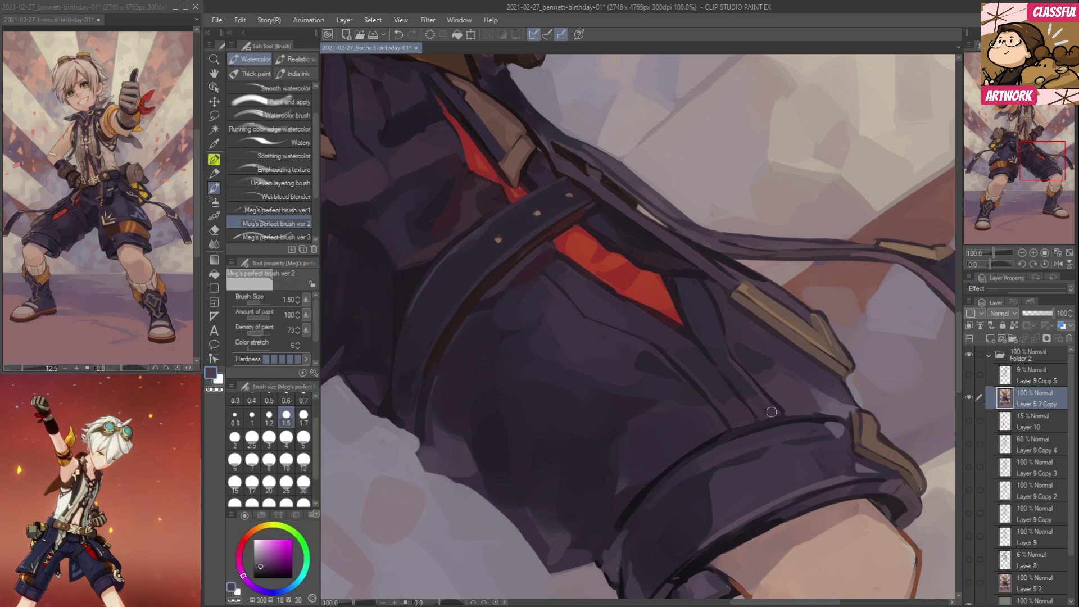
pyautogui.keyDown('alt'); pyautogui.click(726, 313); pyautogui.keyUp('alt')
pyautogui.keyDown('alt'); pyautogui.click(726, 313); pyautogui.keyUp('alt')
pyautogui.moveTo(718, 300); pyautogui.dragTo(730, 352)
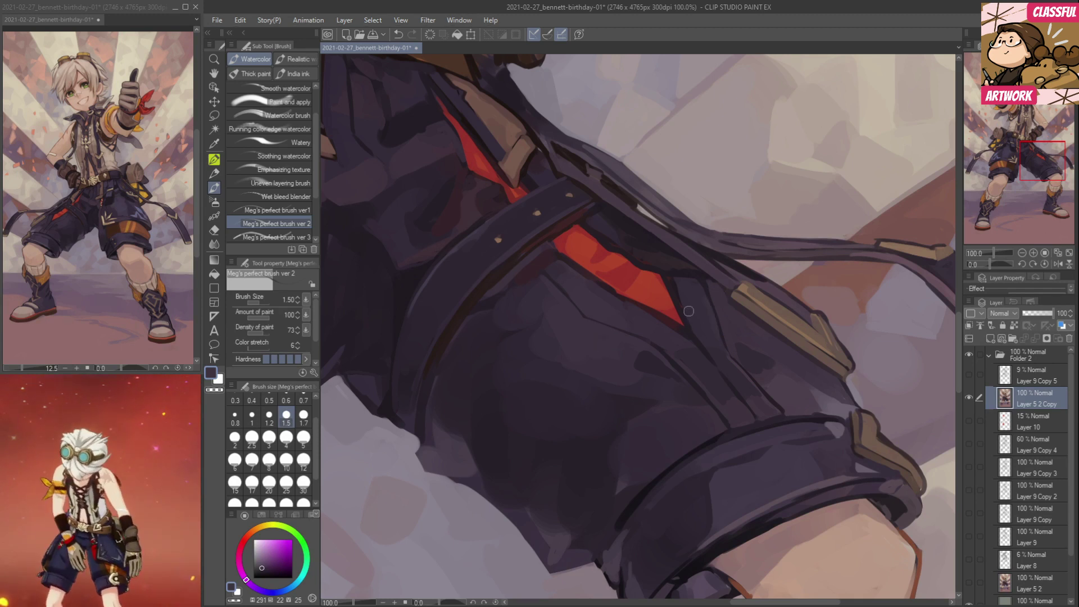
# Redefine the upper edge and pointed tip of the red panel with sampled dark purple strokes.
pyautogui.keyDown('alt'); pyautogui.click(665, 275); pyautogui.keyUp('alt')
pyautogui.moveTo(665, 276); pyautogui.dragTo(682, 318)
pyautogui.keyDown('alt'); pyautogui.click(673, 280); pyautogui.keyUp('alt')
pyautogui.moveTo(668, 279); pyautogui.dragTo(688, 327)
# Reshape the upper edge of the red panel below the belt into a wavy outline with sampled dark purples.
pyautogui.moveTo(643, 291); pyautogui.dragTo(673, 380)
pyautogui.keyDown('alt'); pyautogui.click(694, 363); pyautogui.keyUp('alt')
pyautogui.keyDown('alt'); pyautogui.click(678, 358); pyautogui.keyUp('alt')
pyautogui.moveTo(672, 362); pyautogui.dragTo(703, 376)
pyautogui.keyDown('alt'); pyautogui.click(702, 362); pyautogui.keyUp('alt')
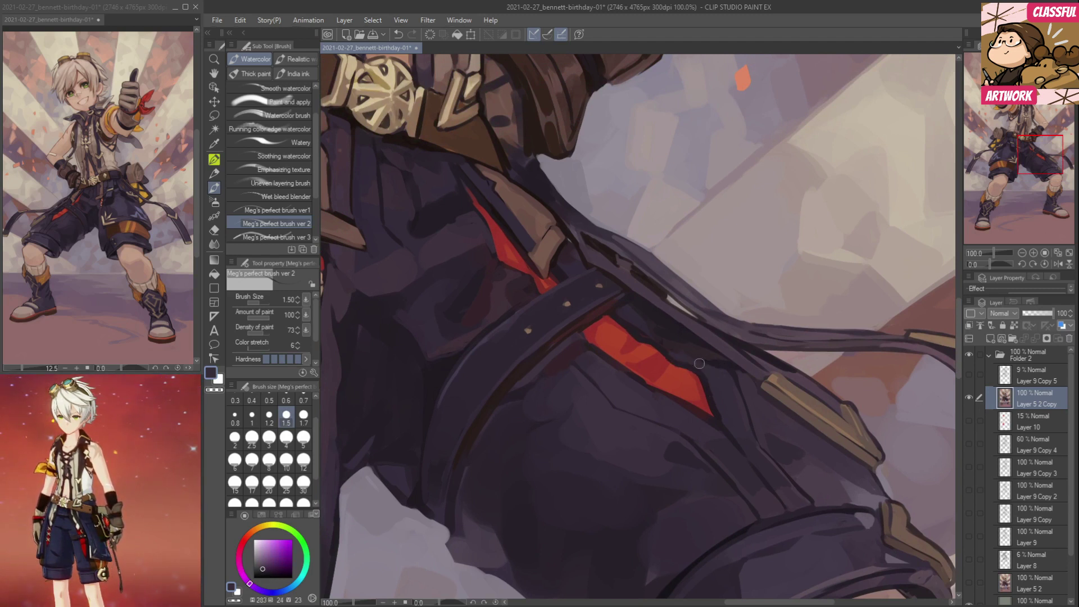
pyautogui.keyDown('alt'); pyautogui.click(703, 349); pyautogui.keyUp('alt')
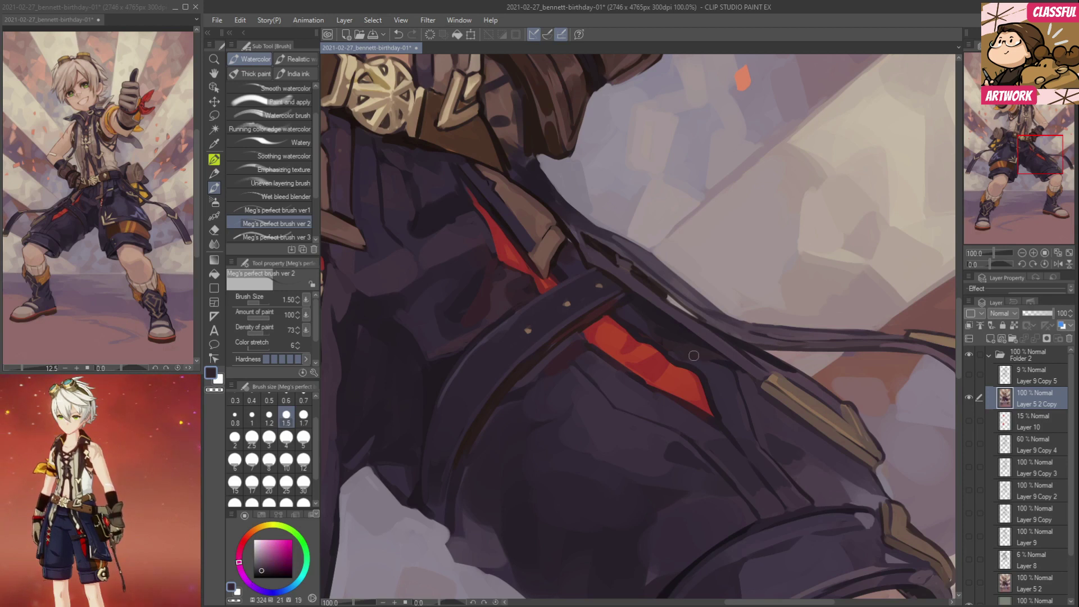
# Blend the dark fabric between the red panel and the belt's end with sampled near-black purples.
pyautogui.keyDown('alt'); pyautogui.click(686, 349); pyautogui.keyUp('alt')
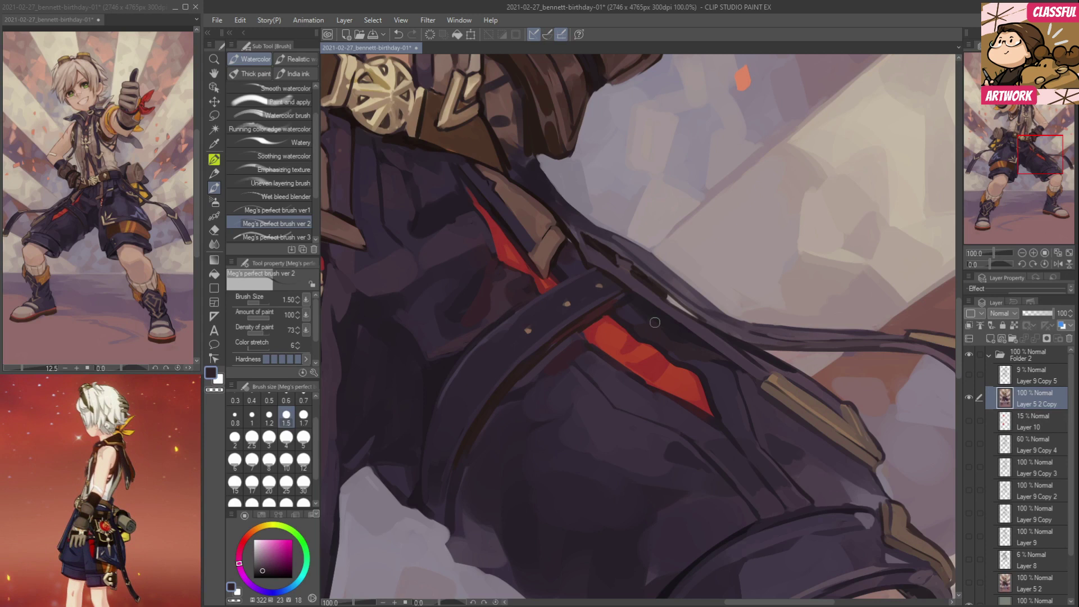
pyautogui.keyDown('alt'); pyautogui.click(678, 328); pyautogui.keyUp('alt')
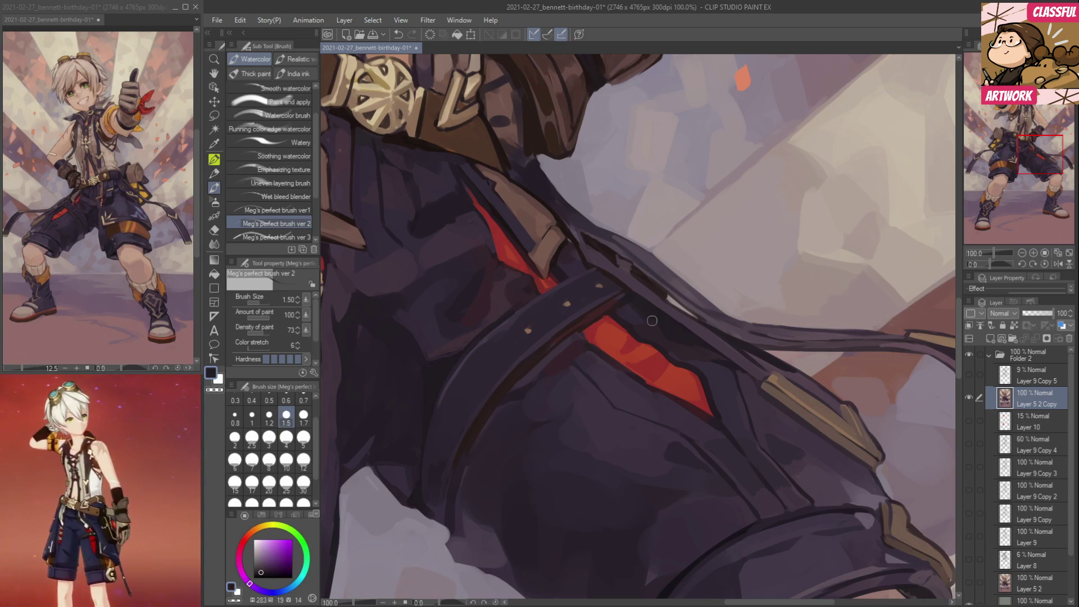
pyautogui.keyDown('alt'); pyautogui.click(622, 294); pyautogui.keyUp('alt')
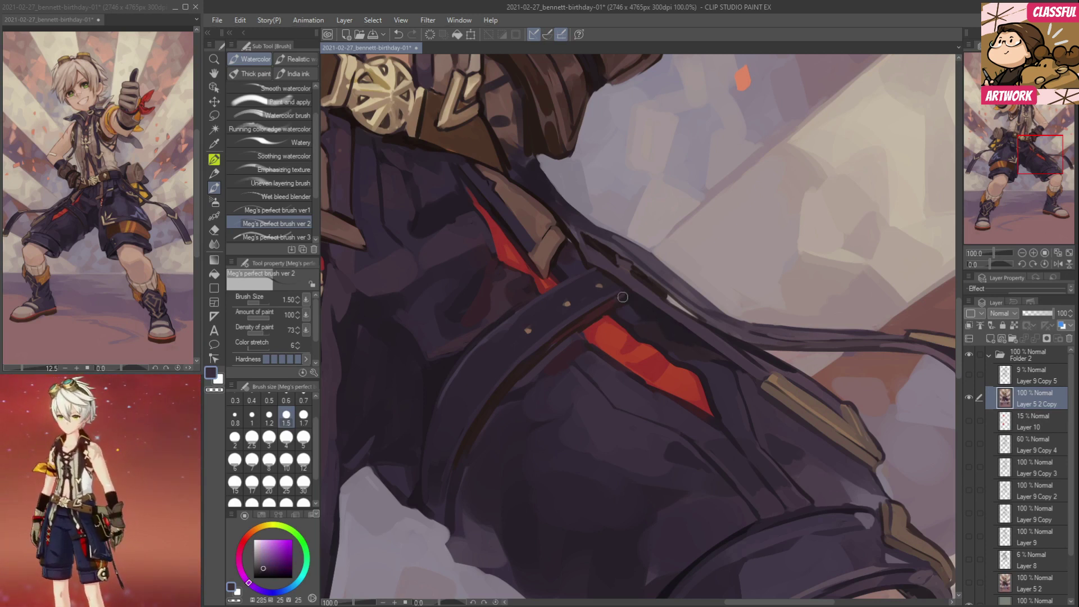
pyautogui.keyDown('alt'); pyautogui.click(624, 304); pyautogui.keyUp('alt')
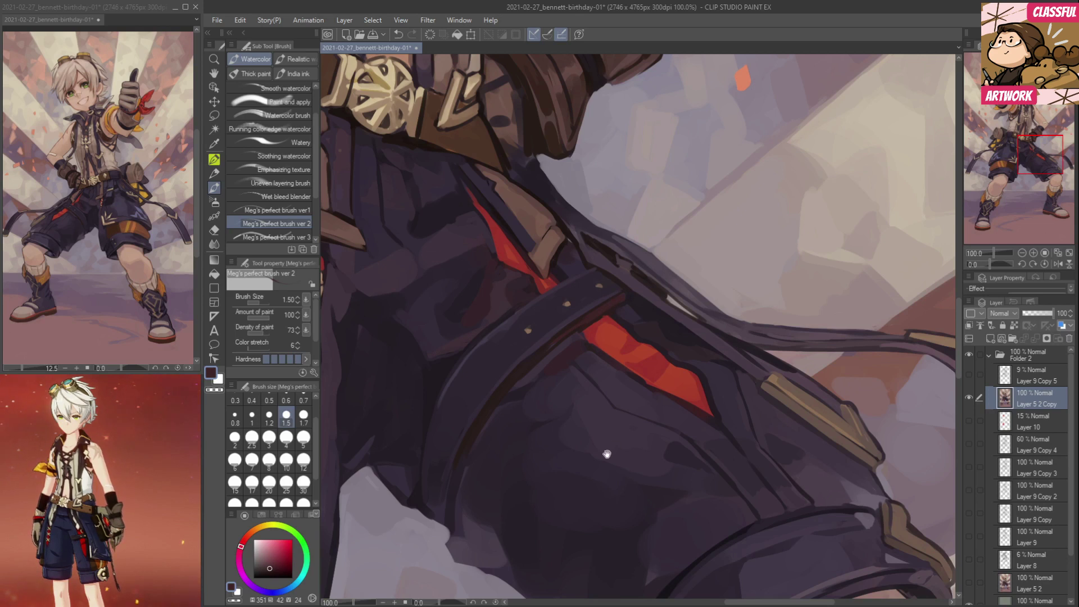
# Refine the thigh belt's lower edge and the dark shadows on the shorts above it with sampled dark reds and purples.
pyautogui.moveTo(608, 454); pyautogui.dragTo(678, 391)
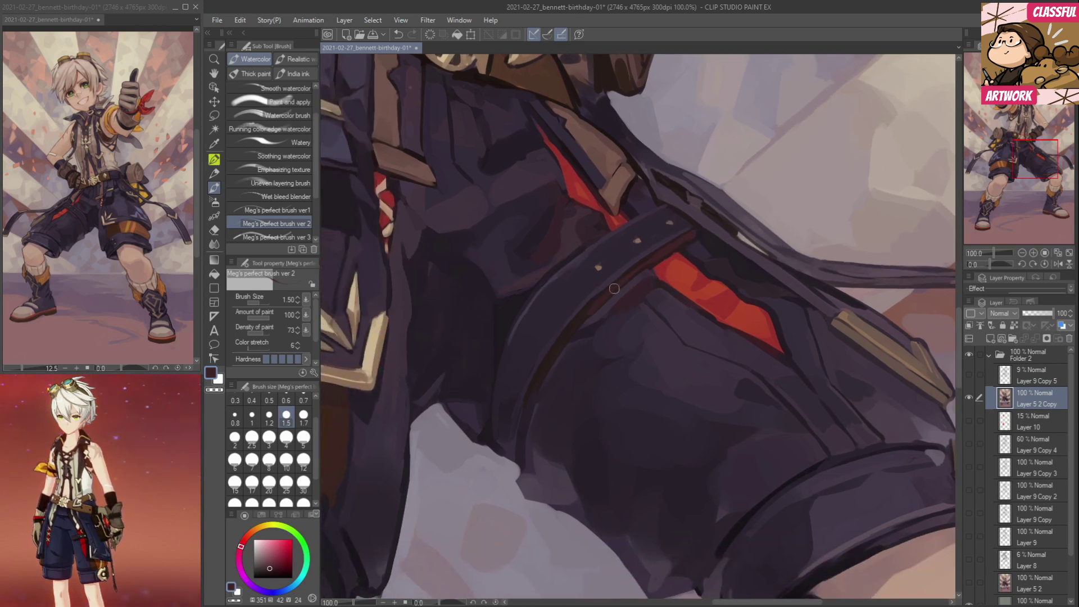
pyautogui.keyDown('alt'); pyautogui.click(586, 316); pyautogui.keyUp('alt')
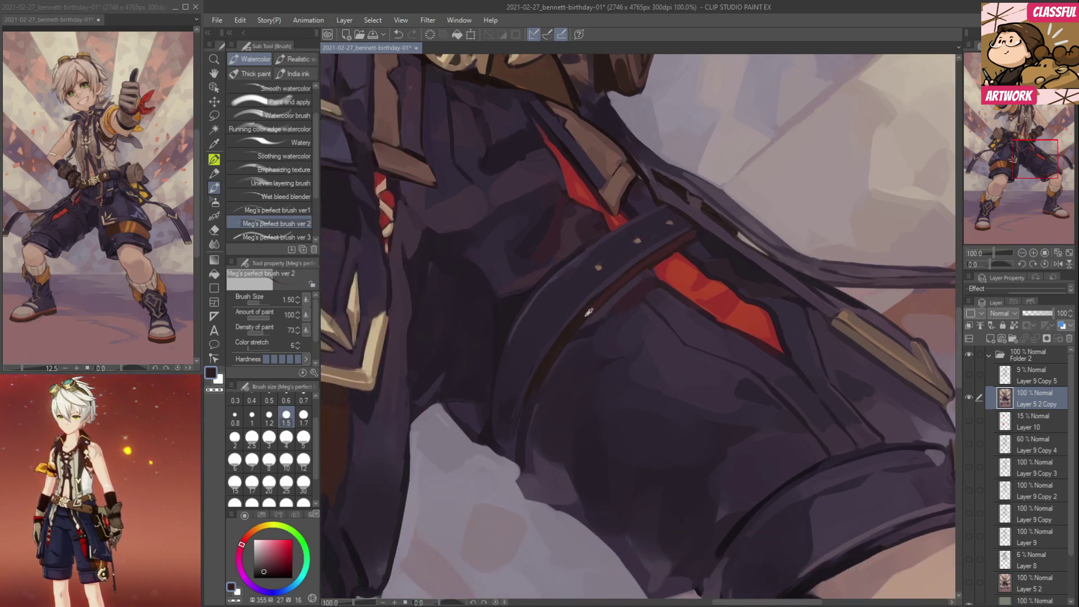
pyautogui.moveTo(561, 252); pyautogui.dragTo(597, 336)
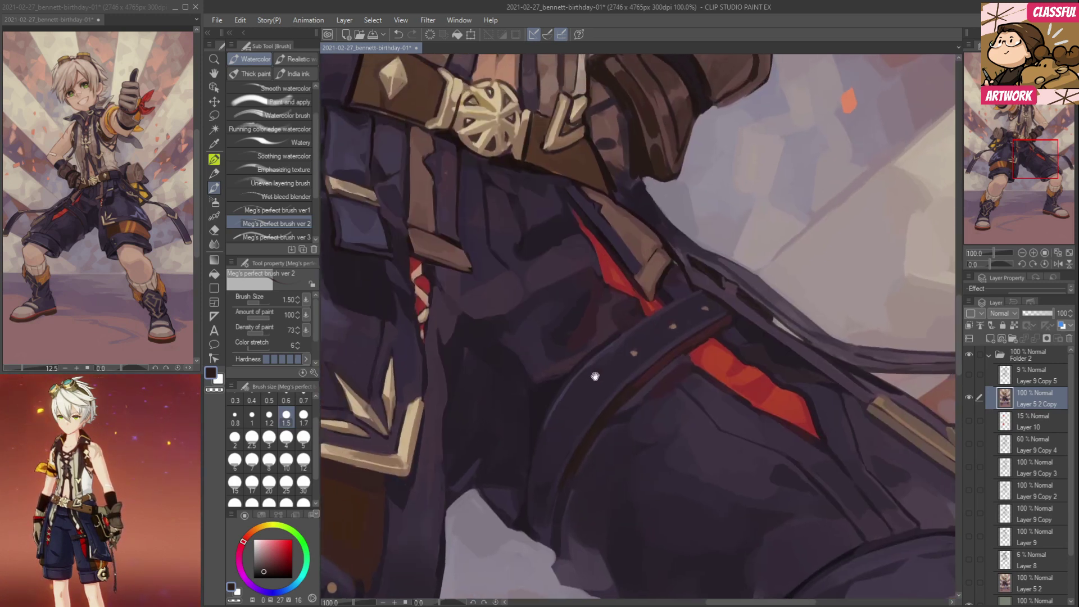
pyautogui.keyDown('alt'); pyautogui.click(606, 305); pyautogui.keyUp('alt')
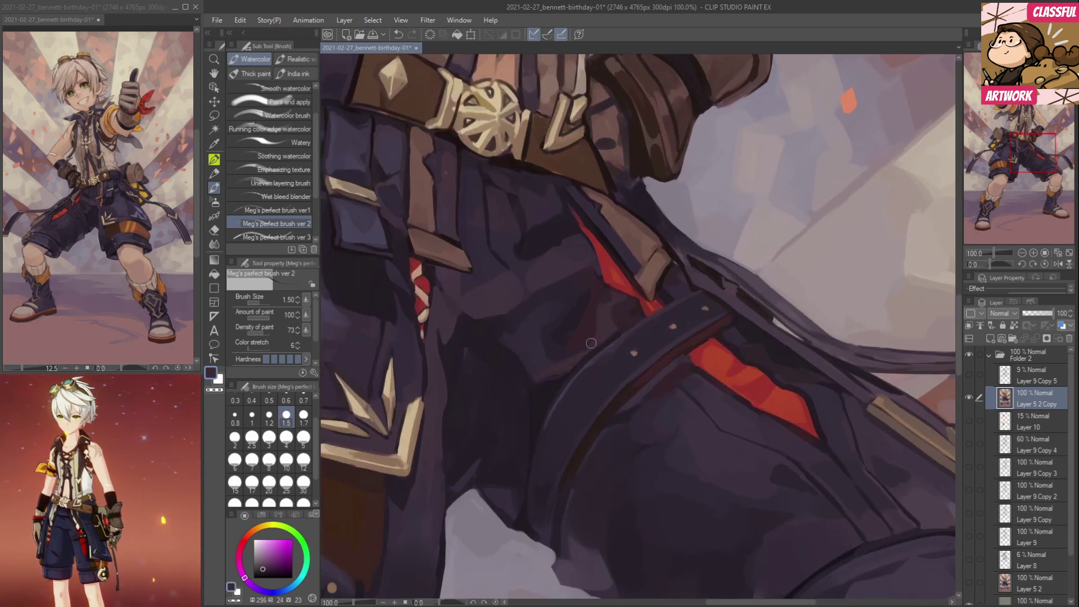
pyautogui.keyDown('alt'); pyautogui.click(614, 295); pyautogui.keyUp('alt')
pyautogui.keyDown('alt'); pyautogui.click(603, 278); pyautogui.keyUp('alt')
pyautogui.moveTo(624, 295); pyautogui.dragTo(532, 366)
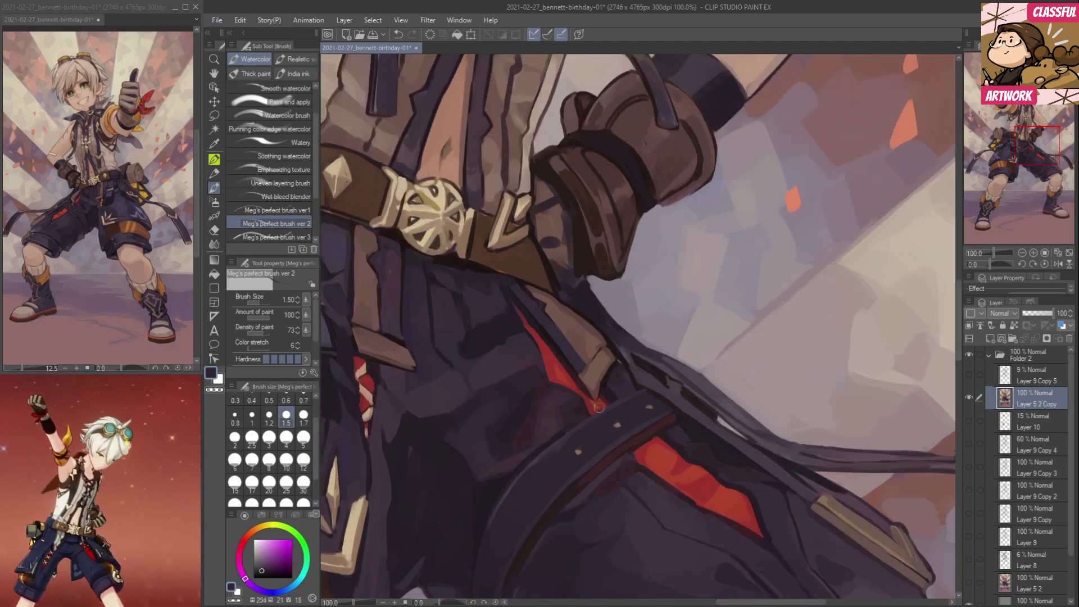
# Clean the red strip's tip above the thigh belt and darken the gap beside the brown strap's end.
pyautogui.keyDown('alt'); pyautogui.click(586, 371); pyautogui.keyUp('alt')
pyautogui.keyDown('alt'); pyautogui.click(601, 391); pyautogui.keyUp('alt')
pyautogui.keyDown('alt'); pyautogui.click(618, 358); pyautogui.keyUp('alt')
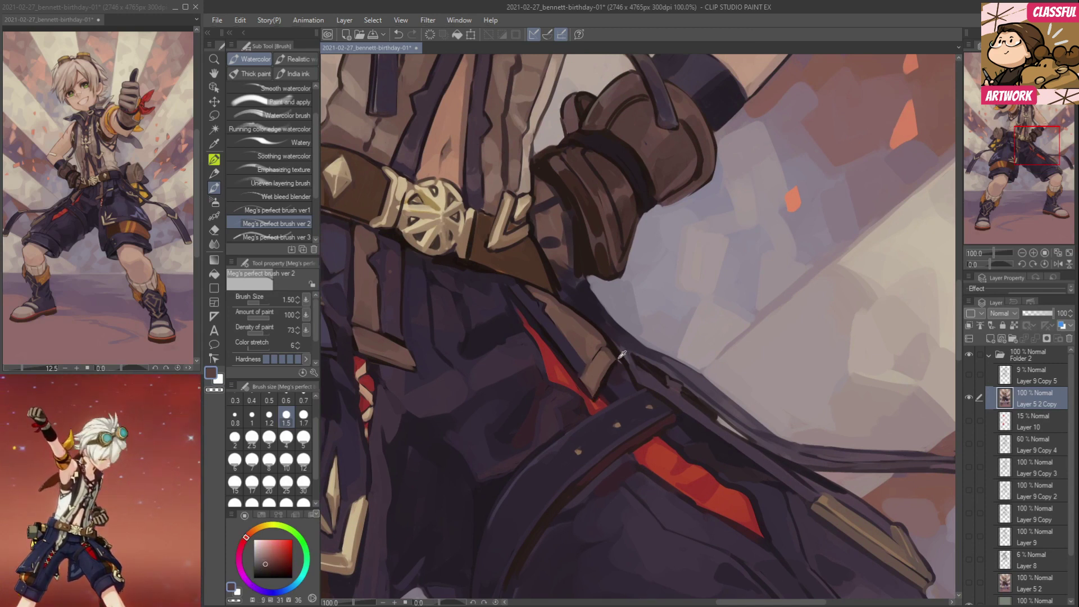
pyautogui.keyDown('alt'); pyautogui.click(618, 360); pyautogui.keyUp('alt')
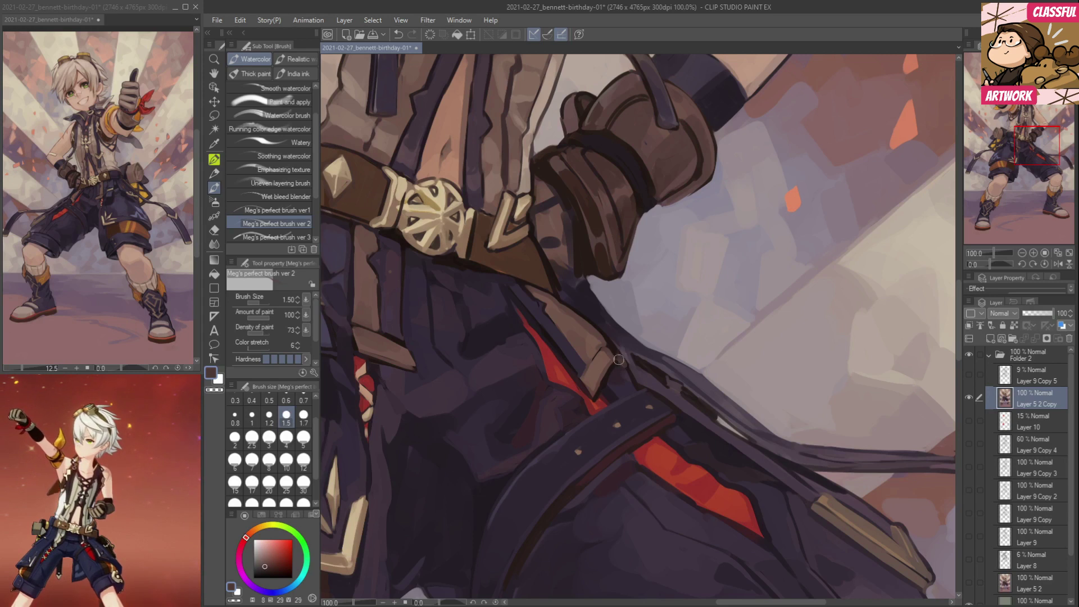
pyautogui.keyDown('alt'); pyautogui.click(616, 349); pyautogui.keyUp('alt')
pyautogui.moveTo(617, 353); pyautogui.dragTo(625, 364)
# Repaint the brown folds of the gloved hand beside the waist belt with sampled browns.
pyautogui.moveTo(602, 277); pyautogui.dragTo(648, 339)
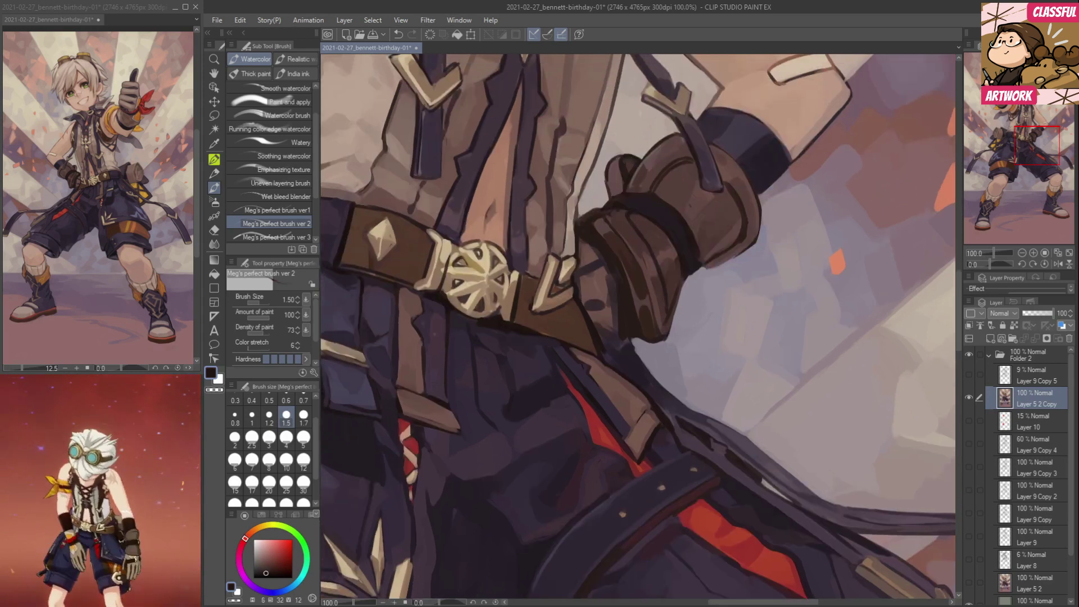
pyautogui.keyDown('alt'); pyautogui.click(613, 325); pyautogui.keyUp('alt')
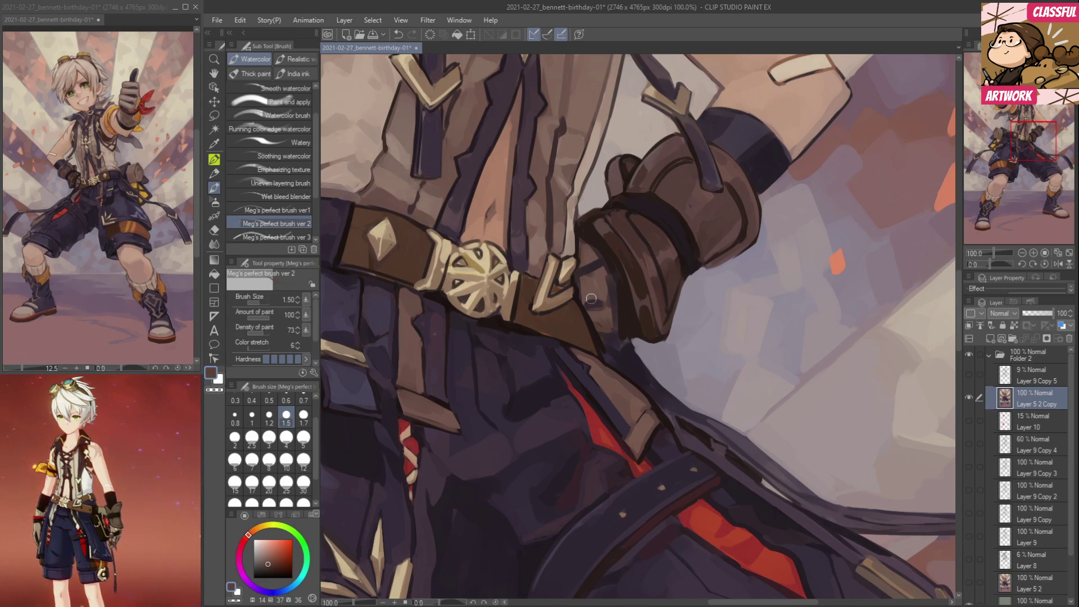
pyautogui.moveTo(595, 261); pyautogui.dragTo(607, 309)
pyautogui.keyDown('alt'); pyautogui.click(618, 296); pyautogui.keyUp('alt')
pyautogui.moveTo(608, 272); pyautogui.dragTo(614, 327)
pyautogui.keyDown('alt'); pyautogui.click(604, 286); pyautogui.keyUp('alt')
pyautogui.keyDown('alt'); pyautogui.click(588, 258); pyautogui.keyUp('alt')
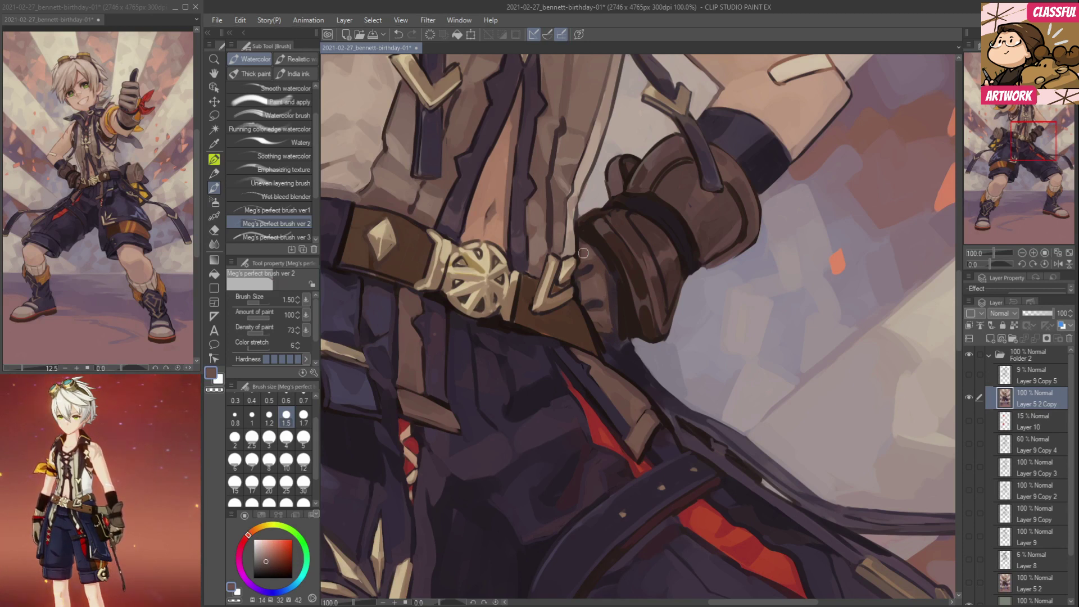
# Sharpen the gloved hand's dark outline and finger creases against the vest and waist belt with sampled dark browns.
pyautogui.keyDown('alt'); pyautogui.click(586, 241); pyautogui.keyUp('alt')
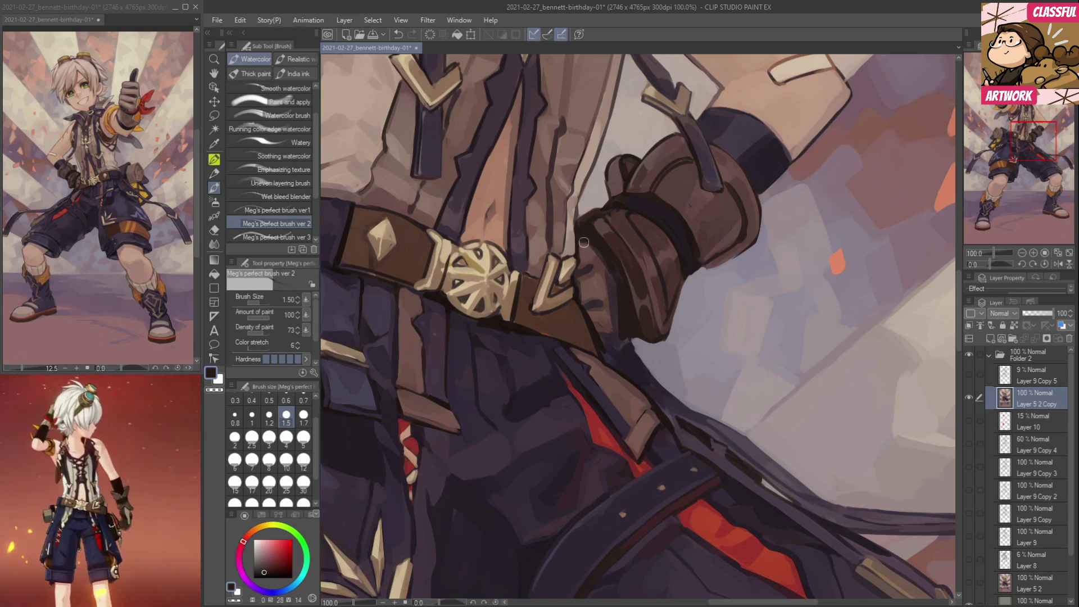
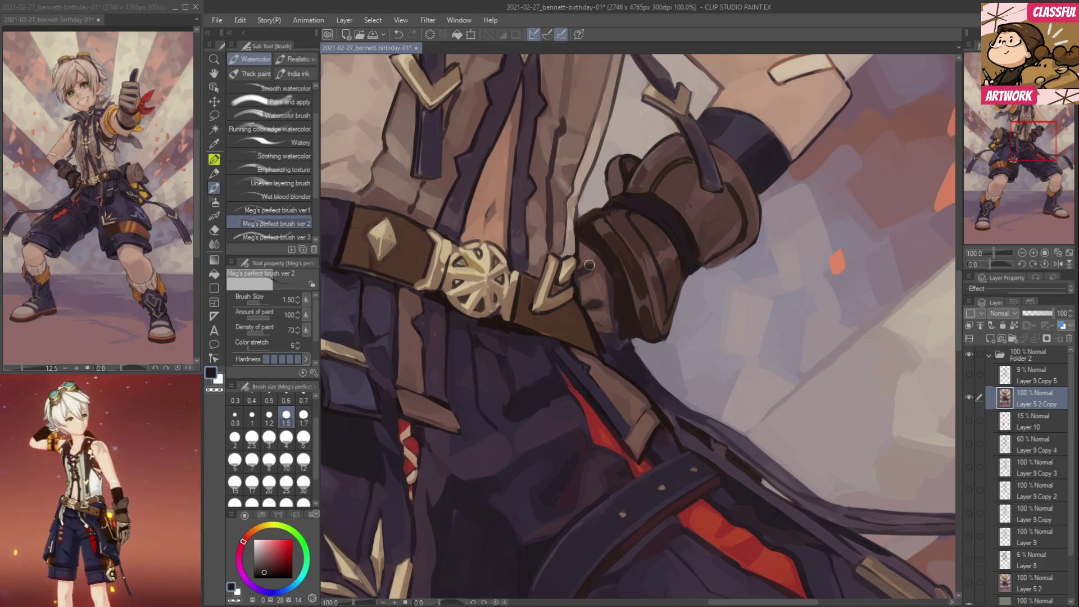
pyautogui.keyDown('alt'); pyautogui.click(580, 287); pyautogui.keyUp('alt')
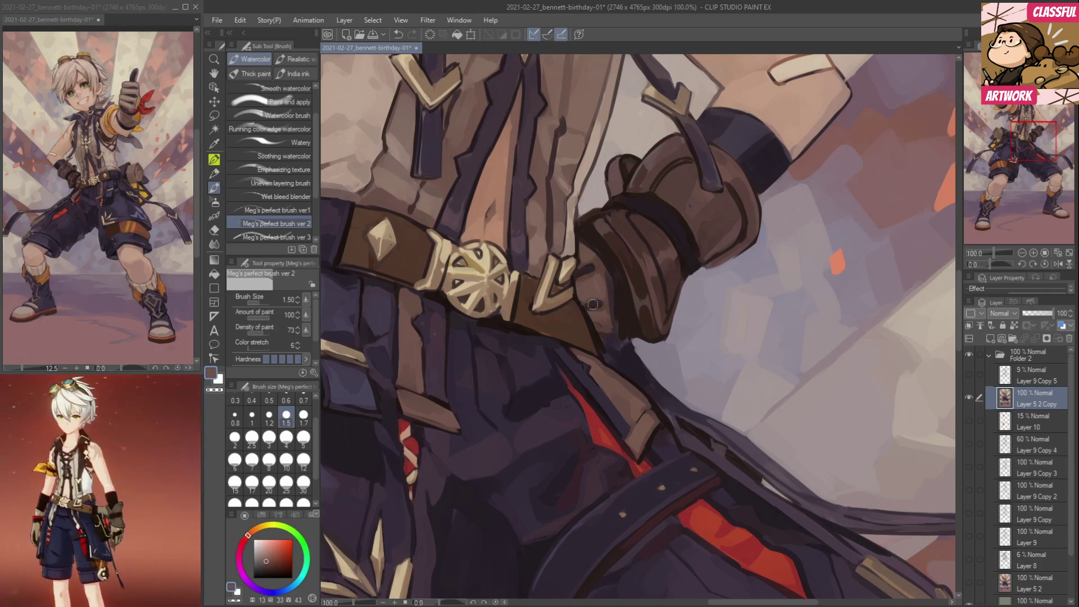
pyautogui.keyDown('alt'); pyautogui.click(596, 325); pyautogui.keyUp('alt')
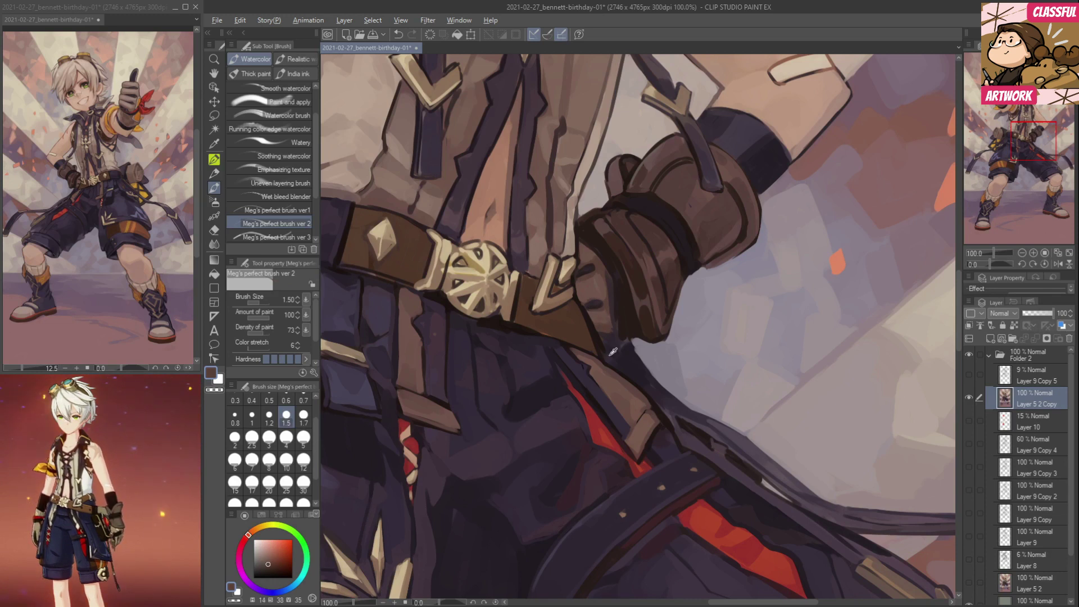
pyautogui.keyDown('alt'); pyautogui.click(619, 337); pyautogui.keyUp('alt')
pyautogui.keyDown('alt'); pyautogui.click(615, 321); pyautogui.keyUp('alt')
# Clean the hip silhouette below the glove with sampled background lavender and dark outline colour.
pyautogui.keyDown('alt'); pyautogui.click(637, 340); pyautogui.keyUp('alt')
pyautogui.keyDown('alt'); pyautogui.click(645, 347); pyautogui.keyUp('alt')
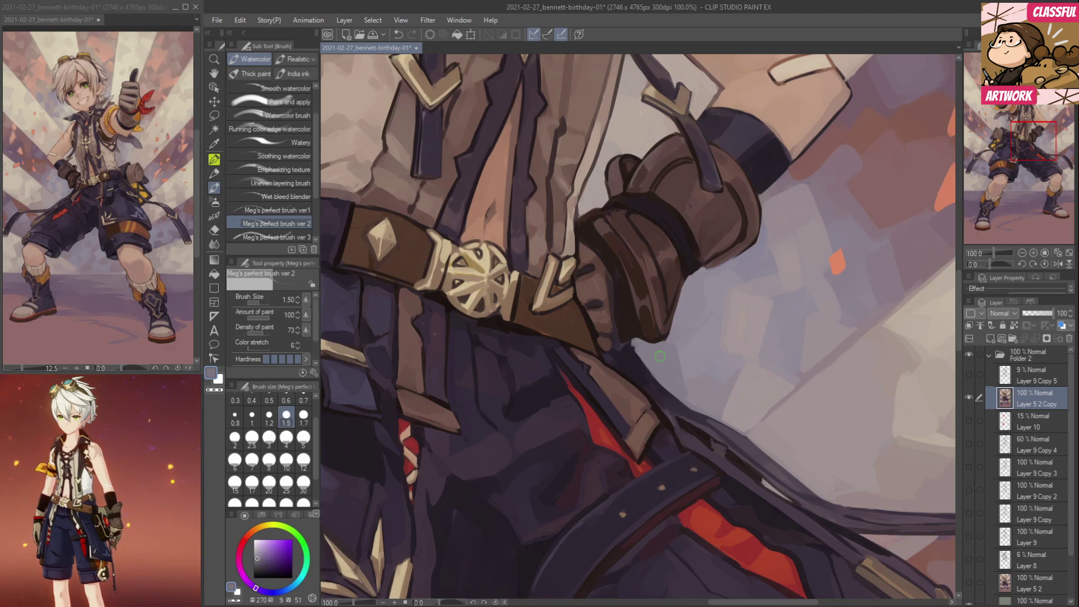
pyautogui.moveTo(632, 343); pyautogui.dragTo(669, 392)
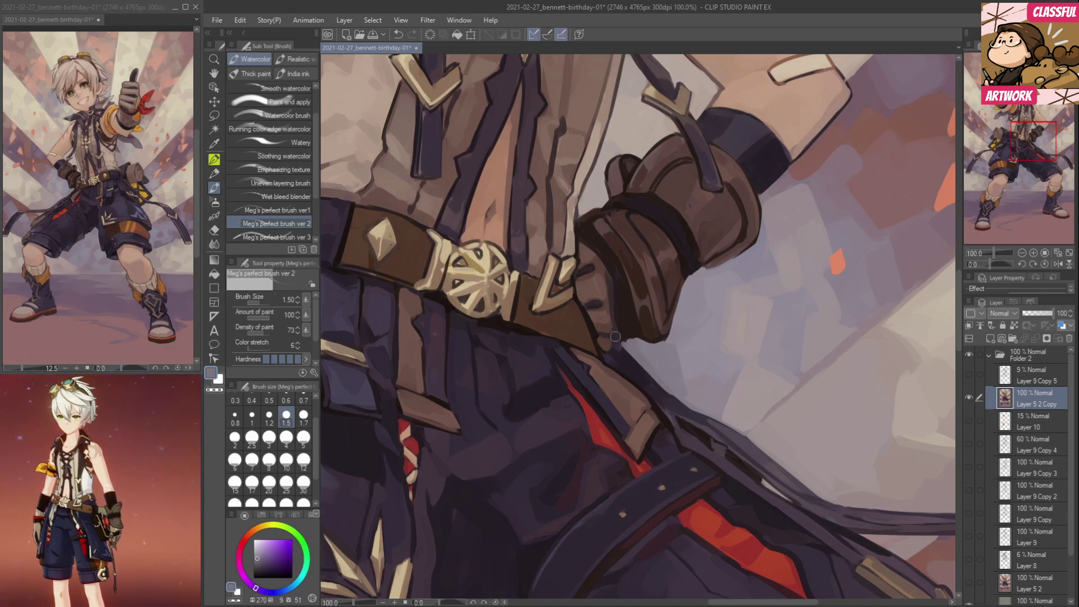
pyautogui.keyDown('alt'); pyautogui.click(634, 336); pyautogui.keyUp('alt')
# Touch up the gold buckle's edge and the diamond stud on the brown waist belt with sampled gold, dark and brown colours.
pyautogui.moveTo(633, 388); pyautogui.dragTo(761, 391)
pyautogui.moveTo(659, 316); pyautogui.dragTo(639, 406)
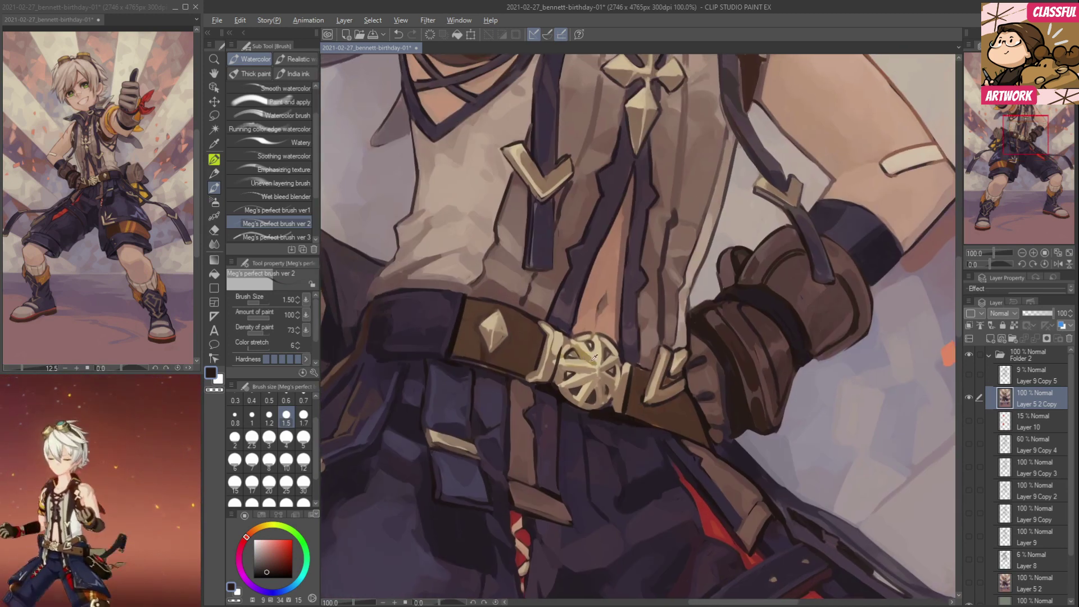
pyautogui.keyDown('alt'); pyautogui.click(559, 347); pyautogui.keyUp('alt')
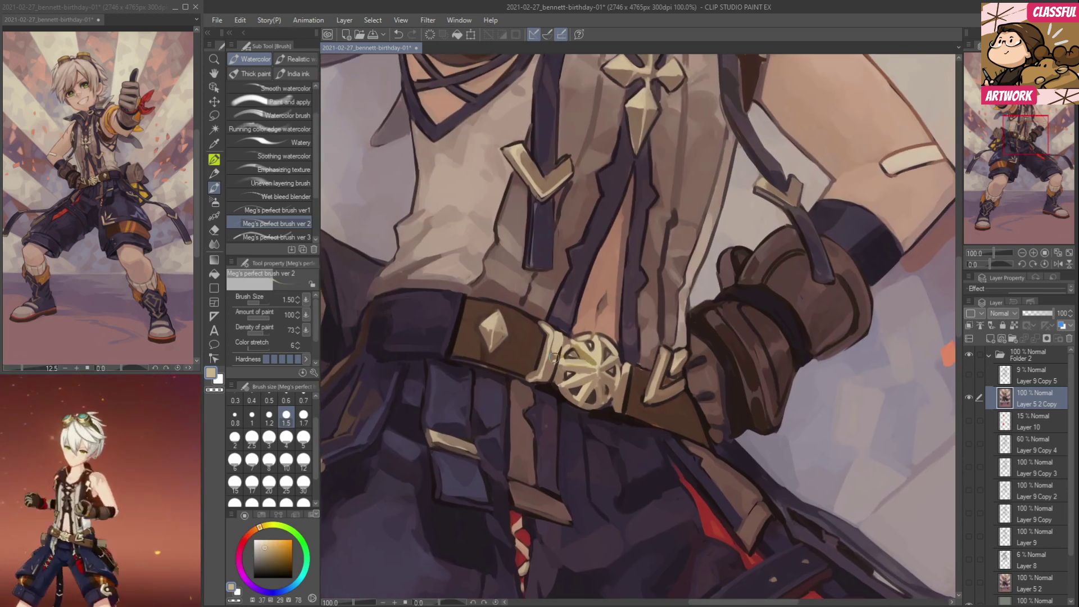
pyautogui.keyDown('alt'); pyautogui.click(562, 327); pyautogui.keyUp('alt')
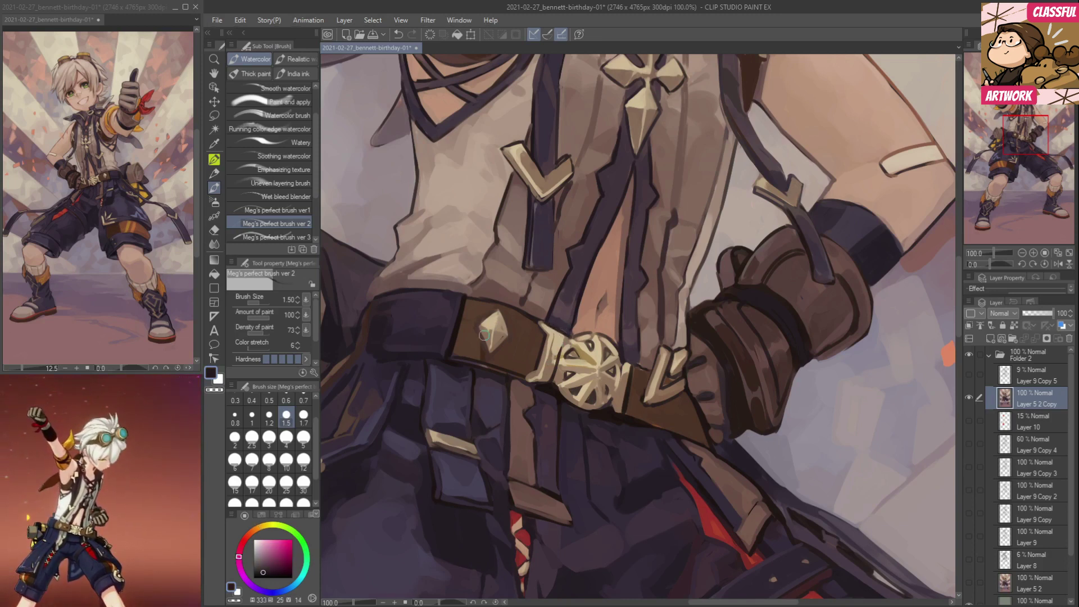
pyautogui.moveTo(523, 345); pyautogui.dragTo(520, 341)
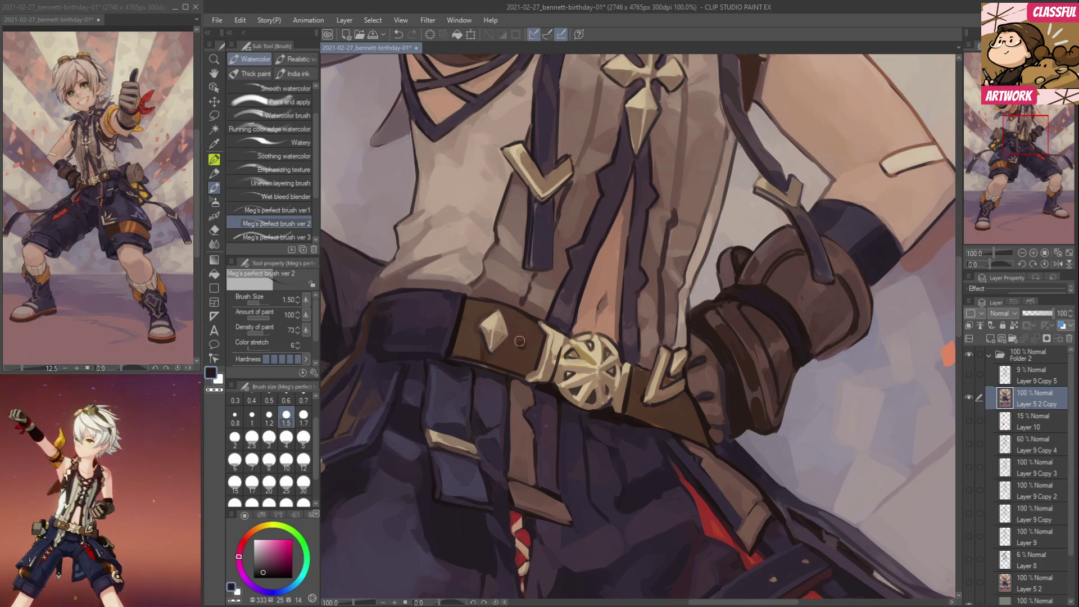
pyautogui.keyDown('alt'); pyautogui.click(526, 342); pyautogui.keyUp('alt')
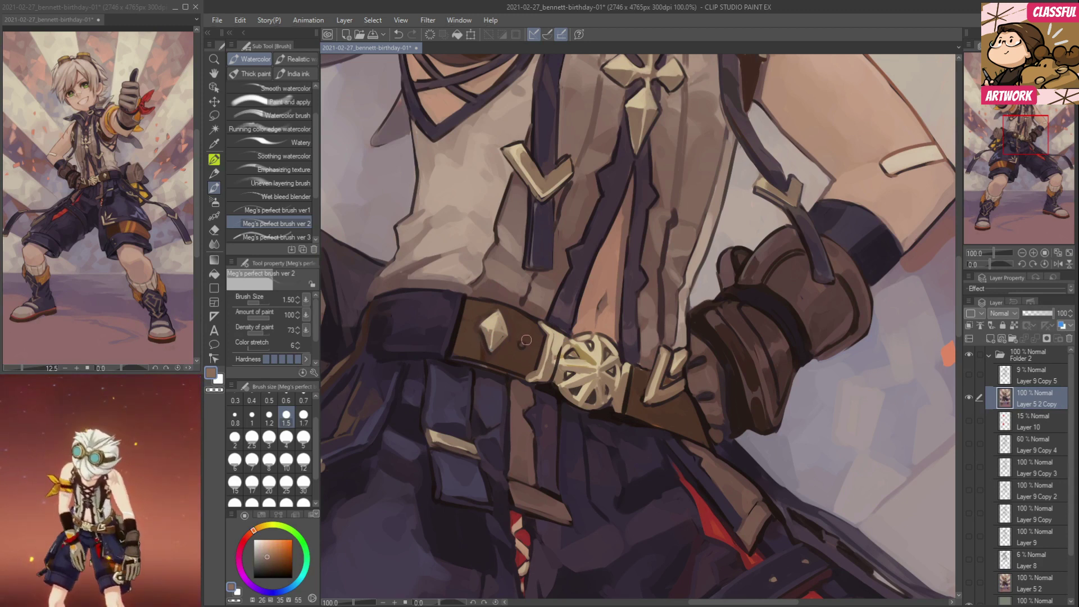
# Tidy the two rivets on the rolled shorts cuff and join them with a dark purple line.
pyautogui.moveTo(535, 514); pyautogui.dragTo(507, 125)
pyautogui.moveTo(396, 343); pyautogui.dragTo(636, 221)
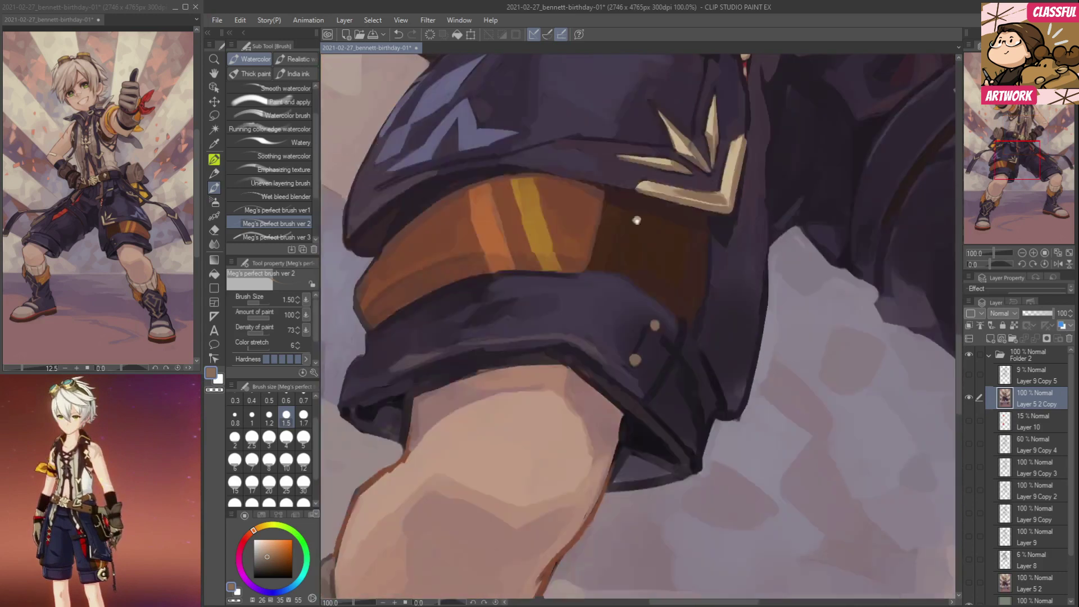
pyautogui.keyDown('alt'); pyautogui.click(696, 383); pyautogui.keyUp('alt')
pyautogui.moveTo(627, 355); pyautogui.dragTo(635, 360)
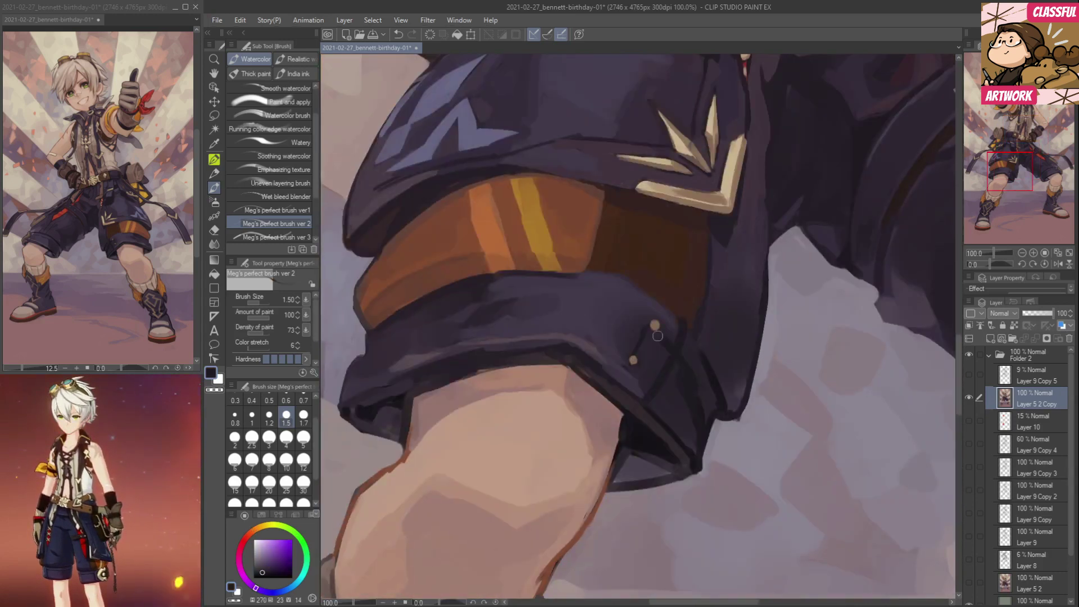
# Define the cuff's upper edge beneath the orange-brown band with a dark outline and clean the band's shaded brown part.
pyautogui.moveTo(577, 272); pyautogui.dragTo(676, 322)
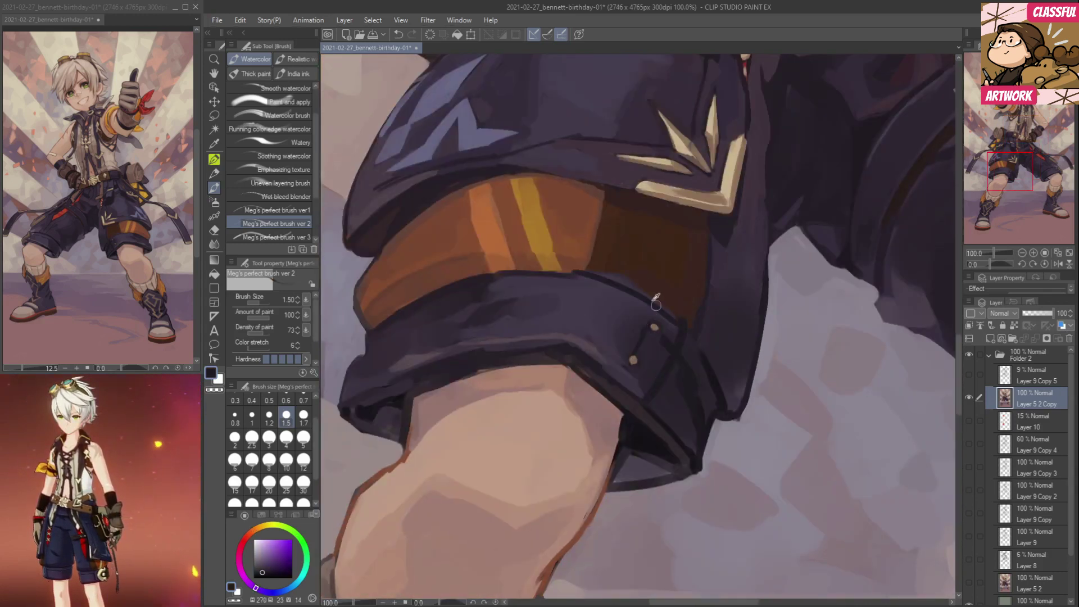
pyautogui.keyDown('alt'); pyautogui.click(656, 301); pyautogui.keyUp('alt')
pyautogui.moveTo(623, 275); pyautogui.dragTo(605, 272)
pyautogui.keyDown('alt'); pyautogui.click(689, 317); pyautogui.keyUp('alt')
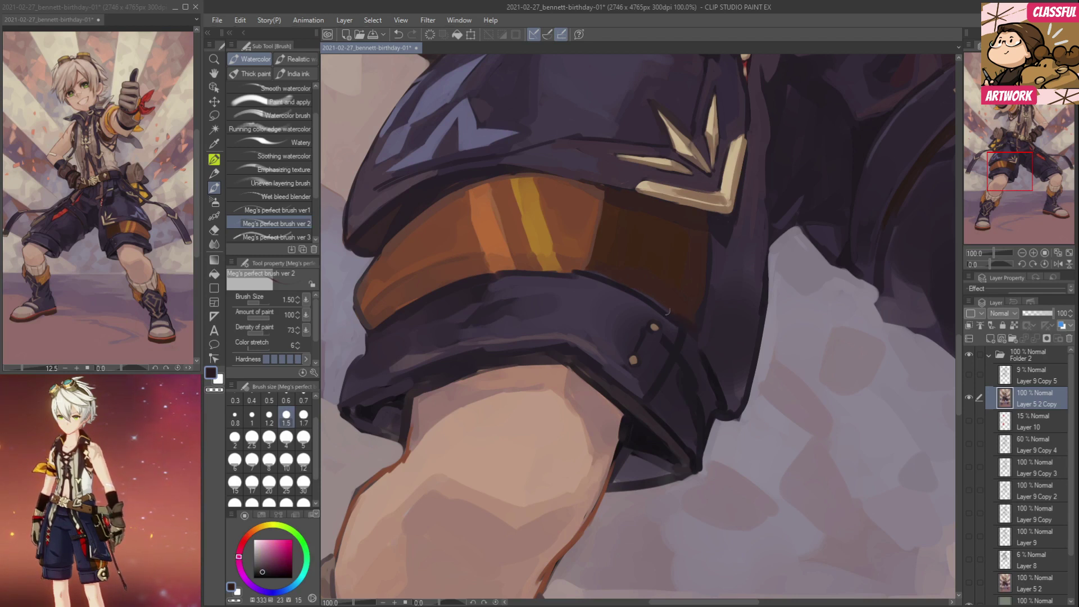
pyautogui.keyDown('alt'); pyautogui.click(628, 280); pyautogui.keyUp('alt')
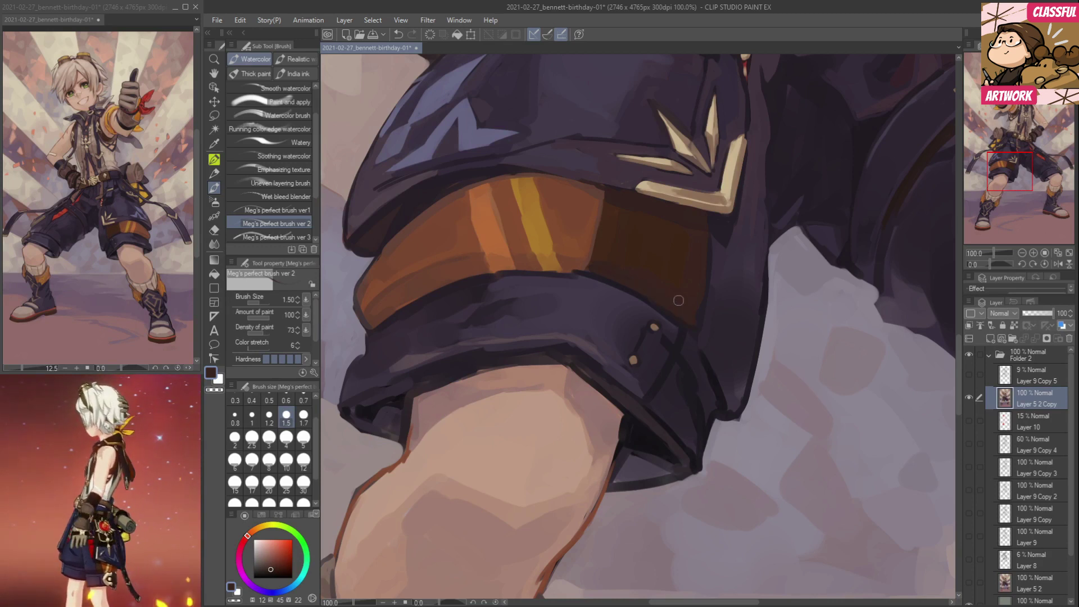
pyautogui.keyDown('alt'); pyautogui.click(588, 267); pyautogui.keyUp('alt')
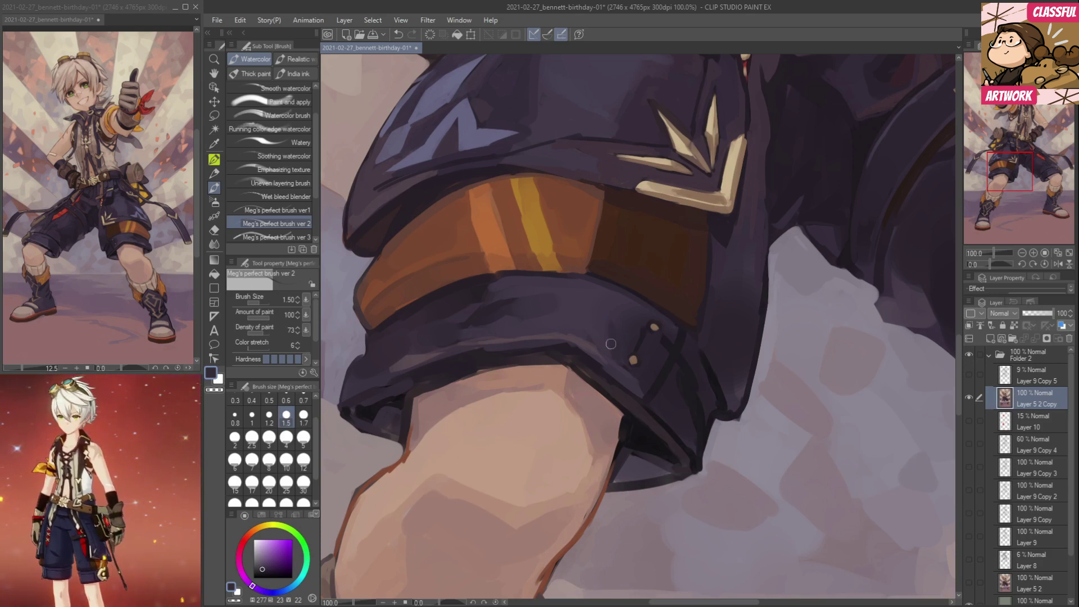
# Refine the fold and lower edge of the rolled cuff above the knee with sampled purples.
pyautogui.keyDown('alt'); pyautogui.click(585, 329); pyautogui.keyUp('alt')
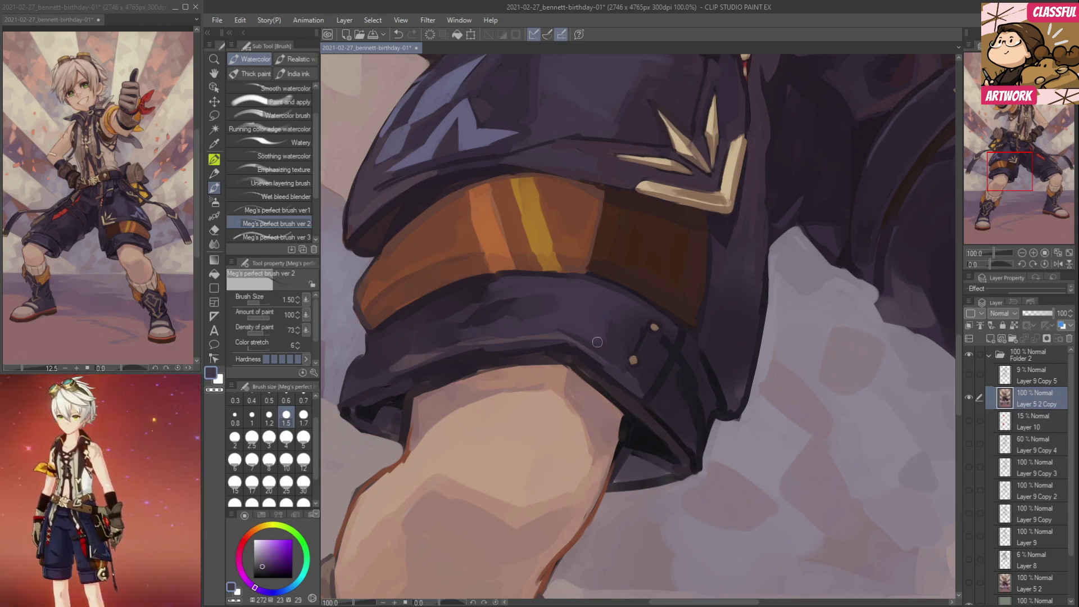
pyautogui.keyDown('alt'); pyautogui.click(610, 370); pyautogui.keyUp('alt')
pyautogui.keyDown('alt'); pyautogui.click(597, 383); pyautogui.keyUp('alt')
pyautogui.keyDown('alt'); pyautogui.click(584, 362); pyautogui.keyUp('alt')
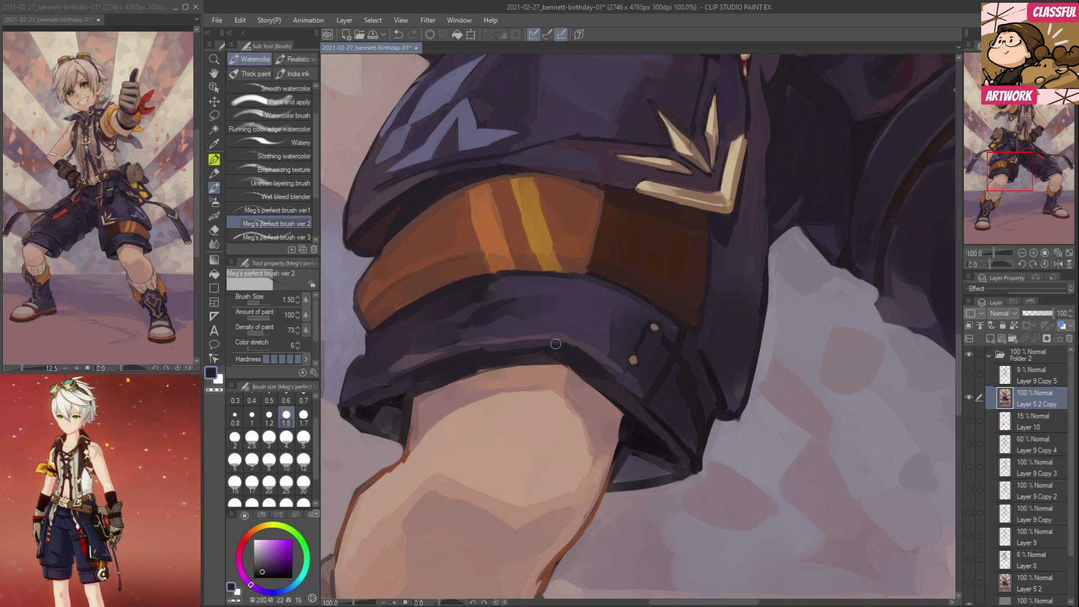
# Clean the rolled cuff's lower fold above the knee with sampled muted and dark purples.
pyautogui.keyDown('alt'); pyautogui.click(601, 351); pyautogui.keyUp('alt')
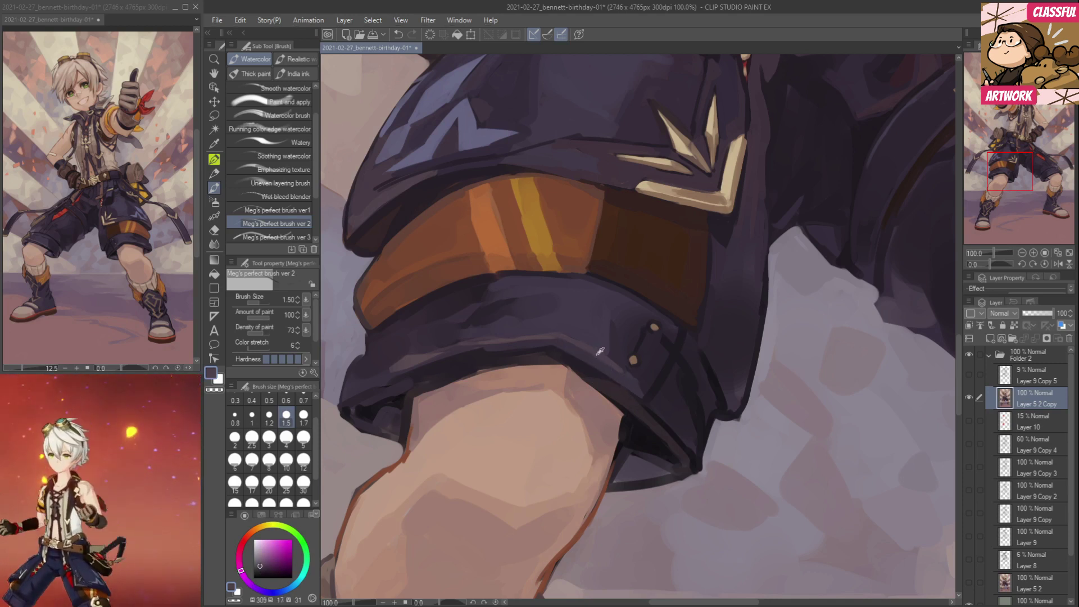
pyautogui.keyDown('alt'); pyautogui.click(430, 357); pyautogui.keyUp('alt')
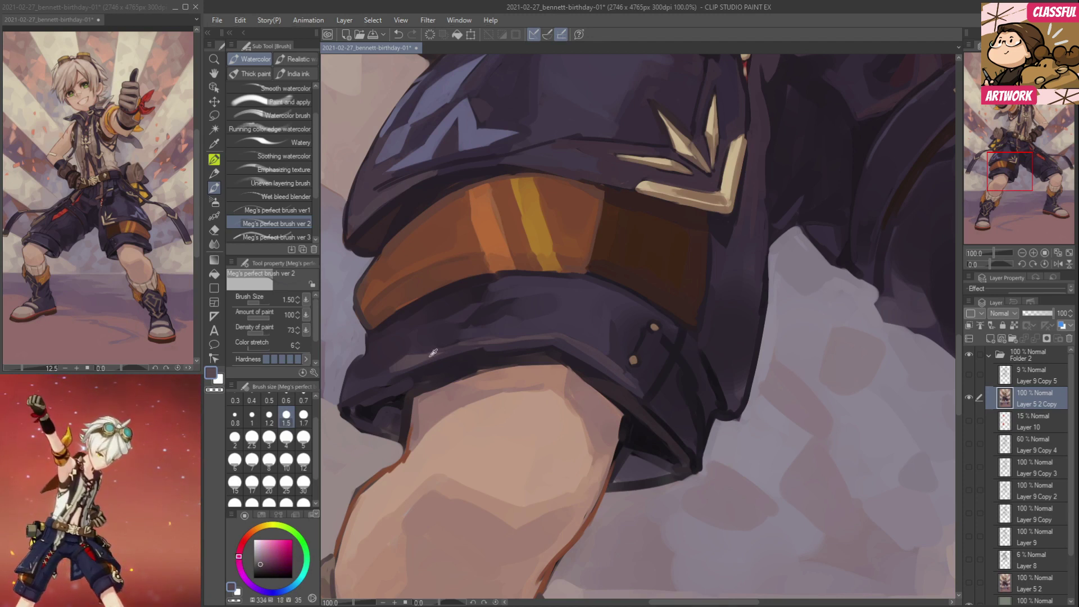
pyautogui.keyDown('alt'); pyautogui.click(557, 340); pyautogui.keyUp('alt')
pyautogui.keyDown('alt'); pyautogui.click(527, 352); pyautogui.keyUp('alt')
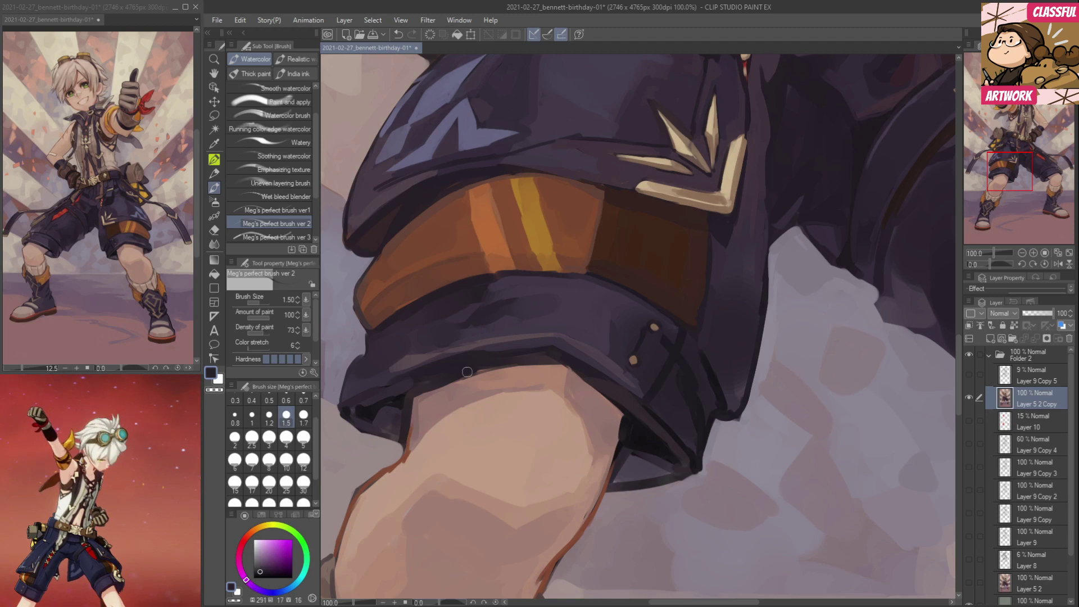
# Tidy the edges where the thigh meets the inside of the rolled cuff, using sampled skin and dark purple tones.
pyautogui.keyDown('alt'); pyautogui.click(619, 417); pyautogui.keyUp('alt')
pyautogui.moveTo(621, 413); pyautogui.dragTo(606, 478)
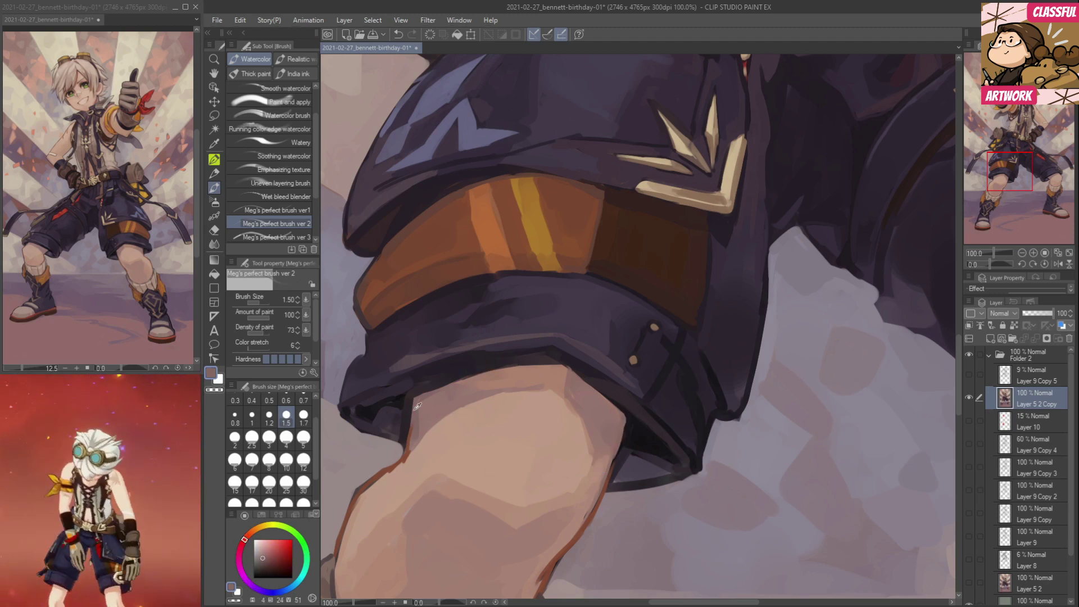
pyautogui.keyDown('alt'); pyautogui.click(384, 404); pyautogui.keyUp('alt')
pyautogui.moveTo(397, 400)
pyautogui.mouseDown()
pyautogui.moveTo(456, 377)
pyautogui.moveTo(435, 383)
pyautogui.mouseUp()
pyautogui.keyDown('alt'); pyautogui.click(393, 391); pyautogui.keyUp('alt')
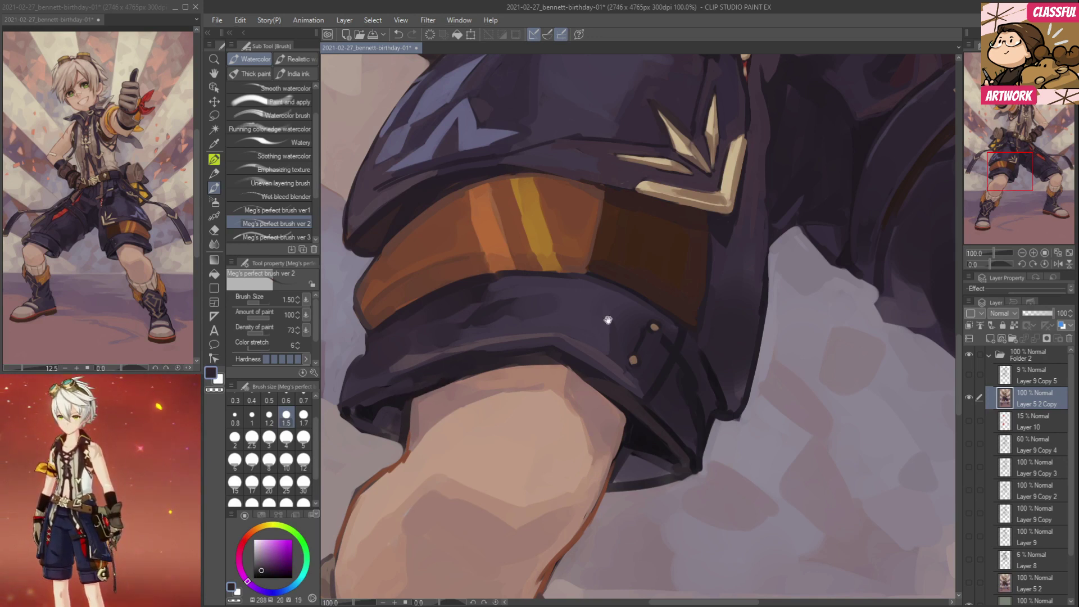
# Refine the outer seam of the rolled cuff below the shaded end of the orange-brown band with sampled purples.
pyautogui.moveTo(608, 319); pyautogui.dragTo(534, 466)
pyautogui.keyDown('alt'); pyautogui.click(638, 516); pyautogui.keyUp('alt')
pyautogui.moveTo(633, 448)
pyautogui.mouseDown()
pyautogui.moveTo(614, 468)
pyautogui.moveTo(626, 487)
pyautogui.mouseUp()
pyautogui.keyDown('alt'); pyautogui.click(637, 470); pyautogui.keyUp('alt')
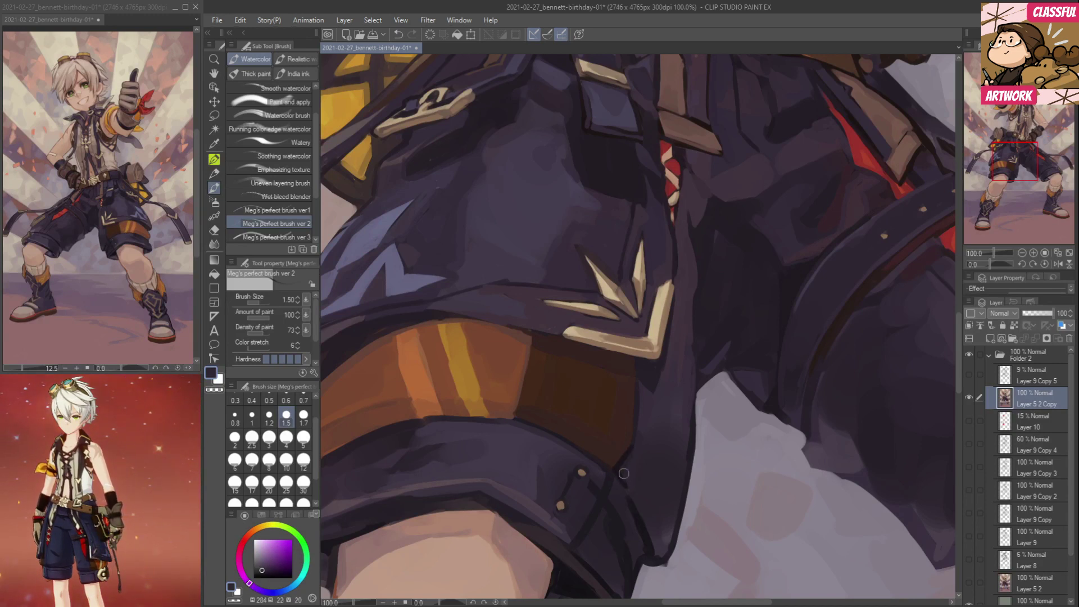
pyautogui.keyDown('alt'); pyautogui.click(624, 483); pyautogui.keyUp('alt')
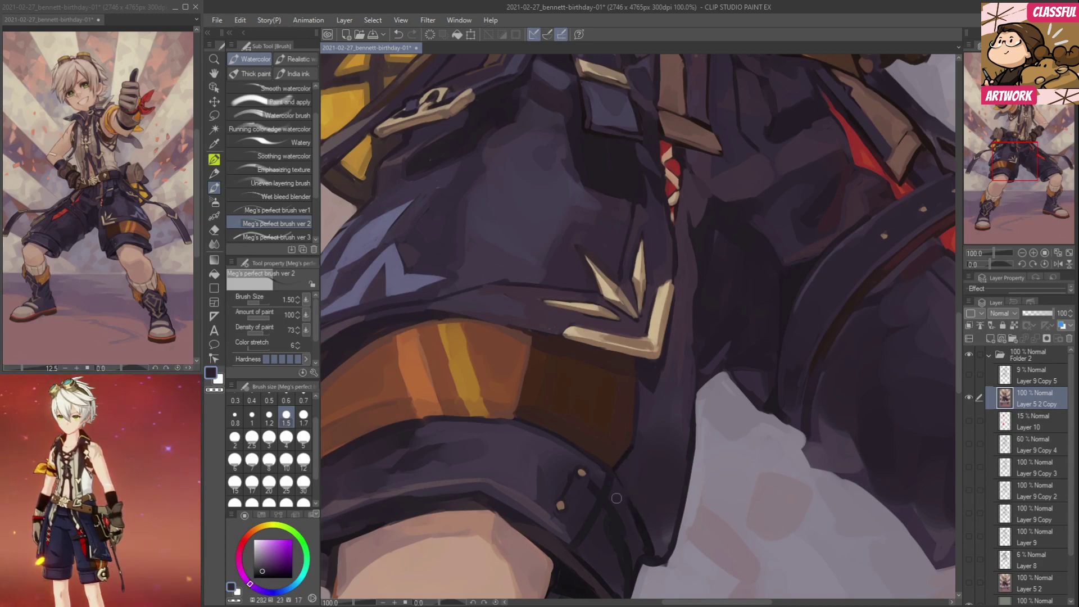
# Paint out the dark line between the cuff's two rivets and smooth the surrounding fabric with sampled purples.
pyautogui.moveTo(623, 569); pyautogui.dragTo(614, 451)
pyautogui.keyDown('alt'); pyautogui.click(581, 389); pyautogui.keyUp('alt')
pyautogui.keyDown('alt'); pyautogui.click(529, 391); pyautogui.keyUp('alt')
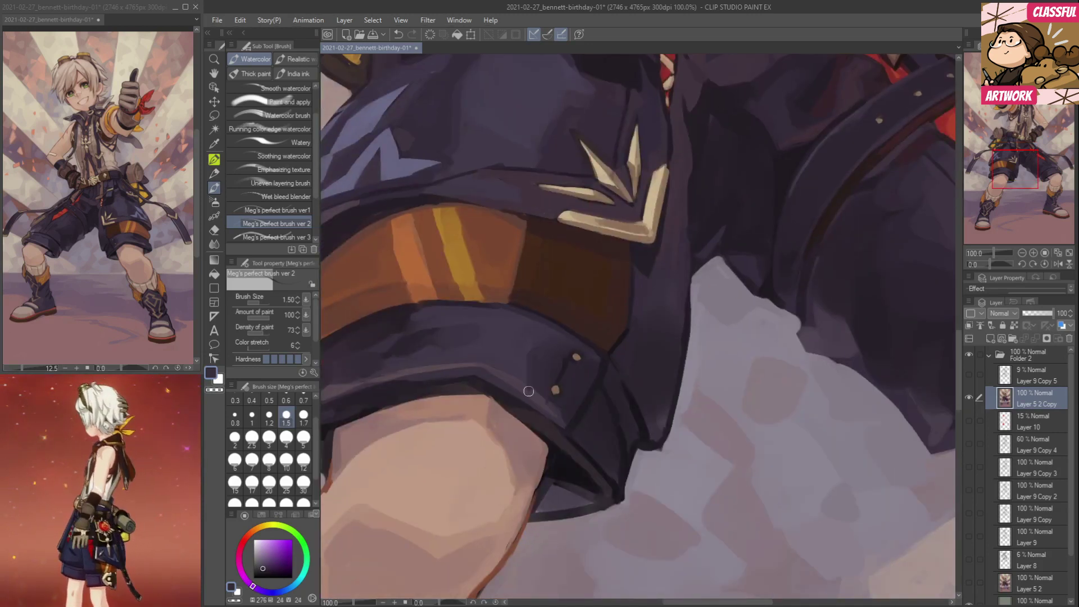
pyautogui.click(556, 390)
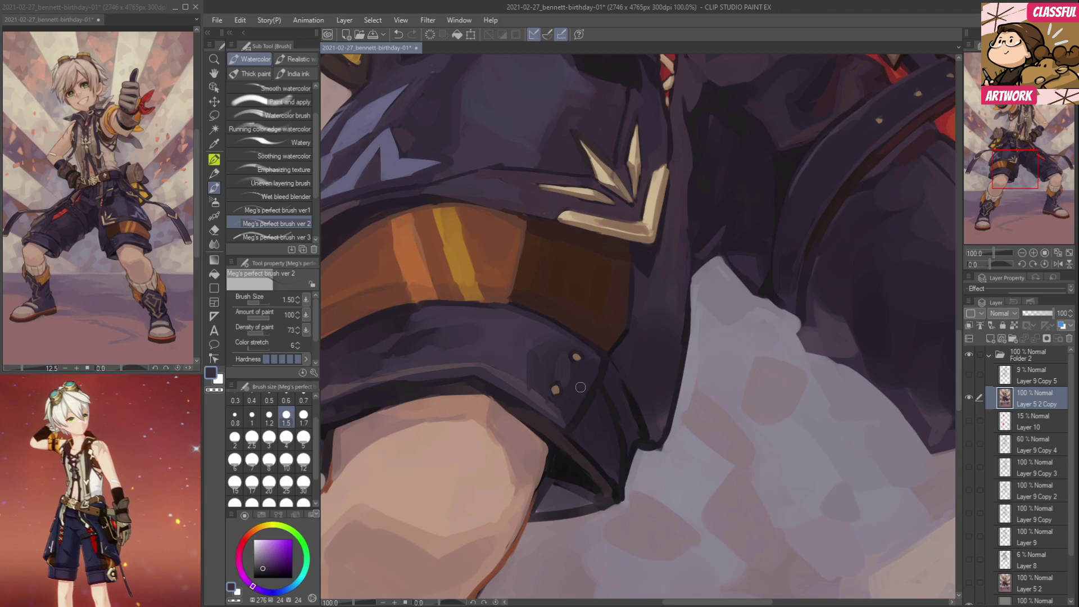
pyautogui.keyDown('alt'); pyautogui.click(567, 404); pyautogui.keyUp('alt')
pyautogui.moveTo(537, 394)
pyautogui.mouseDown()
pyautogui.moveTo(565, 417)
pyautogui.moveTo(658, 414)
pyautogui.moveTo(676, 427)
pyautogui.mouseUp()
pyautogui.keyDown('alt'); pyautogui.click(612, 405); pyautogui.keyUp('alt')
pyautogui.moveTo(610, 419); pyautogui.dragTo(639, 449)
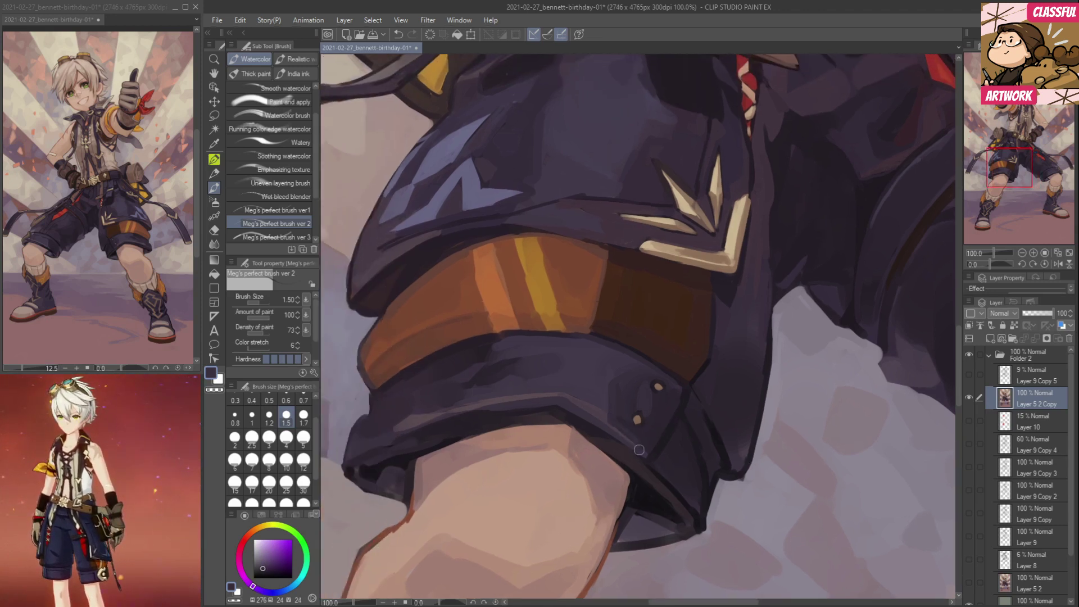
pyautogui.moveTo(685, 402); pyautogui.dragTo(690, 421)
# Sharpen the lower end of the brown hanging strap and clean the shorts beside the red-and-white cord with sampled purples.
pyautogui.moveTo(756, 224); pyautogui.dragTo(691, 438)
pyautogui.moveTo(732, 298); pyautogui.dragTo(667, 428)
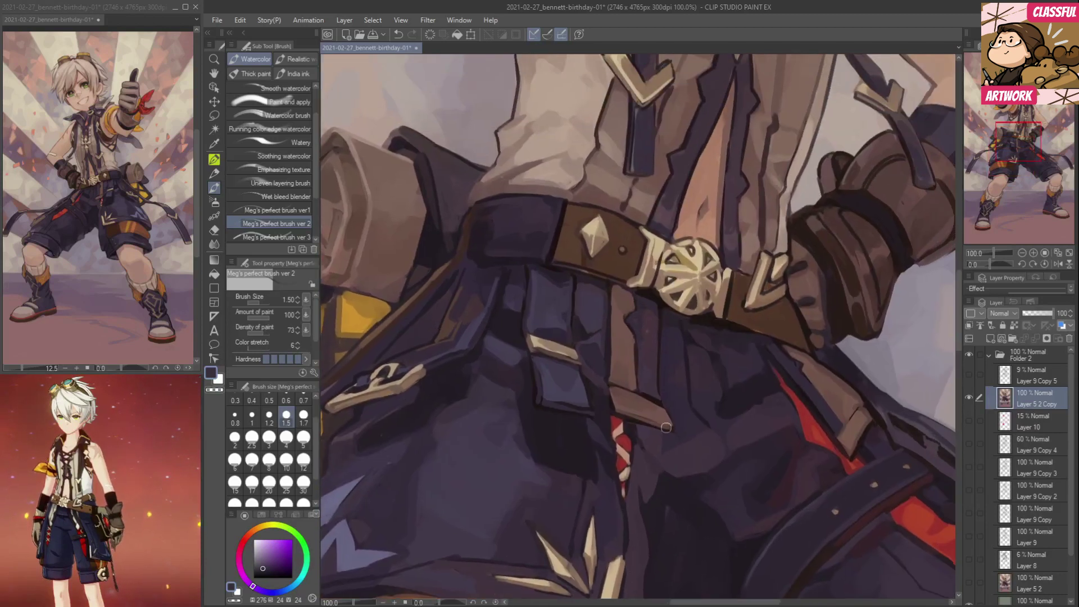
pyautogui.keyDown('alt'); pyautogui.click(633, 421); pyautogui.keyUp('alt')
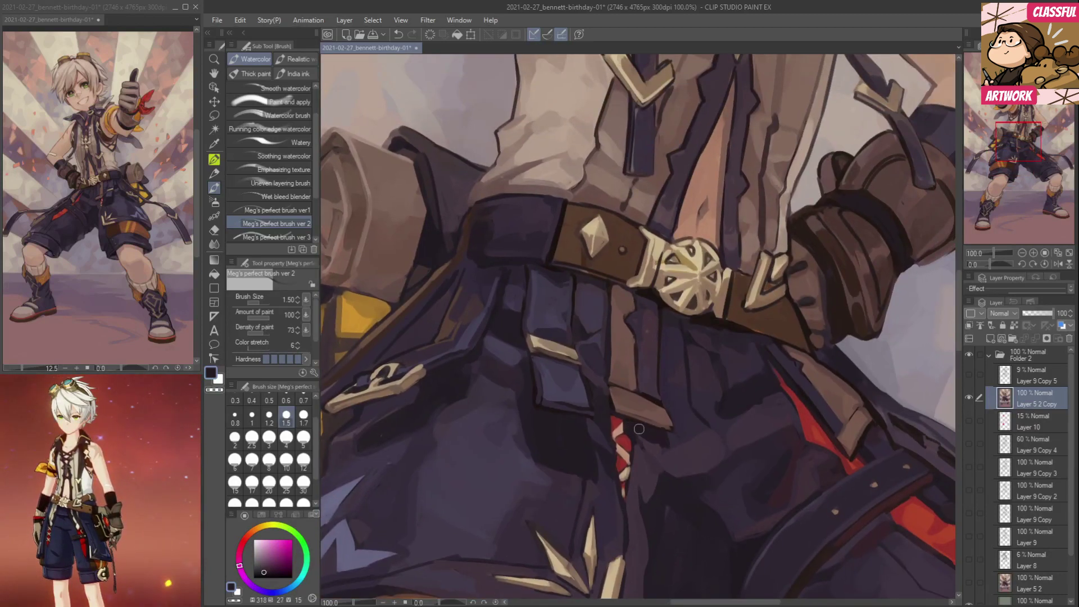
pyautogui.keyDown('alt'); pyautogui.click(666, 441); pyautogui.keyUp('alt')
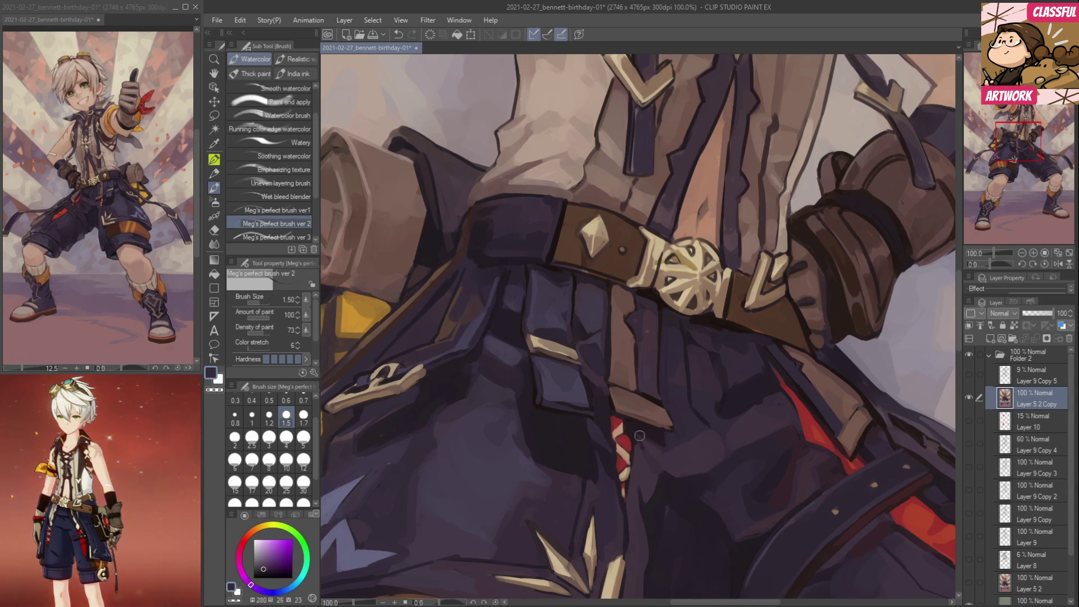
pyautogui.keyDown('alt'); pyautogui.click(663, 454); pyautogui.keyUp('alt')
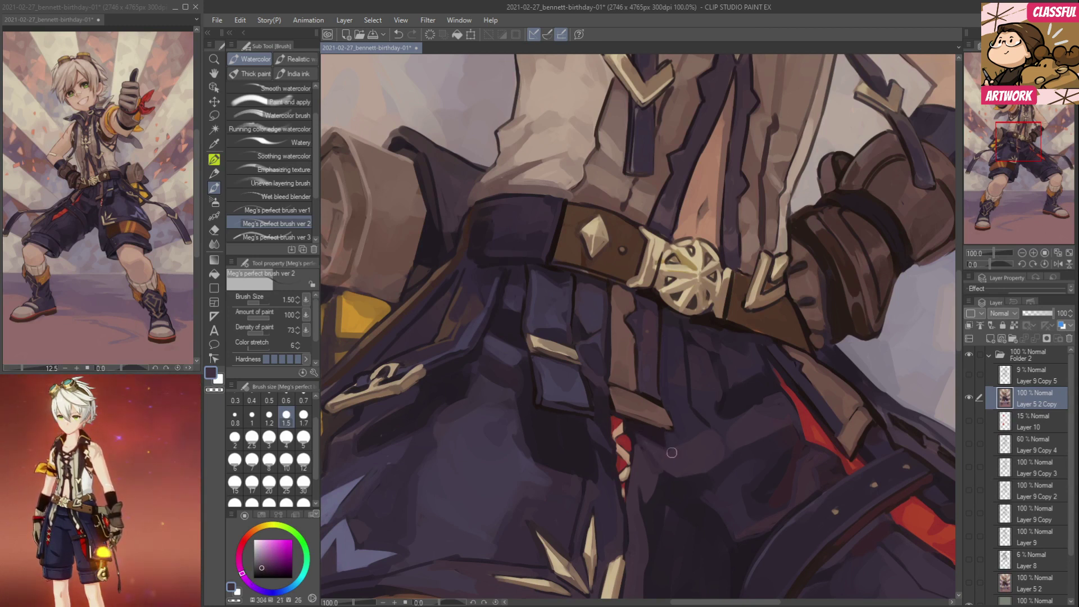
pyautogui.keyDown('alt'); pyautogui.click(646, 420); pyautogui.keyUp('alt')
# Define the dark purple edge beside the brown strap hanging below the belt buckle with sampled purple and near-black tones.
pyautogui.moveTo(646, 419); pyautogui.dragTo(577, 450)
pyautogui.keyDown('alt'); pyautogui.click(574, 425); pyautogui.keyUp('alt')
pyautogui.keyDown('alt'); pyautogui.click(578, 372); pyautogui.keyUp('alt')
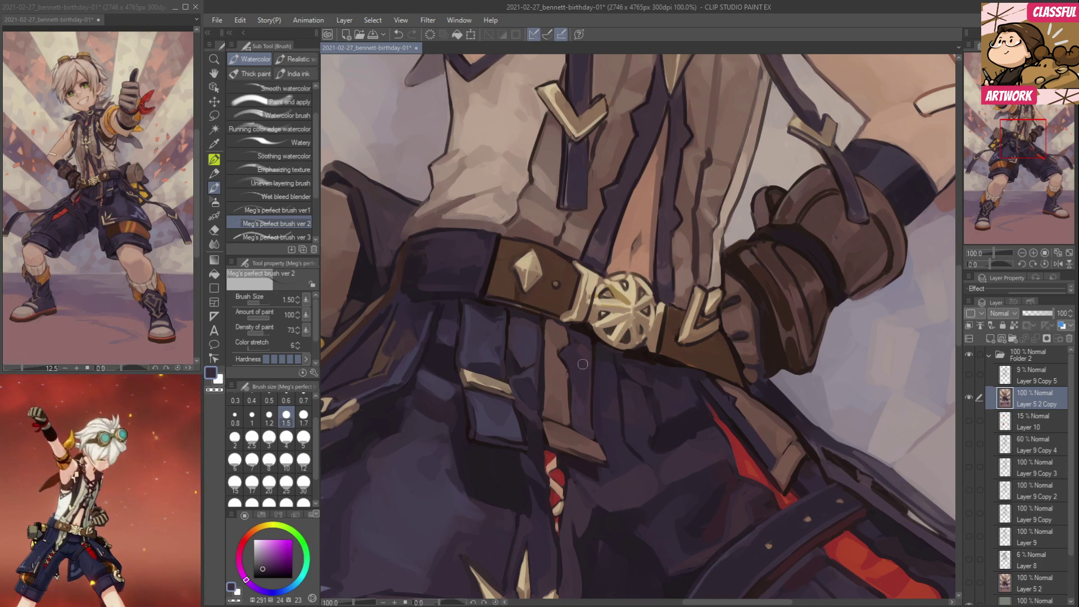
pyautogui.keyDown('alt'); pyautogui.click(583, 408); pyautogui.keyUp('alt')
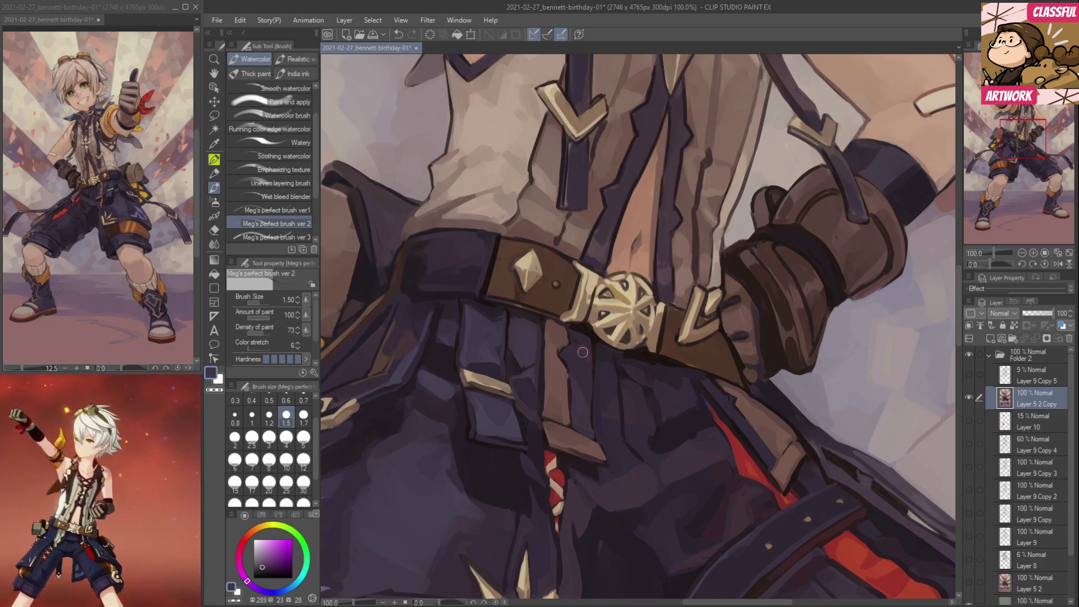
pyautogui.keyDown('alt'); pyautogui.click(575, 335); pyautogui.keyUp('alt')
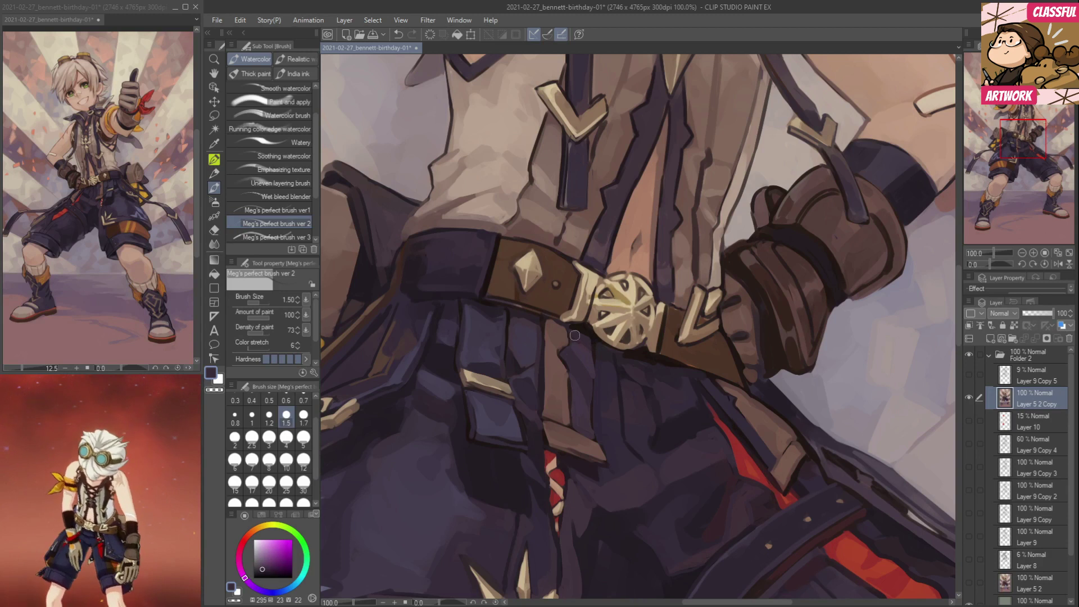
pyautogui.keyDown('alt'); pyautogui.click(579, 341); pyautogui.keyUp('alt')
pyautogui.keyDown('alt'); pyautogui.click(597, 344); pyautogui.keyUp('alt')
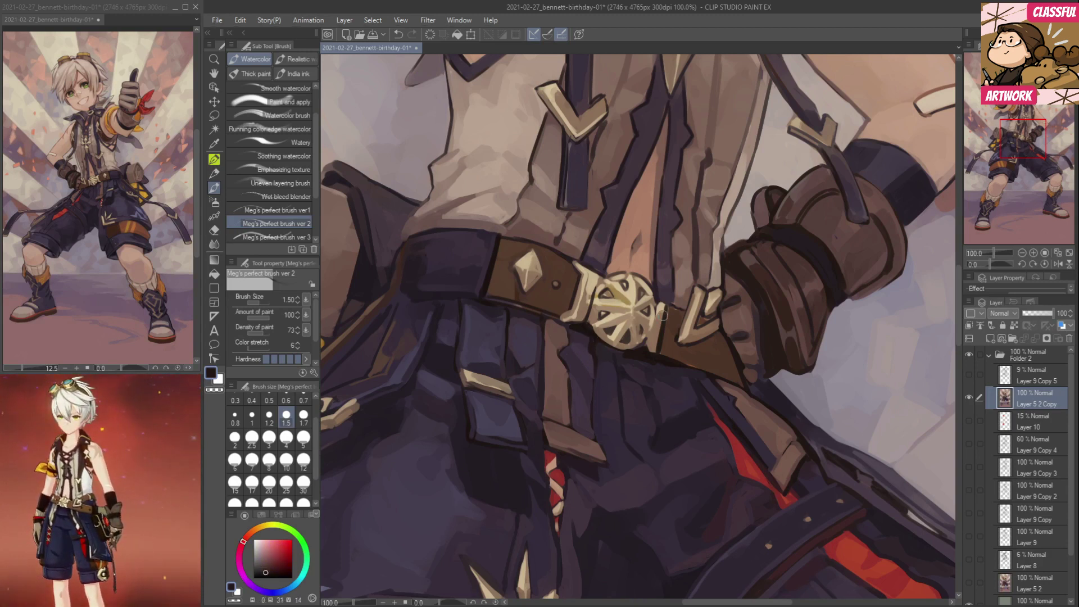
# Clean the brown belt's underside and the top of the diagonal brown strap near the gloved hand.
pyautogui.keyDown('alt'); pyautogui.click(709, 383); pyautogui.keyUp('alt')
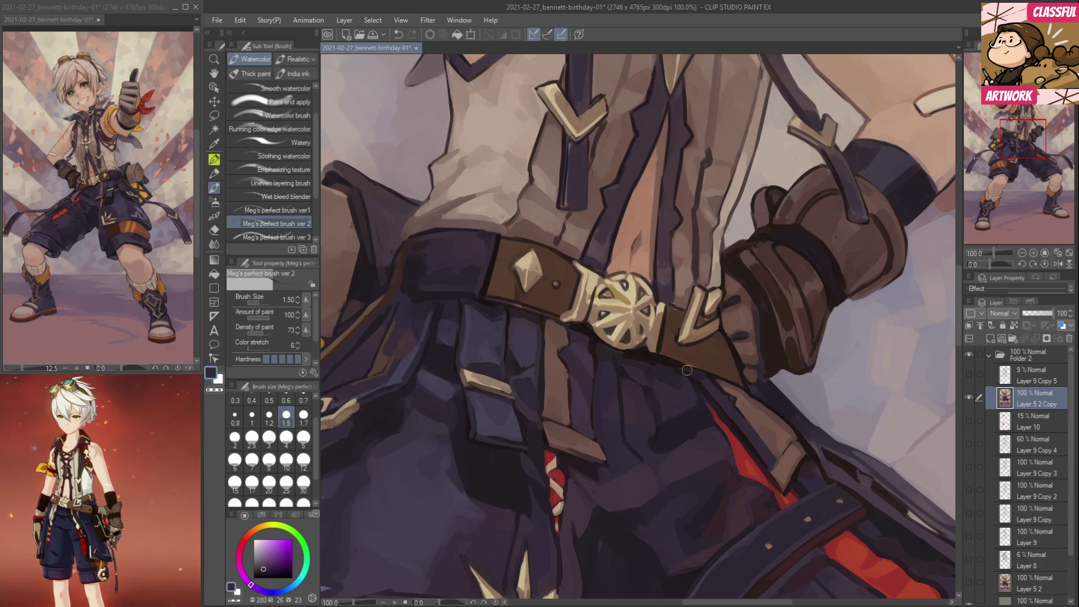
pyautogui.keyDown('alt'); pyautogui.click(720, 384); pyautogui.keyUp('alt')
pyautogui.keyDown('alt'); pyautogui.click(740, 411); pyautogui.keyUp('alt')
pyautogui.keyDown('alt'); pyautogui.click(748, 421); pyautogui.keyUp('alt')
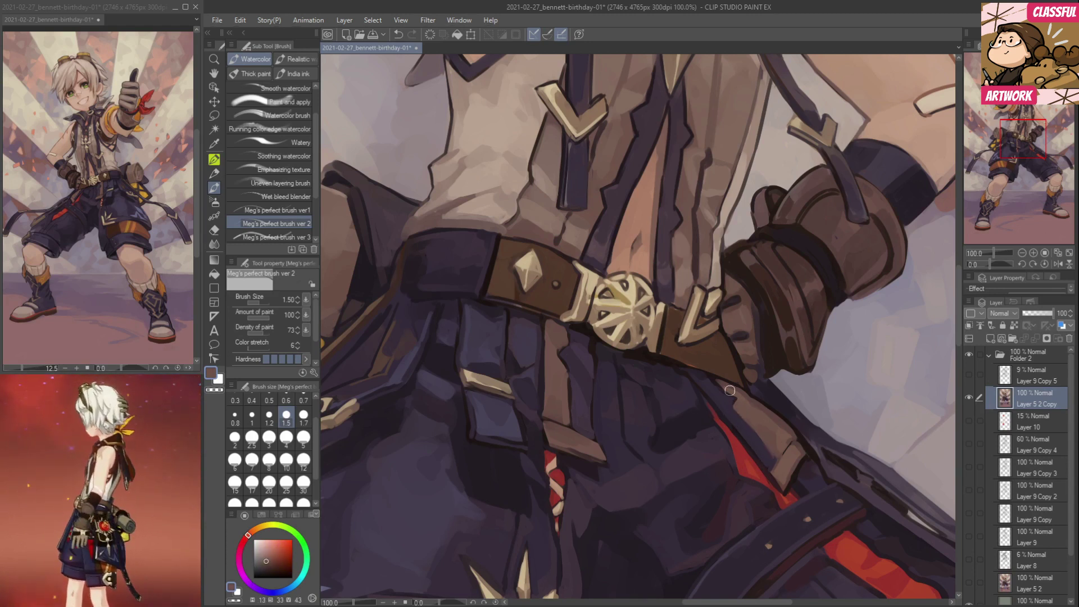
# Touch up the diagonal brown strap and the shorts folds between the buckle and red panel with sampled colours.
pyautogui.moveTo(730, 391); pyautogui.dragTo(617, 354)
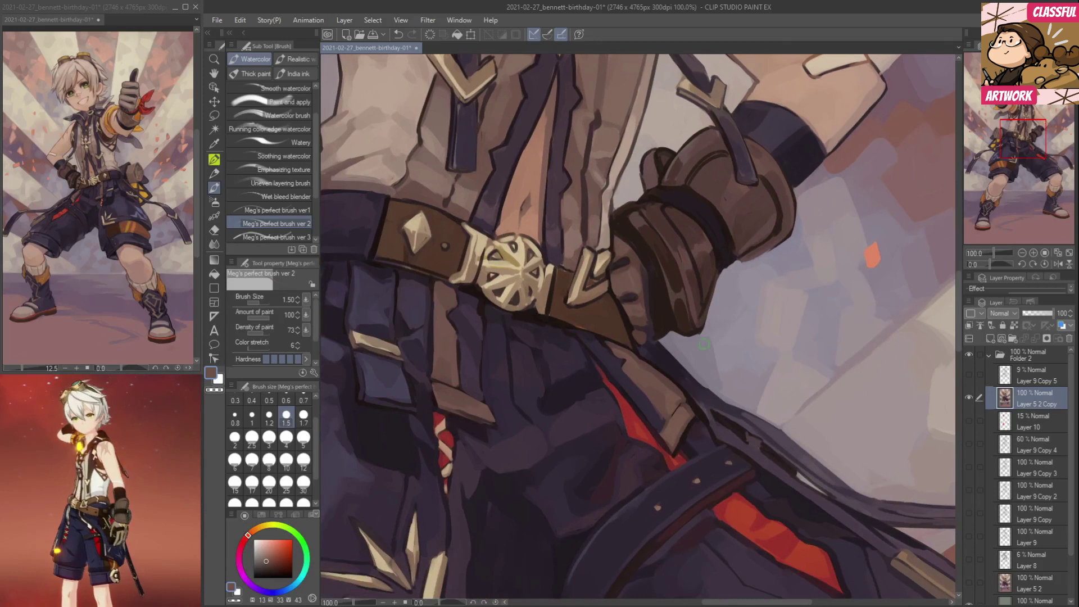
pyautogui.keyDown('alt'); pyautogui.click(658, 416); pyautogui.keyUp('alt')
pyautogui.moveTo(607, 402)
pyautogui.mouseDown()
pyautogui.moveTo(562, 385)
pyautogui.moveTo(549, 397)
pyautogui.mouseUp()
pyautogui.keyDown('alt'); pyautogui.click(583, 365); pyautogui.keyUp('alt')
pyautogui.keyDown('alt'); pyautogui.click(577, 383); pyautogui.keyUp('alt')
pyautogui.keyDown('alt'); pyautogui.click(541, 367); pyautogui.keyUp('alt')
pyautogui.keyDown('alt'); pyautogui.click(540, 367); pyautogui.keyUp('alt')
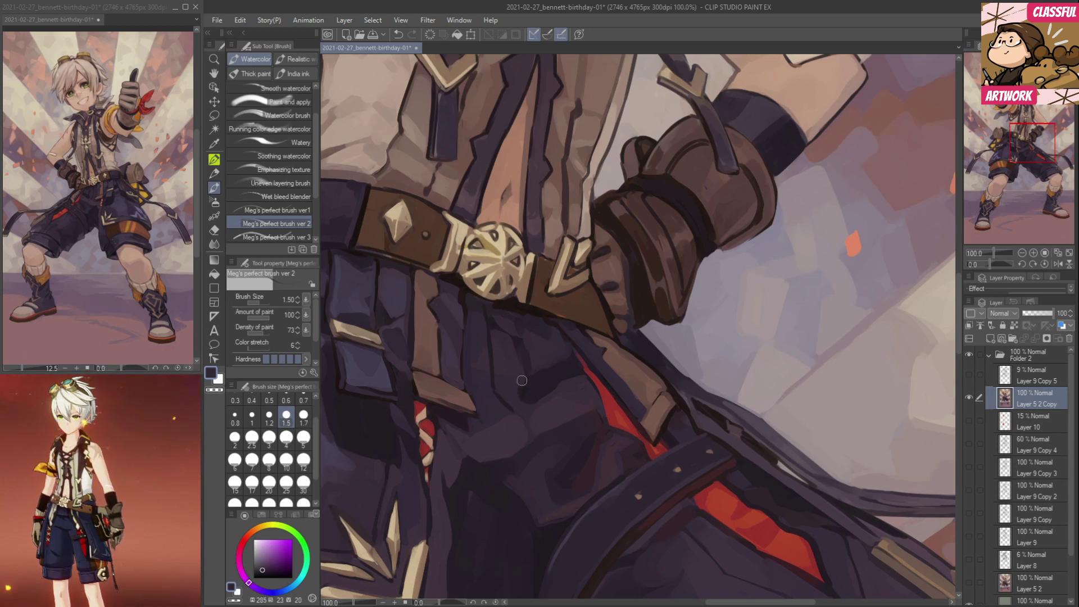
# Clean the front outline of the boot at the character's straighter leg, around the instep, with sampled purple and background tones.
pyautogui.moveTo(632, 450); pyautogui.dragTo(695, 406)
pyautogui.scroll(-6, 689, 362)
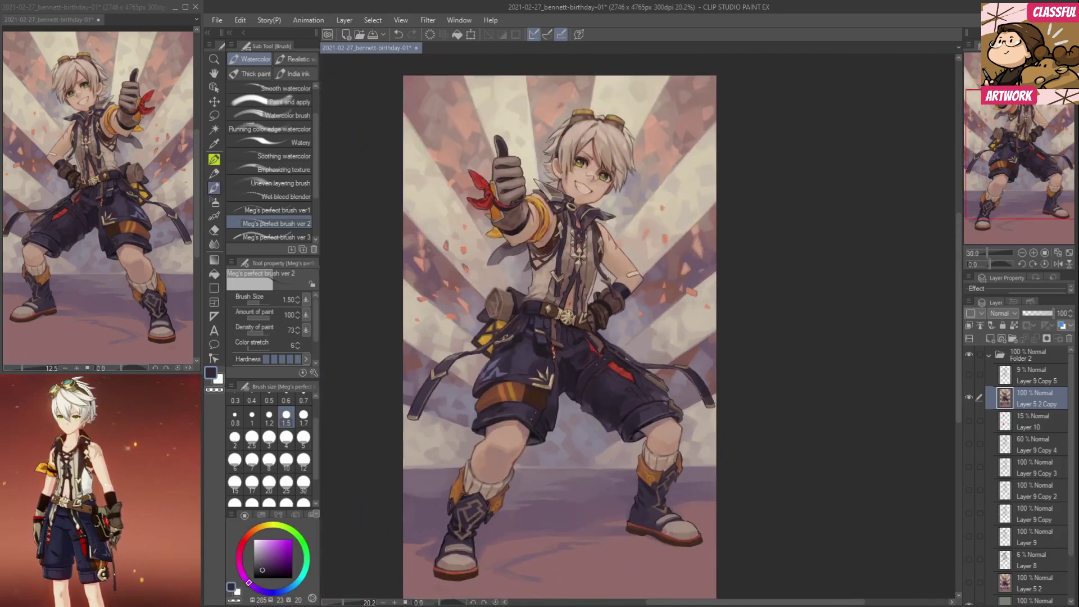
pyautogui.scroll(-1, 596, 429)
pyautogui.moveTo(787, 416); pyautogui.dragTo(787, 388)
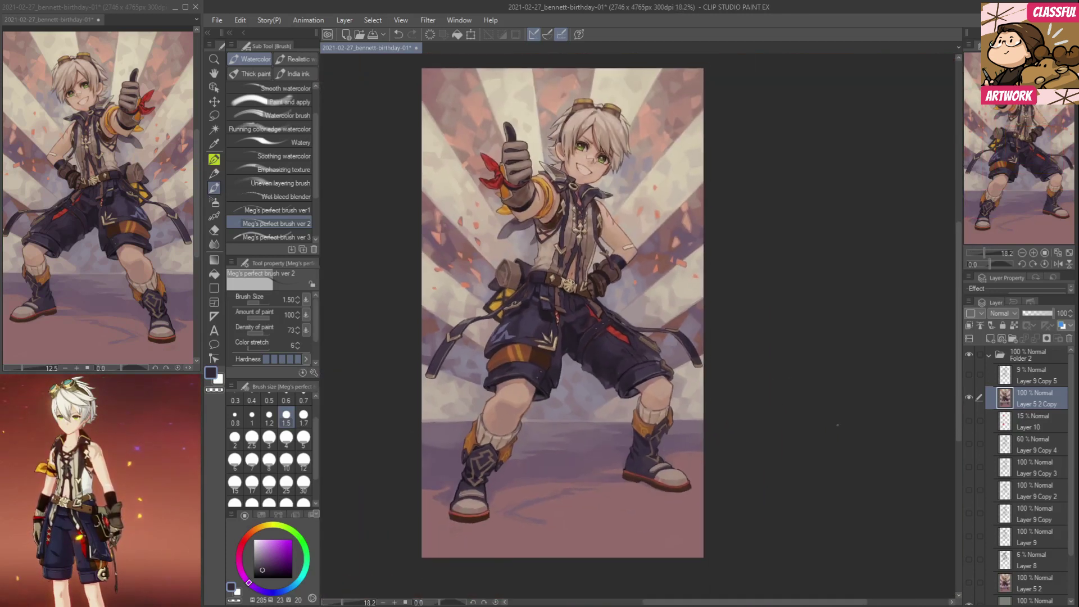
pyautogui.scroll(6, 652, 365)
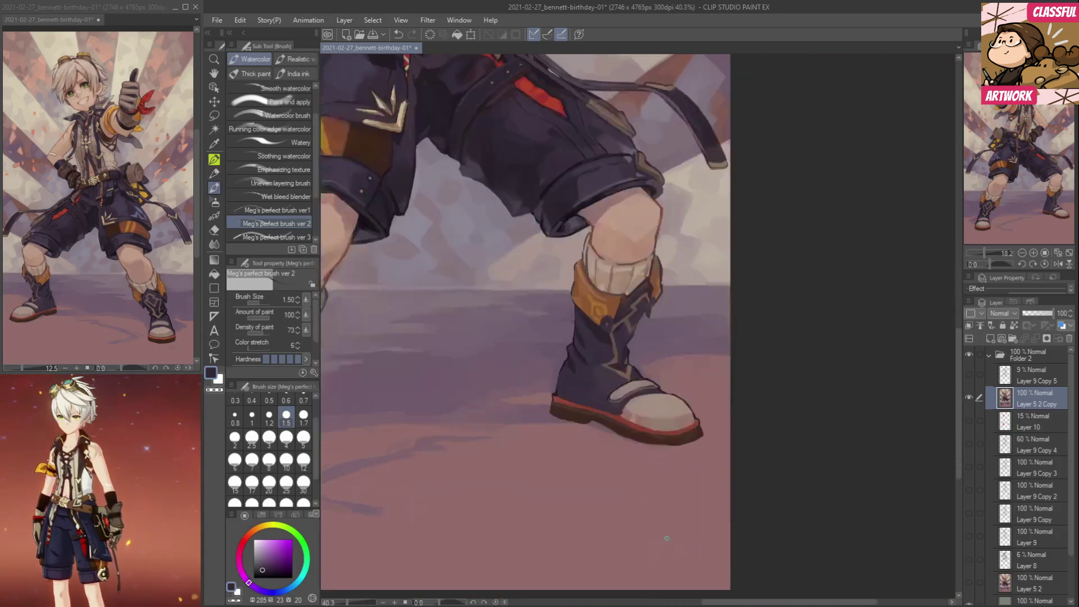
pyautogui.scroll(1, 652, 366)
pyautogui.keyDown('alt'); pyautogui.click(628, 369); pyautogui.keyUp('alt')
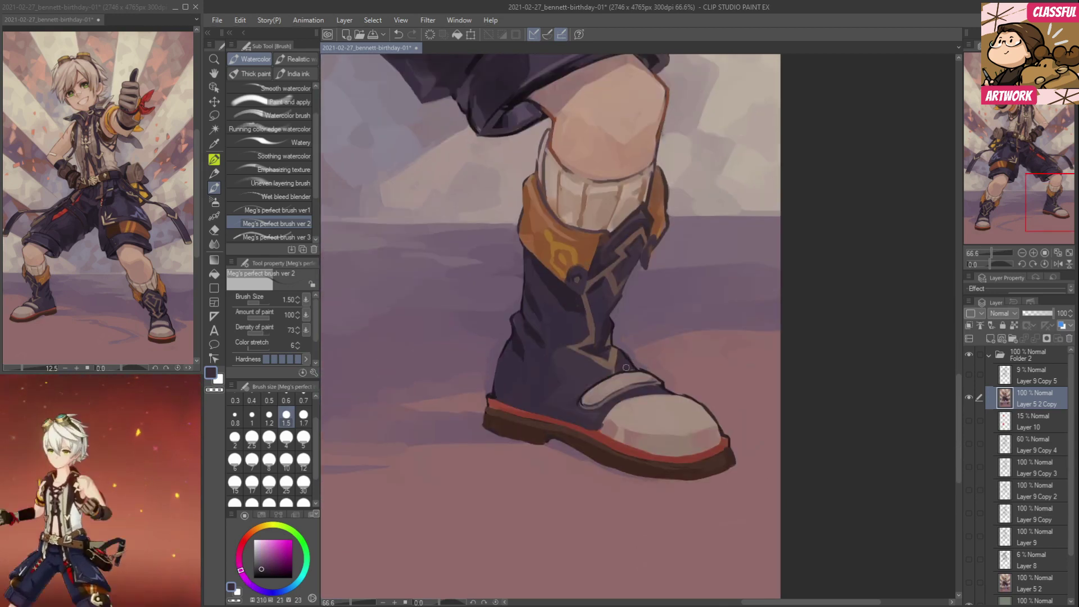
pyautogui.keyDown('alt'); pyautogui.click(629, 355); pyautogui.keyUp('alt')
pyautogui.keyDown('alt'); pyautogui.click(645, 370); pyautogui.keyUp('alt')
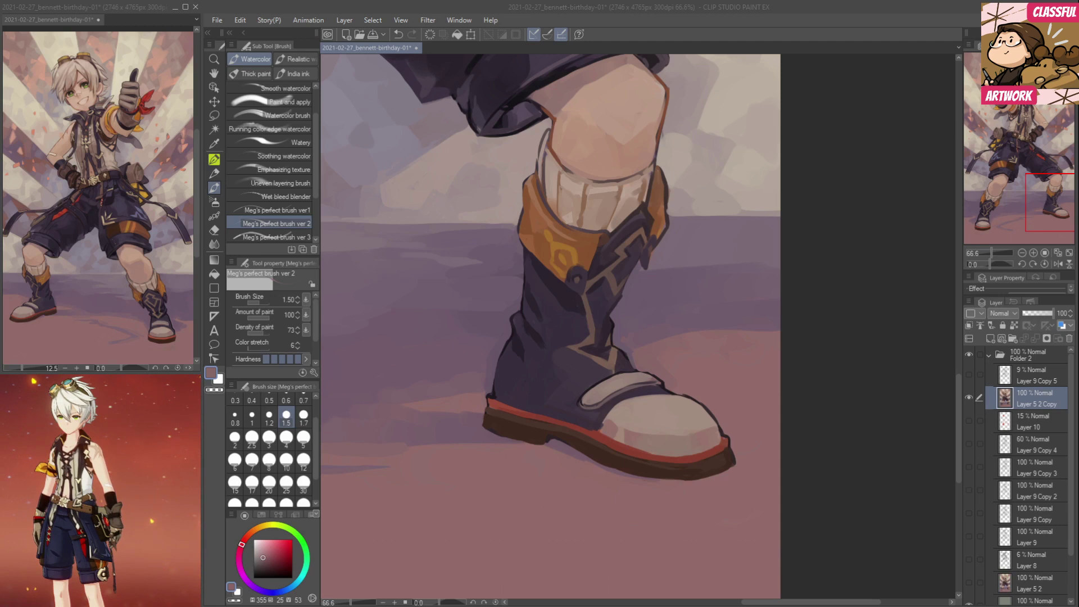
pyautogui.click(581, 355)
pyautogui.keyDown('alt'); pyautogui.click(545, 336); pyautogui.keyUp('alt')
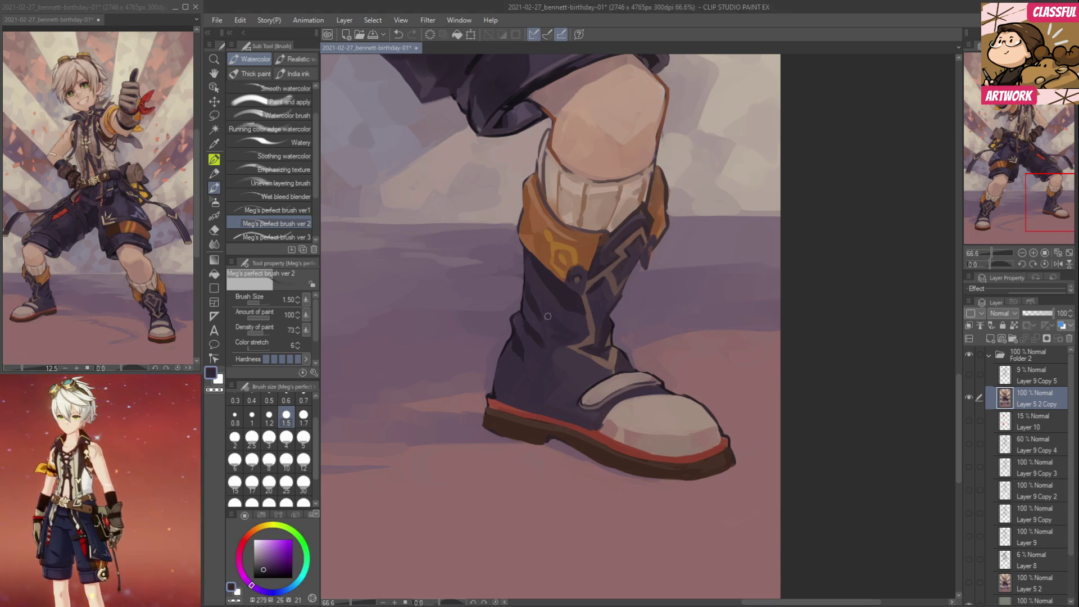
# Redefine the lower point of the boot's zigzag trim with Meg's perfect brush ver 3, using sampled dark purple and brown.
pyautogui.click(260, 237)
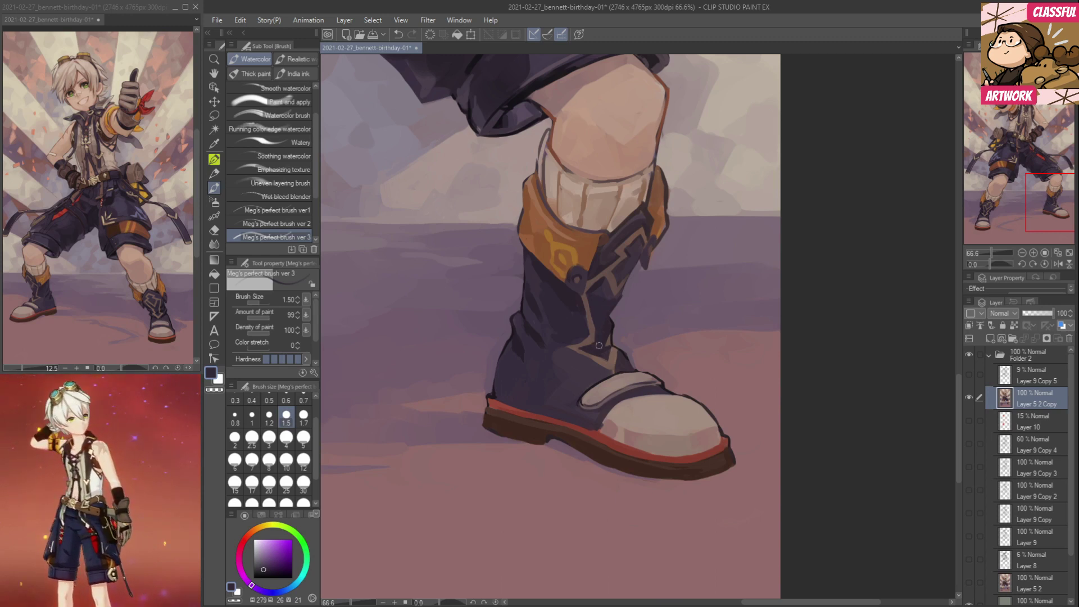
pyautogui.moveTo(587, 361); pyautogui.dragTo(616, 368)
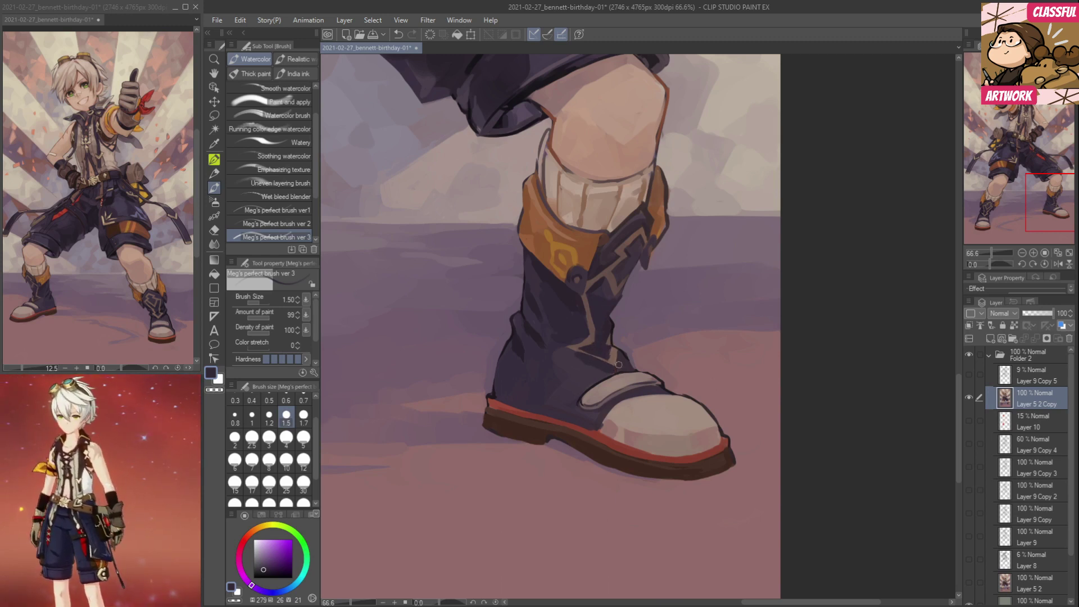
pyautogui.keyDown('alt'); pyautogui.click(585, 341); pyautogui.keyUp('alt')
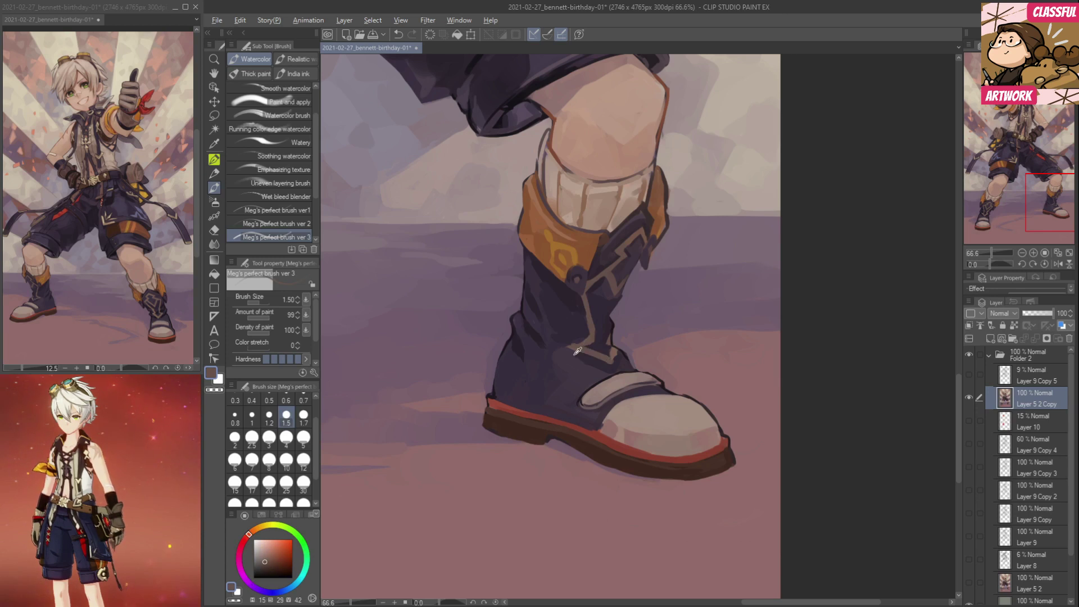
pyautogui.keyDown('alt'); pyautogui.click(577, 352); pyautogui.keyUp('alt')
pyautogui.moveTo(558, 336)
pyautogui.mouseDown()
pyautogui.moveTo(616, 385)
pyautogui.moveTo(657, 376)
pyautogui.moveTo(612, 387)
pyautogui.mouseUp()
# Shade the pale strap across the boot's instep with sampled mauve tones.
pyautogui.keyDown('alt'); pyautogui.click(615, 380); pyautogui.keyUp('alt')
pyautogui.keyDown('alt'); pyautogui.click(653, 378); pyautogui.keyUp('alt')
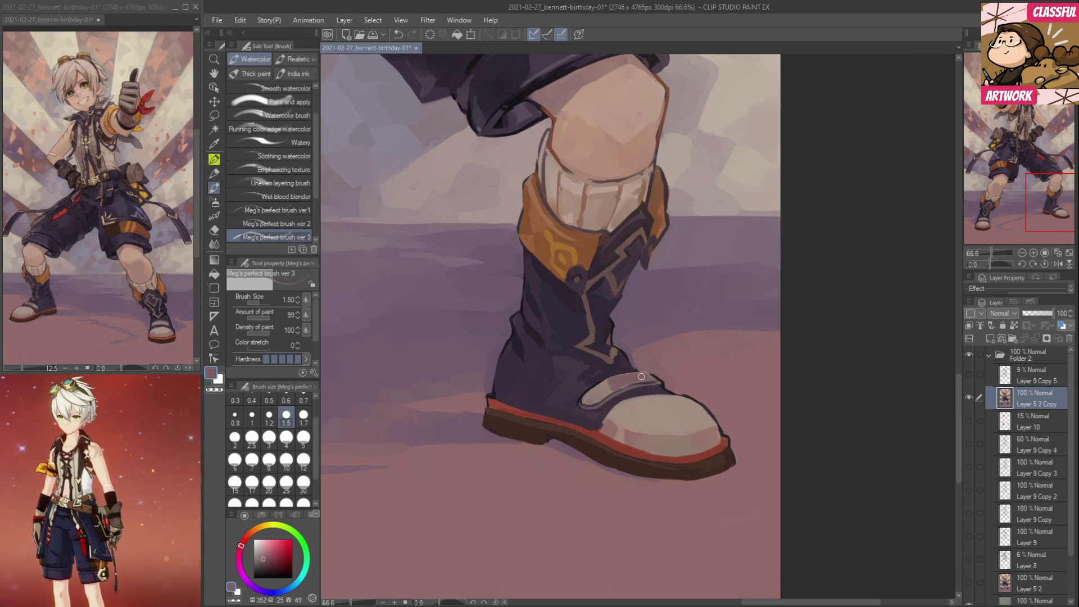
pyautogui.keyDown('alt'); pyautogui.click(645, 369); pyautogui.keyUp('alt')
pyautogui.keyDown('alt'); pyautogui.click(621, 382); pyautogui.keyUp('alt')
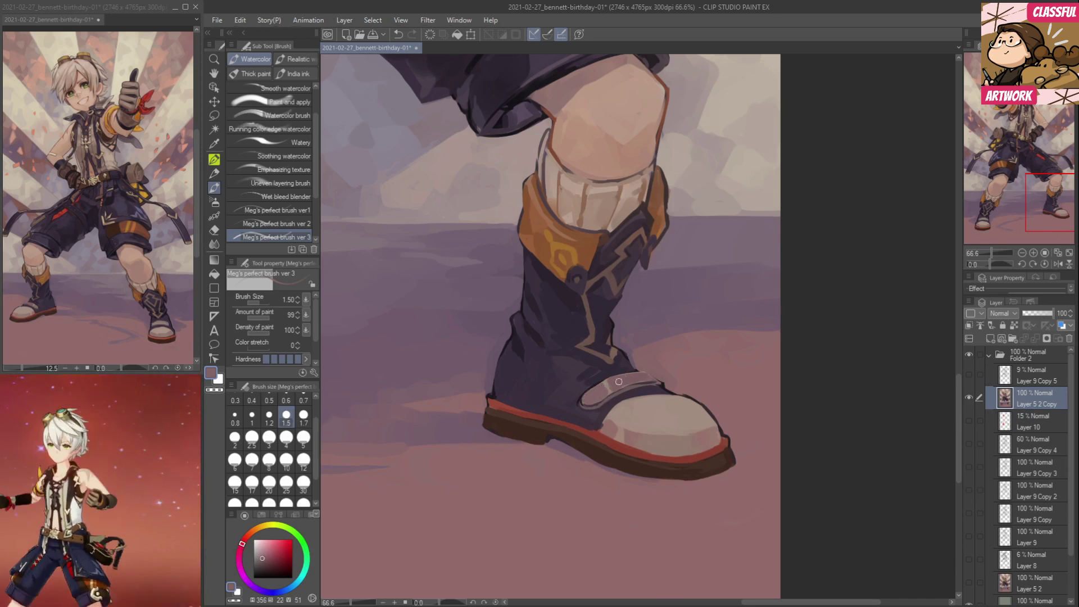
pyautogui.keyDown('alt'); pyautogui.click(602, 384); pyautogui.keyUp('alt')
pyautogui.keyDown('alt'); pyautogui.click(613, 387); pyautogui.keyUp('alt')
pyautogui.keyDown('alt'); pyautogui.click(600, 380); pyautogui.keyUp('alt')
# Repaint the folds on the upper shaft of the straighter leg's boot, below the gold cuff, with sampled dark purples.
pyautogui.moveTo(569, 384)
pyautogui.mouseDown()
pyautogui.moveTo(584, 371)
pyautogui.moveTo(572, 368)
pyautogui.mouseUp()
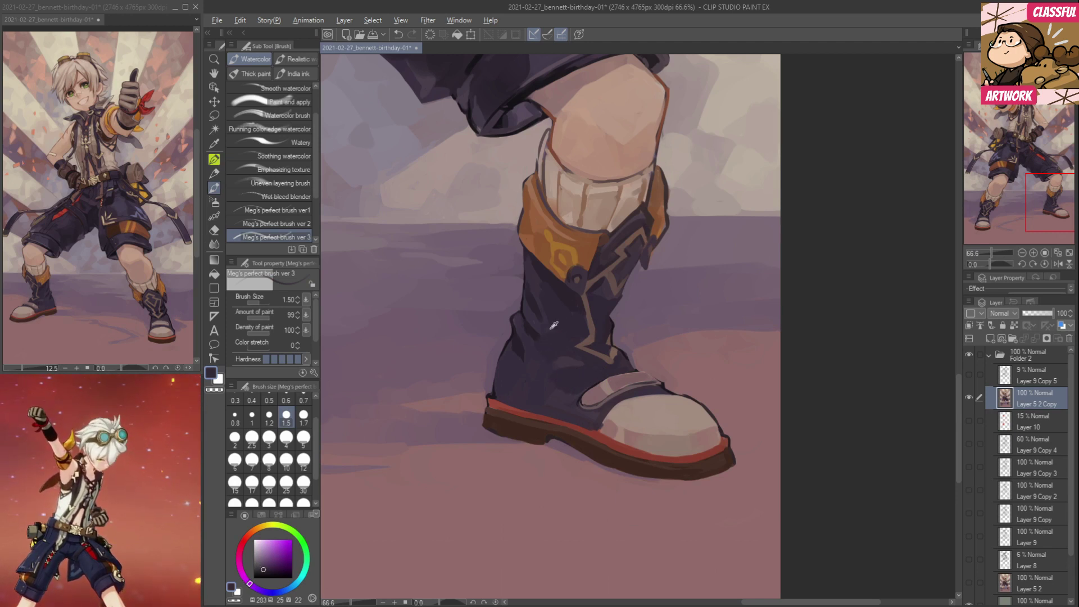
pyautogui.keyDown('alt'); pyautogui.click(569, 329); pyautogui.keyUp('alt')
pyautogui.keyDown('alt'); pyautogui.click(540, 332); pyautogui.keyUp('alt')
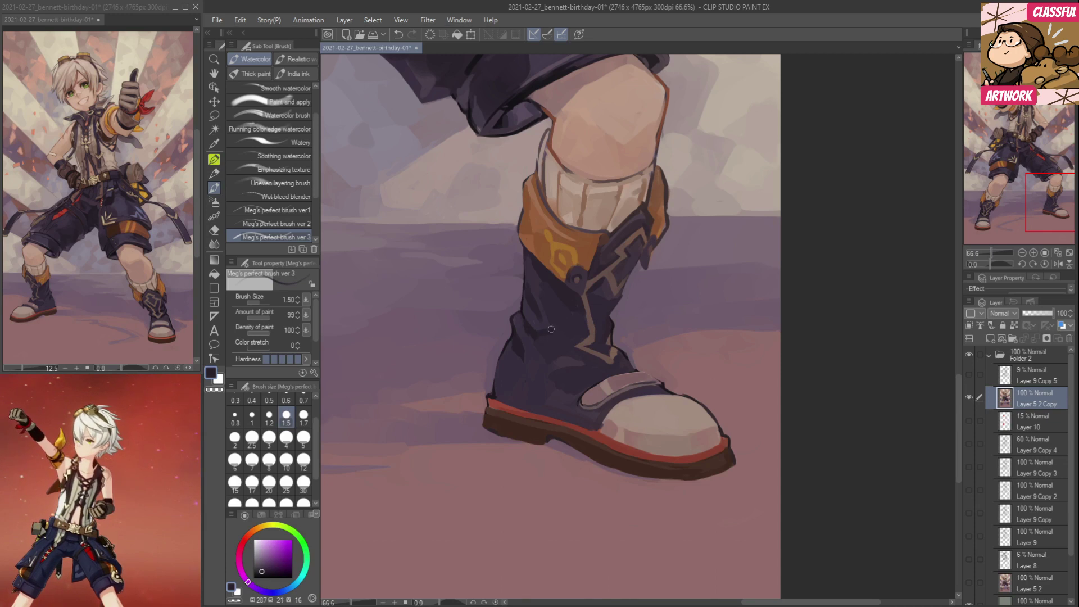
pyautogui.keyDown('alt'); pyautogui.click(541, 289); pyautogui.keyUp('alt')
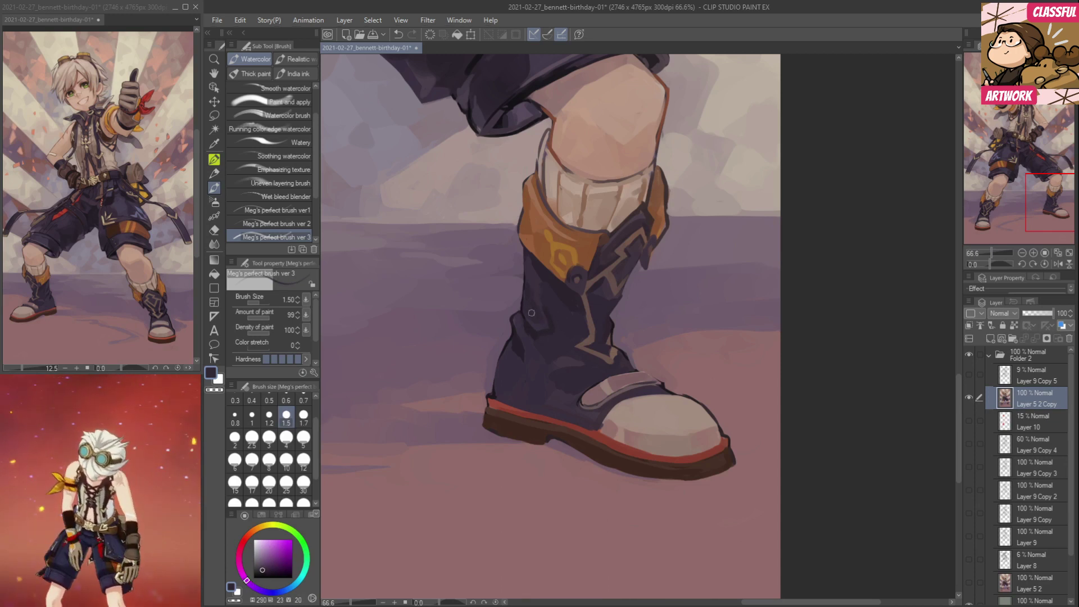
pyautogui.keyDown('alt'); pyautogui.click(535, 289); pyautogui.keyUp('alt')
pyautogui.keyDown('alt'); pyautogui.click(543, 323); pyautogui.keyUp('alt')
pyautogui.keyDown('alt'); pyautogui.click(528, 327); pyautogui.keyUp('alt')
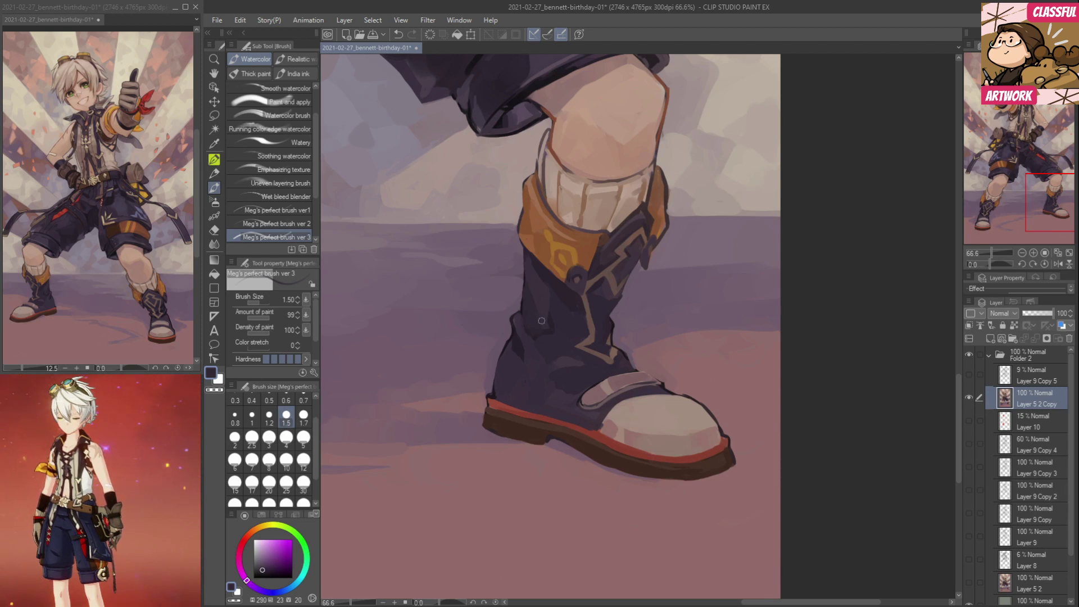
# Smooth the creases at the back of the boot shaft, above the ankle, with sampled purple tones.
pyautogui.keyDown('alt'); pyautogui.click(534, 330); pyautogui.keyUp('alt')
pyautogui.keyDown('alt'); pyautogui.click(535, 322); pyautogui.keyUp('alt')
pyautogui.keyDown('alt'); pyautogui.click(532, 334); pyautogui.keyUp('alt')
pyautogui.keyDown('alt'); pyautogui.click(525, 337); pyautogui.keyUp('alt')
pyautogui.keyDown('alt'); pyautogui.click(545, 348); pyautogui.keyUp('alt')
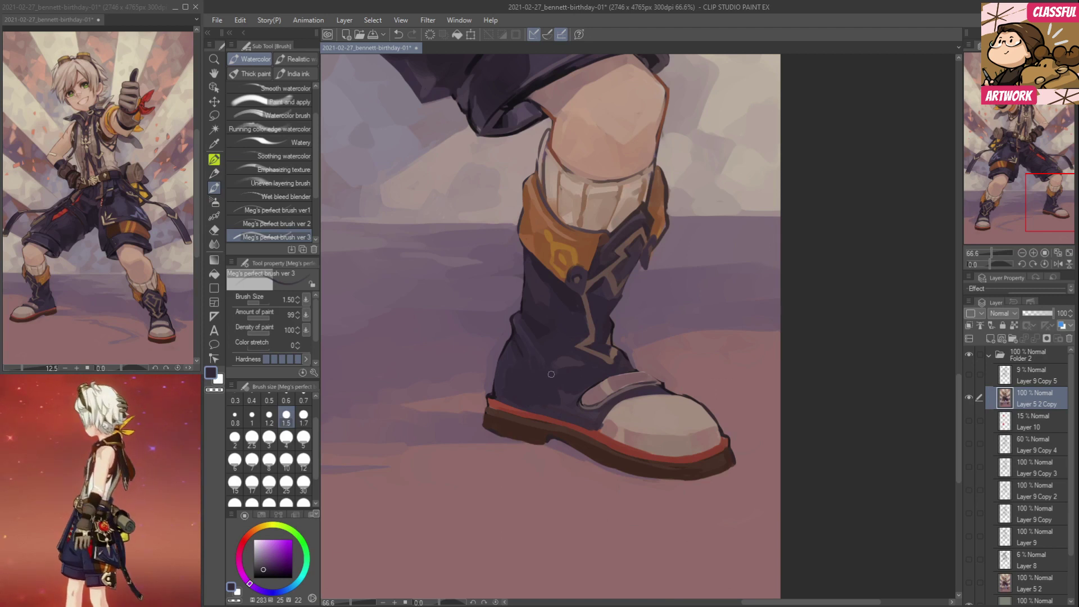
# Blend the shading around the boot's ankle and heel, beside the instep strap, with sampled purples.
pyautogui.keyDown('alt'); pyautogui.click(579, 398); pyautogui.keyUp('alt')
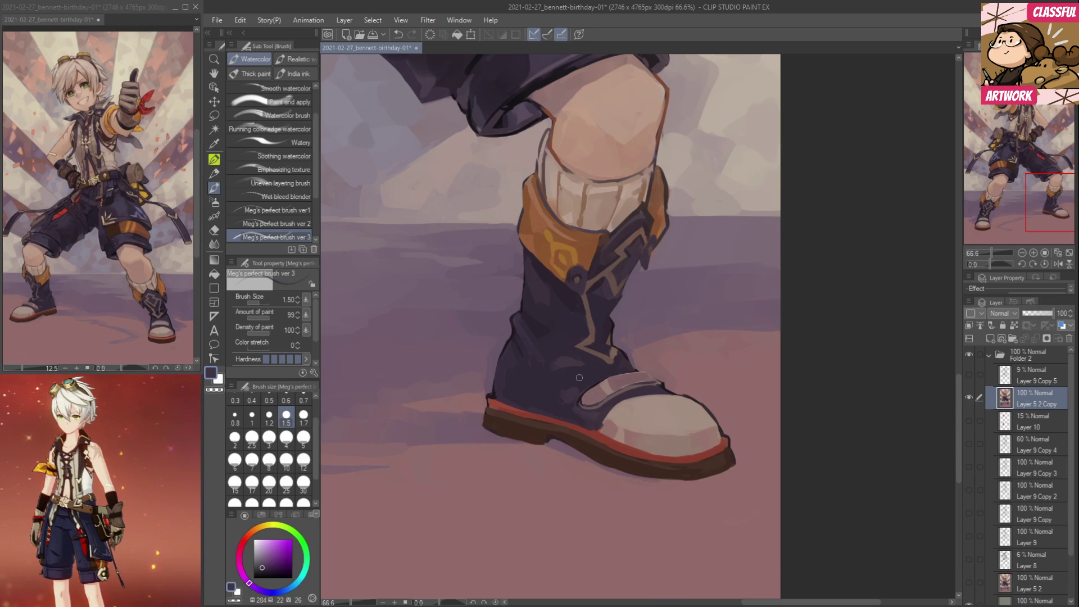
pyautogui.keyDown('alt'); pyautogui.click(565, 376); pyautogui.keyUp('alt')
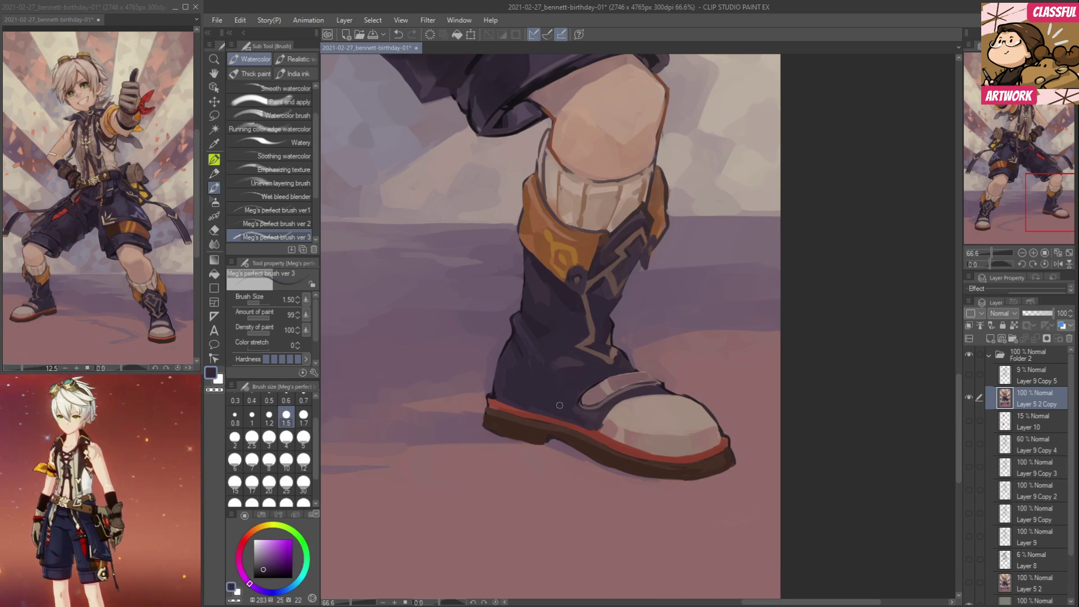
pyautogui.keyDown('alt'); pyautogui.click(516, 361); pyautogui.keyUp('alt')
pyautogui.keyDown('alt'); pyautogui.click(545, 361); pyautogui.keyUp('alt')
# Darken the boot's instep and front shaft outlines with Meg's perfect brush ver 2 in a sampled near-black purple.
pyautogui.click(277, 224)
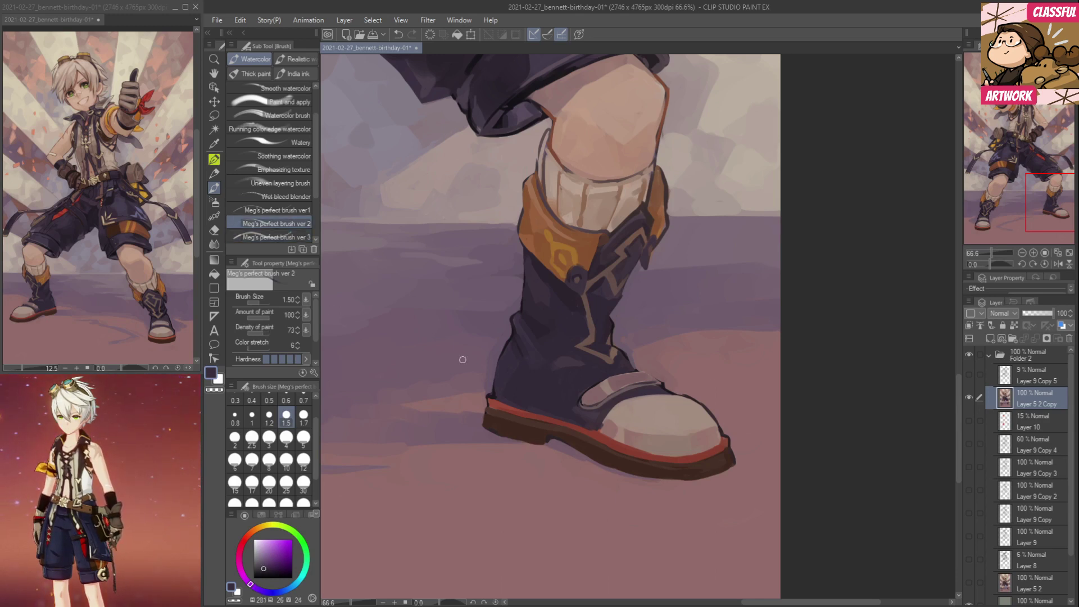
pyautogui.keyDown('alt'); pyautogui.click(534, 87); pyautogui.keyUp('alt')
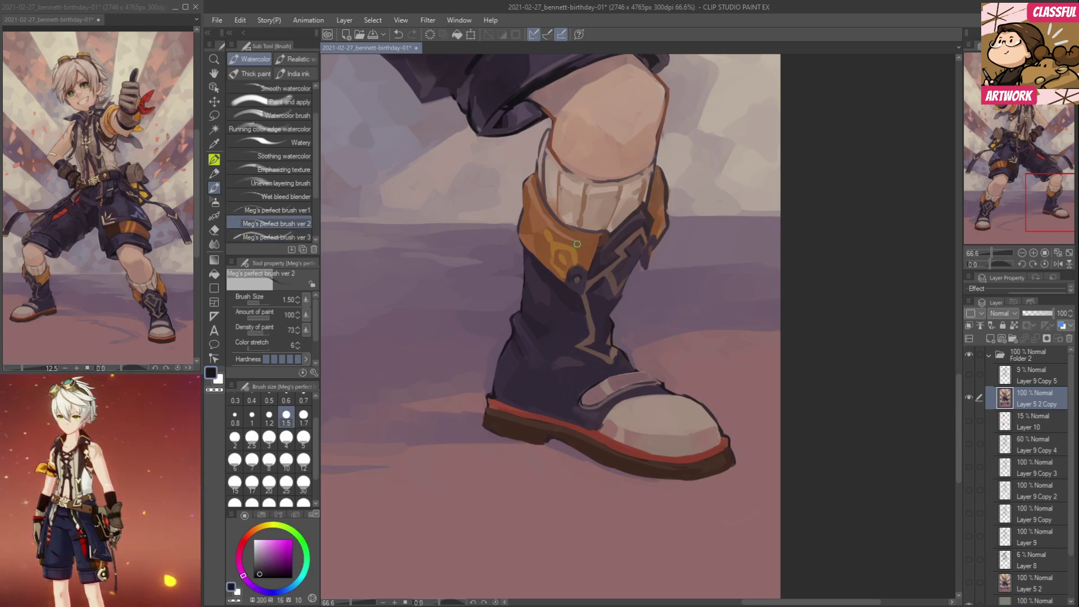
pyautogui.moveTo(638, 371); pyautogui.dragTo(667, 386)
pyautogui.moveTo(610, 316); pyautogui.dragTo(652, 254)
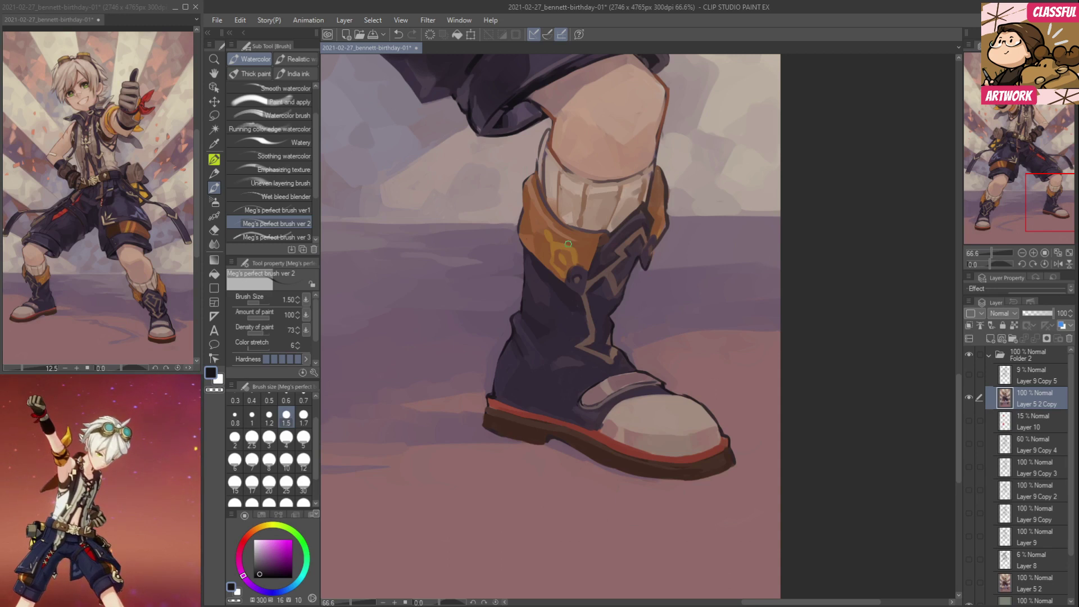
# Darken the outlines of the gold cuff, the sock's sides and the pointed flap at the boot's front with near-black purple.
pyautogui.moveTo(520, 226); pyautogui.dragTo(524, 248)
pyautogui.moveTo(524, 185)
pyautogui.mouseDown()
pyautogui.moveTo(541, 171)
pyautogui.moveTo(530, 176)
pyautogui.moveTo(541, 138)
pyautogui.mouseUp()
pyautogui.moveTo(657, 133); pyautogui.dragTo(662, 176)
pyautogui.moveTo(668, 224); pyautogui.dragTo(651, 260)
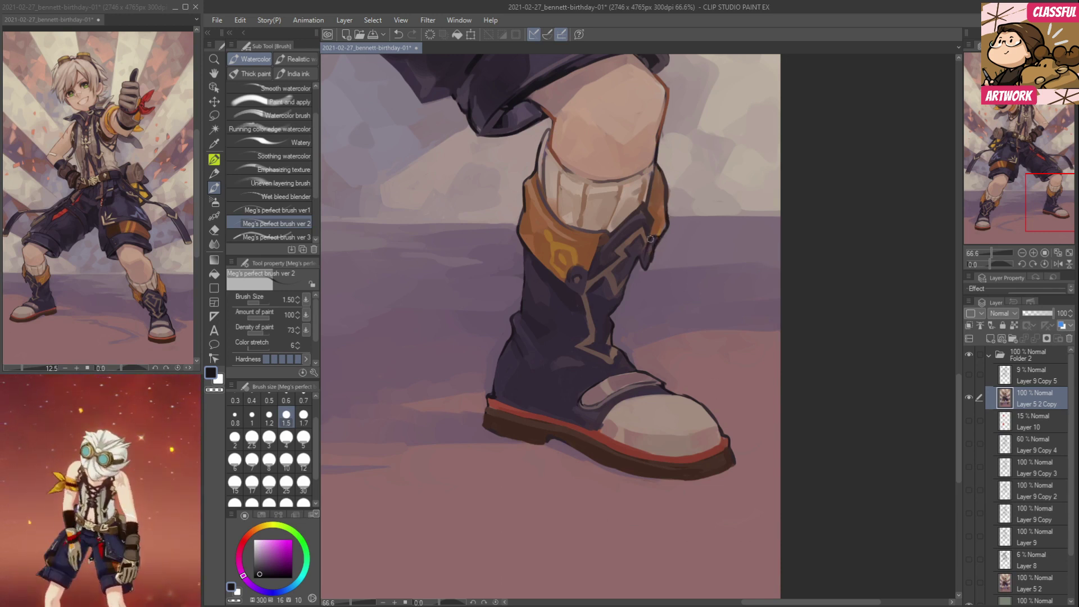
pyautogui.moveTo(659, 215); pyautogui.dragTo(645, 266)
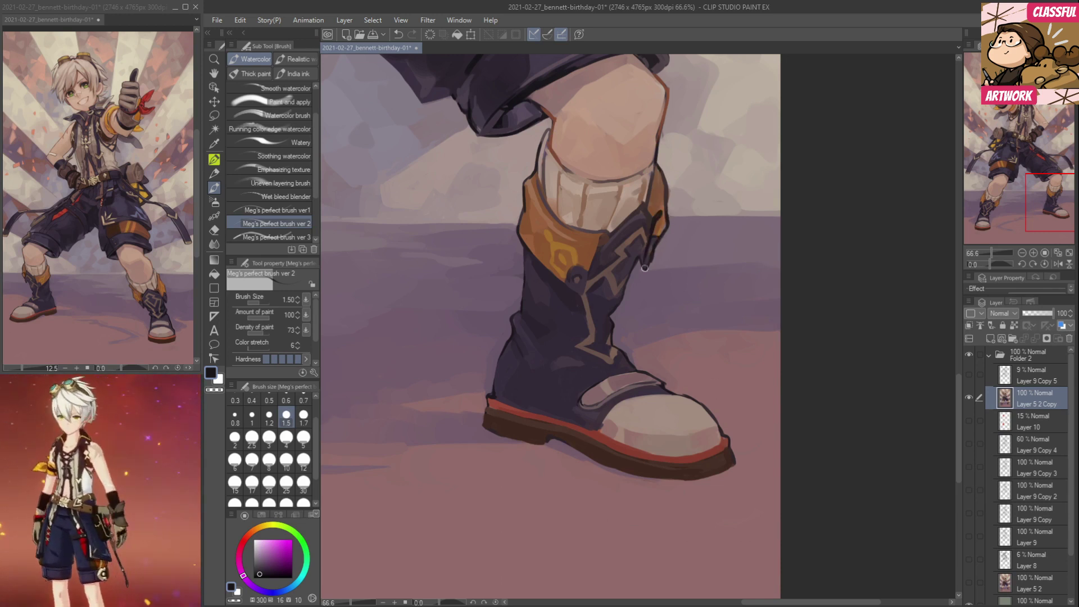
# Refine the outer edge of the cuff's front gold flap with sampled brown and dark outline tones.
pyautogui.keyDown('alt'); pyautogui.click(668, 212); pyautogui.keyUp('alt')
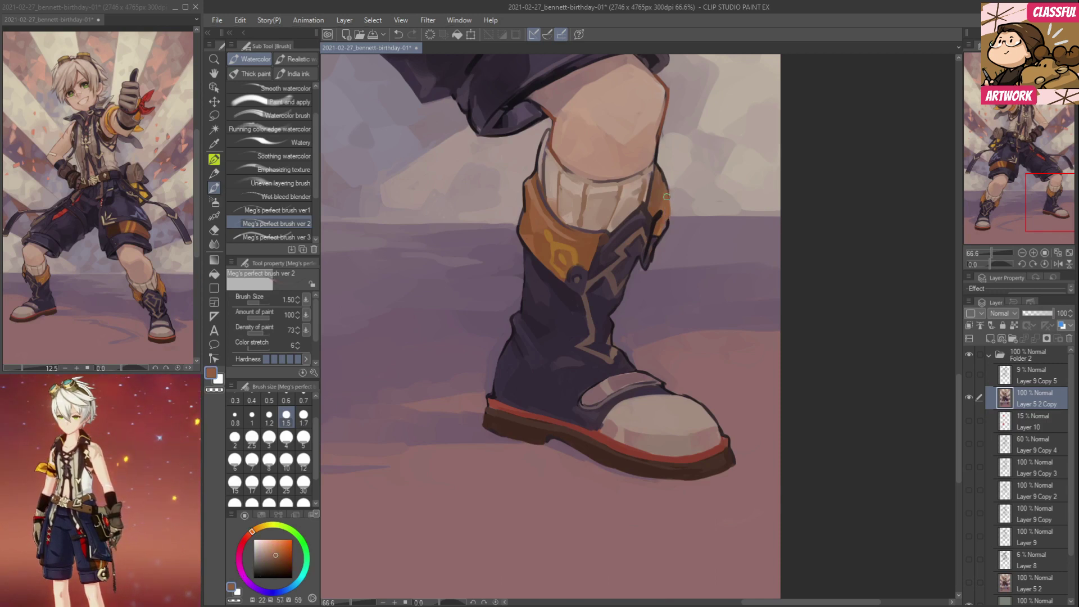
pyautogui.keyDown('alt'); pyautogui.click(670, 178); pyautogui.keyUp('alt')
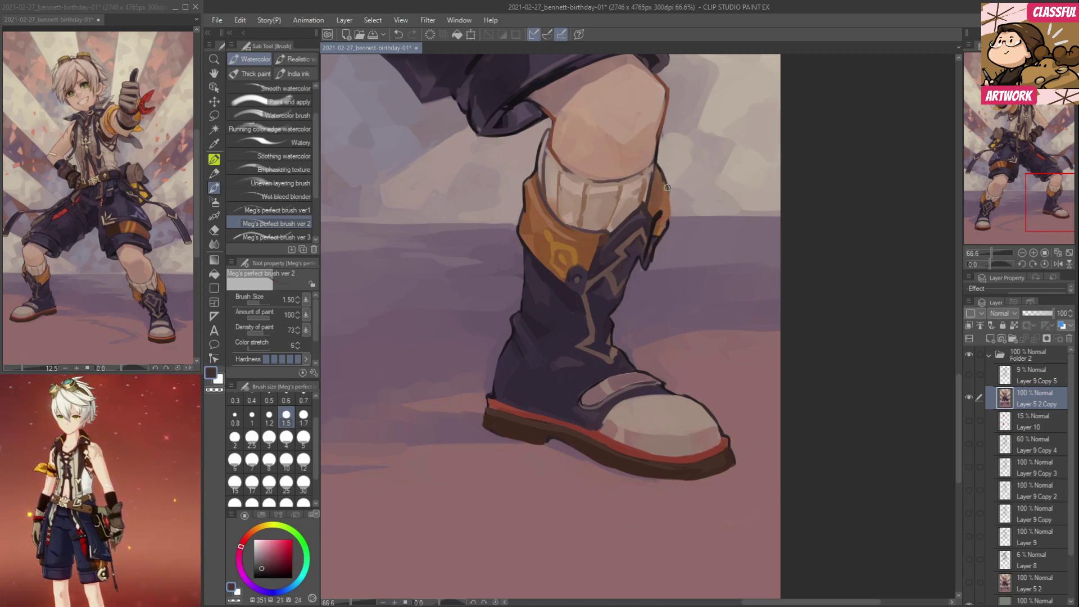
pyautogui.keyDown('alt'); pyautogui.click(672, 217); pyautogui.keyUp('alt')
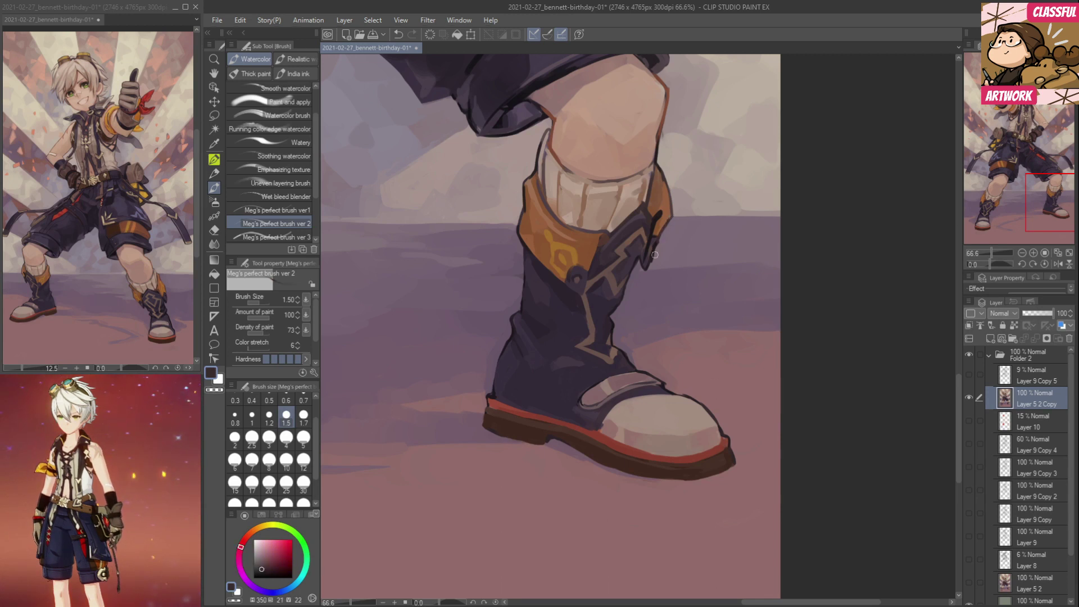
pyautogui.keyDown('alt'); pyautogui.click(658, 219); pyautogui.keyUp('alt')
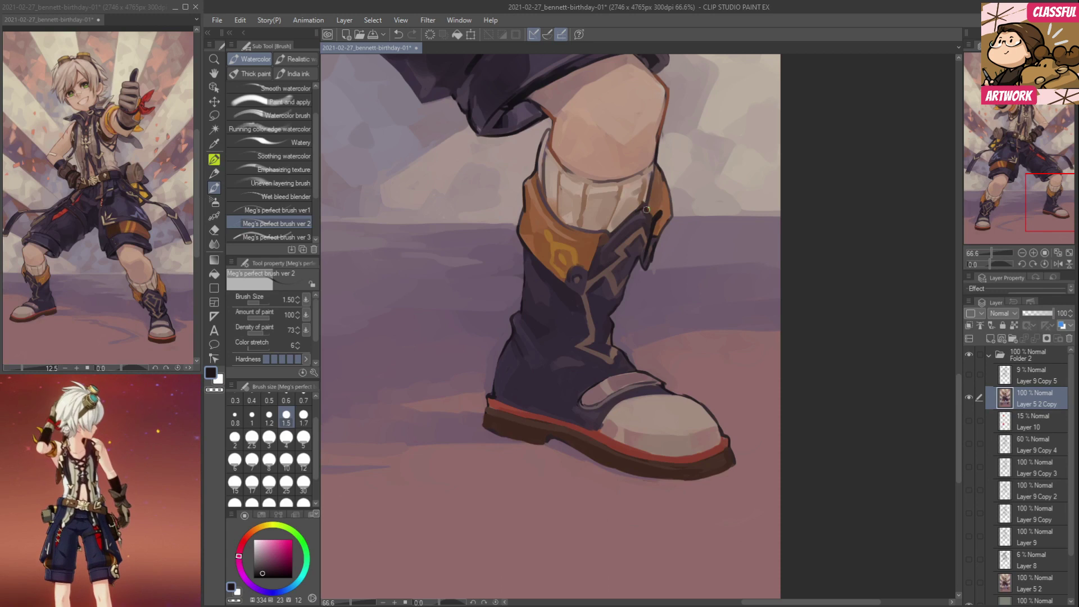
# Deepen the shadow between the sock and the front gold flap with sampled dark browns and purples.
pyautogui.moveTo(653, 187)
pyautogui.mouseDown()
pyautogui.moveTo(651, 210)
pyautogui.moveTo(648, 201)
pyautogui.mouseUp()
pyautogui.keyDown('alt'); pyautogui.click(651, 200); pyautogui.keyUp('alt')
pyautogui.keyDown('alt'); pyautogui.click(663, 215); pyautogui.keyUp('alt')
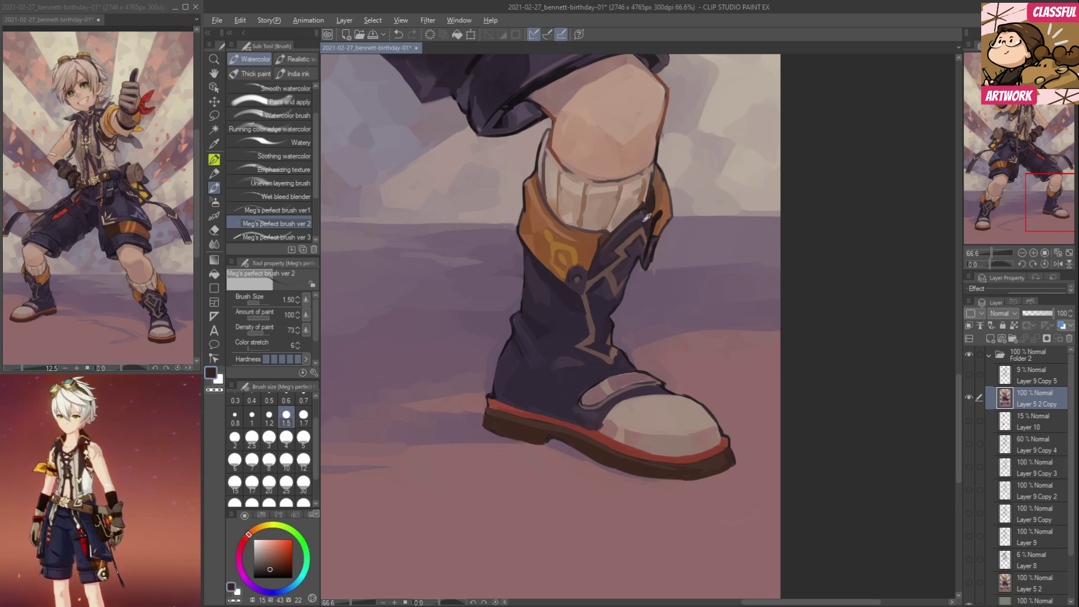
pyautogui.keyDown('alt'); pyautogui.click(612, 270); pyautogui.keyUp('alt')
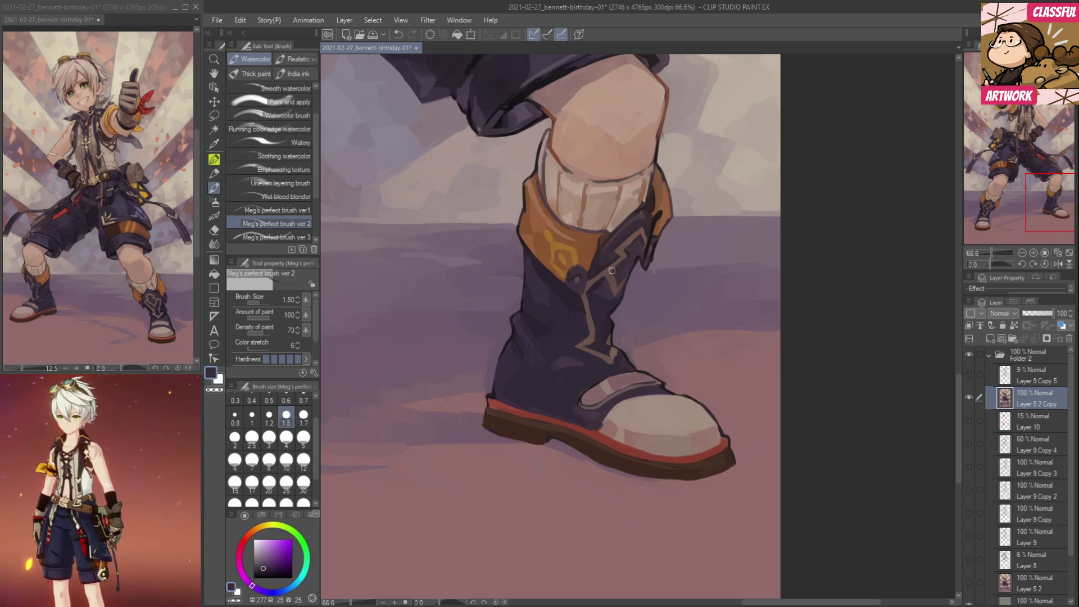
pyautogui.keyDown('alt'); pyautogui.click(645, 210); pyautogui.keyUp('alt')
pyautogui.keyDown('alt'); pyautogui.click(662, 210); pyautogui.keyUp('alt')
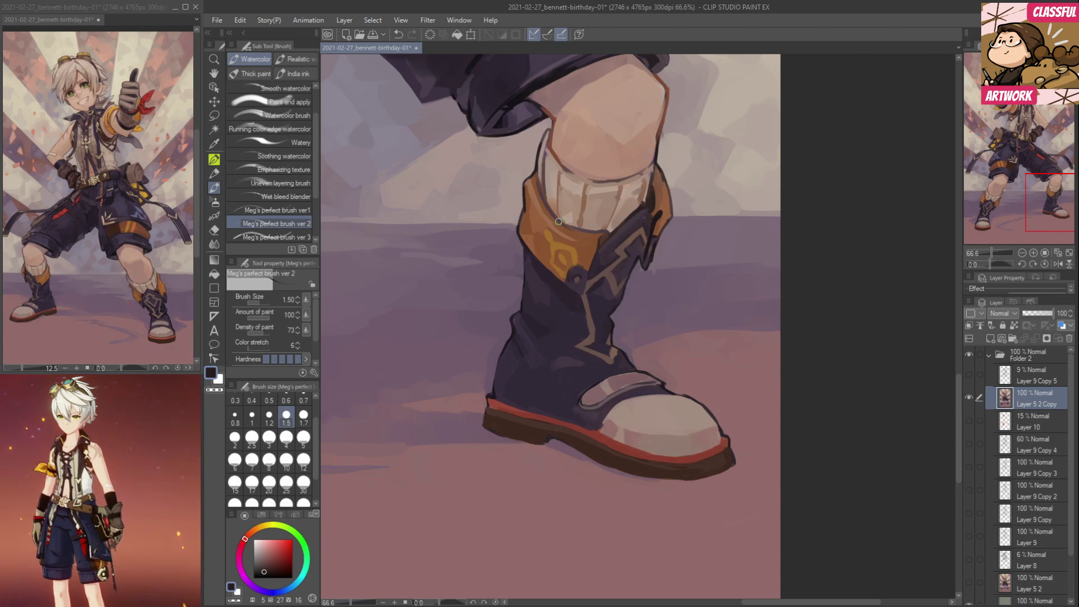
# Touch up the gold cuff's edge with sampled brown and darken the boot's back outline down to the heel.
pyautogui.keyDown('alt'); pyautogui.click(579, 233); pyautogui.keyUp('alt')
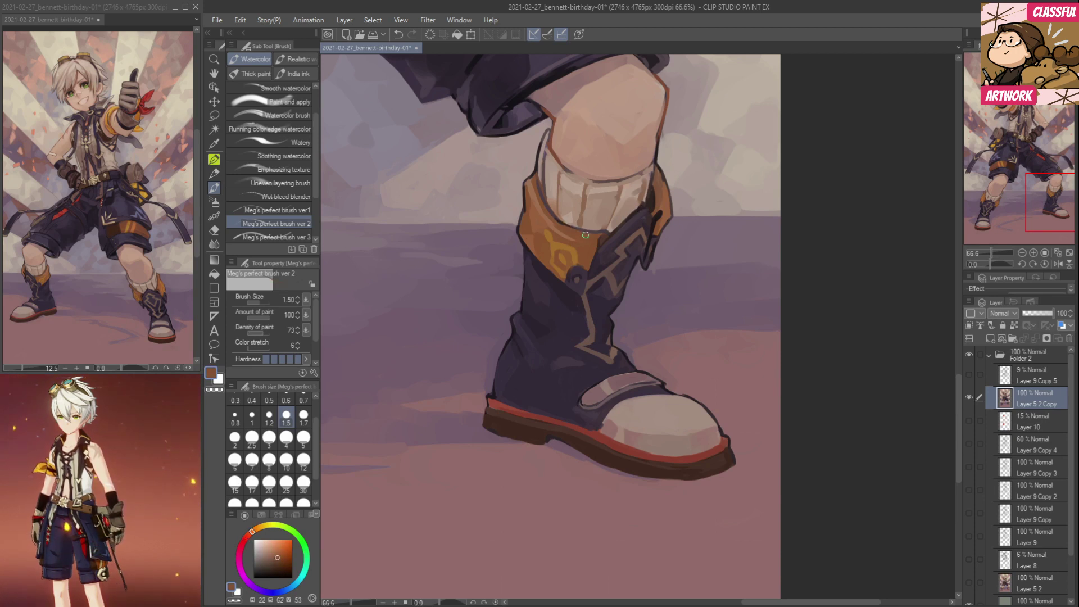
pyautogui.keyDown('alt'); pyautogui.click(530, 254); pyautogui.keyUp('alt')
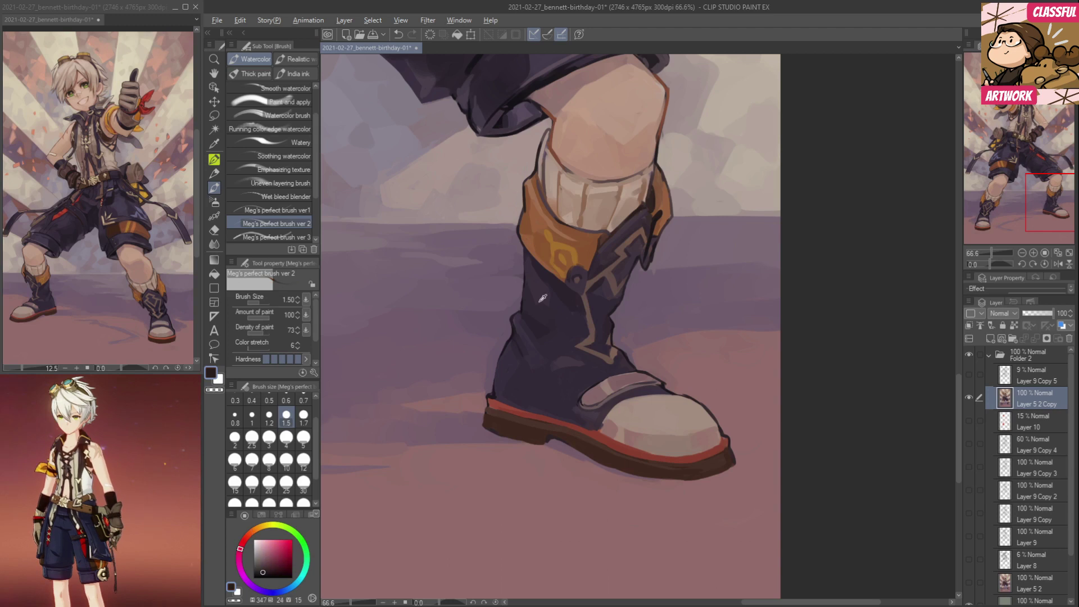
pyautogui.keyDown('alt'); pyautogui.click(525, 253); pyautogui.keyUp('alt')
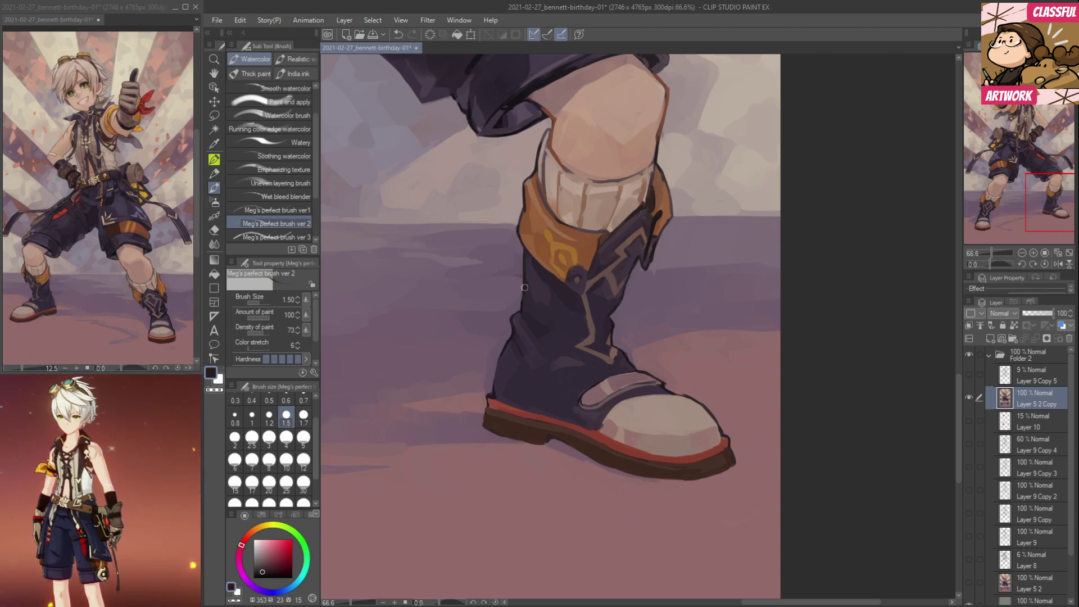
pyautogui.keyDown('alt'); pyautogui.click(504, 353); pyautogui.keyUp('alt')
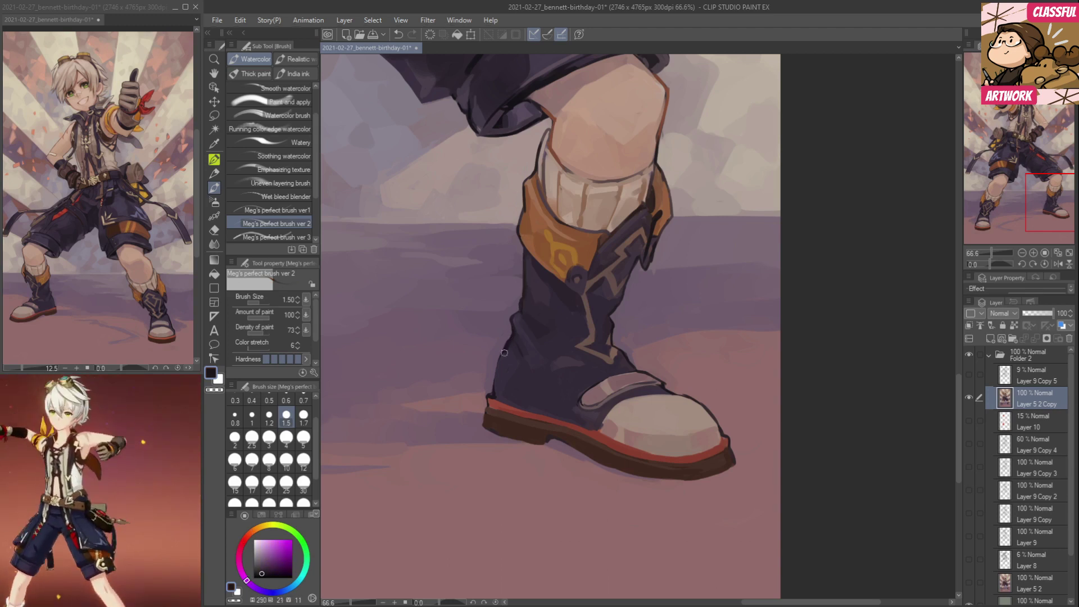
pyautogui.moveTo(512, 337); pyautogui.dragTo(493, 401)
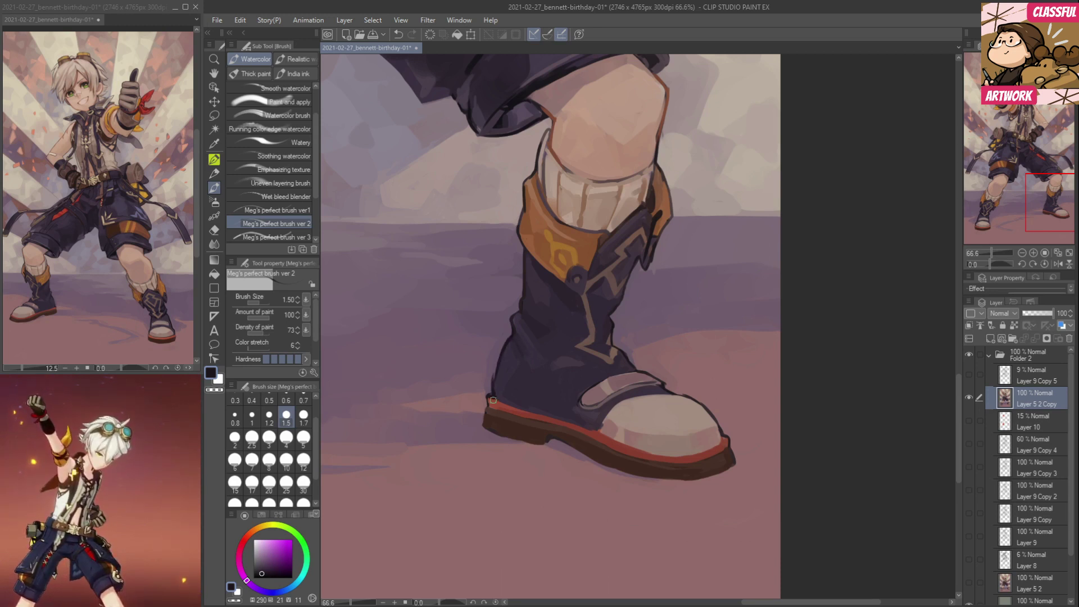
pyautogui.keyDown('alt'); pyautogui.click(453, 342); pyautogui.keyUp('alt')
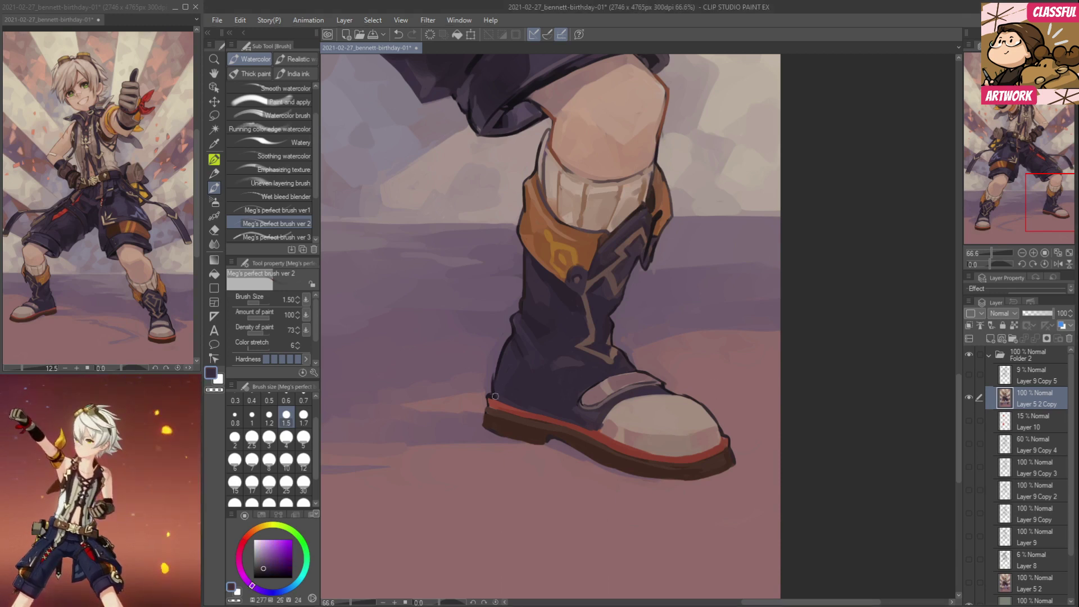
pyautogui.keyDown('alt'); pyautogui.click(494, 370); pyautogui.keyUp('alt')
# Outline the boot's brown sole and paint dark tread notches along its underside with sampled dark tones.
pyautogui.moveTo(494, 369)
pyautogui.mouseDown()
pyautogui.moveTo(486, 426)
pyautogui.moveTo(503, 436)
pyautogui.moveTo(486, 428)
pyautogui.moveTo(551, 449)
pyautogui.moveTo(497, 428)
pyautogui.moveTo(530, 442)
pyautogui.mouseUp()
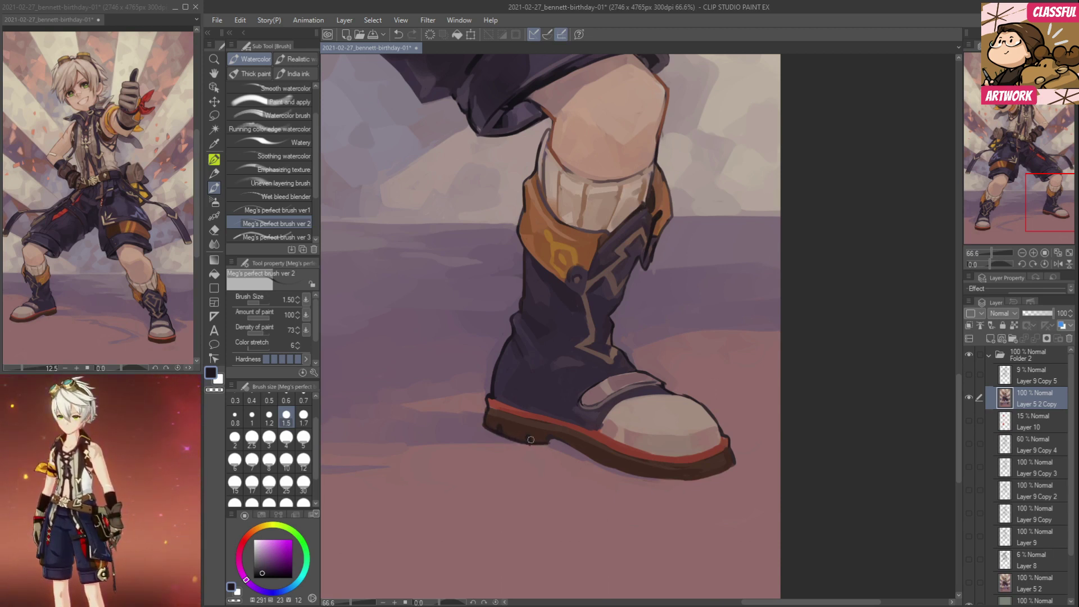
pyautogui.keyDown('alt'); pyautogui.click(526, 445); pyautogui.keyUp('alt')
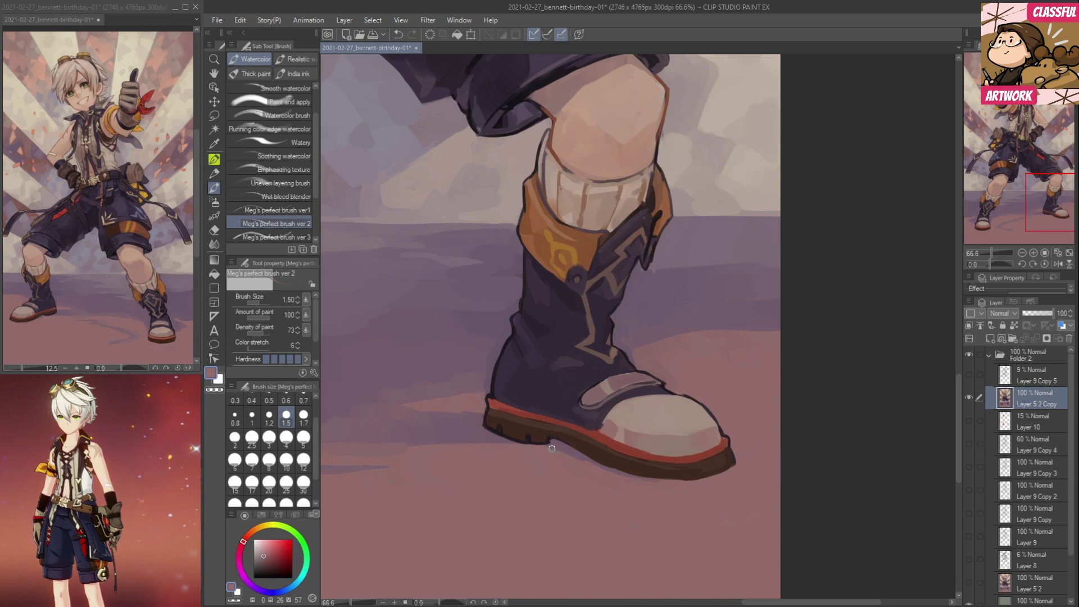
pyautogui.keyDown('alt'); pyautogui.click(543, 439); pyautogui.keyUp('alt')
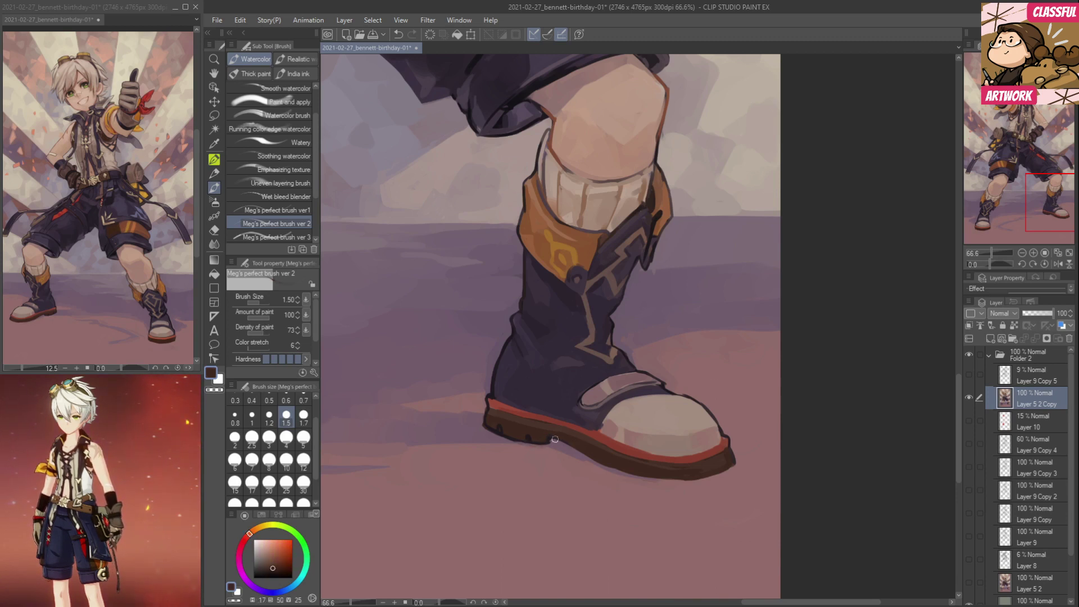
pyautogui.keyDown('alt'); pyautogui.click(558, 435); pyautogui.keyUp('alt')
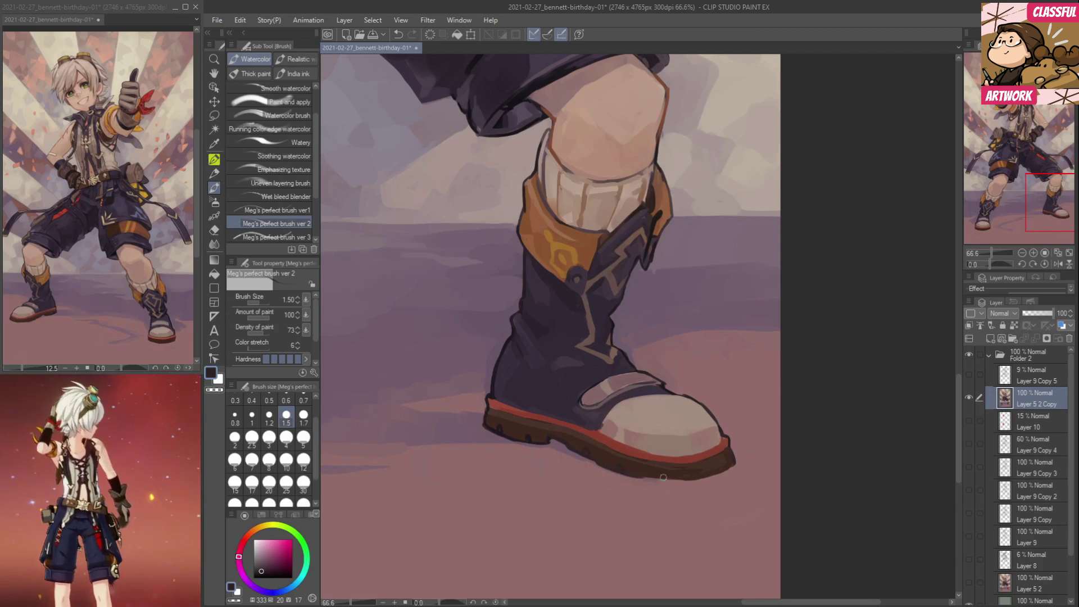
pyautogui.moveTo(596, 462); pyautogui.dragTo(697, 479)
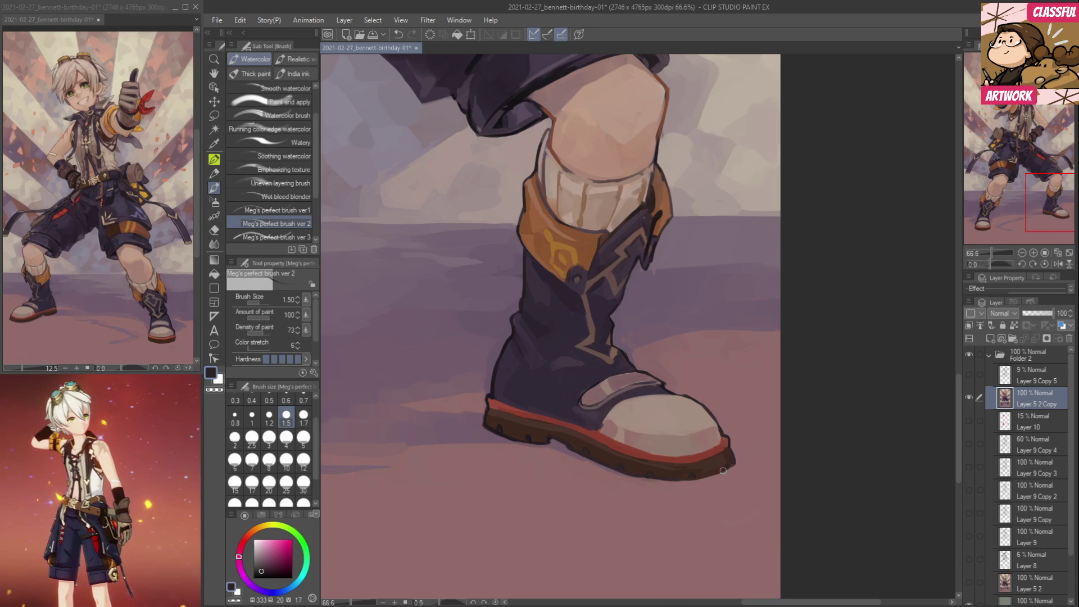
# Outline the other boot's brown sole with dark tread marks and clean the boot's edge with sampled background mauve.
pyautogui.moveTo(558, 541); pyautogui.dragTo(900, 427)
pyautogui.moveTo(619, 388); pyautogui.dragTo(896, 343)
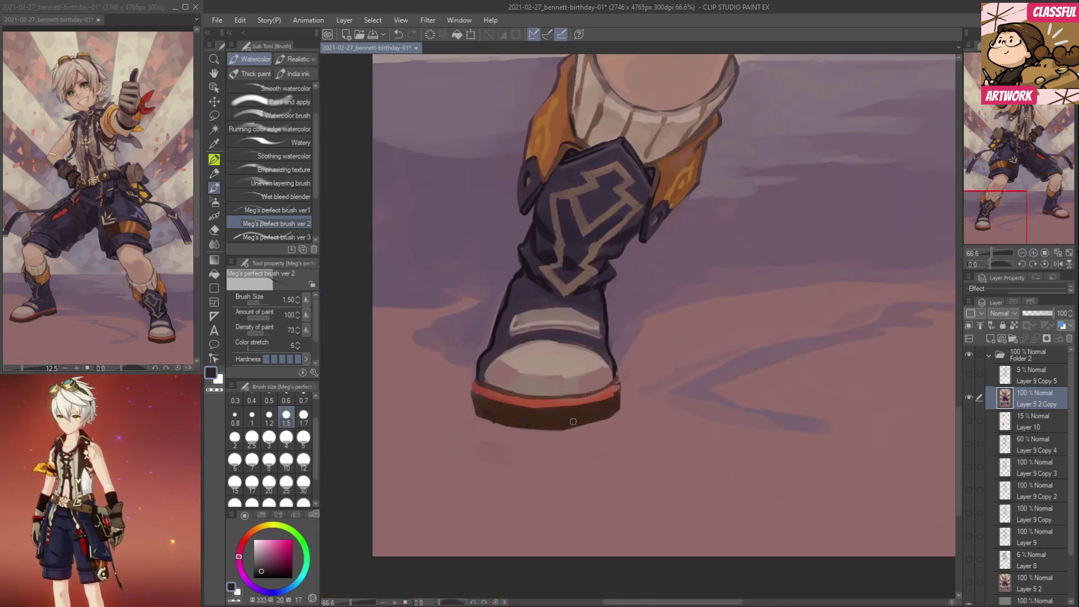
pyautogui.moveTo(495, 417)
pyautogui.mouseDown()
pyautogui.moveTo(519, 429)
pyautogui.moveTo(500, 423)
pyautogui.moveTo(583, 426)
pyautogui.moveTo(626, 397)
pyautogui.moveTo(595, 402)
pyautogui.moveTo(616, 373)
pyautogui.moveTo(616, 411)
pyautogui.mouseUp()
pyautogui.moveTo(477, 409); pyautogui.dragTo(476, 374)
pyautogui.keyDown('alt'); pyautogui.click(446, 345); pyautogui.keyUp('alt')
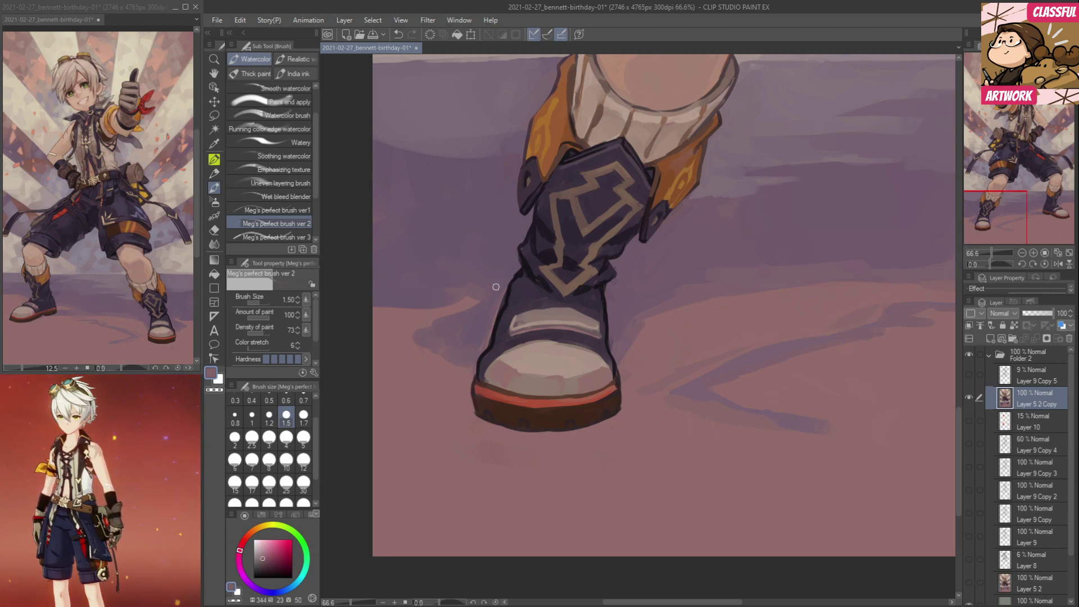
pyautogui.scroll(-10, 450, 259)
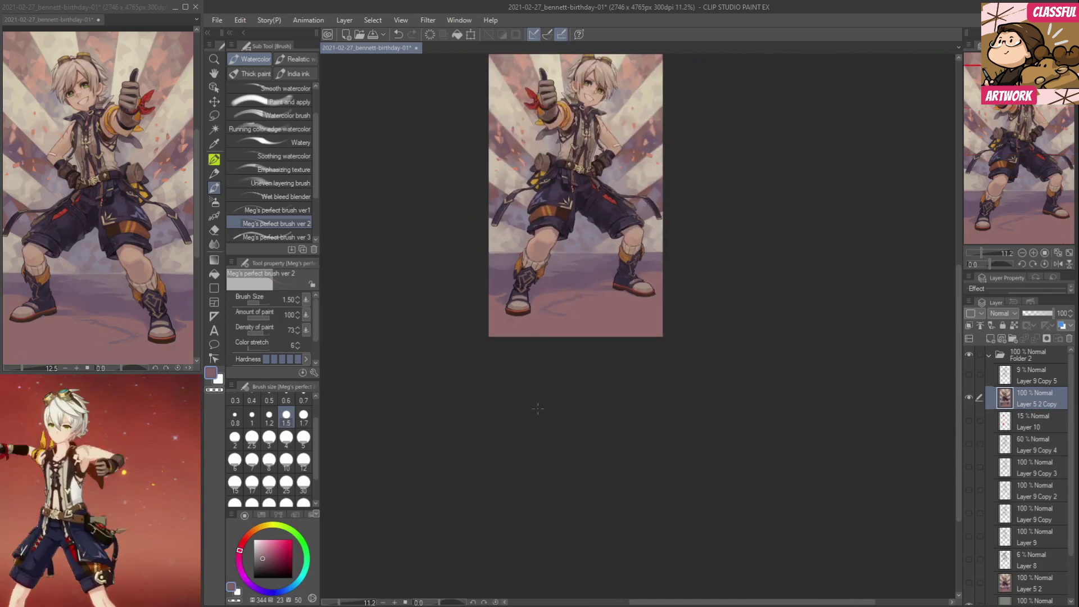
pyautogui.scroll(4, 608, 158)
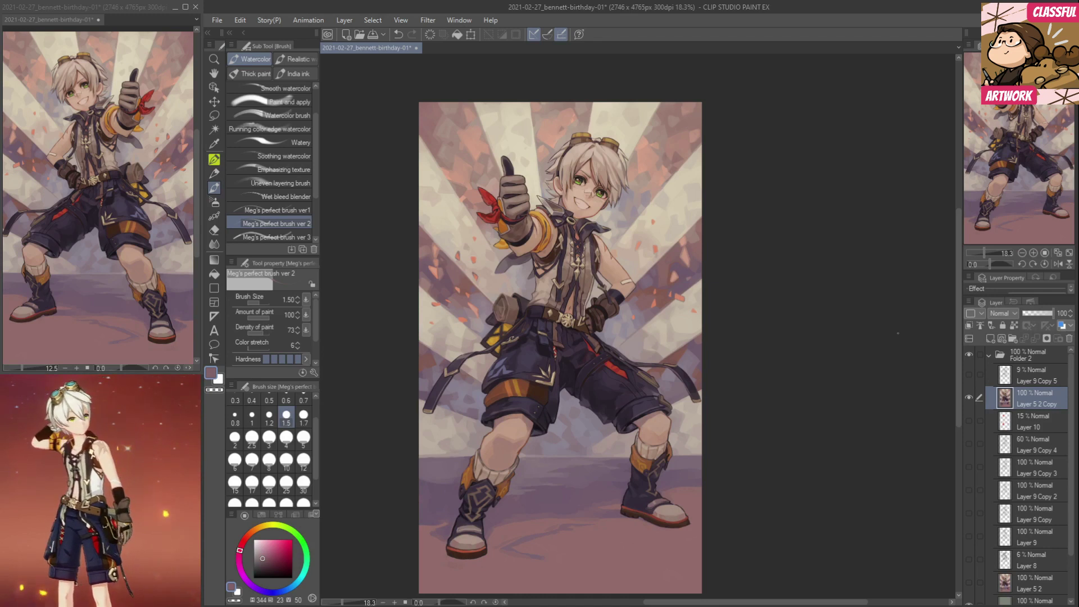
pyautogui.scroll(5, 700, 379)
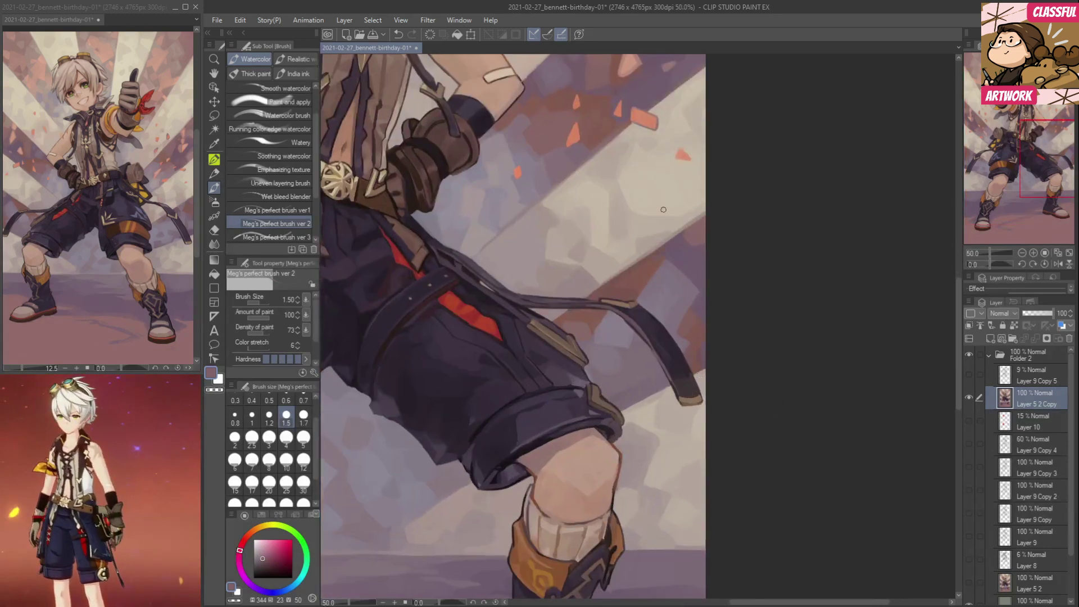
# Refine the shading and edges of the hanging strap beside the red-striped shorts leg with sampled dark purples.
pyautogui.keyDown('alt'); pyautogui.click(647, 334); pyautogui.keyUp('alt')
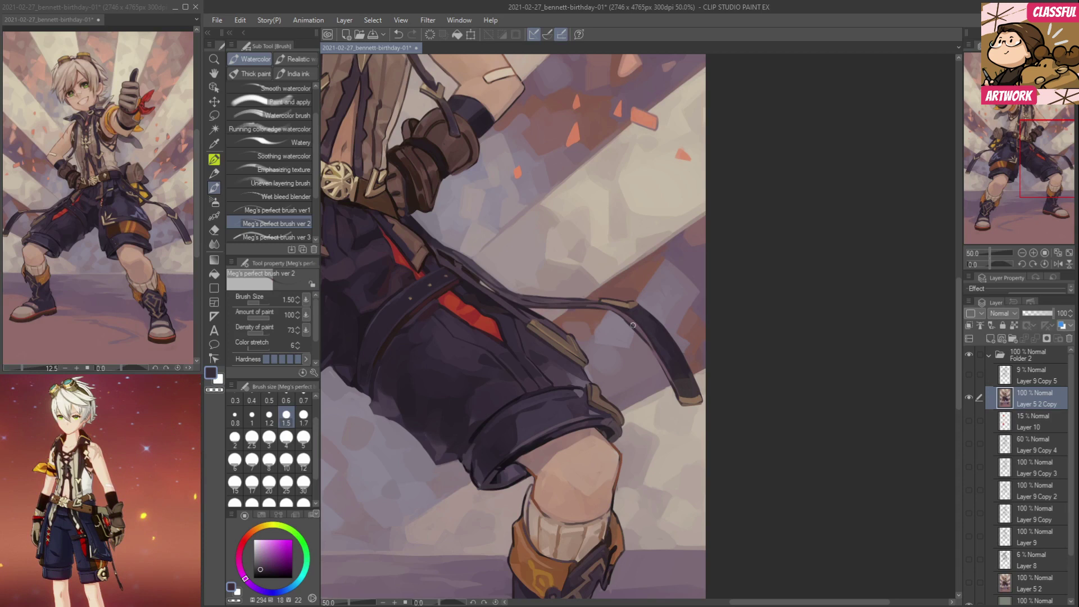
pyautogui.keyDown('alt'); pyautogui.click(632, 329); pyautogui.keyUp('alt')
pyautogui.keyDown('alt'); pyautogui.click(625, 319); pyautogui.keyUp('alt')
pyautogui.moveTo(646, 349); pyautogui.dragTo(640, 336)
pyautogui.keyDown('alt'); pyautogui.click(627, 309); pyautogui.keyUp('alt')
pyautogui.keyDown('alt'); pyautogui.click(622, 314); pyautogui.keyUp('alt')
pyautogui.keyDown('alt'); pyautogui.click(641, 318); pyautogui.keyUp('alt')
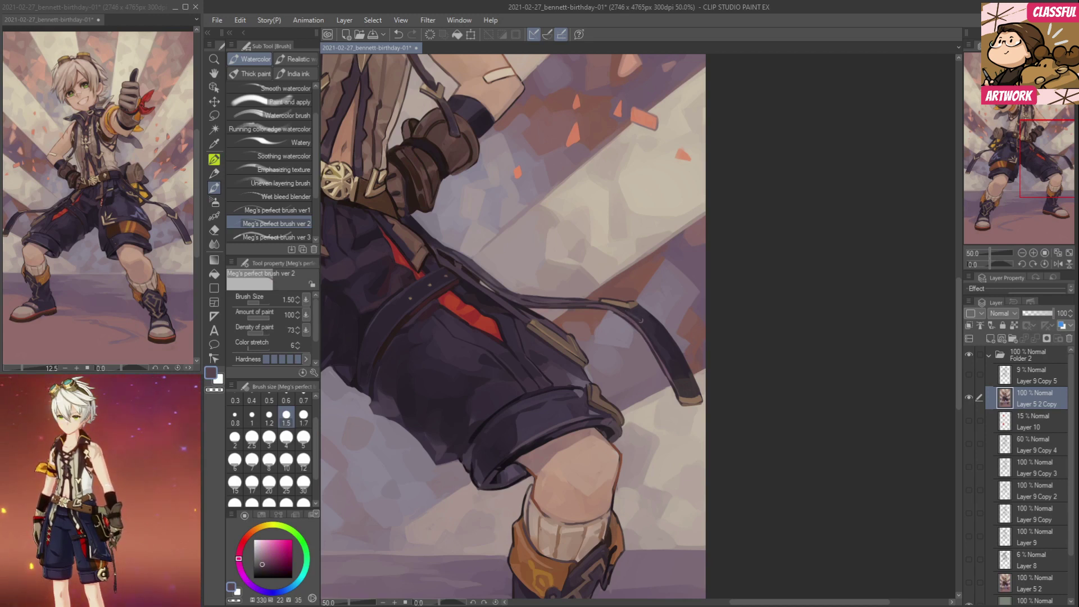
pyautogui.keyDown('alt'); pyautogui.click(636, 310); pyautogui.keyUp('alt')
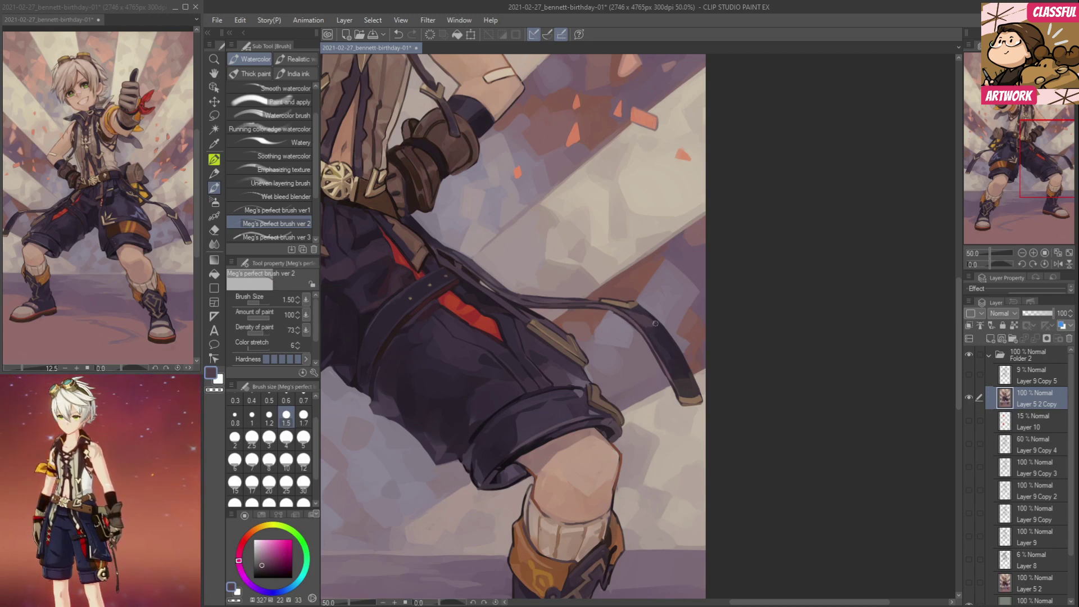
pyautogui.keyDown('alt'); pyautogui.click(667, 333); pyautogui.keyUp('alt')
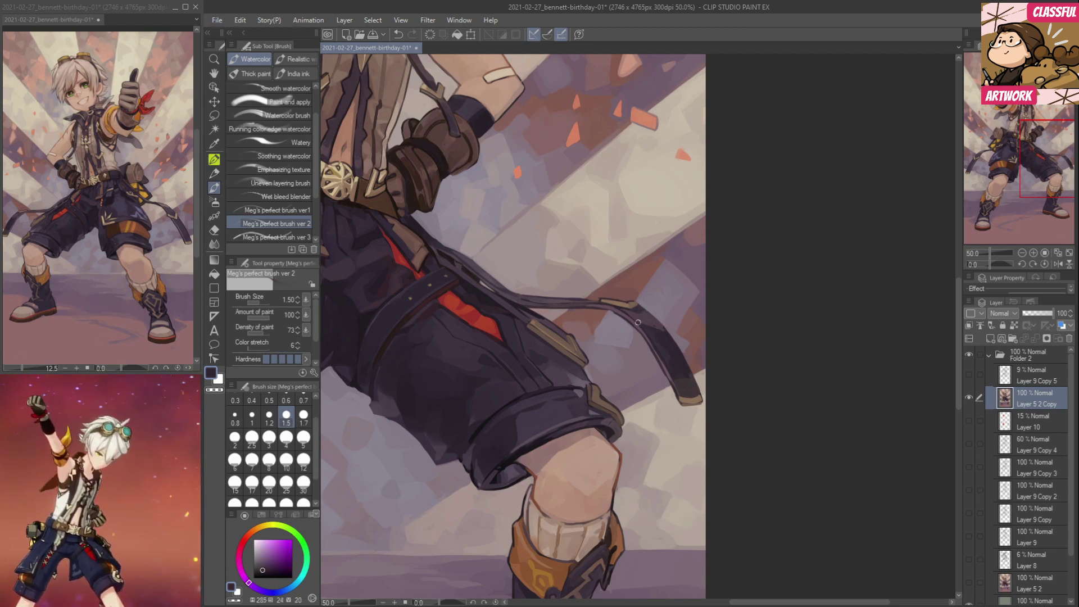
# Clean up the opposite hanging strap around its gold chevron with sampled purple, tan and dark tones.
pyautogui.moveTo(623, 377)
pyautogui.mouseDown()
pyautogui.moveTo(752, 376)
pyautogui.moveTo(754, 367)
pyautogui.mouseUp()
pyautogui.moveTo(677, 358); pyautogui.dragTo(821, 374)
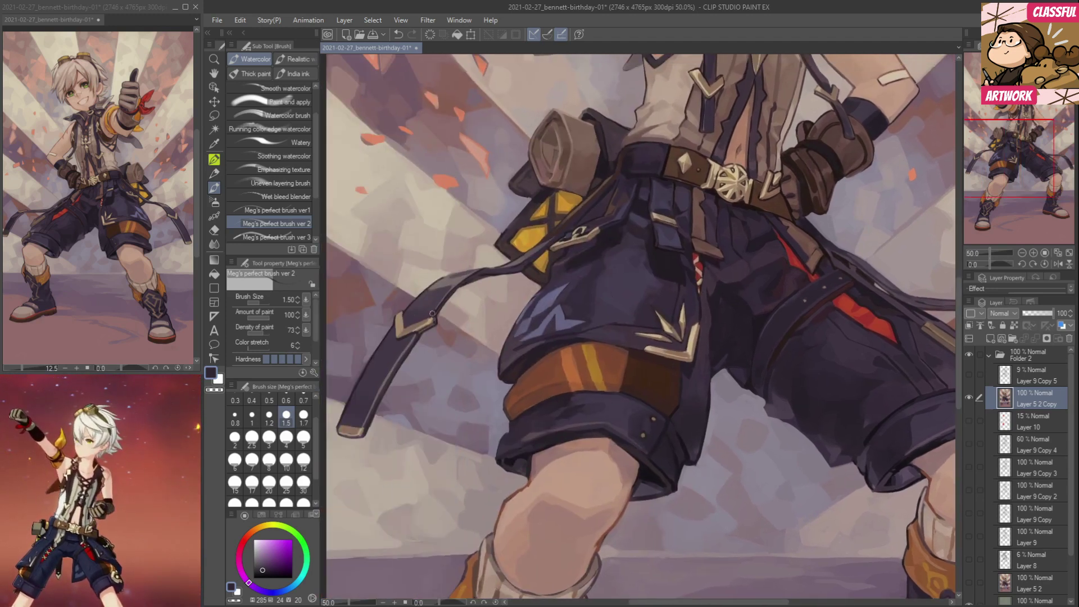
pyautogui.keyDown('alt'); pyautogui.click(457, 280); pyautogui.keyUp('alt')
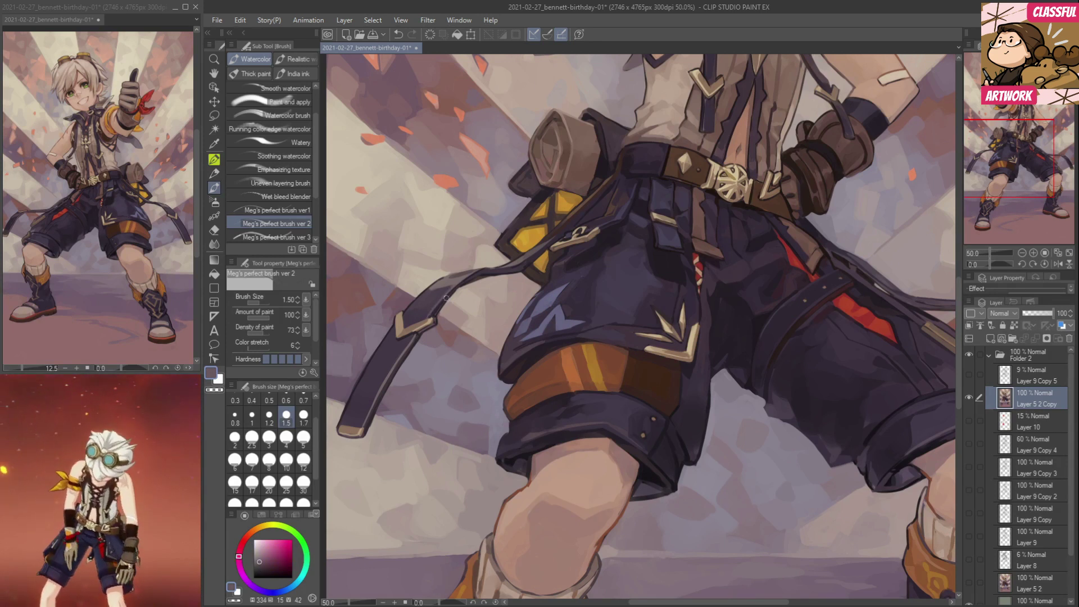
pyautogui.keyDown('alt'); pyautogui.click(439, 308); pyautogui.keyUp('alt')
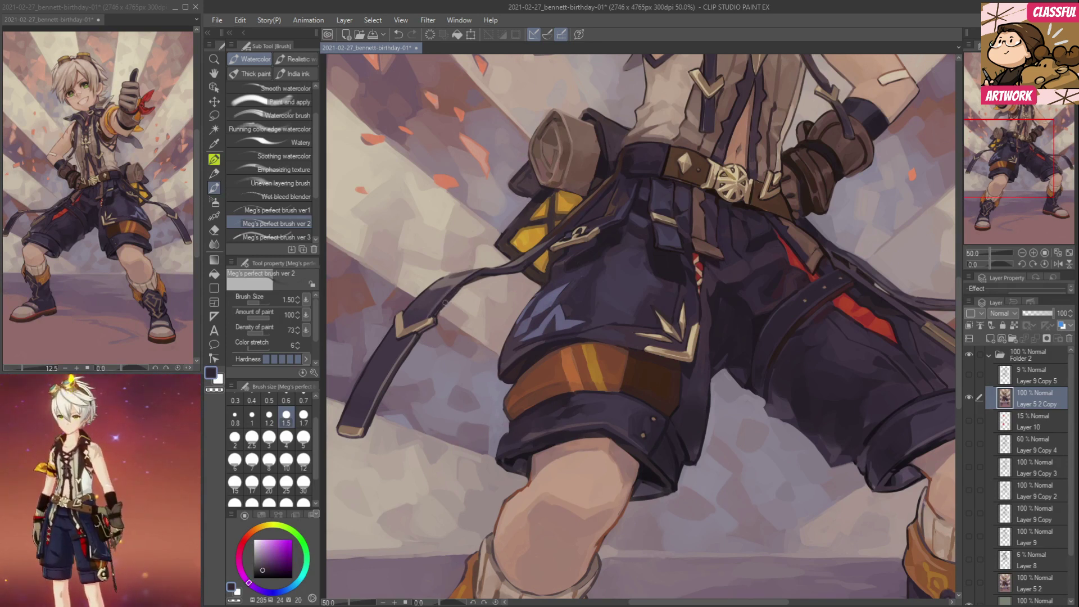
pyautogui.keyDown('alt'); pyautogui.click(431, 321); pyautogui.keyUp('alt')
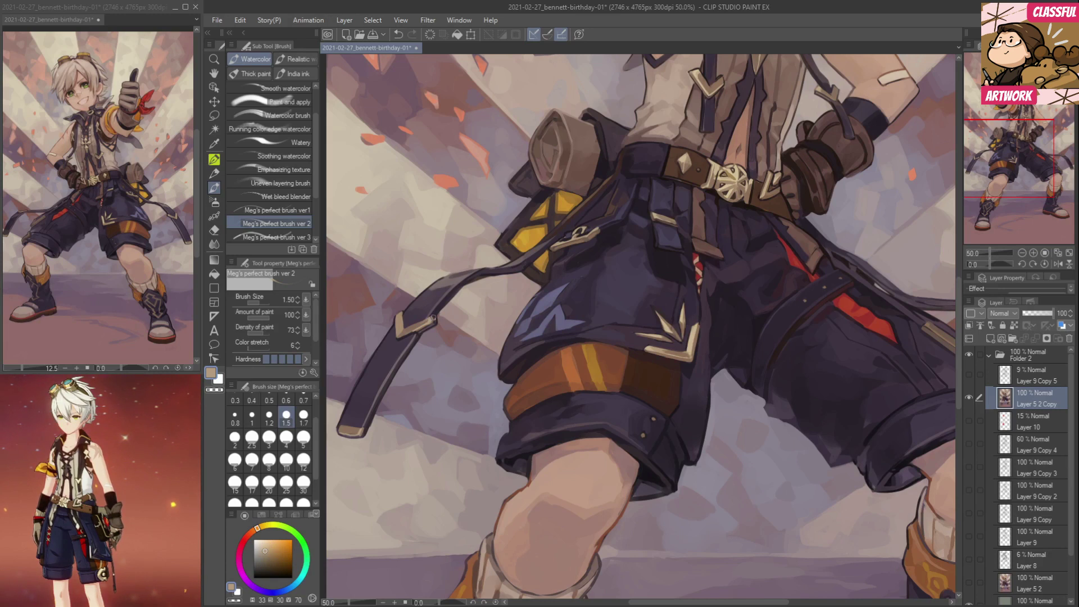
pyautogui.keyDown('alt'); pyautogui.click(416, 336); pyautogui.keyUp('alt')
pyautogui.moveTo(413, 343); pyautogui.dragTo(393, 366)
pyautogui.keyDown('alt'); pyautogui.click(415, 334); pyautogui.keyUp('alt')
pyautogui.keyDown('alt'); pyautogui.click(414, 340); pyautogui.keyUp('alt')
pyautogui.keyDown('alt'); pyautogui.click(415, 340); pyautogui.keyUp('alt')
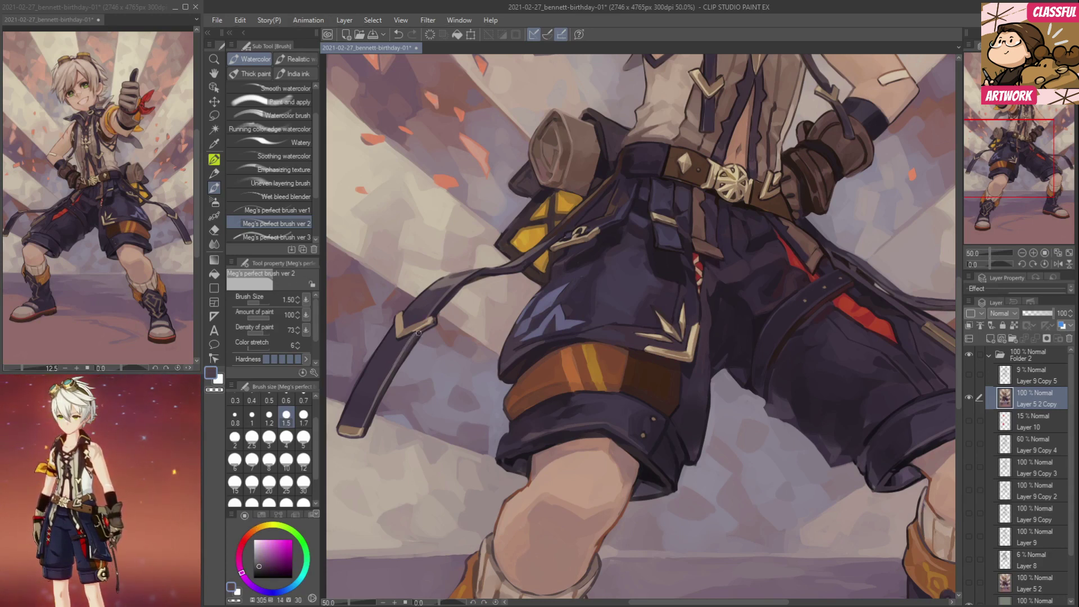
# Paint sampled pale gold highlights along the trims of the red-striped leg's pocket and the hanging strap.
pyautogui.moveTo(687, 230); pyautogui.dragTo(646, 334)
pyautogui.moveTo(674, 404); pyautogui.dragTo(514, 321)
pyautogui.keyDown('alt'); pyautogui.click(494, 364); pyautogui.keyUp('alt')
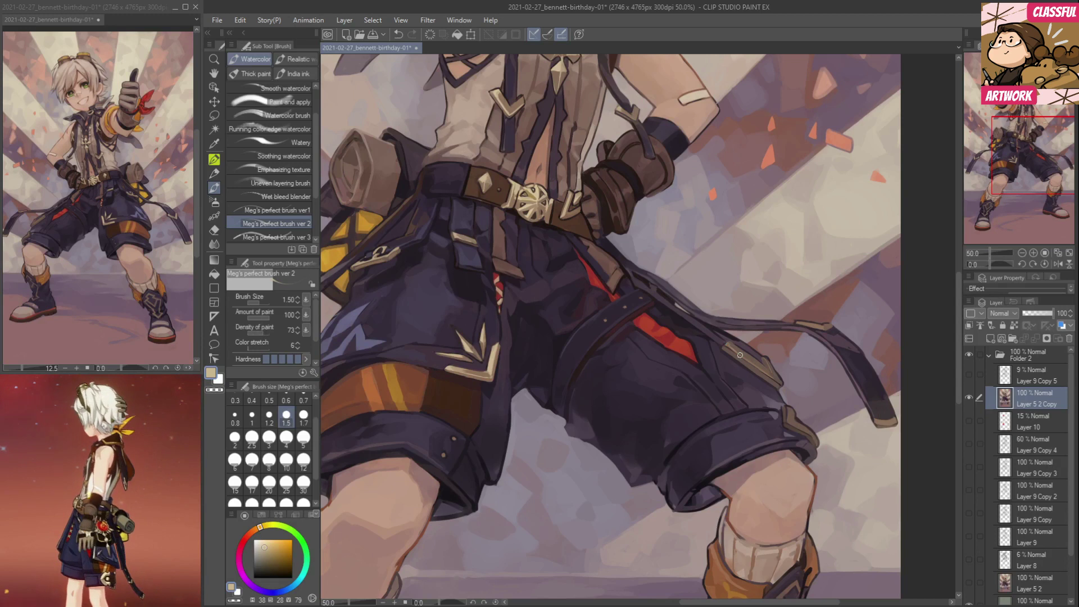
pyautogui.moveTo(723, 341); pyautogui.dragTo(770, 375)
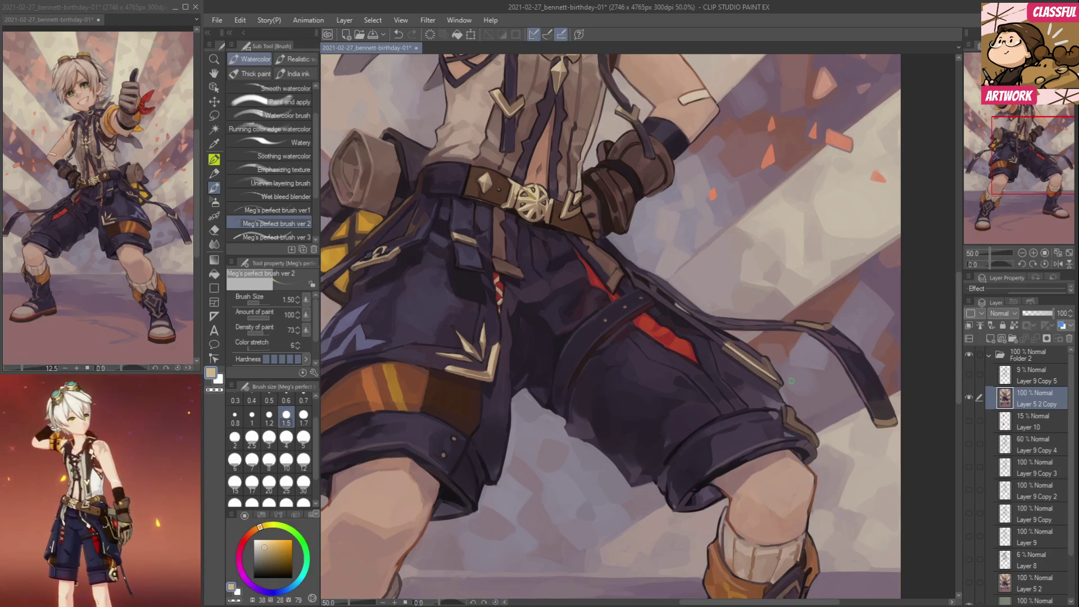
pyautogui.moveTo(798, 322); pyautogui.dragTo(824, 326)
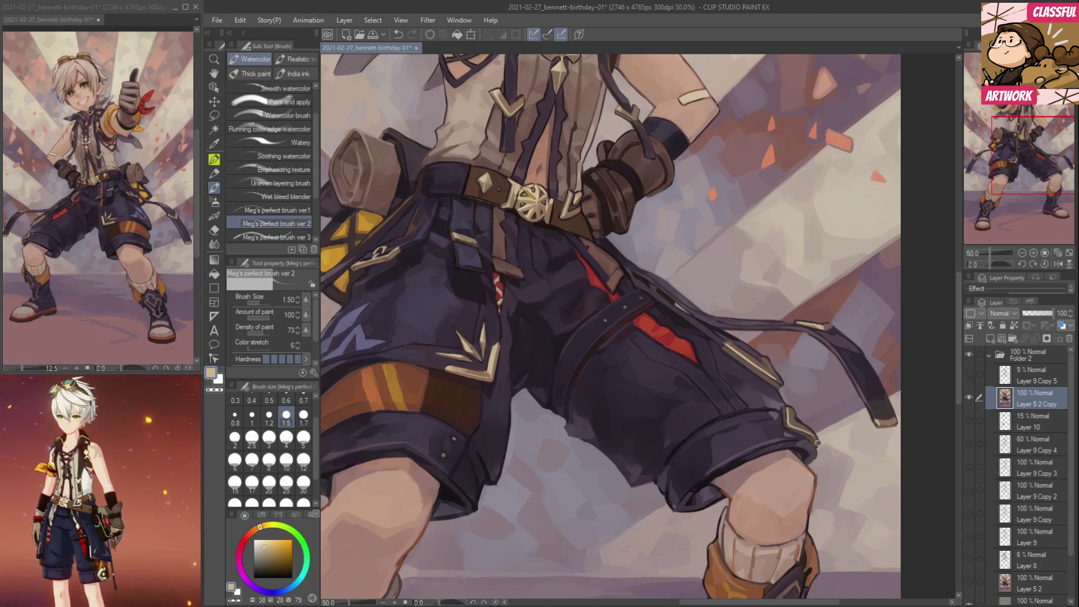
# Define the shorts cuff's gold corner with sampled dark brown and touch up the pocket trim with sampled gold.
pyautogui.keyDown('alt'); pyautogui.click(798, 425); pyautogui.keyUp('alt')
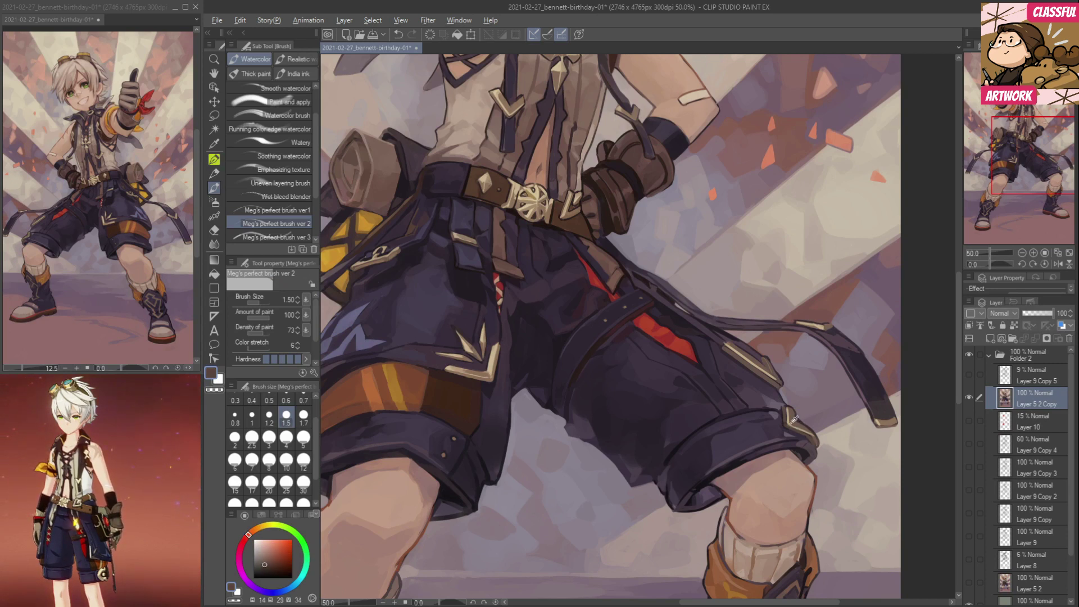
pyautogui.keyDown('alt'); pyautogui.click(789, 421); pyautogui.keyUp('alt')
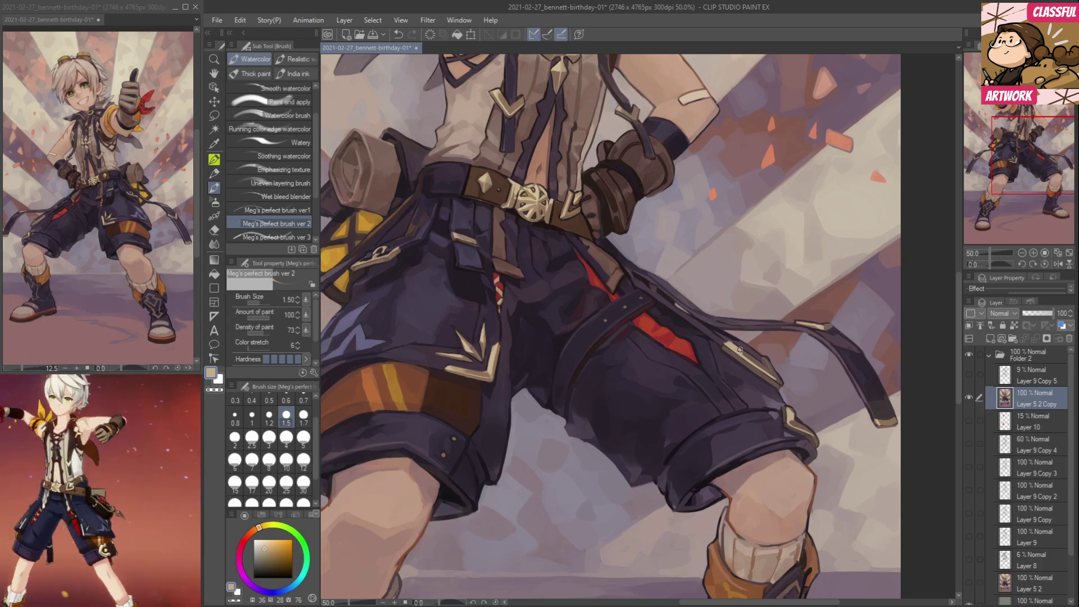
pyautogui.press('alt')
pyautogui.moveTo(779, 376); pyautogui.dragTo(782, 384)
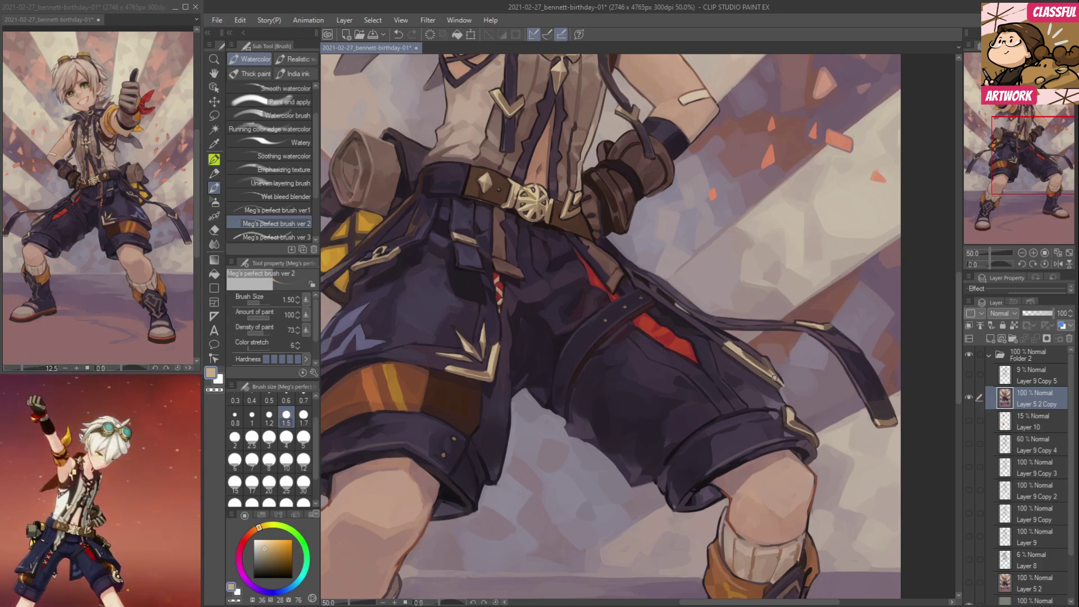
pyautogui.keyDown('alt'); pyautogui.click(768, 373); pyautogui.keyUp('alt')
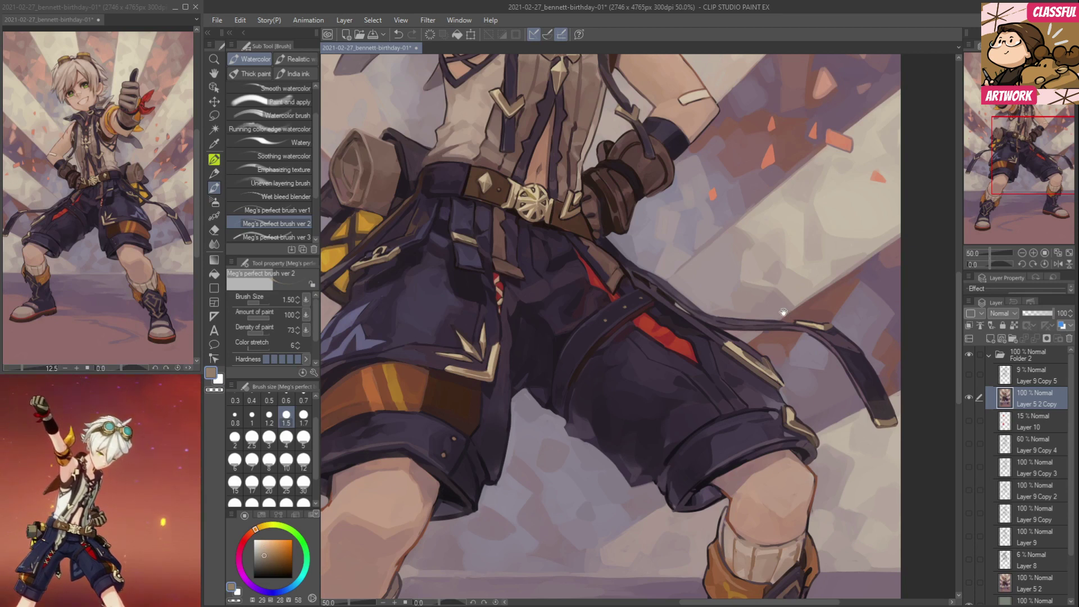
# Sharpen the gold pocket trim's edges below the strap with sampled dark purple, brown and pale gold.
pyautogui.moveTo(783, 312); pyautogui.dragTo(813, 353)
pyautogui.keyDown('alt'); pyautogui.click(751, 384); pyautogui.keyUp('alt')
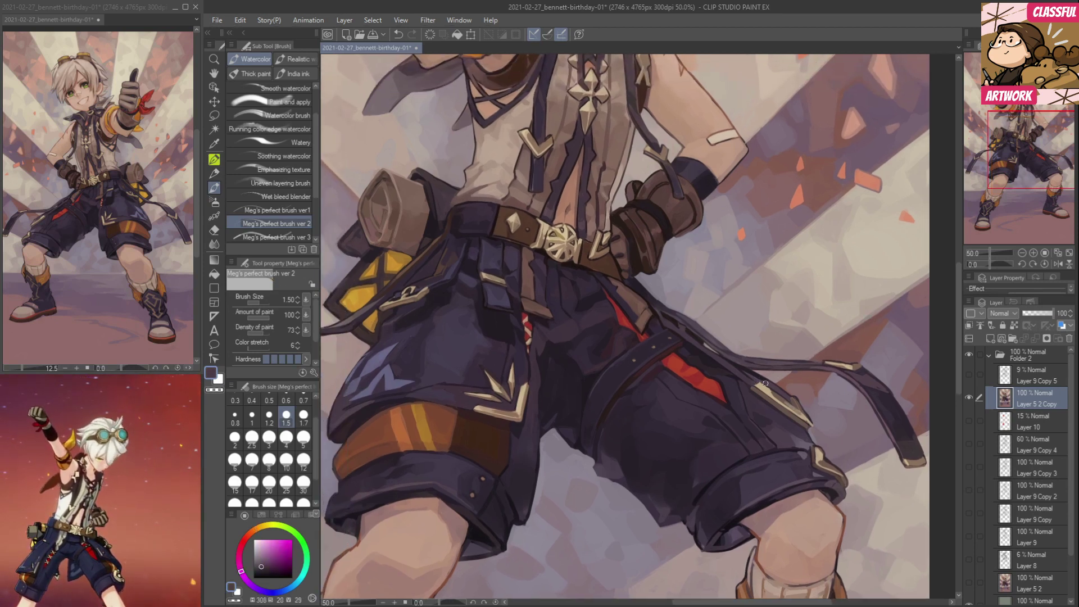
pyautogui.keyDown('alt'); pyautogui.click(749, 371); pyautogui.keyUp('alt')
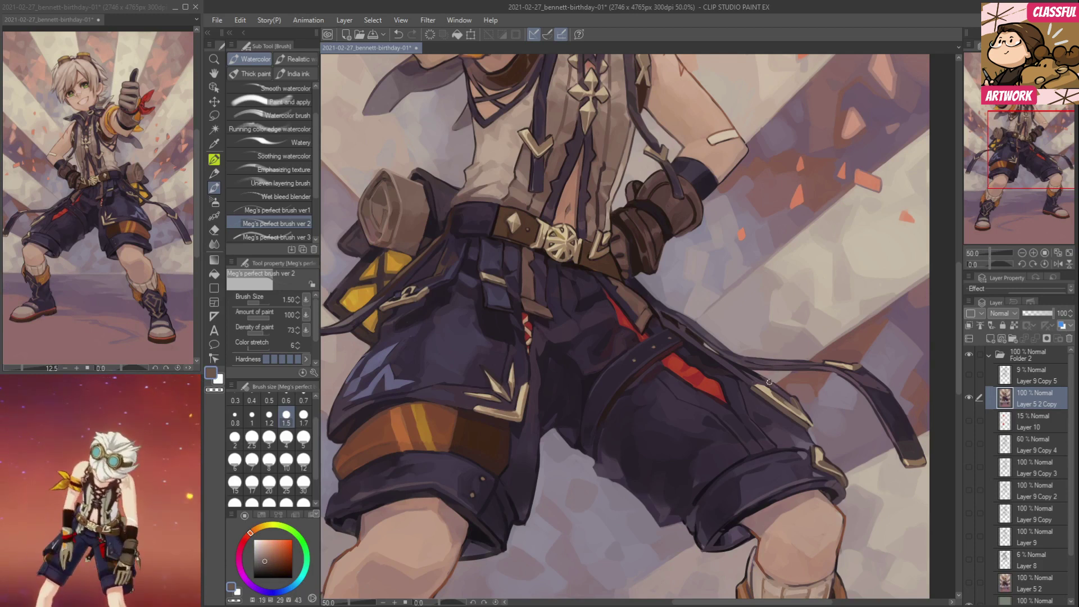
pyautogui.keyDown('alt'); pyautogui.click(763, 375); pyautogui.keyUp('alt')
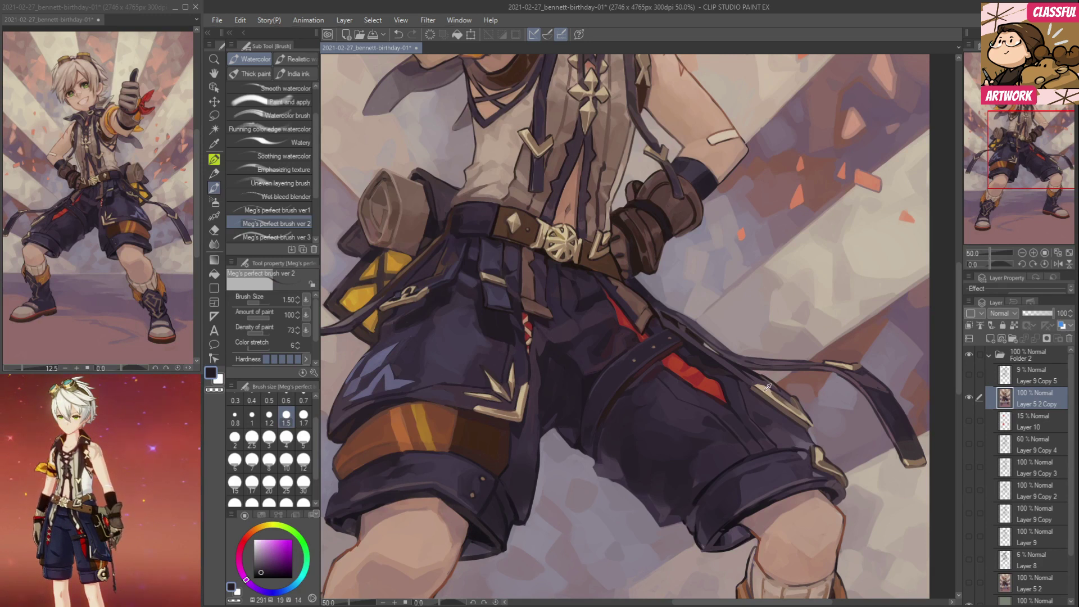
pyautogui.keyDown('alt'); pyautogui.click(753, 378); pyautogui.keyUp('alt')
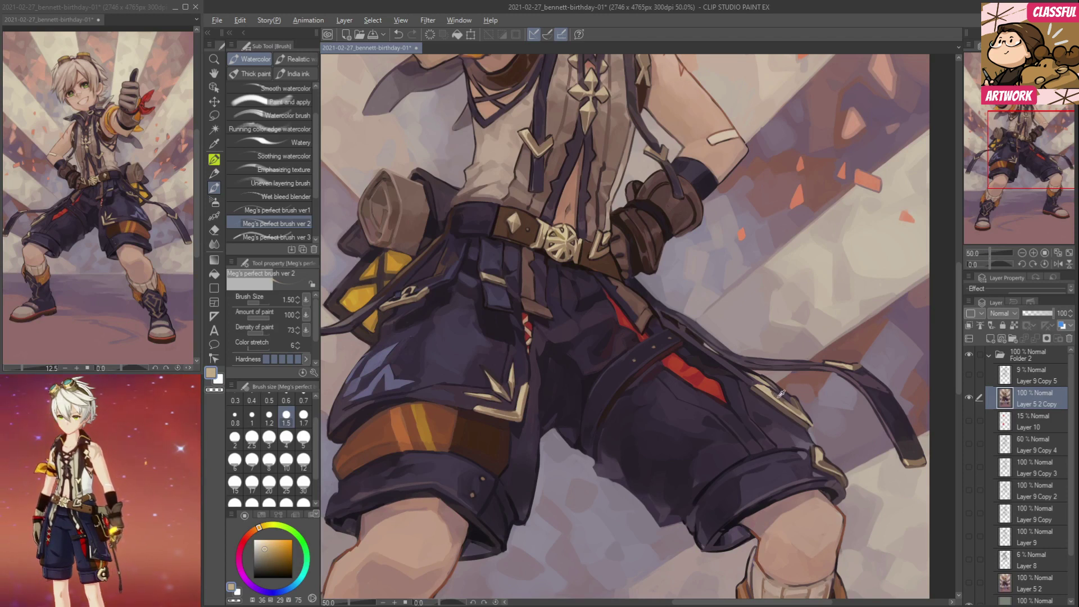
pyautogui.keyDown('alt'); pyautogui.click(766, 384); pyautogui.keyUp('alt')
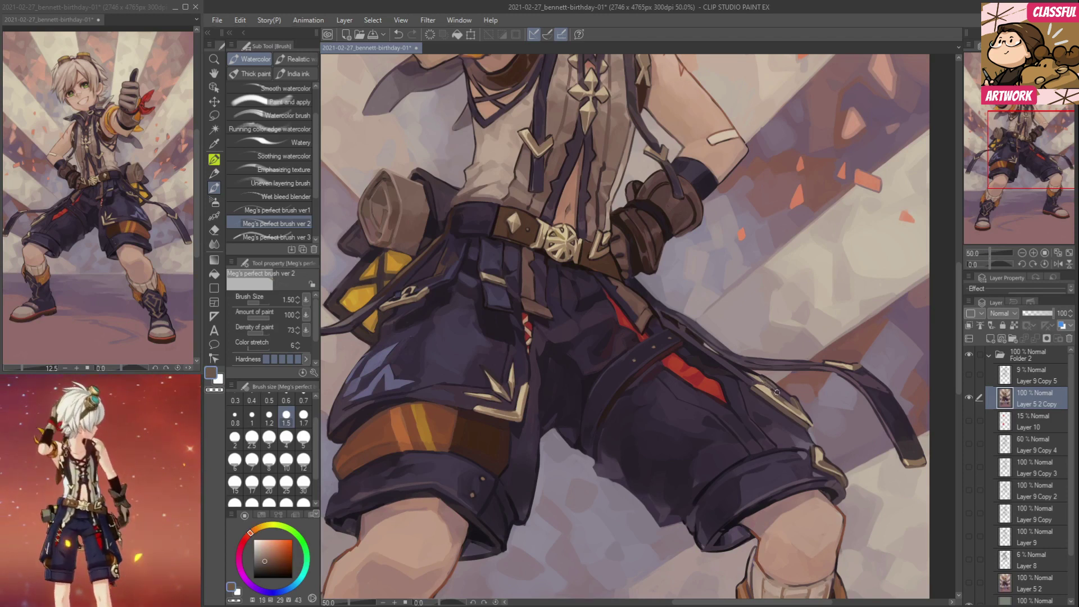
pyautogui.keyDown('alt'); pyautogui.click(762, 378); pyautogui.keyUp('alt')
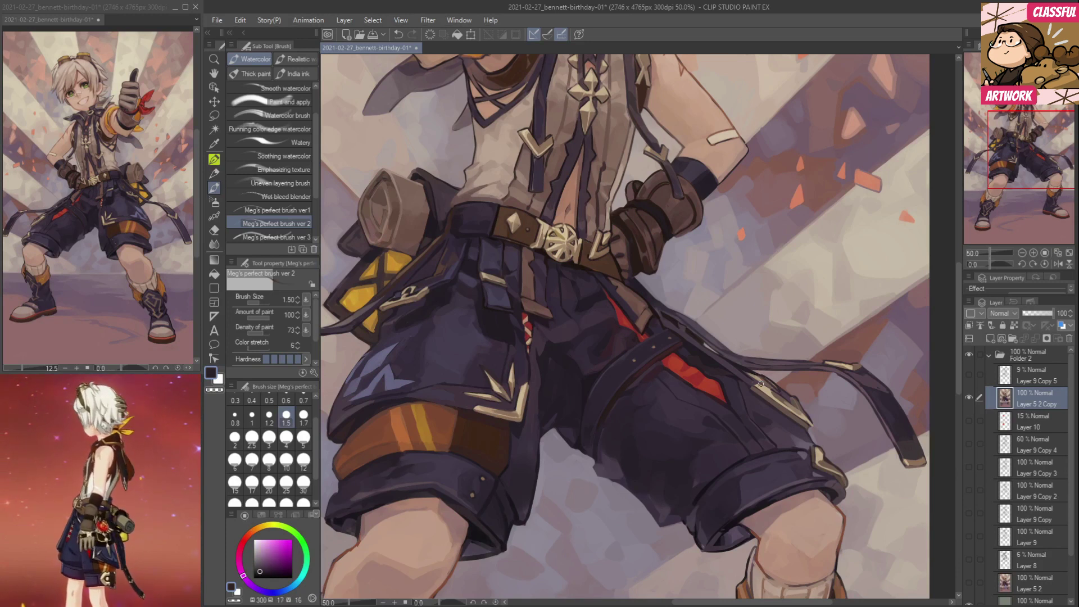
# Outline the upper edge of the bedroll behind the waist with sampled near-black purple.
pyautogui.moveTo(713, 195); pyautogui.dragTo(743, 303)
pyautogui.moveTo(807, 337); pyautogui.dragTo(833, 432)
pyautogui.moveTo(514, 484); pyautogui.dragTo(668, 408)
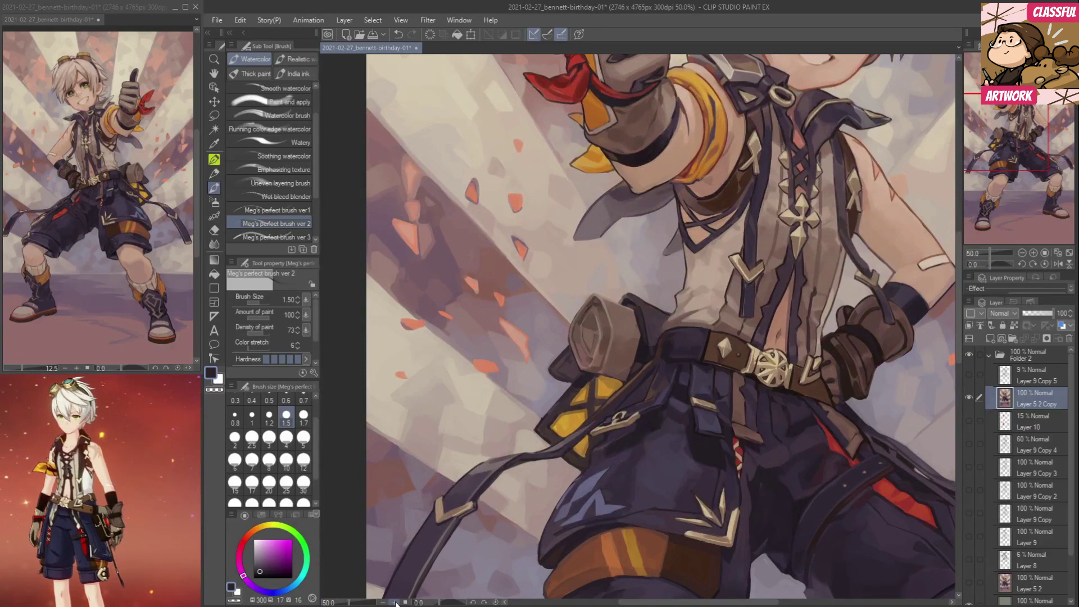
pyautogui.click(396, 603)
pyautogui.moveTo(546, 338); pyautogui.dragTo(554, 311)
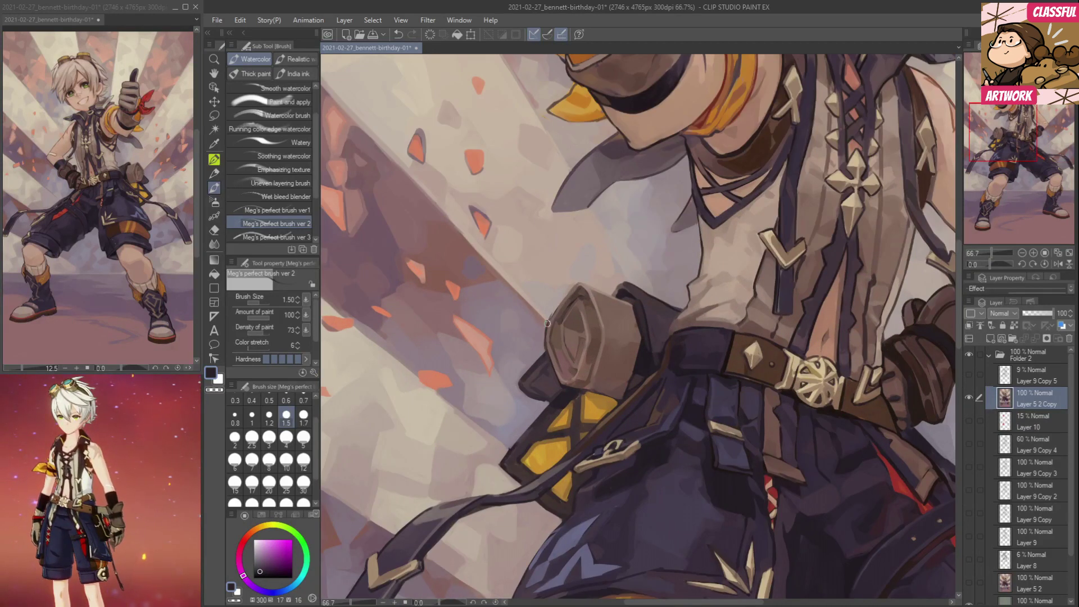
pyautogui.keyDown('alt'); pyautogui.click(620, 296); pyautogui.keyUp('alt')
pyautogui.keyDown('alt'); pyautogui.click(647, 100); pyautogui.keyUp('alt')
pyautogui.keyDown('alt'); pyautogui.click(545, 328); pyautogui.keyUp('alt')
pyautogui.moveTo(551, 318); pyautogui.dragTo(577, 285)
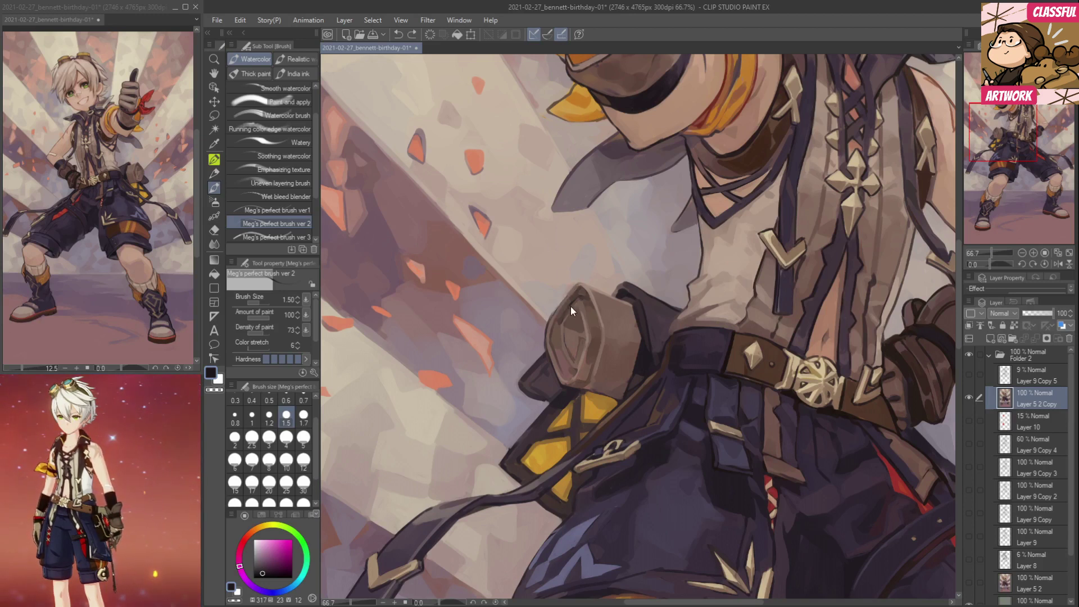
pyautogui.moveTo(549, 321)
pyautogui.mouseDown()
pyautogui.moveTo(576, 281)
pyautogui.moveTo(624, 304)
pyautogui.mouseUp()
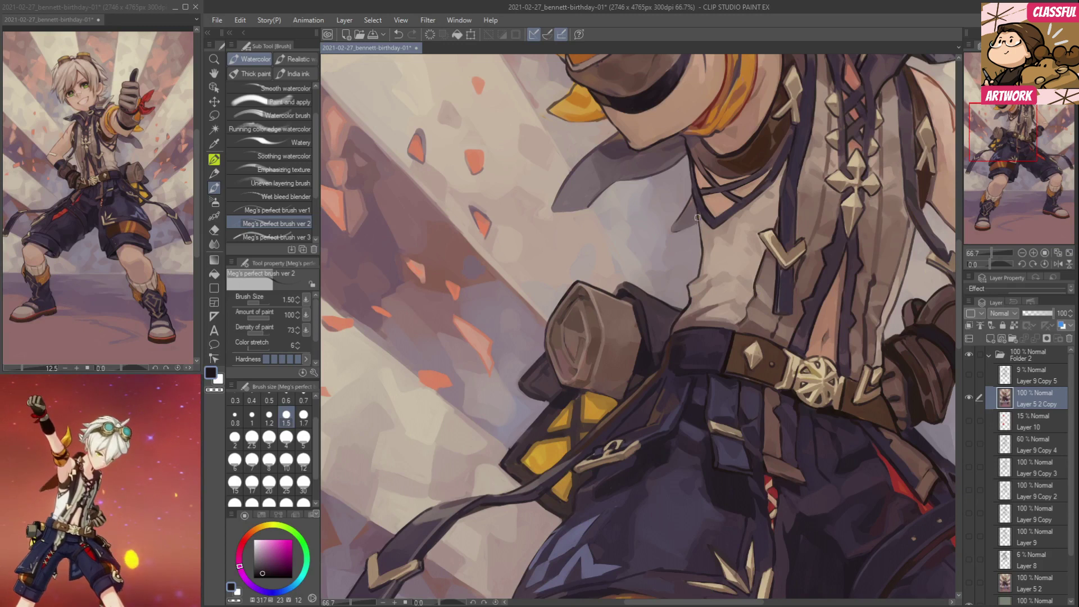
# Outline and shade the small dark bag under the bedroll with sampled dark purples.
pyautogui.moveTo(570, 491); pyautogui.dragTo(620, 431)
pyautogui.moveTo(562, 391); pyautogui.dragTo(595, 347)
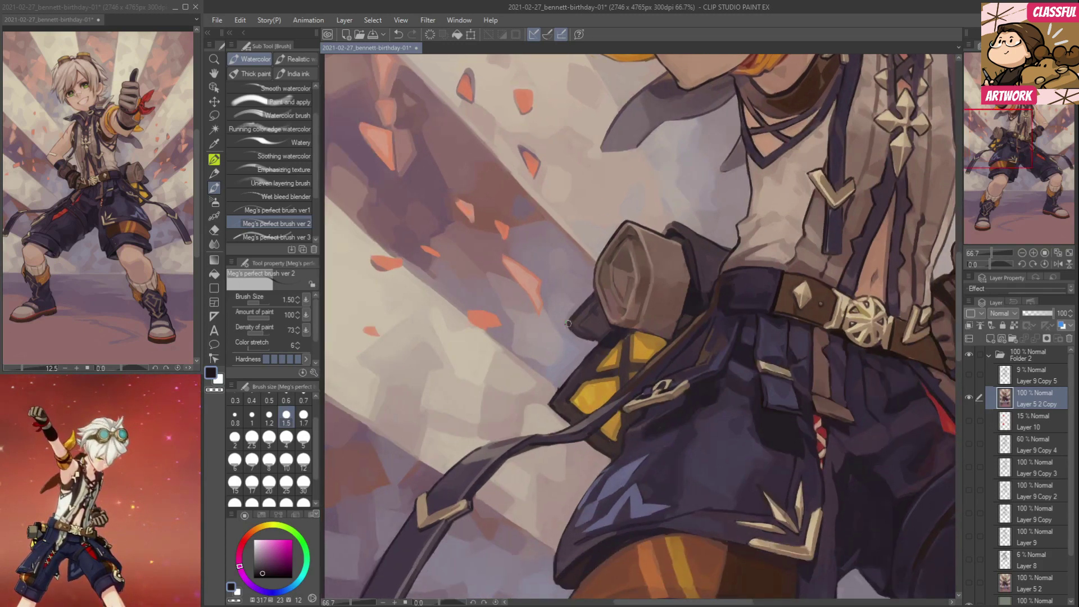
pyautogui.keyDown('alt'); pyautogui.click(586, 325); pyautogui.keyUp('alt')
pyautogui.keyDown('alt'); pyautogui.click(583, 328); pyautogui.keyUp('alt')
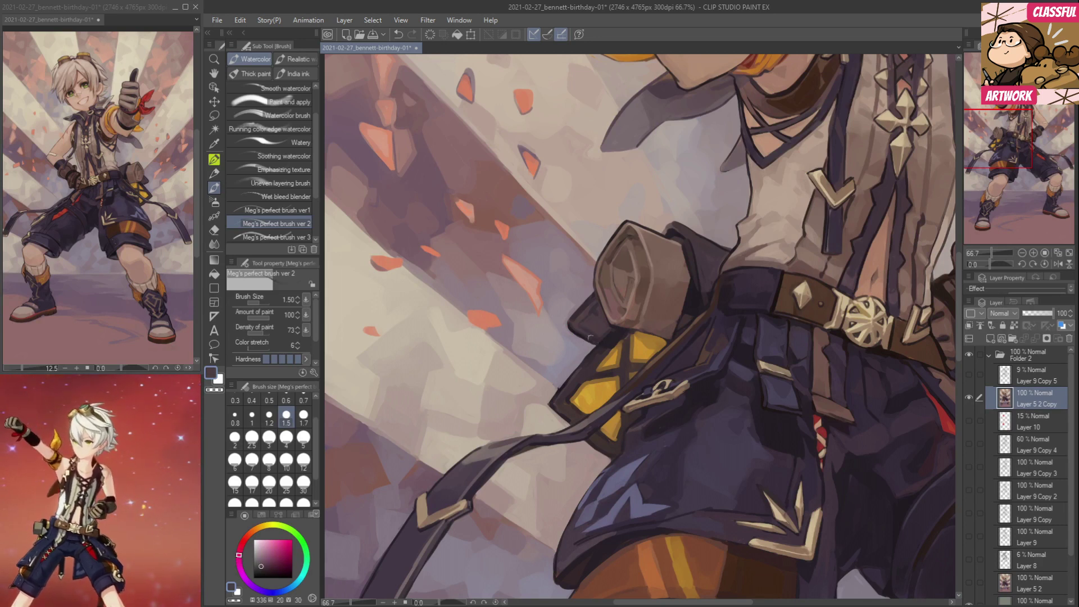
pyautogui.keyDown('alt'); pyautogui.click(595, 294); pyautogui.keyUp('alt')
pyautogui.moveTo(600, 319); pyautogui.dragTo(671, 215)
# Draw dark inner fold lines on the bedroll's rolled end with sampled dark purple.
pyautogui.hotkey('ctrl', '0')
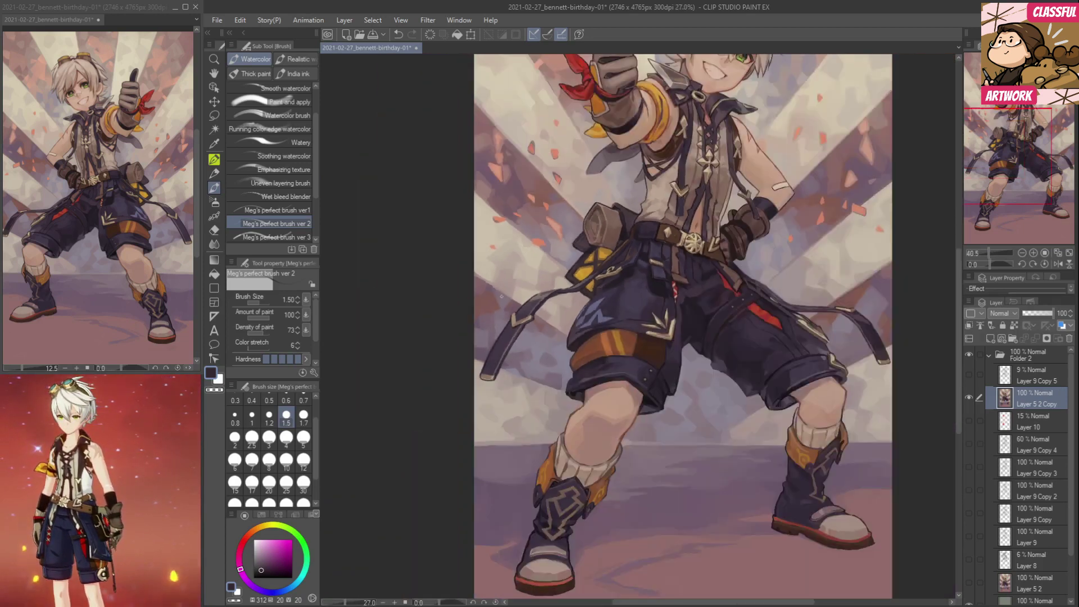
pyautogui.moveTo(551, 281)
pyautogui.mouseDown()
pyautogui.moveTo(630, 280)
pyautogui.moveTo(592, 331)
pyautogui.moveTo(602, 343)
pyautogui.mouseUp()
pyautogui.keyDown('alt'); pyautogui.click(672, 336); pyautogui.keyUp('alt')
pyautogui.hotkey('ctrl', 'z')
pyautogui.moveTo(592, 302); pyautogui.dragTo(594, 334)
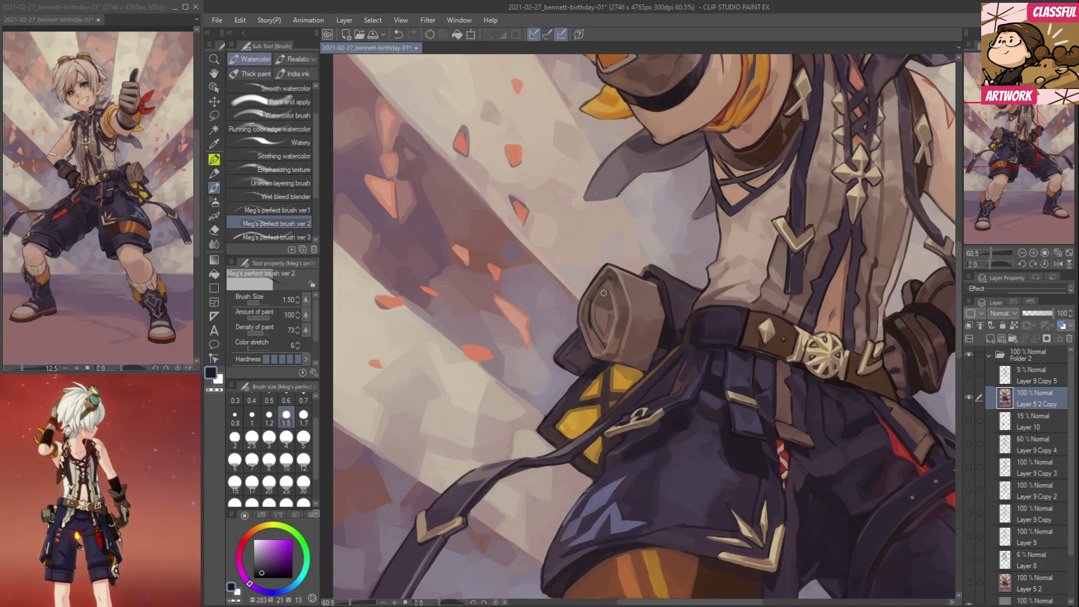
pyautogui.moveTo(595, 294); pyautogui.dragTo(610, 278)
pyautogui.moveTo(594, 331); pyautogui.dragTo(607, 348)
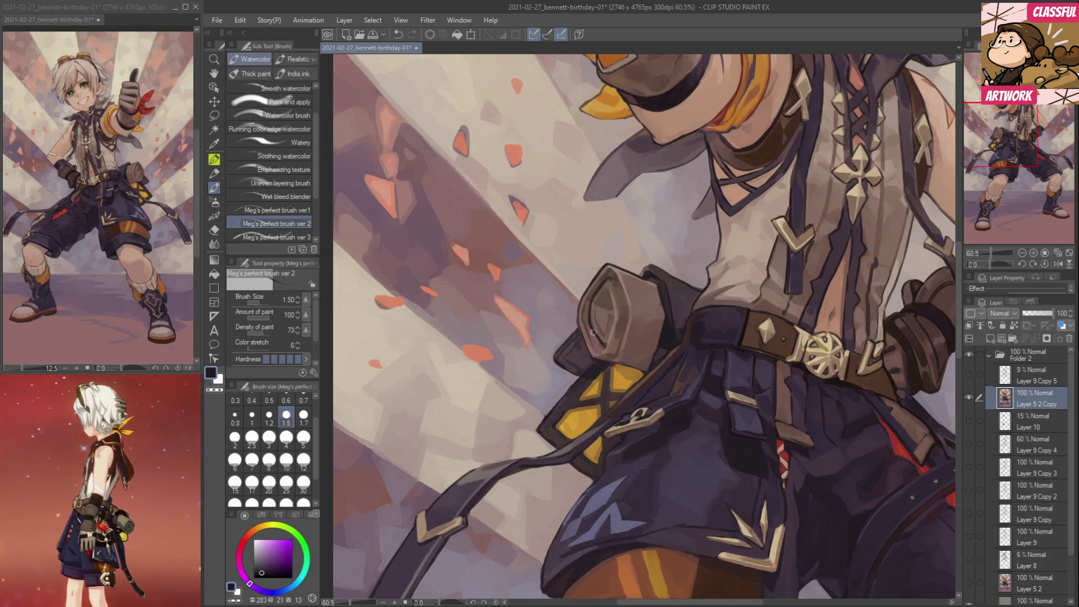
# Rework the spiral line inside the bedroll's end and darken the folds down to its lower edge.
pyautogui.moveTo(611, 279); pyautogui.dragTo(619, 281)
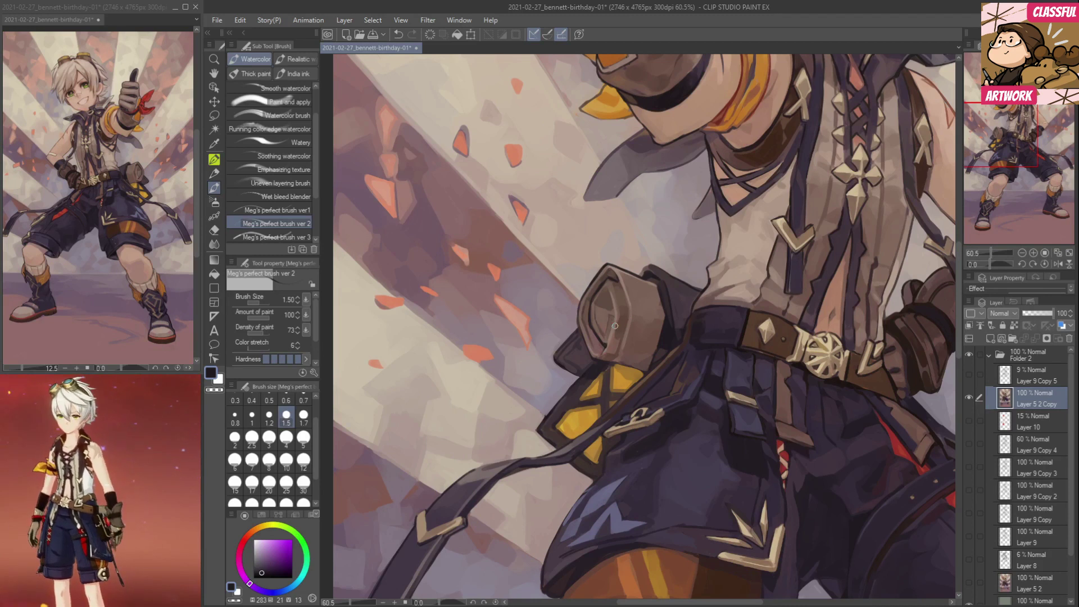
pyautogui.hotkey('ctrl', 'z')
pyautogui.moveTo(594, 349); pyautogui.dragTo(604, 352)
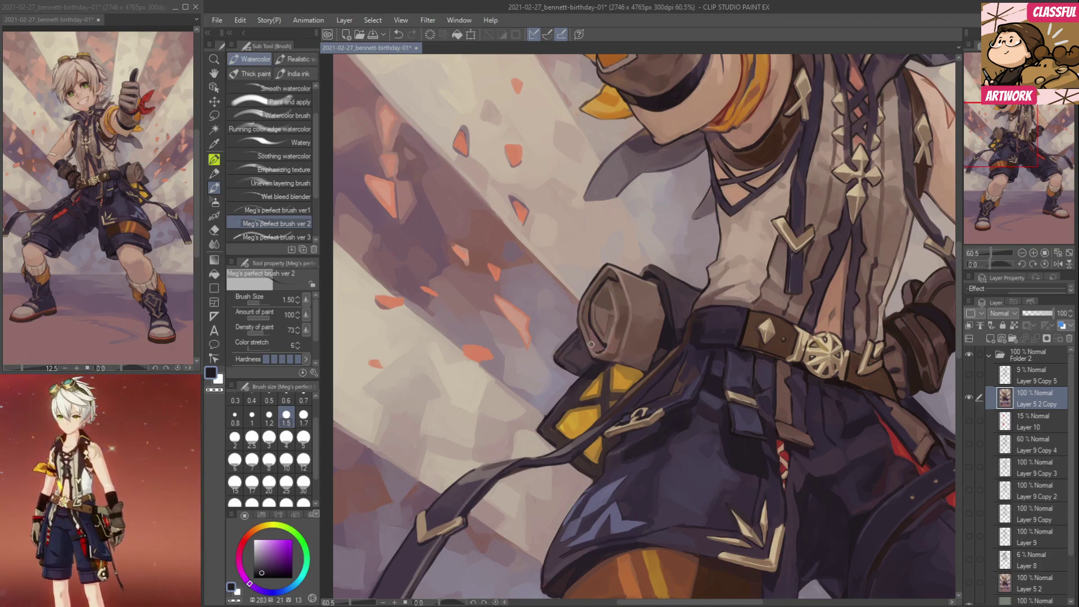
pyautogui.moveTo(607, 288); pyautogui.dragTo(615, 326)
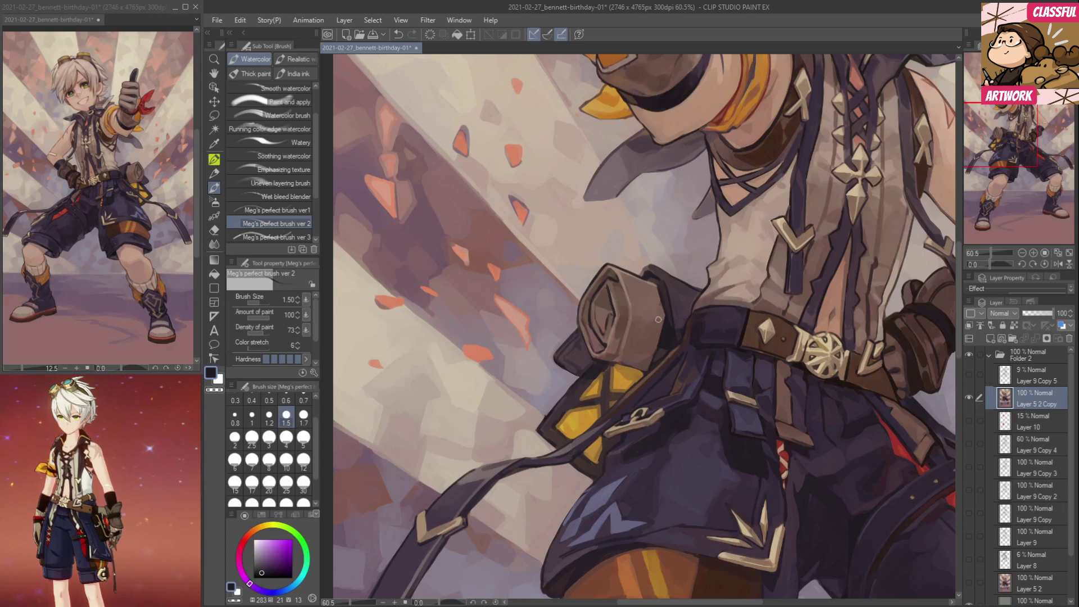
pyautogui.moveTo(628, 314); pyautogui.dragTo(617, 352)
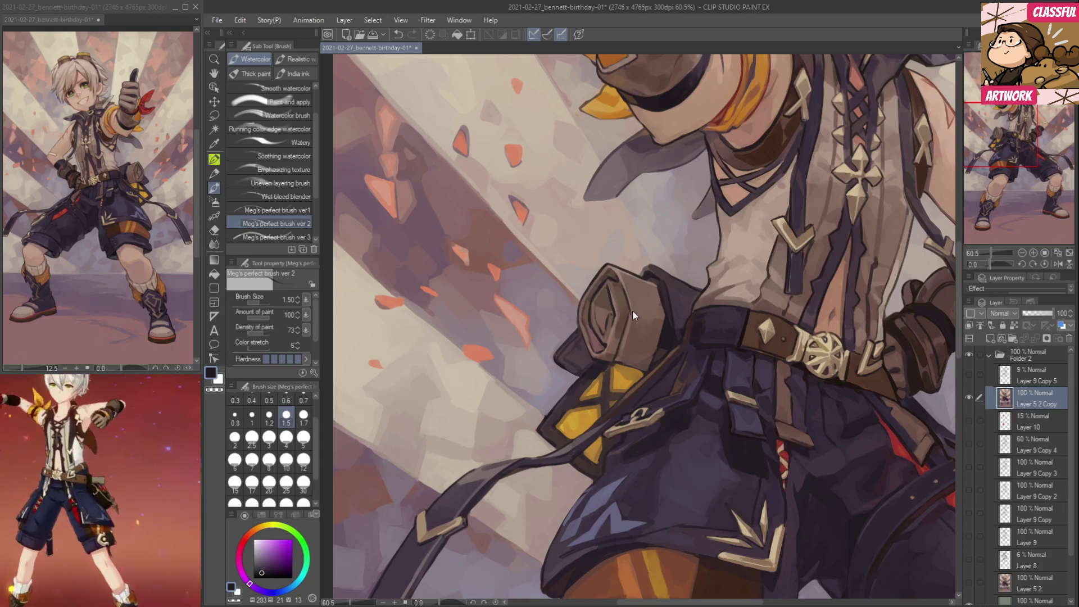
# Shade the bedroll's side next to its rolled end with a dark stroke and sampled greyish browns.
pyautogui.moveTo(622, 358); pyautogui.dragTo(633, 321)
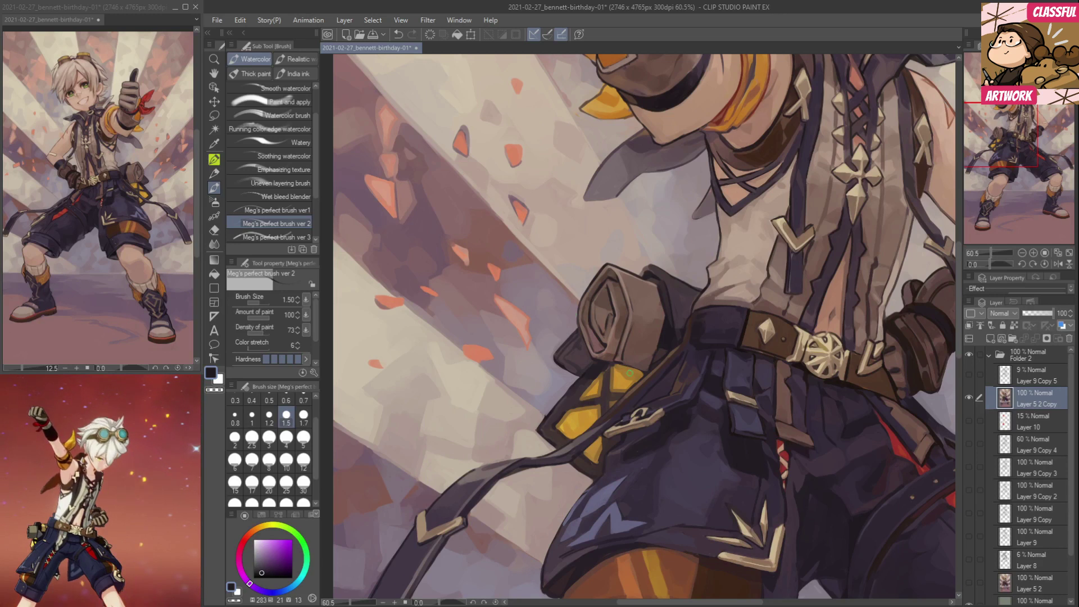
pyautogui.keyDown('alt'); pyautogui.click(621, 352); pyautogui.keyUp('alt')
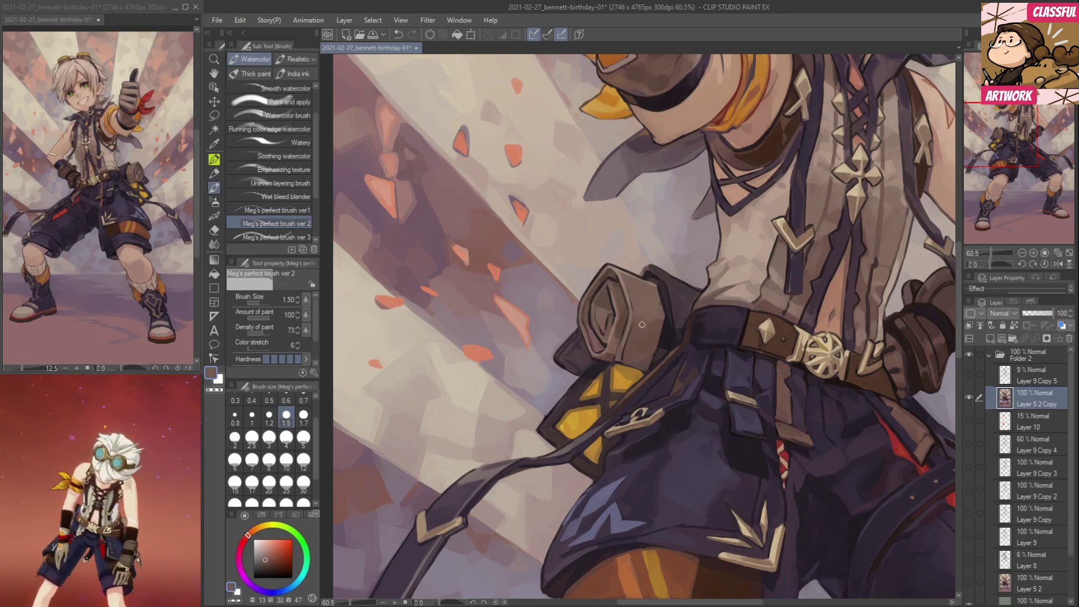
pyautogui.keyDown('alt'); pyautogui.click(630, 323); pyautogui.keyUp('alt')
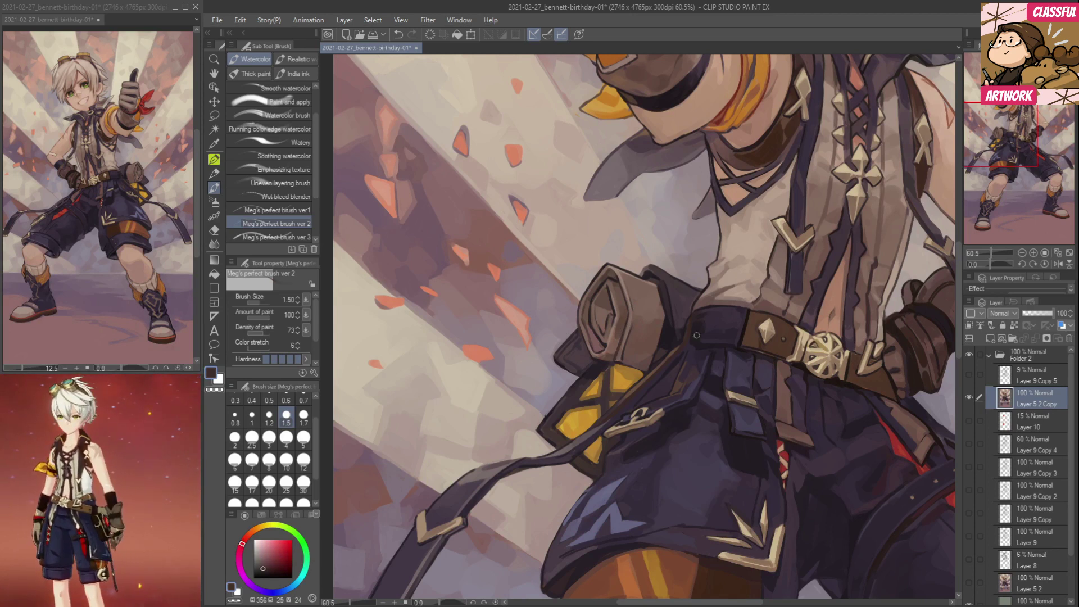
# Refine the bedroll's edge against the dark bag behind it with sampled brown and dark purple tones.
pyautogui.scroll(-3, 697, 336)
pyautogui.scroll(3, 713, 331)
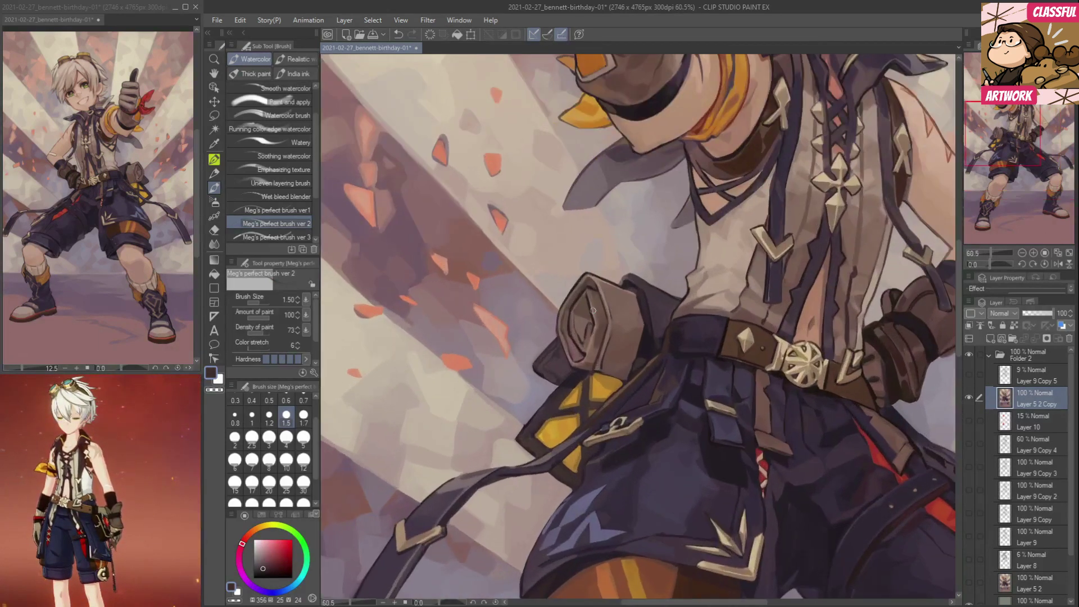
pyautogui.keyDown('alt'); pyautogui.click(628, 366); pyautogui.keyUp('alt')
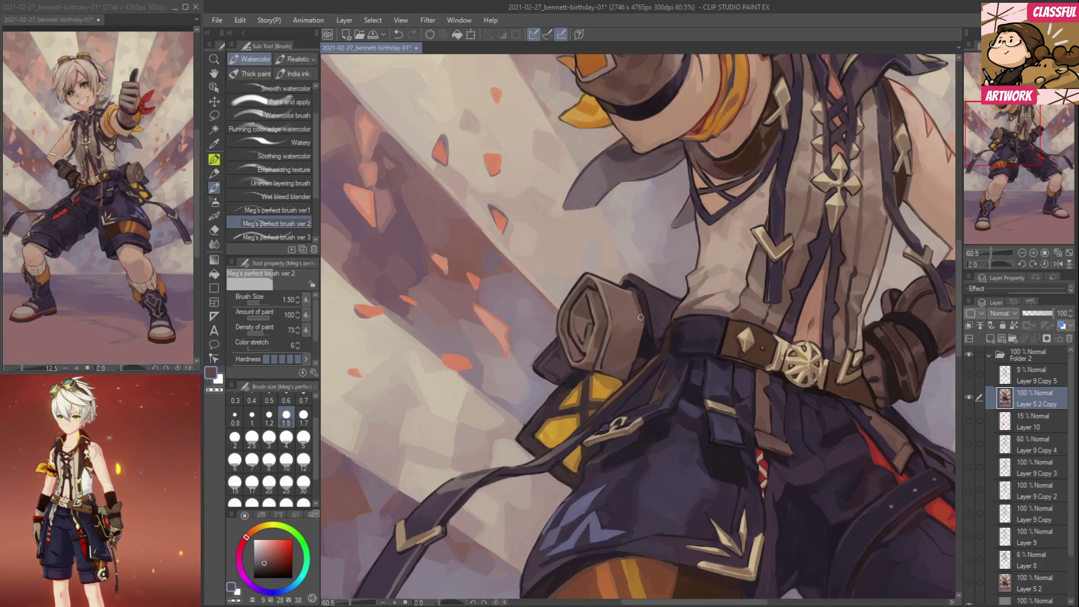
pyautogui.keyDown('alt'); pyautogui.click(634, 288); pyautogui.keyUp('alt')
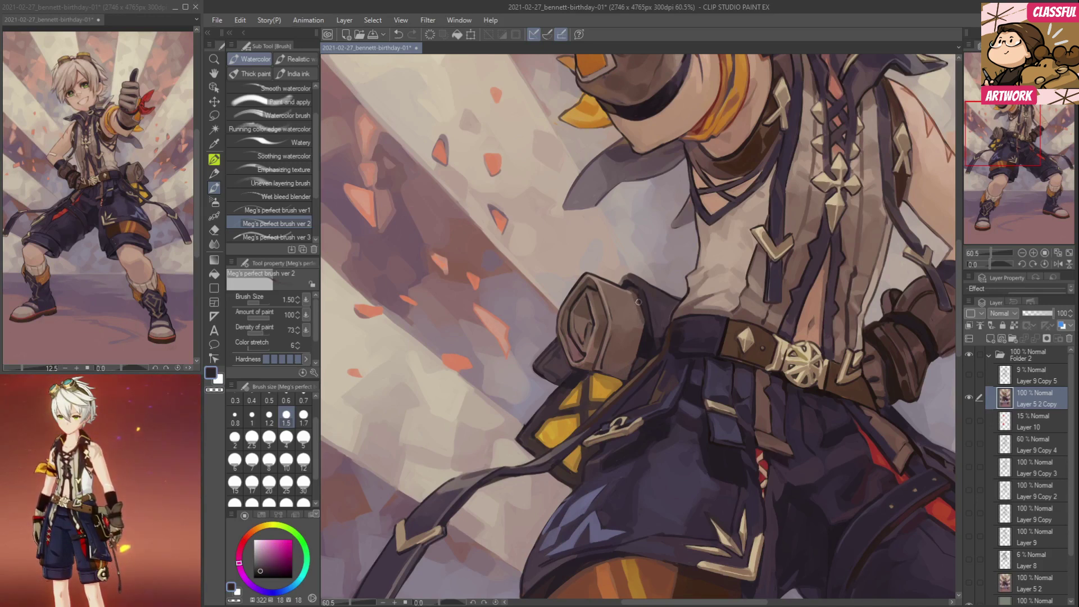
pyautogui.keyDown('alt'); pyautogui.click(648, 315); pyautogui.keyUp('alt')
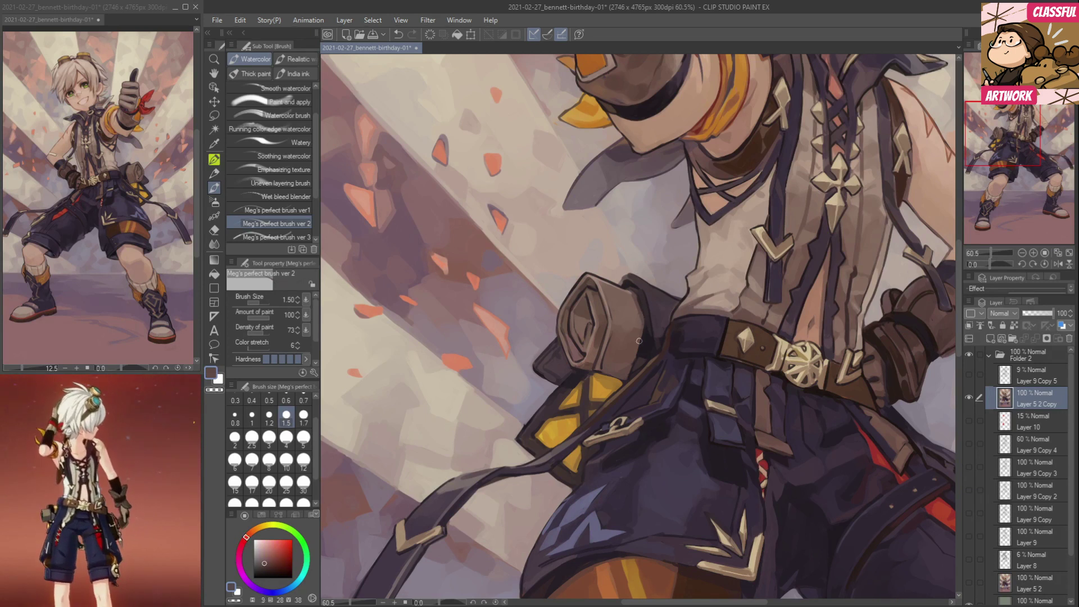
pyautogui.keyDown('alt'); pyautogui.click(634, 325); pyautogui.keyUp('alt')
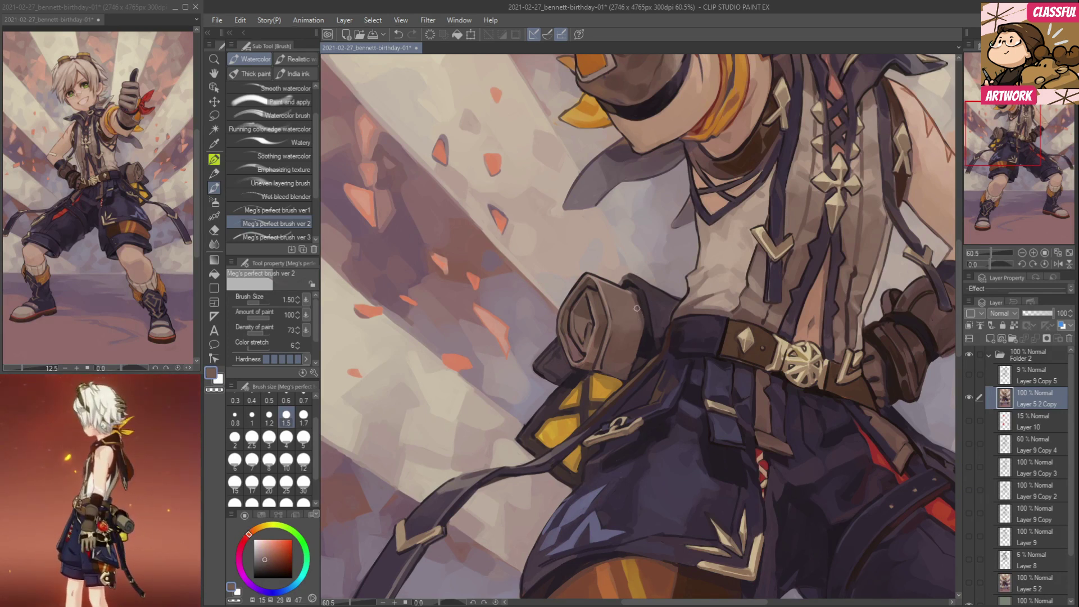
# Clean up the lower edge of the brown belt leather beside the diamond stud with sampled dark browns.
pyautogui.scroll(-2, 637, 308)
pyautogui.scroll(2, 625, 325)
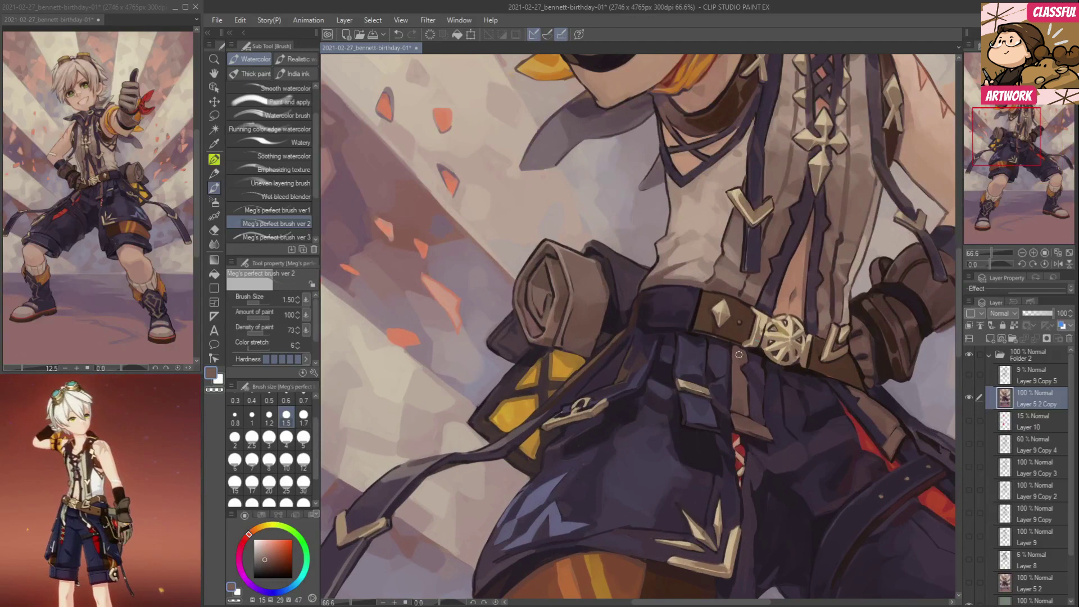
pyautogui.keyDown('alt'); pyautogui.click(716, 328); pyautogui.keyUp('alt')
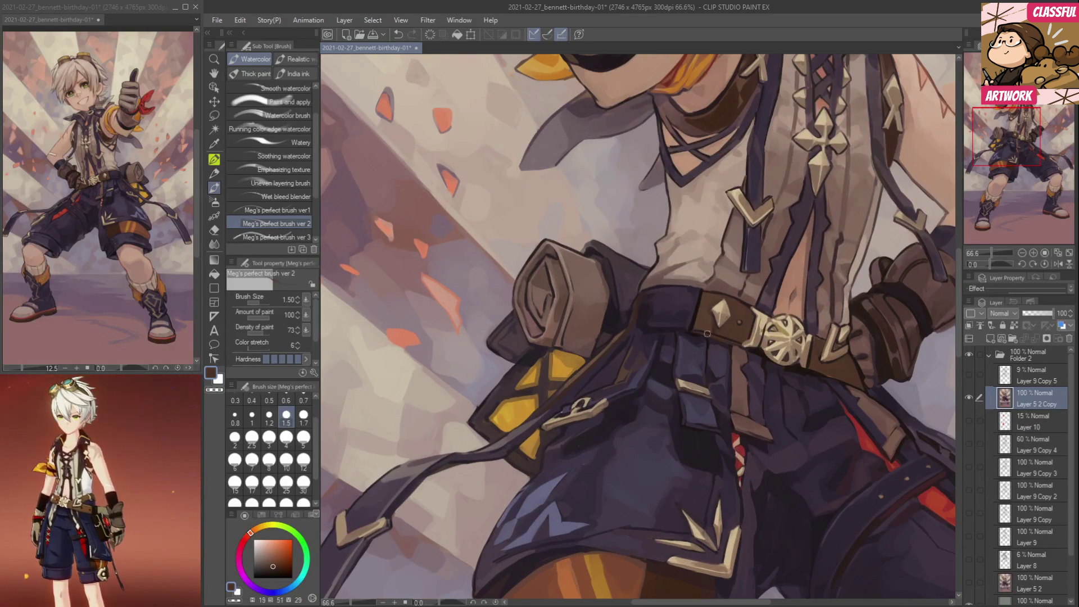
pyautogui.keyDown('alt'); pyautogui.click(710, 335); pyautogui.keyUp('alt')
pyautogui.keyDown('alt'); pyautogui.click(682, 335); pyautogui.keyUp('alt')
pyautogui.keyDown('alt'); pyautogui.click(714, 331); pyautogui.keyUp('alt')
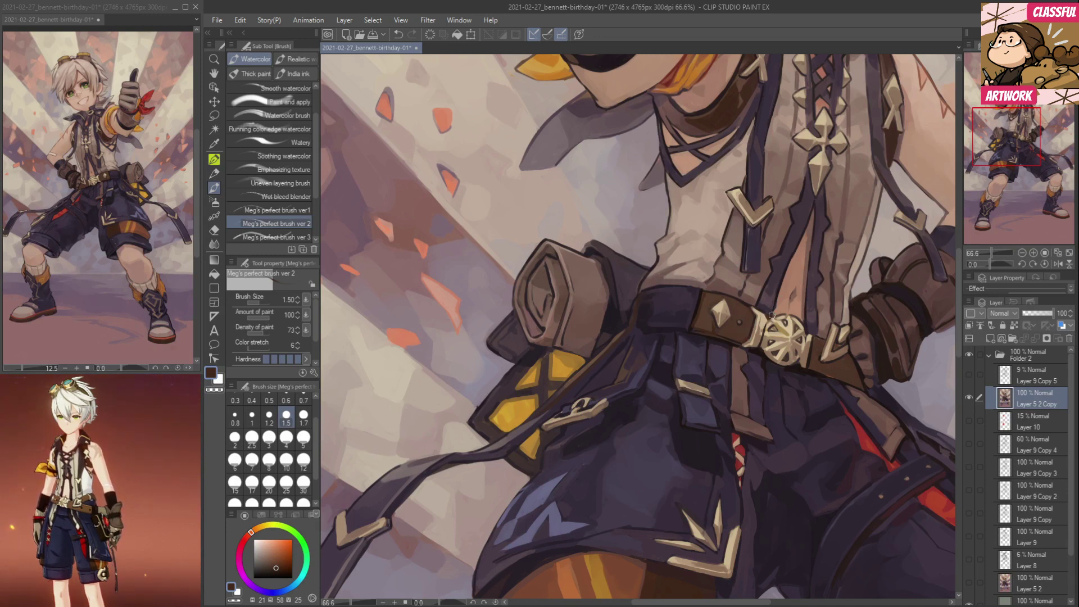
# Touch up the right edge of the round belt buckle and its adjoining clasp with gold and dark tones sampled from the painting.
pyautogui.keyDown('alt'); pyautogui.click(805, 336); pyautogui.keyUp('alt')
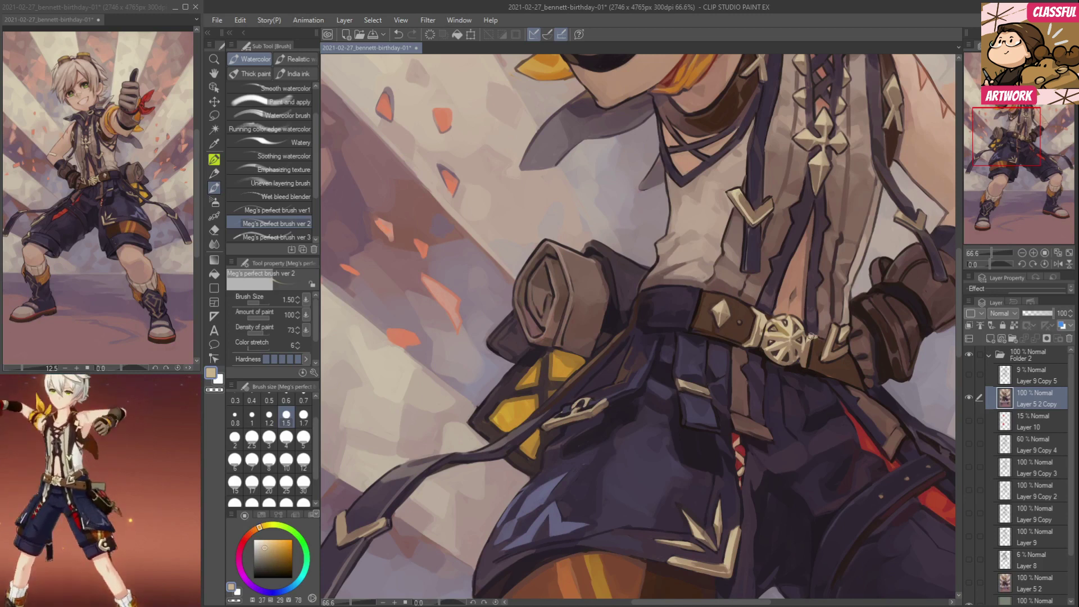
pyautogui.moveTo(807, 336); pyautogui.dragTo(815, 338)
pyautogui.keyDown('alt'); pyautogui.click(803, 366); pyautogui.keyUp('alt')
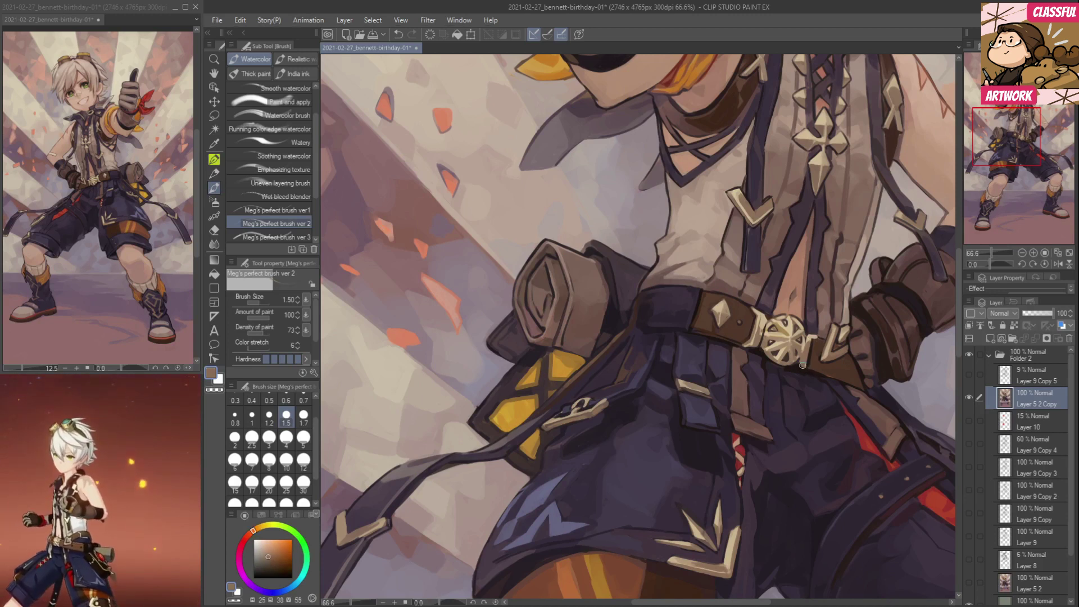
pyautogui.keyDown('alt'); pyautogui.click(816, 338); pyautogui.keyUp('alt')
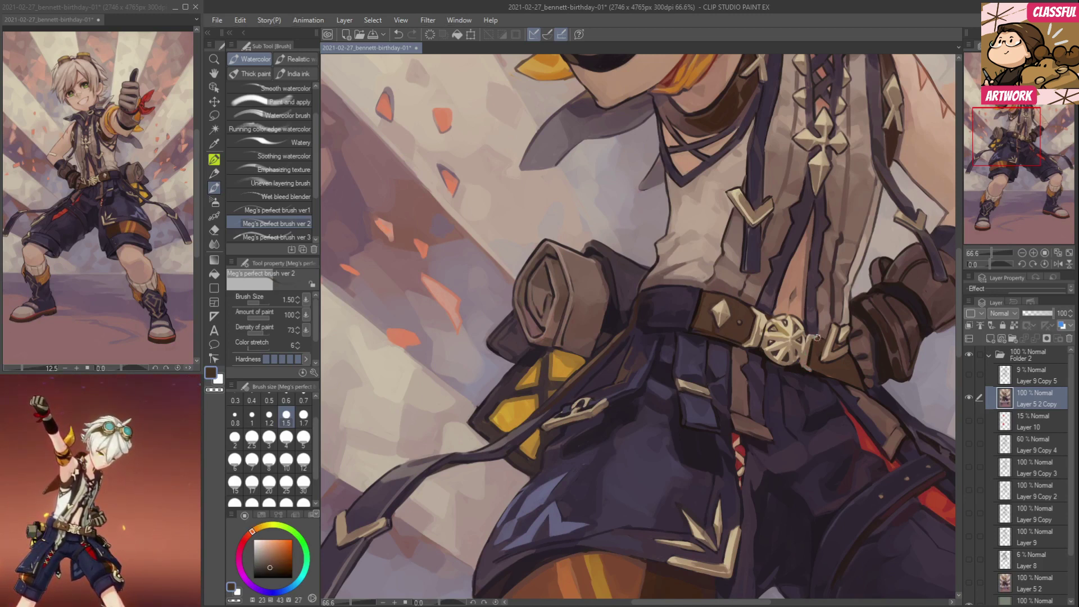
pyautogui.keyDown('alt'); pyautogui.click(815, 343); pyautogui.keyUp('alt')
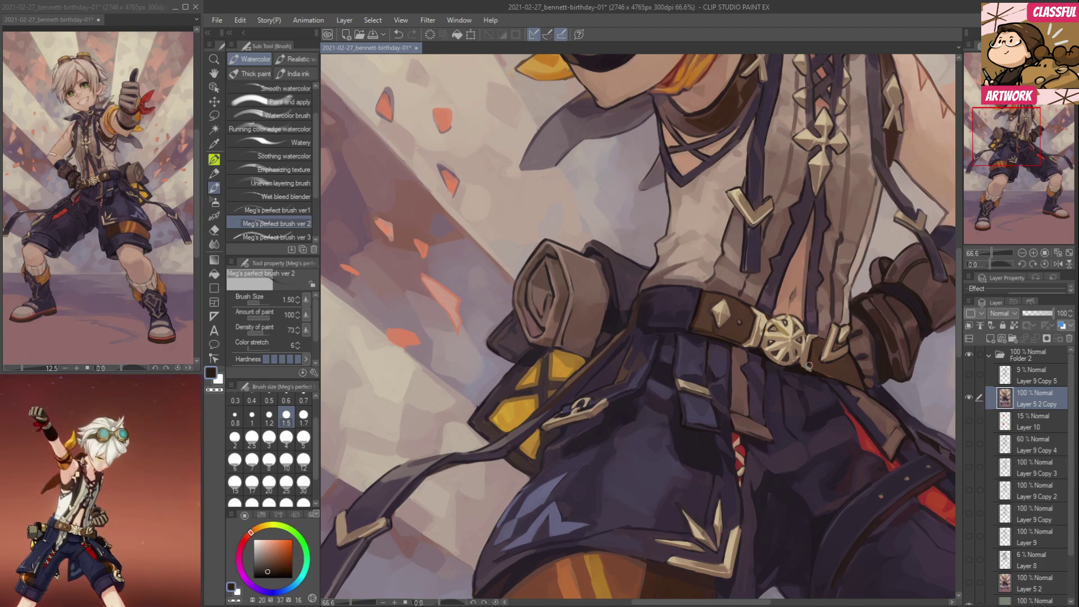
pyautogui.keyDown('alt'); pyautogui.click(800, 361); pyautogui.keyUp('alt')
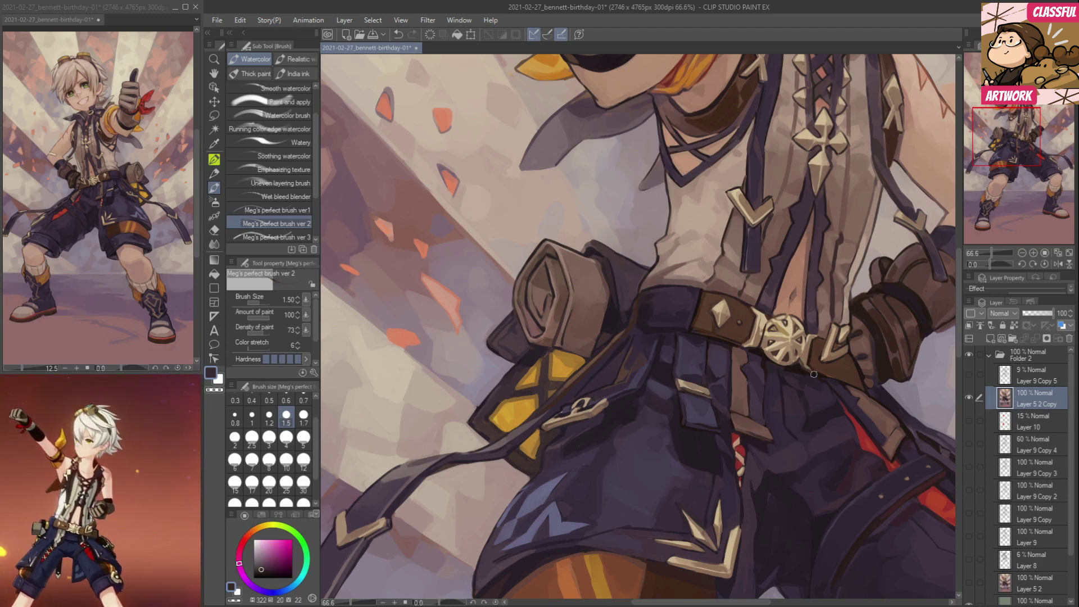
pyautogui.keyDown('alt'); pyautogui.click(805, 356); pyautogui.keyUp('alt')
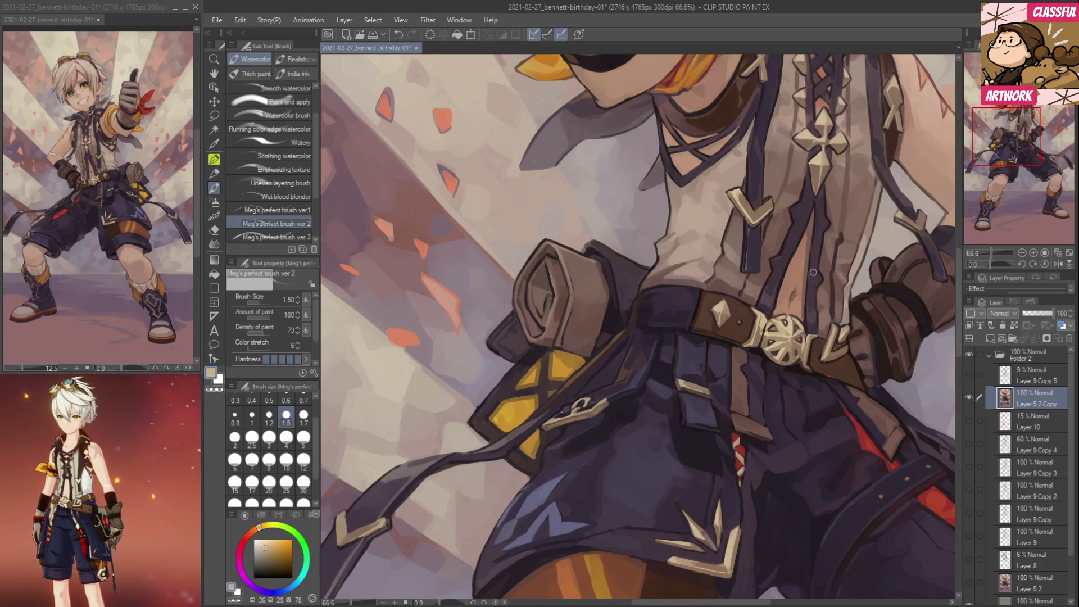
# Refine the facets of the diamond stud on the brown belt, using colours sampled from the stud itself.
pyautogui.moveTo(828, 360); pyautogui.dragTo(805, 383)
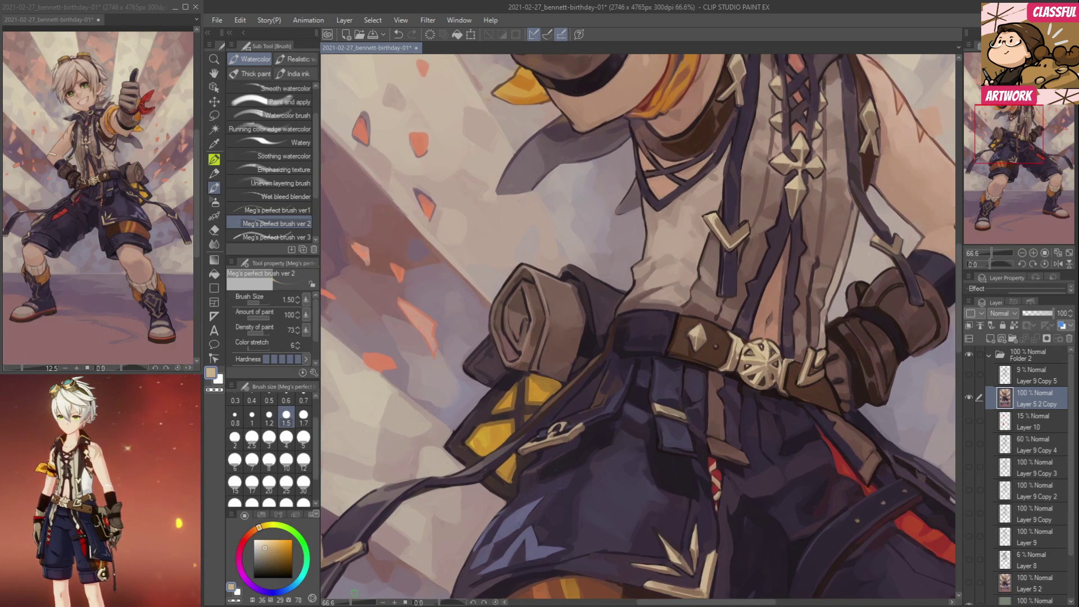
pyautogui.click(395, 602)
pyautogui.moveTo(744, 502); pyautogui.dragTo(598, 487)
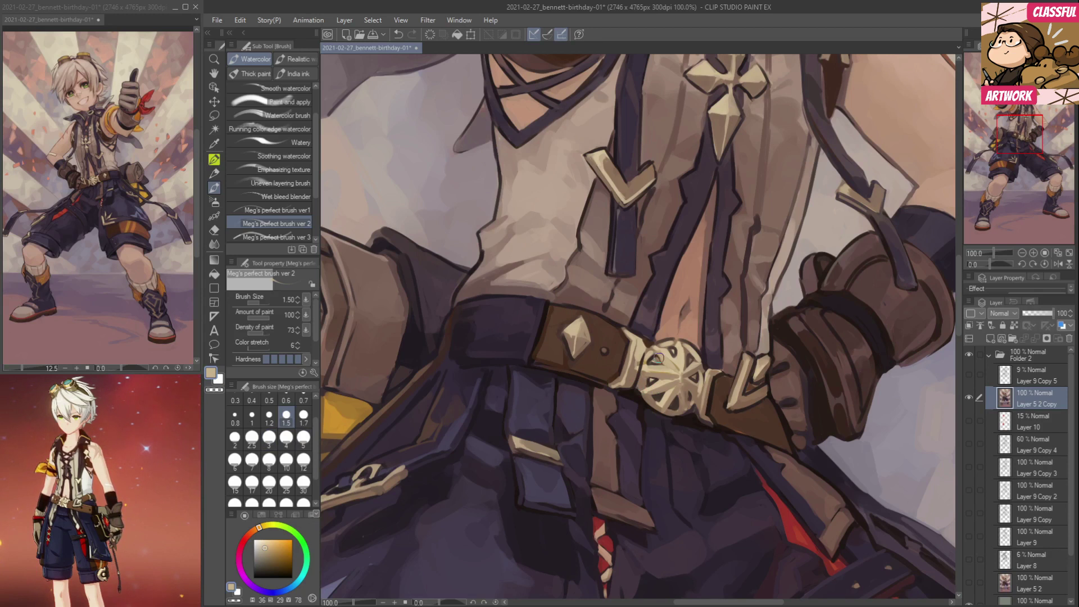
pyautogui.moveTo(581, 337); pyautogui.dragTo(587, 332)
pyautogui.keyDown('alt'); pyautogui.click(585, 333); pyautogui.keyUp('alt')
pyautogui.keyDown('alt'); pyautogui.click(580, 331); pyautogui.keyUp('alt')
pyautogui.keyDown('alt'); pyautogui.click(583, 330); pyautogui.keyUp('alt')
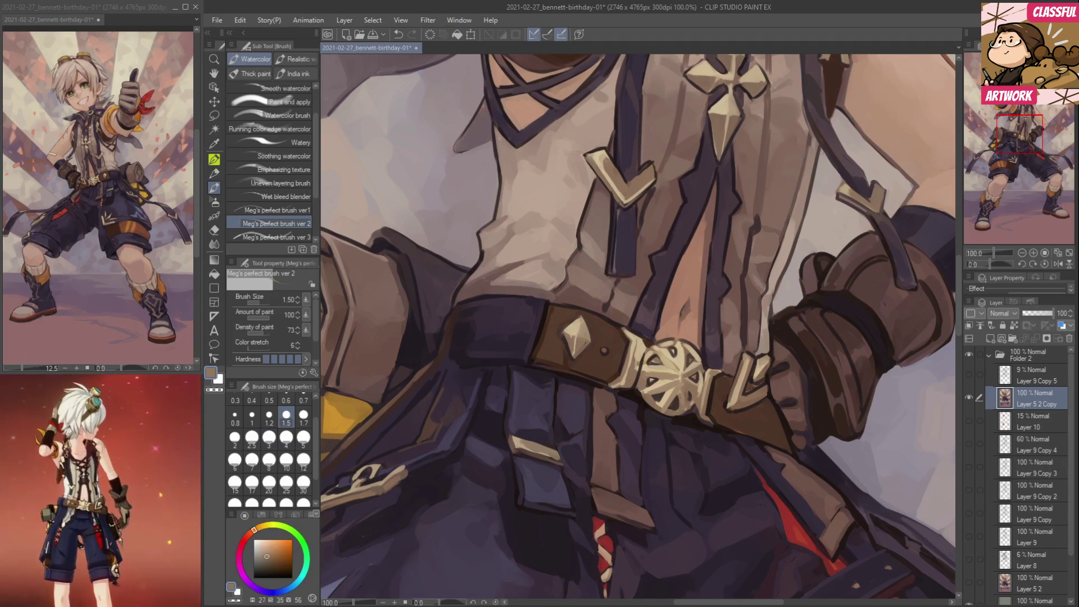
pyautogui.keyDown('alt'); pyautogui.click(574, 344); pyautogui.keyUp('alt')
pyautogui.keyDown('alt'); pyautogui.click(590, 327); pyautogui.keyUp('alt')
pyautogui.keyDown('alt'); pyautogui.click(581, 329); pyautogui.keyUp('alt')
# Define the upper rim and spokes of the round belt buckle with alternating sampled gold, brown and dark tones.
pyautogui.keyDown('alt'); pyautogui.click(658, 348); pyautogui.keyUp('alt')
pyautogui.keyDown('alt'); pyautogui.click(656, 348); pyautogui.keyUp('alt')
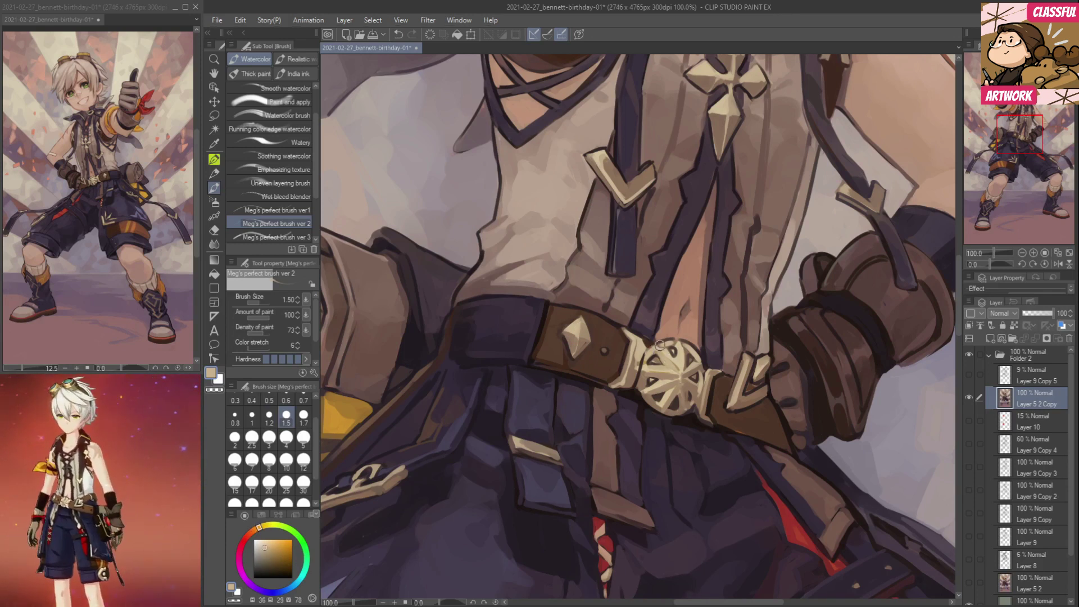
pyautogui.keyDown('alt'); pyautogui.click(679, 346); pyautogui.keyUp('alt')
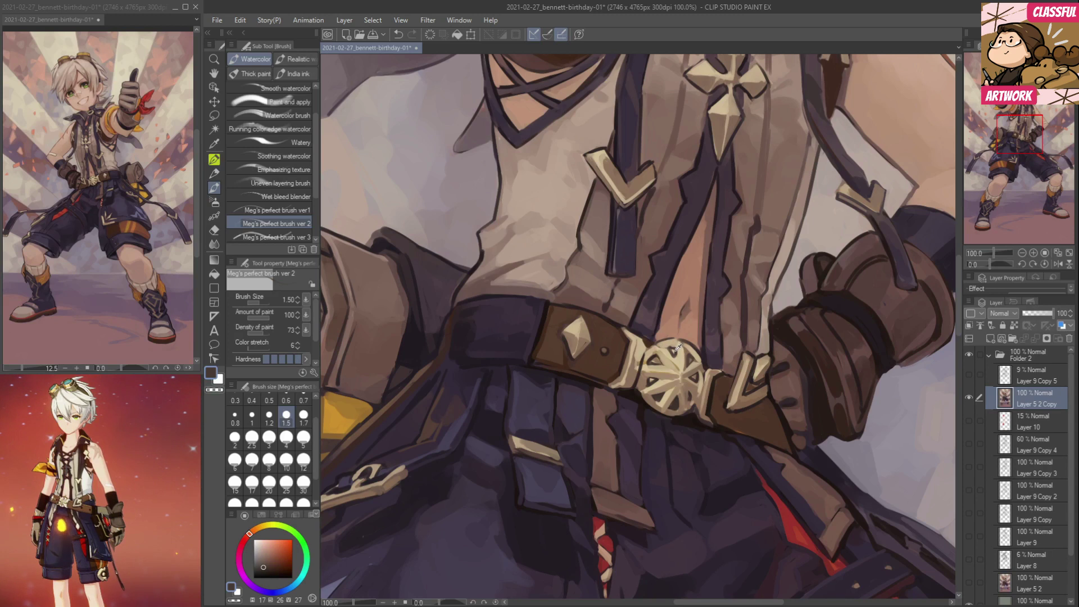
pyautogui.keyDown('alt'); pyautogui.click(660, 358); pyautogui.keyUp('alt')
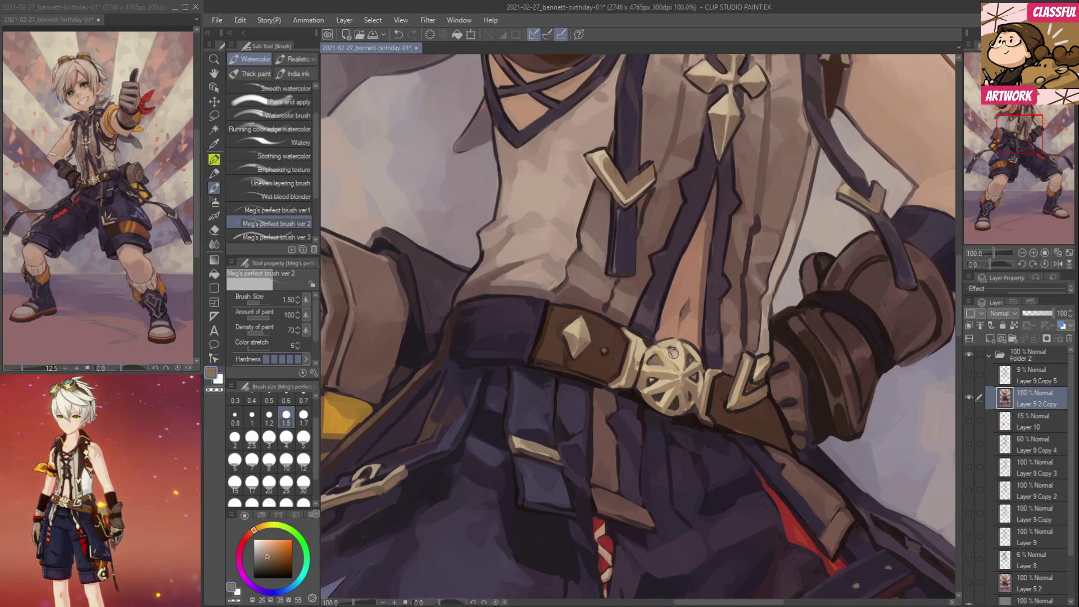
pyautogui.keyDown('alt'); pyautogui.click(679, 360); pyautogui.keyUp('alt')
pyautogui.keyDown('alt'); pyautogui.click(680, 349); pyautogui.keyUp('alt')
pyautogui.keyDown('alt'); pyautogui.click(692, 362); pyautogui.keyUp('alt')
pyautogui.moveTo(691, 363); pyautogui.dragTo(688, 356)
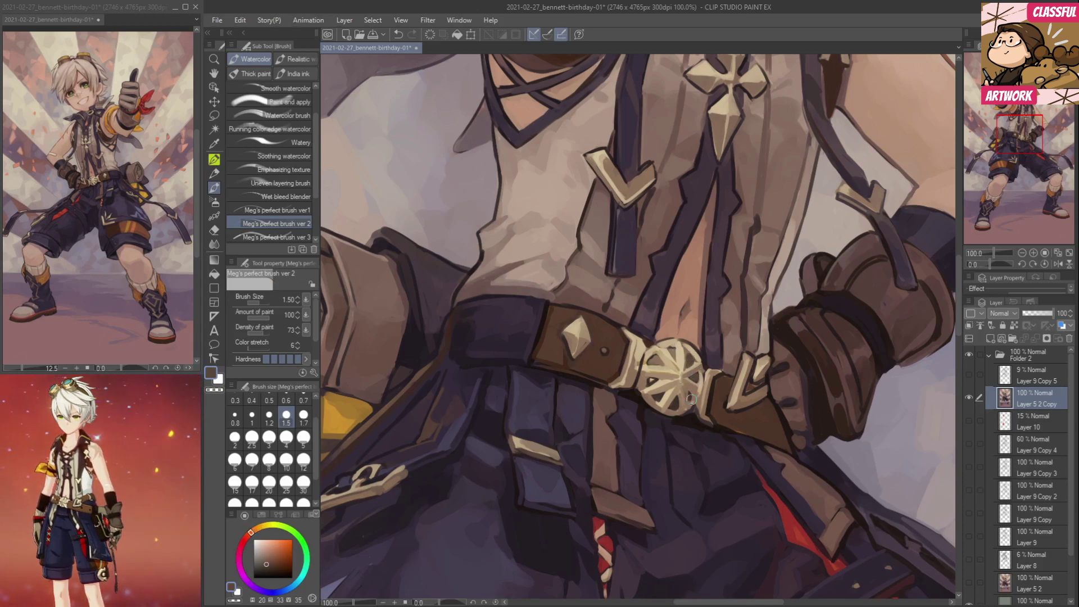
pyautogui.keyDown('alt'); pyautogui.click(691, 397); pyautogui.keyUp('alt')
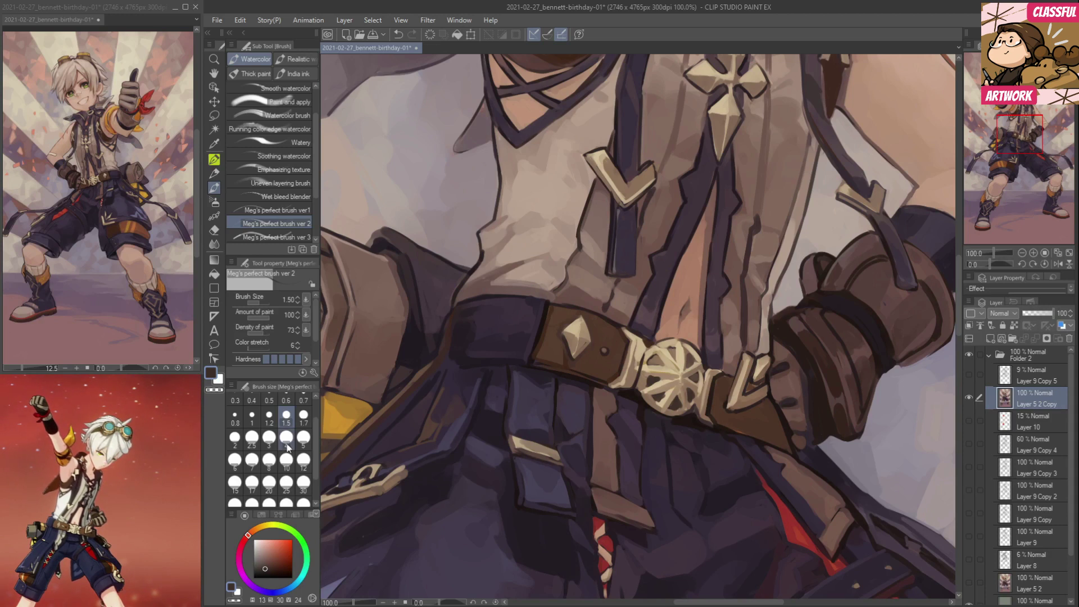
# Switch to Meg's perfect brush ver 3 at size 0.6 and paint tan detail on the buckle's left clasp and right-hand spokes.
pyautogui.click(283, 237)
pyautogui.click(286, 400)
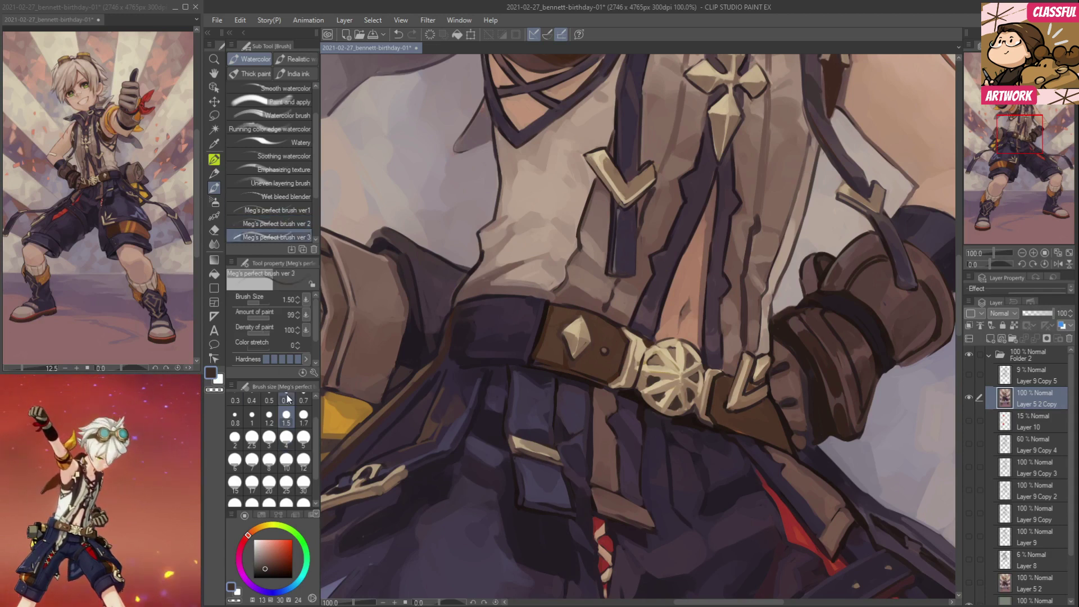
pyautogui.keyDown('alt'); pyautogui.click(636, 366); pyautogui.keyUp('alt')
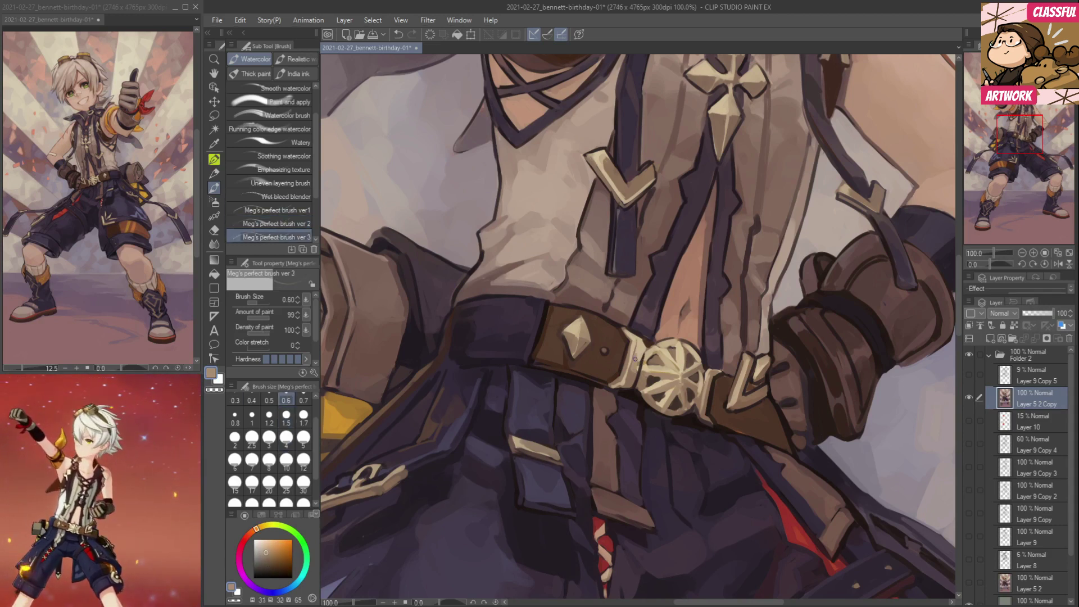
pyautogui.moveTo(640, 354); pyautogui.dragTo(629, 376)
pyautogui.moveTo(704, 396)
pyautogui.mouseDown()
pyautogui.moveTo(702, 406)
pyautogui.moveTo(696, 377)
pyautogui.mouseUp()
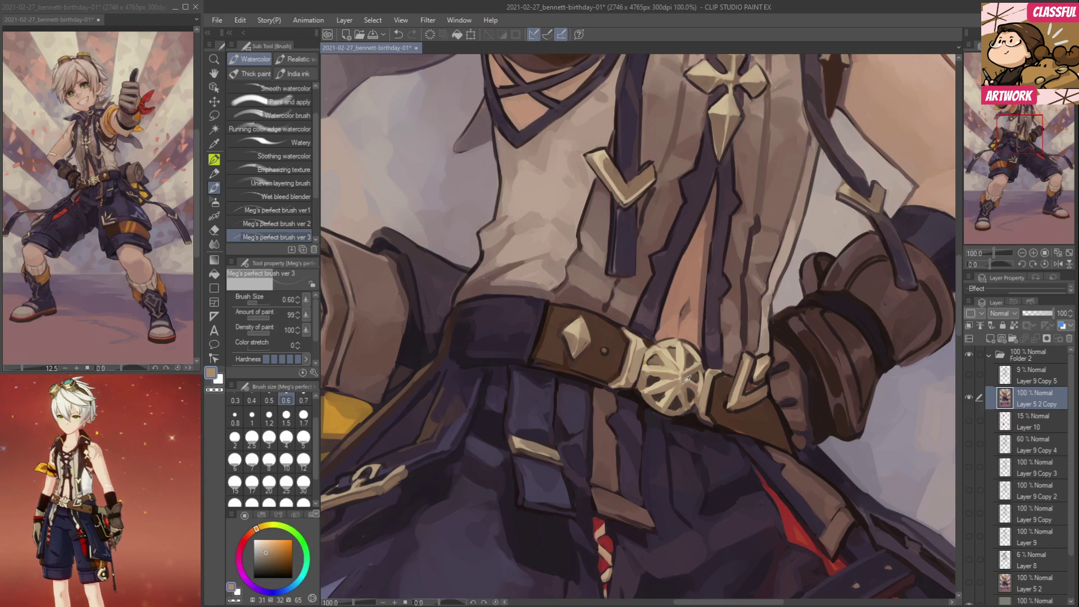
# Sharpen the spokes and dark gaps in the lower and left parts of the round buckle, sampling gold and shadow colours.
pyautogui.keyDown('alt'); pyautogui.click(662, 398); pyautogui.keyUp('alt')
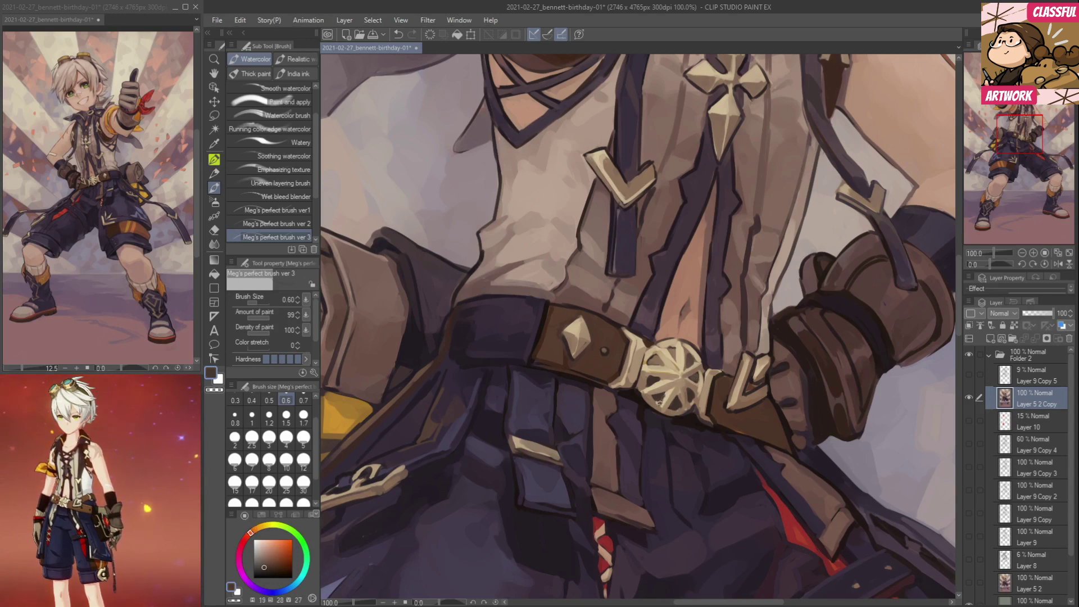
pyautogui.keyDown('alt'); pyautogui.click(671, 395); pyautogui.keyUp('alt')
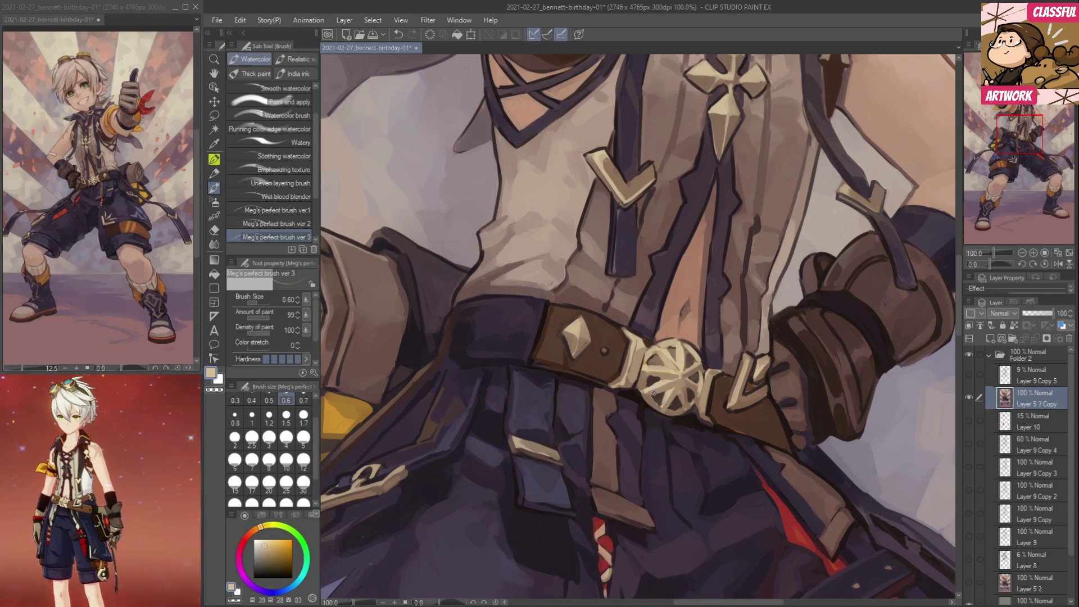
pyautogui.keyDown('alt'); pyautogui.click(652, 394); pyautogui.keyUp('alt')
pyautogui.keyDown('alt'); pyautogui.click(651, 382); pyautogui.keyUp('alt')
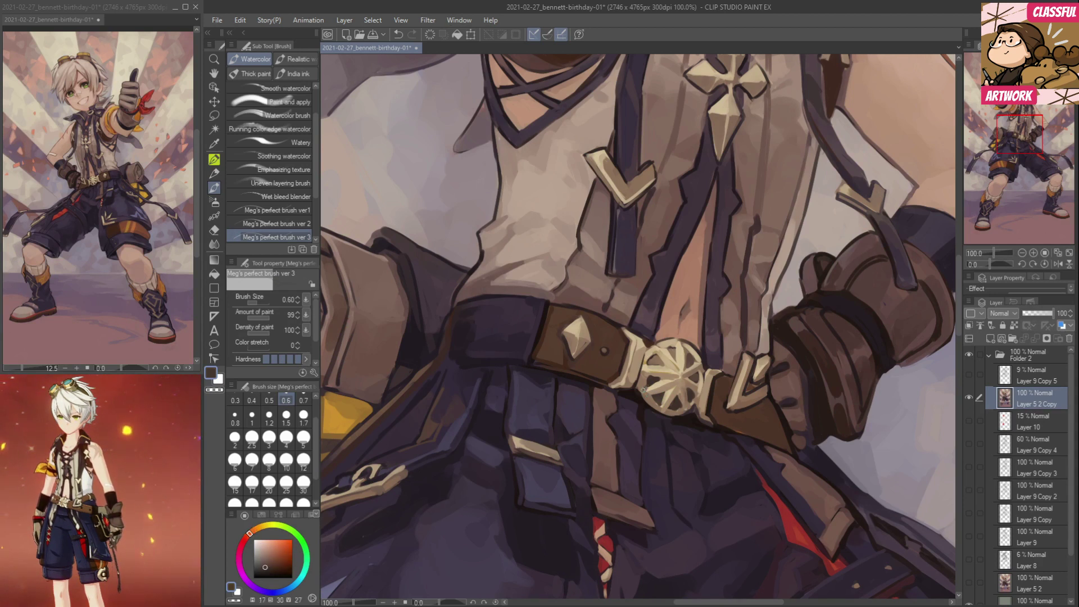
pyautogui.keyDown('alt'); pyautogui.click(652, 377); pyautogui.keyUp('alt')
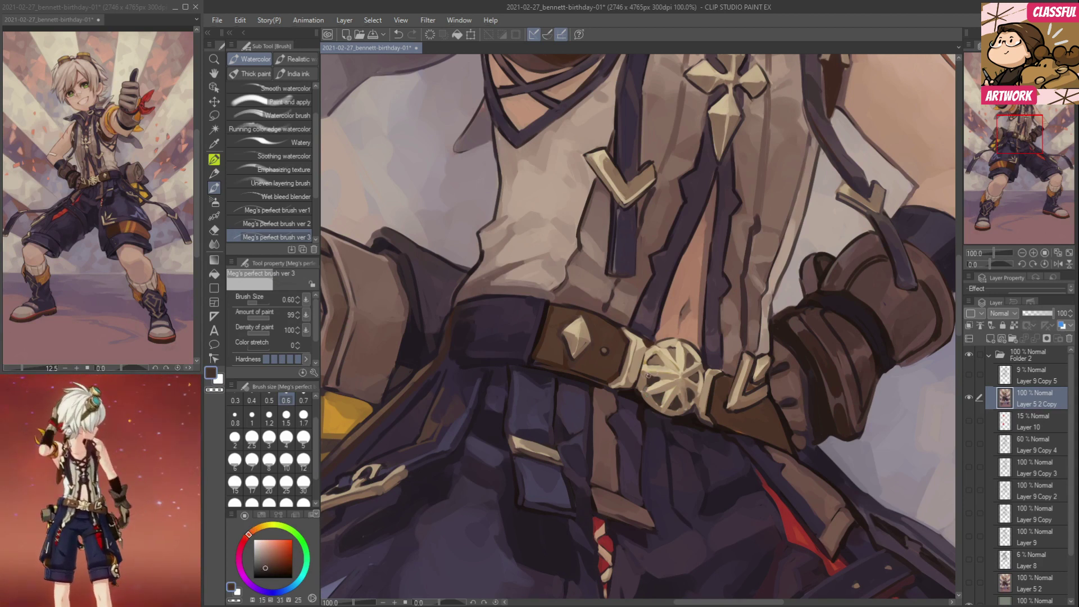
pyautogui.keyDown('alt'); pyautogui.click(647, 373); pyautogui.keyUp('alt')
pyautogui.keyDown('alt'); pyautogui.click(653, 365); pyautogui.keyUp('alt')
pyautogui.keyDown('alt'); pyautogui.click(664, 365); pyautogui.keyUp('alt')
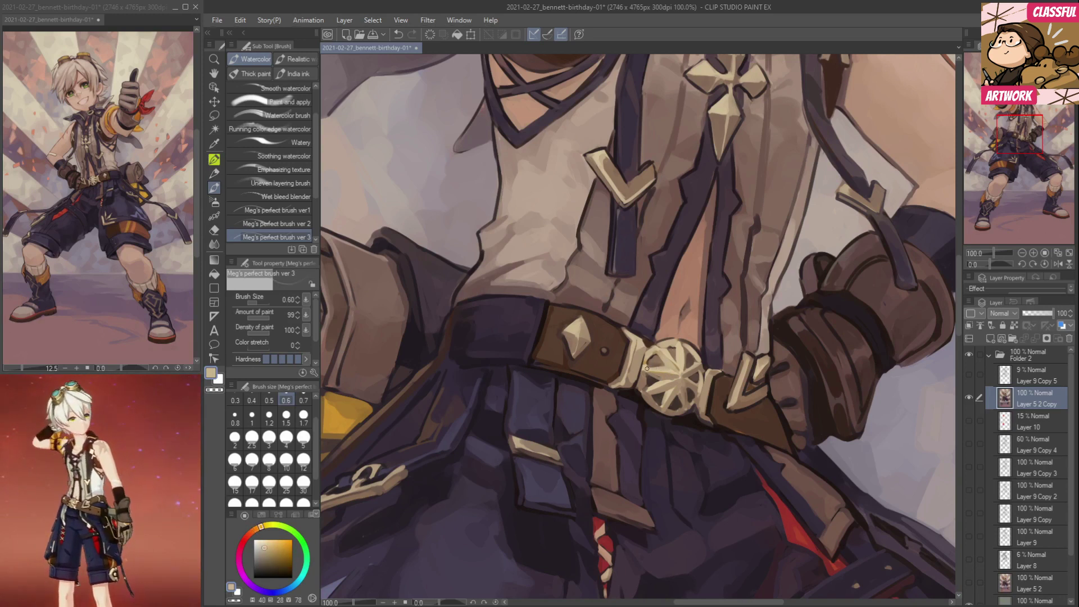
# Clean up the top rim of the round buckle and the gaps beneath it with sampled gold, brown and dark tones.
pyautogui.keyDown('alt'); pyautogui.click(650, 358); pyautogui.keyUp('alt')
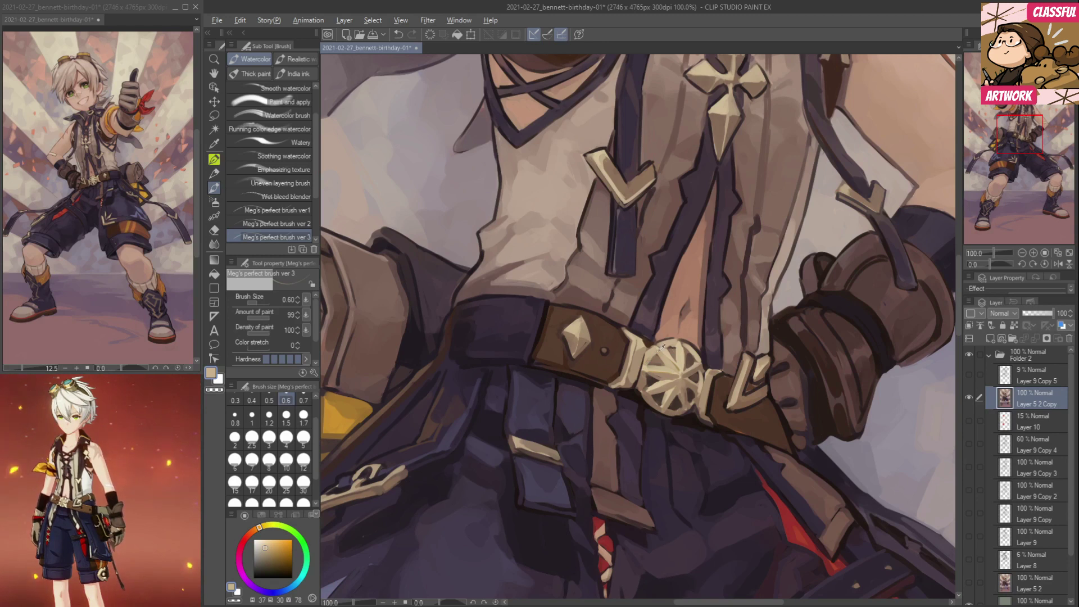
pyautogui.keyDown('alt'); pyautogui.click(671, 351); pyautogui.keyUp('alt')
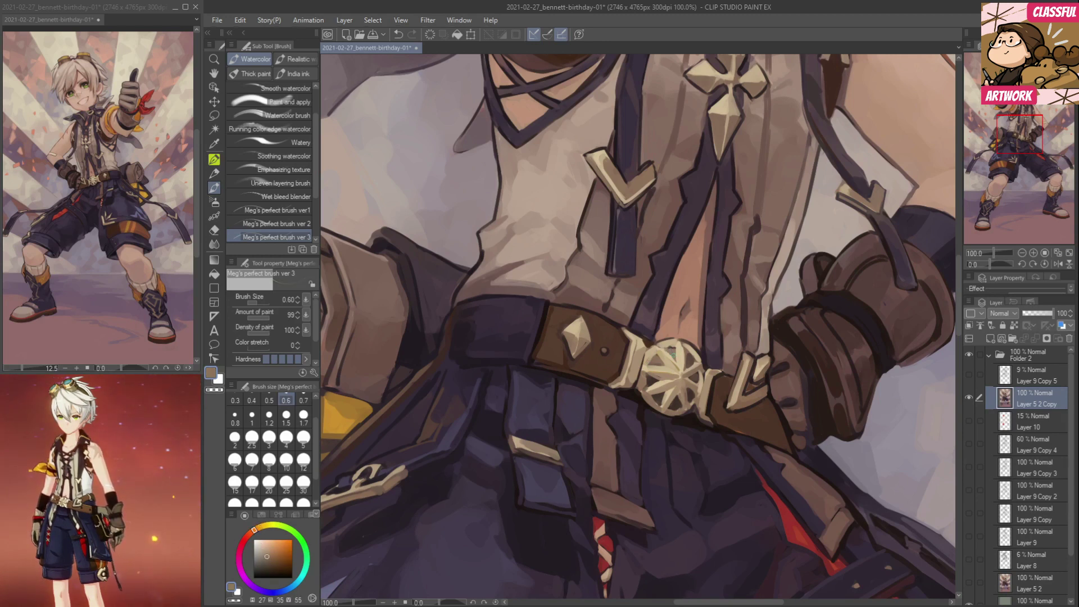
pyautogui.keyDown('alt'); pyautogui.click(675, 345); pyautogui.keyUp('alt')
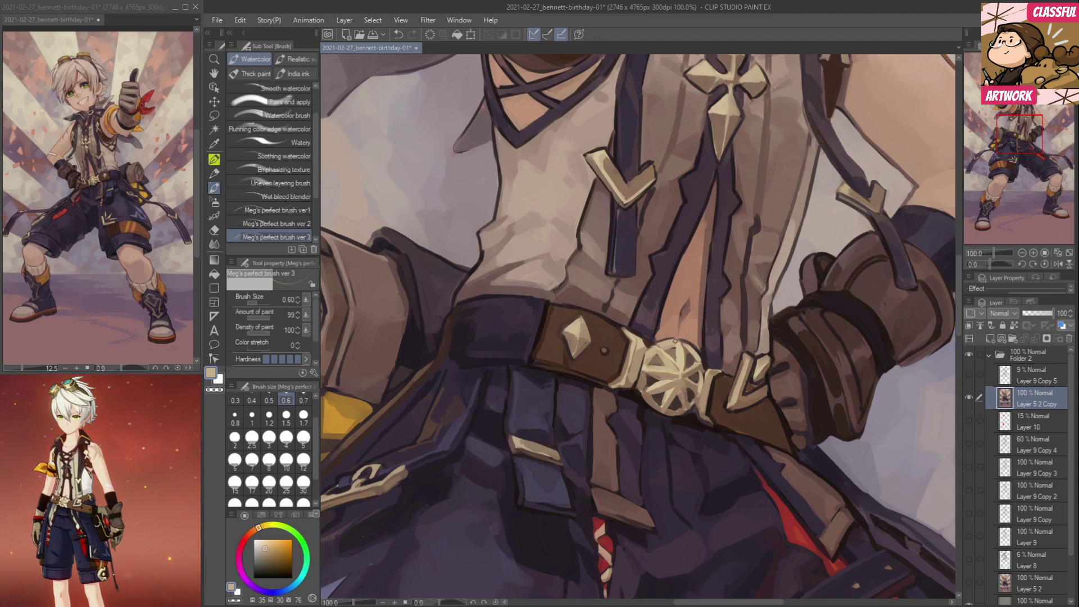
pyautogui.keyDown('alt'); pyautogui.click(678, 355); pyautogui.keyUp('alt')
pyautogui.keyDown('alt'); pyautogui.click(688, 346); pyautogui.keyUp('alt')
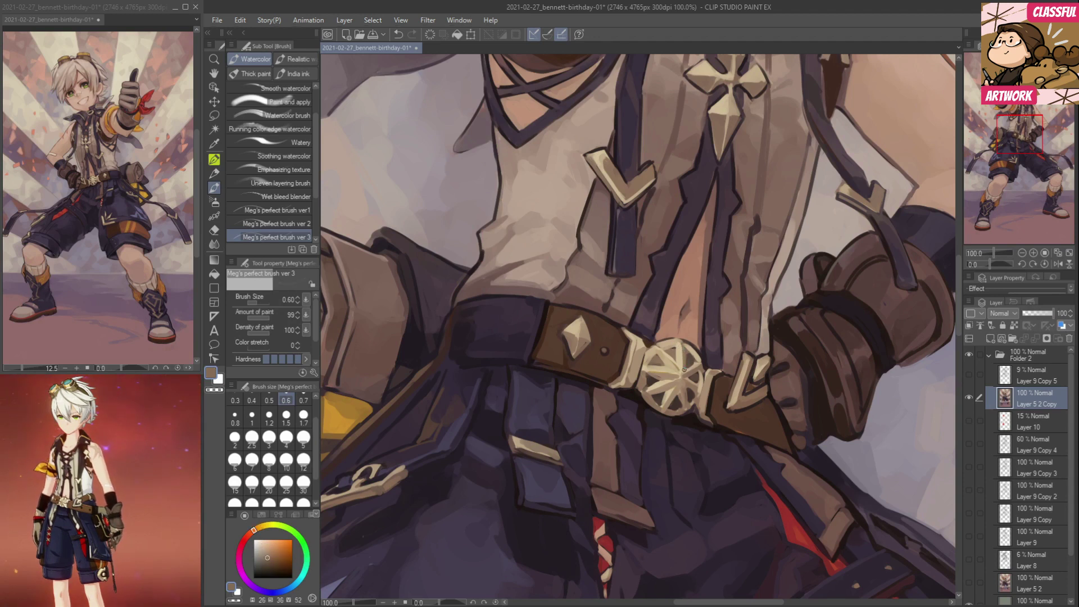
pyautogui.keyDown('alt'); pyautogui.click(688, 360); pyautogui.keyUp('alt')
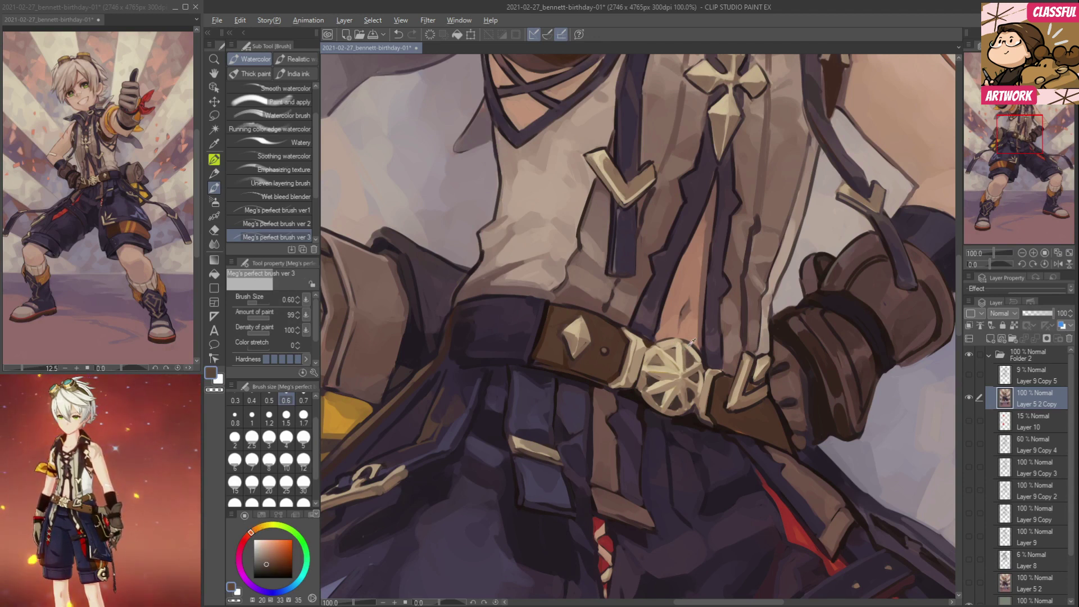
pyautogui.keyDown('alt'); pyautogui.click(679, 336); pyautogui.keyUp('alt')
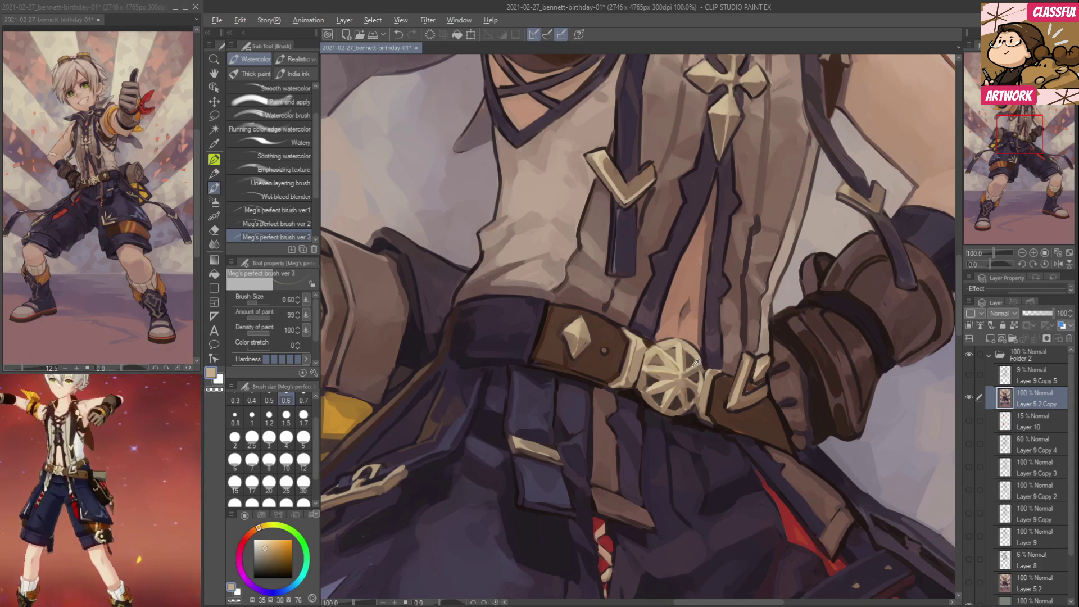
# Refine the right rim and right-hand spokes of the round buckle with sampled light gold and dark outline colours.
pyautogui.keyDown('alt'); pyautogui.click(692, 362); pyautogui.keyUp('alt')
pyautogui.keyDown('alt'); pyautogui.click(692, 366); pyautogui.keyUp('alt')
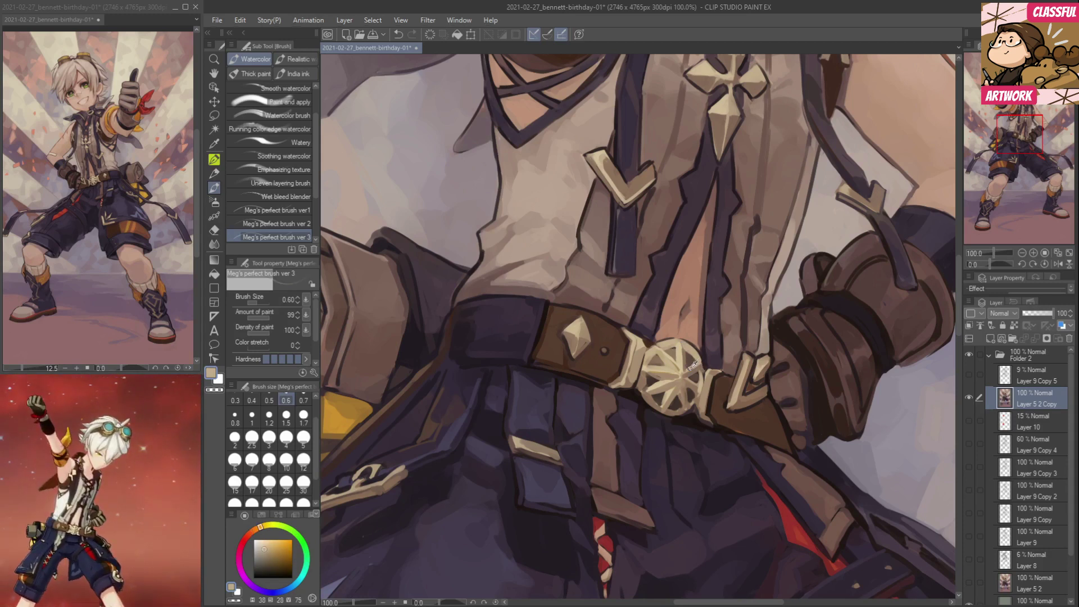
pyautogui.keyDown('alt'); pyautogui.click(696, 362); pyautogui.keyUp('alt')
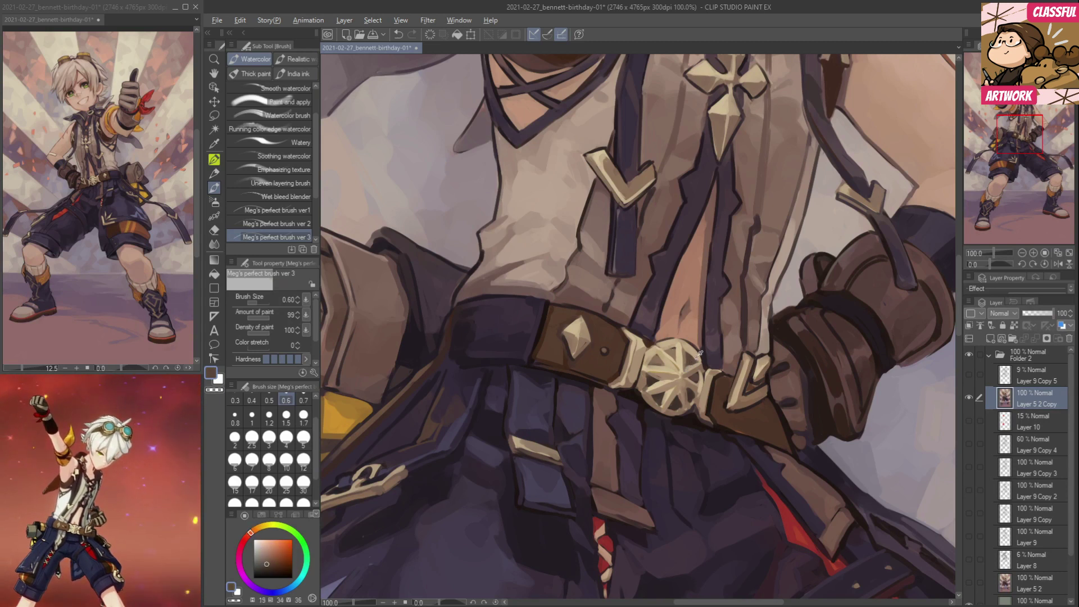
pyautogui.keyDown('alt'); pyautogui.click(692, 354); pyautogui.keyUp('alt')
pyautogui.keyDown('alt'); pyautogui.click(695, 378); pyautogui.keyUp('alt')
pyautogui.keyDown('alt'); pyautogui.click(683, 372); pyautogui.keyUp('alt')
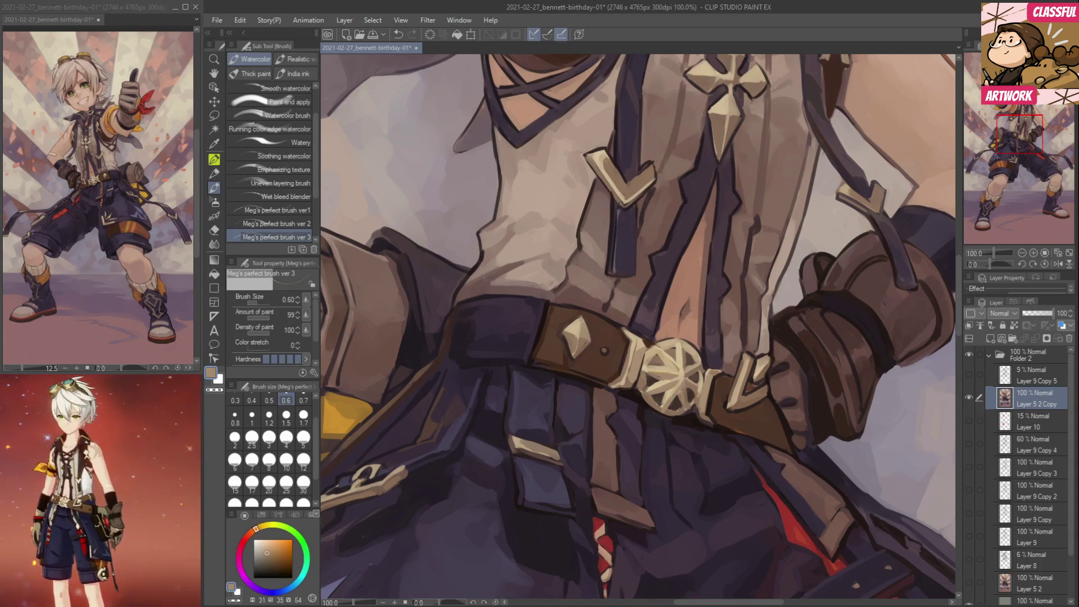
# Shade the bottom rim and lower spokes of the round buckle with sampled tan and brown tones.
pyautogui.keyDown('alt'); pyautogui.click(679, 395); pyautogui.keyUp('alt')
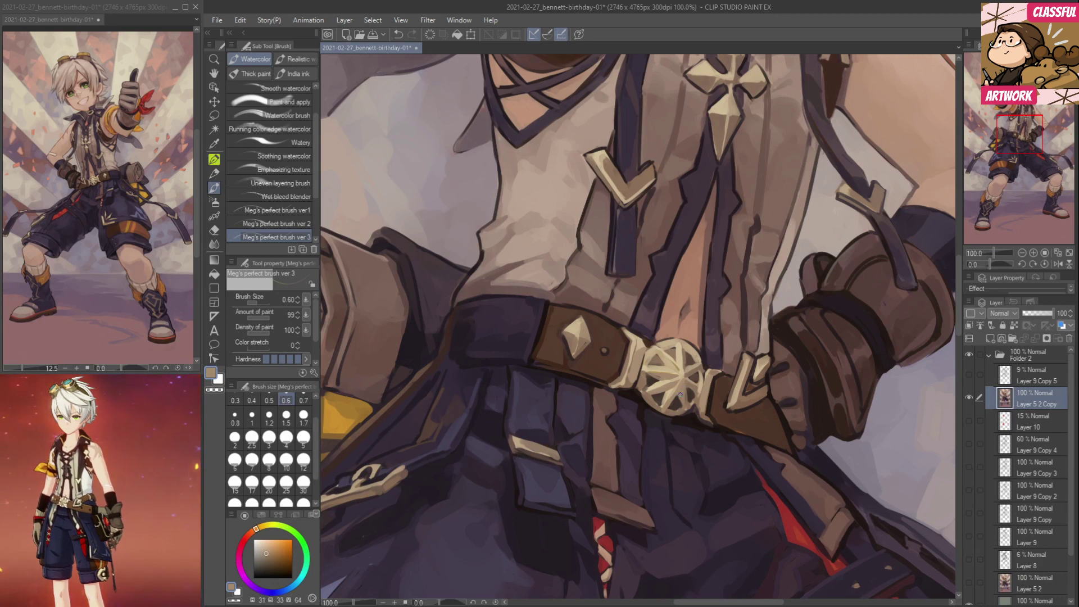
pyautogui.keyDown('alt'); pyautogui.click(679, 399); pyautogui.keyUp('alt')
pyautogui.keyDown('alt'); pyautogui.click(691, 403); pyautogui.keyUp('alt')
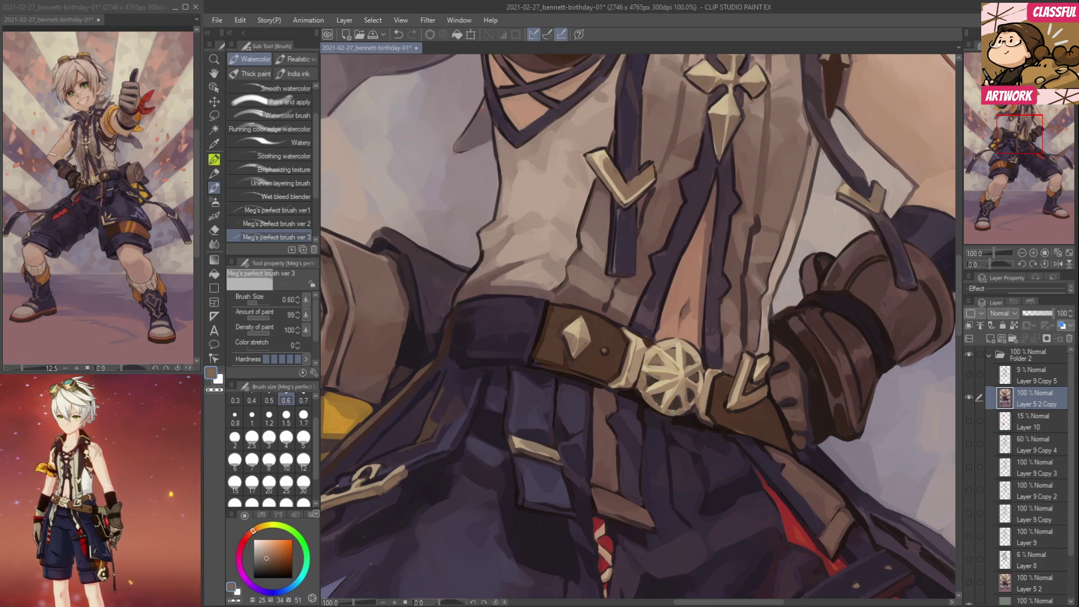
pyautogui.keyDown('alt'); pyautogui.click(691, 350); pyautogui.keyUp('alt')
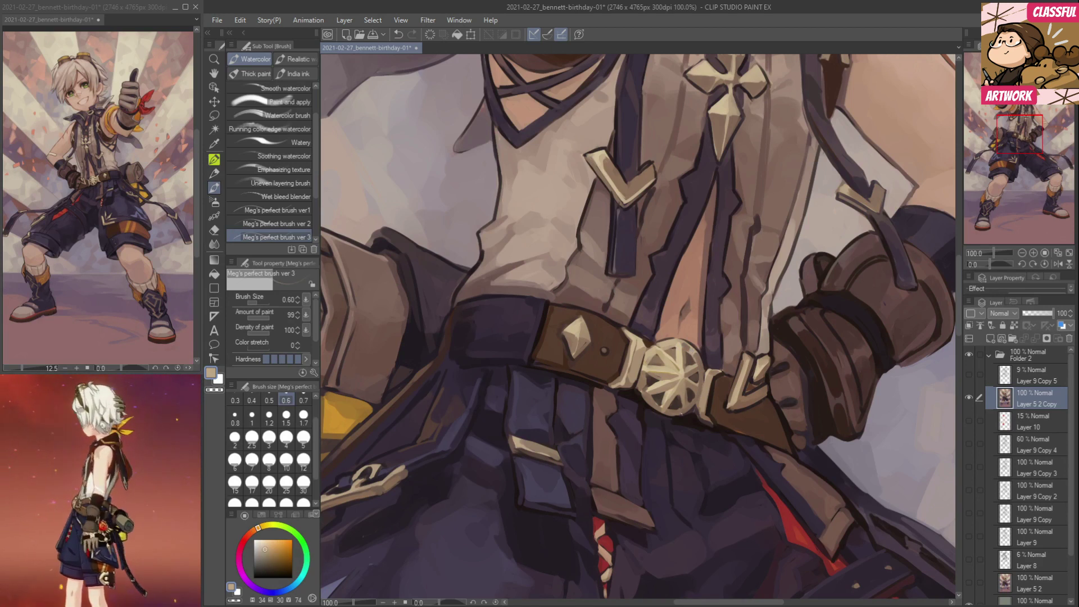
# Refine the left rim and lower spokes of the round buckle with sampled tan, brown and light gold tones.
pyautogui.keyDown('alt'); pyautogui.click(645, 388); pyautogui.keyUp('alt')
pyautogui.keyDown('alt'); pyautogui.click(644, 387); pyautogui.keyUp('alt')
pyautogui.moveTo(644, 391); pyautogui.dragTo(656, 380)
pyautogui.keyDown('alt'); pyautogui.click(653, 384); pyautogui.keyUp('alt')
pyautogui.keyDown('alt'); pyautogui.click(635, 381); pyautogui.keyUp('alt')
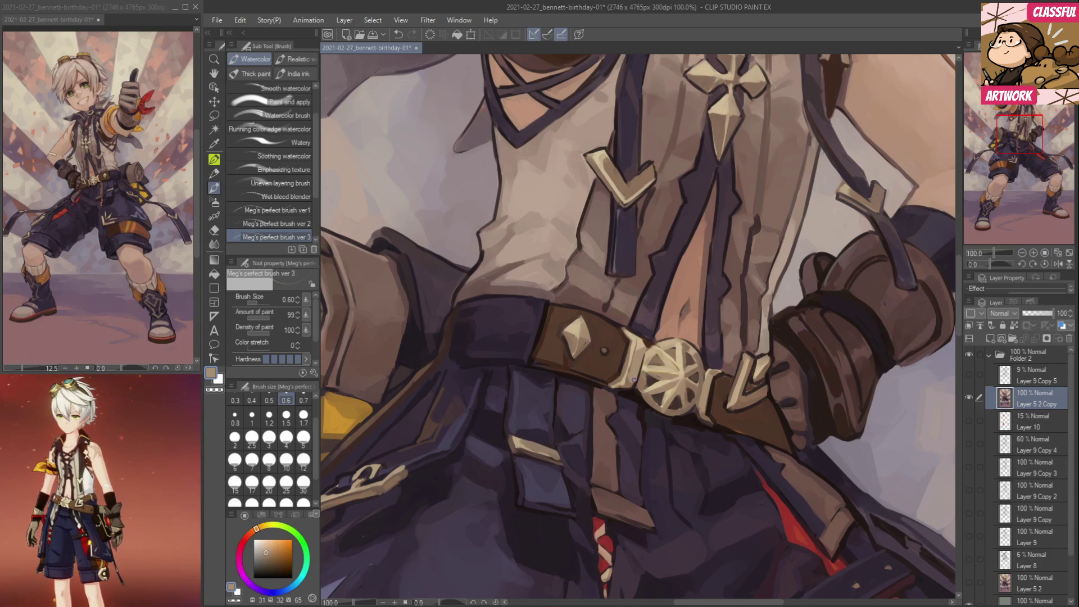
pyautogui.keyDown('alt'); pyautogui.click(669, 396); pyautogui.keyUp('alt')
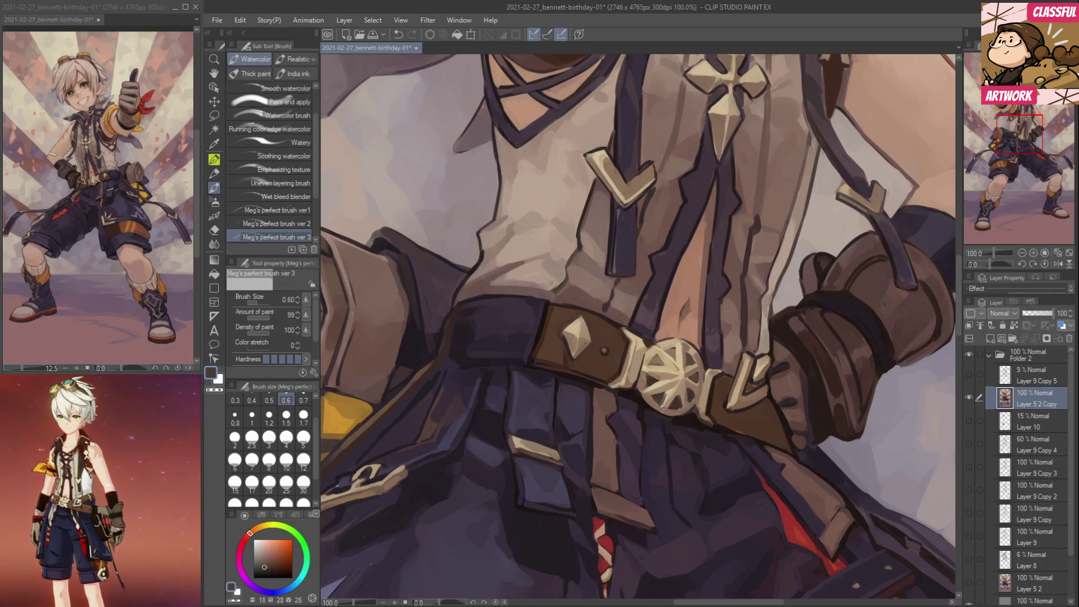
pyautogui.keyDown('alt'); pyautogui.click(664, 409); pyautogui.keyUp('alt')
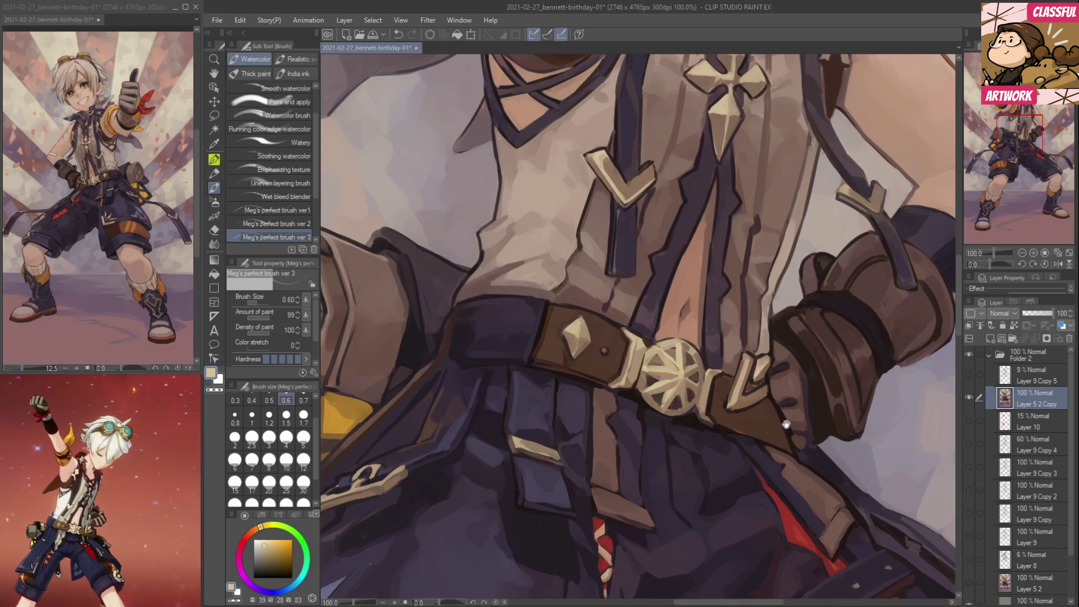
# Clean up the lower edge and tip of the brown strap beside the round buckle with sampled brown and dark outline colours.
pyautogui.moveTo(786, 424); pyautogui.dragTo(738, 466)
pyautogui.keyDown('alt'); pyautogui.click(716, 472); pyautogui.keyUp('alt')
pyautogui.keyDown('alt'); pyautogui.click(702, 457); pyautogui.keyUp('alt')
pyautogui.keyDown('alt'); pyautogui.click(679, 467); pyautogui.keyUp('alt')
pyautogui.moveTo(710, 477)
pyautogui.mouseDown()
pyautogui.moveTo(734, 488)
pyautogui.moveTo(724, 481)
pyautogui.mouseUp()
pyautogui.keyDown('alt'); pyautogui.click(710, 465); pyautogui.keyUp('alt')
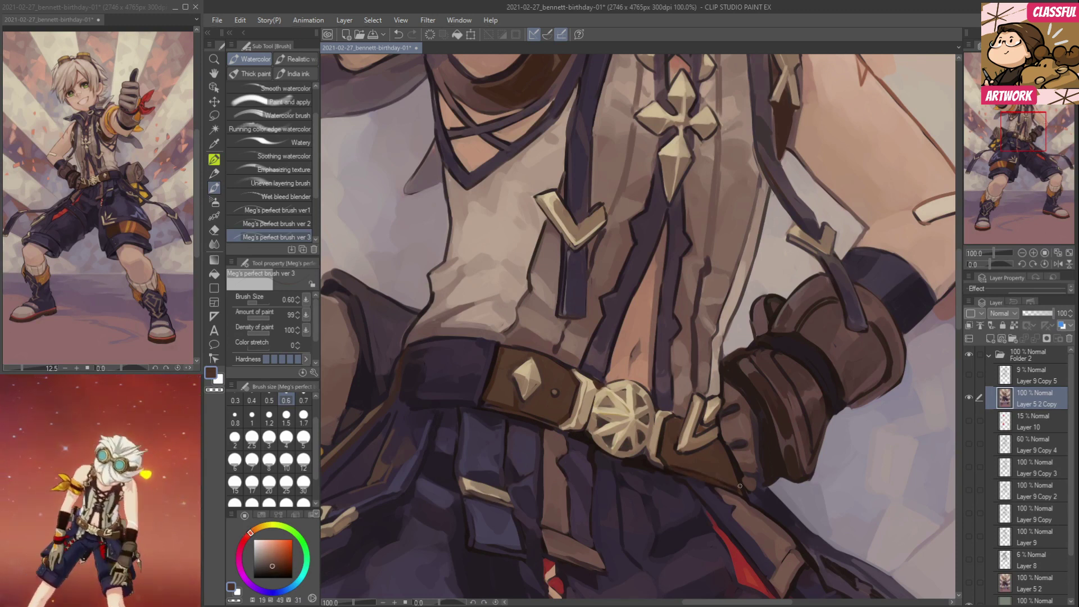
pyautogui.keyDown('alt'); pyautogui.click(697, 469); pyautogui.keyUp('alt')
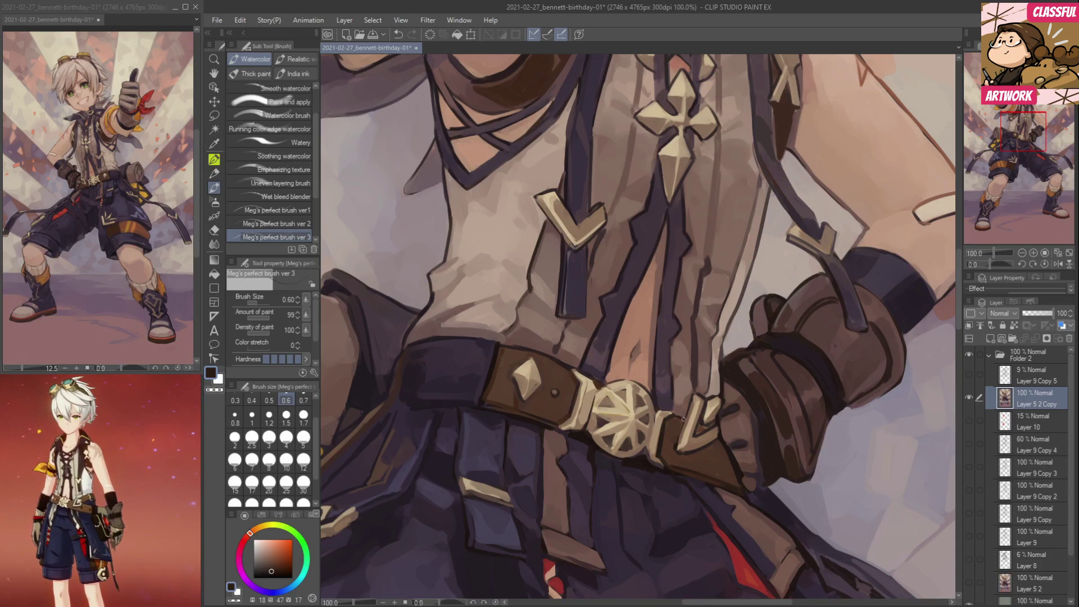
# Sharpen the edges and shadows around the V-shaped gold ornament on the strap with sampled brown and dark tones.
pyautogui.keyDown('alt'); pyautogui.click(704, 427); pyautogui.keyUp('alt')
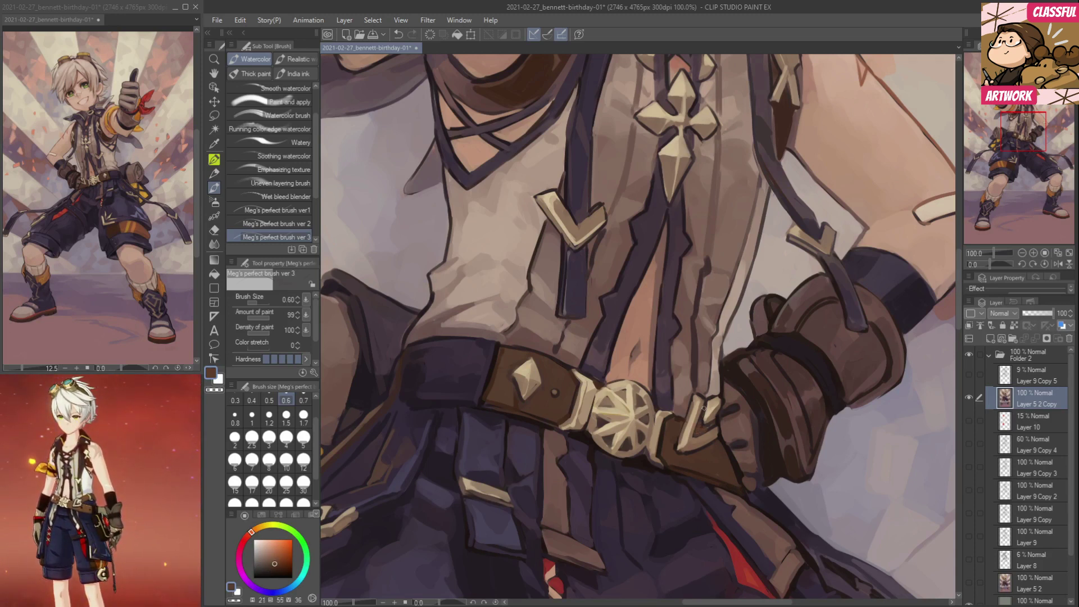
pyautogui.keyDown('alt'); pyautogui.click(703, 423); pyautogui.keyUp('alt')
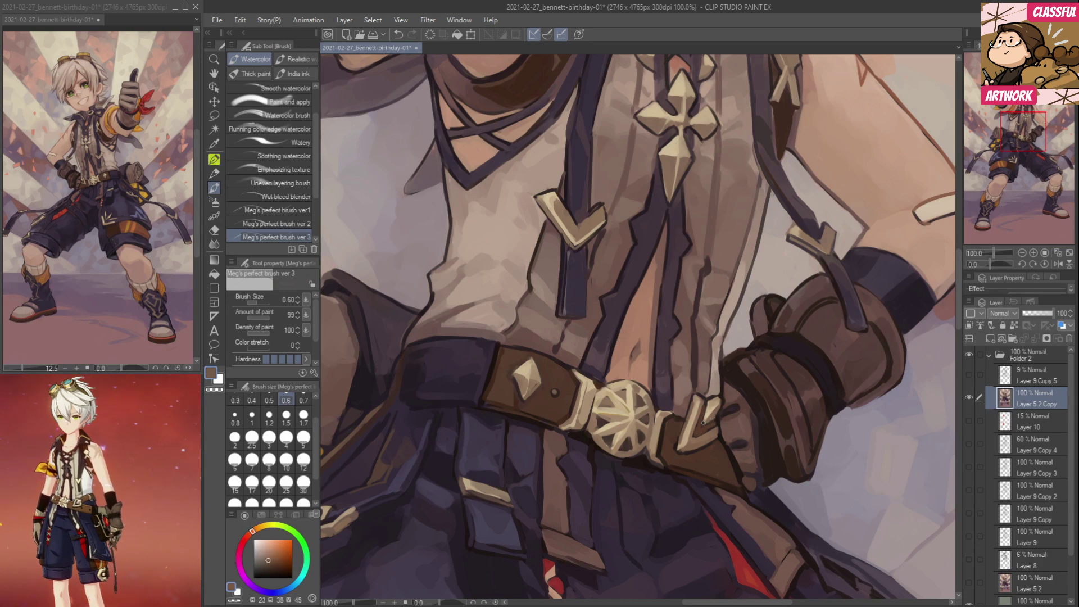
pyautogui.keyDown('alt'); pyautogui.click(708, 426); pyautogui.keyUp('alt')
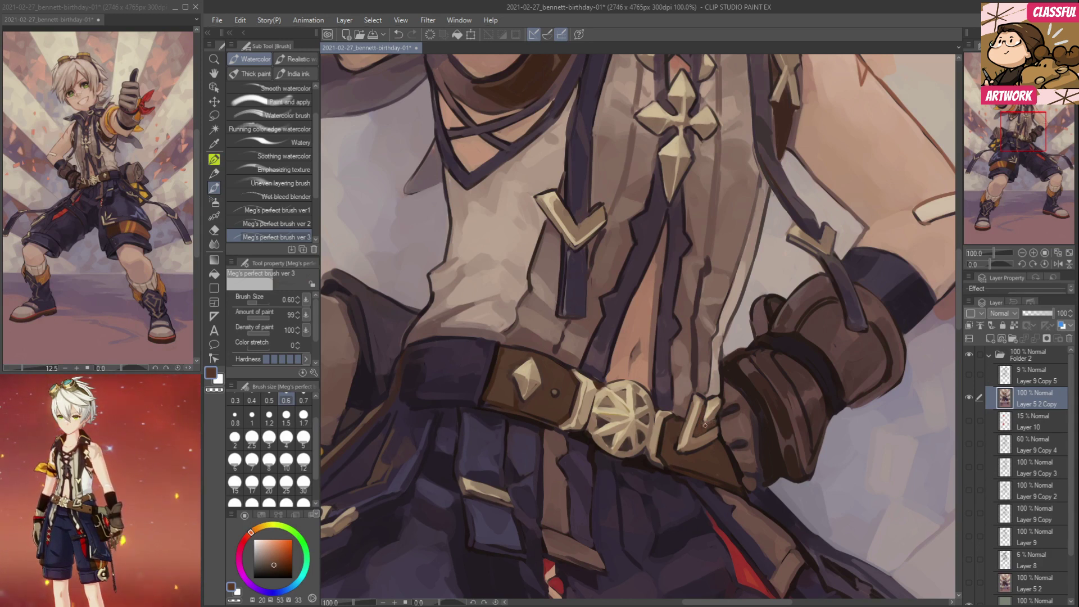
pyautogui.keyDown('alt'); pyautogui.click(722, 400); pyautogui.keyUp('alt')
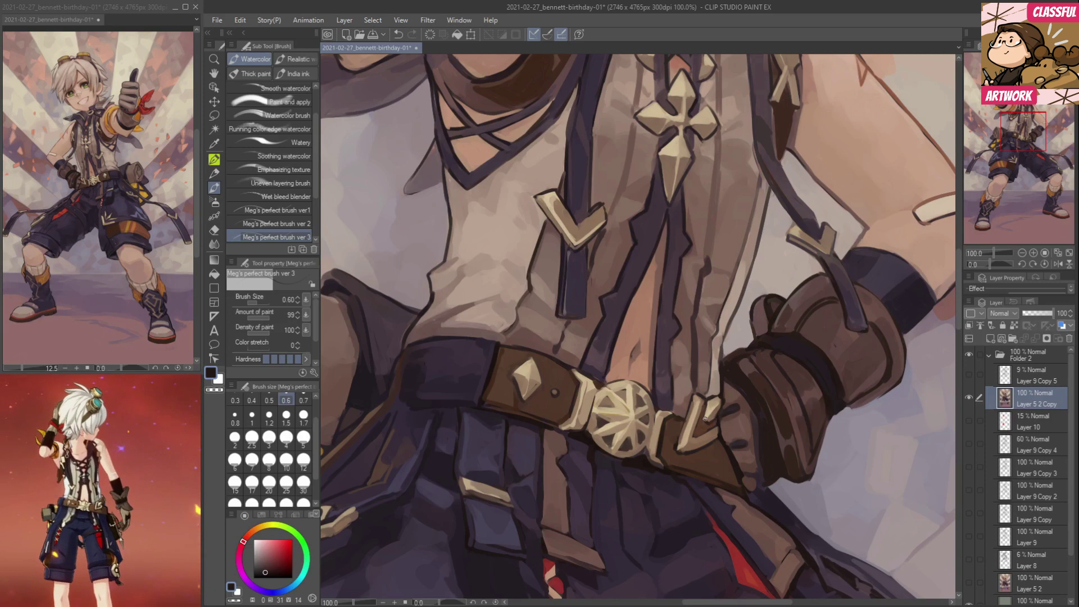
pyautogui.keyDown('alt'); pyautogui.click(692, 456); pyautogui.keyUp('alt')
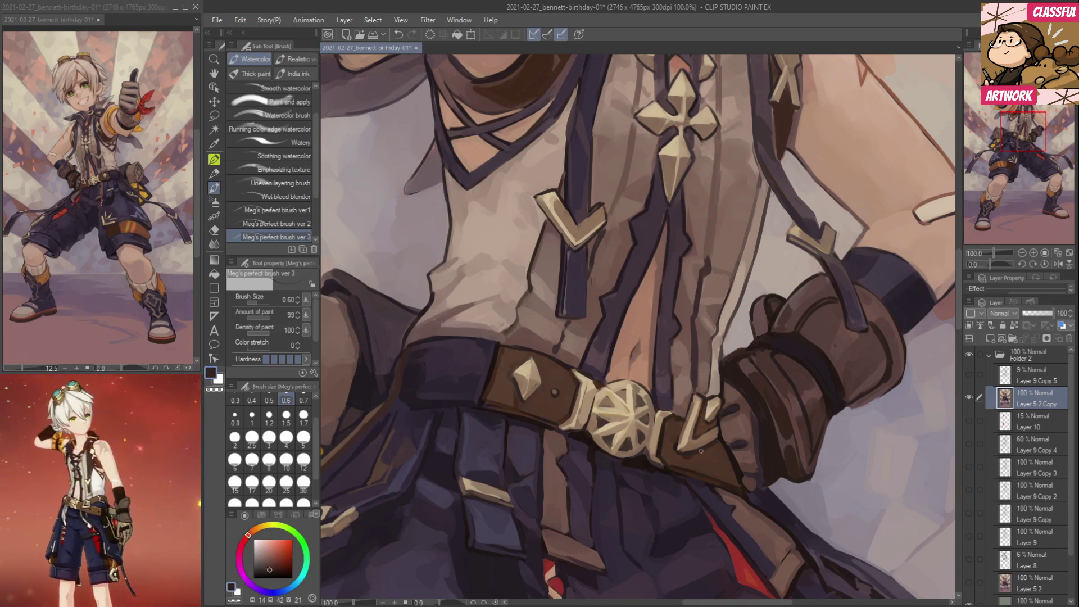
# Shade the brown leather of the strap end below the V-shaped ornament with sampled browns at brush size 1.5.
pyautogui.moveTo(728, 482); pyautogui.dragTo(777, 471)
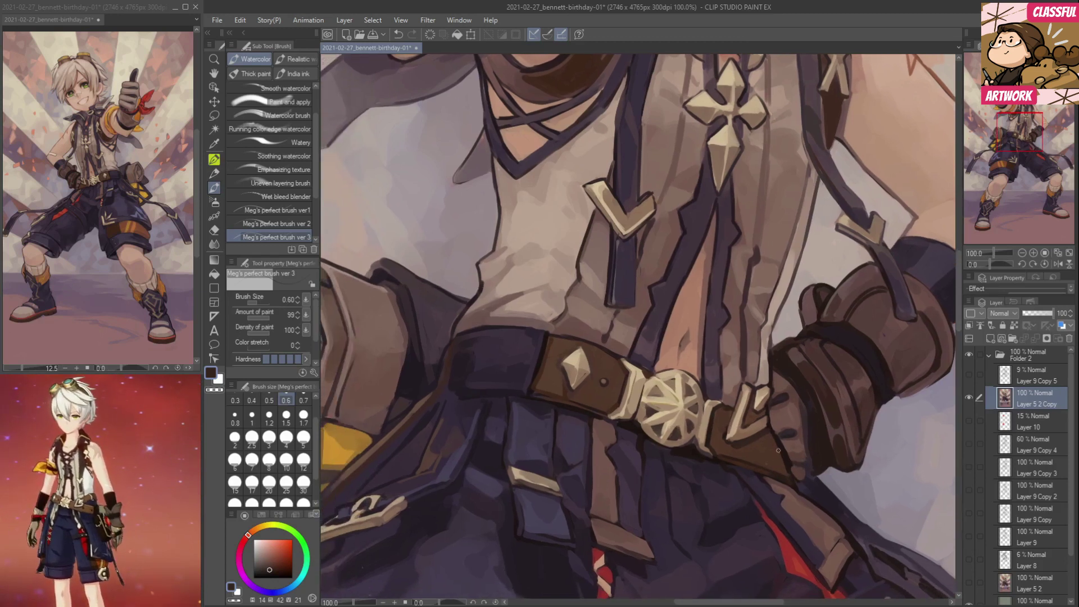
pyautogui.click(286, 418)
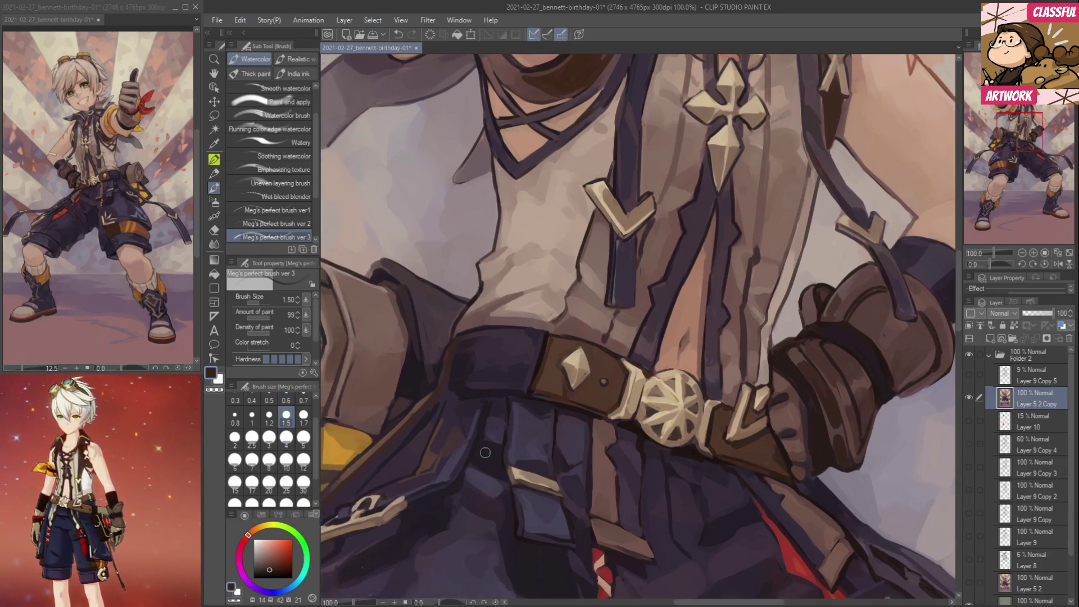
pyautogui.moveTo(754, 459); pyautogui.dragTo(780, 469)
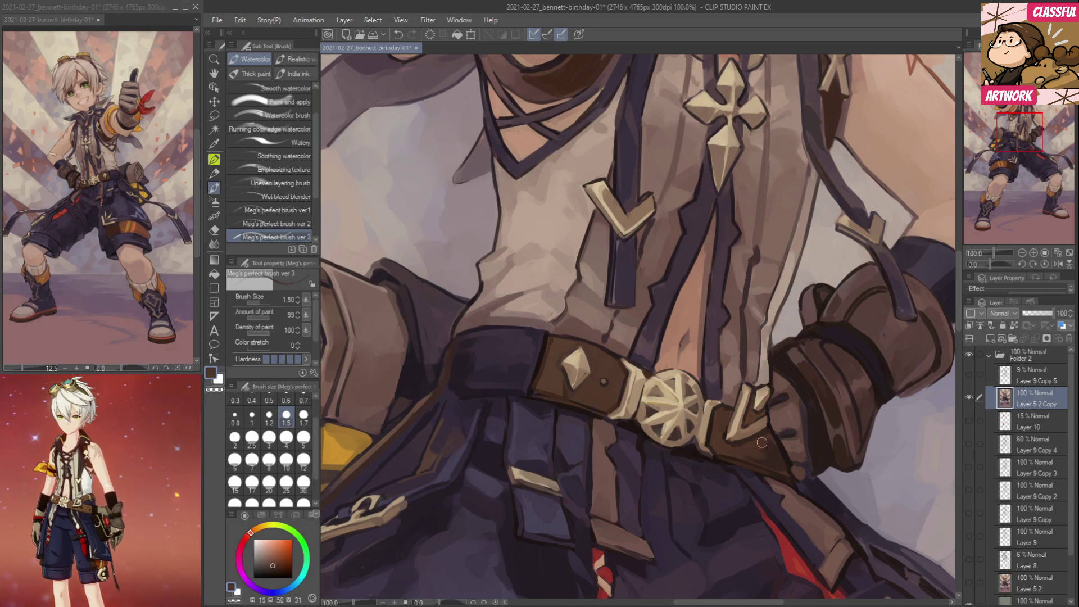
pyautogui.keyDown('alt'); pyautogui.click(740, 447); pyautogui.keyUp('alt')
pyautogui.keyDown('alt'); pyautogui.click(768, 455); pyautogui.keyUp('alt')
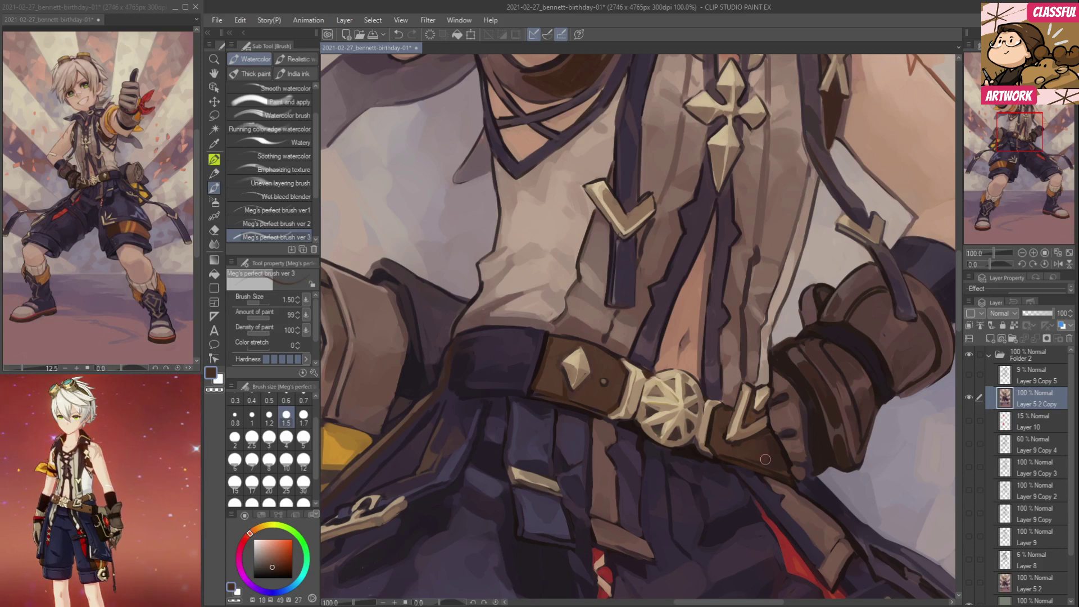
# Reduce the brush size to 0.6 and refine the dark outlines and gold edges where the belt clasps meet the round buckle.
pyautogui.moveTo(767, 448); pyautogui.dragTo(827, 453)
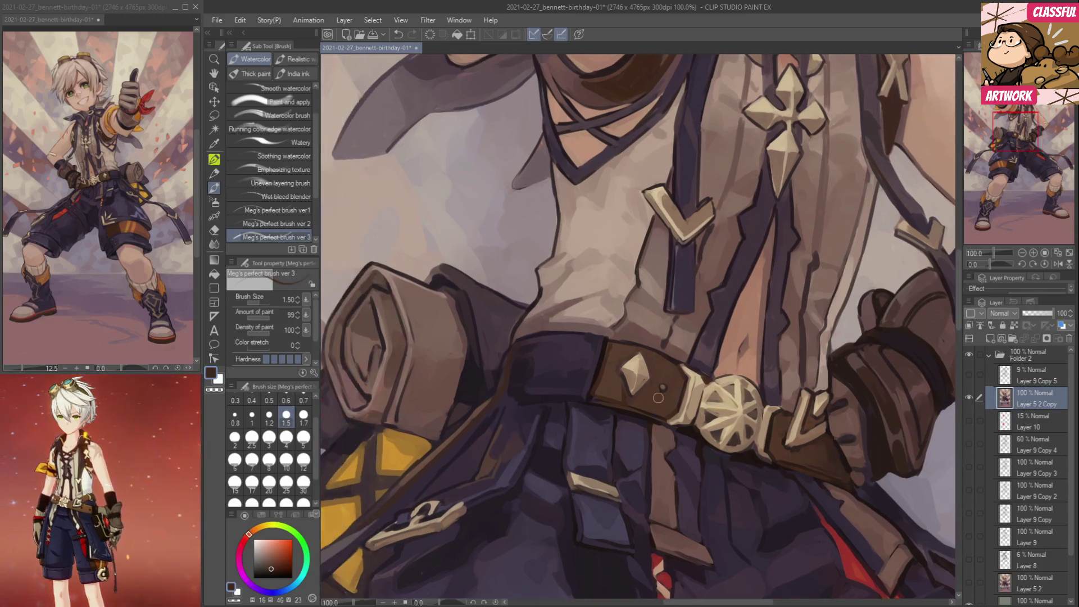
pyautogui.press('[')
pyautogui.press('[')
pyautogui.press('[')
pyautogui.press('[')
pyautogui.press('[')
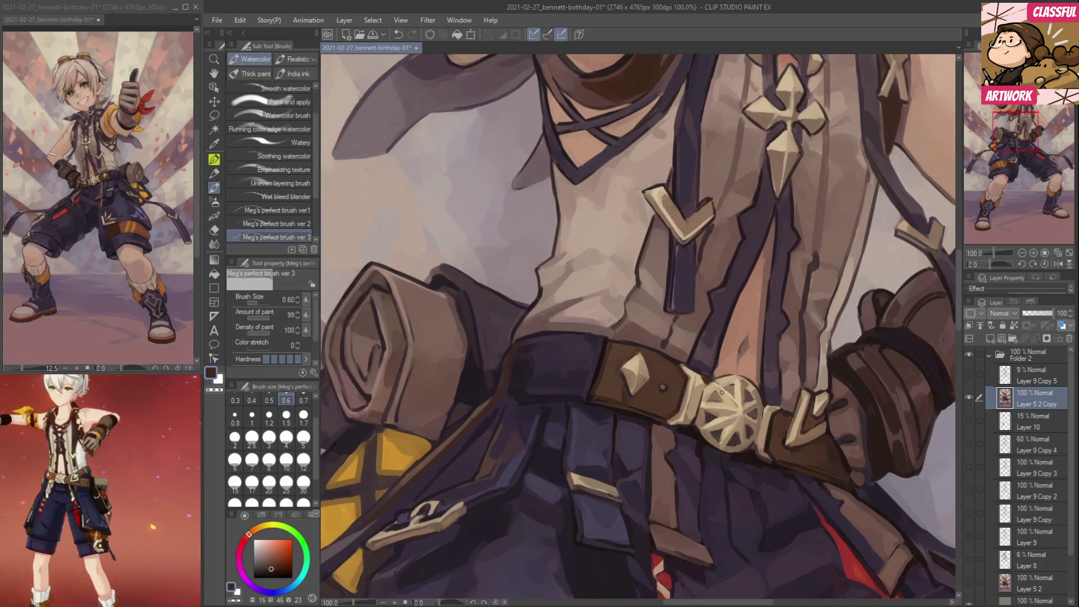
pyautogui.keyDown('alt'); pyautogui.click(703, 375); pyautogui.keyUp('alt')
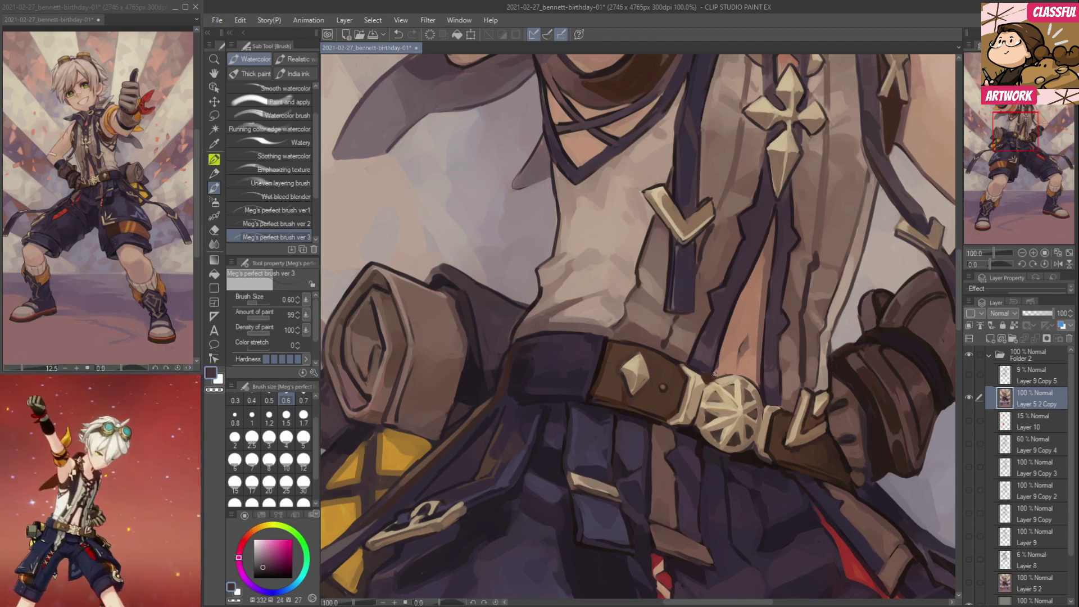
pyautogui.keyDown('alt'); pyautogui.click(706, 382); pyautogui.keyUp('alt')
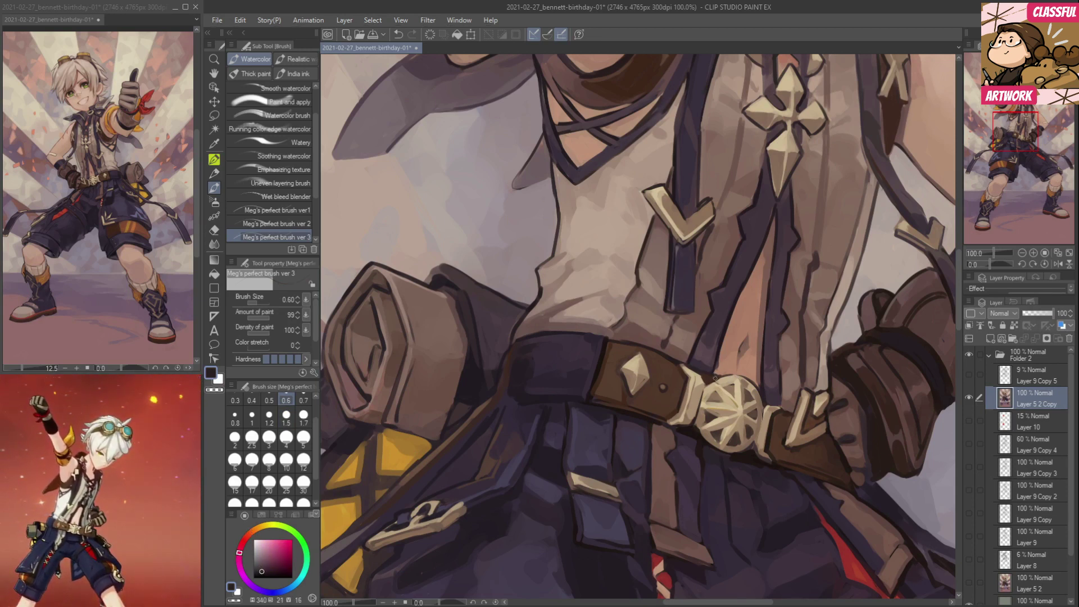
pyautogui.keyDown('alt'); pyautogui.click(767, 412); pyautogui.keyUp('alt')
pyautogui.keyDown('alt'); pyautogui.click(808, 400); pyautogui.keyUp('alt')
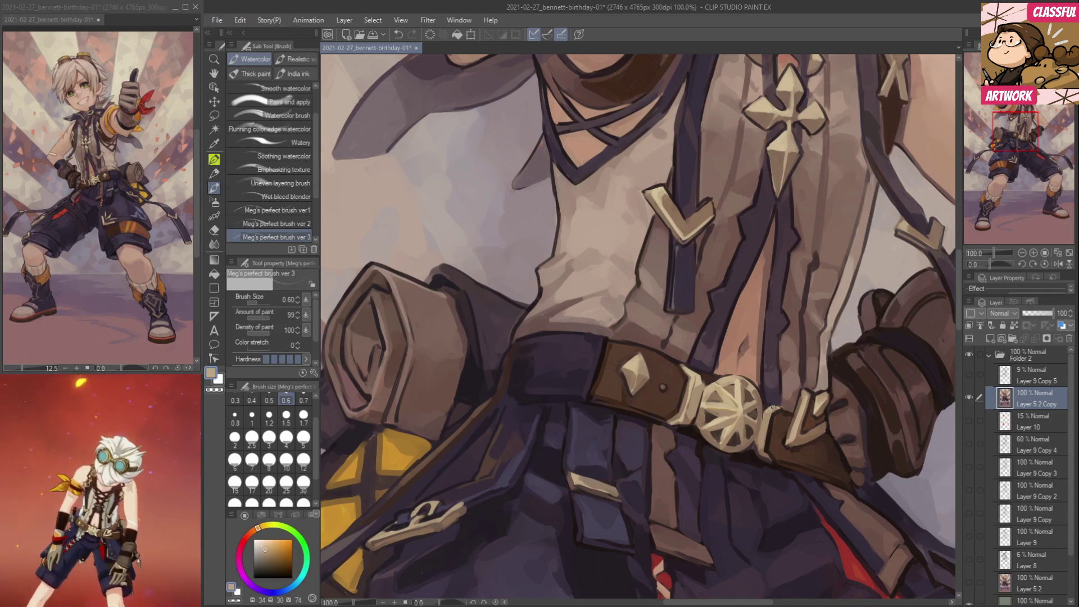
# Redefine the upper-right rim and upper spokes of the round buckle with sampled gold and brown shadow tones.
pyautogui.keyDown('alt'); pyautogui.click(752, 394); pyautogui.keyUp('alt')
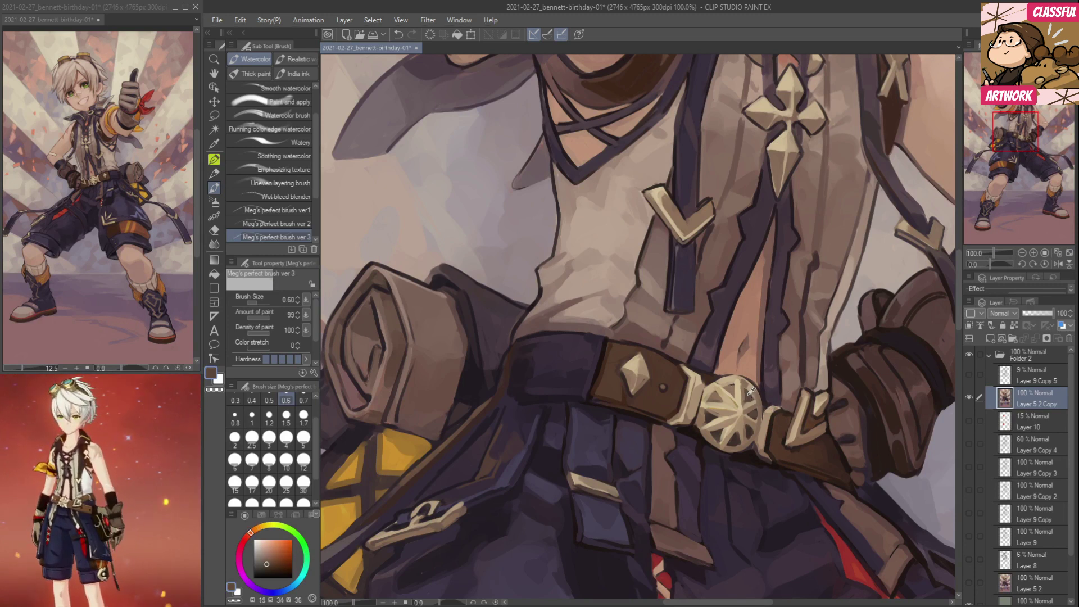
pyautogui.keyDown('alt'); pyautogui.click(748, 392); pyautogui.keyUp('alt')
pyautogui.keyDown('alt'); pyautogui.click(736, 386); pyautogui.keyUp('alt')
pyautogui.keyDown('alt'); pyautogui.click(736, 386); pyautogui.keyUp('alt')
pyautogui.keyDown('alt'); pyautogui.click(734, 379); pyautogui.keyUp('alt')
pyautogui.keyDown('alt'); pyautogui.click(747, 388); pyautogui.keyUp('alt')
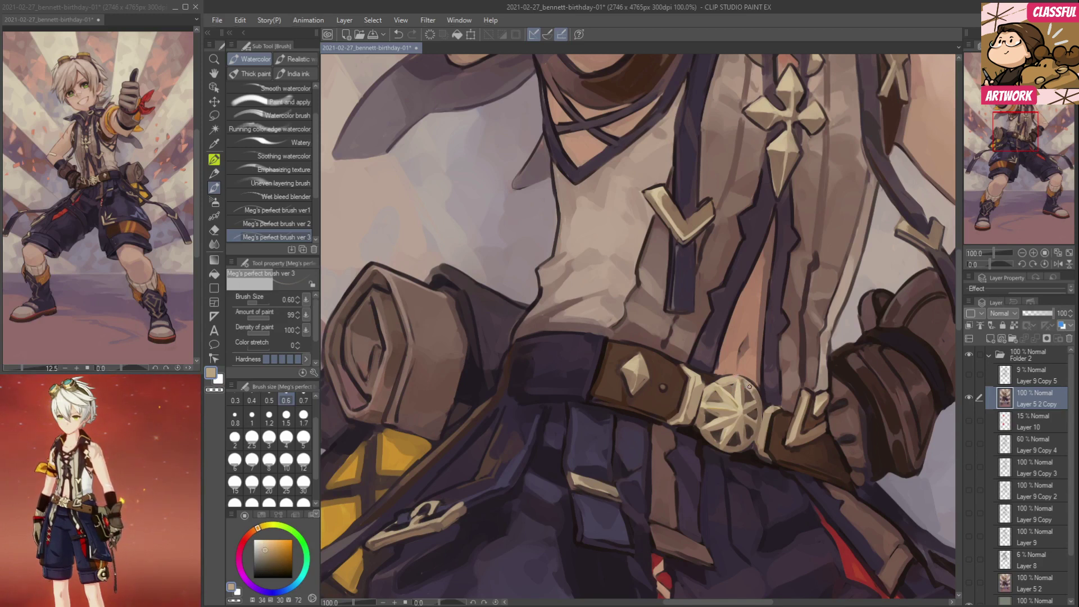
# Touch up the lower spokes and lower-left rim of the round buckle with sampled light gold and brown.
pyautogui.keyDown('alt'); pyautogui.click(731, 427); pyautogui.keyUp('alt')
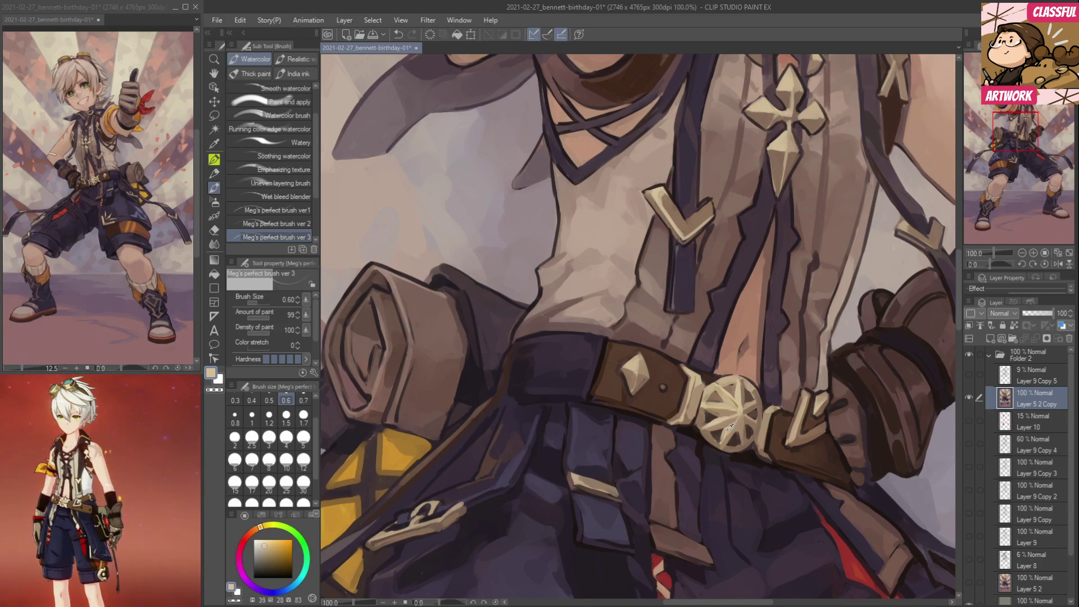
pyautogui.keyDown('alt'); pyautogui.click(731, 435); pyautogui.keyUp('alt')
pyautogui.keyDown('alt'); pyautogui.click(711, 435); pyautogui.keyUp('alt')
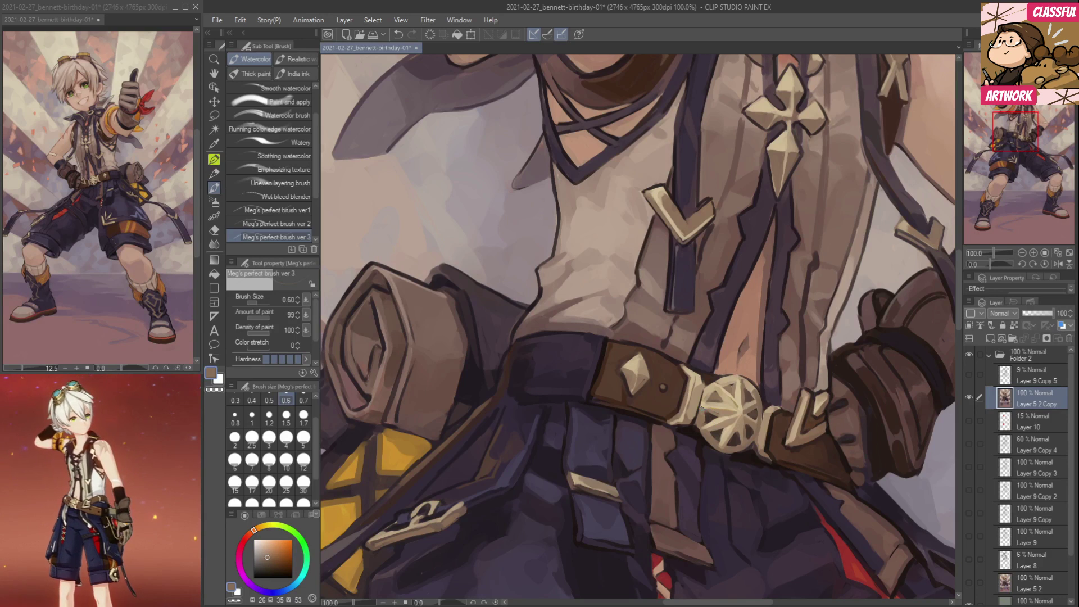
# Refine the upper-left rim of the round buckle and the gaps beneath it with sampled gold and brown tones.
pyautogui.keyDown('alt'); pyautogui.click(707, 395); pyautogui.keyUp('alt')
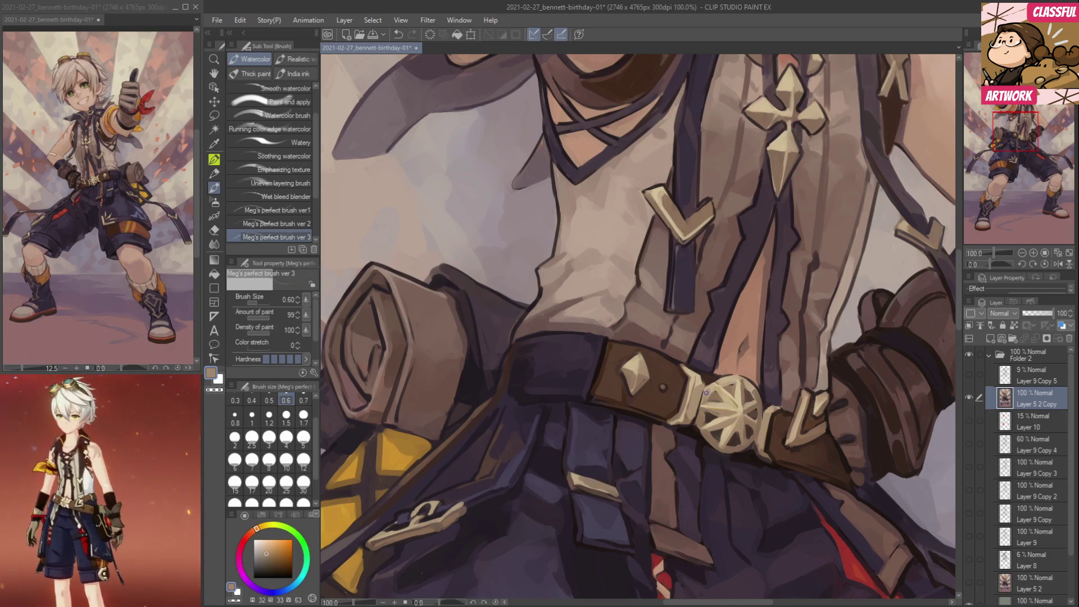
pyautogui.keyDown('alt'); pyautogui.click(710, 388); pyautogui.keyUp('alt')
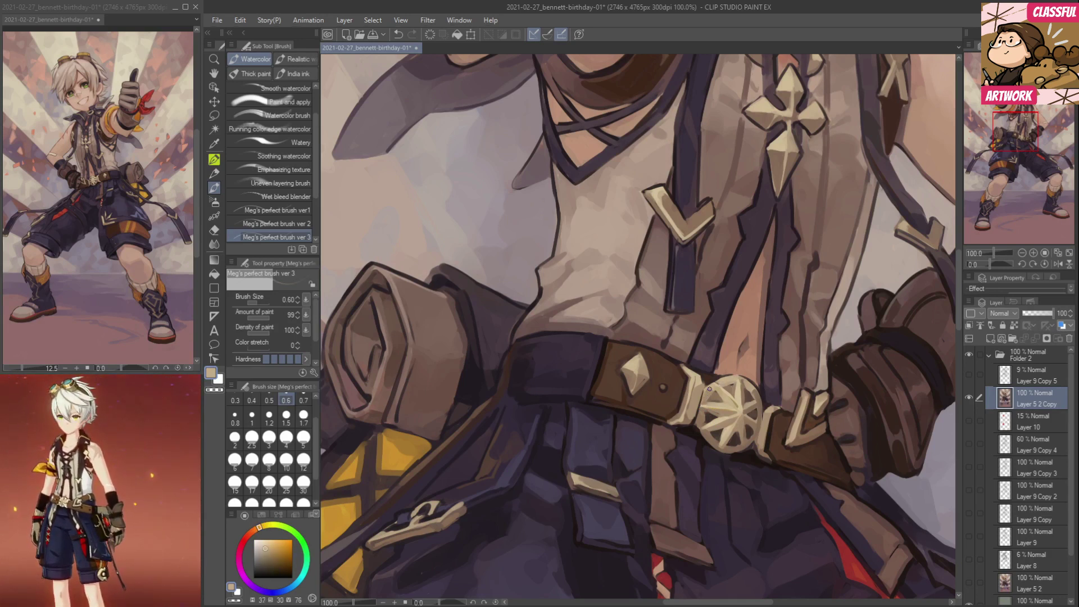
pyautogui.keyDown('alt'); pyautogui.click(724, 383); pyautogui.keyUp('alt')
pyautogui.keyDown('alt'); pyautogui.click(727, 387); pyautogui.keyUp('alt')
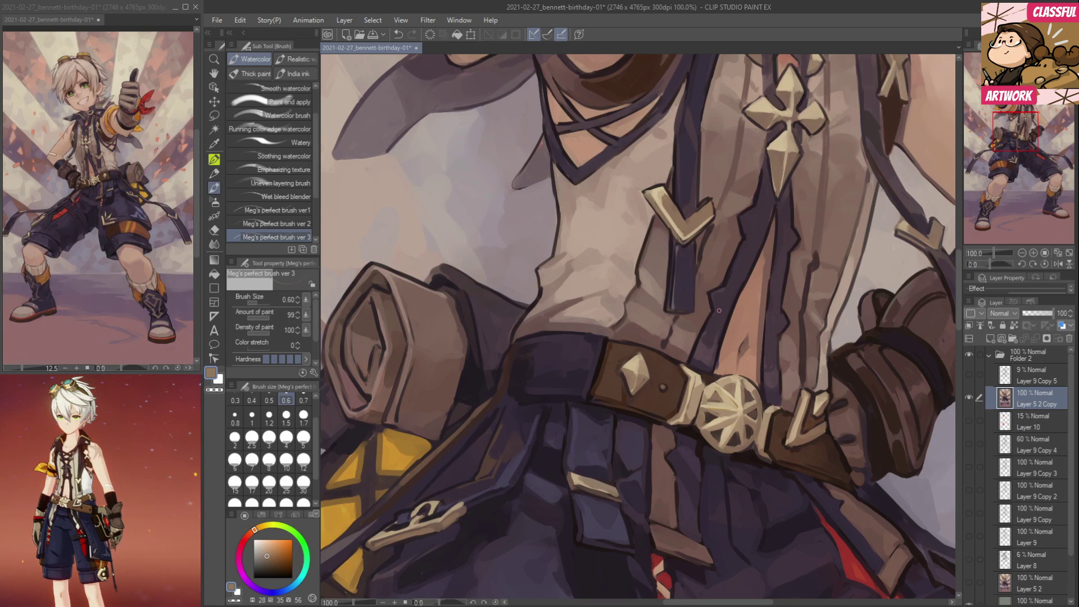
# Polish the left-hand spokes and the right rim of the round buckle with sampled gold and shadow colours.
pyautogui.keyDown('alt'); pyautogui.click(714, 413); pyautogui.keyUp('alt')
pyautogui.keyDown('alt'); pyautogui.click(727, 398); pyautogui.keyUp('alt')
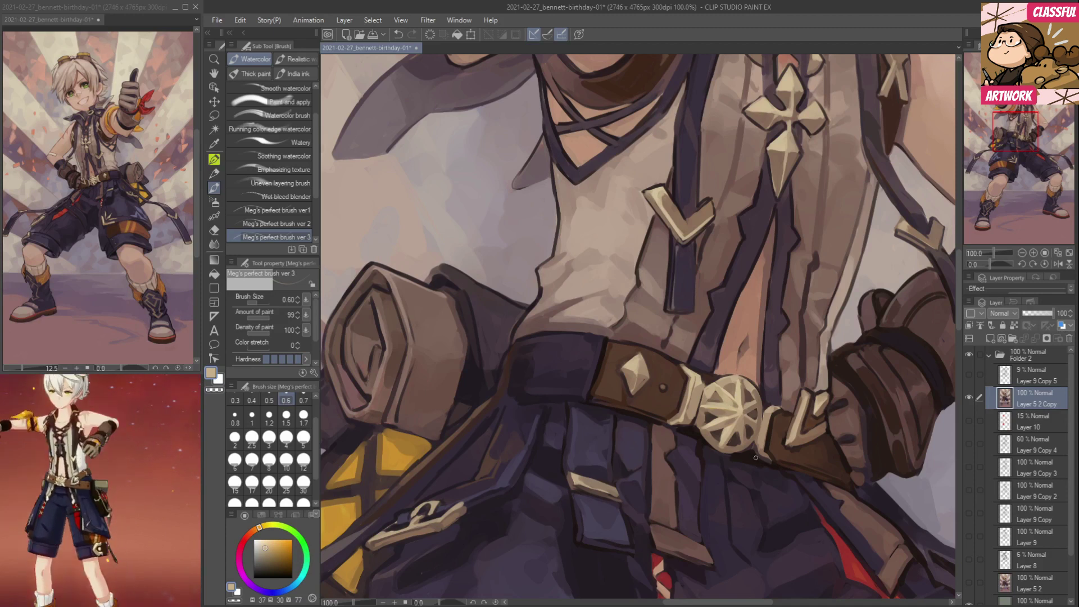
pyautogui.keyDown('alt'); pyautogui.click(755, 388); pyautogui.keyUp('alt')
pyautogui.keyDown('alt'); pyautogui.click(759, 400); pyautogui.keyUp('alt')
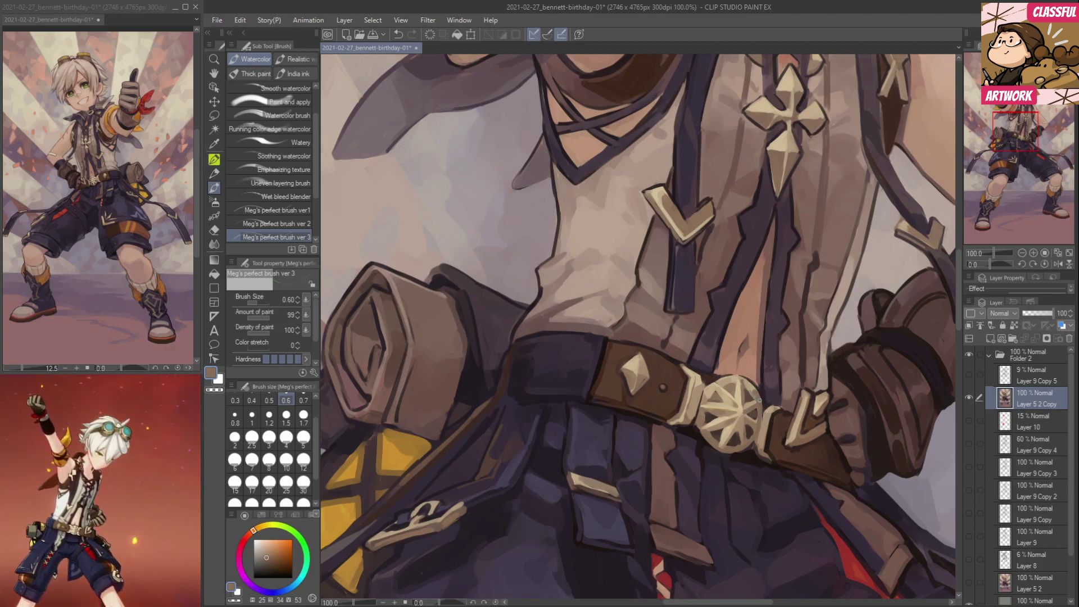
# Add soft shading to the right side of the round buckle using Meg's perfect brush ver 2 with sampled brown tones.
pyautogui.moveTo(757, 458); pyautogui.dragTo(724, 502)
pyautogui.keyDown('alt'); pyautogui.click(680, 435); pyautogui.keyUp('alt')
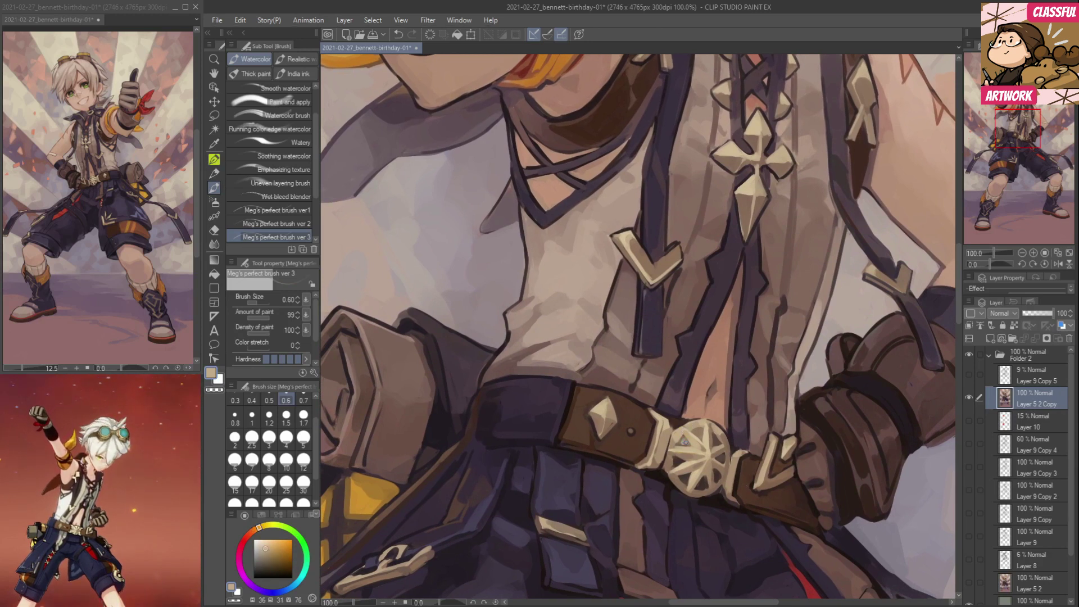
pyautogui.click(276, 224)
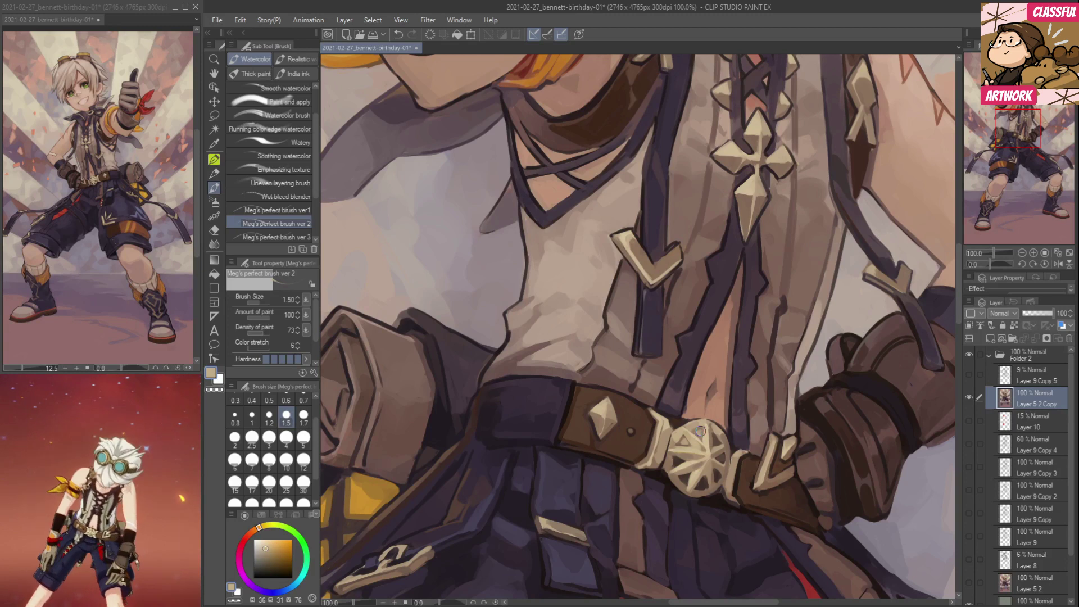
pyautogui.keyDown('alt'); pyautogui.click(717, 442); pyautogui.keyUp('alt')
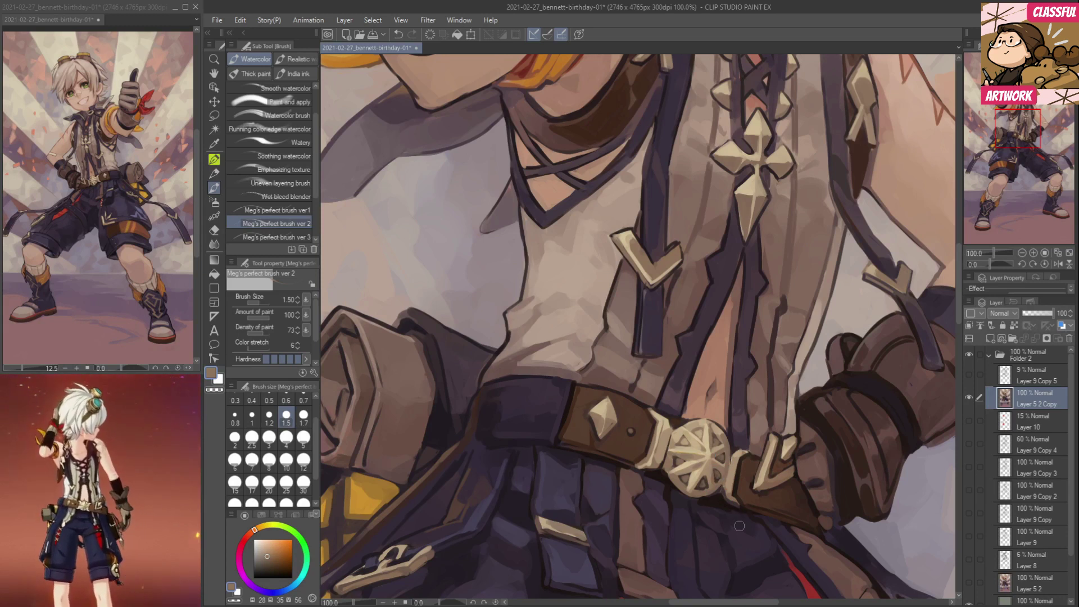
pyautogui.keyDown('alt'); pyautogui.click(720, 467); pyautogui.keyUp('alt')
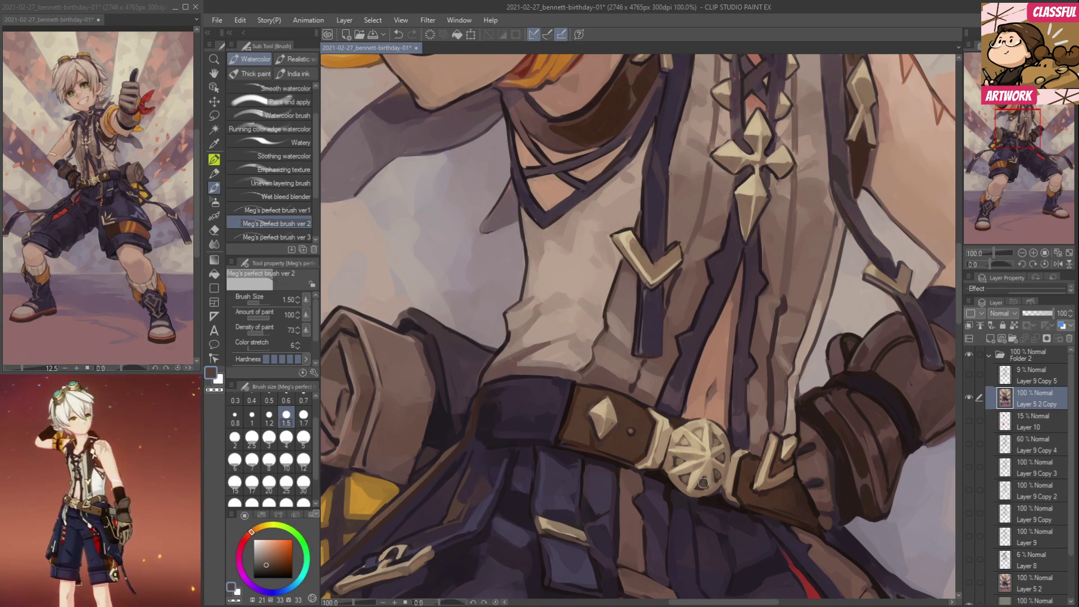
pyautogui.scroll(-8, 738, 285)
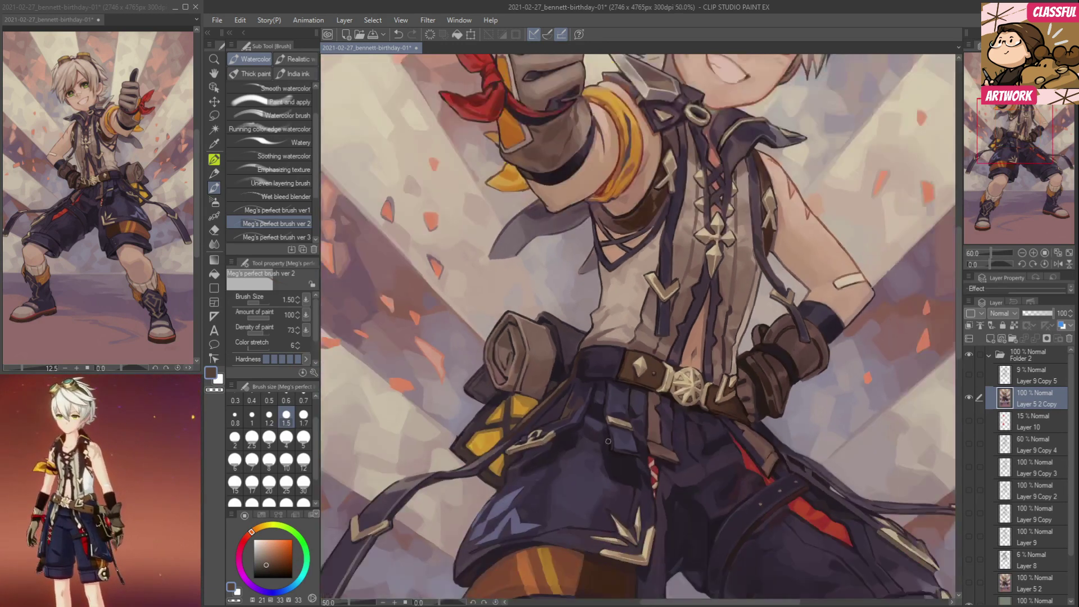
pyautogui.scroll(-2, 787, 275)
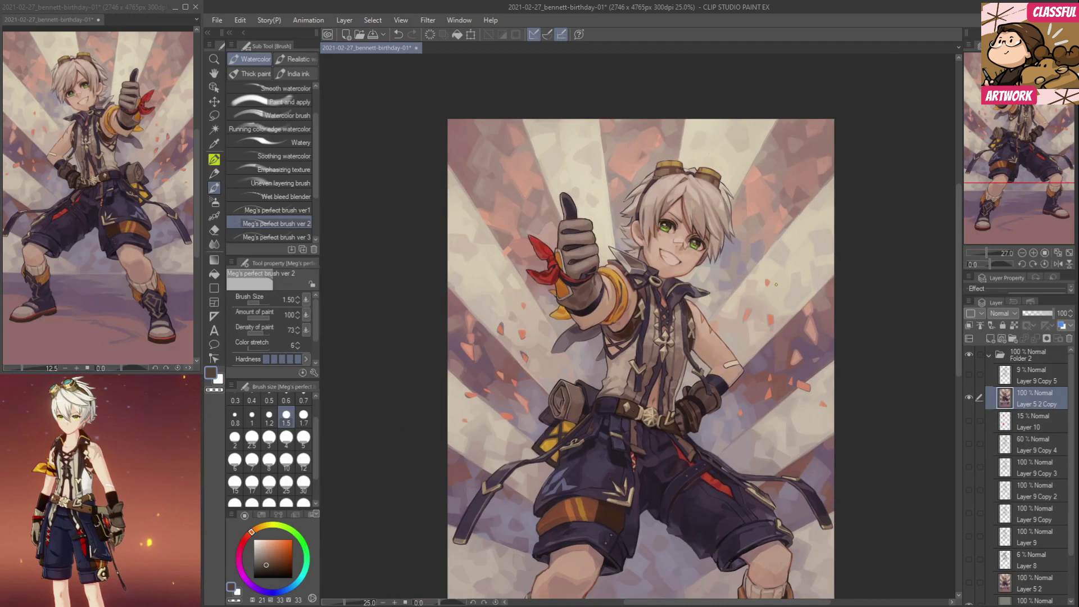
pyautogui.scroll(-1, 809, 275)
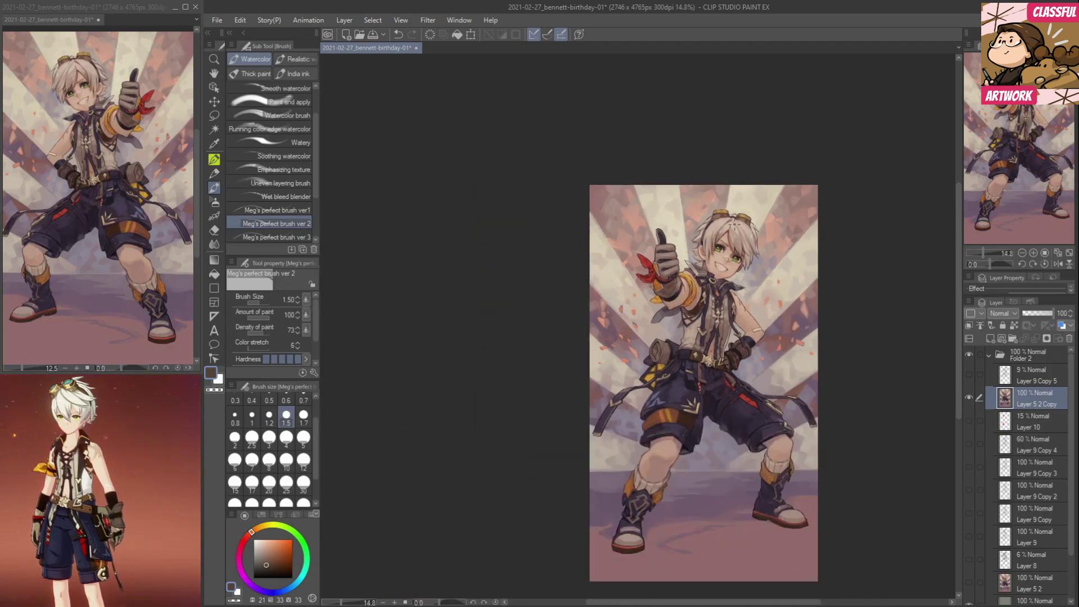
# Check the whole illustration and save the file.
pyautogui.scroll(-2, 735, 225)
pyautogui.scroll(4, 754, 253)
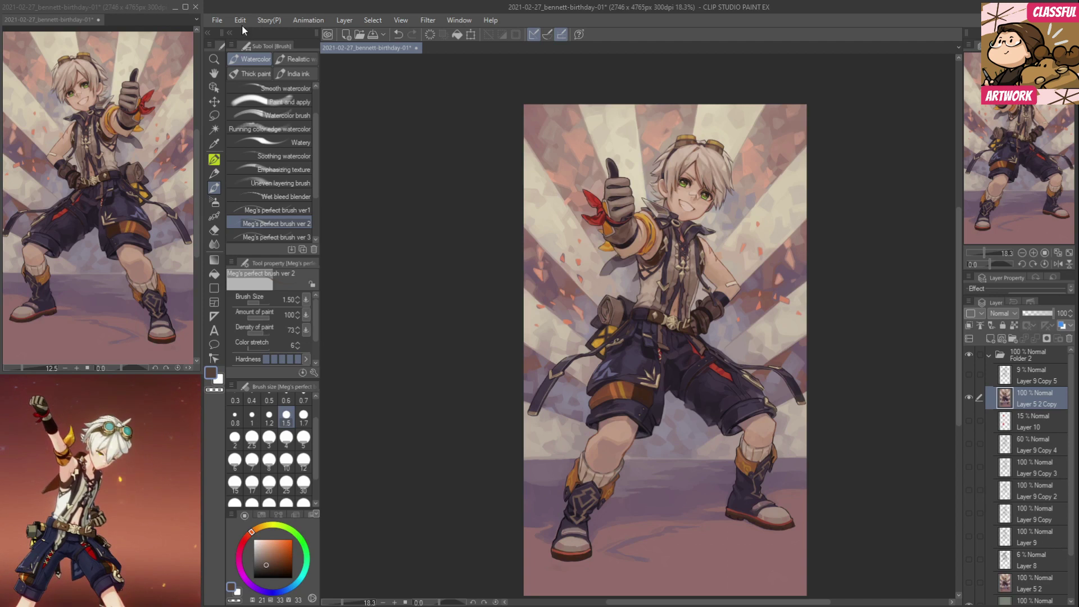
pyautogui.click(217, 20)
pyautogui.click(237, 104)
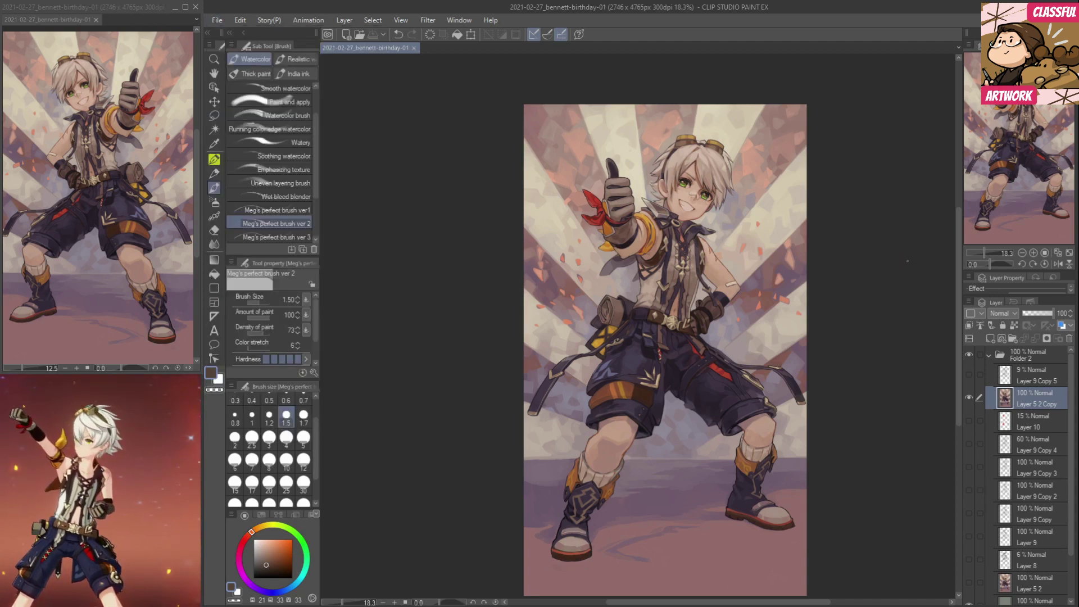
# Write the artist's signature with the year 2021 on a new layer beside the right-hand boot, using a light tone sampled from its toe.
pyautogui.scroll(1, 852, 514)
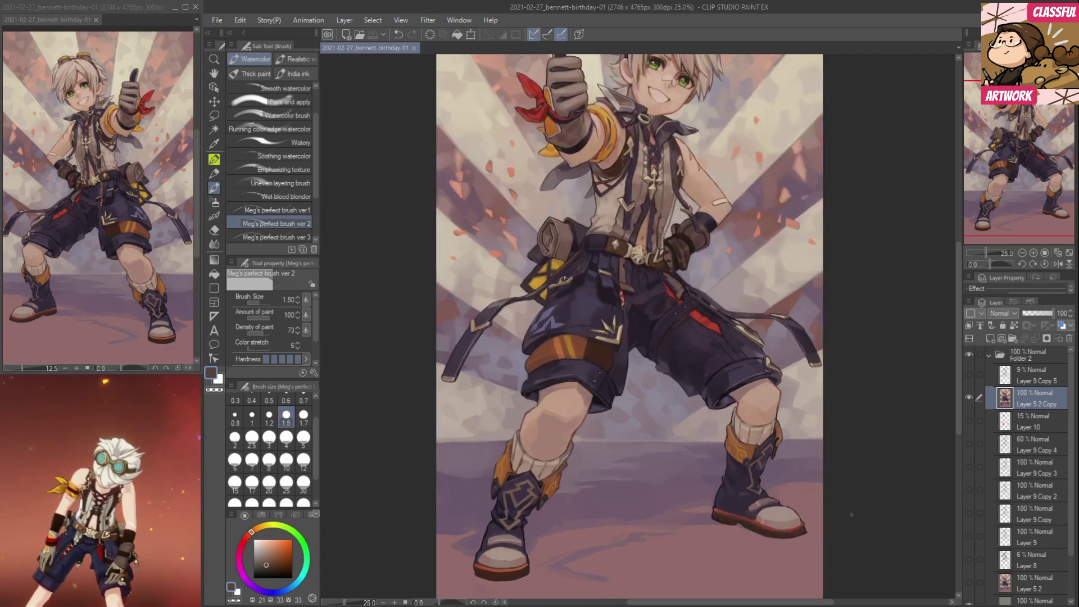
pyautogui.scroll(4, 852, 514)
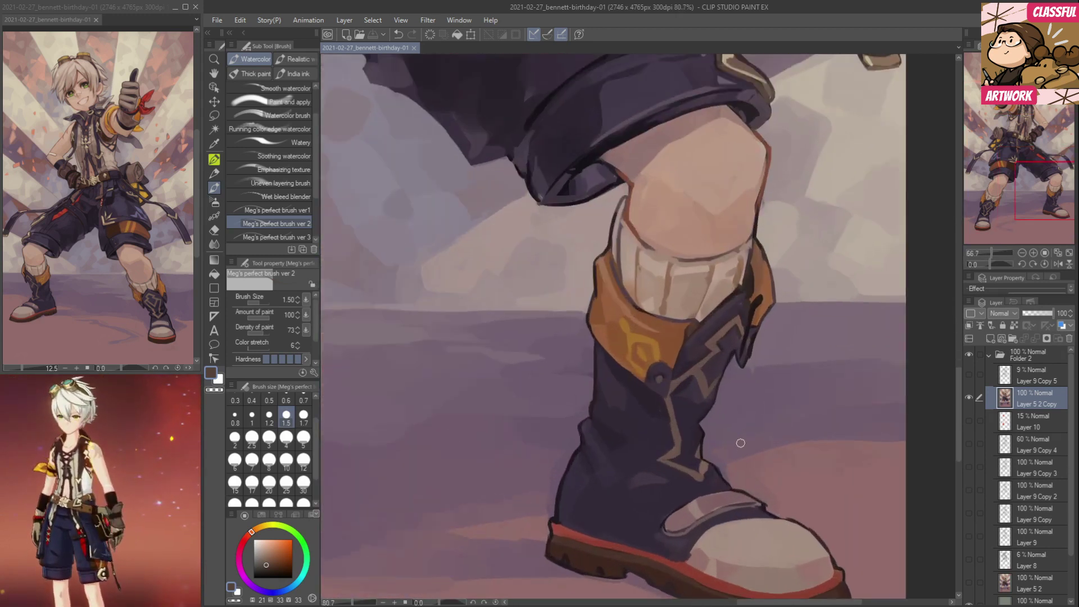
pyautogui.scroll(1, 741, 443)
pyautogui.keyDown('alt'); pyautogui.click(751, 360); pyautogui.keyUp('alt')
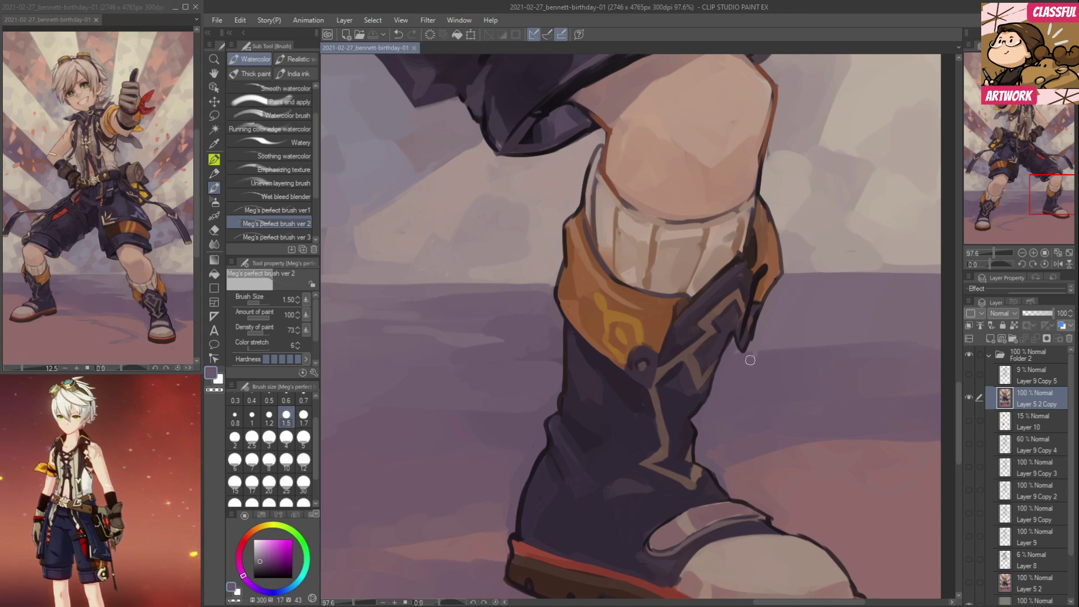
pyautogui.click(987, 338)
pyautogui.keyDown('alt'); pyautogui.click(768, 563); pyautogui.keyUp('alt')
pyautogui.keyDown('alt'); pyautogui.click(765, 554); pyautogui.keyUp('alt')
pyautogui.moveTo(725, 448)
pyautogui.mouseDown()
pyautogui.moveTo(735, 423)
pyautogui.moveTo(724, 425)
pyautogui.moveTo(740, 431)
pyautogui.moveTo(757, 403)
pyautogui.moveTo(750, 424)
pyautogui.moveTo(821, 425)
pyautogui.moveTo(830, 391)
pyautogui.moveTo(738, 479)
pyautogui.moveTo(747, 454)
pyautogui.moveTo(760, 472)
pyautogui.moveTo(781, 445)
pyautogui.moveTo(794, 461)
pyautogui.moveTo(808, 446)
pyautogui.moveTo(821, 455)
pyautogui.moveTo(799, 490)
pyautogui.moveTo(830, 500)
pyautogui.mouseUp()
pyautogui.scroll(-5, 846, 489)
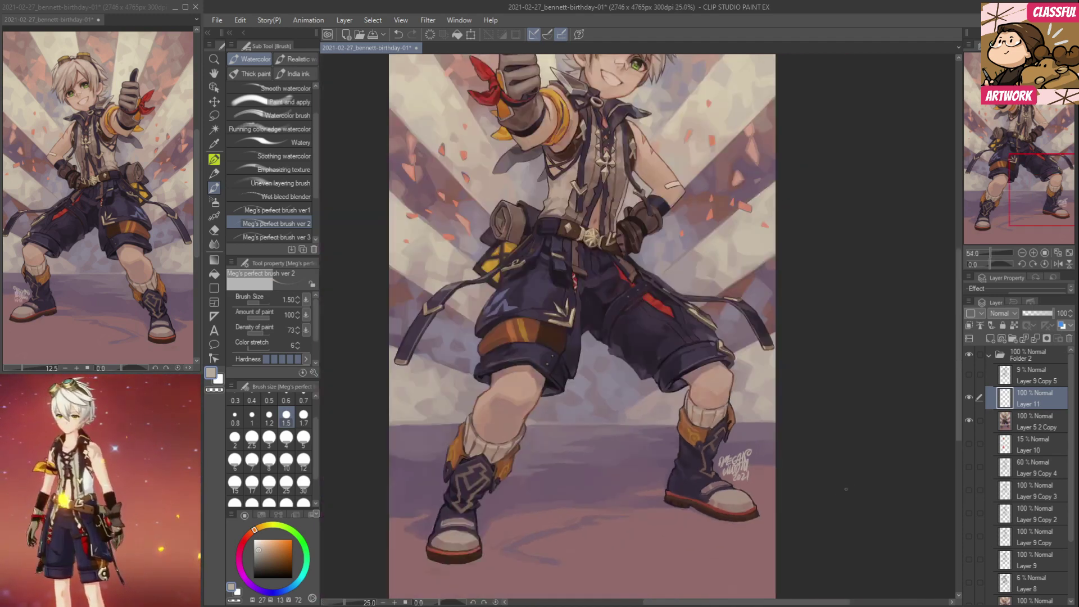
# Shrink the signature slightly with a Scale/Rotate transform, keeping it beside the right-hand boot.
pyautogui.scroll(-1, 846, 490)
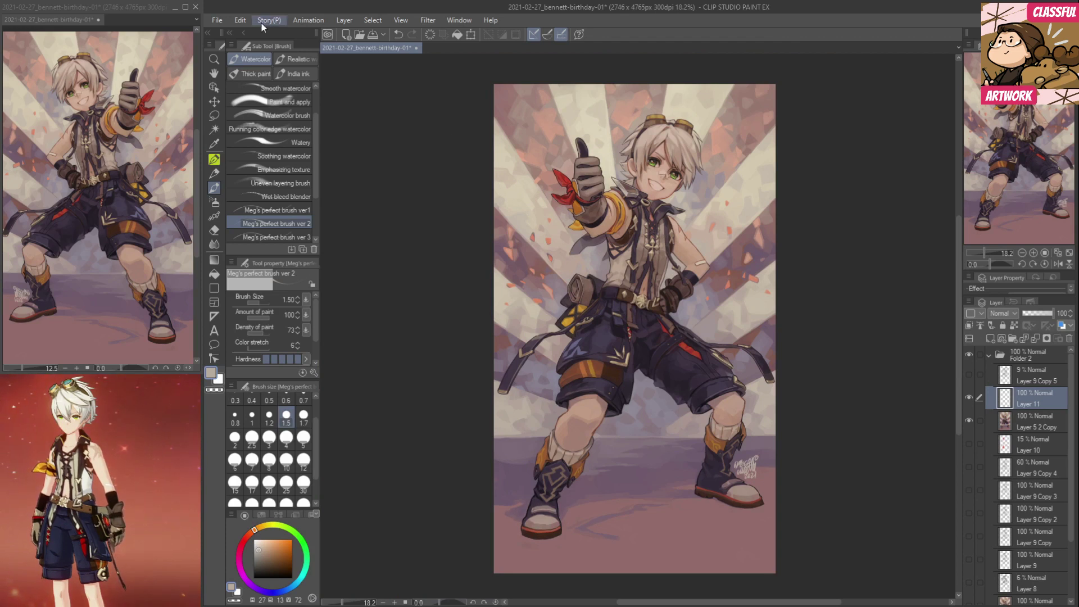
pyautogui.click(240, 20)
pyautogui.moveTo(291, 293)
pyautogui.click(466, 305)
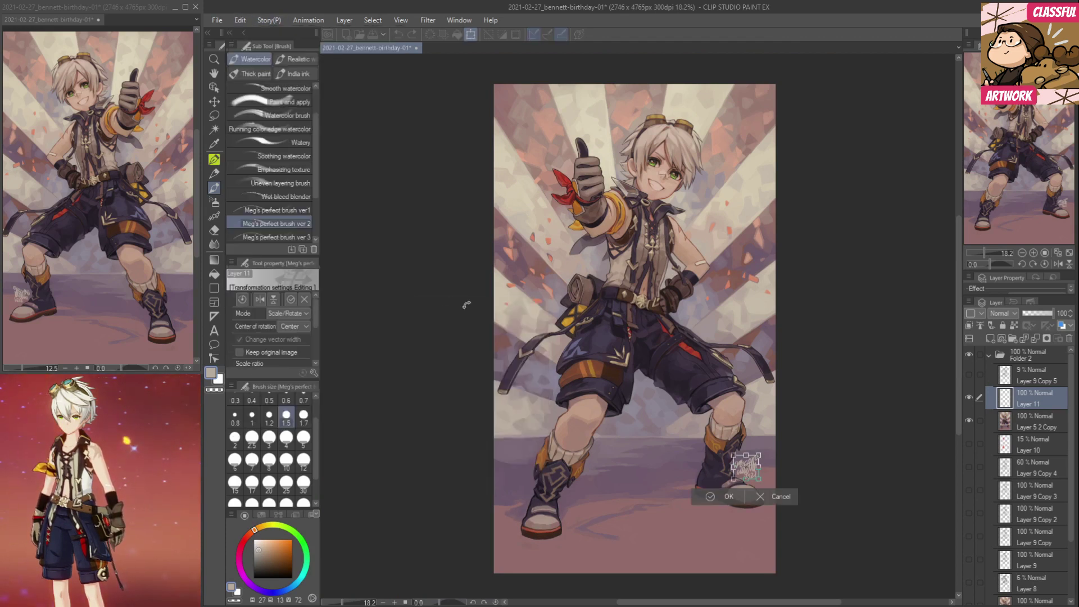
pyautogui.moveTo(759, 478); pyautogui.dragTo(755, 477)
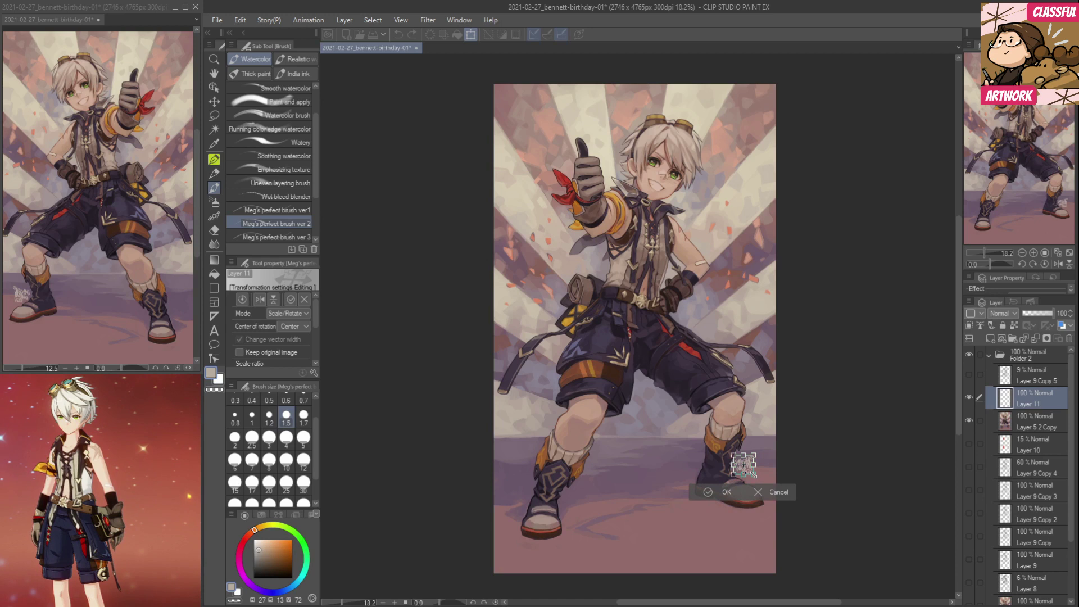
pyautogui.press('Return')
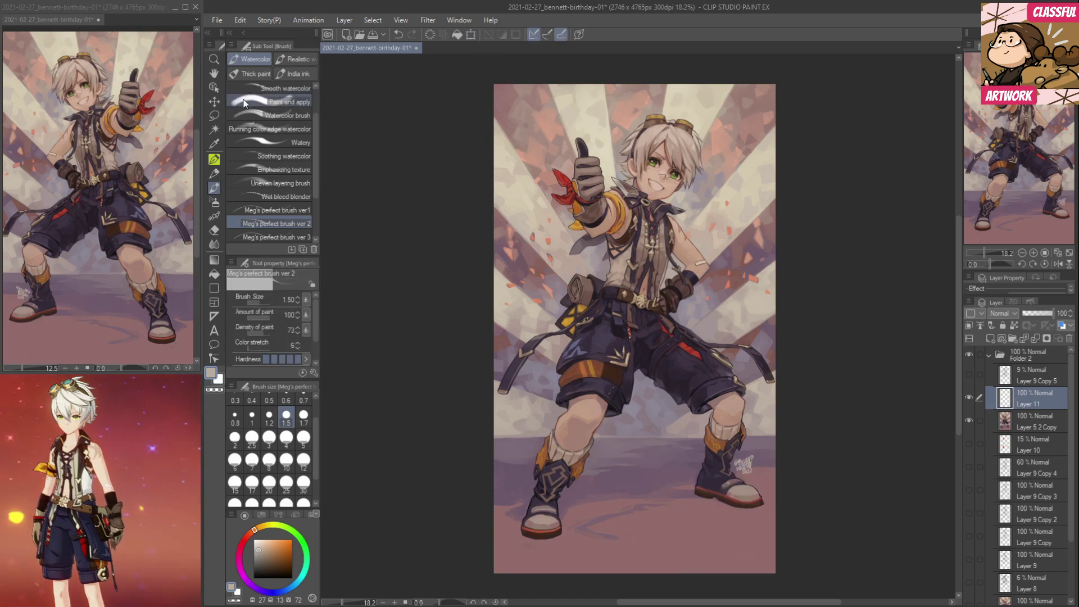
pyautogui.press('k')
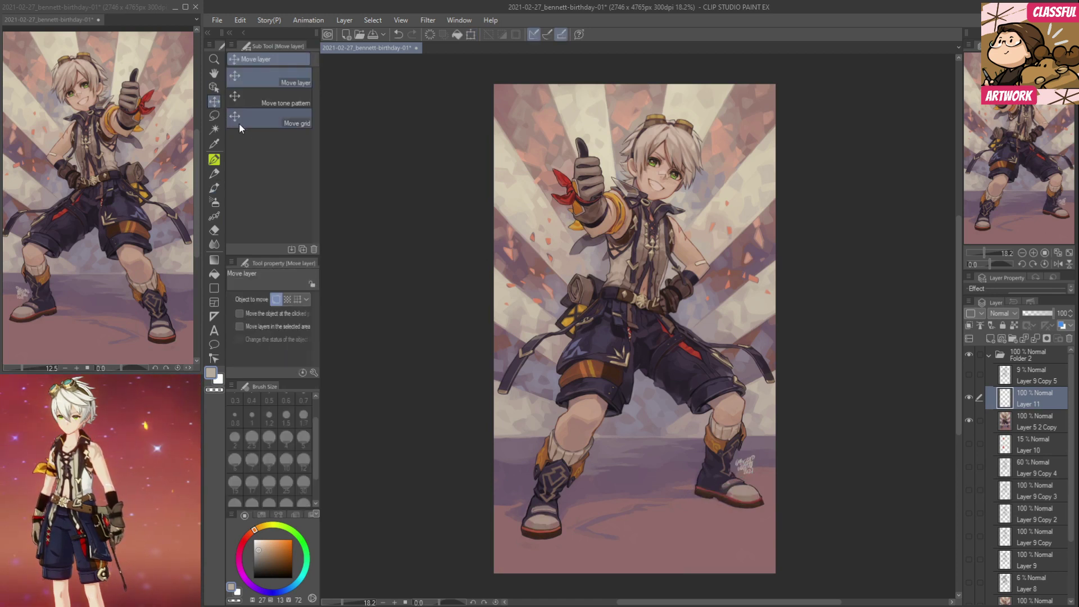
# Lower the signature layer's opacity to 50%.
pyautogui.click(1036, 315)
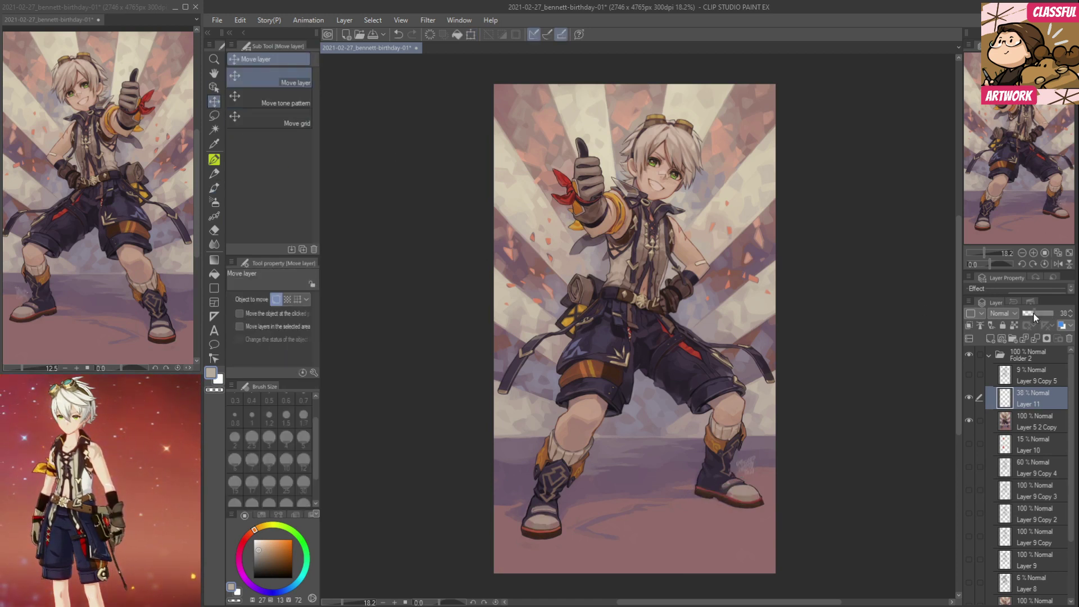
pyautogui.click(1072, 312)
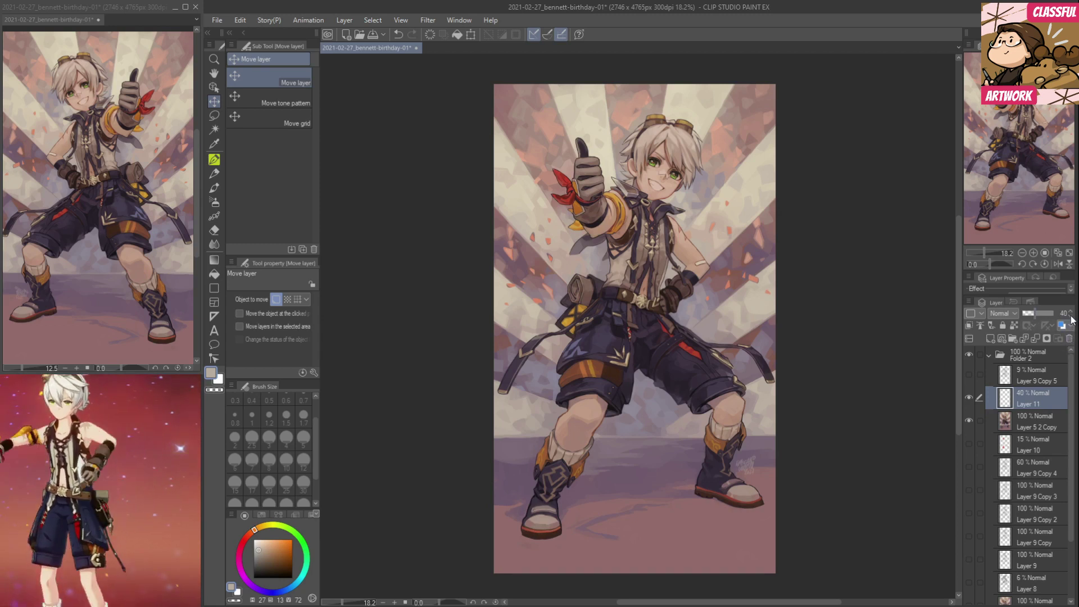
pyautogui.click(1072, 311)
pyautogui.click(1071, 312)
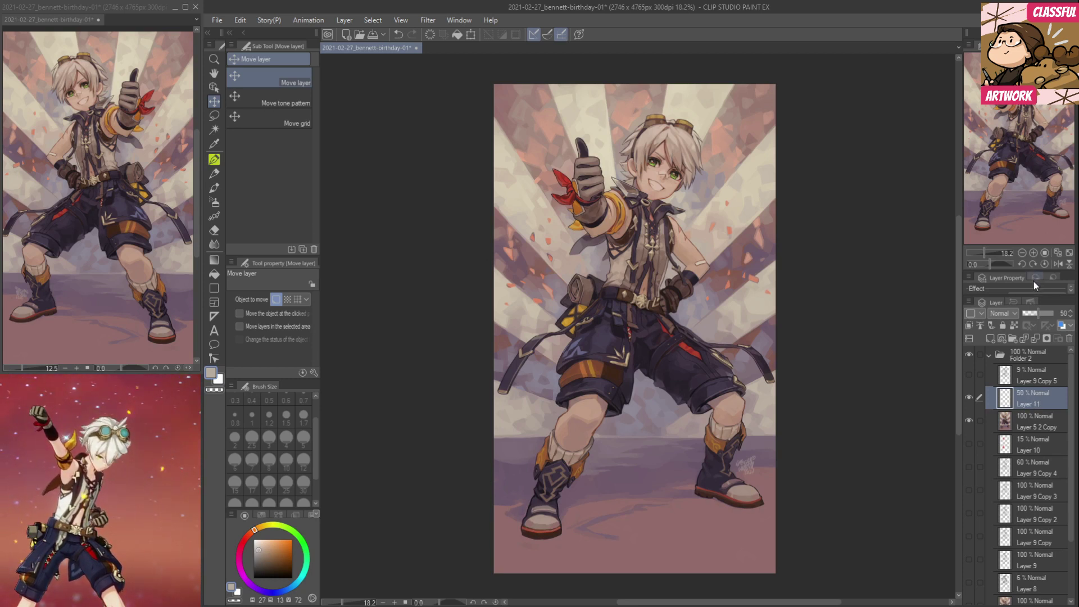
# Add a border effect with 0.25 edge thickness and a dark purple edge color to the signature layer.
pyautogui.moveTo(1038, 275); pyautogui.dragTo(1040, 200)
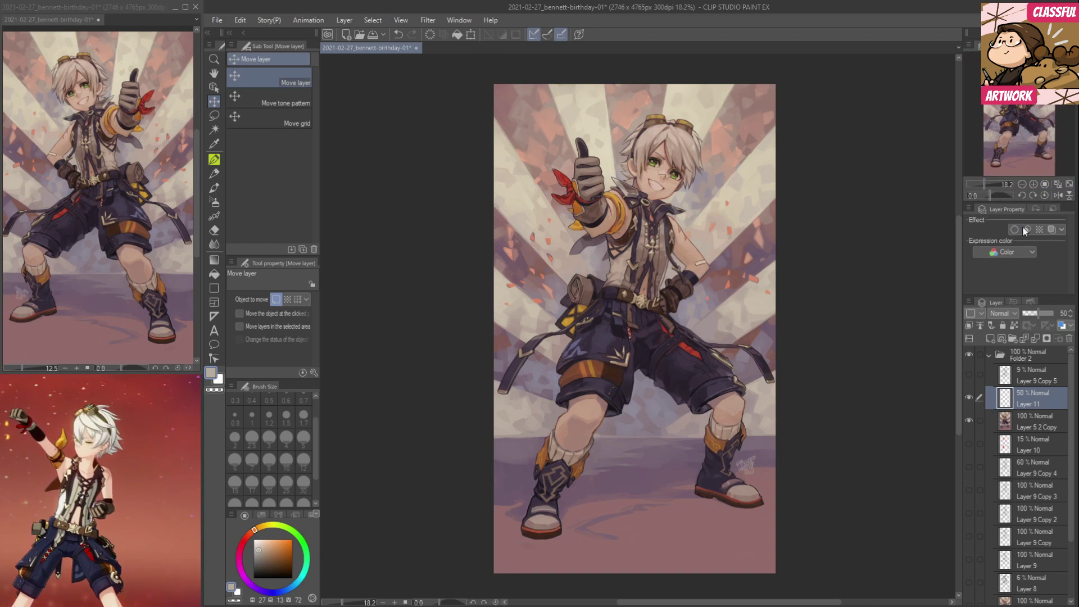
pyautogui.click(1017, 230)
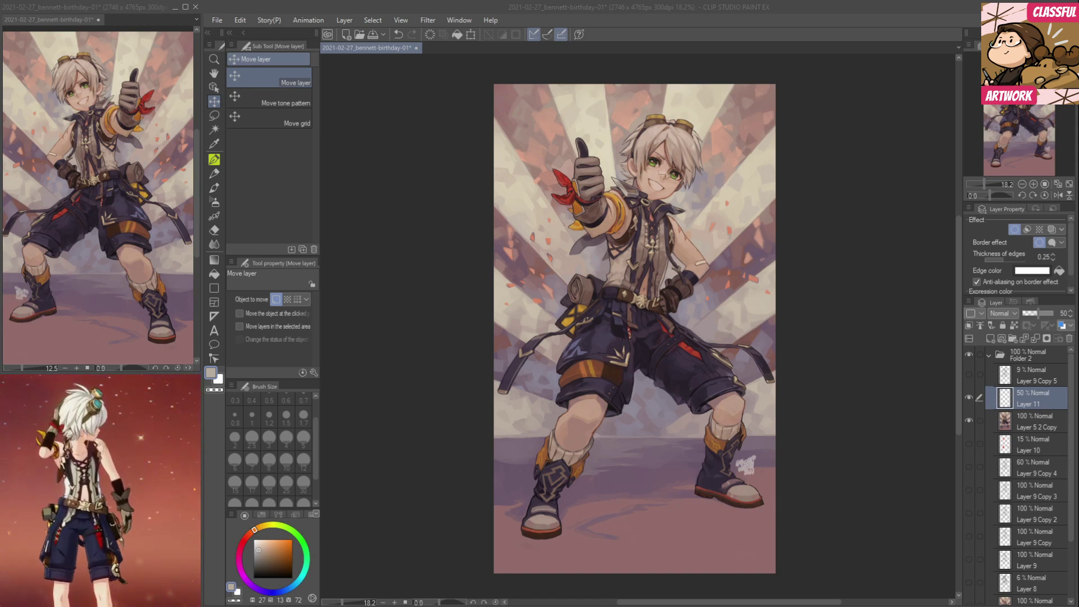
pyautogui.press('Return')
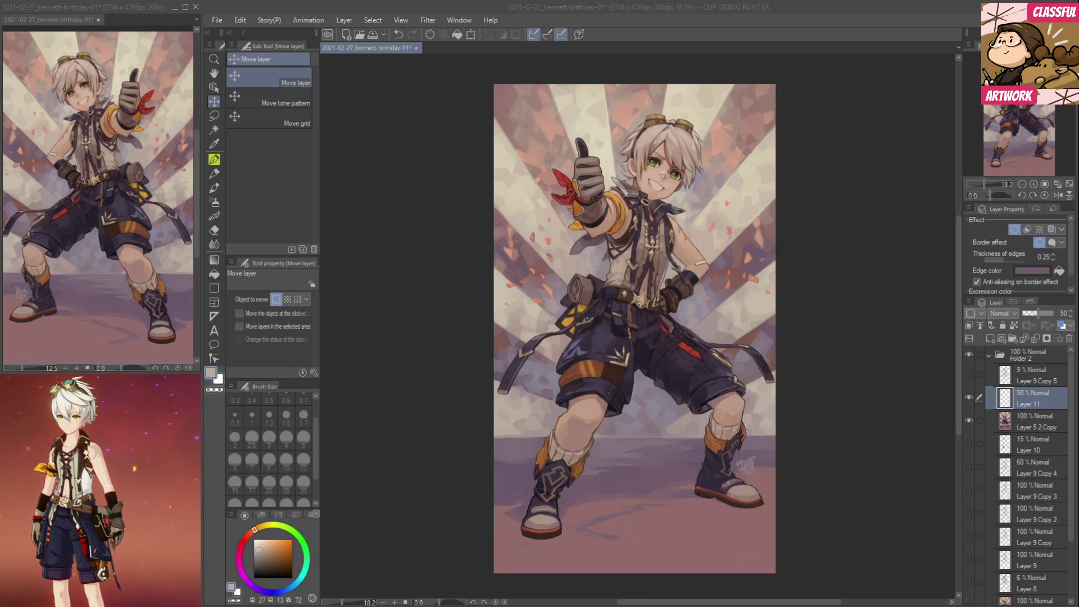
pyautogui.press('Return')
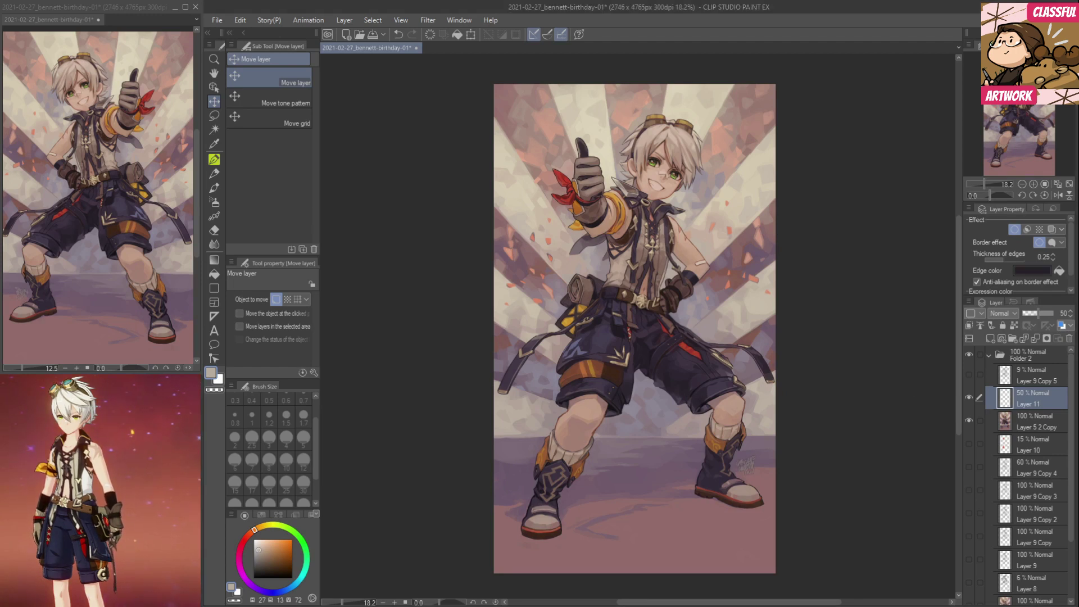
pyautogui.click(1035, 271)
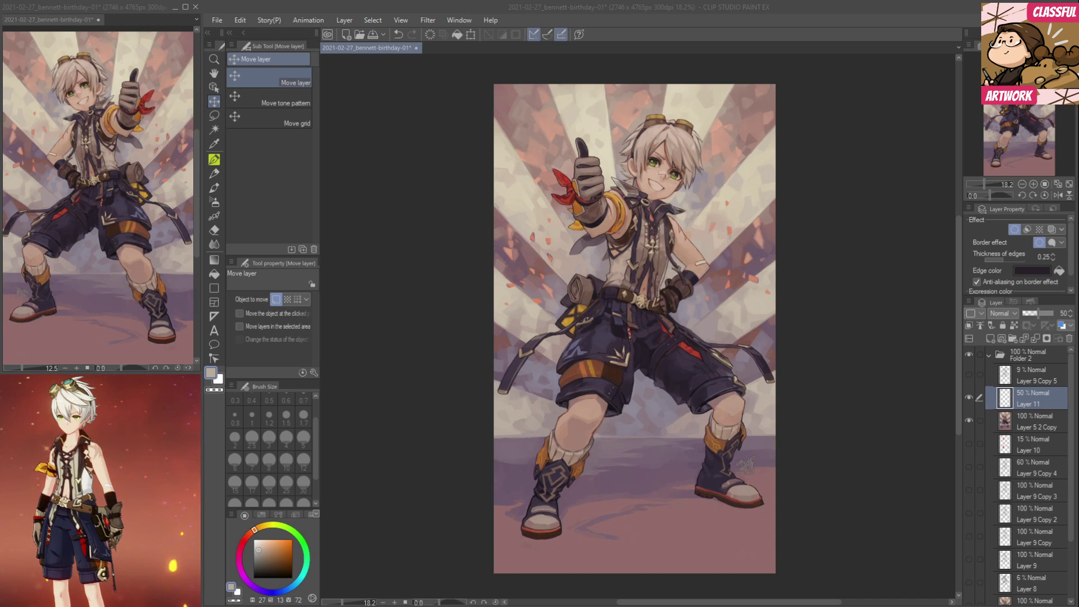
pyautogui.press('Return')
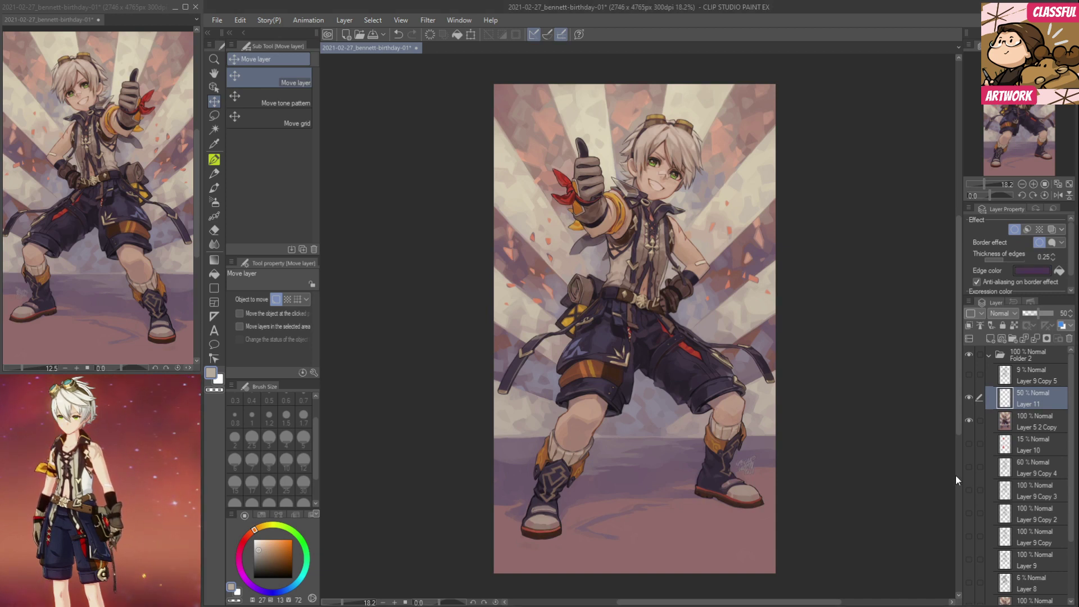
# Rename the signature layer as sign and Layer 9 Copy 5 as line copy.
pyautogui.click(1029, 412)
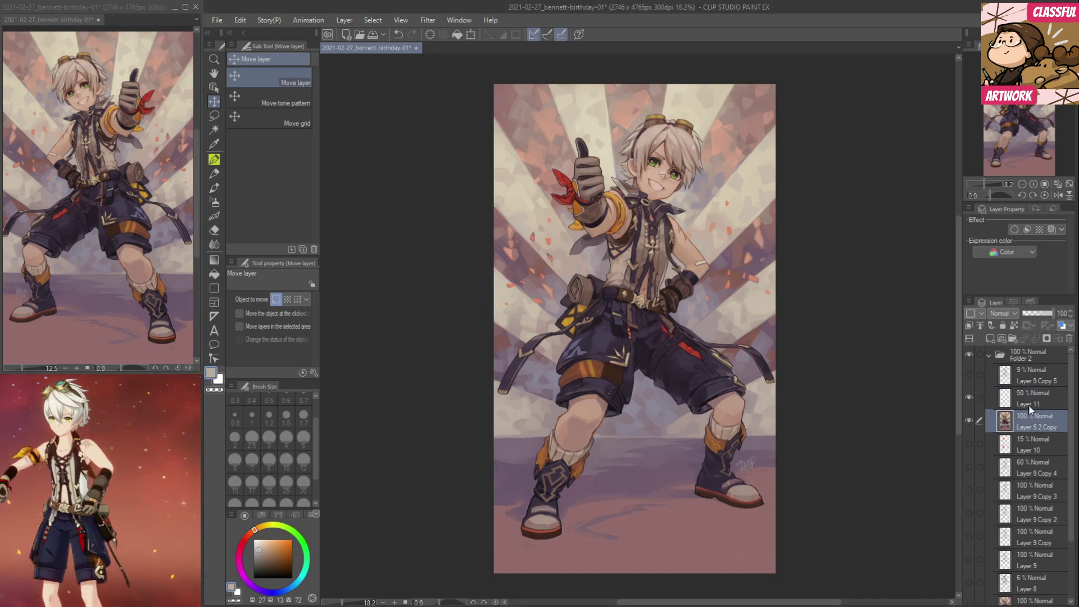
pyautogui.doubleClick(1030, 405)
pyautogui.write('sl')
pyautogui.write('gn')
pyautogui.doubleClick(1033, 380)
pyautogui.press('BackSpace')
pyautogui.write('line copy')
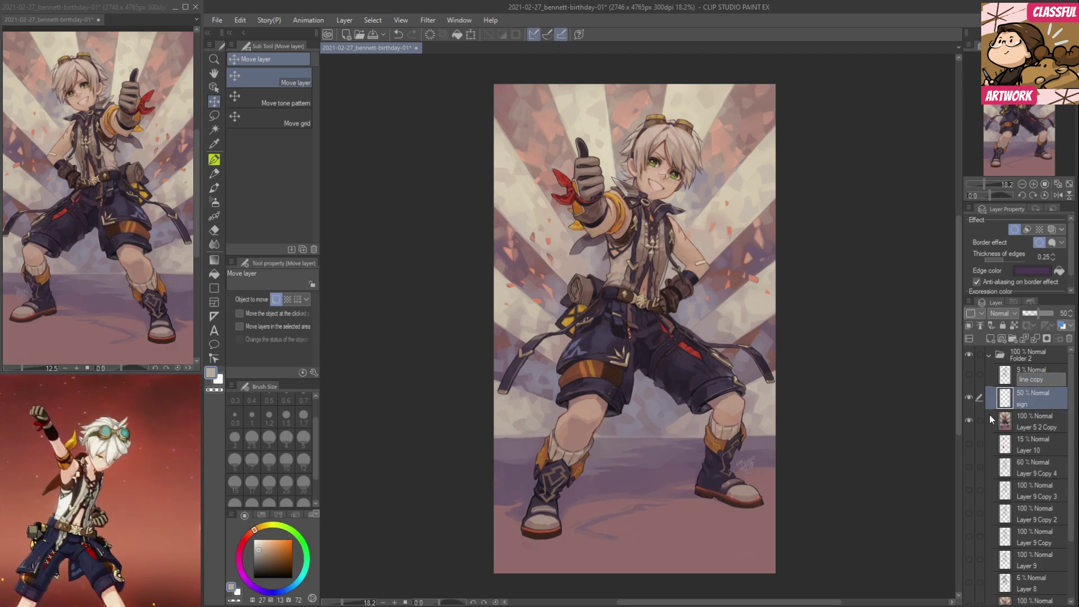
pyautogui.press('Return')
# Rename Layer 9 Copy 4 as line and Layer 5 2 Copy as colours.
pyautogui.doubleClick(1032, 448)
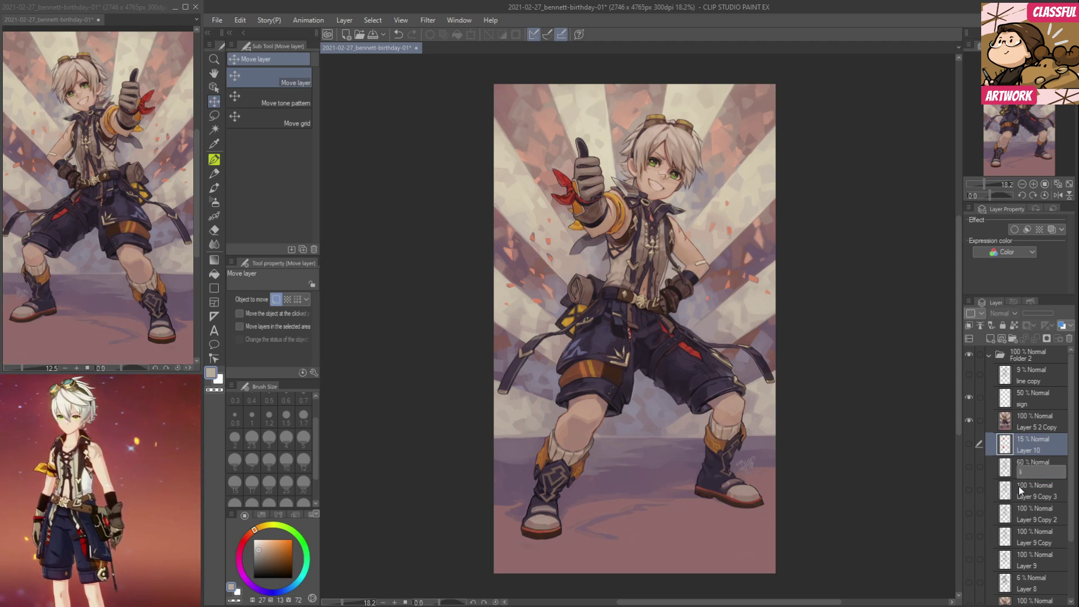
pyautogui.doubleClick(1032, 425)
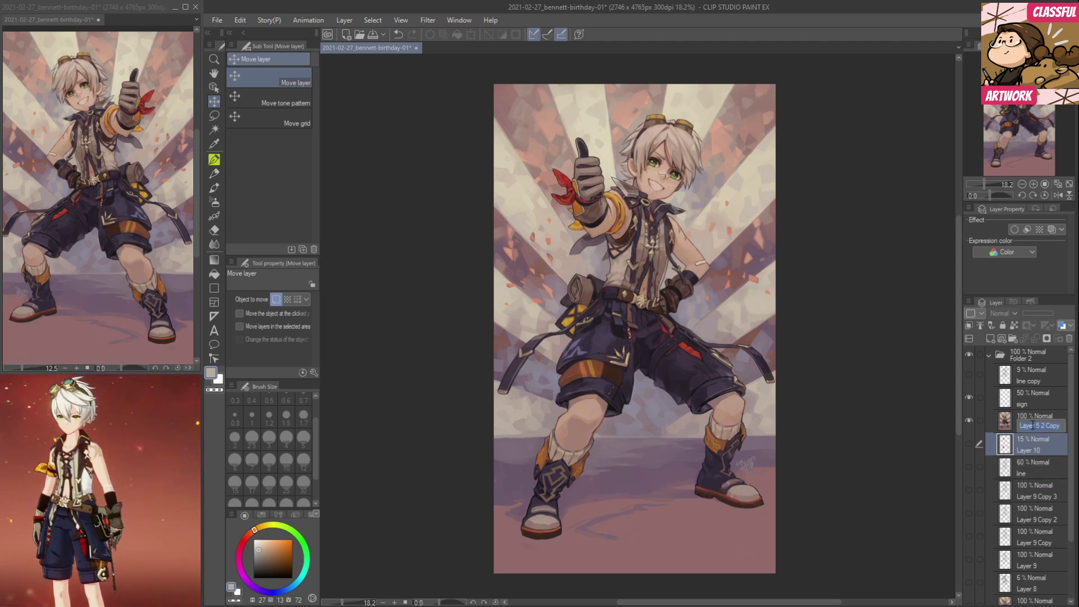
pyautogui.write('colours')
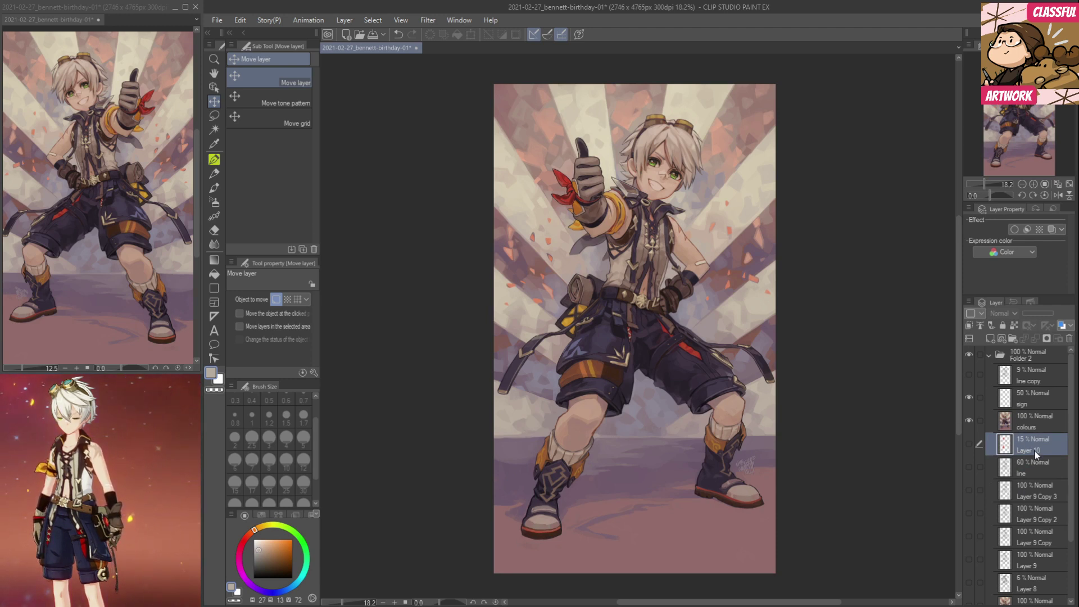
# Try Layer 10 above the colours layer, restore the layer order, and save the illustration.
pyautogui.moveTo(1035, 450); pyautogui.dragTo(1023, 417)
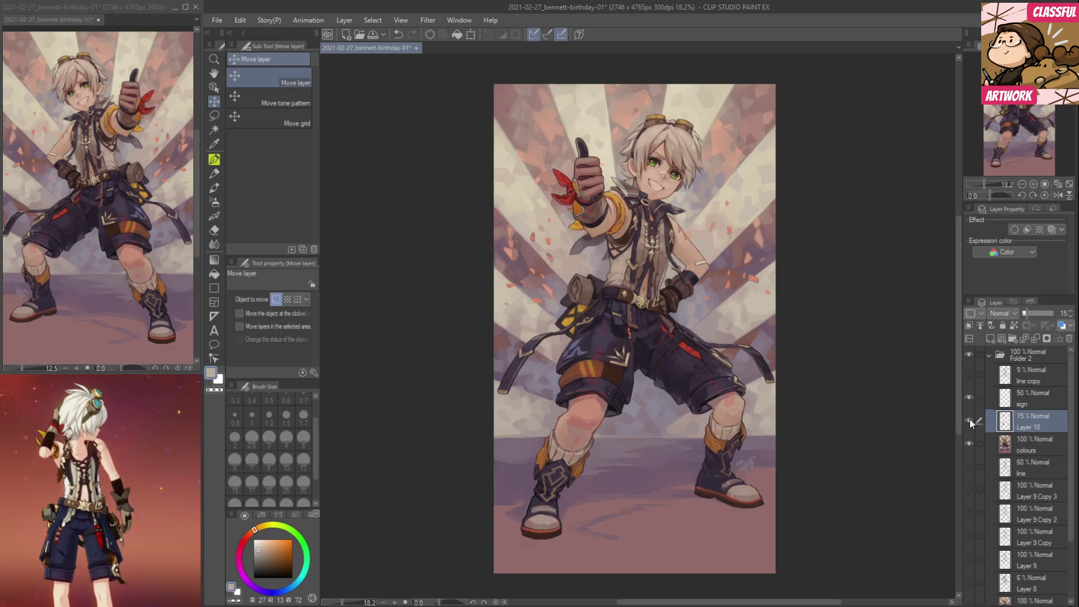
pyautogui.moveTo(1038, 453); pyautogui.dragTo(1031, 416)
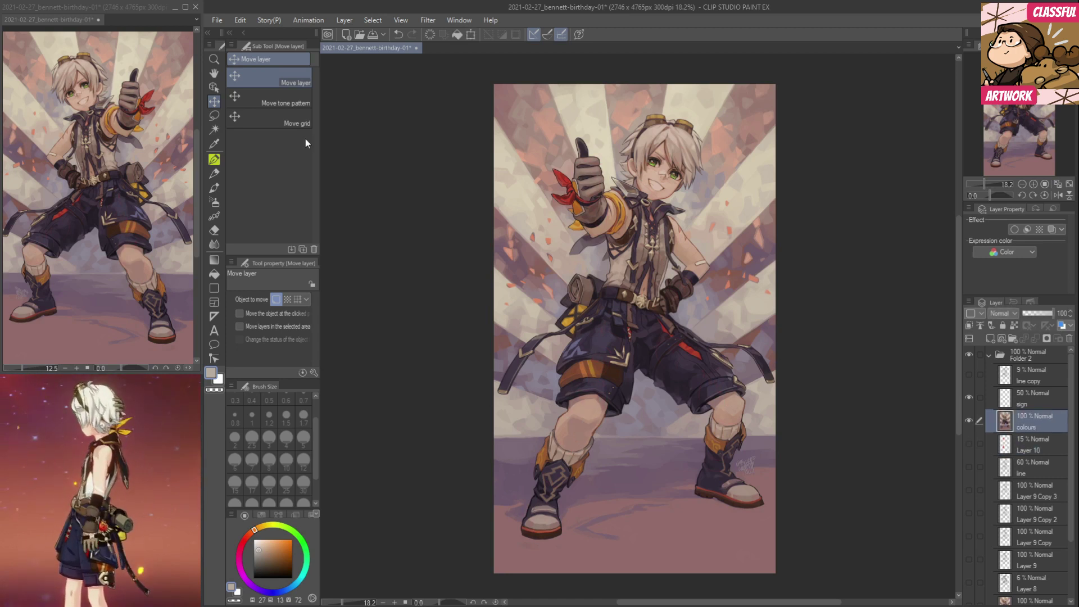
pyautogui.click(222, 19)
pyautogui.click(254, 108)
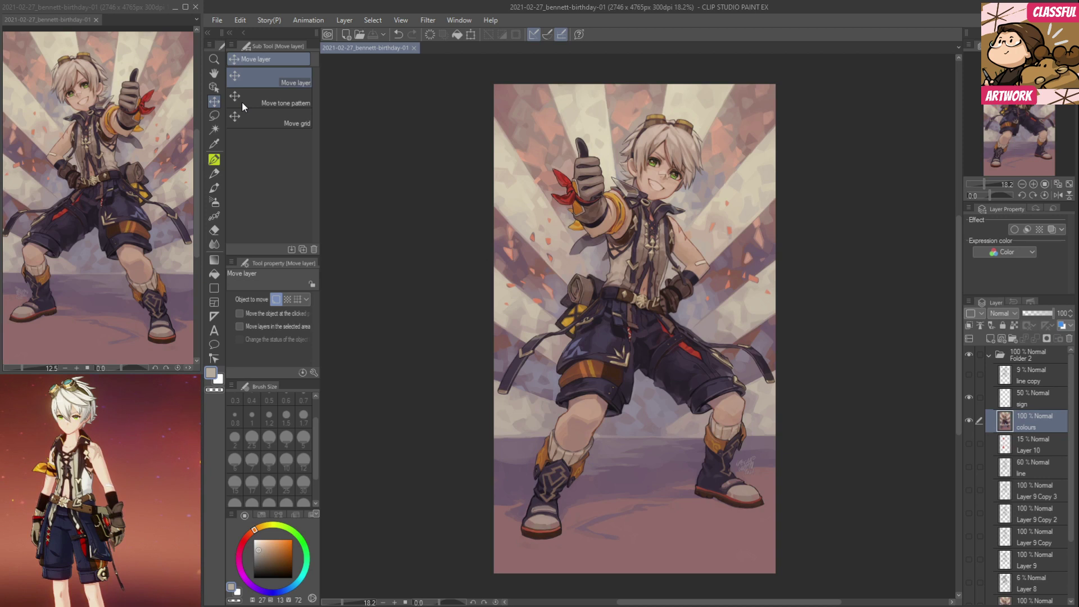
pyautogui.moveTo(436, 170); pyautogui.dragTo(435, 167)
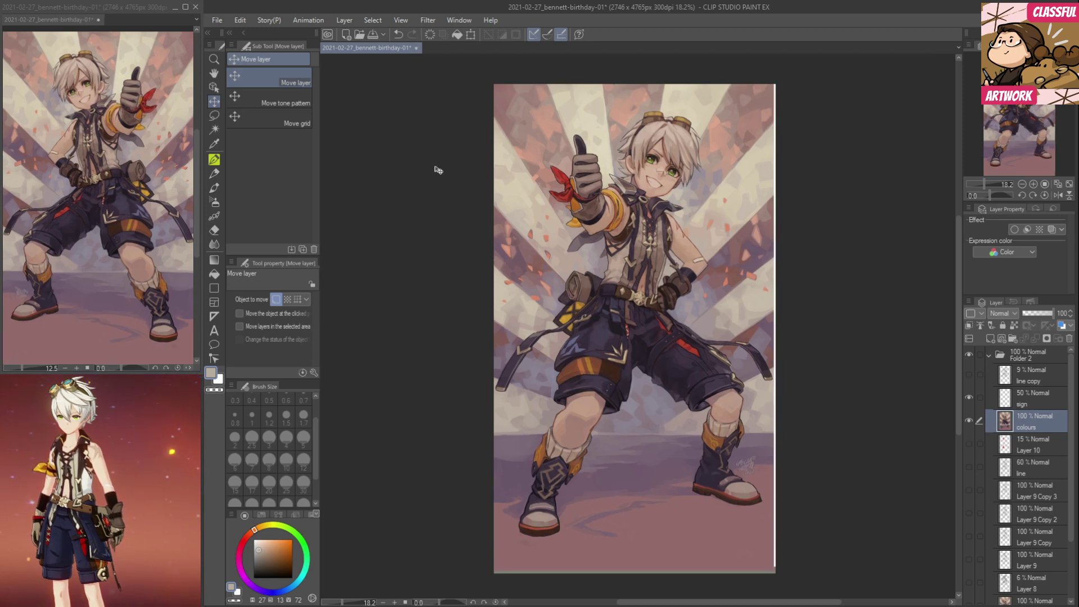
pyautogui.press('h')
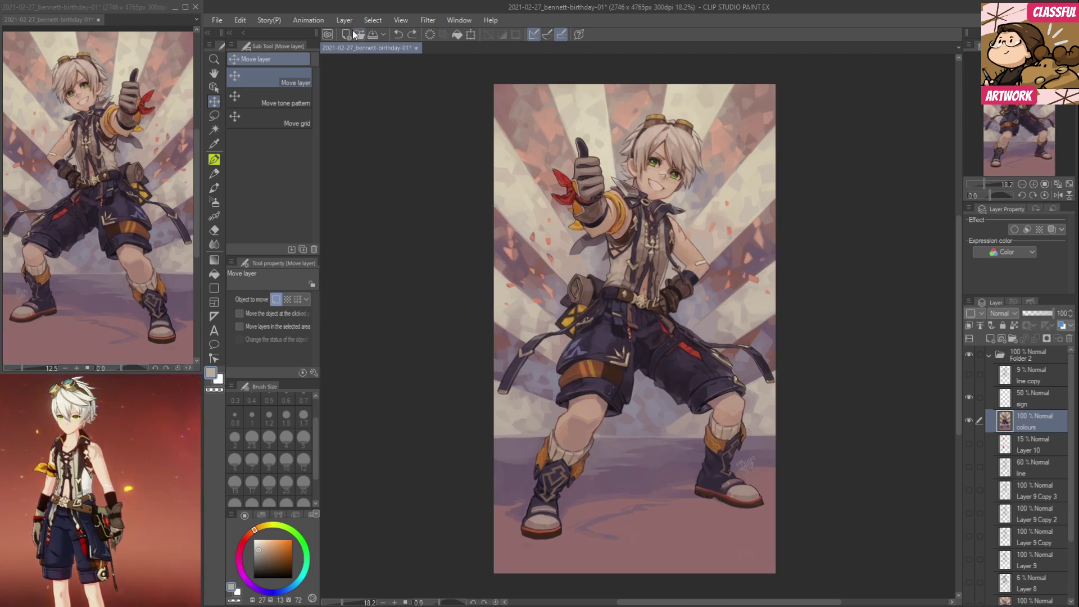
# Widen the canvas slightly beyond the artwork's right edge to about 23.7 cm.
pyautogui.click(300, 19)
pyautogui.moveTo(241, 20)
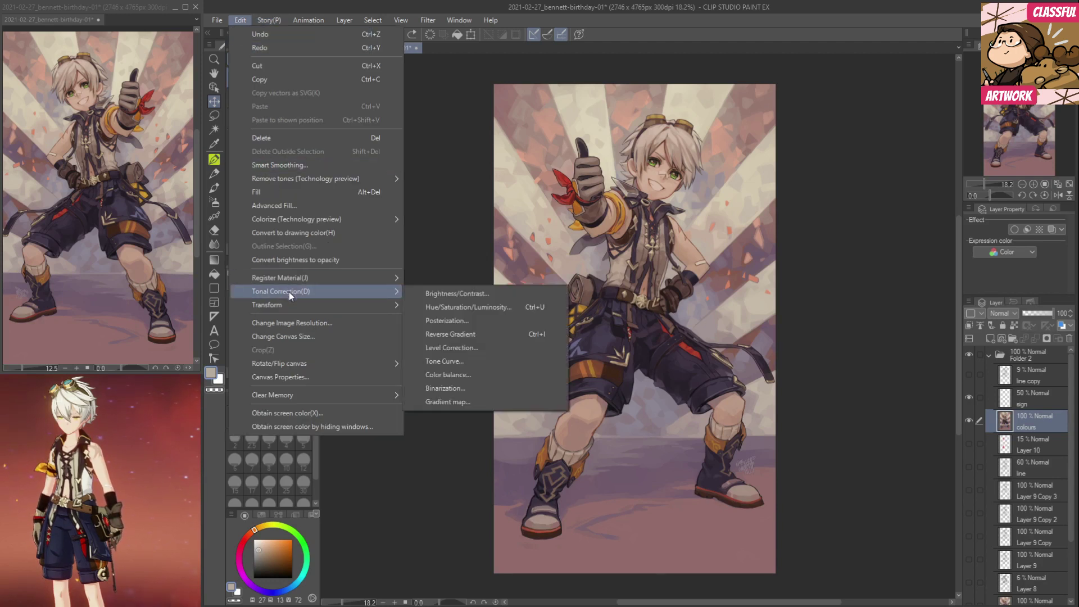
pyautogui.click(318, 339)
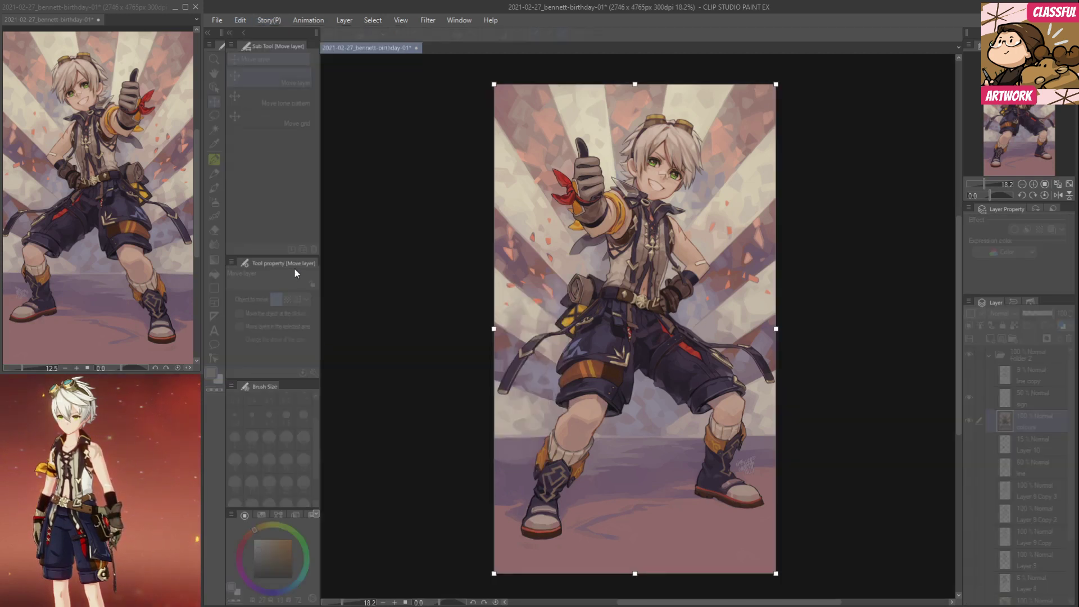
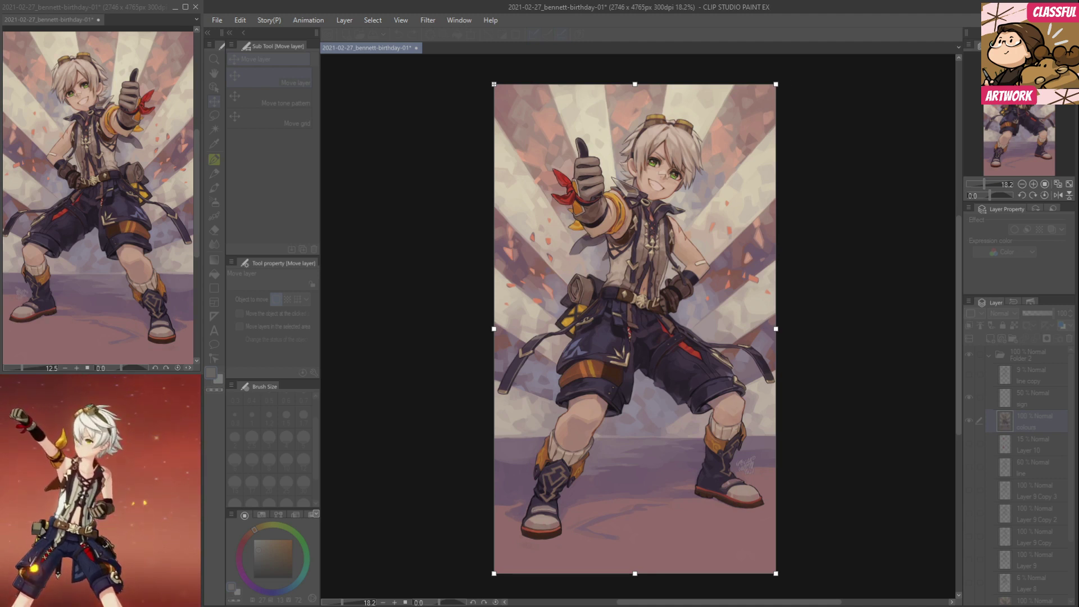
pyautogui.moveTo(776, 329); pyautogui.dragTo(788, 329)
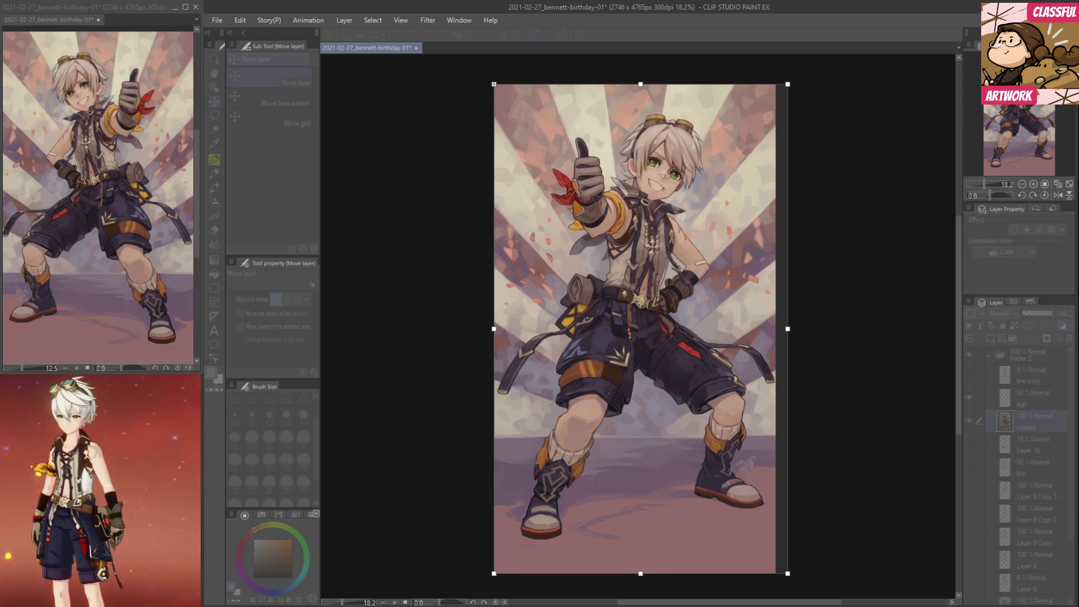
pyautogui.moveTo(788, 328); pyautogui.dragTo(782, 329)
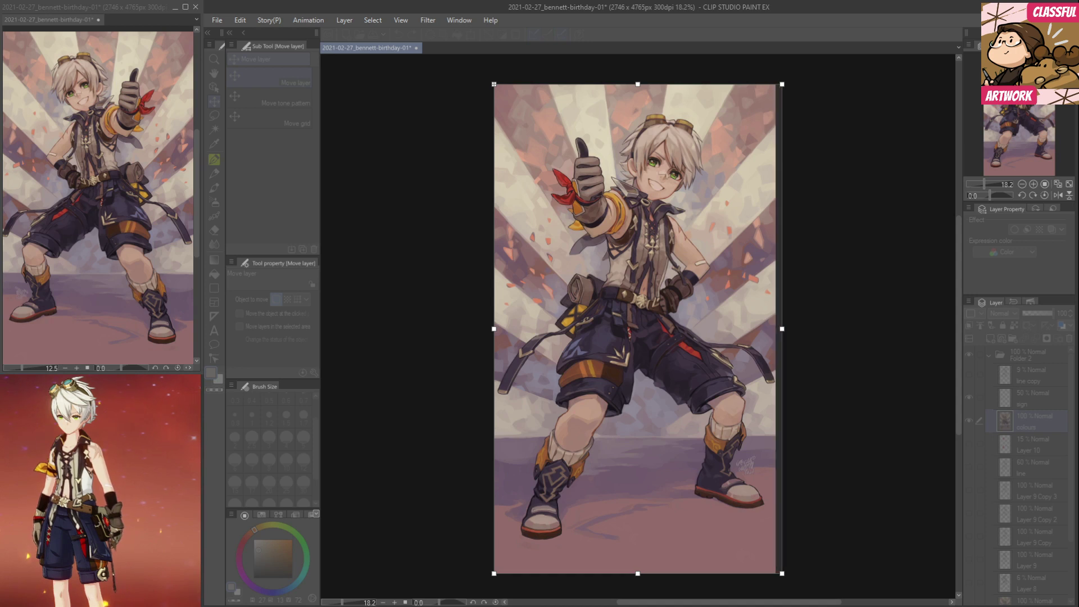
pyautogui.press('Return')
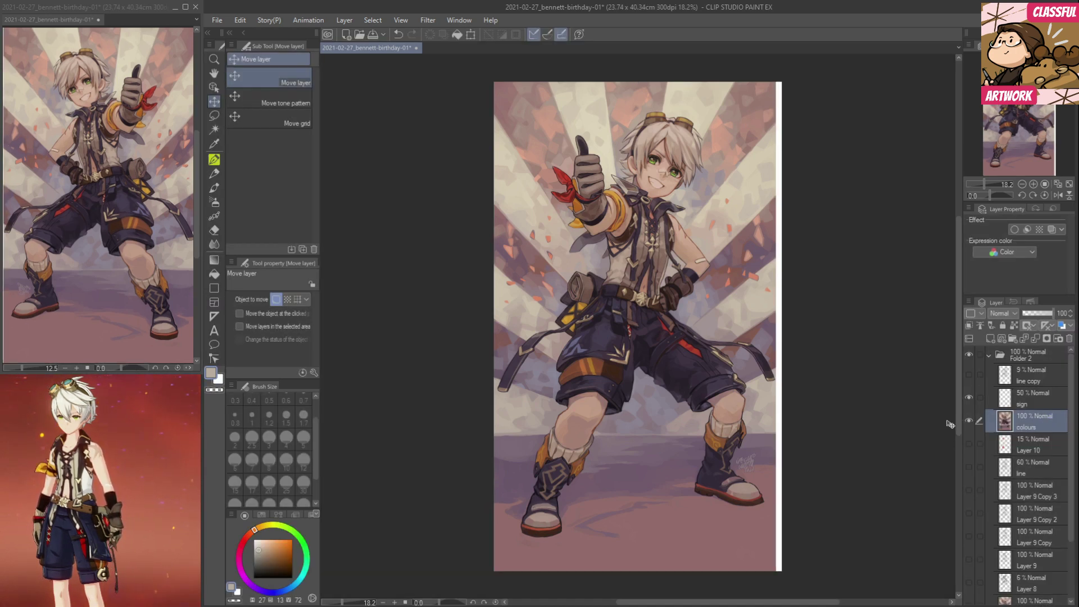
# Fill the blank strip along the artwork's right edge on the colours layer with the mauve sampled from the floor.
pyautogui.click(1024, 421)
pyautogui.click(214, 274)
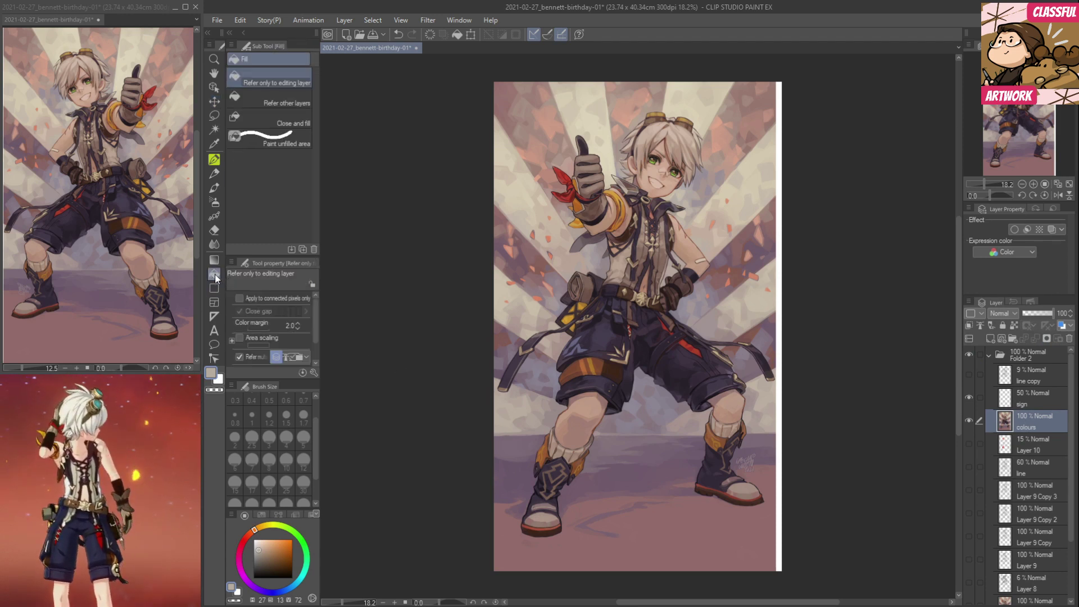
pyautogui.keyDown('alt'); pyautogui.click(771, 478); pyautogui.keyUp('alt')
pyautogui.click(779, 471)
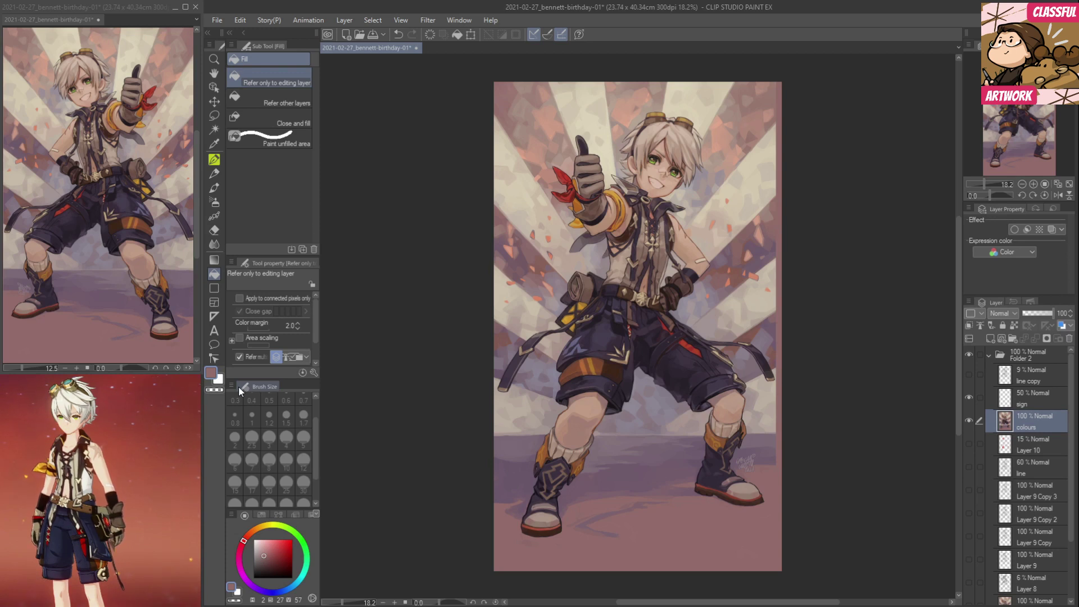
# Extend the canvas on both the left and right sides to a width of about 25.3 cm.
pyautogui.click(267, 21)
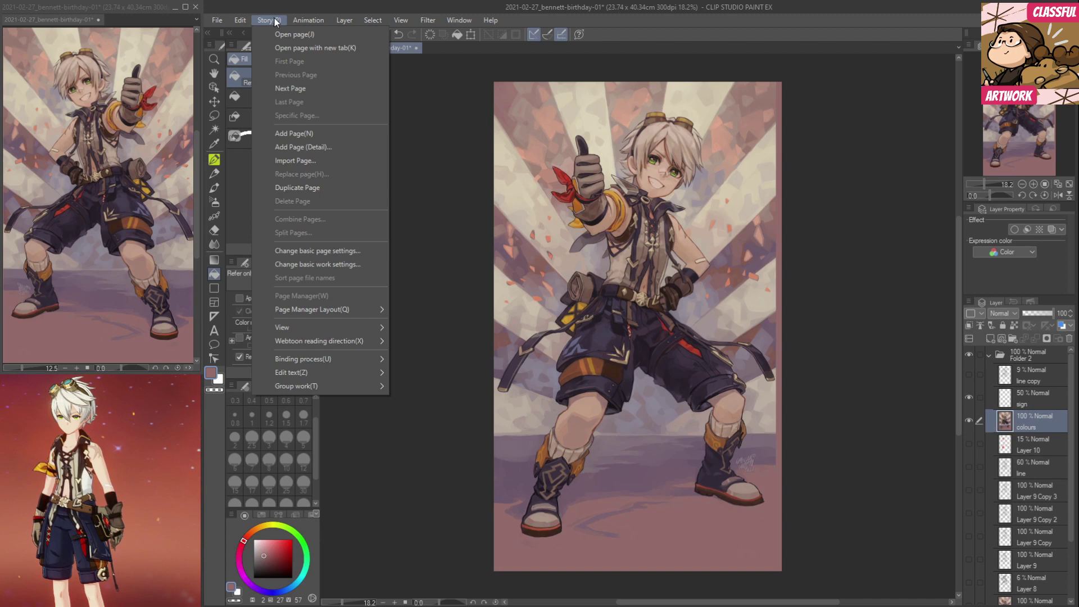
pyautogui.click(275, 18)
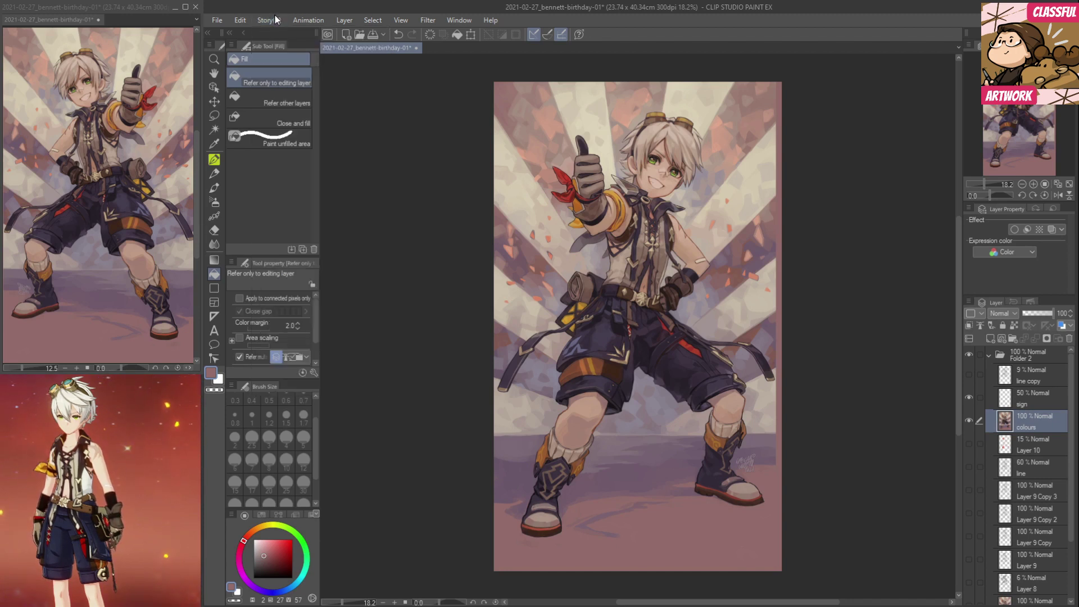
pyautogui.click(241, 21)
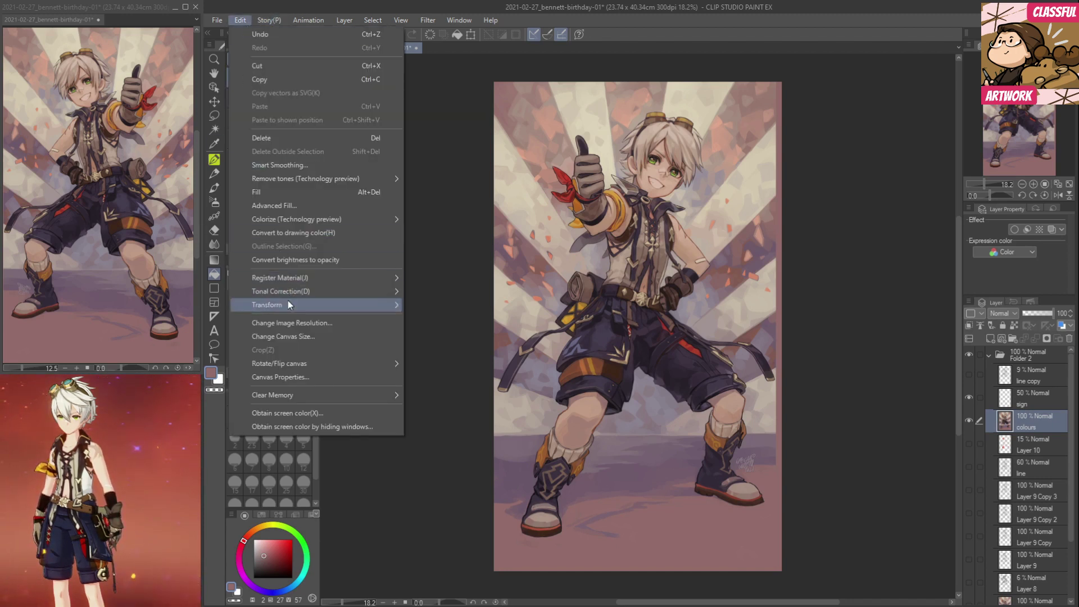
pyautogui.click(290, 336)
pyautogui.moveTo(494, 327); pyautogui.dragTo(485, 326)
pyautogui.moveTo(782, 327); pyautogui.dragTo(792, 327)
pyautogui.press('Return')
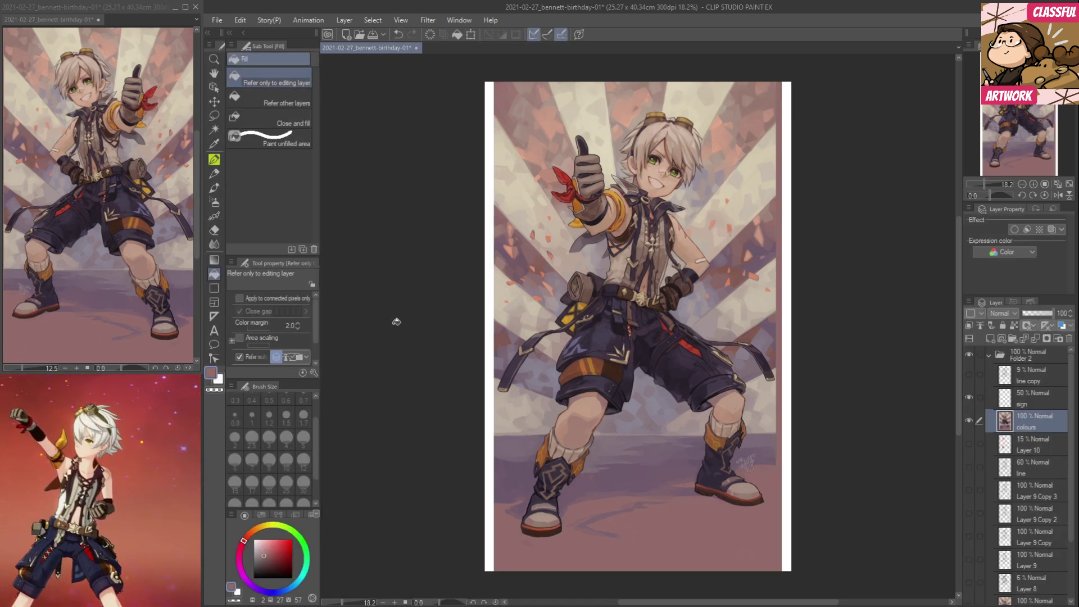
# Fill the new side strips with mauve and cover the seam on the artwork's right side with a mauve rectangle.
pyautogui.click(787, 493)
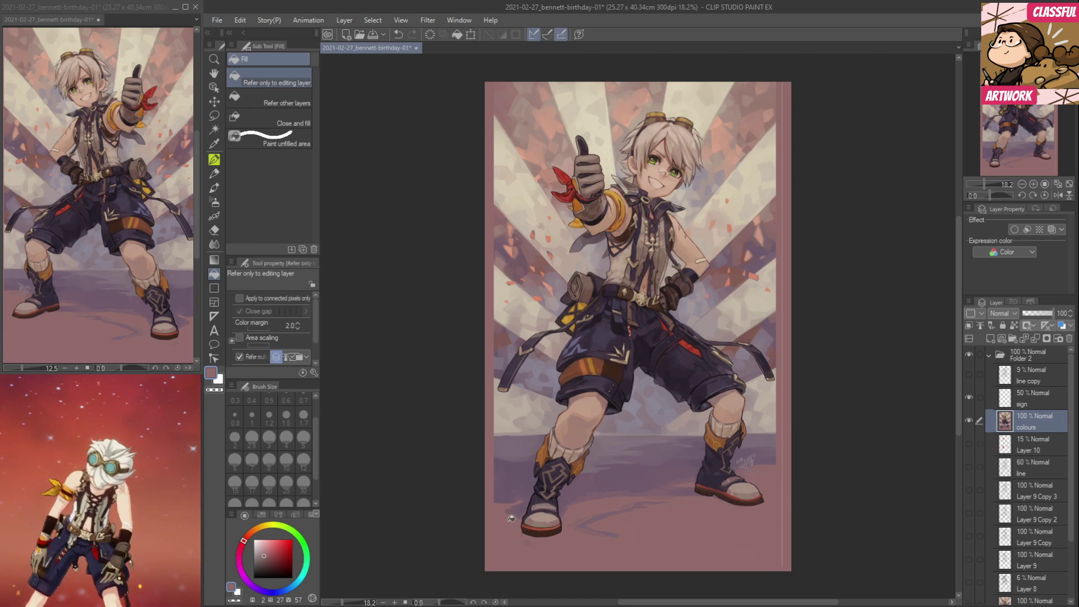
pyautogui.click(214, 287)
pyautogui.moveTo(823, 60)
pyautogui.mouseDown()
pyautogui.moveTo(761, 551)
pyautogui.moveTo(781, 599)
pyautogui.mouseUp()
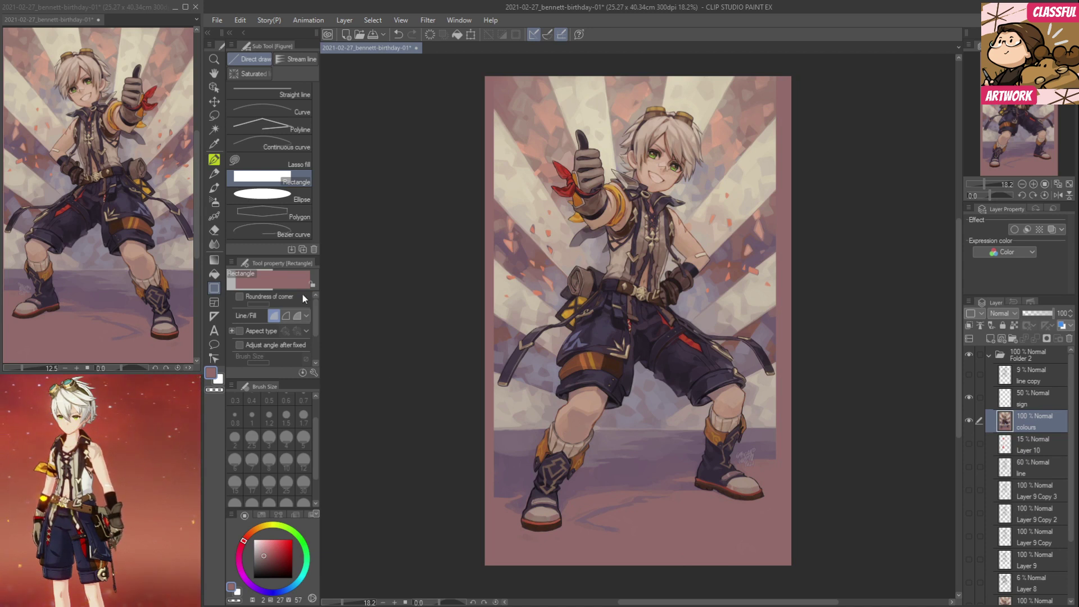
# Draw a filled rectangle in the sampled floor-shadow purple on the artwork's right strip, beside the signature.
pyautogui.click(395, 602)
pyautogui.click(395, 603)
pyautogui.click(395, 602)
pyautogui.moveTo(736, 535); pyautogui.dragTo(491, 361)
pyautogui.moveTo(731, 489); pyautogui.dragTo(567, 384)
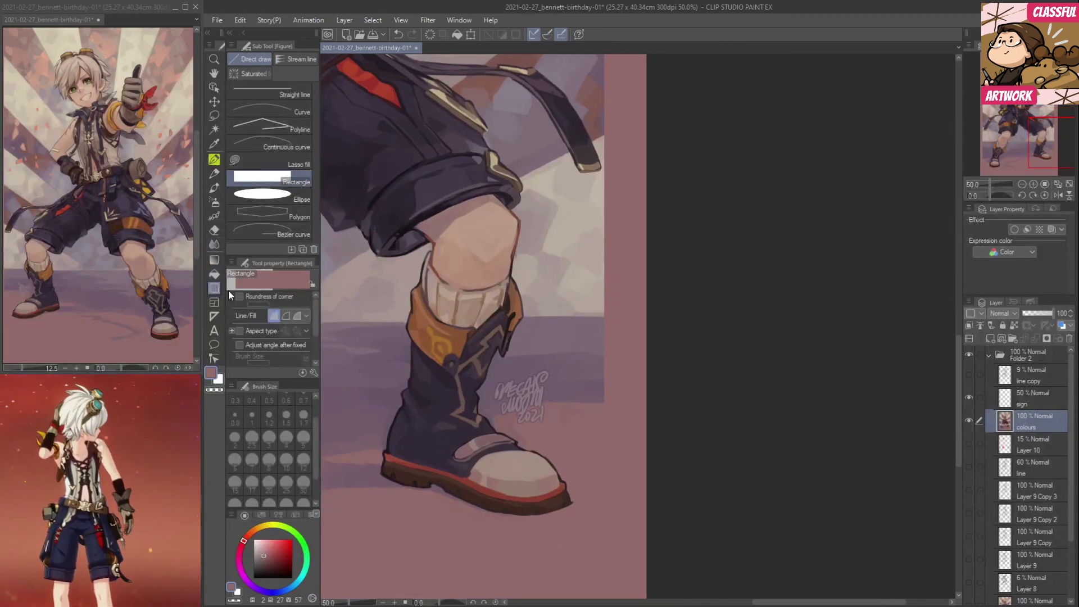
pyautogui.keyDown('alt'); pyautogui.click(579, 364); pyautogui.keyUp('alt')
pyautogui.moveTo(607, 319); pyautogui.dragTo(674, 402)
pyautogui.moveTo(531, 477)
pyautogui.mouseDown()
pyautogui.moveTo(616, 552)
pyautogui.moveTo(595, 580)
pyautogui.mouseUp()
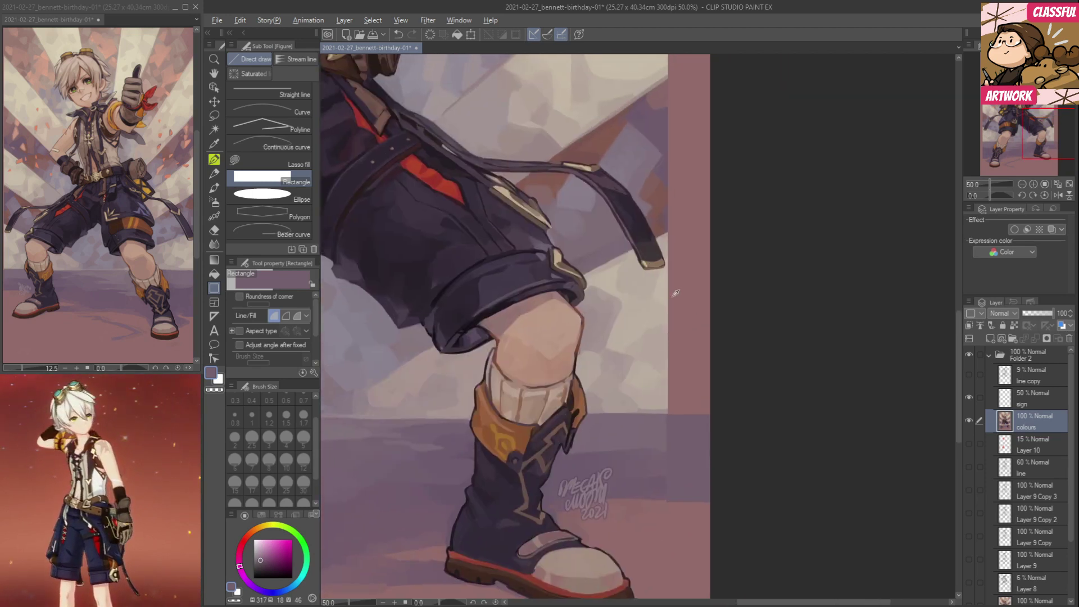
# Extend the two light rays into the artwork's right strip with filled rectangles in sampled beige.
pyautogui.keyDown('alt'); pyautogui.click(654, 278); pyautogui.keyUp('alt')
pyautogui.moveTo(673, 253); pyautogui.dragTo(737, 417)
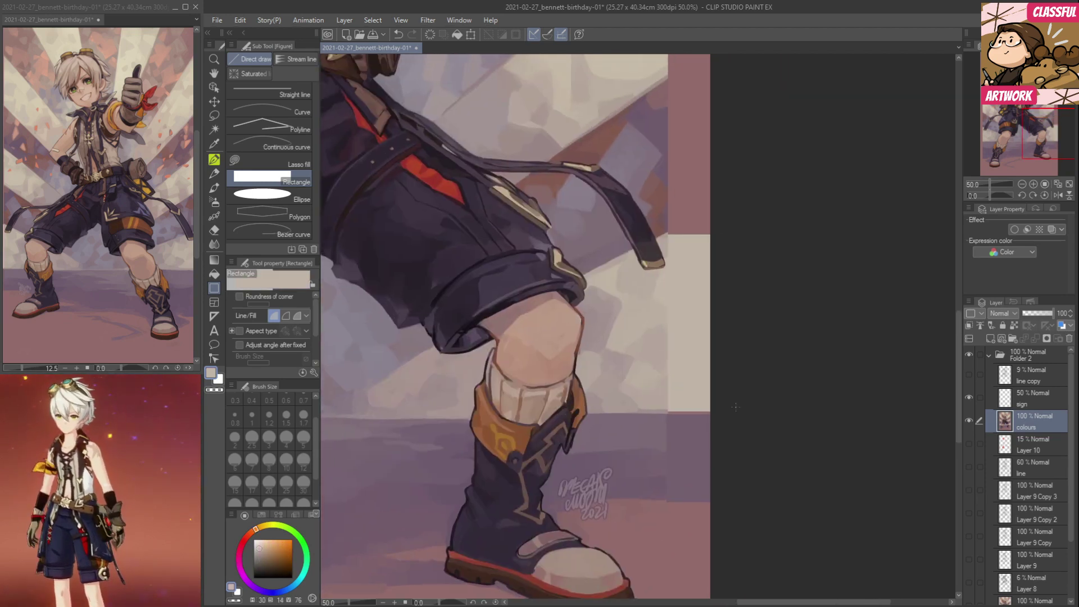
pyautogui.scroll(5, 740, 364)
pyautogui.moveTo(619, 223); pyautogui.dragTo(698, 366)
pyautogui.scroll(4, 713, 236)
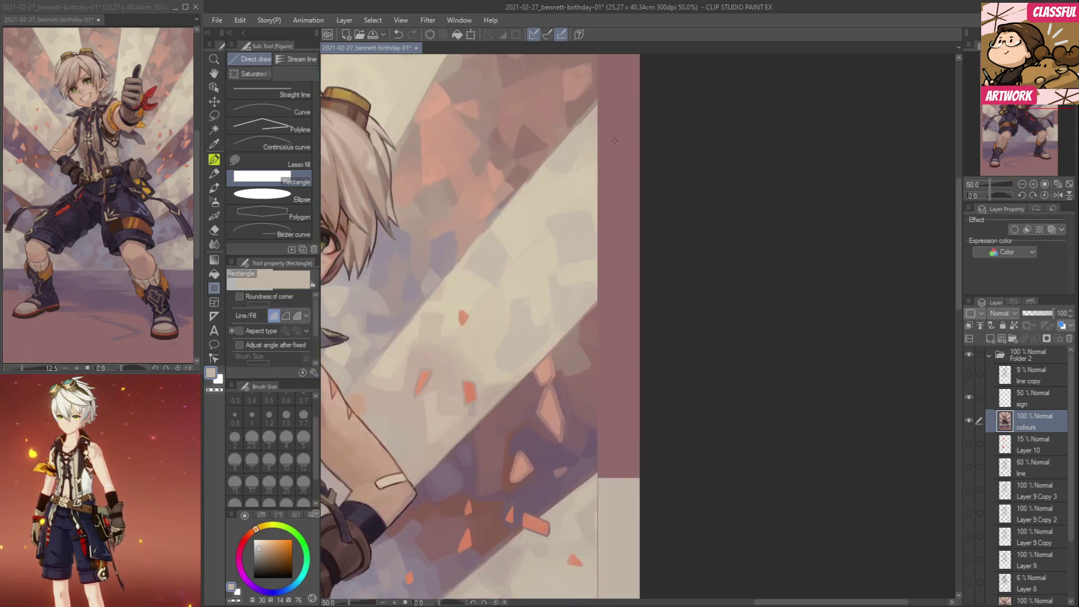
pyautogui.moveTo(599, 98); pyautogui.dragTo(661, 281)
# Extend the light background rays into the artwork's left strip with beige filled rectangles.
pyautogui.moveTo(698, 115); pyautogui.dragTo(864, 80)
pyautogui.moveTo(337, 67); pyautogui.dragTo(825, 181)
pyautogui.moveTo(567, 176); pyautogui.dragTo(460, 410)
pyautogui.moveTo(488, 470); pyautogui.dragTo(508, 152)
pyautogui.moveTo(593, 257); pyautogui.dragTo(505, 401)
pyautogui.moveTo(506, 464); pyautogui.dragTo(479, 222)
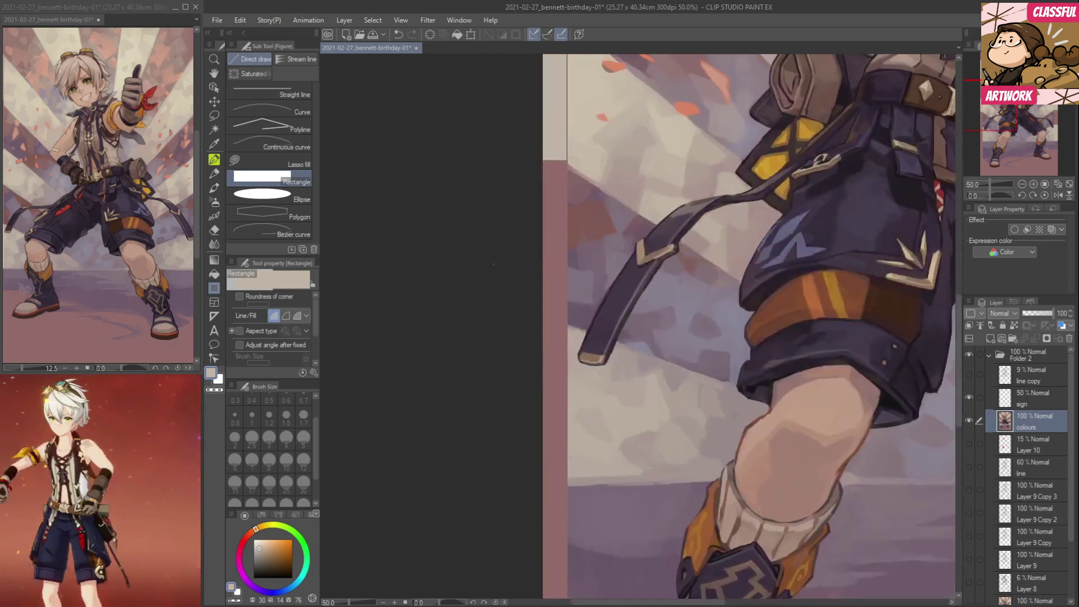
pyautogui.moveTo(568, 325); pyautogui.dragTo(494, 484)
# Sample the floor-shadow purple and draw a filled rectangle of it on the artwork's left strip beside the boot.
pyautogui.moveTo(475, 501); pyautogui.dragTo(466, 335)
pyautogui.keyDown('alt'); pyautogui.click(554, 389); pyautogui.keyUp('alt')
pyautogui.moveTo(560, 317); pyautogui.dragTo(489, 499)
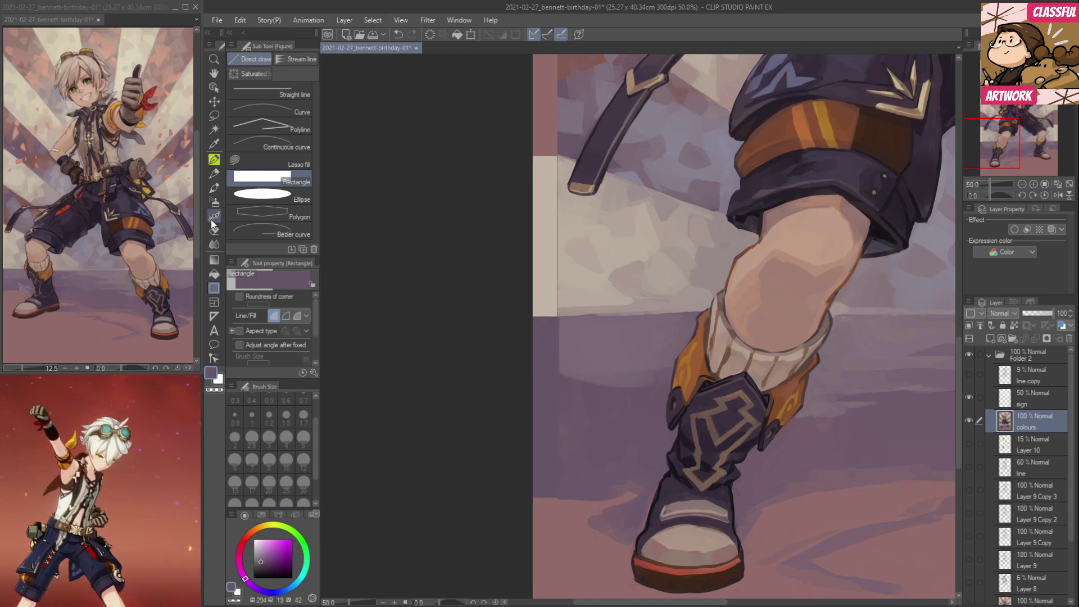
# Choose Meg's perfect brush ver 3 at size 4 and sample purple from the floor shadow near the left seam.
pyautogui.click(215, 188)
pyautogui.click(273, 235)
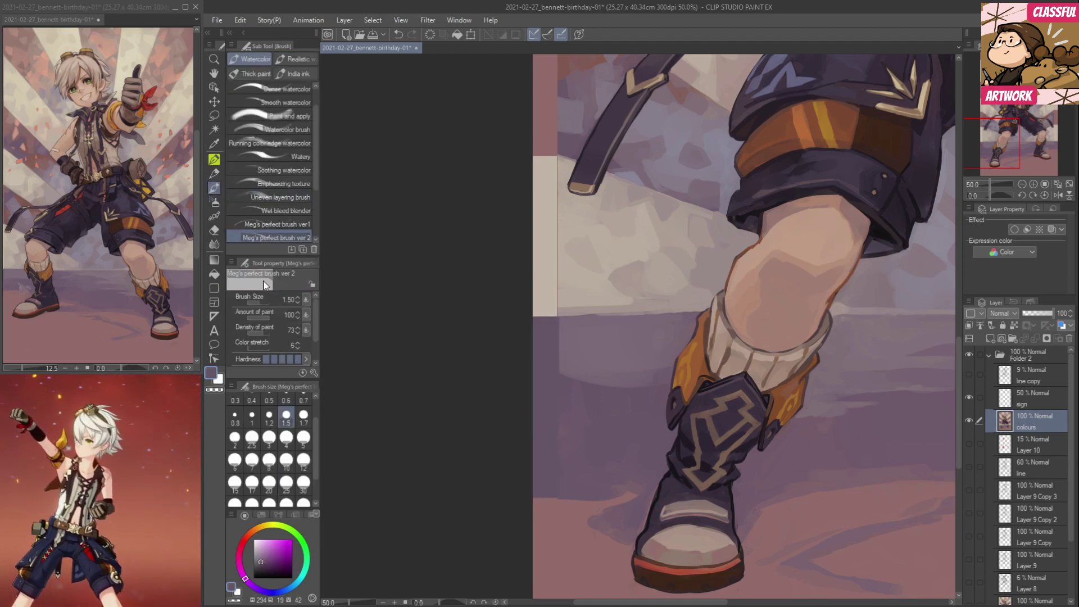
pyautogui.click(286, 440)
pyautogui.keyDown('alt'); pyautogui.click(561, 454); pyautogui.keyUp('alt')
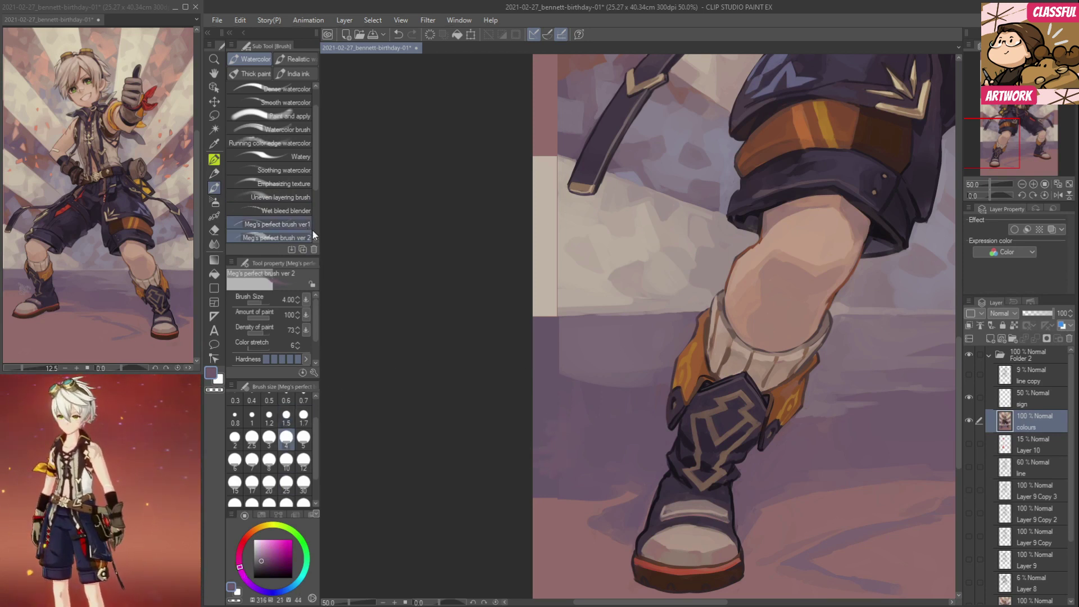
pyautogui.scroll(-1, 303, 230)
pyautogui.click(281, 238)
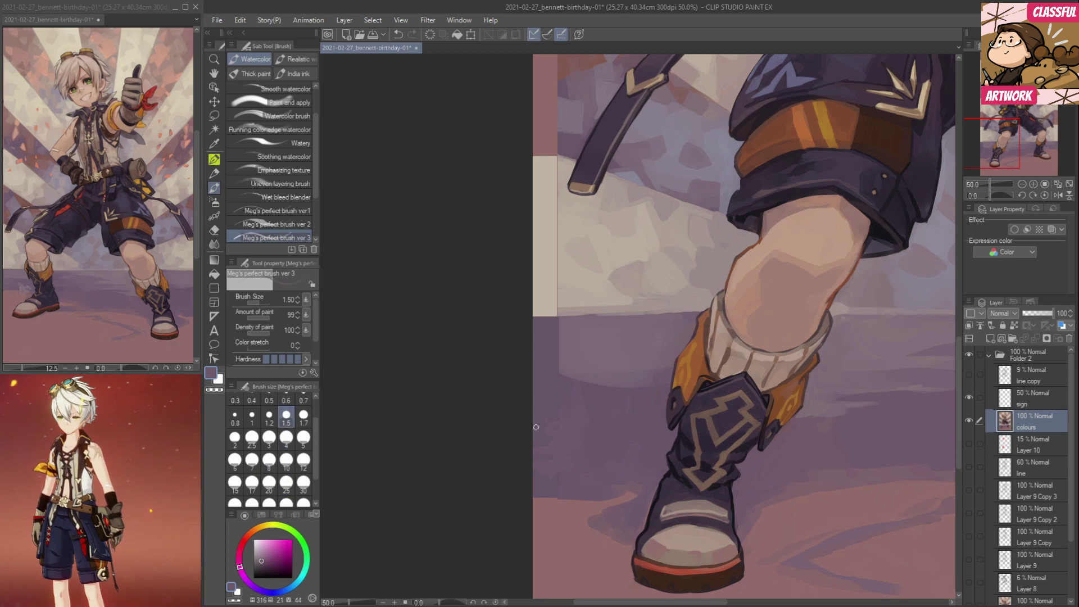
pyautogui.click(286, 437)
pyautogui.keyDown('alt'); pyautogui.click(559, 493); pyautogui.keyUp('alt')
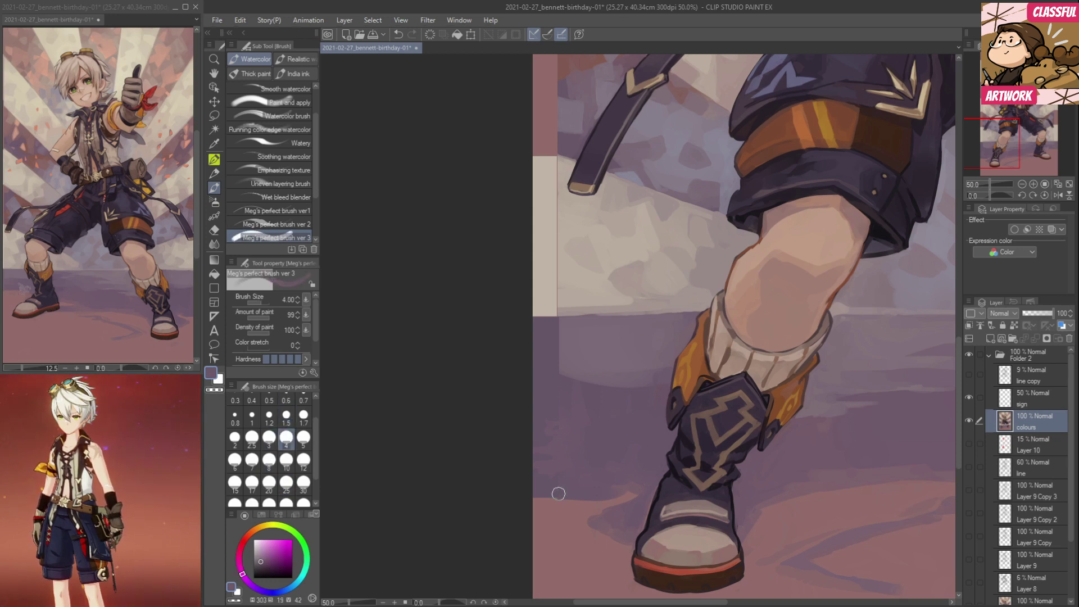
# Paint over the left seam where the purple floor shadow and the lowest light ray meet the added strip.
pyautogui.keyDown('alt'); pyautogui.click(569, 358); pyautogui.keyUp('alt')
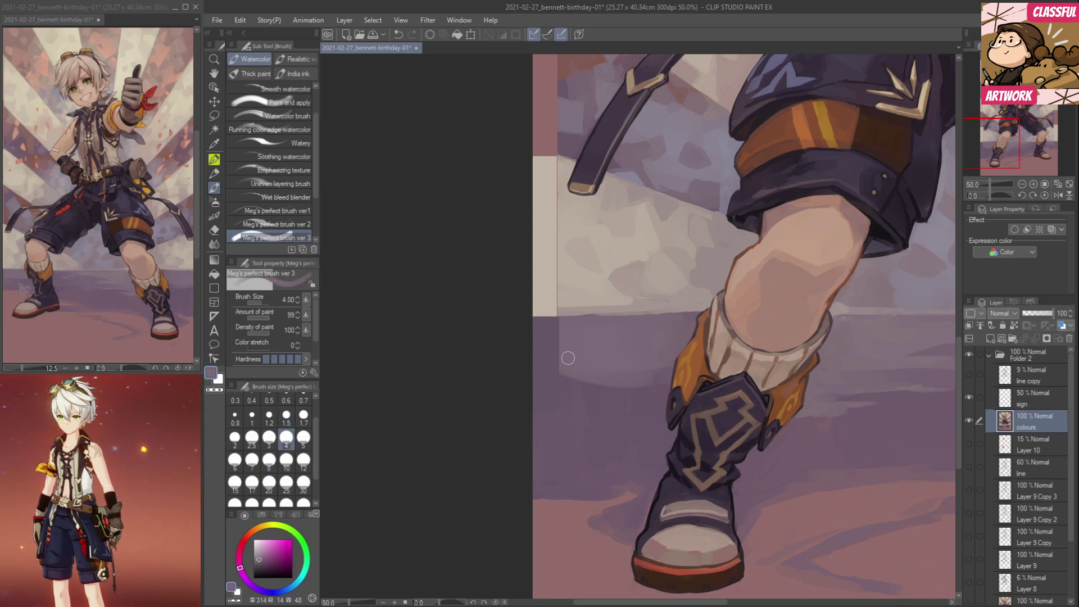
pyautogui.moveTo(571, 368)
pyautogui.mouseDown()
pyautogui.moveTo(581, 349)
pyautogui.moveTo(527, 332)
pyautogui.moveTo(525, 321)
pyautogui.moveTo(563, 310)
pyautogui.moveTo(515, 314)
pyautogui.moveTo(569, 303)
pyautogui.moveTo(522, 301)
pyautogui.moveTo(562, 276)
pyautogui.moveTo(500, 256)
pyautogui.moveTo(564, 266)
pyautogui.moveTo(549, 207)
pyautogui.mouseUp()
pyautogui.keyDown('alt'); pyautogui.click(565, 308); pyautogui.keyUp('alt')
pyautogui.moveTo(549, 271)
pyautogui.mouseDown()
pyautogui.moveTo(506, 370)
pyautogui.moveTo(459, 413)
pyautogui.mouseUp()
pyautogui.keyDown('alt'); pyautogui.click(491, 465); pyautogui.keyUp('alt')
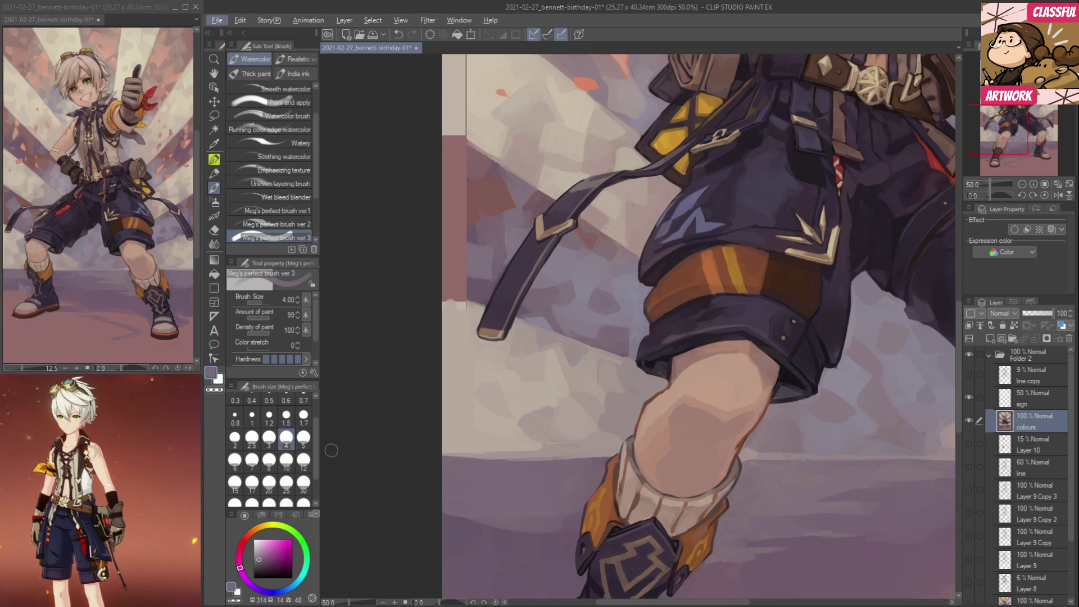
# Set the brush size to 1.5 and refine the floor horizon and the lowest light ray's upper edge on the left strip.
pyautogui.click(287, 416)
pyautogui.keyDown('alt'); pyautogui.click(505, 457); pyautogui.keyUp('alt')
pyautogui.moveTo(444, 458)
pyautogui.mouseDown()
pyautogui.moveTo(489, 459)
pyautogui.moveTo(419, 450)
pyautogui.mouseUp()
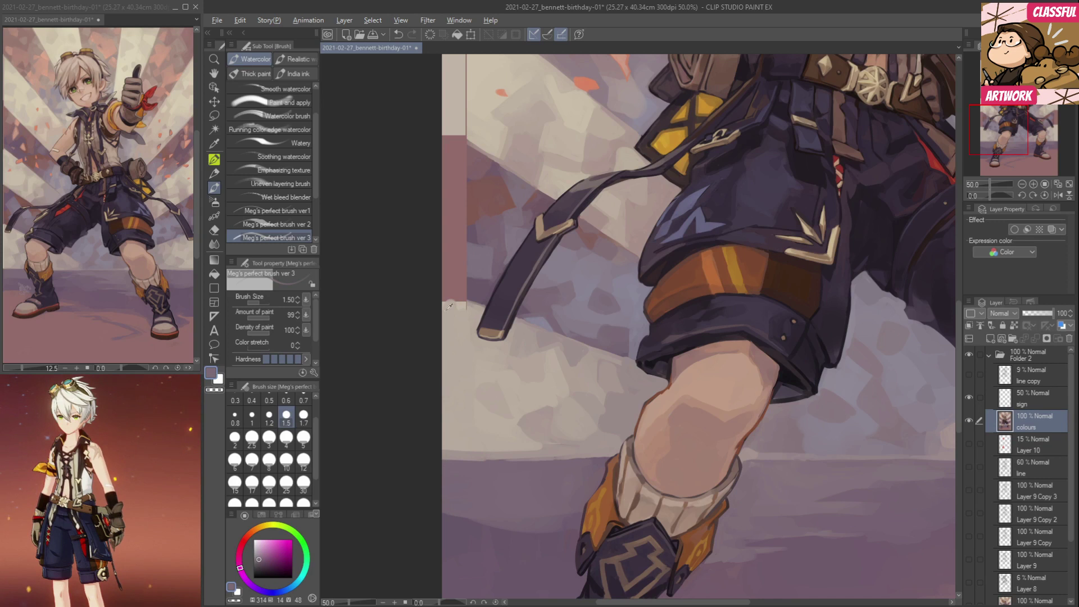
pyautogui.keyDown('alt'); pyautogui.click(479, 305); pyautogui.keyUp('alt')
pyautogui.moveTo(470, 311)
pyautogui.mouseDown()
pyautogui.moveTo(431, 294)
pyautogui.moveTo(478, 297)
pyautogui.moveTo(432, 276)
pyautogui.moveTo(464, 280)
pyautogui.moveTo(449, 262)
pyautogui.mouseUp()
pyautogui.keyDown('alt'); pyautogui.click(481, 294); pyautogui.keyUp('alt')
pyautogui.keyDown('alt'); pyautogui.click(467, 263); pyautogui.keyUp('alt')
pyautogui.keyDown('alt'); pyautogui.click(464, 283); pyautogui.keyUp('alt')
# Set the brush size to 4 and extend the dark ray's purple into the left strip with sampled tones.
pyautogui.click(286, 438)
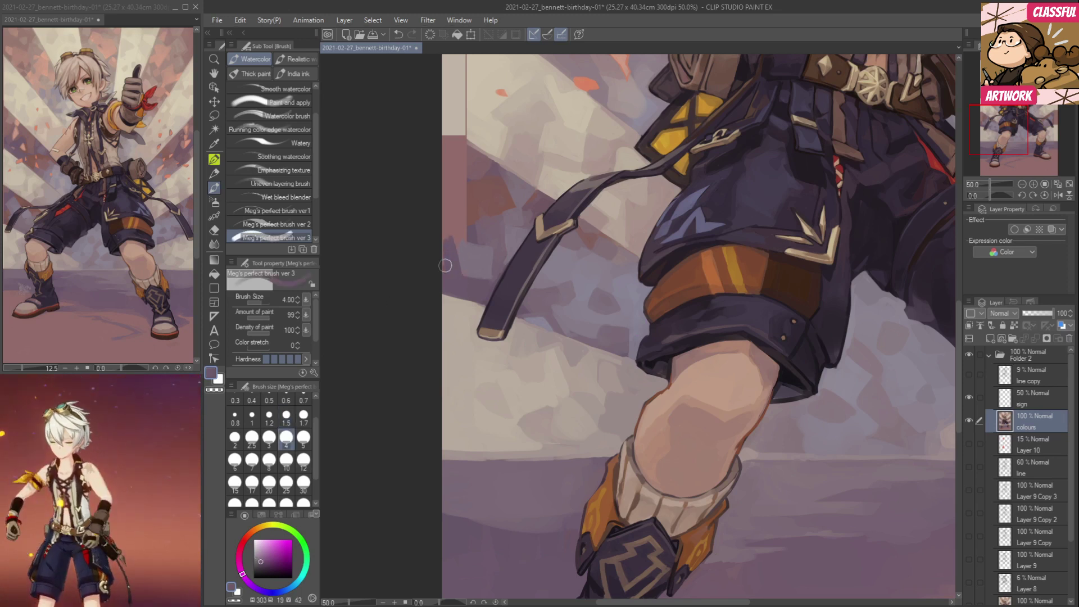
pyautogui.keyDown('alt'); pyautogui.click(470, 252); pyautogui.keyUp('alt')
pyautogui.moveTo(460, 245); pyautogui.dragTo(463, 275)
pyautogui.moveTo(461, 253); pyautogui.dragTo(465, 317)
pyautogui.keyDown('alt'); pyautogui.click(463, 291); pyautogui.keyUp('alt')
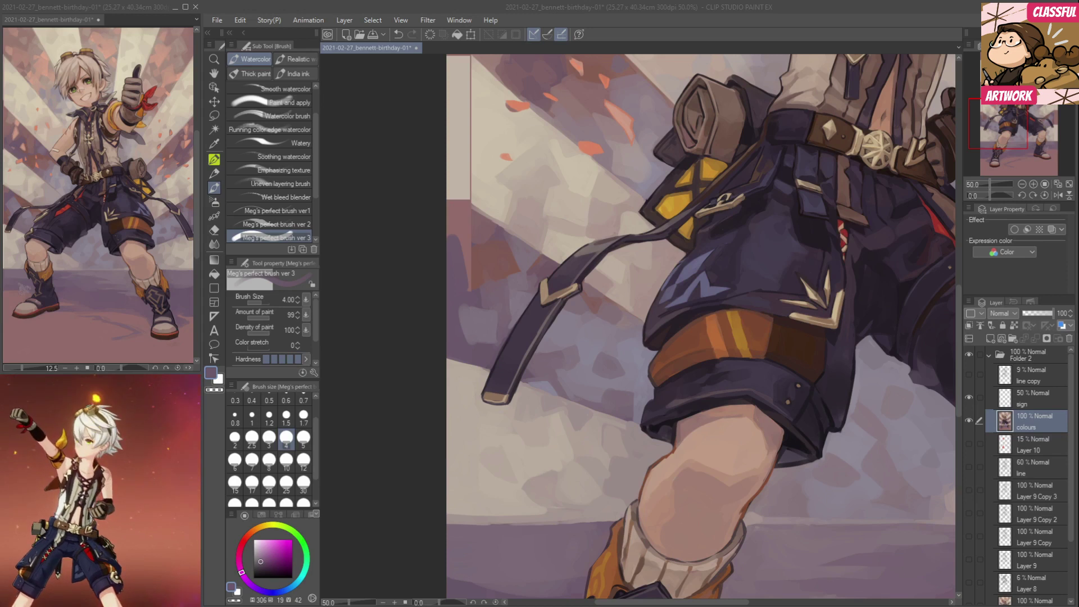
# Paint sampled mauve, reddish-brown and purple patches across the left seam of the lower dark ray.
pyautogui.click(463, 253)
pyautogui.keyDown('alt'); pyautogui.click(478, 248); pyautogui.keyUp('alt')
pyautogui.moveTo(472, 249); pyautogui.dragTo(467, 286)
pyautogui.keyDown('alt'); pyautogui.click(476, 236); pyautogui.keyUp('alt')
pyautogui.moveTo(465, 237); pyautogui.dragTo(462, 219)
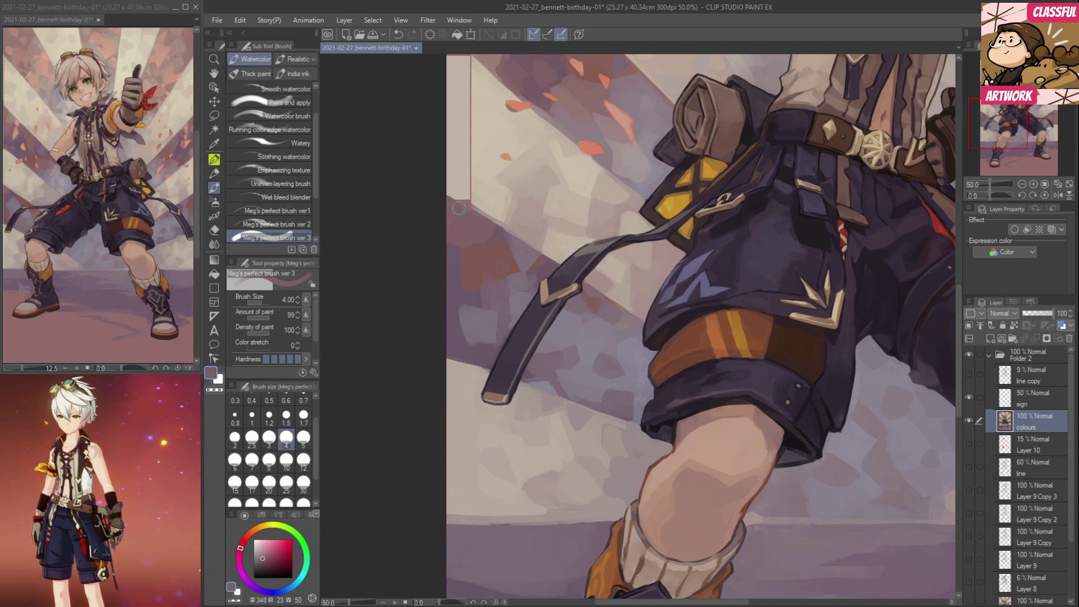
pyautogui.keyDown('alt'); pyautogui.click(457, 256); pyautogui.keyUp('alt')
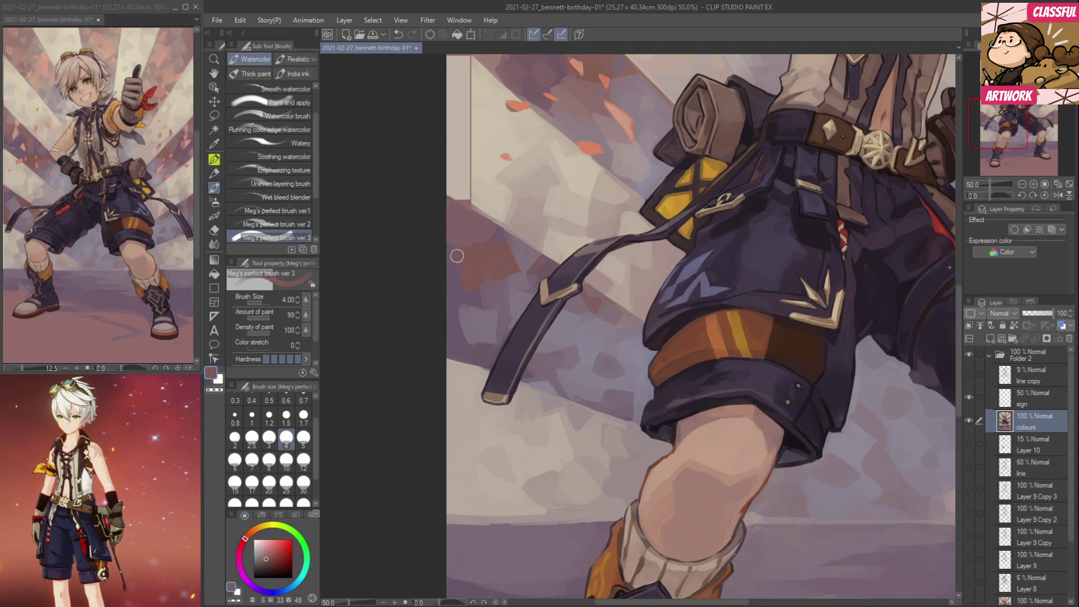
pyautogui.keyDown('alt'); pyautogui.click(473, 298); pyautogui.keyUp('alt')
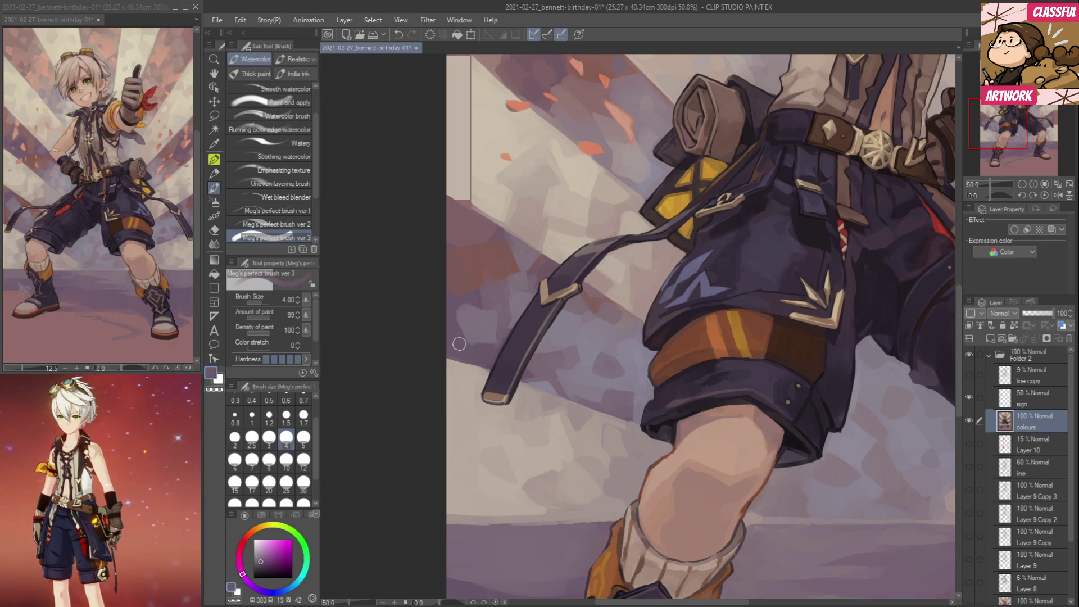
pyautogui.keyDown('alt'); pyautogui.click(448, 256); pyautogui.keyUp('alt')
# Paint sampled beige tones over the left seam of the light ray above the lowest dark ray.
pyautogui.scroll(3, 440, 314)
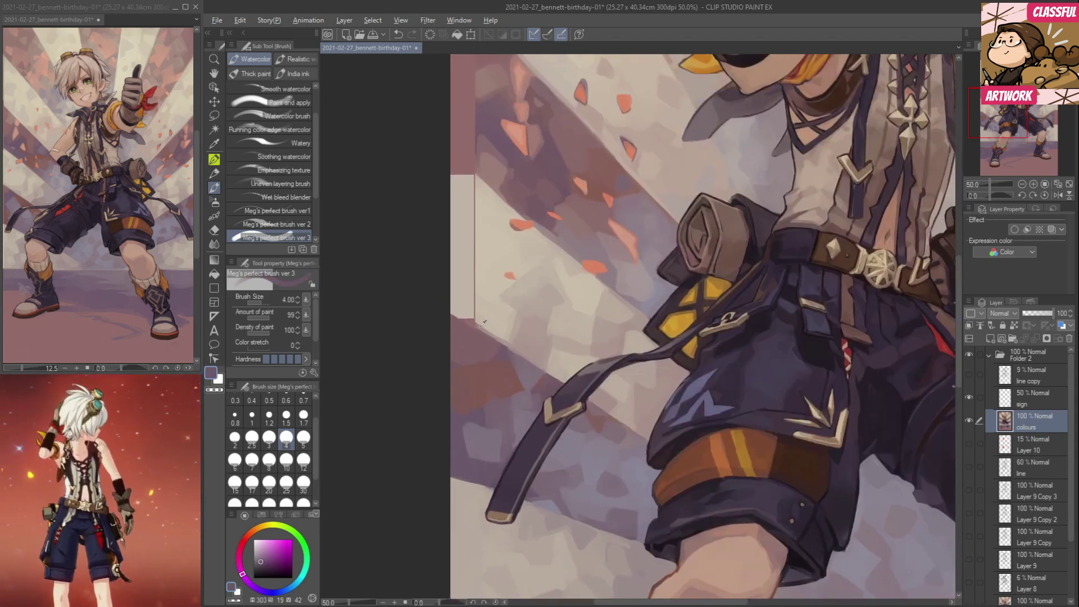
pyautogui.keyDown('alt'); pyautogui.click(463, 310); pyautogui.keyUp('alt')
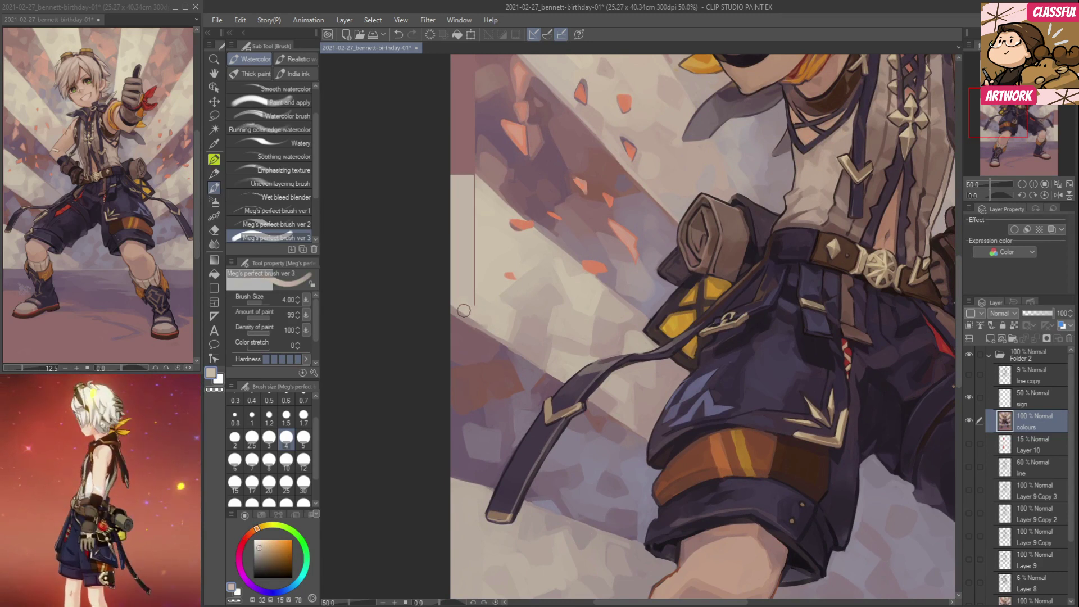
pyautogui.keyDown('alt'); pyautogui.click(475, 275); pyautogui.keyUp('alt')
pyautogui.moveTo(464, 274)
pyautogui.mouseDown()
pyautogui.moveTo(465, 198)
pyautogui.moveTo(473, 211)
pyautogui.moveTo(474, 200)
pyautogui.moveTo(485, 206)
pyautogui.moveTo(457, 167)
pyautogui.moveTo(482, 186)
pyautogui.mouseUp()
# Paint sampled reddish-brown and purple tones across the left seam of the dark ray with the orange shards.
pyautogui.moveTo(434, 157)
pyautogui.mouseDown()
pyautogui.moveTo(413, 329)
pyautogui.moveTo(450, 281)
pyautogui.moveTo(437, 279)
pyautogui.moveTo(448, 316)
pyautogui.moveTo(444, 326)
pyautogui.moveTo(433, 247)
pyautogui.moveTo(442, 306)
pyautogui.mouseUp()
pyautogui.keyDown('alt'); pyautogui.click(459, 292); pyautogui.keyUp('alt')
pyautogui.keyDown('alt'); pyautogui.click(464, 262); pyautogui.keyUp('alt')
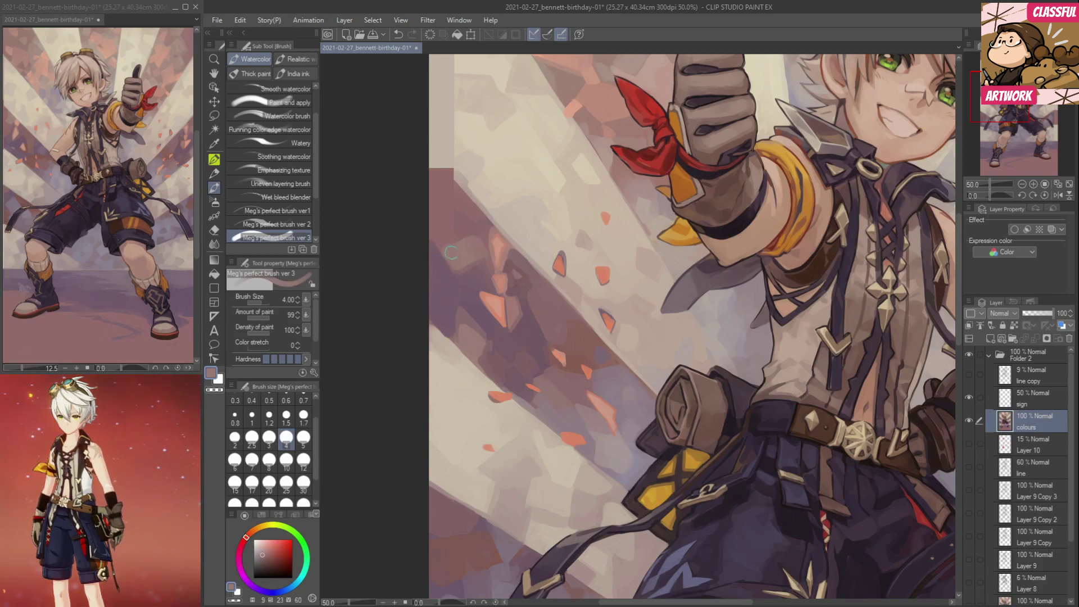
pyautogui.keyDown('alt'); pyautogui.click(448, 240); pyautogui.keyUp('alt')
pyautogui.keyDown('alt'); pyautogui.click(448, 245); pyautogui.keyUp('alt')
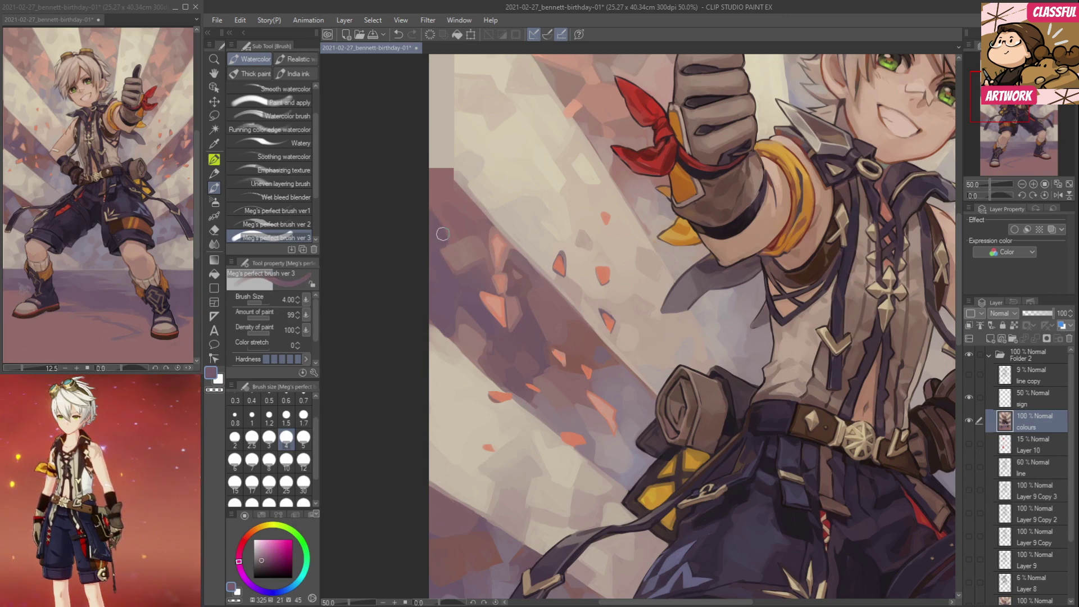
# Set the brush size to 1.5 and refine the shard-filled dark ray's patches and lower edge on the left strip.
pyautogui.press('[')
pyautogui.press('[')
pyautogui.press('[')
pyautogui.press('[')
pyautogui.press('[')
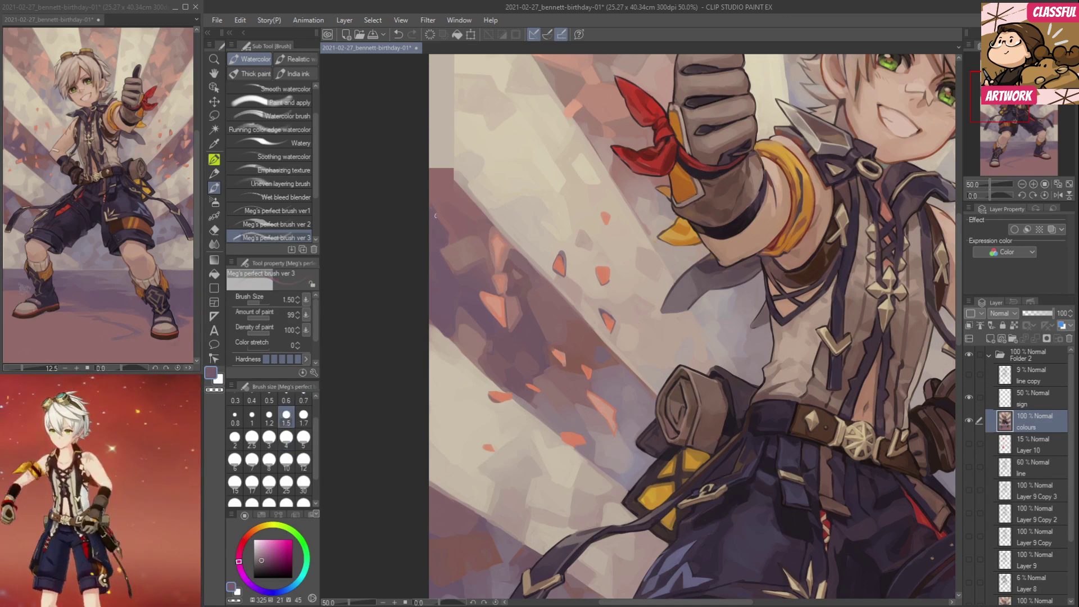
pyautogui.keyDown('alt'); pyautogui.click(463, 268); pyautogui.keyUp('alt')
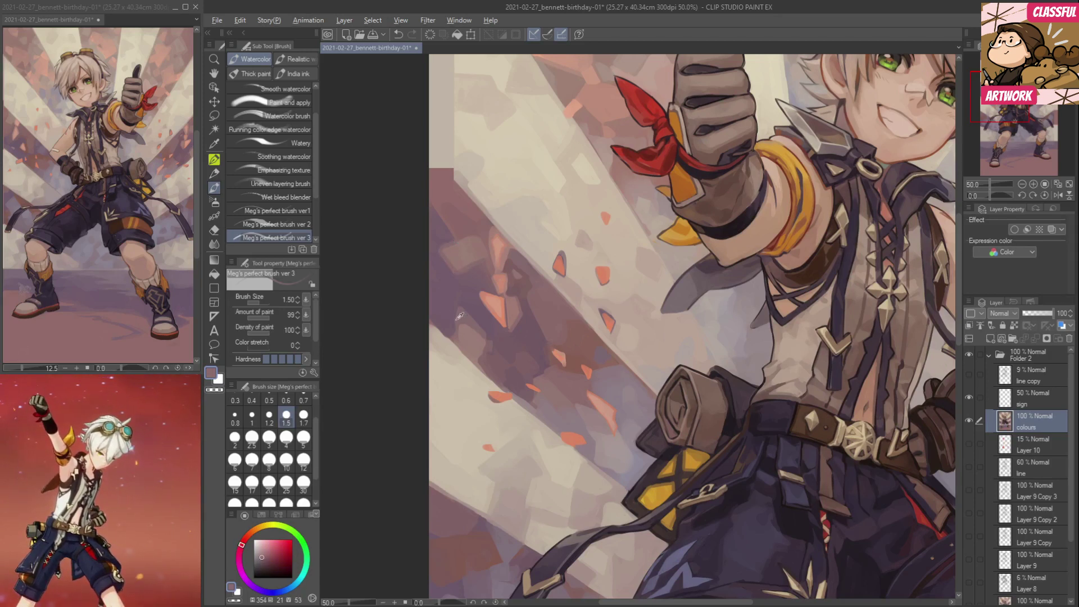
pyautogui.keyDown('alt'); pyautogui.click(436, 322); pyautogui.keyUp('alt')
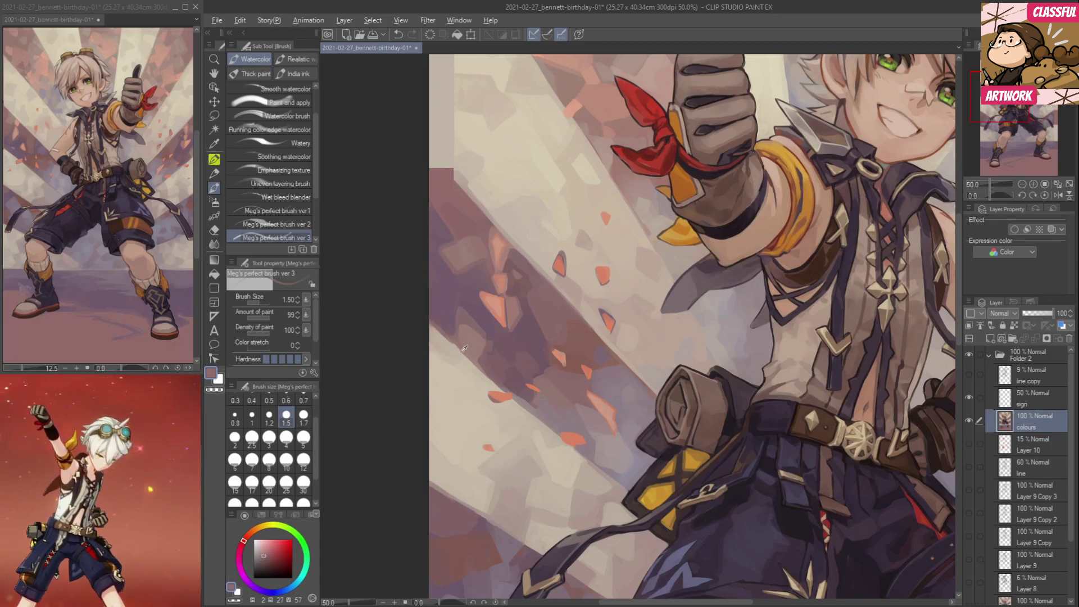
pyautogui.keyDown('alt'); pyautogui.click(463, 324); pyautogui.keyUp('alt')
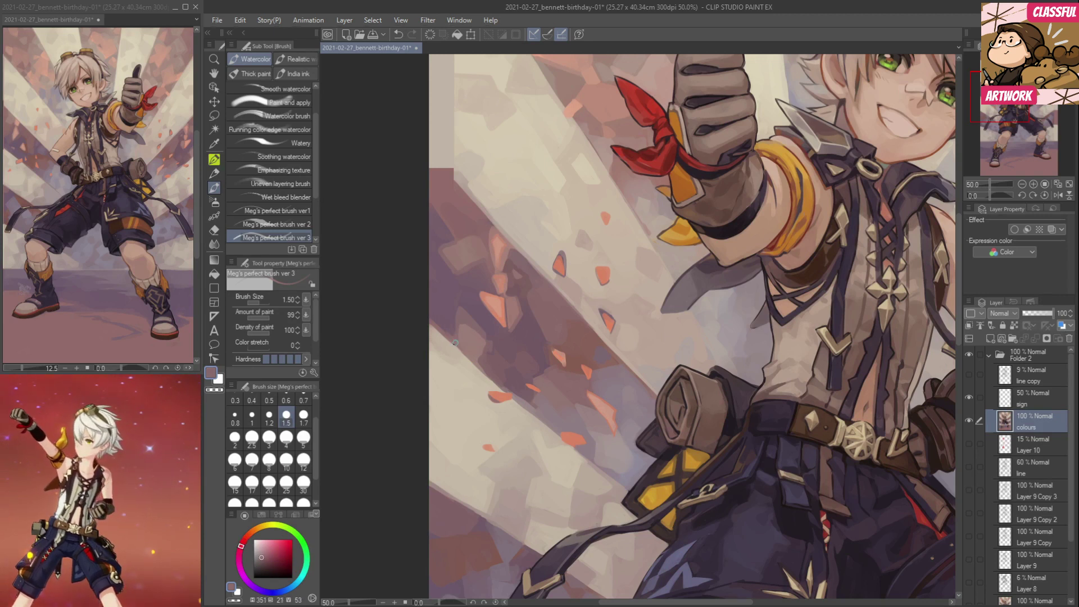
# Extend the boundary between the shard-filled dark ray and the light ray above it across the left strip with sampled mauve and cream.
pyautogui.moveTo(457, 337); pyautogui.dragTo(464, 401)
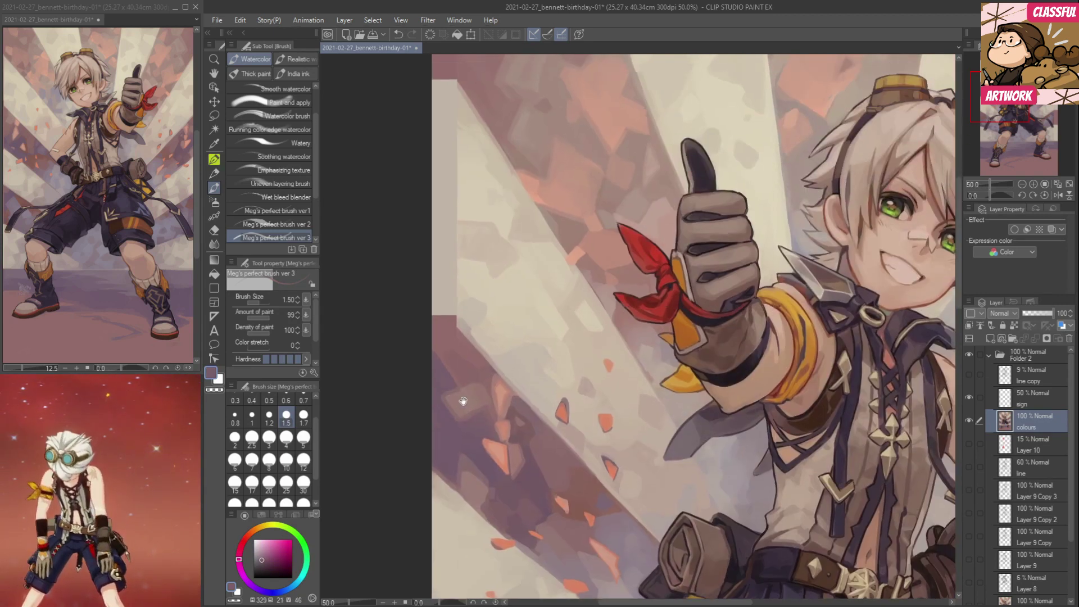
pyautogui.keyDown('alt'); pyautogui.click(465, 321); pyautogui.keyUp('alt')
pyautogui.keyDown('alt'); pyautogui.click(447, 317); pyautogui.keyUp('alt')
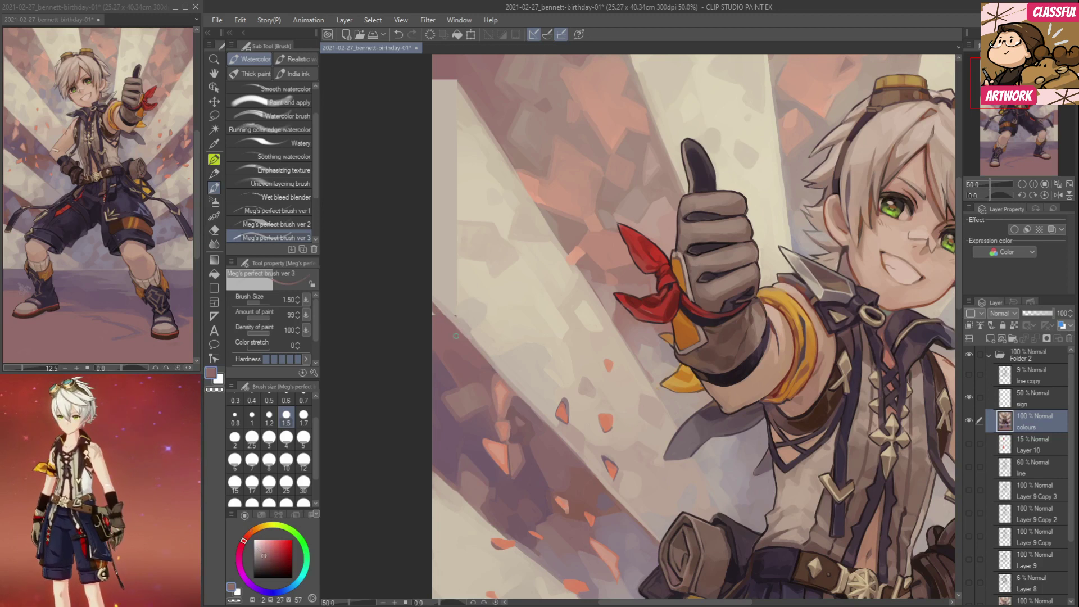
pyautogui.keyDown('alt'); pyautogui.click(462, 321); pyautogui.keyUp('alt')
pyautogui.keyDown('alt'); pyautogui.click(464, 319); pyautogui.keyUp('alt')
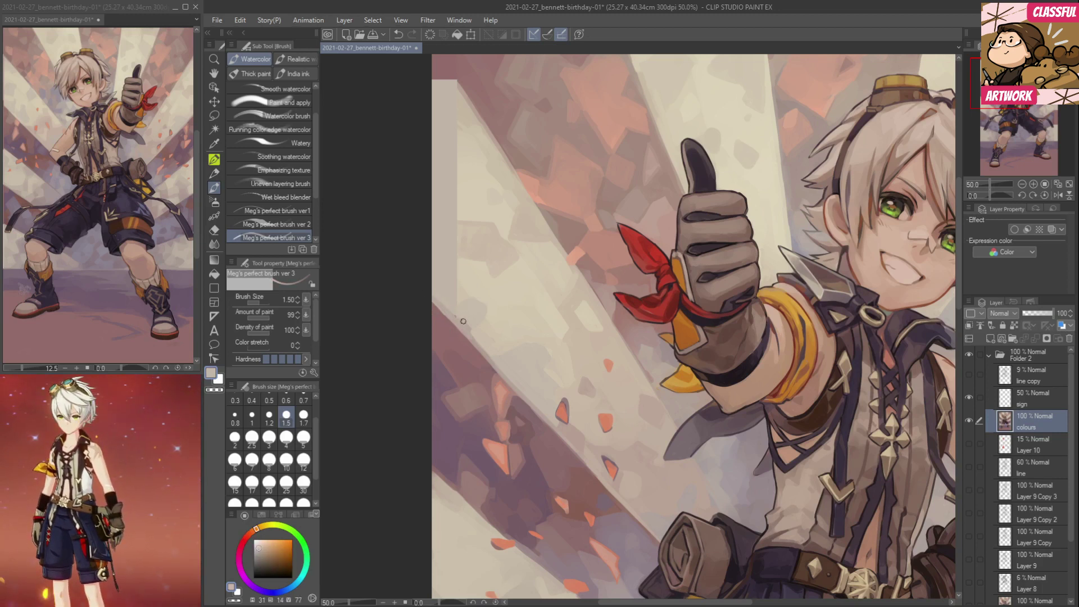
pyautogui.keyDown('alt'); pyautogui.click(464, 291); pyautogui.keyUp('alt')
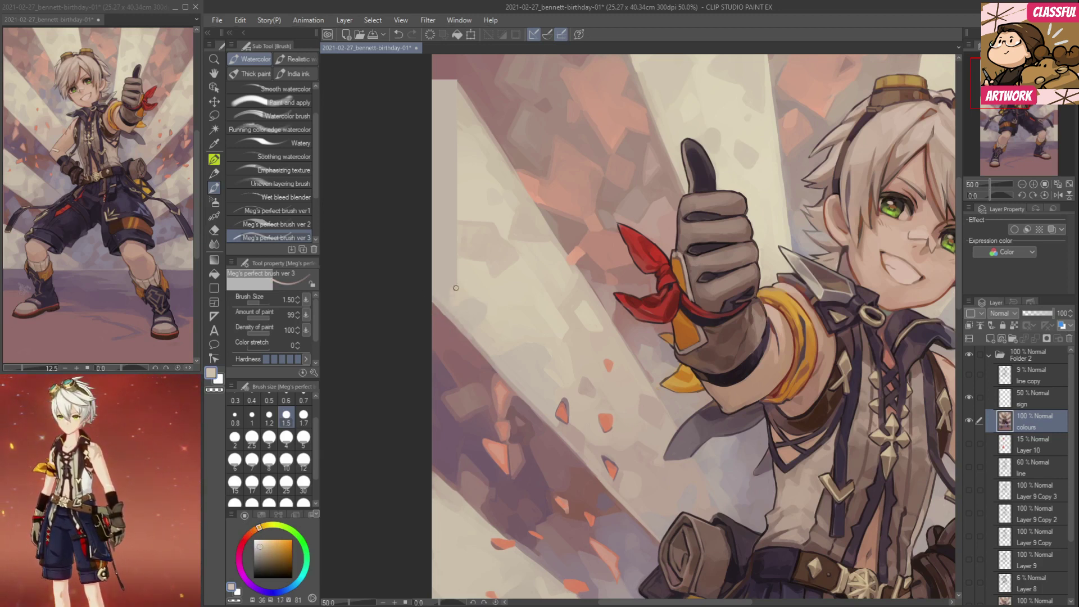
pyautogui.keyDown('alt'); pyautogui.click(444, 317); pyautogui.keyUp('alt')
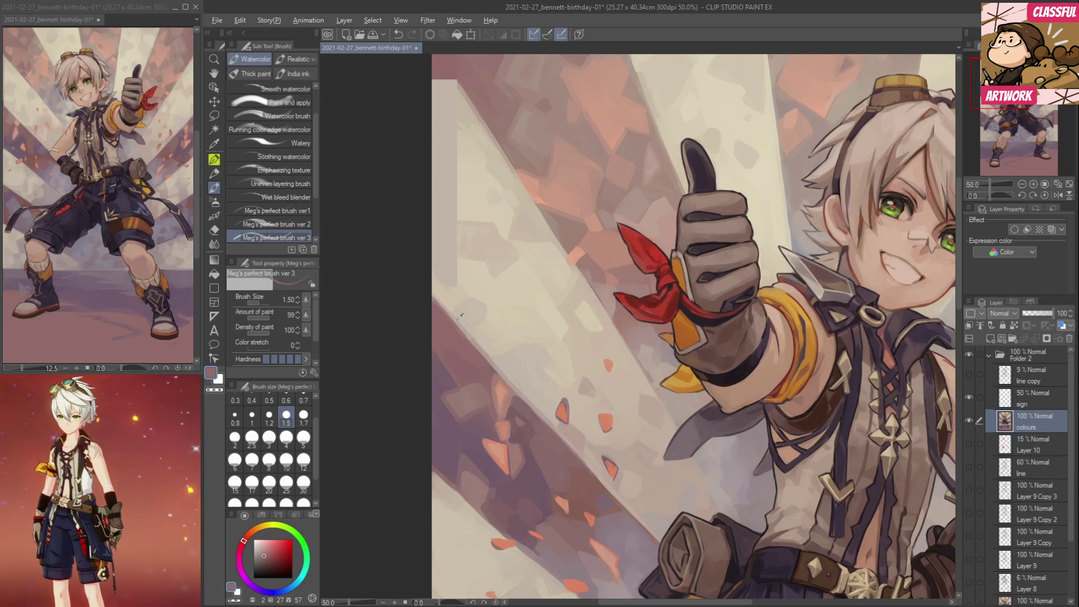
# Cover the left seam of the upper light ray with sampled cream, raising the brush size to 4.
pyautogui.keyDown('alt'); pyautogui.click(467, 284); pyautogui.keyUp('alt')
pyautogui.moveTo(472, 279)
pyautogui.mouseDown()
pyautogui.moveTo(477, 349)
pyautogui.moveTo(455, 357)
pyautogui.moveTo(472, 340)
pyautogui.moveTo(458, 314)
pyautogui.moveTo(454, 338)
pyautogui.moveTo(447, 246)
pyautogui.moveTo(459, 264)
pyautogui.moveTo(442, 180)
pyautogui.moveTo(461, 231)
pyautogui.mouseUp()
pyautogui.click(286, 436)
pyautogui.keyDown('alt'); pyautogui.click(459, 296); pyautogui.keyUp('alt')
pyautogui.keyDown('alt'); pyautogui.click(466, 288); pyautogui.keyUp('alt')
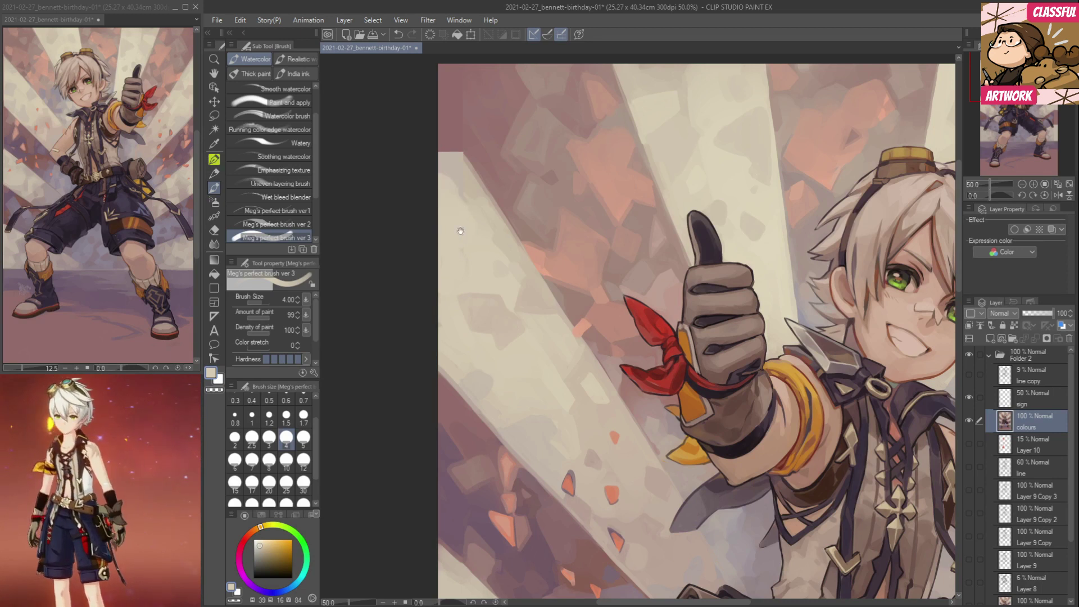
# Extend the upper light ray's top edge across the left strip and blend the mauve corner above it with sampled tones.
pyautogui.moveTo(412, 163); pyautogui.dragTo(405, 270)
pyautogui.keyDown('alt'); pyautogui.click(449, 270); pyautogui.keyUp('alt')
pyautogui.moveTo(436, 233); pyautogui.dragTo(460, 284)
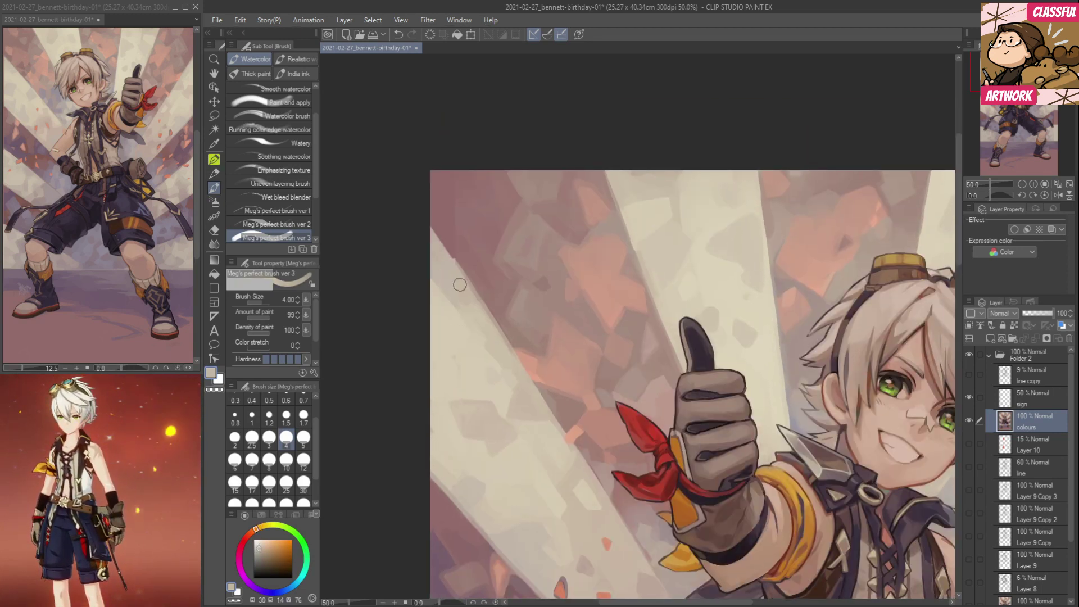
pyautogui.keyDown('alt'); pyautogui.click(471, 278); pyautogui.keyUp('alt')
pyautogui.moveTo(437, 223)
pyautogui.mouseDown()
pyautogui.moveTo(481, 294)
pyautogui.moveTo(436, 213)
pyautogui.moveTo(473, 272)
pyautogui.mouseUp()
pyautogui.keyDown('alt'); pyautogui.click(486, 290); pyautogui.keyUp('alt')
pyautogui.keyDown('alt'); pyautogui.click(446, 207); pyautogui.keyUp('alt')
pyautogui.moveTo(441, 209); pyautogui.dragTo(474, 266)
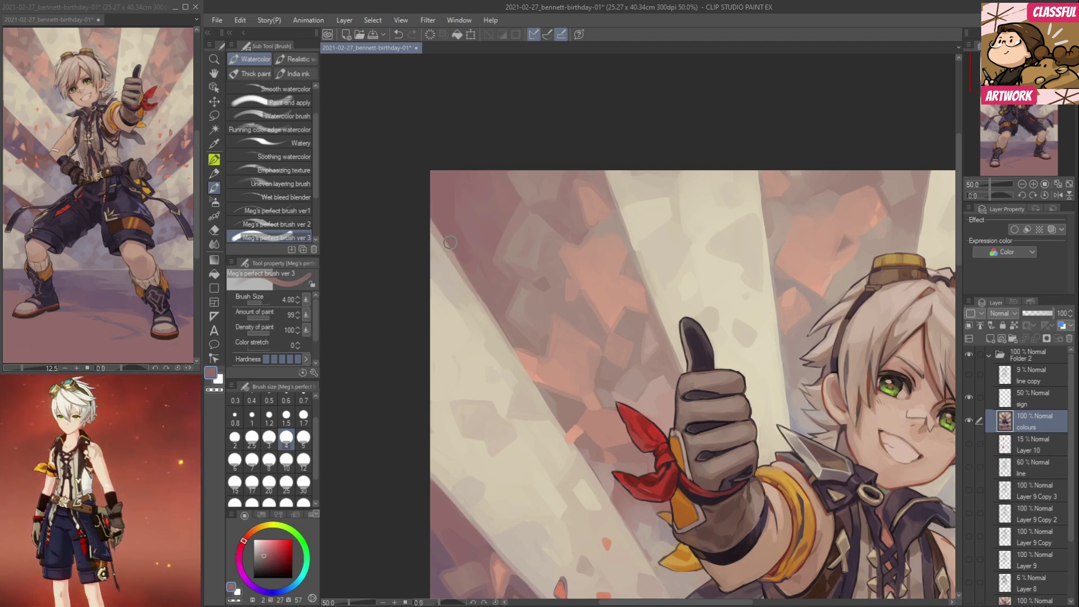
# Paint sampled mauve and reddish tones over the right seam of the topmost dark ray.
pyautogui.moveTo(731, 293); pyautogui.dragTo(667, 269)
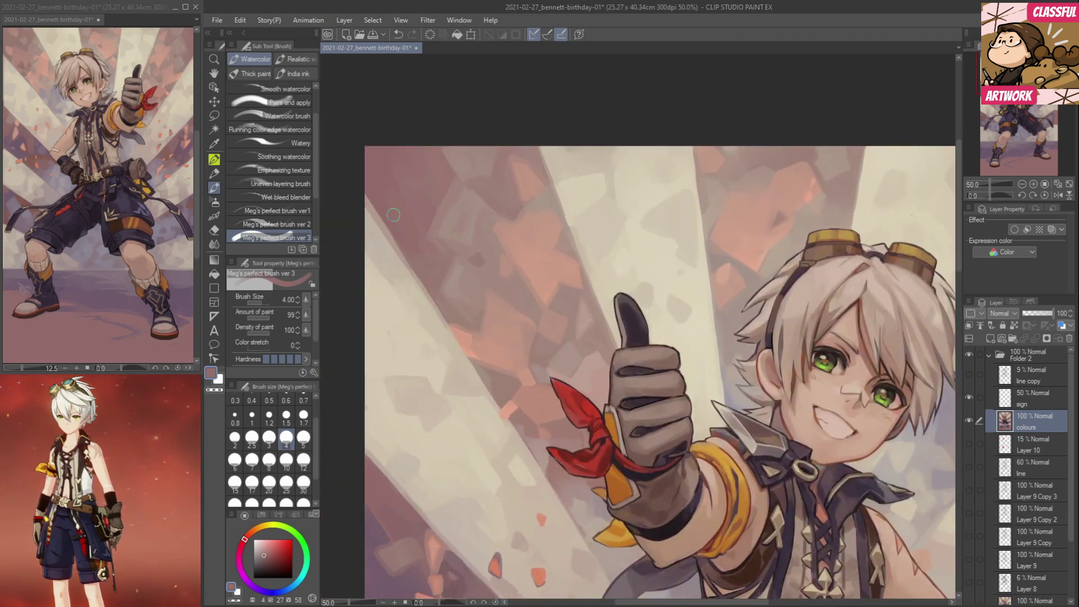
pyautogui.moveTo(710, 257); pyautogui.dragTo(460, 229)
pyautogui.moveTo(866, 205); pyautogui.dragTo(703, 224)
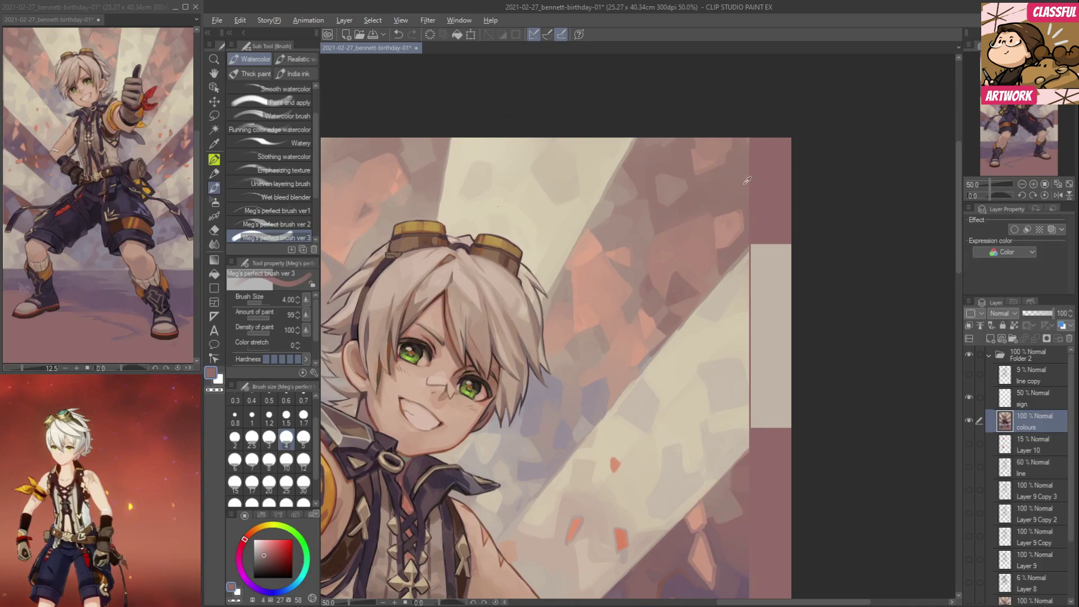
pyautogui.keyDown('alt'); pyautogui.click(755, 218); pyautogui.keyUp('alt')
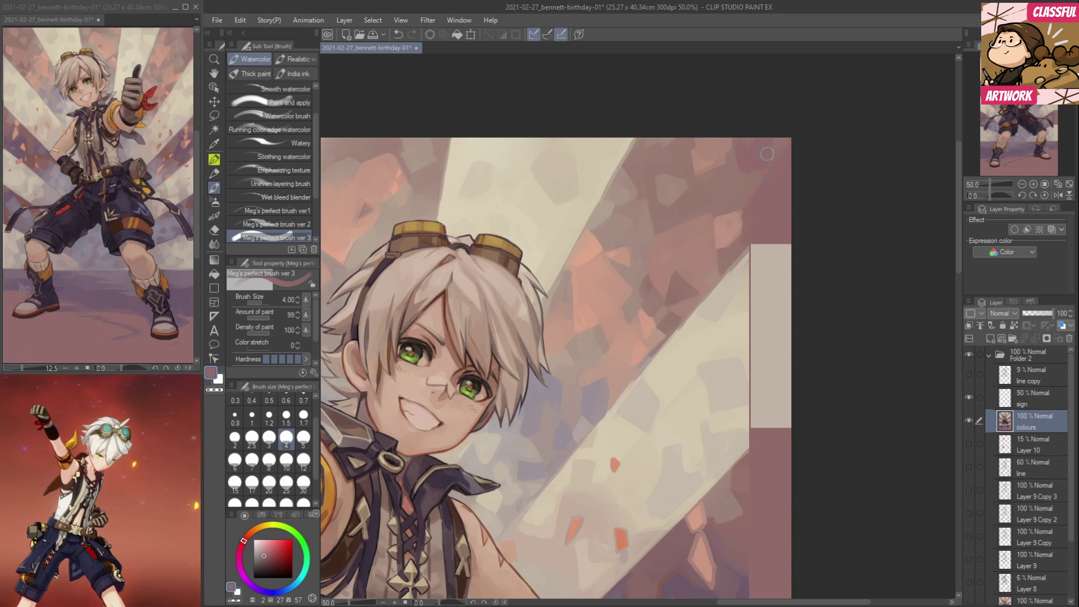
pyautogui.keyDown('alt'); pyautogui.click(746, 182); pyautogui.keyUp('alt')
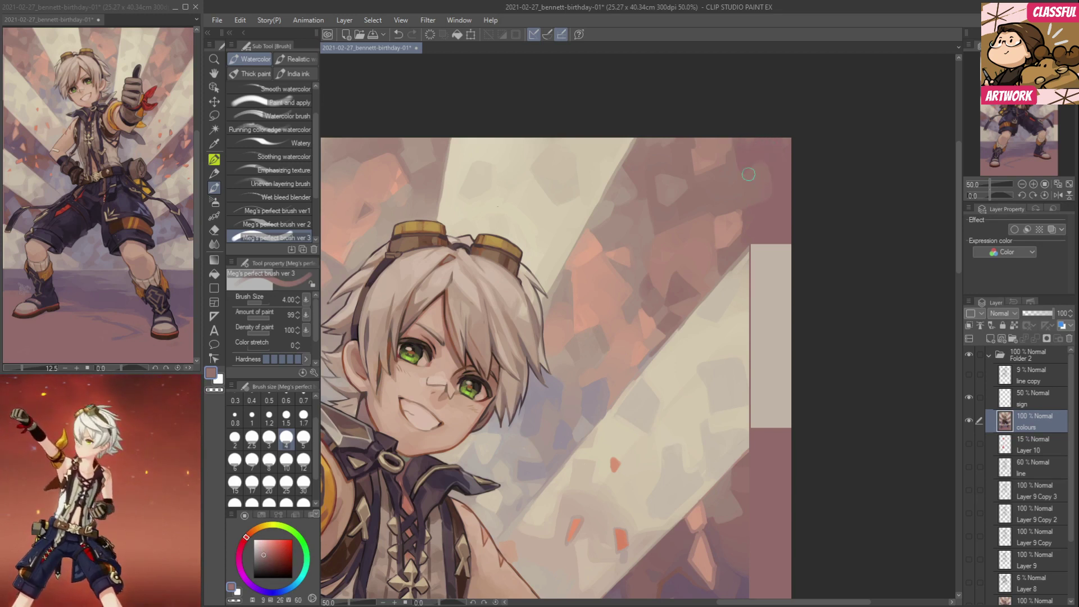
pyautogui.keyDown('alt'); pyautogui.click(775, 203); pyautogui.keyUp('alt')
# Extend the upper right light ray's top edge out to the canvas edge with sampled cream.
pyautogui.moveTo(760, 238)
pyautogui.mouseDown()
pyautogui.moveTo(808, 183)
pyautogui.moveTo(752, 256)
pyautogui.moveTo(804, 204)
pyautogui.moveTo(783, 250)
pyautogui.mouseUp()
pyautogui.keyDown('alt'); pyautogui.click(752, 257); pyautogui.keyUp('alt')
pyautogui.moveTo(750, 296)
pyautogui.mouseDown()
pyautogui.moveTo(741, 325)
pyautogui.moveTo(752, 285)
pyautogui.moveTo(737, 304)
pyautogui.moveTo(766, 306)
pyautogui.moveTo(753, 329)
pyautogui.moveTo(756, 359)
pyautogui.moveTo(749, 318)
pyautogui.moveTo(754, 354)
pyautogui.mouseUp()
pyautogui.keyDown('alt'); pyautogui.click(744, 333); pyautogui.keyUp('alt')
pyautogui.moveTo(753, 315)
pyautogui.mouseDown()
pyautogui.moveTo(775, 270)
pyautogui.moveTo(767, 289)
pyautogui.mouseUp()
pyautogui.keyDown('alt'); pyautogui.click(771, 254); pyautogui.keyUp('alt')
# Paint sampled cream and beige patches over the right seam in the lower part of the upper light ray.
pyautogui.keyDown('alt'); pyautogui.click(751, 365); pyautogui.keyUp('alt')
pyautogui.moveTo(752, 363)
pyautogui.mouseDown()
pyautogui.moveTo(753, 395)
pyautogui.moveTo(756, 348)
pyautogui.moveTo(753, 432)
pyautogui.moveTo(783, 405)
pyautogui.mouseUp()
pyautogui.keyDown('alt'); pyautogui.click(743, 442); pyautogui.keyUp('alt')
pyautogui.keyDown('alt'); pyautogui.click(743, 441); pyautogui.keyUp('alt')
pyautogui.moveTo(746, 441); pyautogui.dragTo(777, 401)
pyautogui.moveTo(769, 355); pyautogui.dragTo(768, 395)
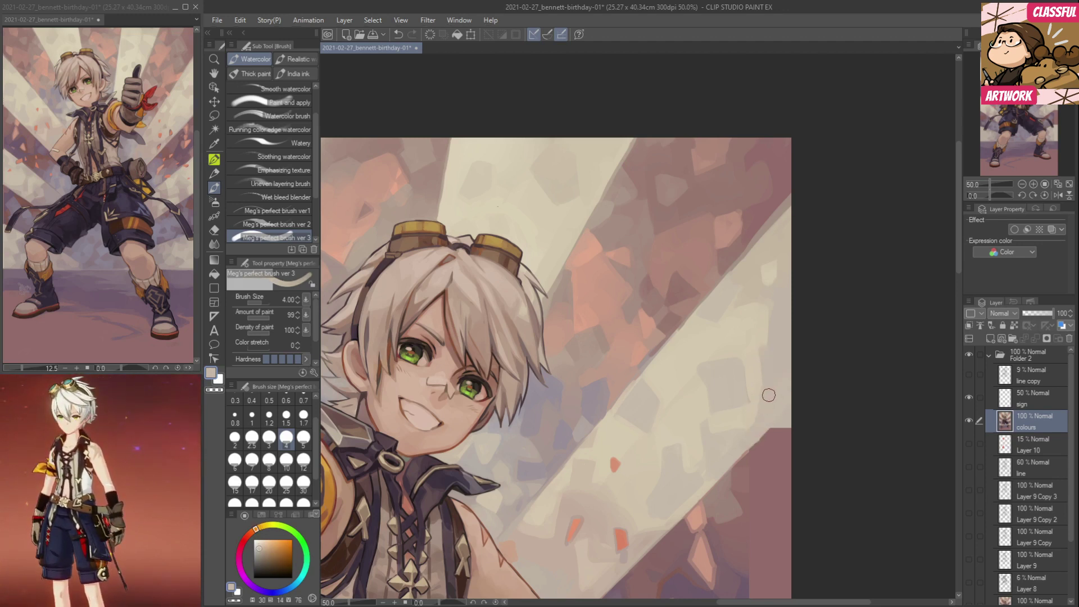
pyautogui.keyDown('alt'); pyautogui.click(754, 342); pyautogui.keyUp('alt')
pyautogui.moveTo(754, 342)
pyautogui.mouseDown()
pyautogui.moveTo(759, 396)
pyautogui.moveTo(776, 400)
pyautogui.mouseUp()
pyautogui.keyDown('alt'); pyautogui.click(759, 406); pyautogui.keyUp('alt')
pyautogui.keyDown('alt'); pyautogui.click(759, 345); pyautogui.keyUp('alt')
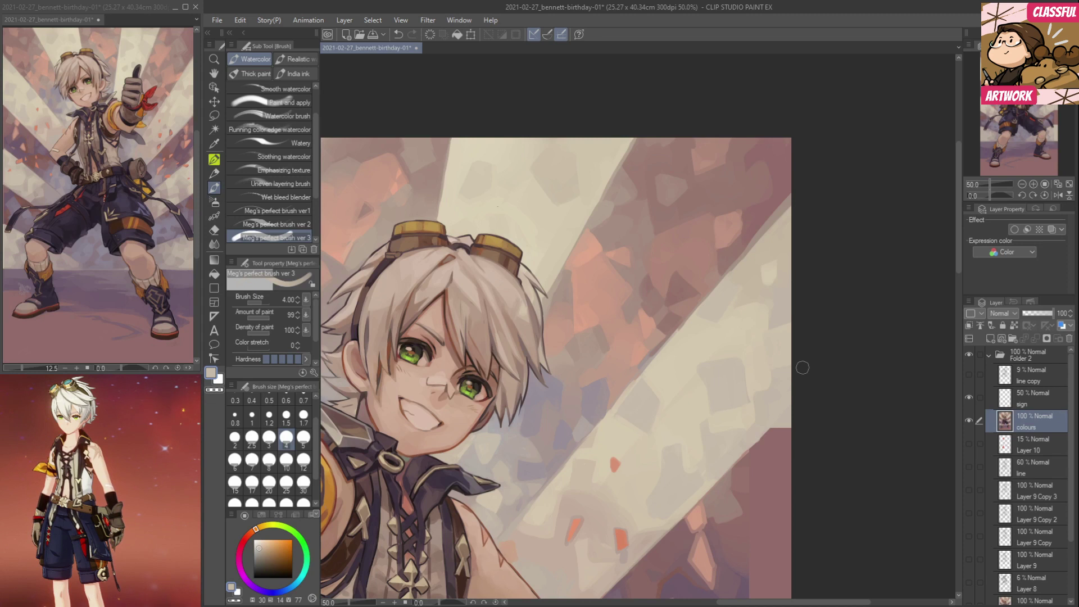
# Continue the slanted boundary between the upper light ray and the dark ray below it across the right strip with sampled tones.
pyautogui.moveTo(801, 429); pyautogui.dragTo(813, 344)
pyautogui.keyDown('alt'); pyautogui.click(790, 352); pyautogui.keyUp('alt')
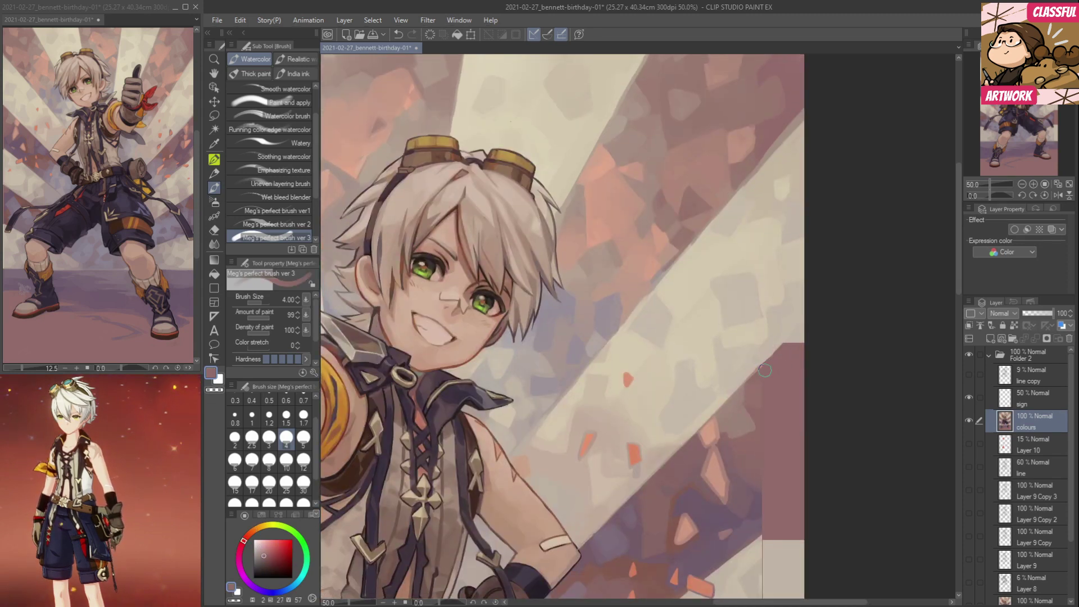
pyautogui.keyDown('alt'); pyautogui.click(765, 365); pyautogui.keyUp('alt')
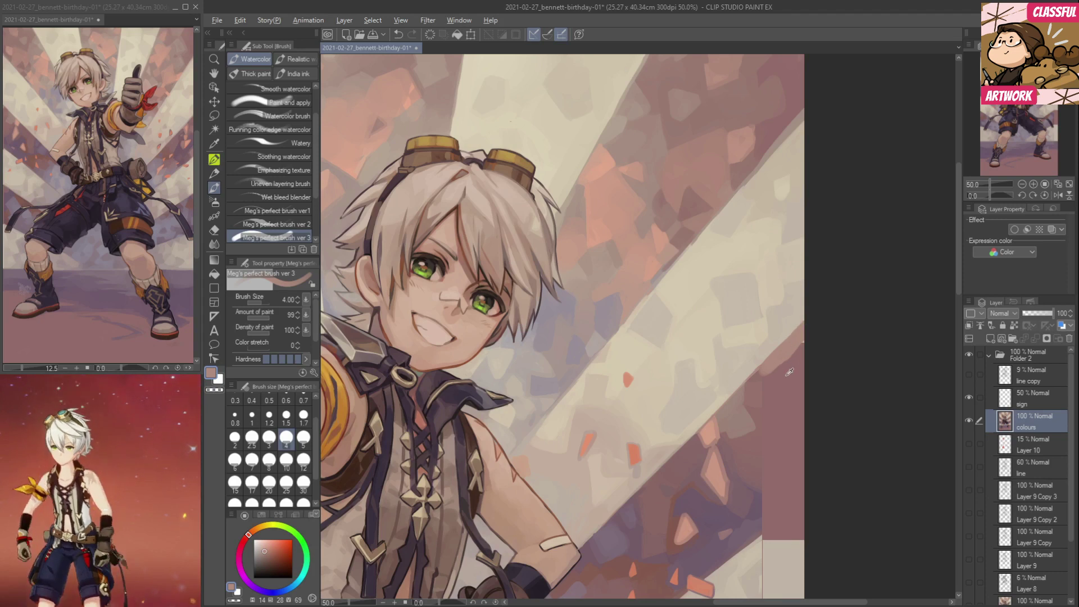
pyautogui.keyDown('alt'); pyautogui.click(765, 377); pyautogui.keyUp('alt')
pyautogui.moveTo(764, 378); pyautogui.dragTo(801, 332)
# Extend the shard-filled dark ray's purple and mauve tones across the right strip down to its lower edge.
pyautogui.moveTo(801, 417); pyautogui.dragTo(812, 327)
pyautogui.keyDown('alt'); pyautogui.click(772, 409); pyautogui.keyUp('alt')
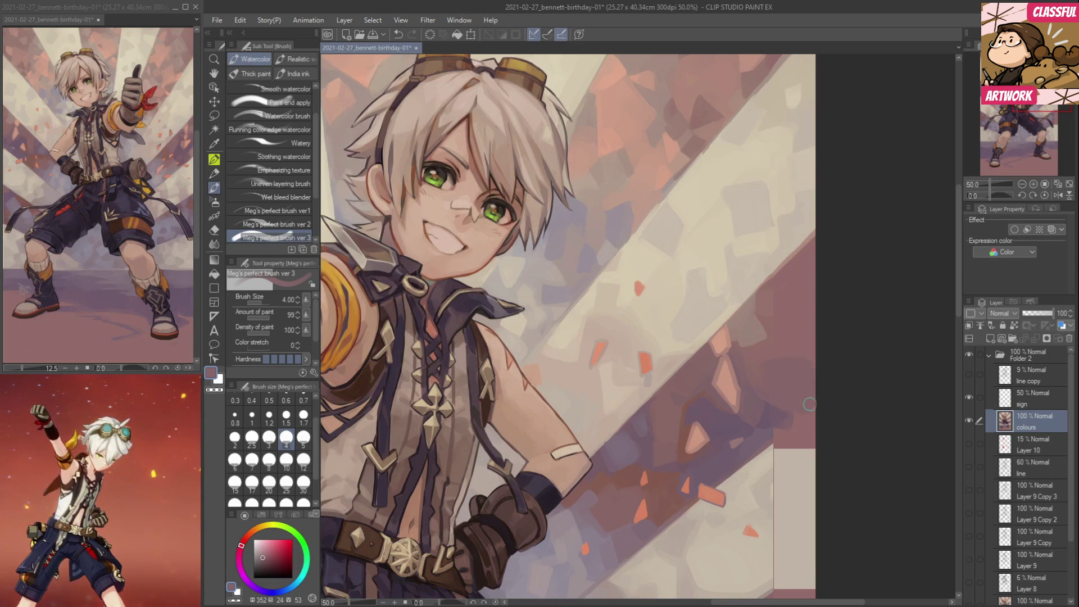
pyautogui.keyDown('alt'); pyautogui.click(776, 415); pyautogui.keyUp('alt')
pyautogui.keyDown('alt'); pyautogui.click(777, 429); pyautogui.keyUp('alt')
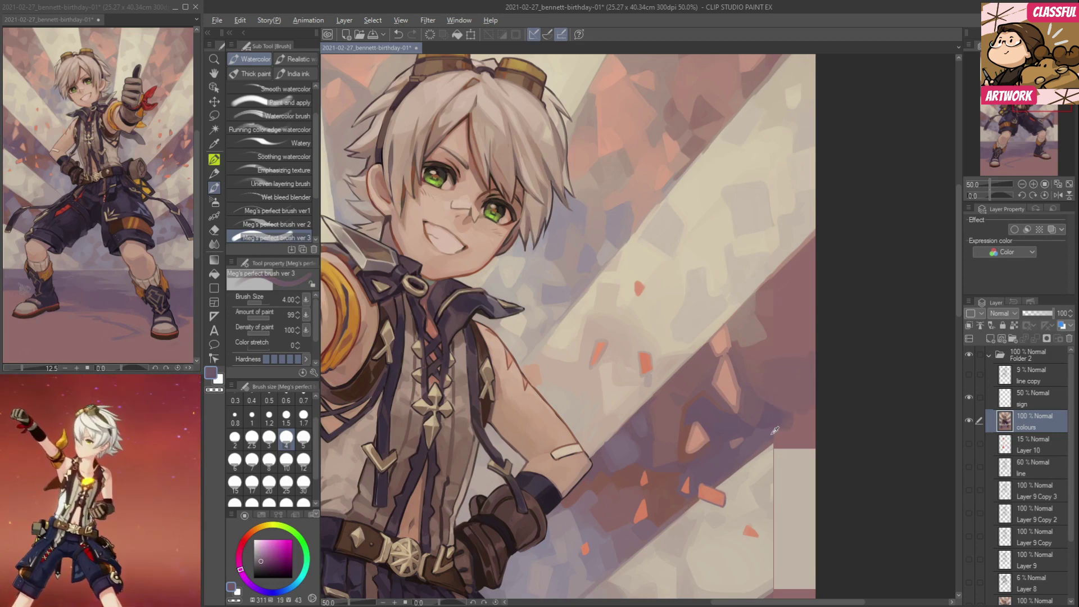
pyautogui.moveTo(779, 425); pyautogui.dragTo(836, 377)
pyautogui.keyDown('alt'); pyautogui.click(782, 438); pyautogui.keyUp('alt')
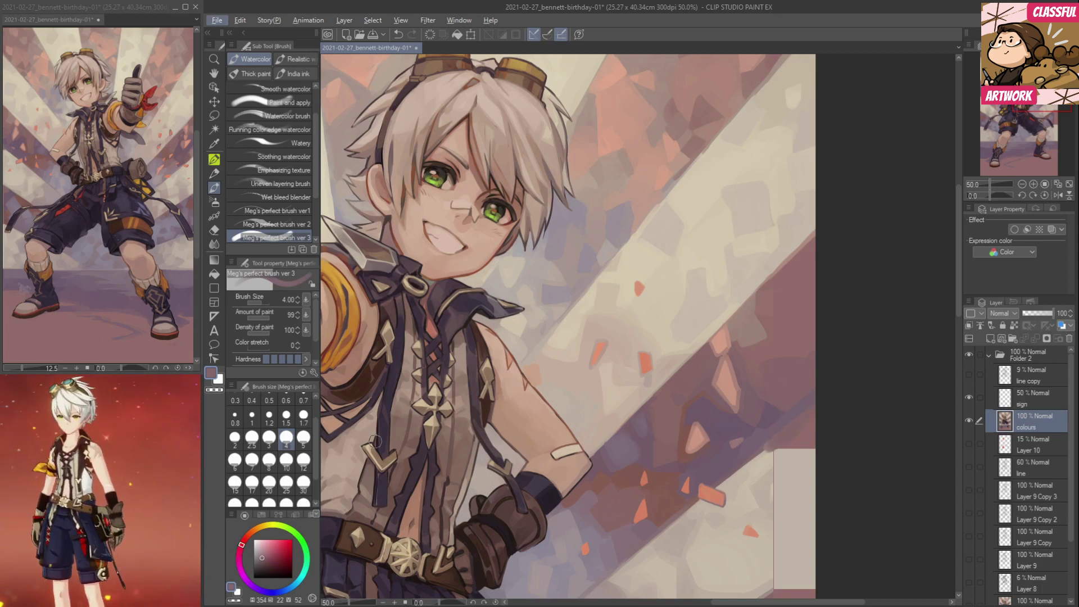
# Define the next light ray's upper edge on the right strip in sampled cream at brush size 1.5, and fill below it at size 4.
pyautogui.click(286, 416)
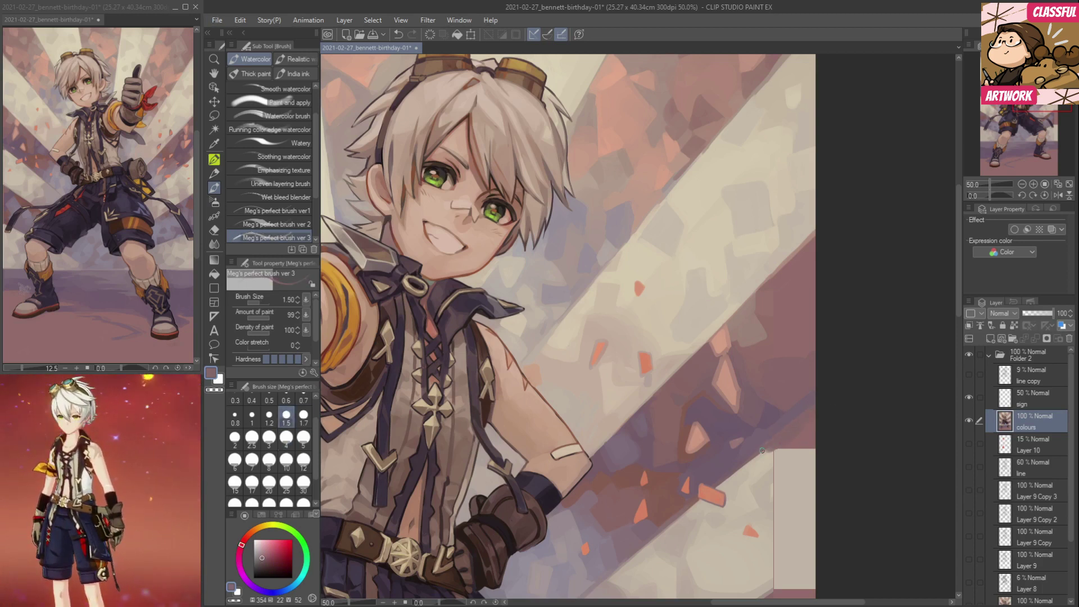
pyautogui.keyDown('alt'); pyautogui.click(778, 439); pyautogui.keyUp('alt')
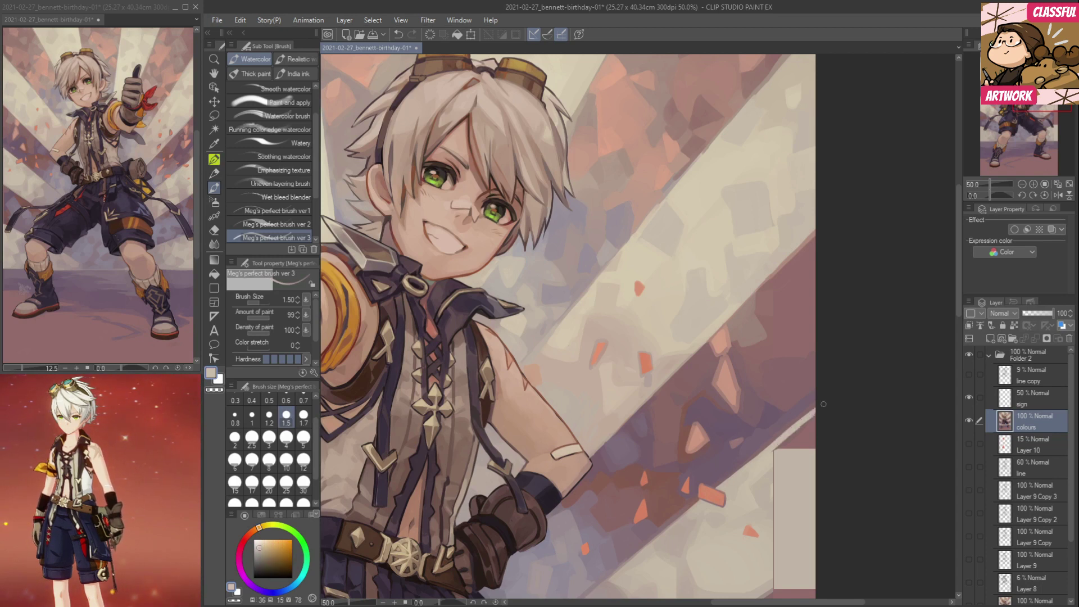
pyautogui.click(286, 439)
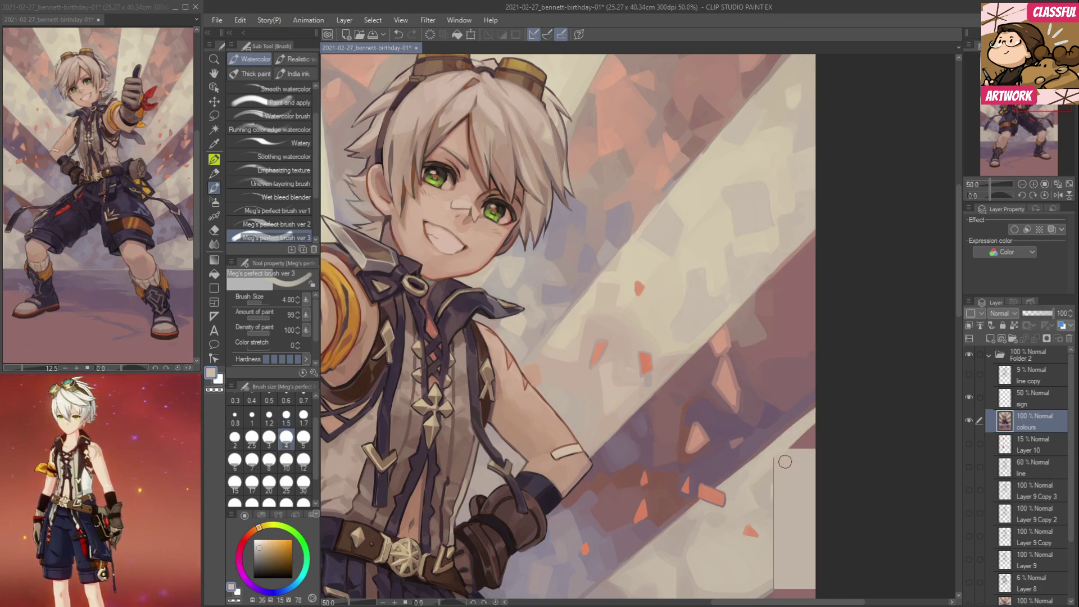
pyautogui.moveTo(795, 444); pyautogui.dragTo(824, 444)
# Add sampled reddish-brown and mauve patches to the shard-filled dark ray on the right strip.
pyautogui.moveTo(834, 502); pyautogui.dragTo(839, 362)
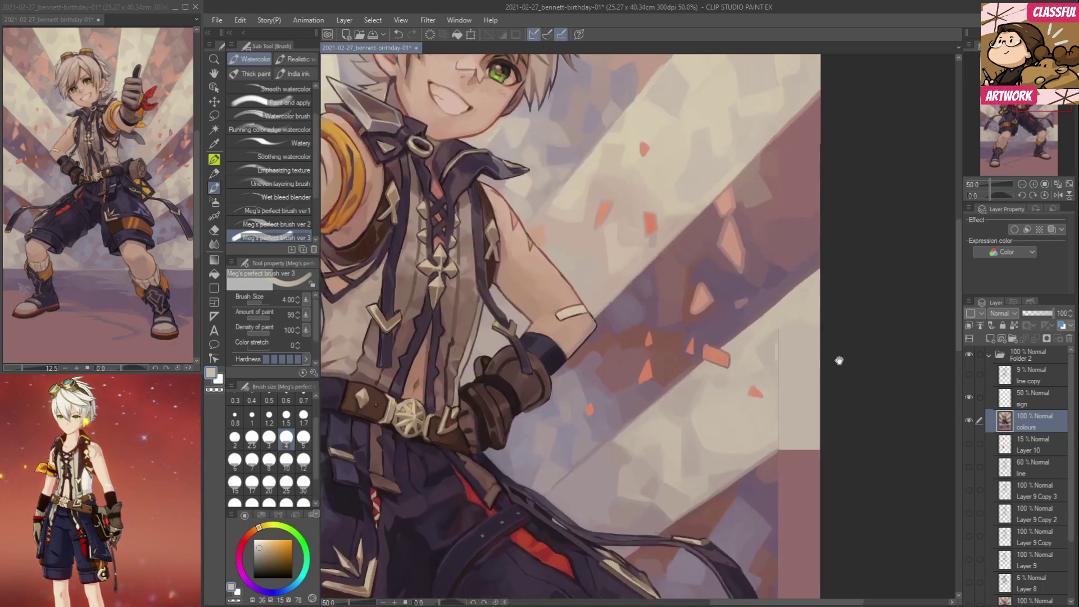
pyautogui.keyDown('alt'); pyautogui.click(809, 252); pyautogui.keyUp('alt')
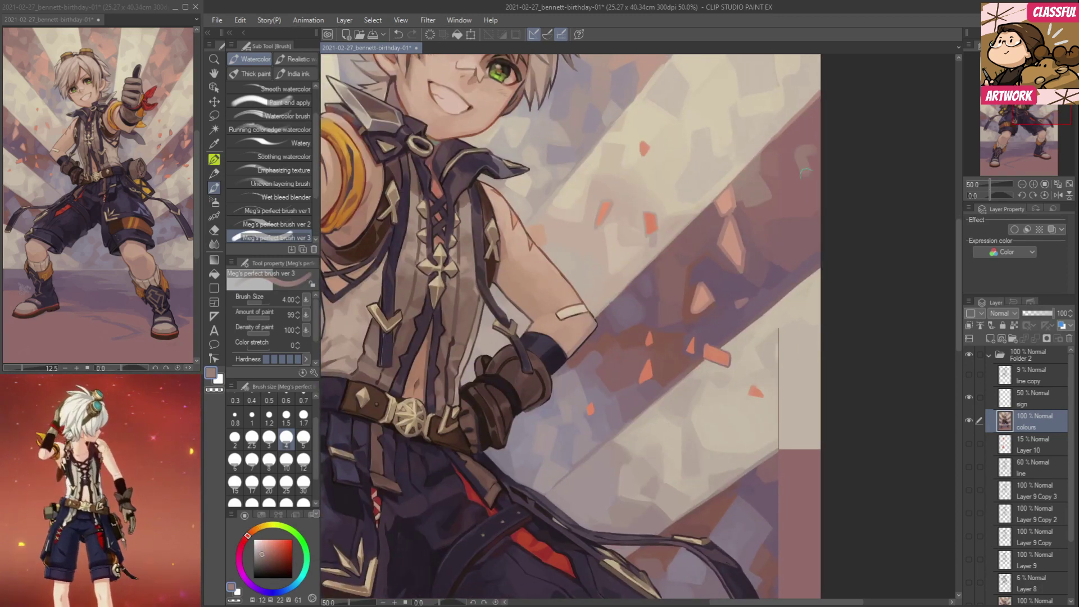
pyautogui.keyDown('alt'); pyautogui.click(813, 143); pyautogui.keyUp('alt')
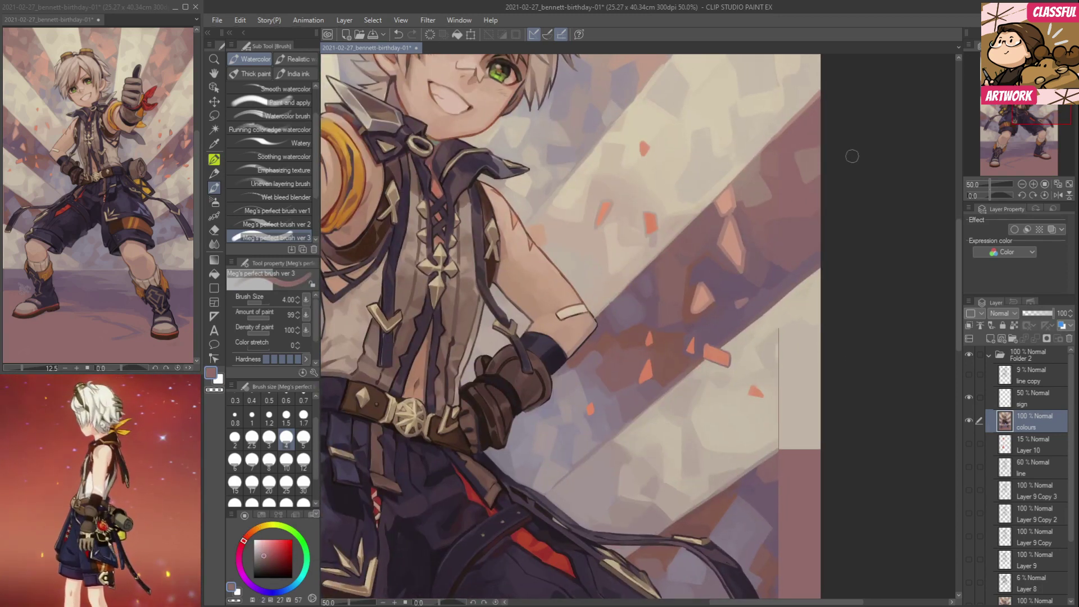
# Blend the right strip's pale fill into the adjoining light ray with sampled cream and greyish-cream tones at brush size 4.
pyautogui.keyDown('alt'); pyautogui.click(785, 333); pyautogui.keyUp('alt')
pyautogui.keyDown('alt'); pyautogui.click(781, 348); pyautogui.keyUp('alt')
pyautogui.moveTo(783, 350)
pyautogui.mouseDown()
pyautogui.moveTo(774, 376)
pyautogui.moveTo(800, 371)
pyautogui.moveTo(775, 370)
pyautogui.moveTo(792, 392)
pyautogui.mouseUp()
pyautogui.keyDown('alt'); pyautogui.click(774, 376); pyautogui.keyUp('alt')
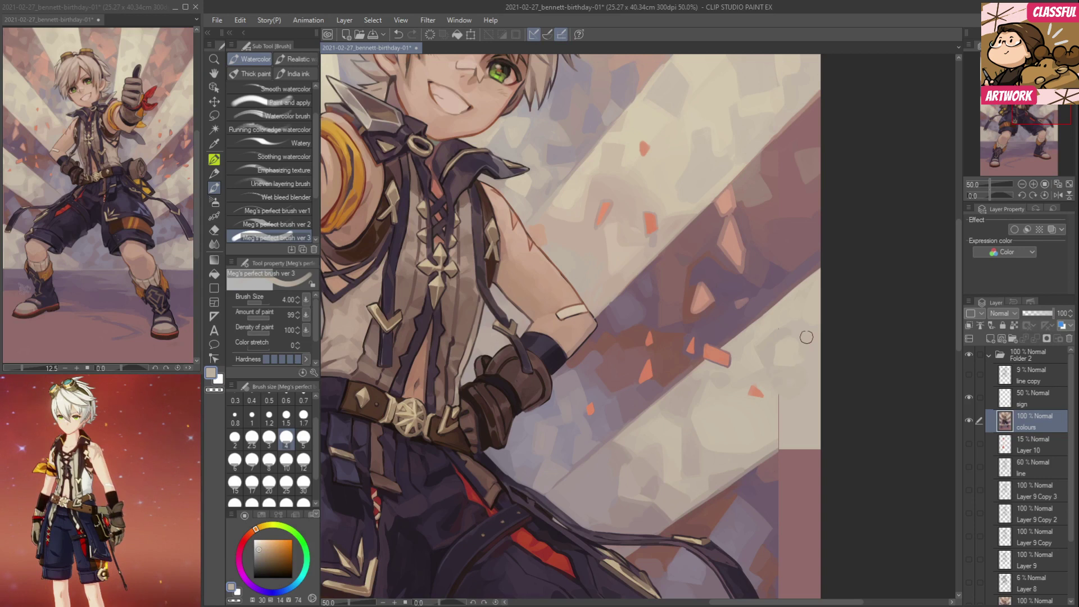
pyautogui.keyDown('alt'); pyautogui.click(766, 329); pyautogui.keyUp('alt')
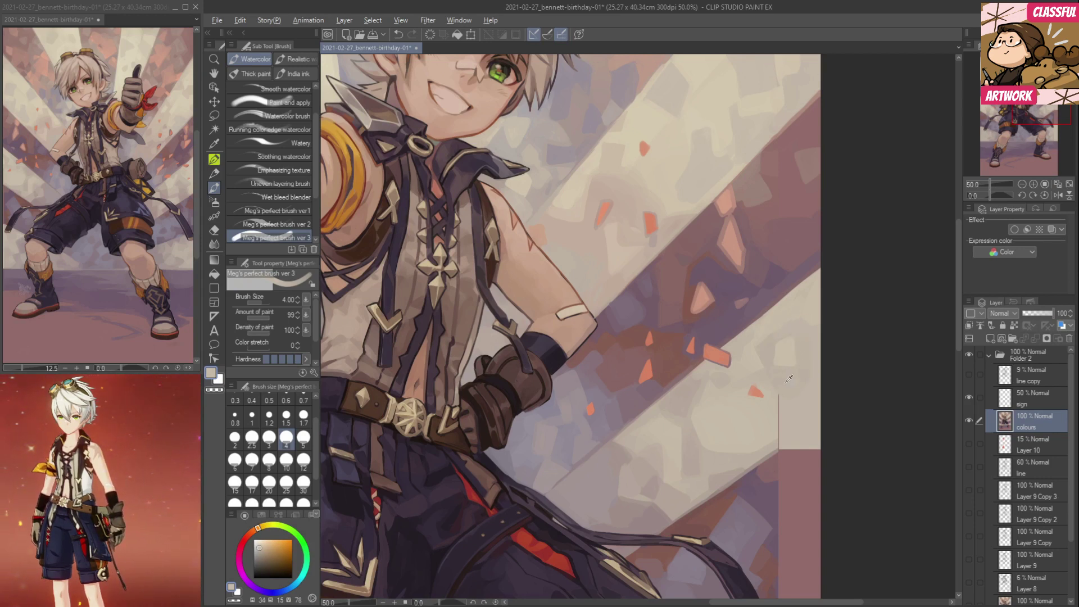
pyautogui.keyDown('alt'); pyautogui.click(773, 416); pyautogui.keyUp('alt')
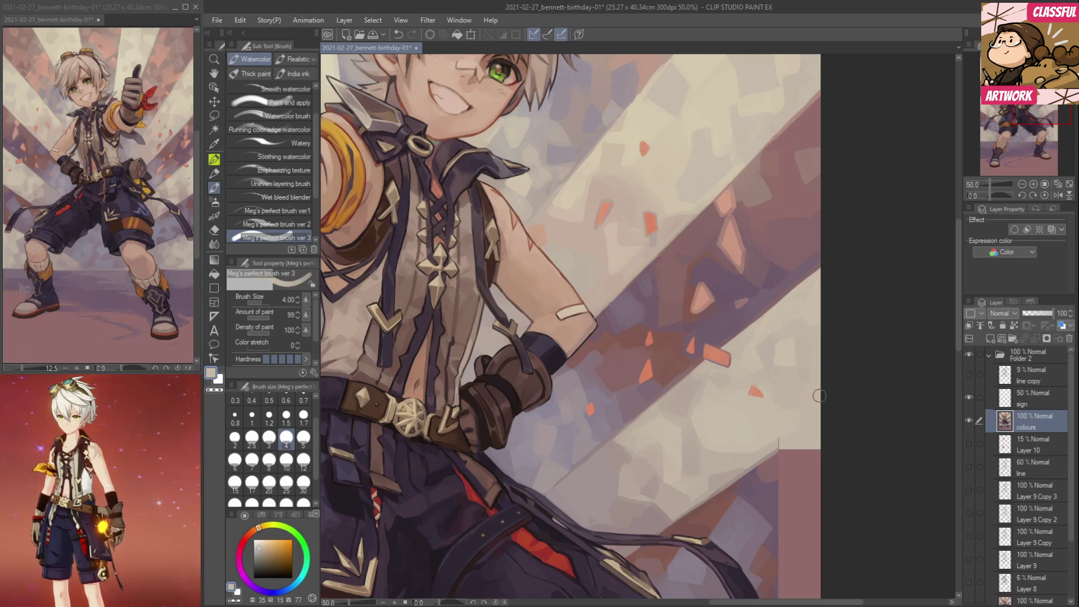
# Extend the lower dark ray from behind the coat strap across the right strip with sampled reddish-brown and purple patches.
pyautogui.keyDown('alt'); pyautogui.click(785, 452); pyautogui.keyUp('alt')
pyautogui.moveTo(782, 454); pyautogui.dragTo(817, 422)
pyautogui.moveTo(807, 469); pyautogui.dragTo(851, 388)
pyautogui.keyDown('alt'); pyautogui.click(819, 413); pyautogui.keyUp('alt')
pyautogui.moveTo(852, 445)
pyautogui.mouseDown()
pyautogui.moveTo(867, 380)
pyautogui.moveTo(813, 379)
pyautogui.moveTo(810, 436)
pyautogui.moveTo(819, 453)
pyautogui.moveTo(829, 404)
pyautogui.moveTo(841, 434)
pyautogui.moveTo(852, 375)
pyautogui.moveTo(865, 366)
pyautogui.moveTo(832, 369)
pyautogui.moveTo(861, 353)
pyautogui.moveTo(836, 373)
pyautogui.moveTo(857, 337)
pyautogui.mouseUp()
pyautogui.press('alt')
pyautogui.keyDown('alt'); pyautogui.click(802, 366); pyautogui.keyUp('alt')
pyautogui.keyDown('alt'); pyautogui.click(836, 354); pyautogui.keyUp('alt')
pyautogui.keyDown('alt'); pyautogui.click(826, 348); pyautogui.keyUp('alt')
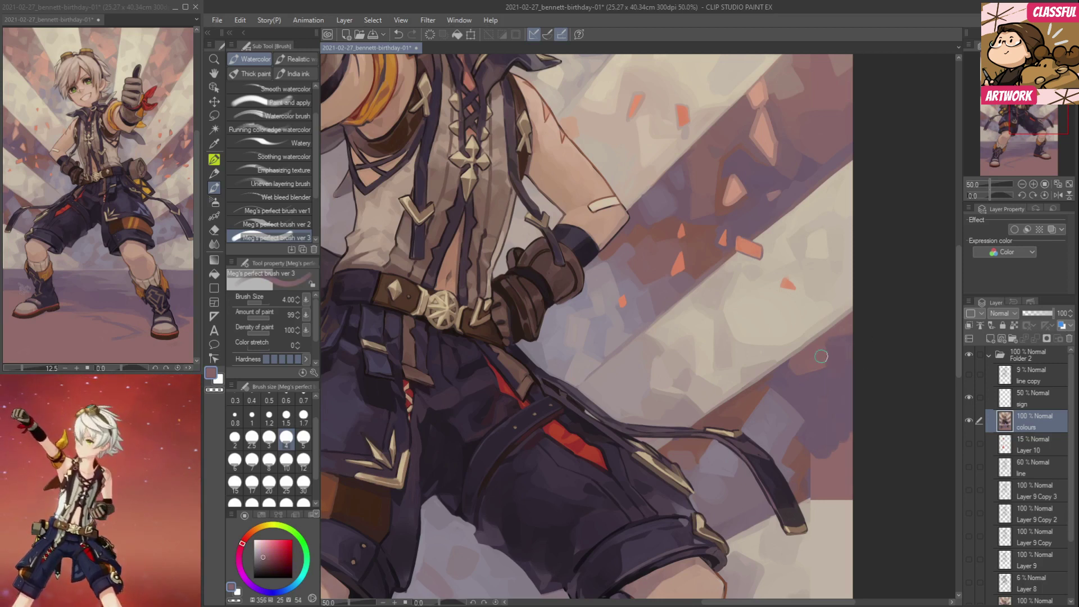
# Blend the bottom part of the lower dark ray into the right strip with sampled plum and reddish-mauve tones.
pyautogui.scroll(-2, 834, 405)
pyautogui.keyDown('alt'); pyautogui.click(828, 403); pyautogui.keyUp('alt')
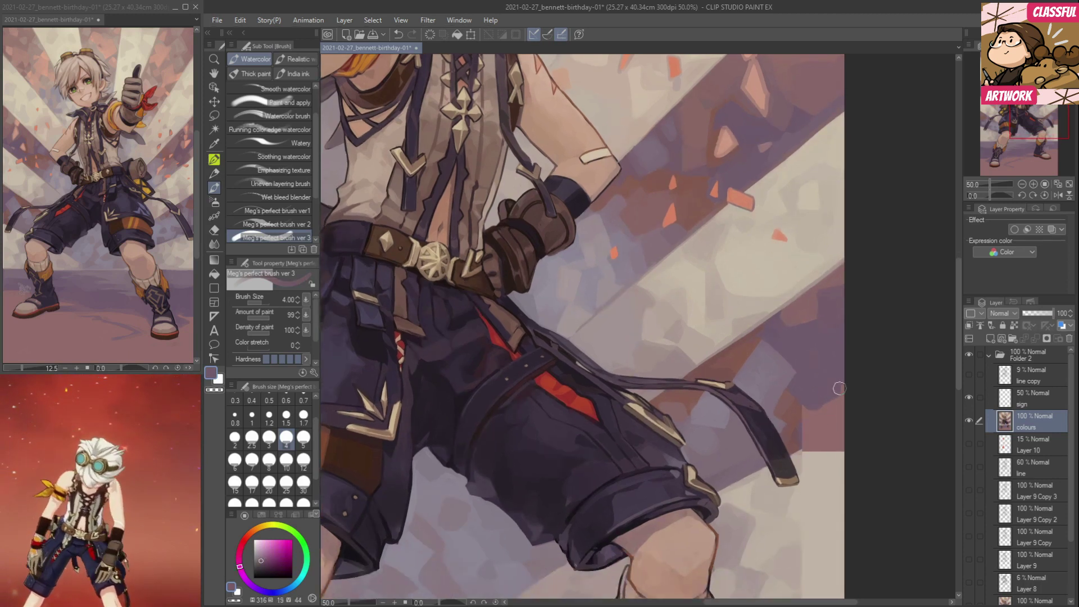
pyautogui.keyDown('alt'); pyautogui.click(805, 415); pyautogui.keyUp('alt')
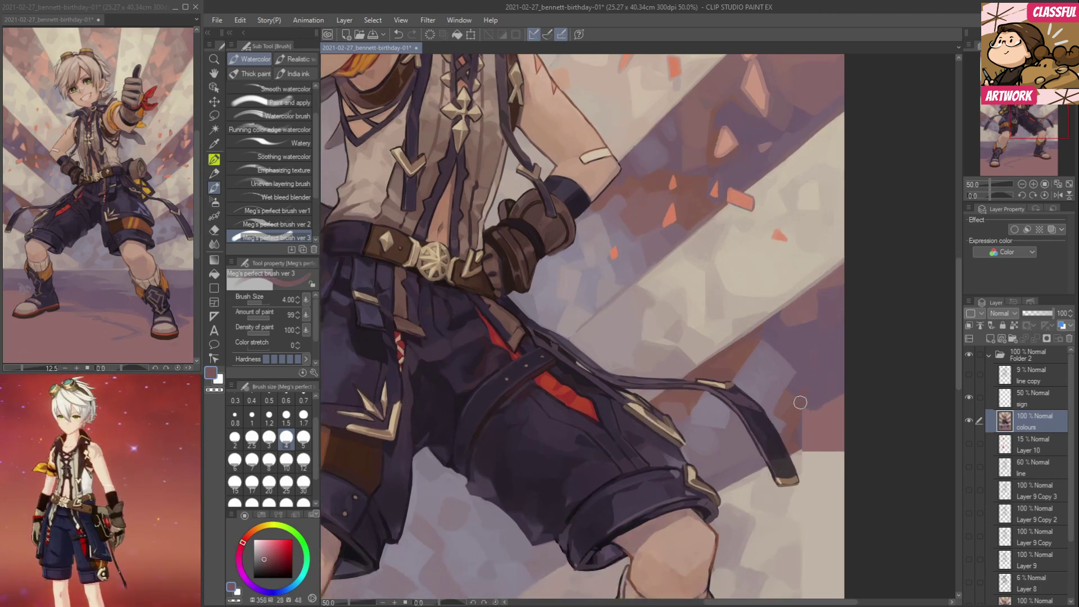
pyautogui.moveTo(808, 417)
pyautogui.mouseDown()
pyautogui.moveTo(807, 441)
pyautogui.moveTo(826, 403)
pyautogui.moveTo(847, 416)
pyautogui.mouseUp()
pyautogui.keyDown('alt'); pyautogui.click(826, 403); pyautogui.keyUp('alt')
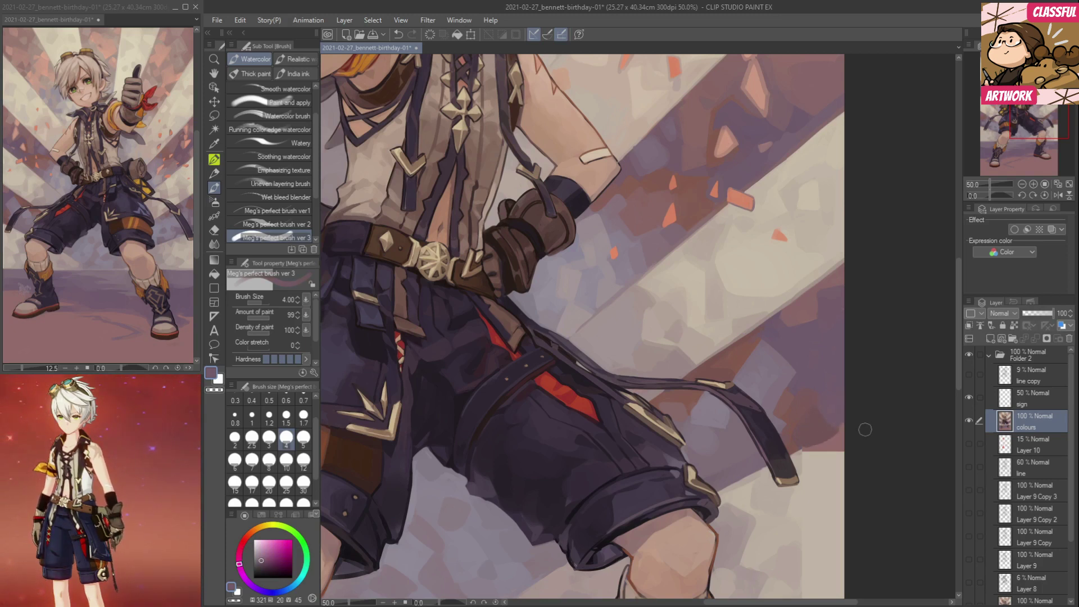
# Continue the slanted upper edge of the lowest light ray across the right strip and fill below it with sampled cream tones.
pyautogui.keyDown('alt'); pyautogui.click(822, 454); pyautogui.keyUp('alt')
pyautogui.moveTo(807, 456)
pyautogui.mouseDown()
pyautogui.moveTo(839, 437)
pyautogui.moveTo(857, 444)
pyautogui.moveTo(838, 443)
pyautogui.moveTo(850, 448)
pyautogui.moveTo(875, 297)
pyautogui.mouseUp()
pyautogui.keyDown('alt'); pyautogui.click(811, 463); pyautogui.keyUp('alt')
pyautogui.keyDown('alt'); pyautogui.click(816, 397); pyautogui.keyUp('alt')
pyautogui.moveTo(827, 387); pyautogui.dragTo(812, 410)
pyautogui.keyDown('alt'); pyautogui.click(832, 366); pyautogui.keyUp('alt')
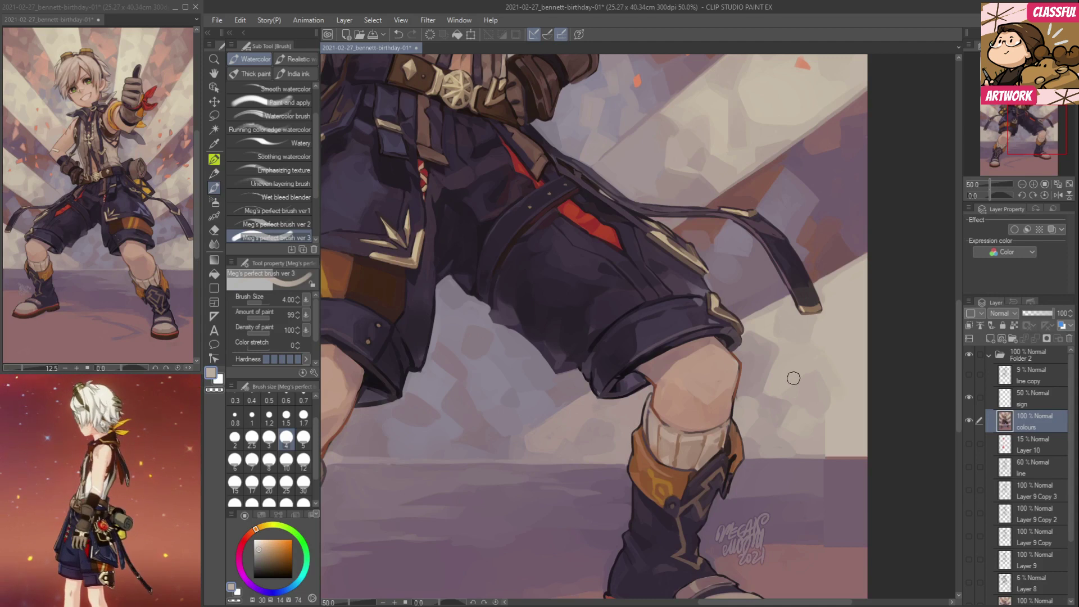
pyautogui.keyDown('alt'); pyautogui.click(821, 430); pyautogui.keyUp('alt')
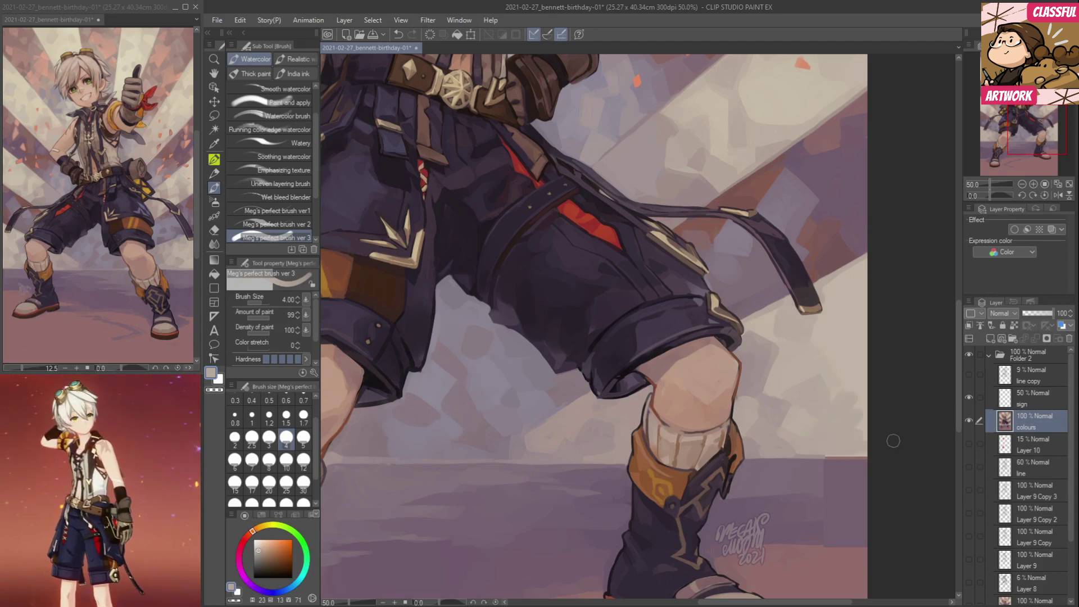
# Extend the floor's upper edge and purple band across the right strip with sampled tones at brush size 1.5.
pyautogui.click(286, 416)
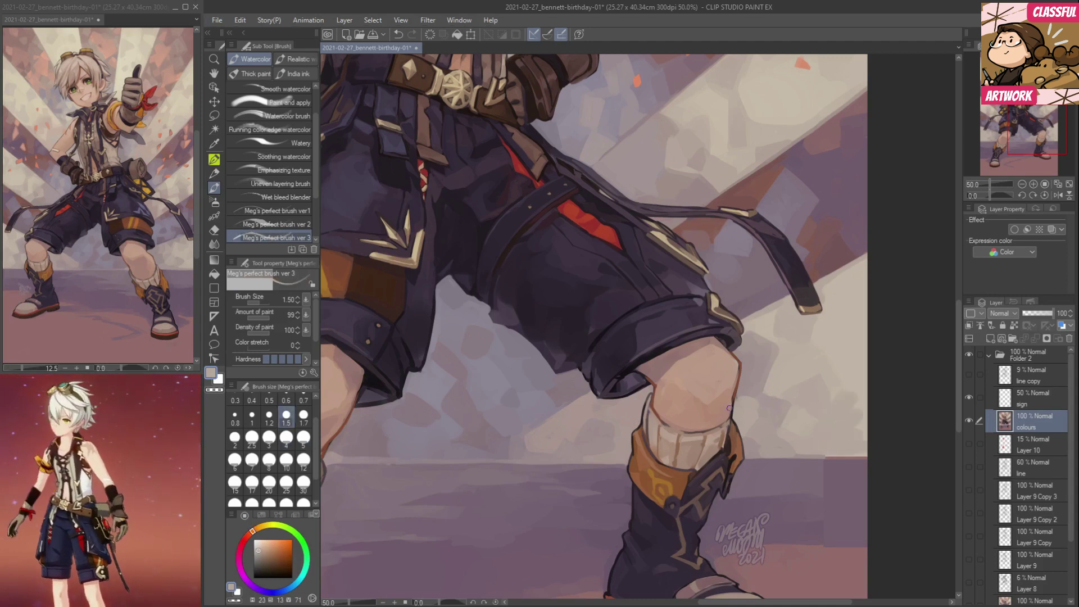
pyautogui.keyDown('alt'); pyautogui.click(817, 451); pyautogui.keyUp('alt')
pyautogui.keyDown('alt'); pyautogui.click(818, 465); pyautogui.keyUp('alt')
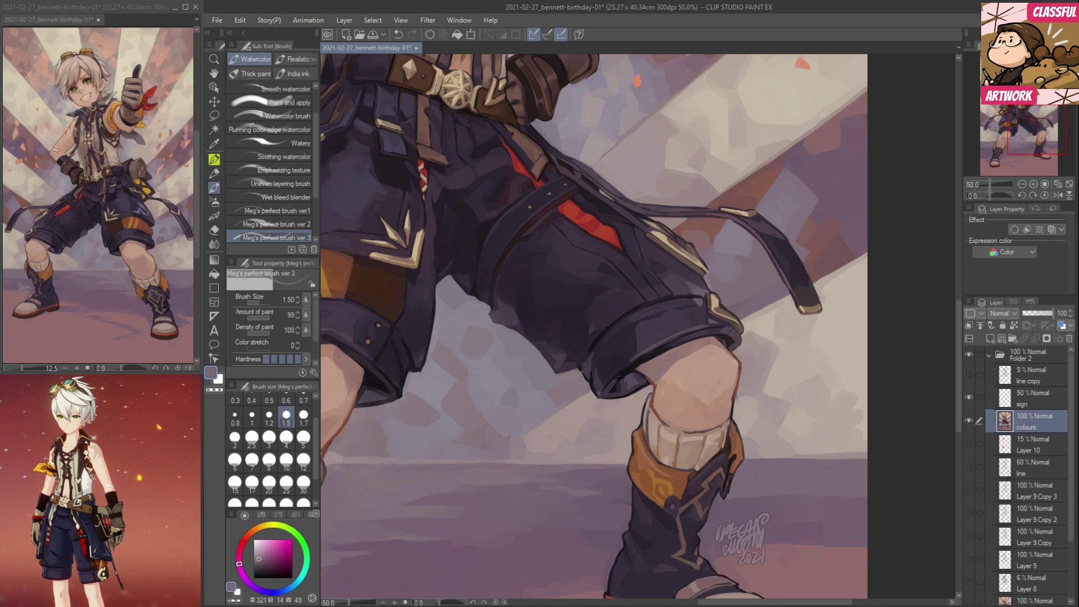
pyautogui.keyDown('alt'); pyautogui.click(755, 481); pyautogui.keyUp('alt')
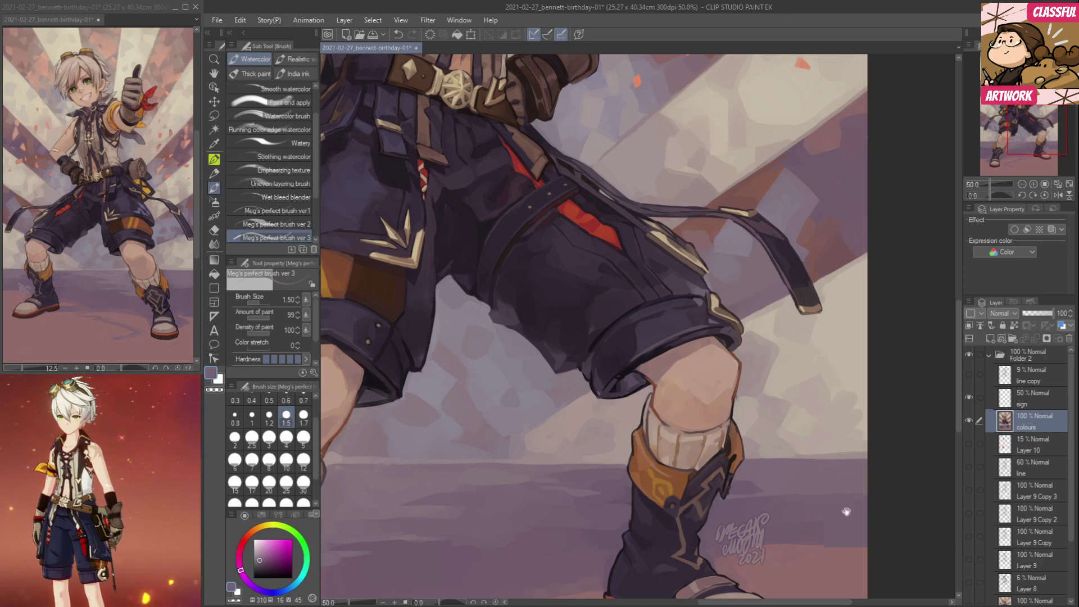
pyautogui.moveTo(847, 511); pyautogui.dragTo(862, 483)
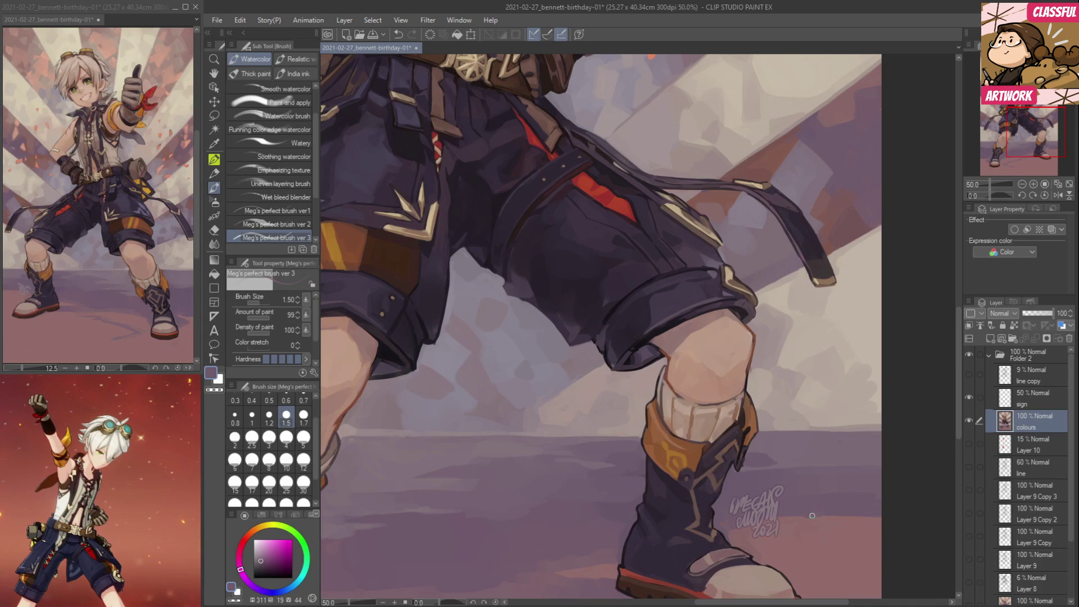
# Touch up the lowest light ray above the floor, on the right strip and beside the knee, with sampled cream and greyish tones.
pyautogui.keyDown('alt'); pyautogui.click(863, 377); pyautogui.keyUp('alt')
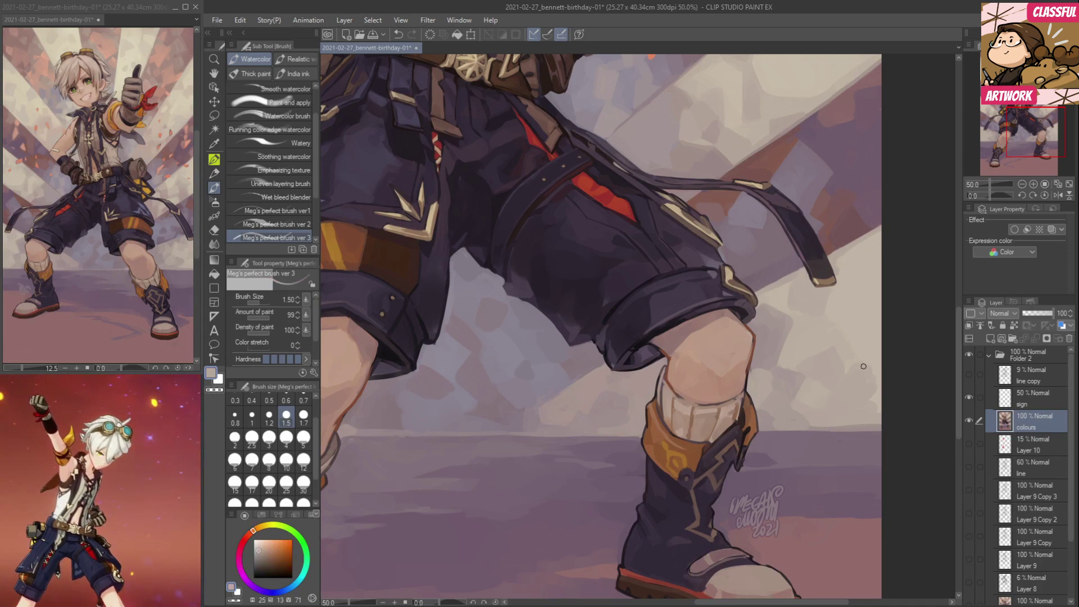
pyautogui.keyDown('alt'); pyautogui.click(876, 357); pyautogui.keyUp('alt')
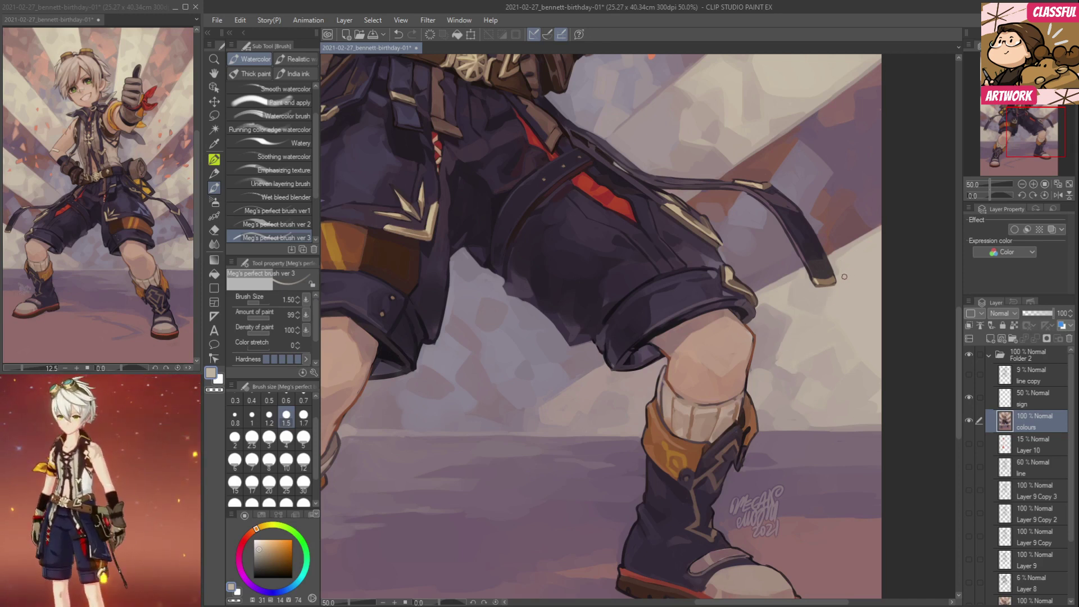
pyautogui.moveTo(890, 285); pyautogui.dragTo(849, 407)
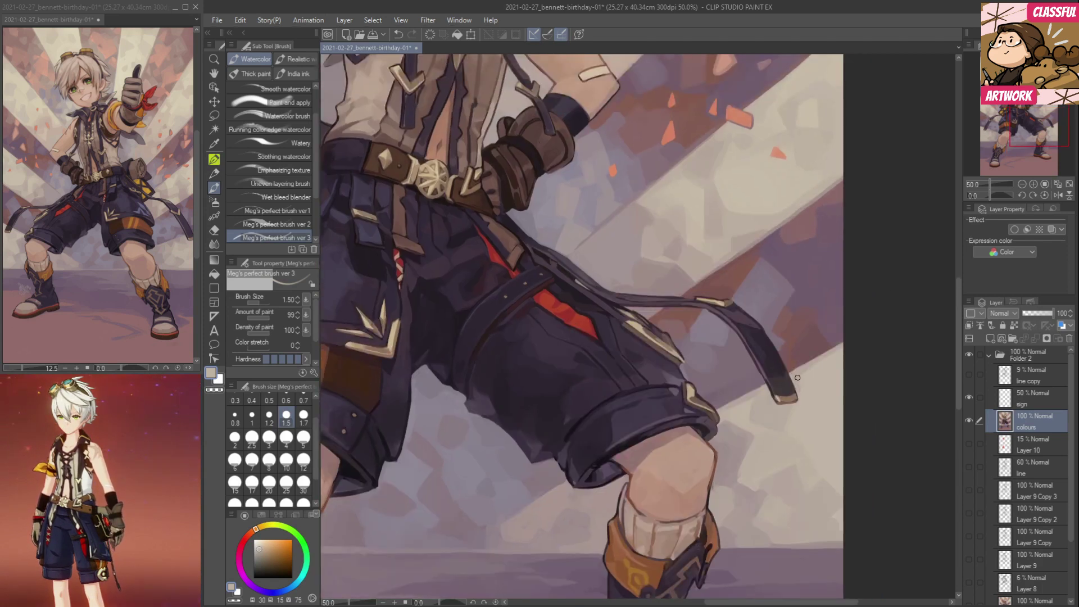
pyautogui.moveTo(828, 390); pyautogui.dragTo(828, 322)
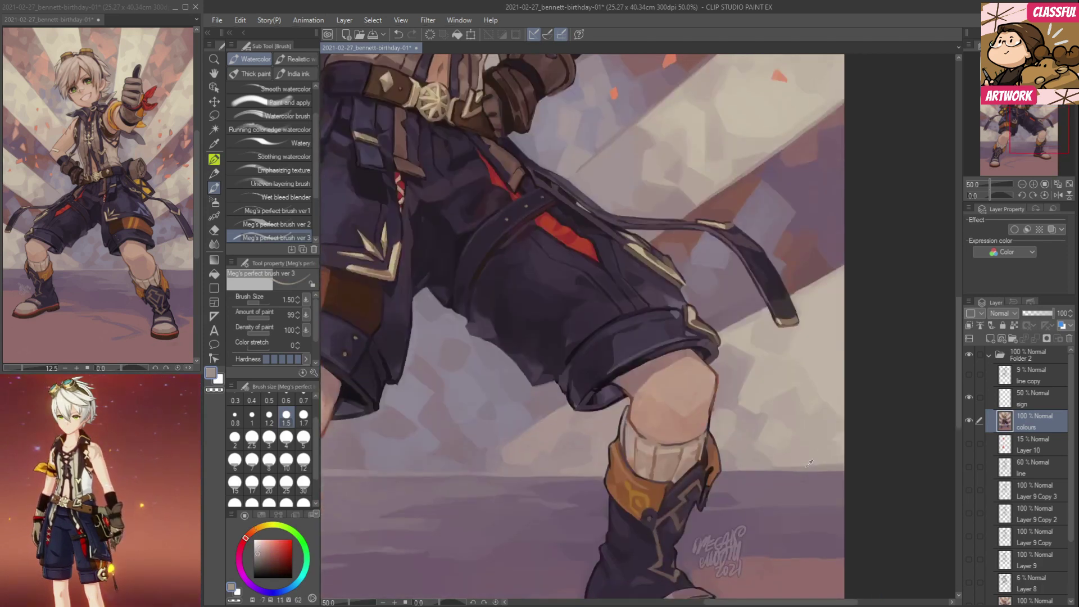
pyautogui.keyDown('alt'); pyautogui.click(831, 461); pyautogui.keyUp('alt')
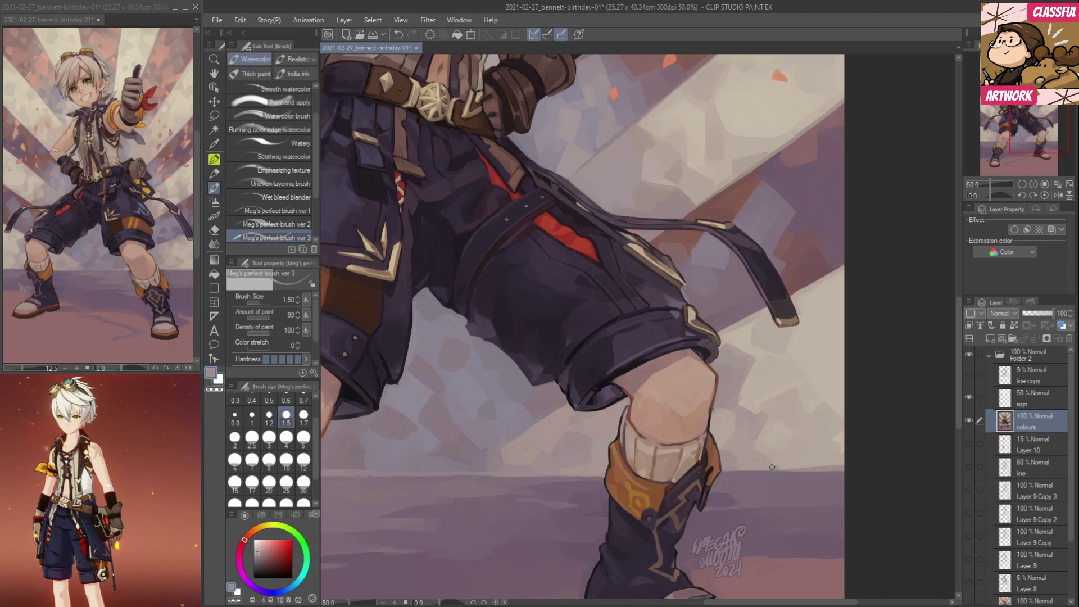
pyautogui.keyDown('alt'); pyautogui.click(822, 454); pyautogui.keyUp('alt')
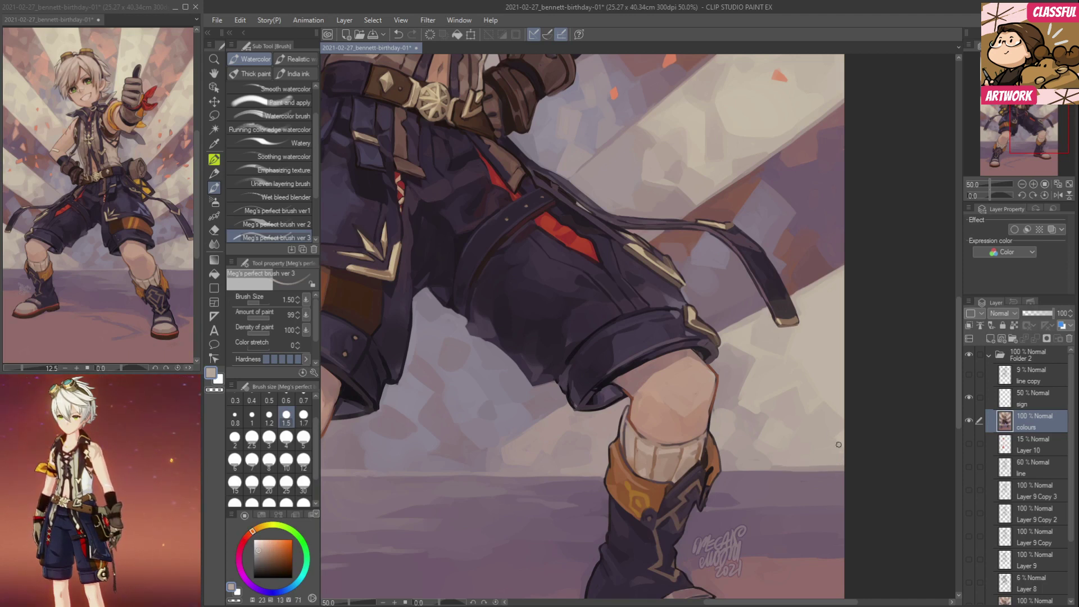
pyautogui.scroll(-3, 821, 394)
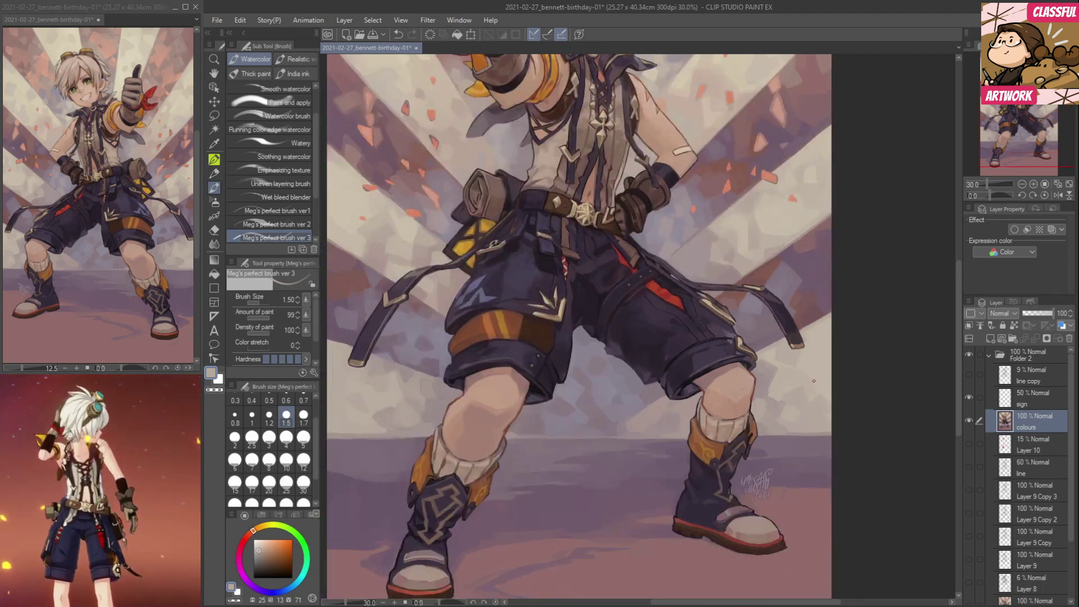
pyautogui.keyDown('alt'); pyautogui.click(765, 403); pyautogui.keyUp('alt')
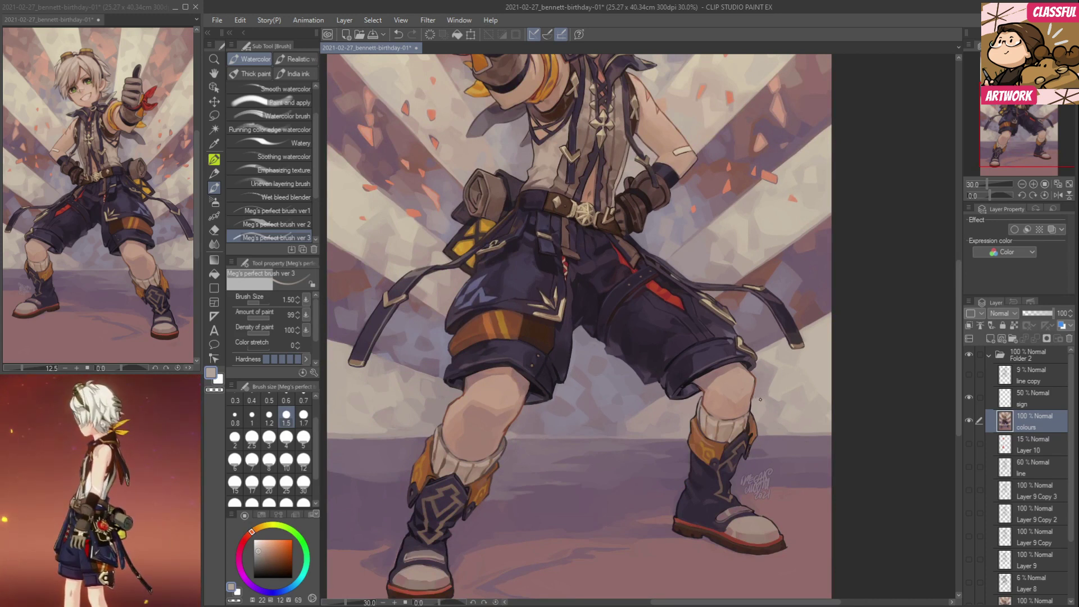
pyautogui.keyDown('alt'); pyautogui.click(759, 397); pyautogui.keyUp('alt')
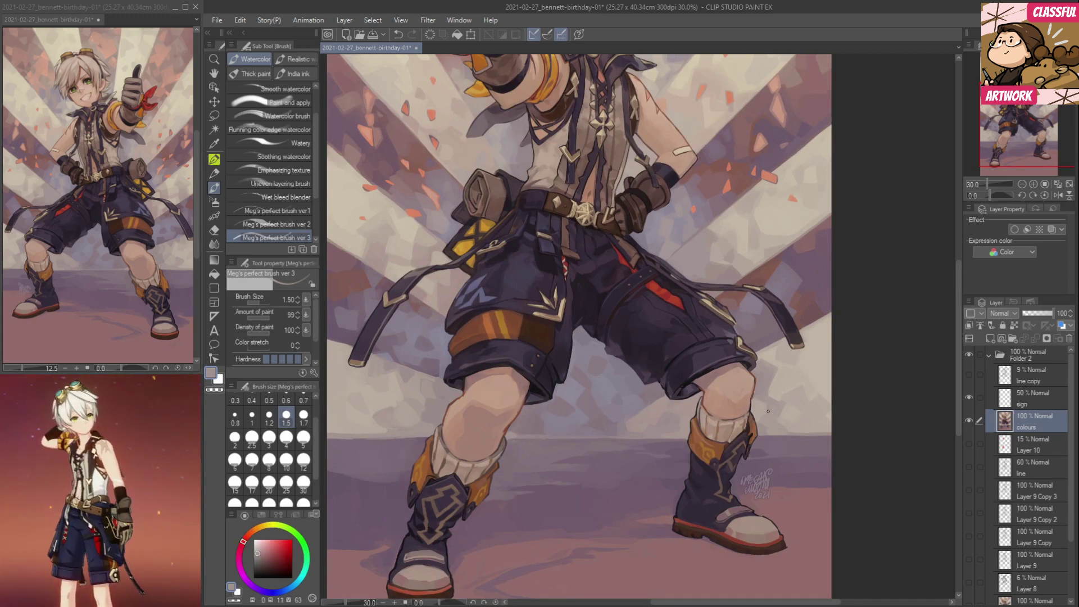
pyautogui.scroll(-1, 757, 432)
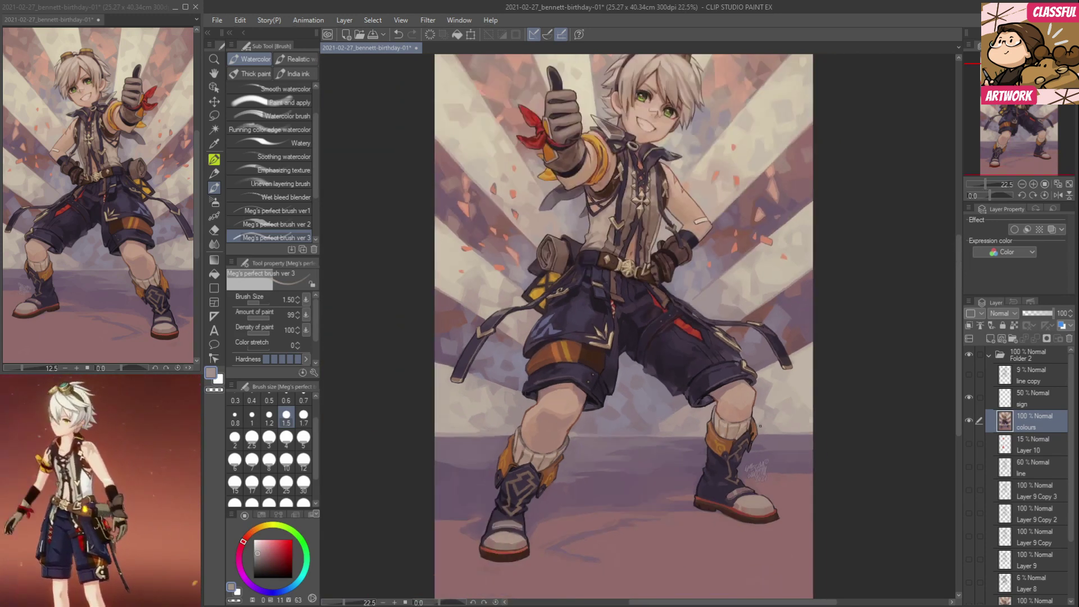
# Touch up the floor between the boots with sampled reddish-mauve and purple tones.
pyautogui.keyDown('alt'); pyautogui.click(661, 503); pyautogui.keyUp('alt')
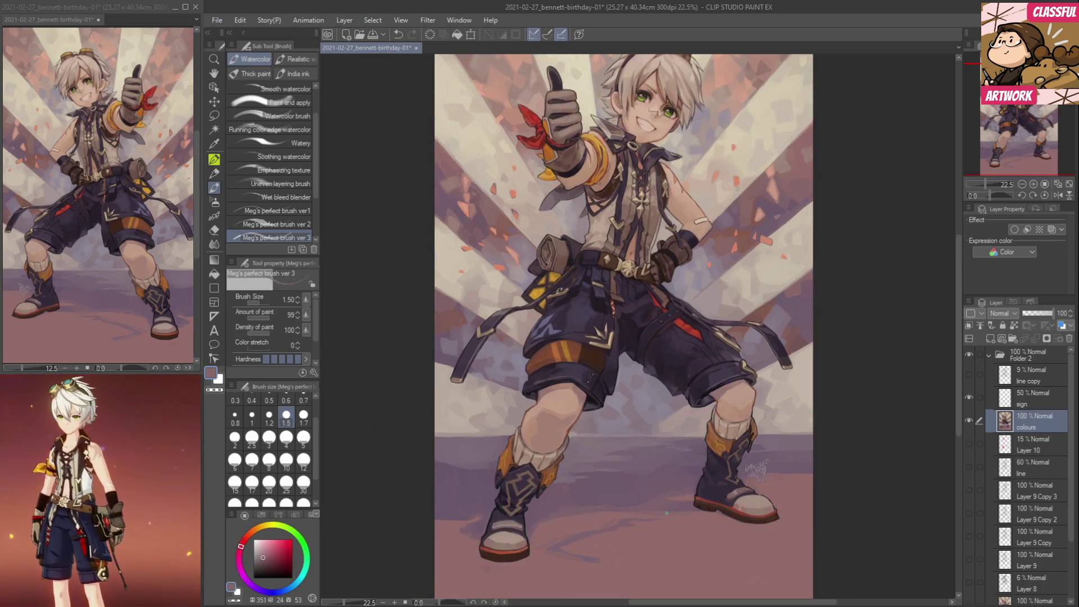
pyautogui.keyDown('alt'); pyautogui.click(661, 491); pyautogui.keyUp('alt')
pyautogui.keyDown('alt'); pyautogui.click(697, 508); pyautogui.keyUp('alt')
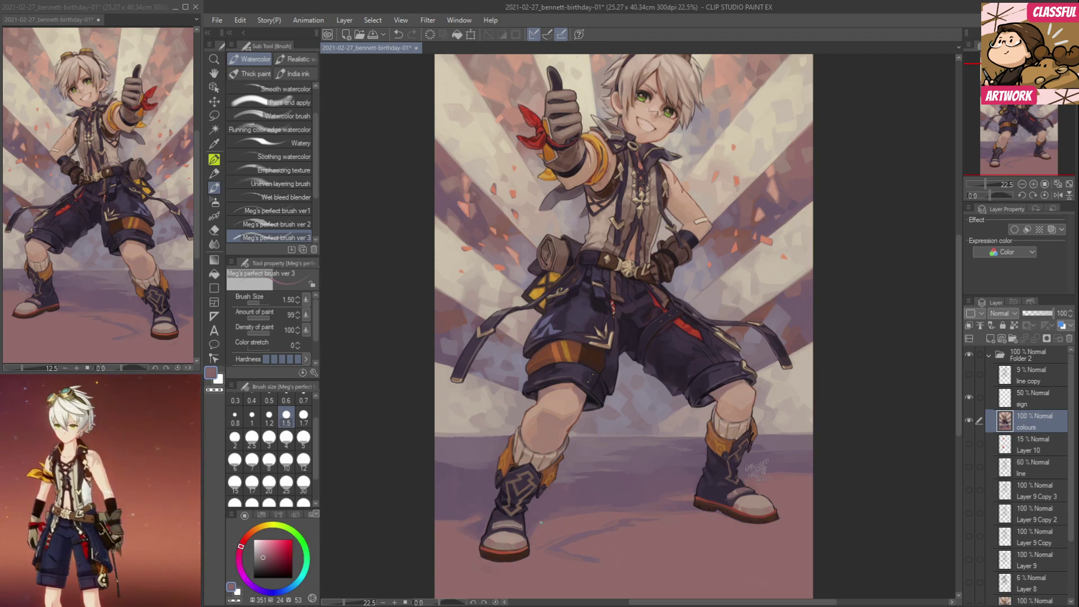
# Save the illustration file.
pyautogui.scroll(-3, 637, 466)
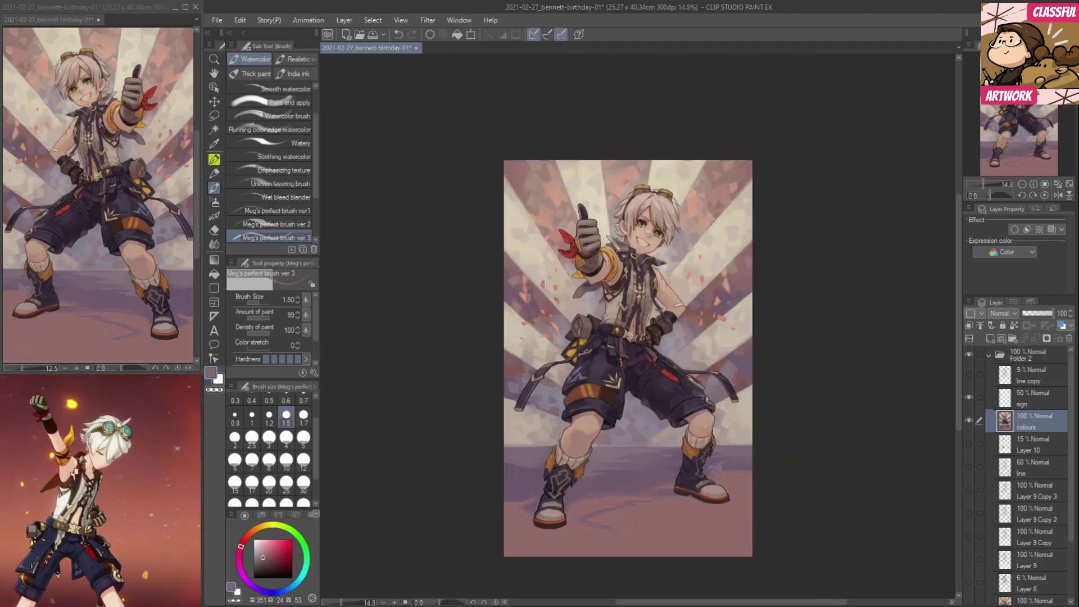
pyautogui.click(219, 20)
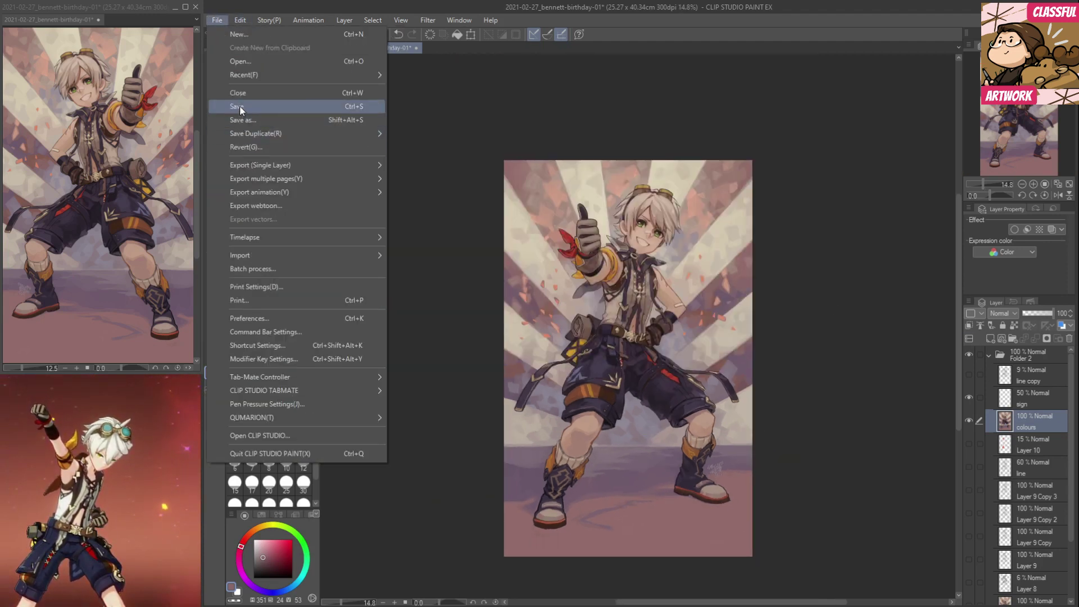
pyautogui.press('Escape')
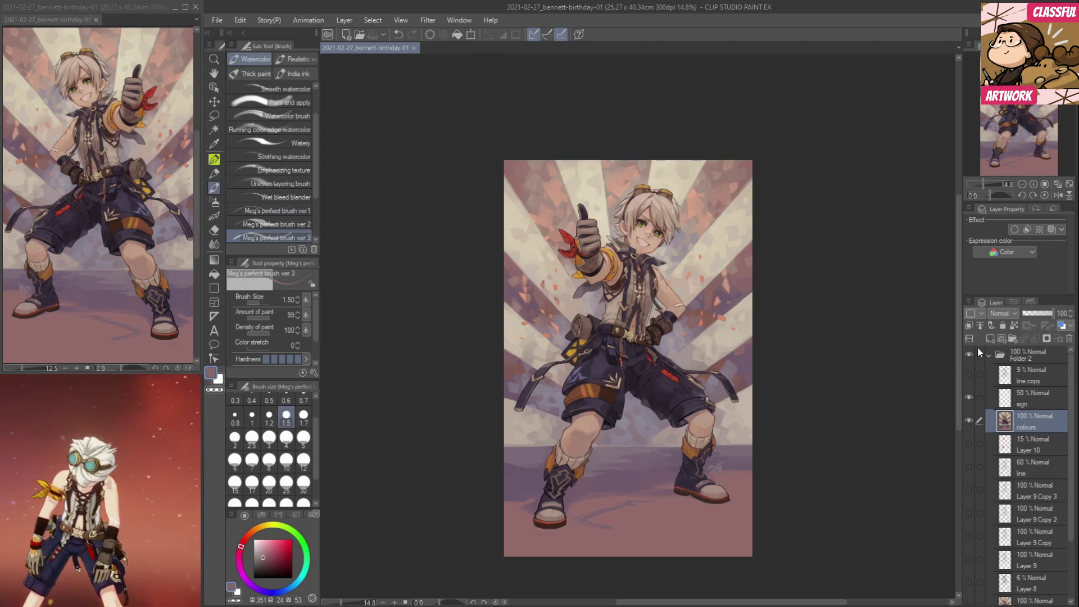
# Add a new raster layer above the sign layer and set its blending mode to Overlay.
pyautogui.click(991, 339)
pyautogui.moveTo(1021, 427); pyautogui.dragTo(1028, 393)
pyautogui.click(1001, 316)
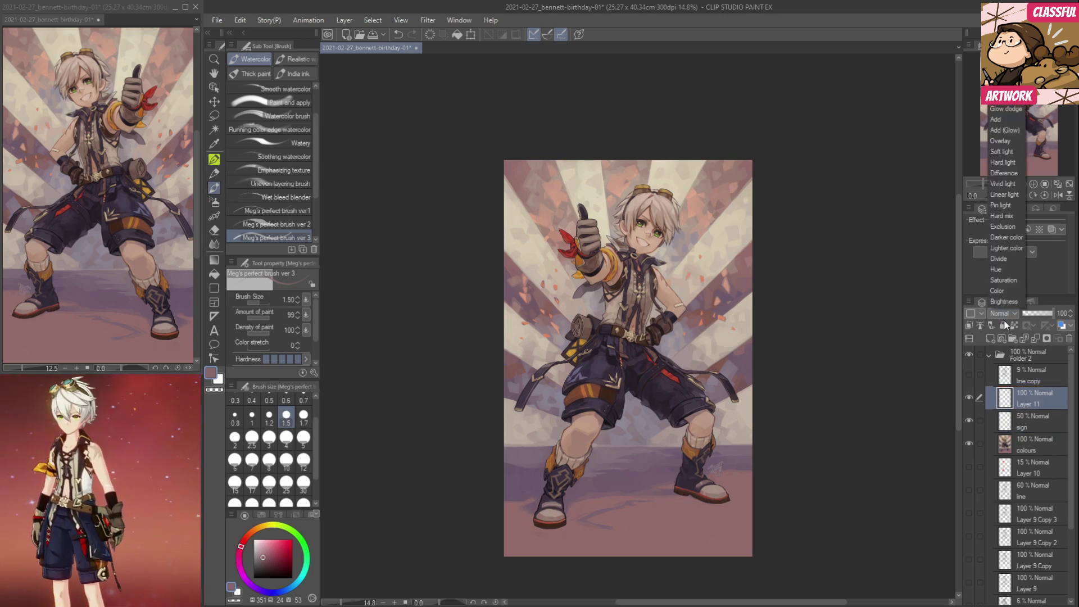
pyautogui.click(1002, 141)
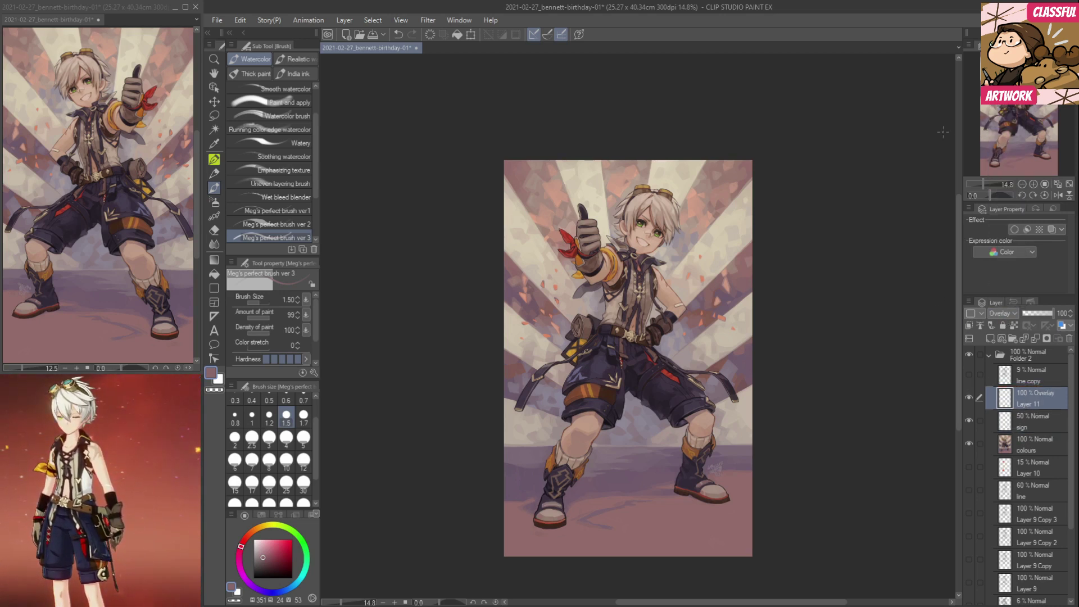
# Add a pale peach glow over the figure and floor on the Overlay layer with the Soft airbrush at size 70.
pyautogui.click(214, 202)
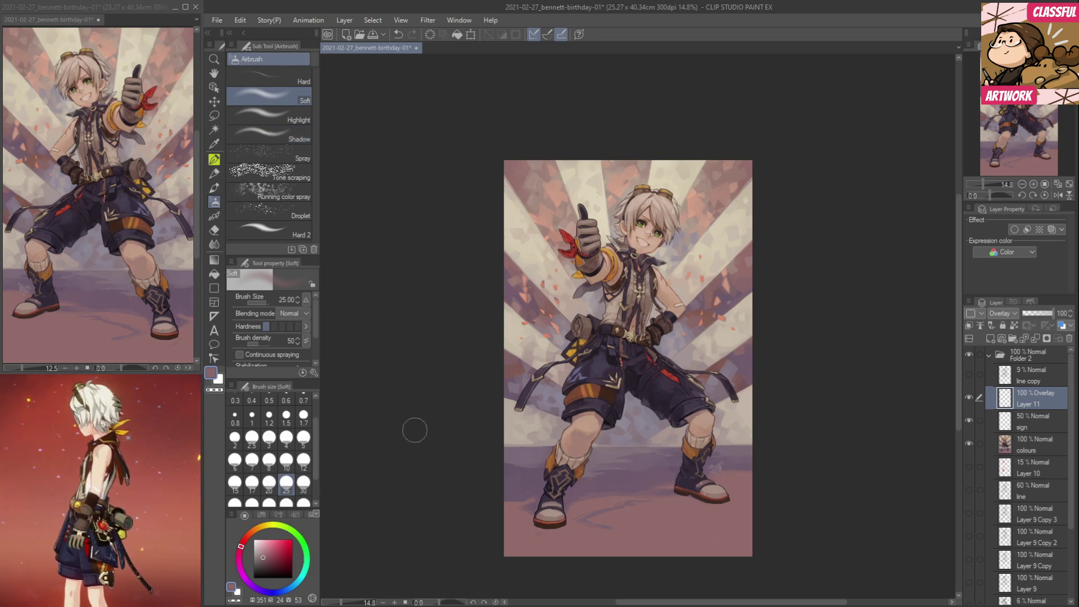
pyautogui.click(257, 529)
pyautogui.click(265, 544)
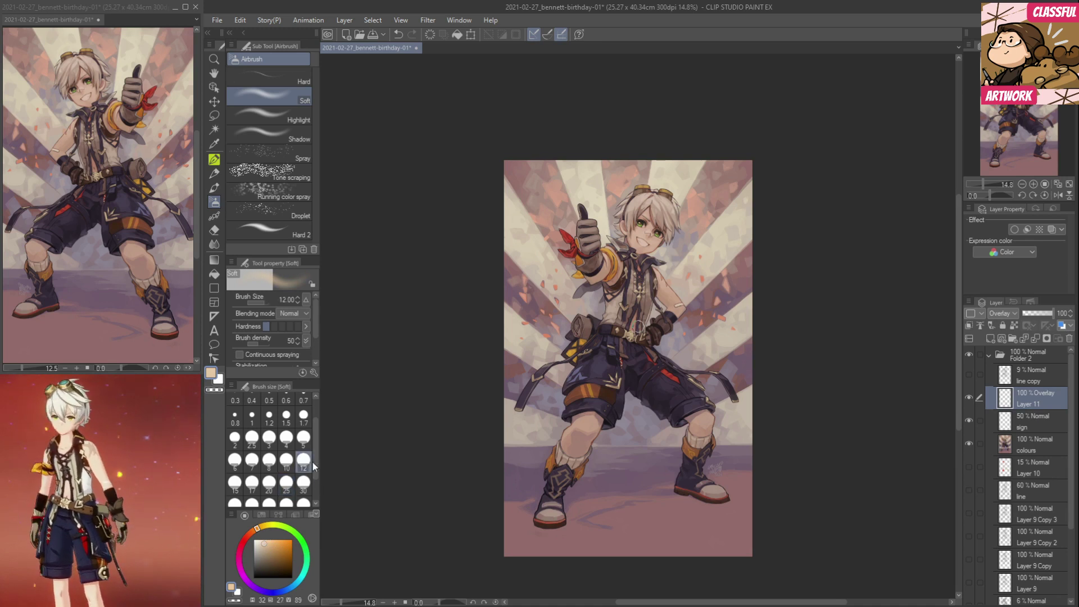
pyautogui.scroll(-2, 303, 449)
pyautogui.click(286, 472)
pyautogui.moveTo(635, 216); pyautogui.dragTo(655, 208)
pyautogui.moveTo(577, 238)
pyautogui.mouseDown()
pyautogui.moveTo(597, 260)
pyautogui.moveTo(661, 270)
pyautogui.moveTo(595, 281)
pyautogui.moveTo(588, 352)
pyautogui.moveTo(668, 352)
pyautogui.moveTo(675, 450)
pyautogui.moveTo(584, 478)
pyautogui.moveTo(551, 466)
pyautogui.moveTo(546, 522)
pyautogui.moveTo(552, 512)
pyautogui.mouseUp()
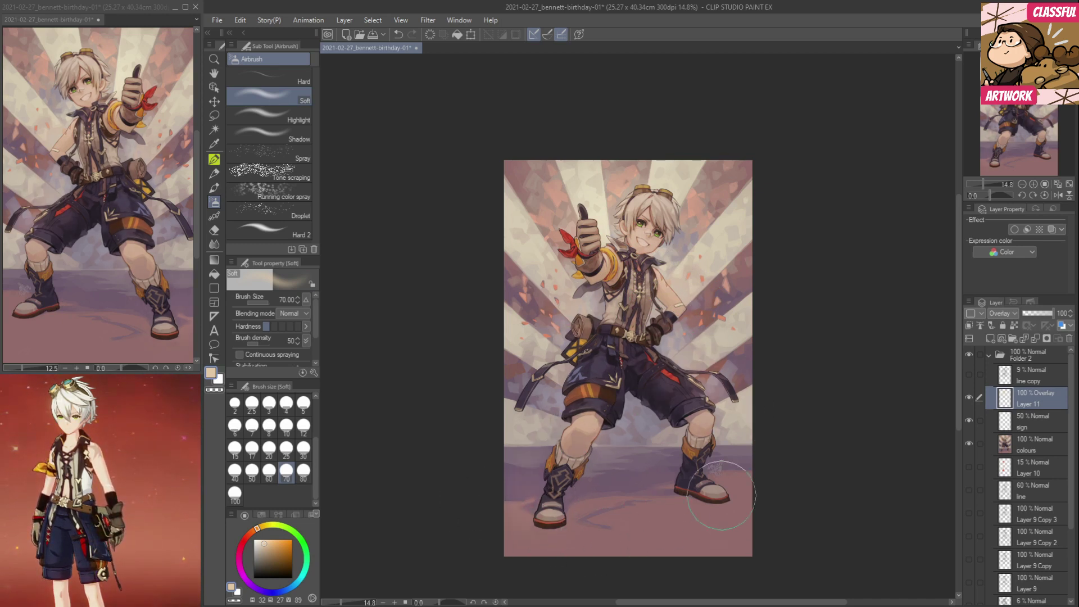
pyautogui.moveTo(718, 495); pyautogui.dragTo(757, 509)
pyautogui.moveTo(510, 541)
pyautogui.mouseDown()
pyautogui.moveTo(812, 502)
pyautogui.moveTo(753, 518)
pyautogui.moveTo(534, 260)
pyautogui.moveTo(599, 335)
pyautogui.moveTo(562, 242)
pyautogui.moveTo(624, 194)
pyautogui.moveTo(701, 197)
pyautogui.moveTo(709, 337)
pyautogui.moveTo(675, 377)
pyautogui.moveTo(534, 433)
pyautogui.moveTo(637, 489)
pyautogui.mouseUp()
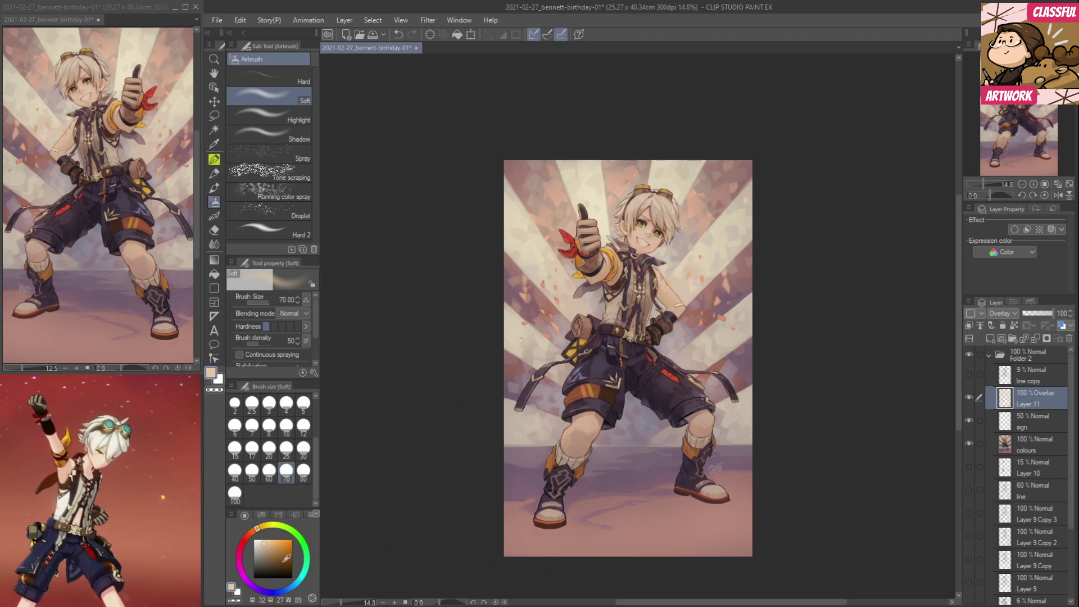
# Airbrush soft muted blue over the figure on the Overlay layer, adding pale blue touches at brush size 25.
pyautogui.click(282, 590)
pyautogui.click(265, 550)
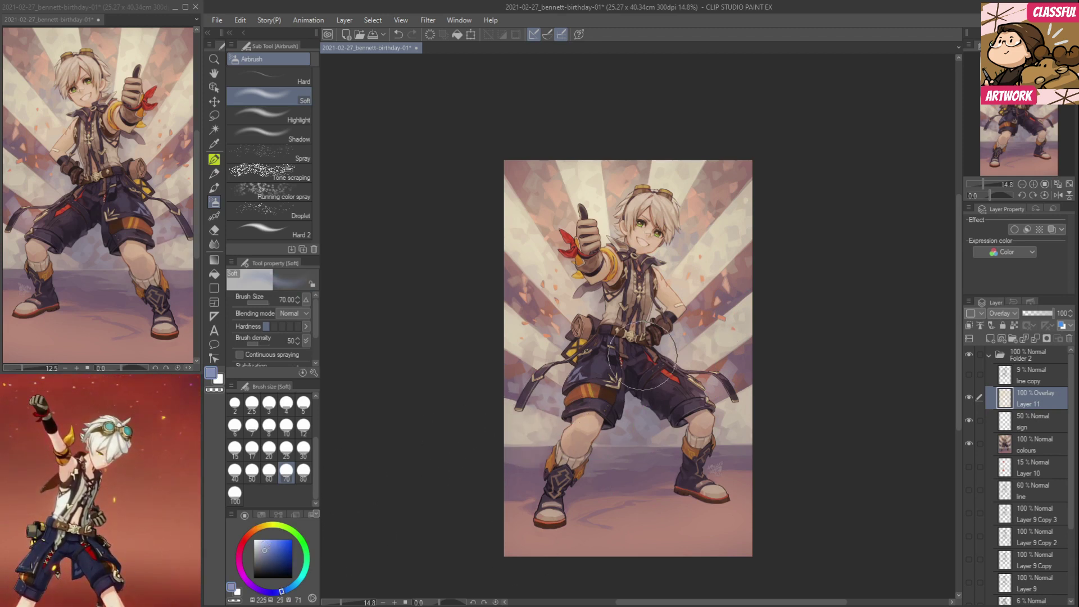
pyautogui.moveTo(681, 389)
pyautogui.mouseDown()
pyautogui.moveTo(624, 375)
pyautogui.moveTo(685, 413)
pyautogui.moveTo(582, 373)
pyautogui.moveTo(610, 344)
pyautogui.moveTo(587, 278)
pyautogui.moveTo(591, 266)
pyautogui.moveTo(632, 261)
pyautogui.moveTo(655, 283)
pyautogui.moveTo(607, 276)
pyautogui.moveTo(687, 289)
pyautogui.moveTo(619, 263)
pyautogui.moveTo(641, 206)
pyautogui.moveTo(705, 193)
pyautogui.mouseUp()
pyautogui.moveTo(621, 403)
pyautogui.mouseDown()
pyautogui.moveTo(608, 465)
pyautogui.moveTo(559, 498)
pyautogui.moveTo(553, 479)
pyautogui.moveTo(604, 445)
pyautogui.moveTo(698, 477)
pyautogui.moveTo(597, 507)
pyautogui.mouseUp()
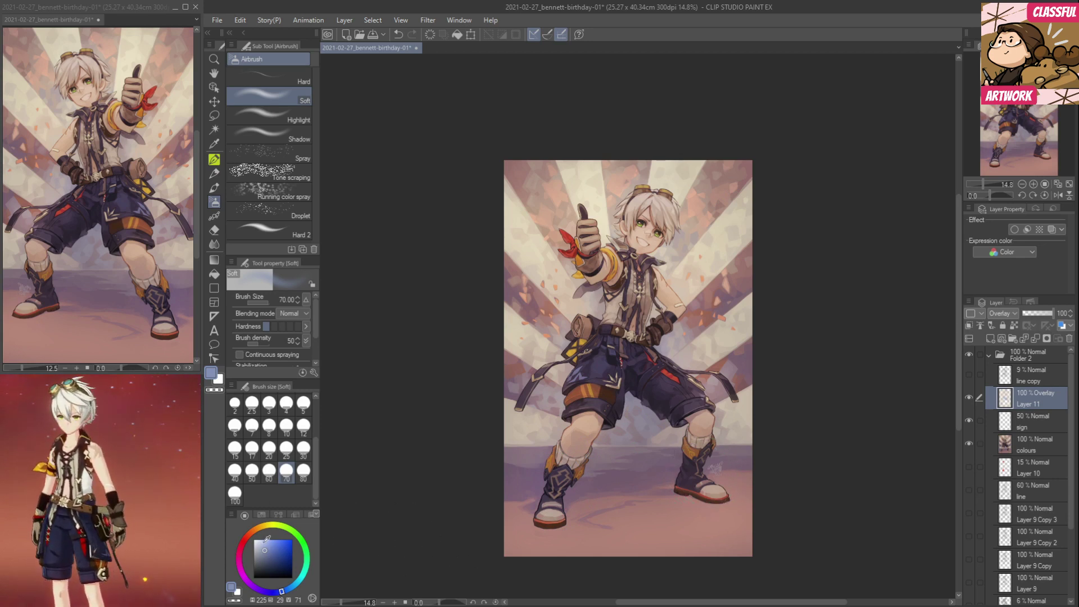
pyautogui.click(287, 449)
pyautogui.moveTo(575, 407)
pyautogui.mouseDown()
pyautogui.moveTo(560, 441)
pyautogui.moveTo(561, 381)
pyautogui.moveTo(605, 419)
pyautogui.moveTo(626, 402)
pyautogui.moveTo(666, 419)
pyautogui.moveTo(634, 401)
pyautogui.moveTo(663, 434)
pyautogui.moveTo(649, 434)
pyautogui.moveTo(688, 391)
pyautogui.moveTo(673, 351)
pyautogui.moveTo(686, 344)
pyautogui.moveTo(666, 309)
pyautogui.moveTo(583, 272)
pyautogui.mouseUp()
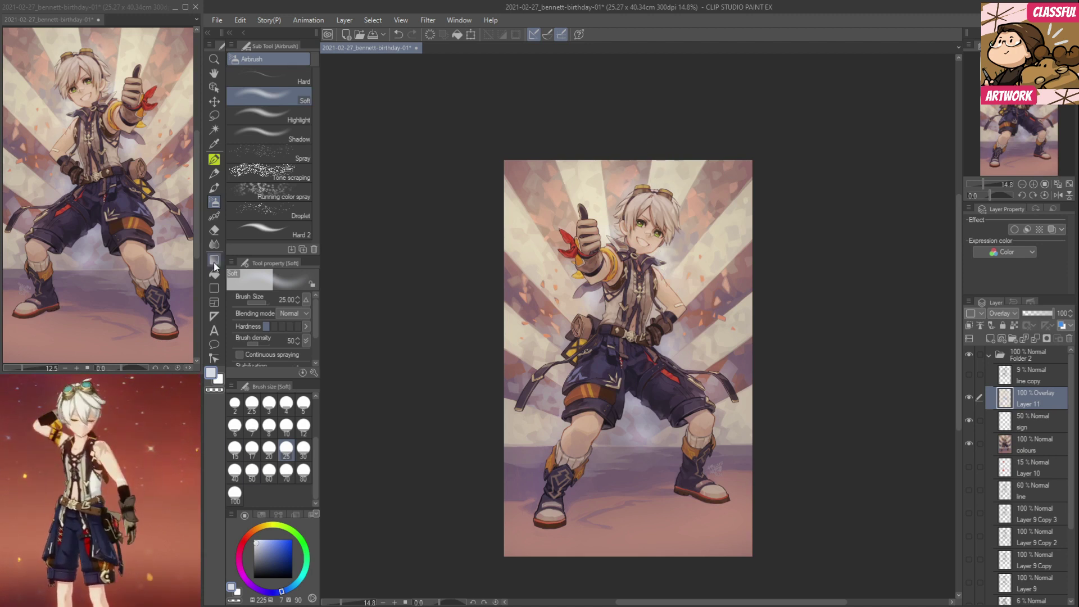
# Add faint beige and light grey touches around the figure on the Overlay layer with the Soft airbrush at size 25.
pyautogui.click(262, 528)
pyautogui.click(263, 545)
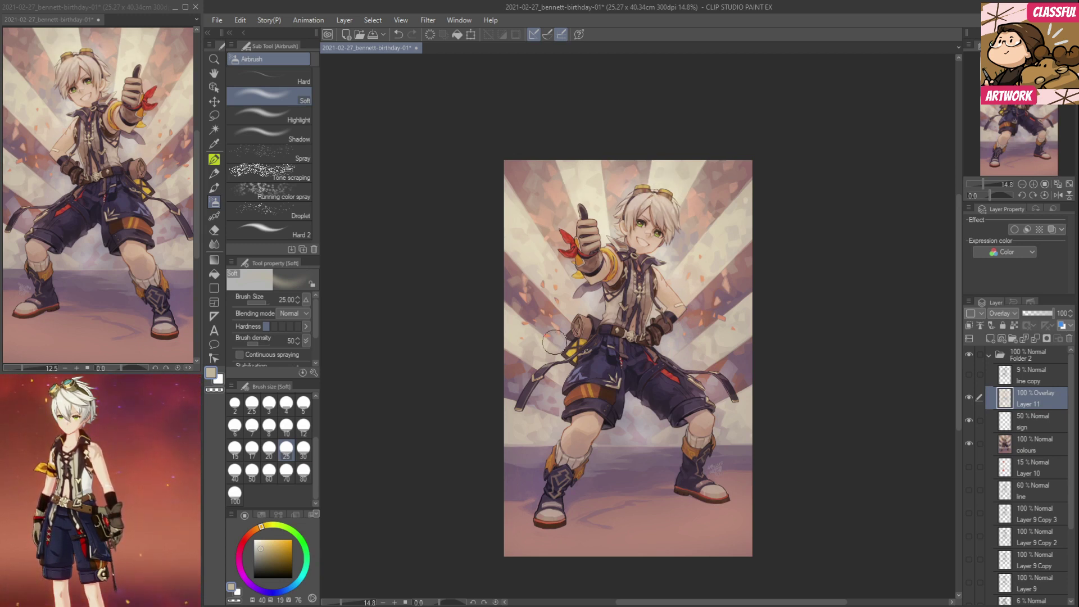
pyautogui.moveTo(257, 551); pyautogui.dragTo(257, 545)
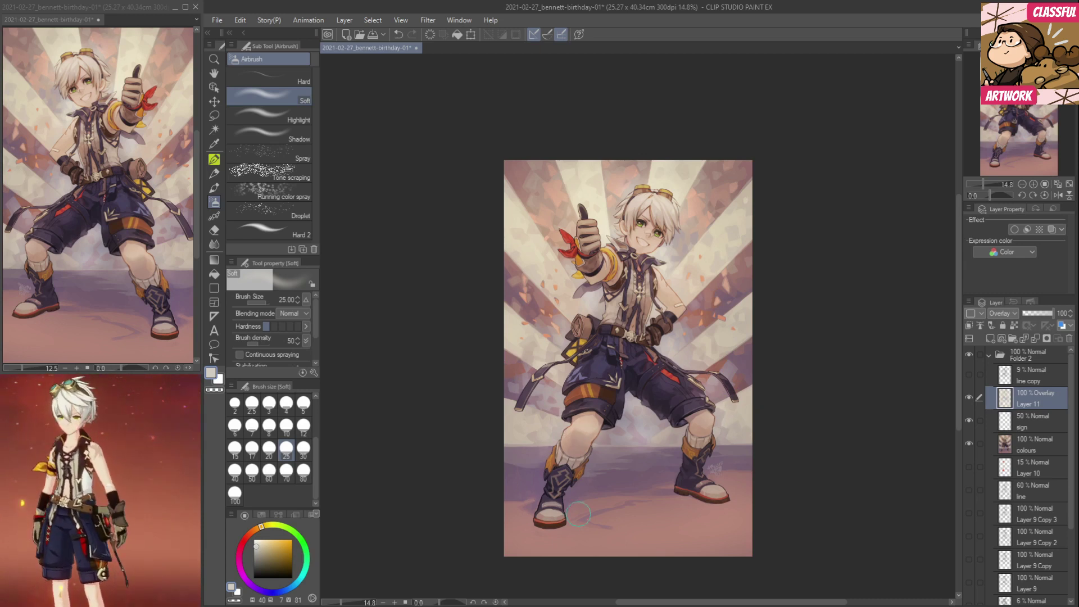
pyautogui.rightClick(1078, 167)
pyautogui.click(920, 323)
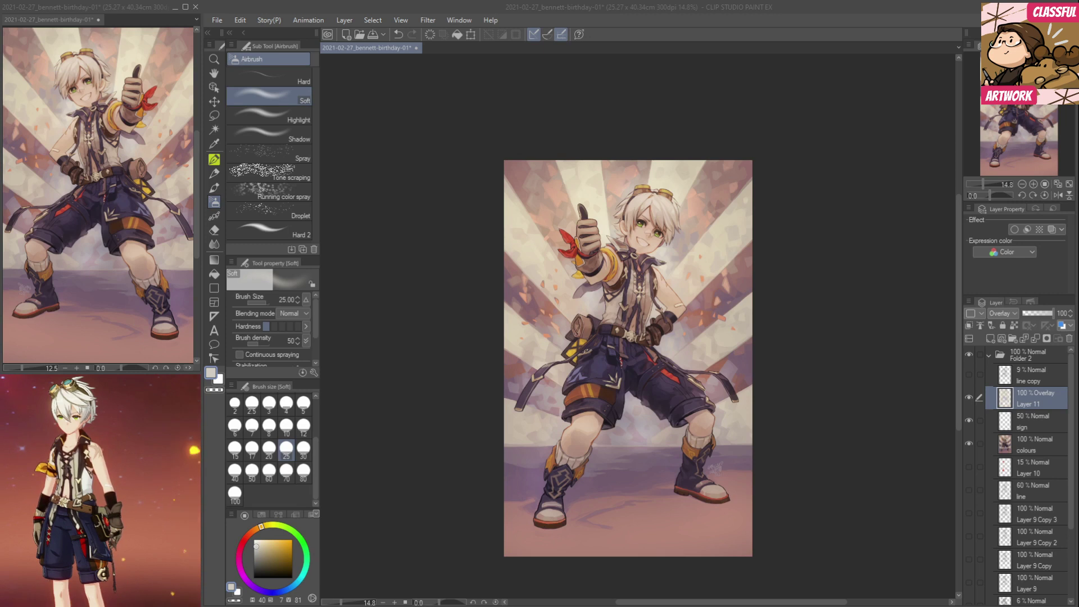
pyautogui.click(823, 385)
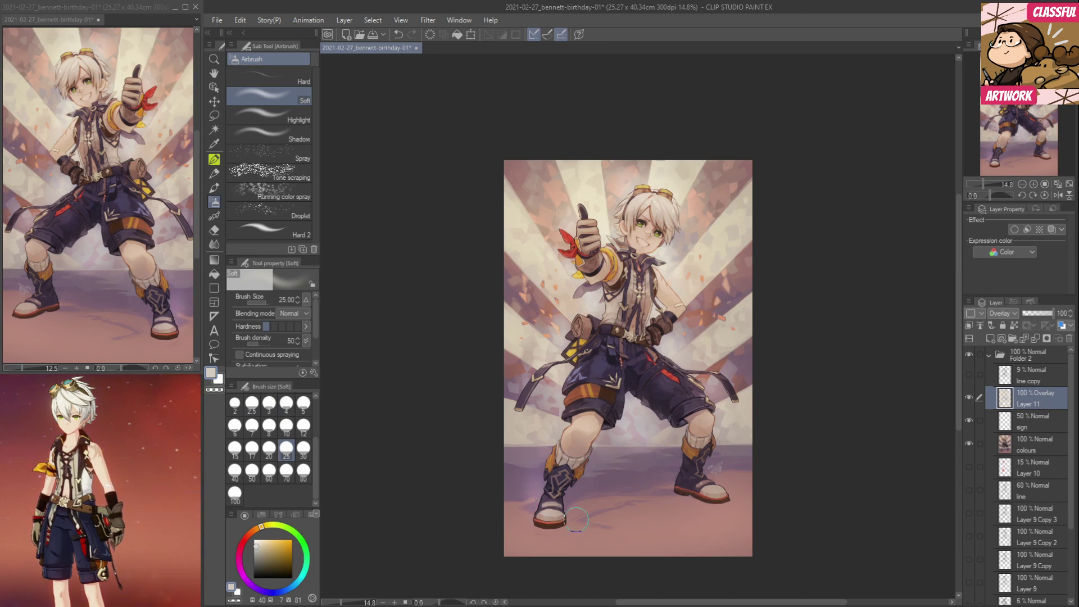
# Erase excess Overlay glow from the floor, shorts, arm and hair with the Soft eraser at size 70.
pyautogui.click(214, 230)
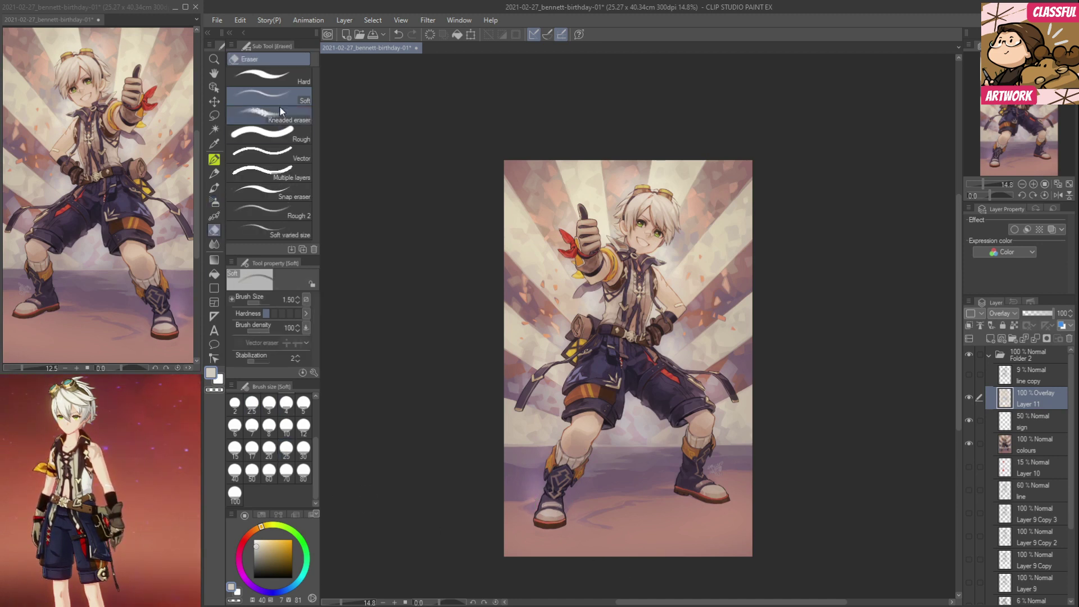
pyautogui.click(289, 457)
pyautogui.click(286, 474)
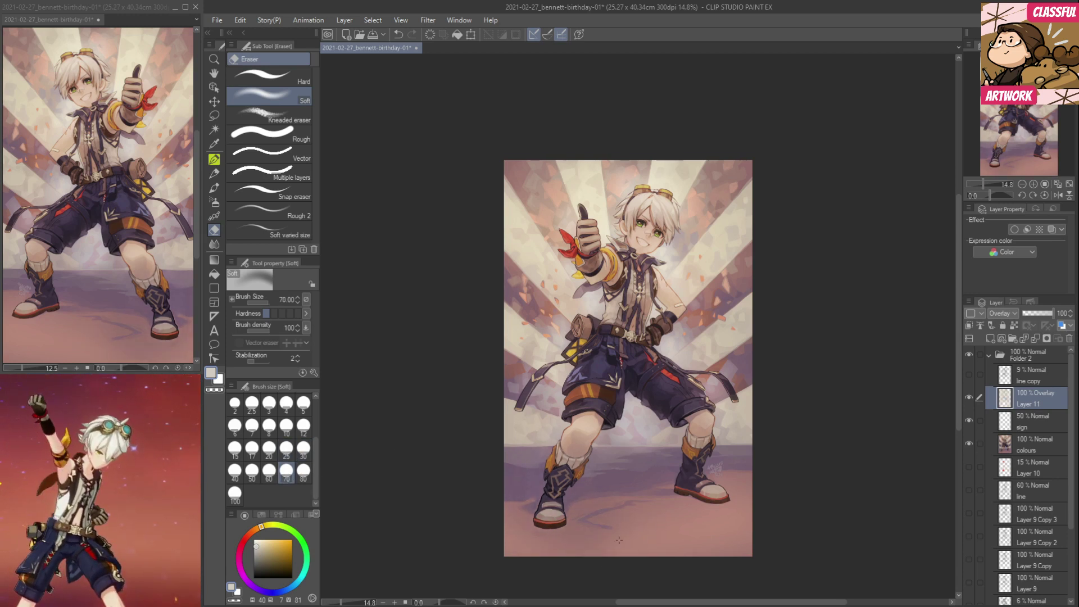
pyautogui.moveTo(669, 537); pyautogui.dragTo(749, 518)
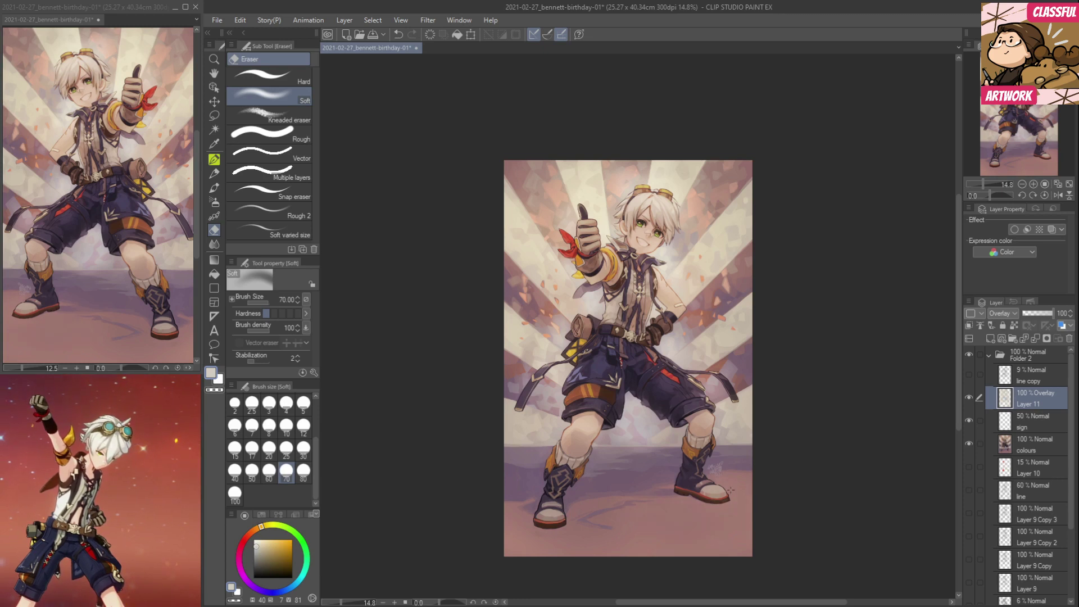
pyautogui.moveTo(571, 388)
pyautogui.mouseDown()
pyautogui.moveTo(574, 430)
pyautogui.moveTo(626, 446)
pyautogui.moveTo(651, 426)
pyautogui.moveTo(628, 397)
pyautogui.mouseUp()
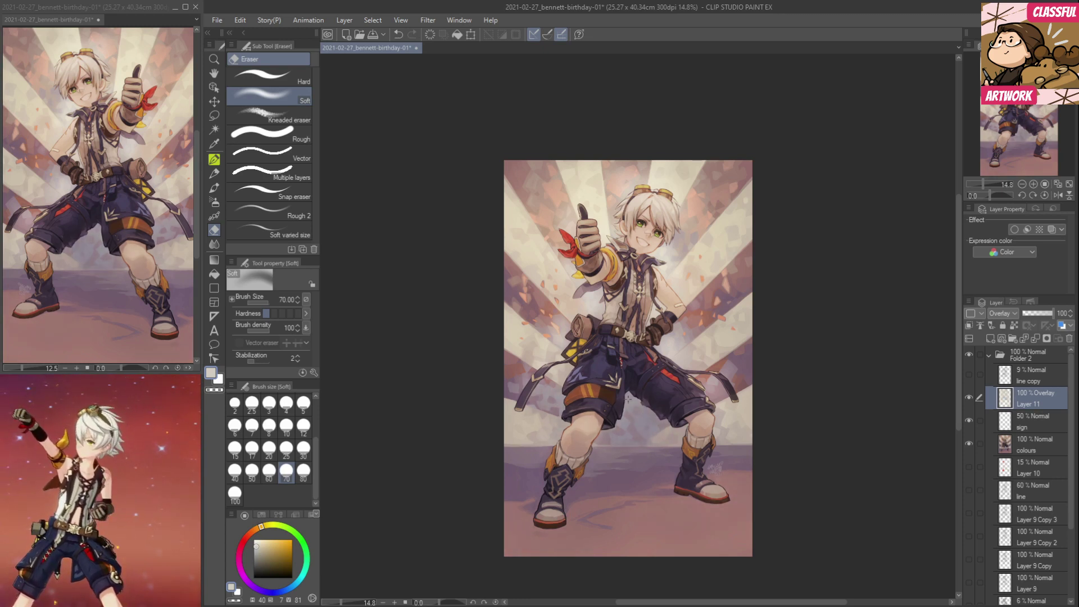
pyautogui.moveTo(723, 389)
pyautogui.mouseDown()
pyautogui.moveTo(668, 341)
pyautogui.moveTo(664, 292)
pyautogui.moveTo(683, 264)
pyautogui.mouseUp()
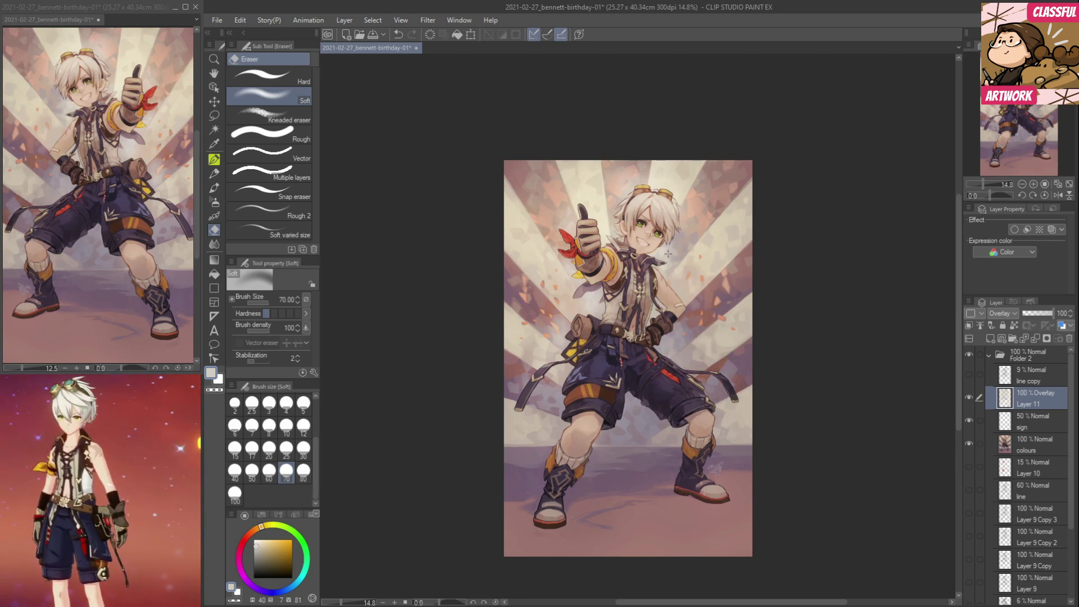
pyautogui.moveTo(665, 191); pyautogui.dragTo(682, 211)
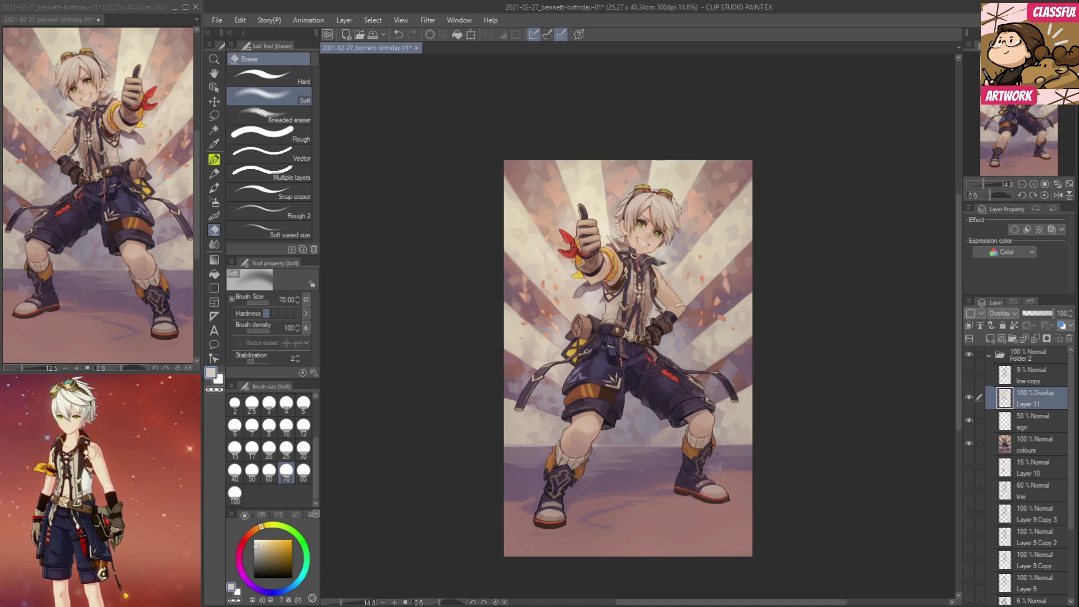
# Soften the Overlay glow around the raised thumbs-up arm and belt pouches with the Soft eraser, and compare with the layer hidden.
pyautogui.moveTo(582, 207); pyautogui.dragTo(568, 272)
pyautogui.moveTo(621, 225); pyautogui.dragTo(613, 245)
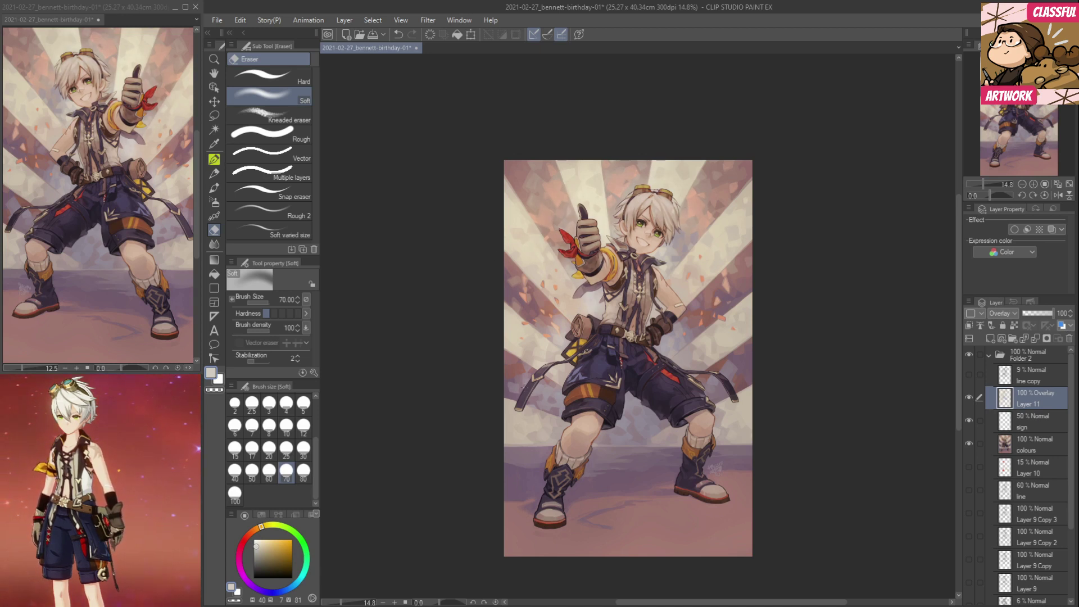
pyautogui.hotkey('ctrl', 'z')
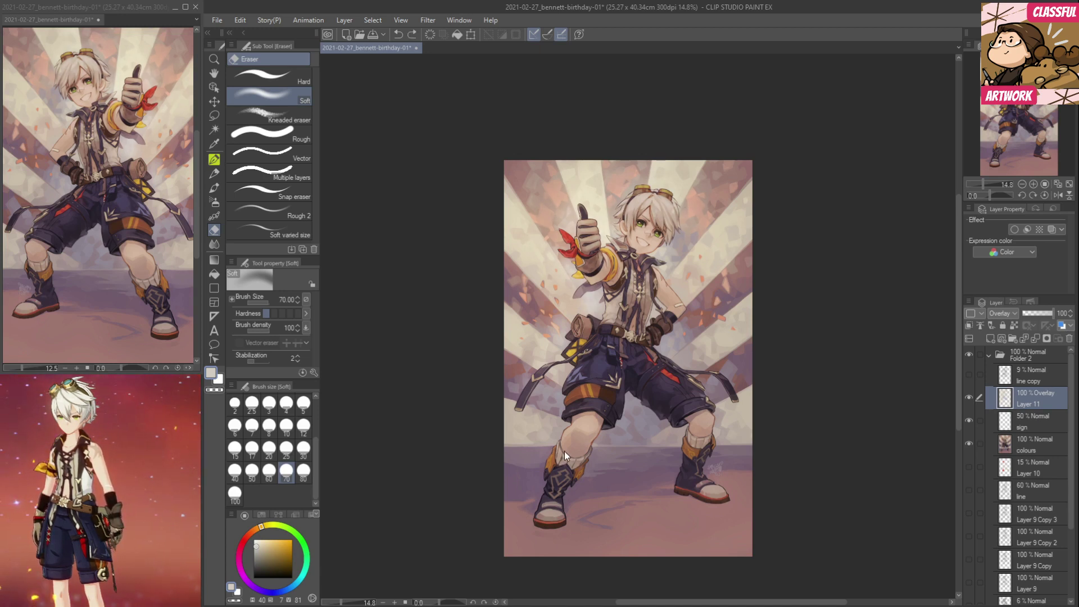
pyautogui.moveTo(556, 226); pyautogui.dragTo(576, 212)
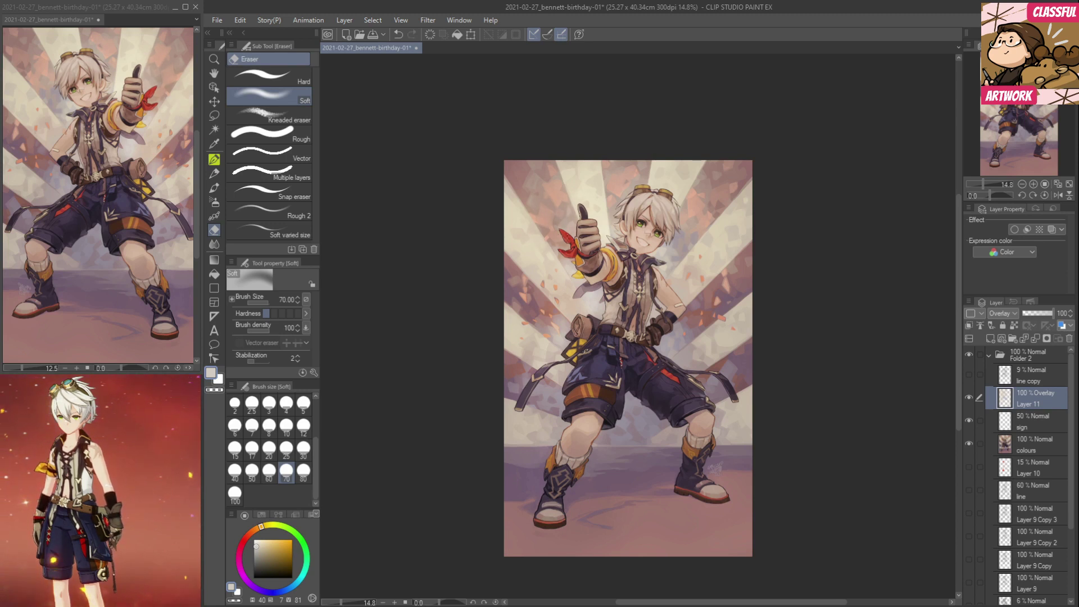
pyautogui.moveTo(579, 275)
pyautogui.mouseDown()
pyautogui.moveTo(590, 290)
pyautogui.moveTo(565, 325)
pyautogui.moveTo(601, 311)
pyautogui.mouseUp()
pyautogui.moveTo(548, 374); pyautogui.dragTo(559, 393)
pyautogui.moveTo(560, 345); pyautogui.dragTo(573, 329)
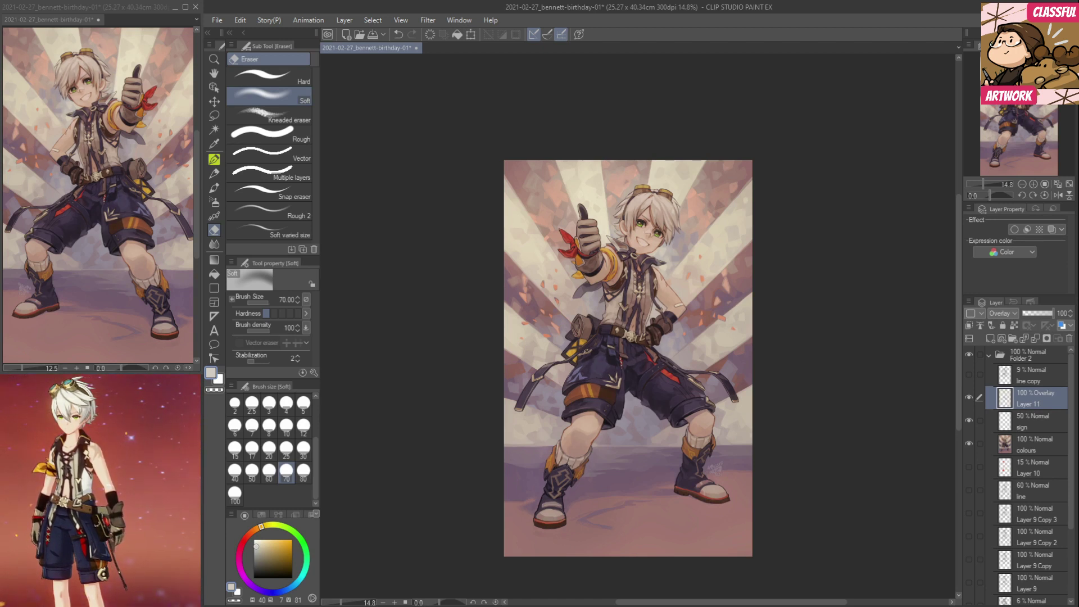
pyautogui.click(968, 398)
pyautogui.click(967, 399)
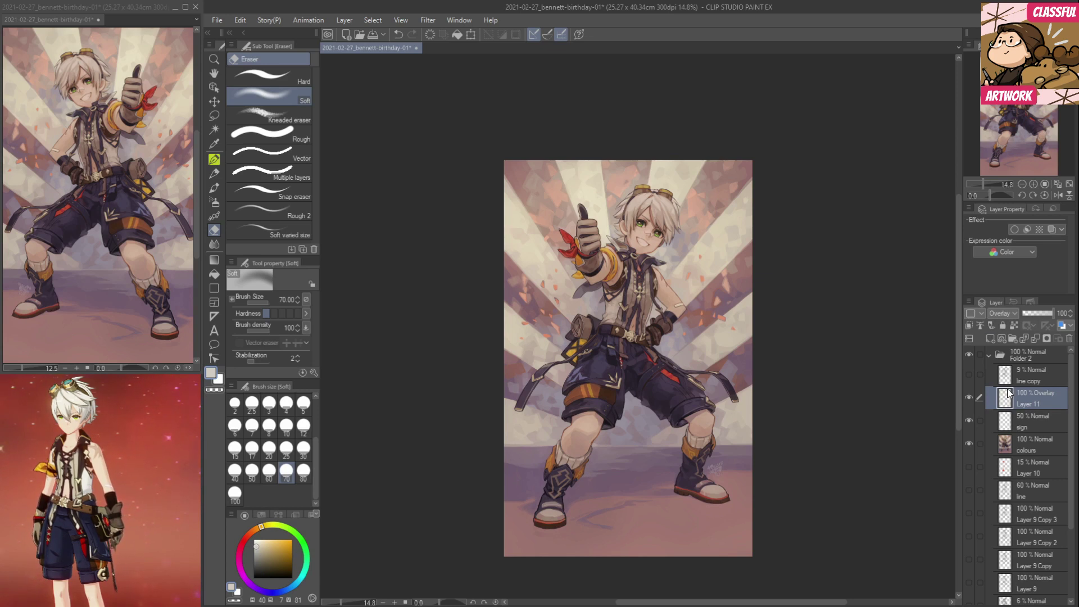
# Add a new raster layer above the Overlay layer and airbrush muted orange across the picture with the Soft airbrush at size 70.
pyautogui.click(990, 339)
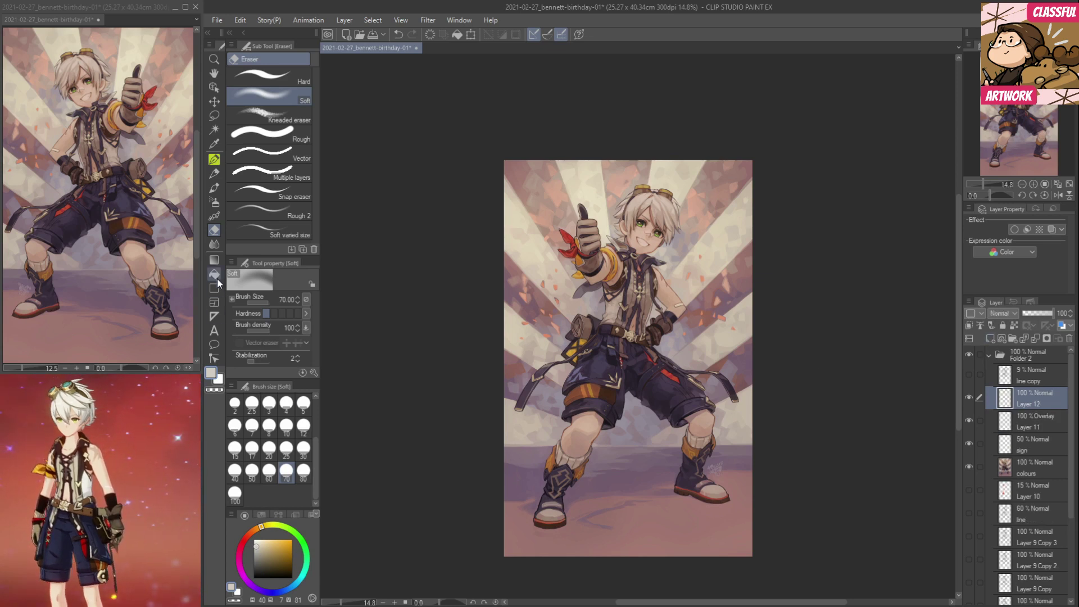
pyautogui.click(253, 530)
pyautogui.click(268, 551)
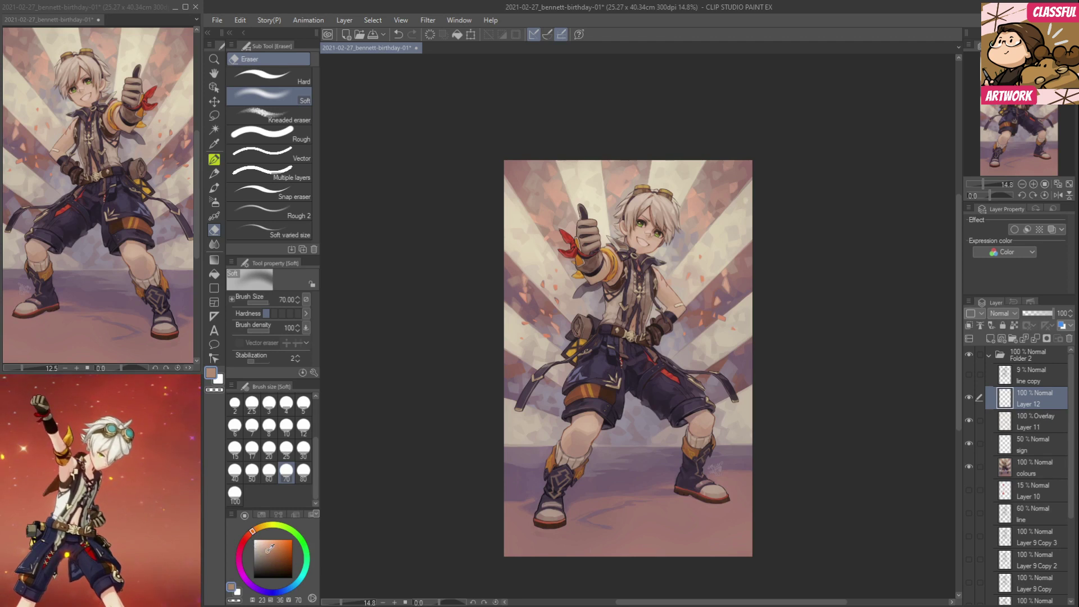
pyautogui.click(213, 172)
pyautogui.click(214, 187)
pyautogui.click(216, 203)
pyautogui.click(286, 475)
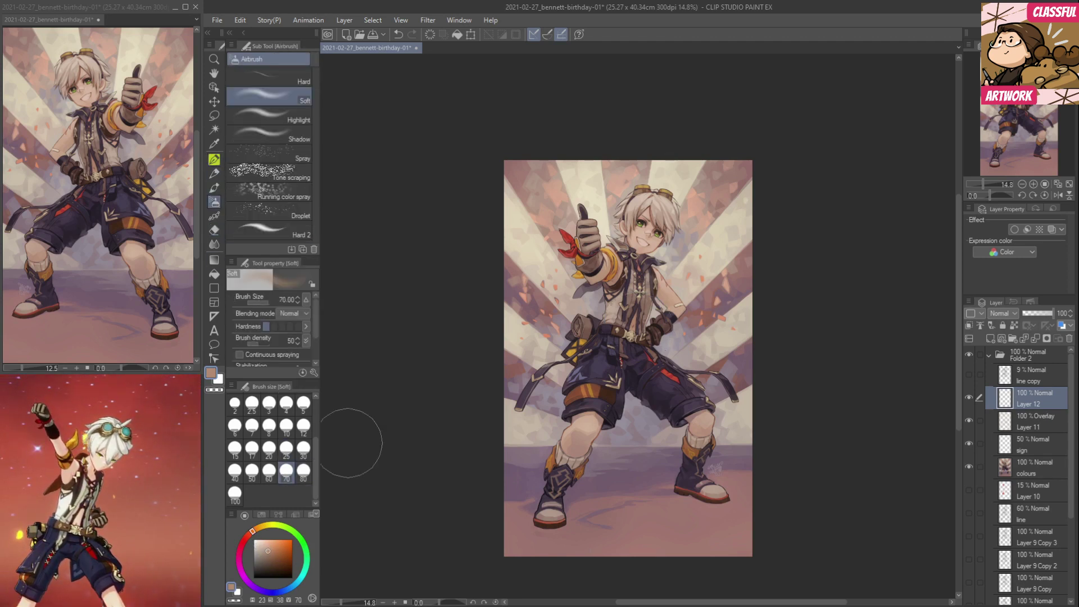
pyautogui.moveTo(585, 220)
pyautogui.mouseDown()
pyautogui.moveTo(540, 242)
pyautogui.moveTo(615, 278)
pyautogui.moveTo(697, 273)
pyautogui.moveTo(731, 225)
pyautogui.mouseUp()
pyautogui.moveTo(540, 365)
pyautogui.mouseDown()
pyautogui.moveTo(496, 420)
pyautogui.moveTo(564, 402)
pyautogui.moveTo(624, 426)
pyautogui.moveTo(662, 407)
pyautogui.moveTo(712, 426)
pyautogui.moveTo(771, 403)
pyautogui.moveTo(661, 444)
pyautogui.moveTo(691, 469)
pyautogui.moveTo(737, 454)
pyautogui.moveTo(839, 385)
pyautogui.mouseUp()
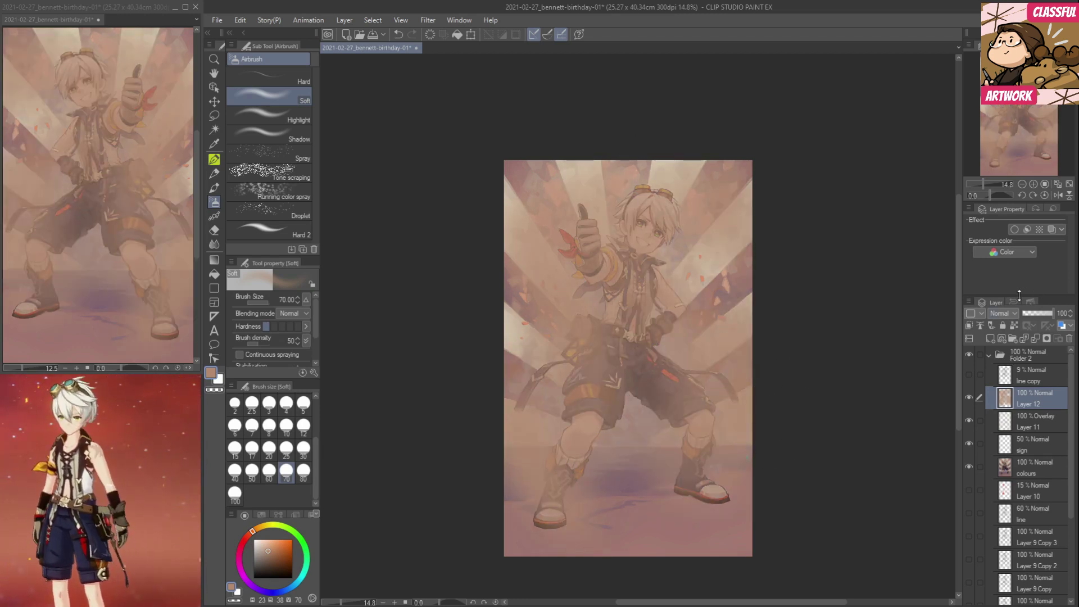
# Set the orange layer's blending mode to Screen, finish covering the canvas with the tint, and hide the layer.
pyautogui.click(1006, 313)
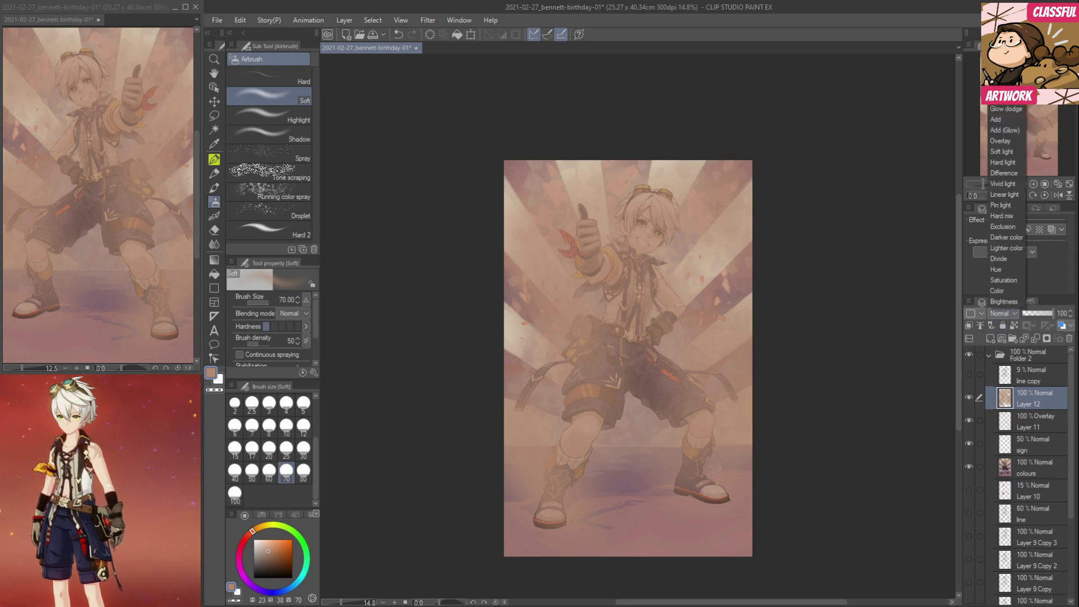
pyautogui.click(1007, 87)
pyautogui.moveTo(595, 445)
pyautogui.mouseDown()
pyautogui.moveTo(653, 477)
pyautogui.moveTo(590, 506)
pyautogui.moveTo(554, 568)
pyautogui.moveTo(646, 495)
pyautogui.moveTo(735, 521)
pyautogui.moveTo(631, 478)
pyautogui.moveTo(675, 360)
pyautogui.moveTo(624, 298)
pyautogui.moveTo(582, 289)
pyautogui.moveTo(686, 262)
pyautogui.moveTo(695, 375)
pyautogui.moveTo(570, 347)
pyautogui.moveTo(557, 141)
pyautogui.moveTo(699, 265)
pyautogui.moveTo(597, 310)
pyautogui.moveTo(538, 403)
pyautogui.moveTo(690, 326)
pyautogui.moveTo(646, 506)
pyautogui.moveTo(625, 511)
pyautogui.moveTo(673, 393)
pyautogui.mouseUp()
pyautogui.click(970, 398)
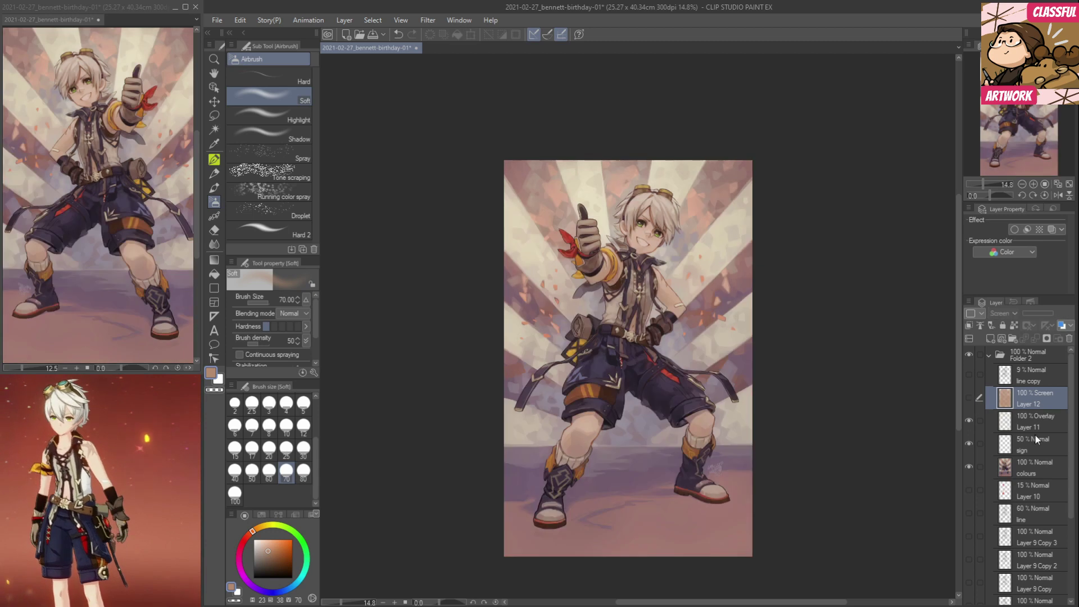
# Merge the visible artwork to a new layer above Layer 11 and set it to Screen at 25% opacity.
pyautogui.rightClick(1030, 424)
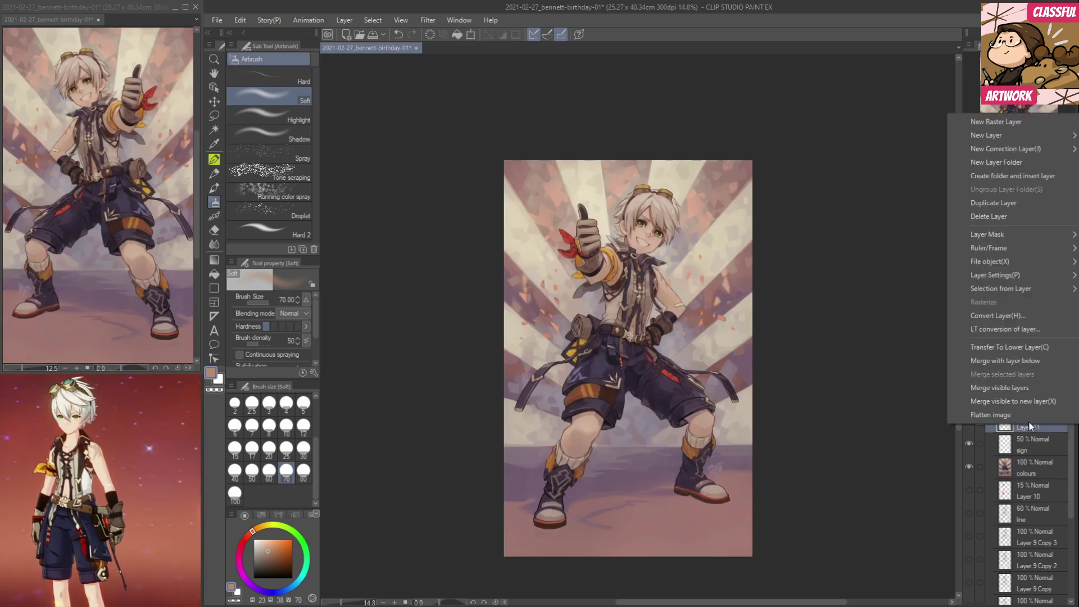
pyautogui.click(1031, 399)
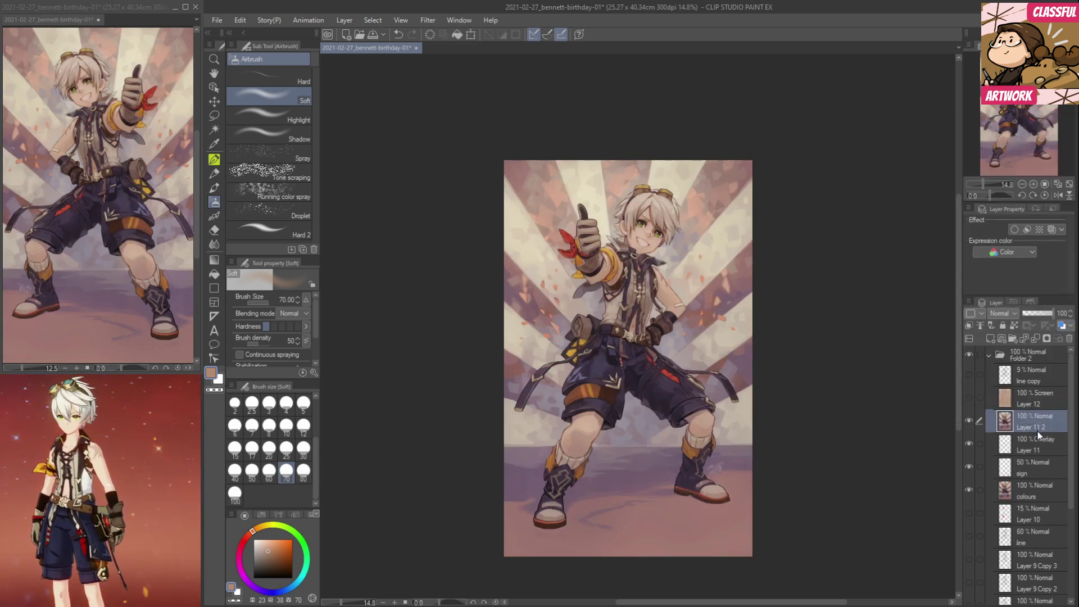
pyautogui.click(1004, 314)
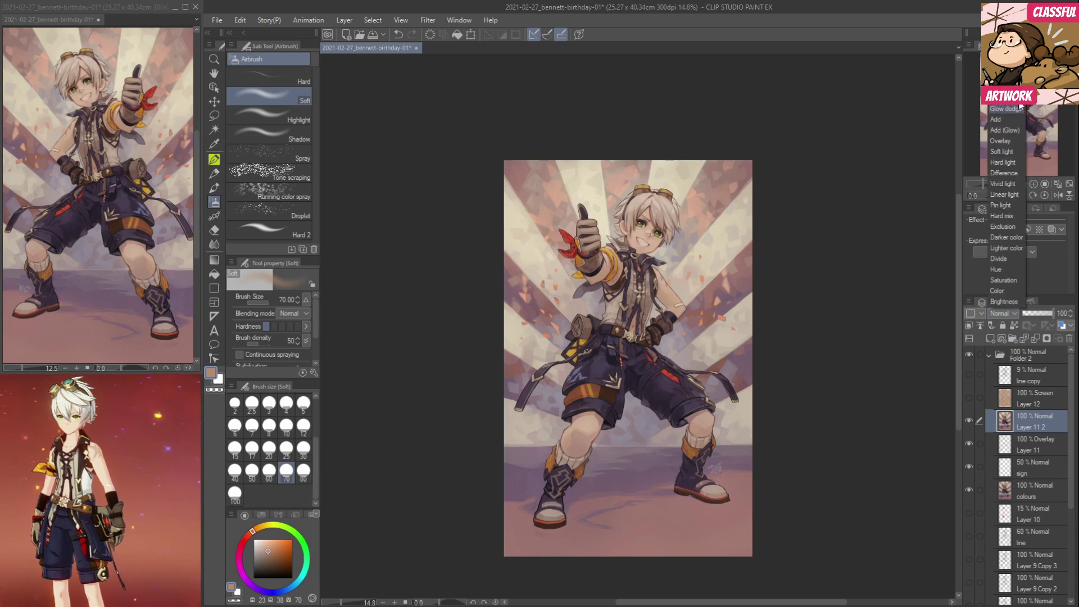
pyautogui.click(1003, 87)
pyautogui.click(1033, 314)
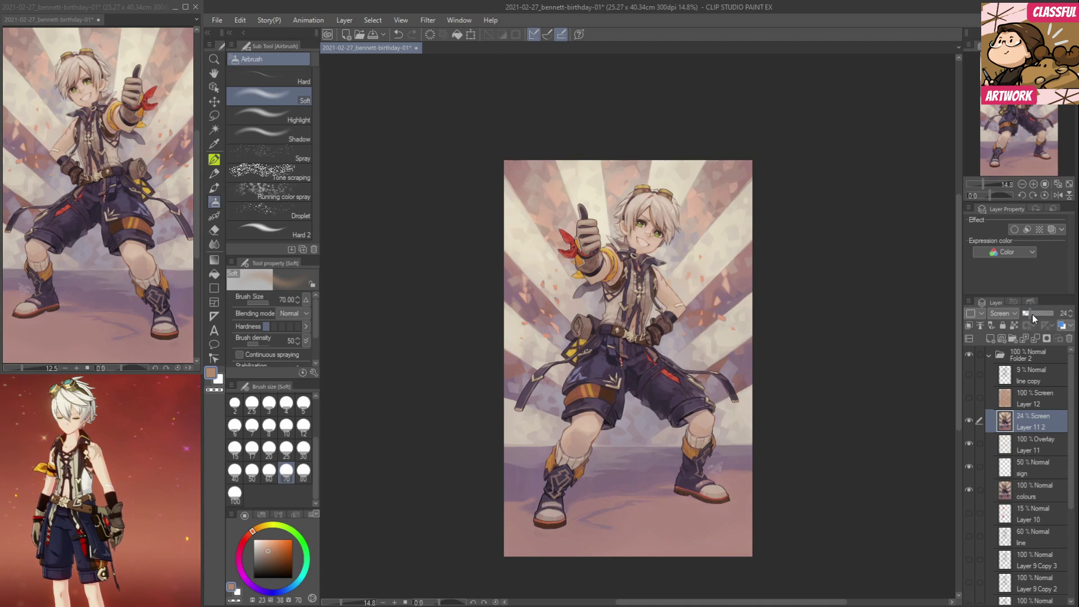
# Show the orange Screen layer, reduce its opacity to 20%, and compare the picture with and without it.
pyautogui.click(1038, 393)
pyautogui.click(969, 397)
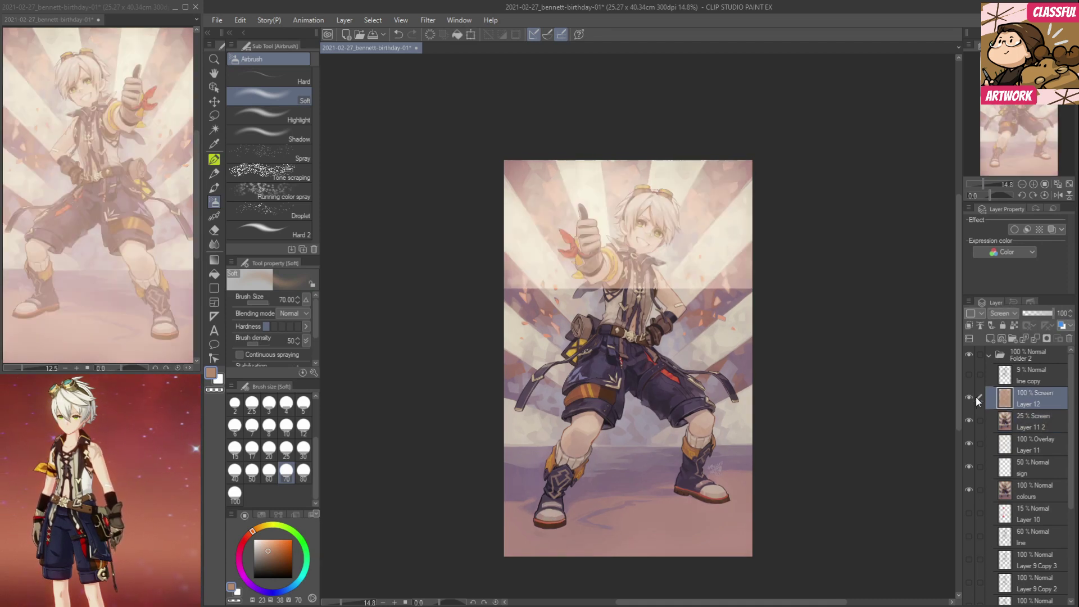
pyautogui.click(1032, 315)
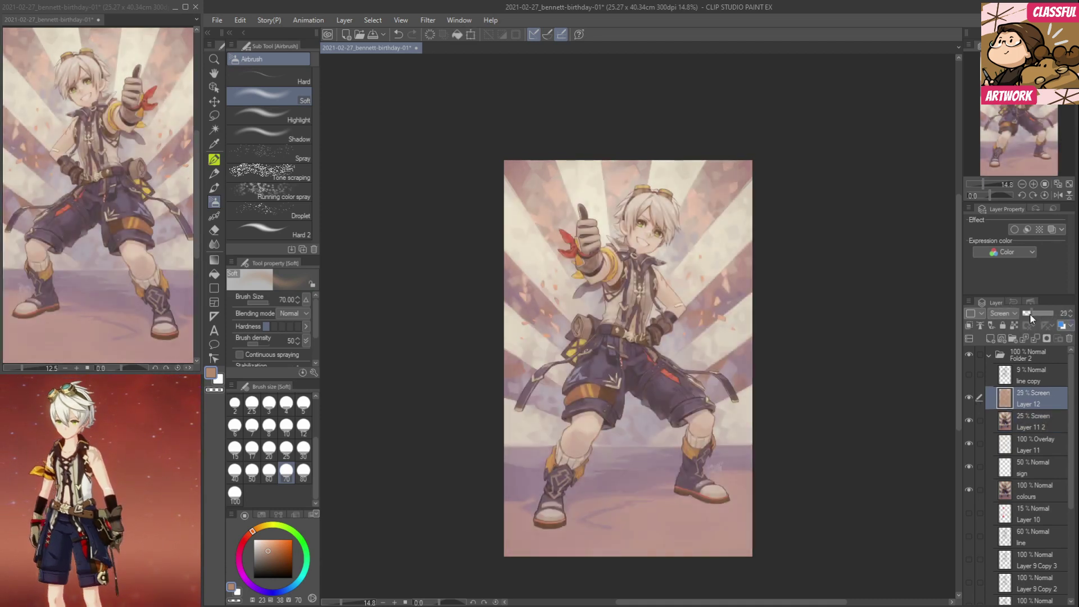
pyautogui.click(1071, 317)
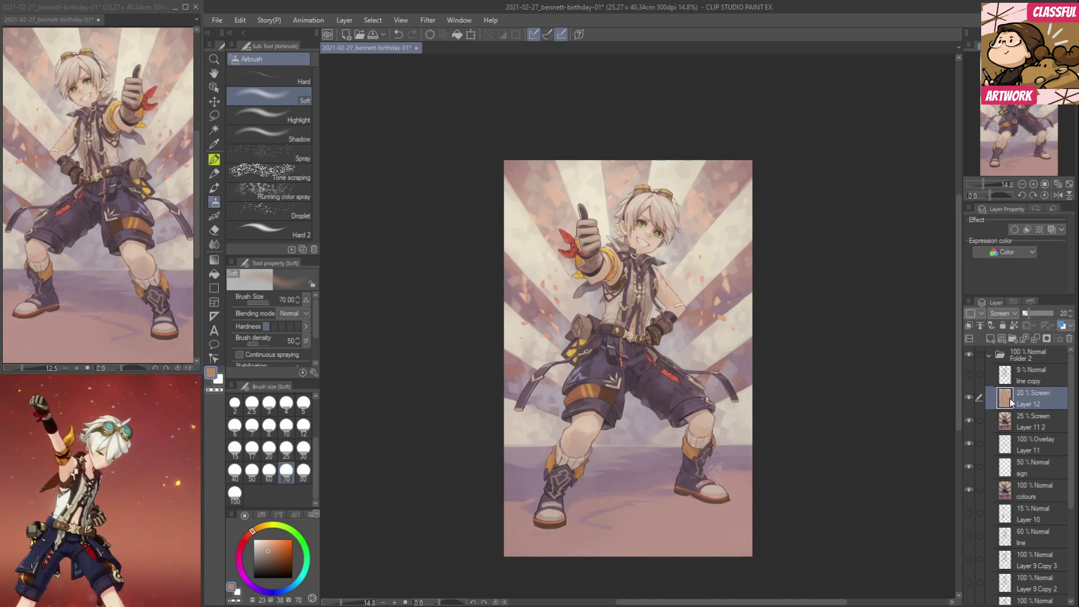
pyautogui.click(969, 397)
pyautogui.click(969, 398)
# Lock the Screen tint layer's transparent pixels and recolour it pale pink with a filled rectangle covering the canvas.
pyautogui.click(1014, 325)
pyautogui.click(259, 542)
pyautogui.click(214, 288)
pyautogui.moveTo(393, 133); pyautogui.dragTo(797, 545)
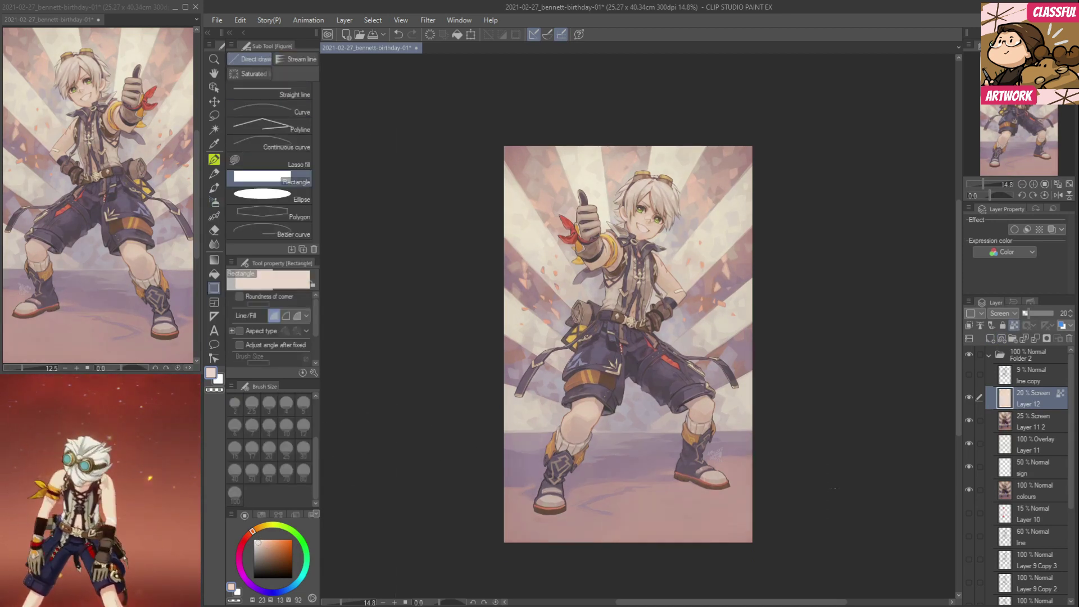
# Change the merged artwork copy's blending mode to Overlay.
pyautogui.moveTo(781, 382); pyautogui.dragTo(780, 397)
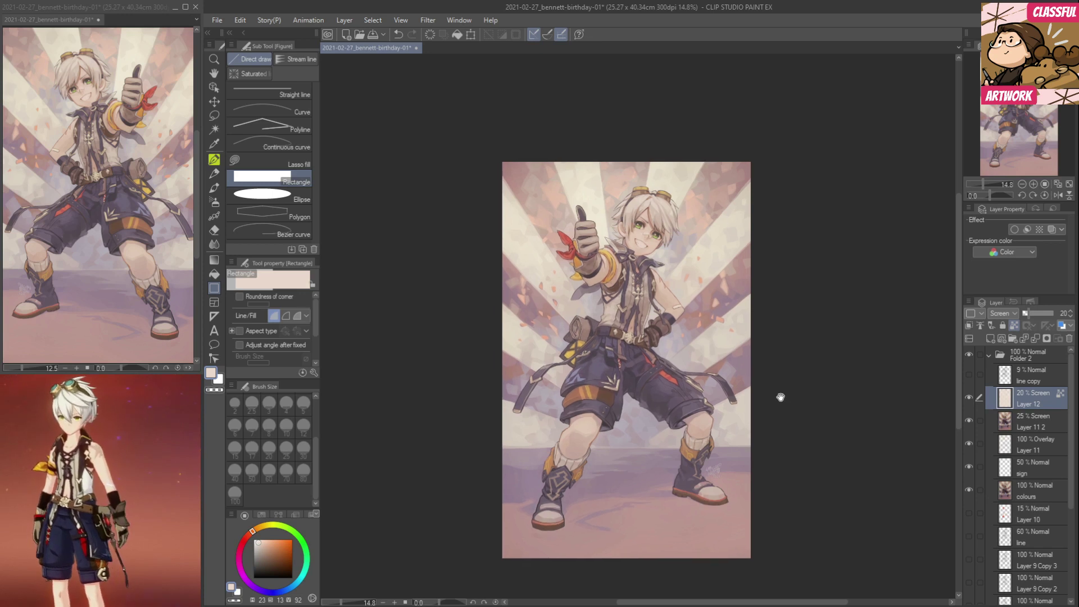
pyautogui.click(1028, 421)
pyautogui.click(1011, 314)
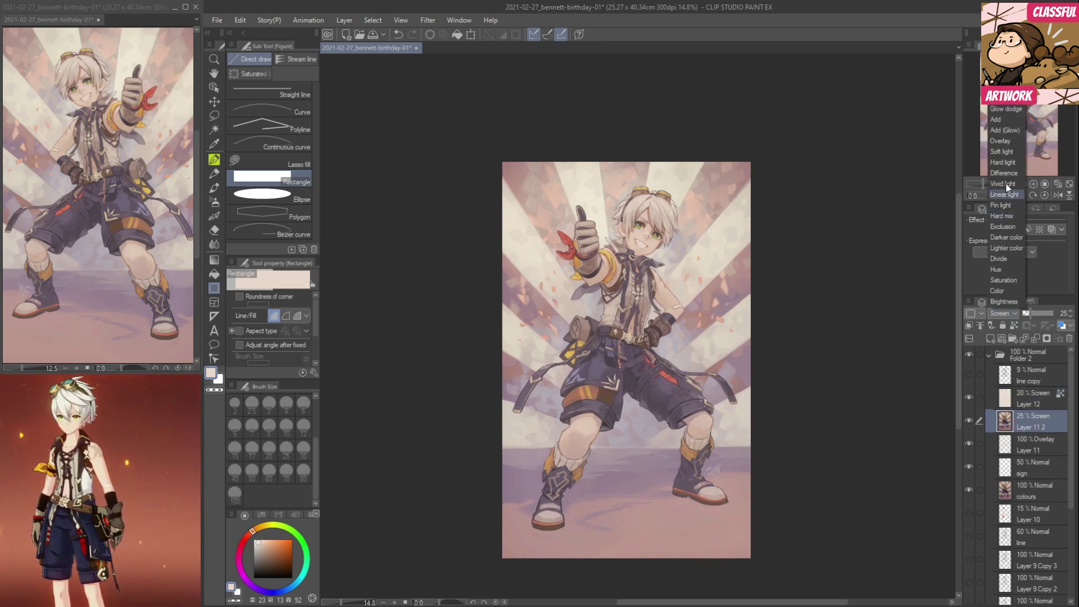
pyautogui.click(1010, 140)
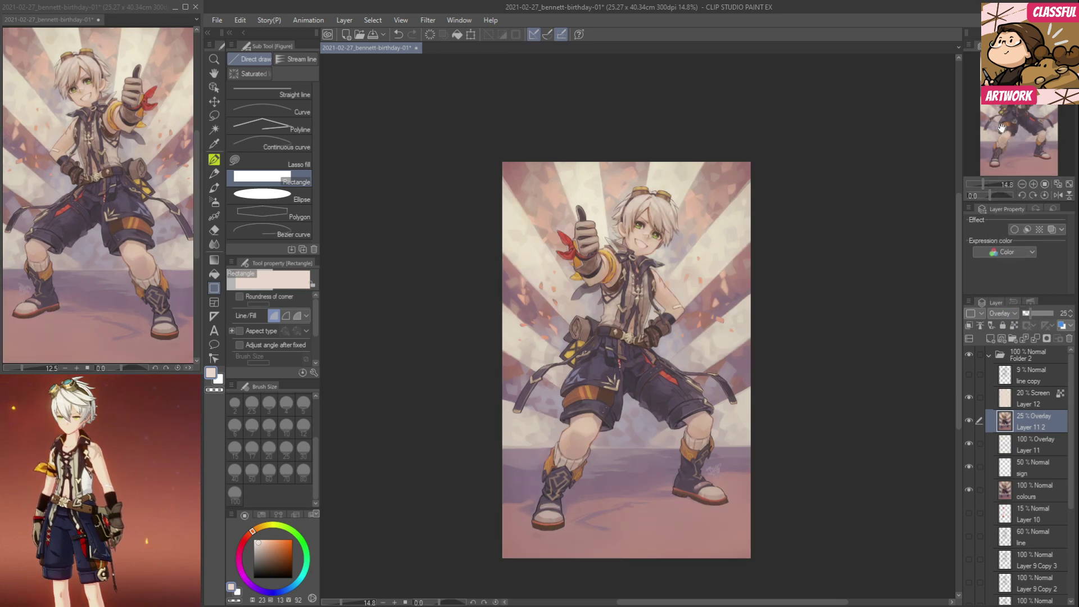
# Move the merged Overlay copy above the Screen tint layer and compare the picture with and without it.
pyautogui.moveTo(1030, 423); pyautogui.dragTo(1028, 391)
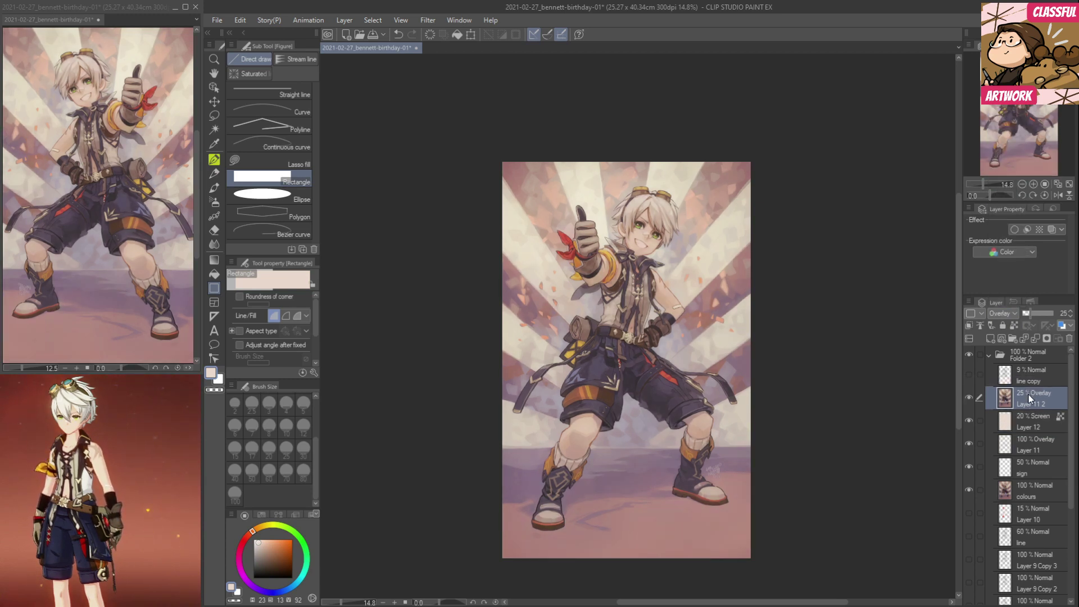
pyautogui.click(969, 397)
pyautogui.click(969, 397)
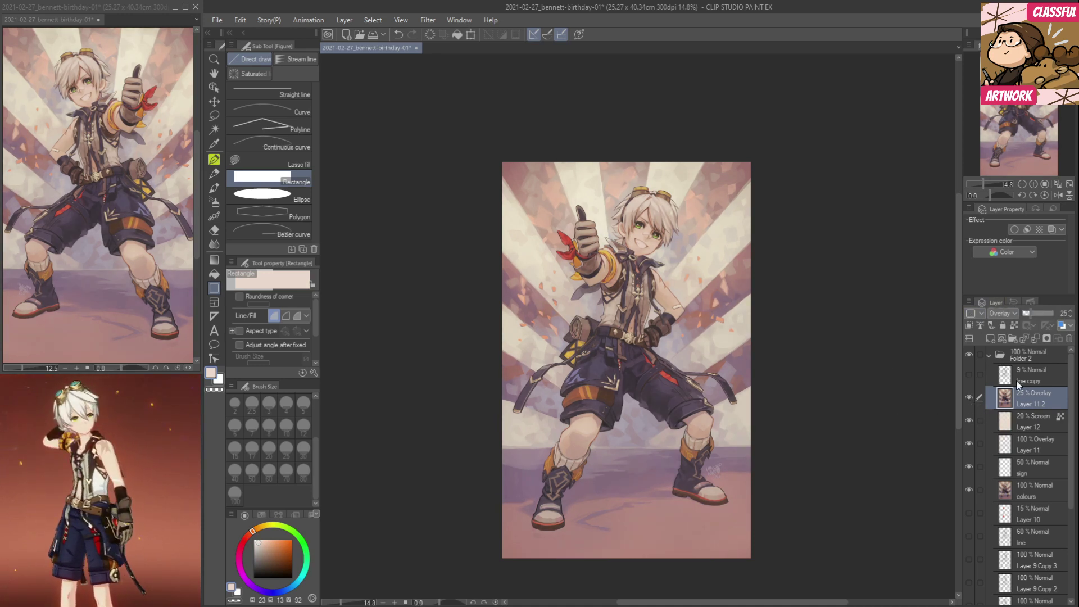
# Create a new folder above the merged copy and move the three Overlay and Screen effect layers into it.
pyautogui.click(1015, 337)
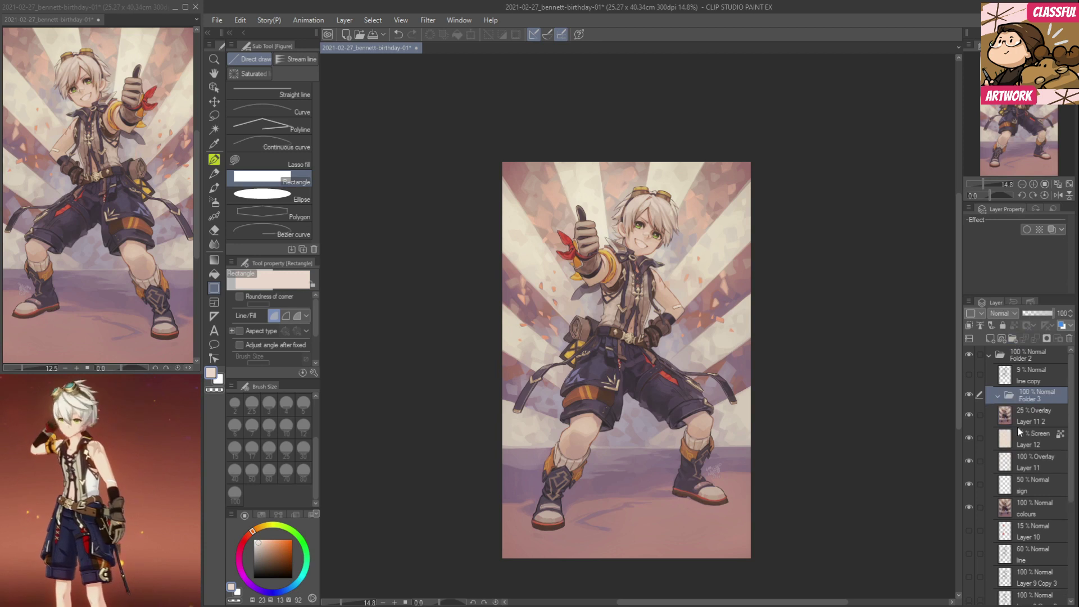
pyautogui.keyDown('shift'); pyautogui.click(1027, 465); pyautogui.keyUp('shift')
pyautogui.moveTo(1028, 424); pyautogui.dragTo(1025, 400)
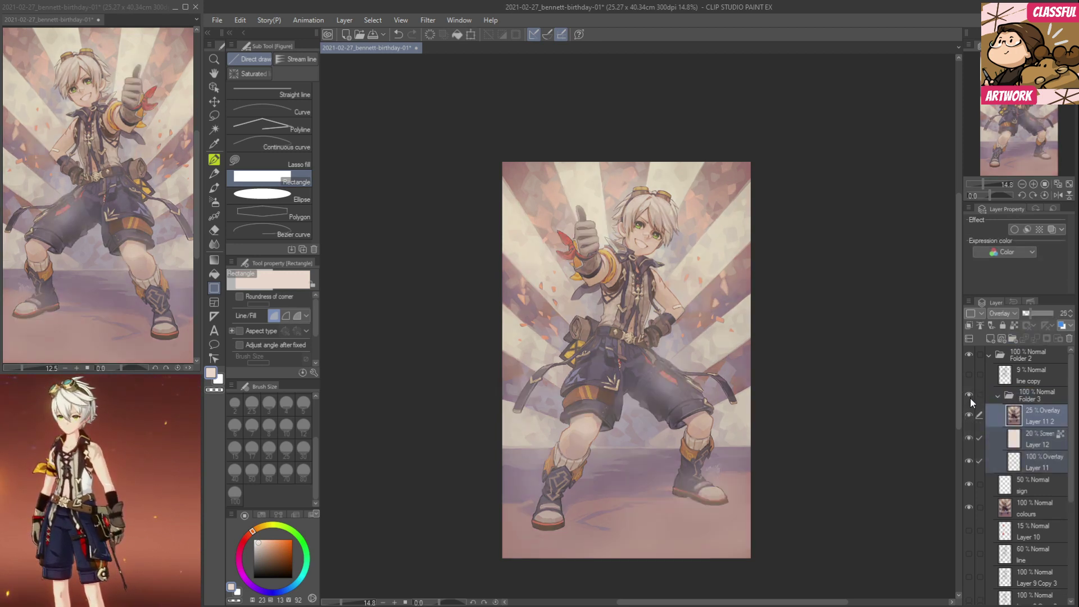
# Set the effects folder's blending mode to Through and compare the picture with the folder hidden and shown.
pyautogui.click(1029, 396)
pyautogui.click(1010, 312)
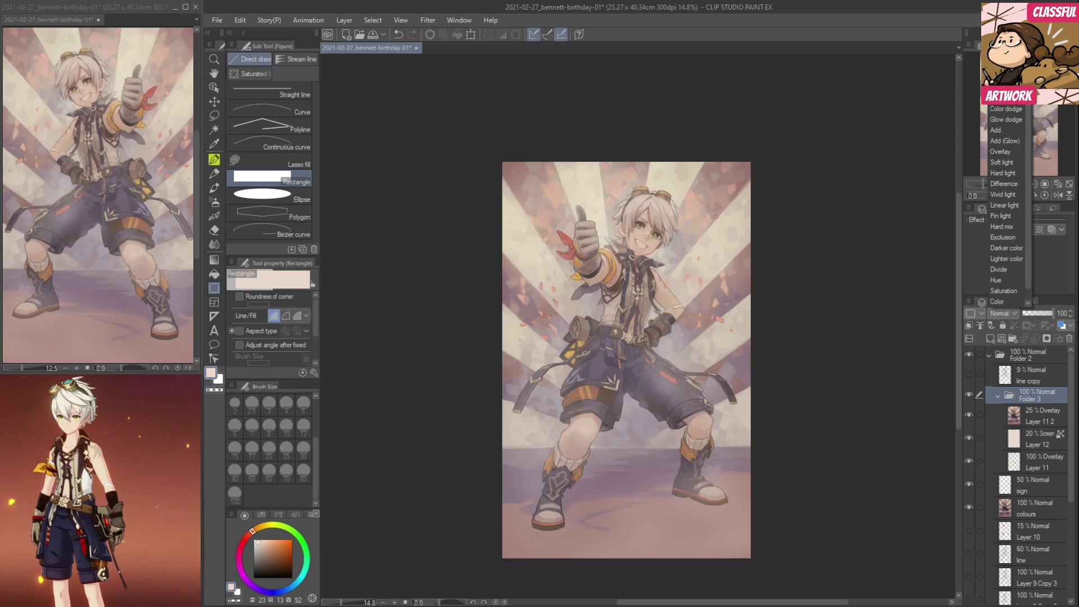
pyautogui.click(1002, 12)
pyautogui.click(969, 394)
pyautogui.click(968, 395)
pyautogui.click(969, 394)
pyautogui.click(969, 394)
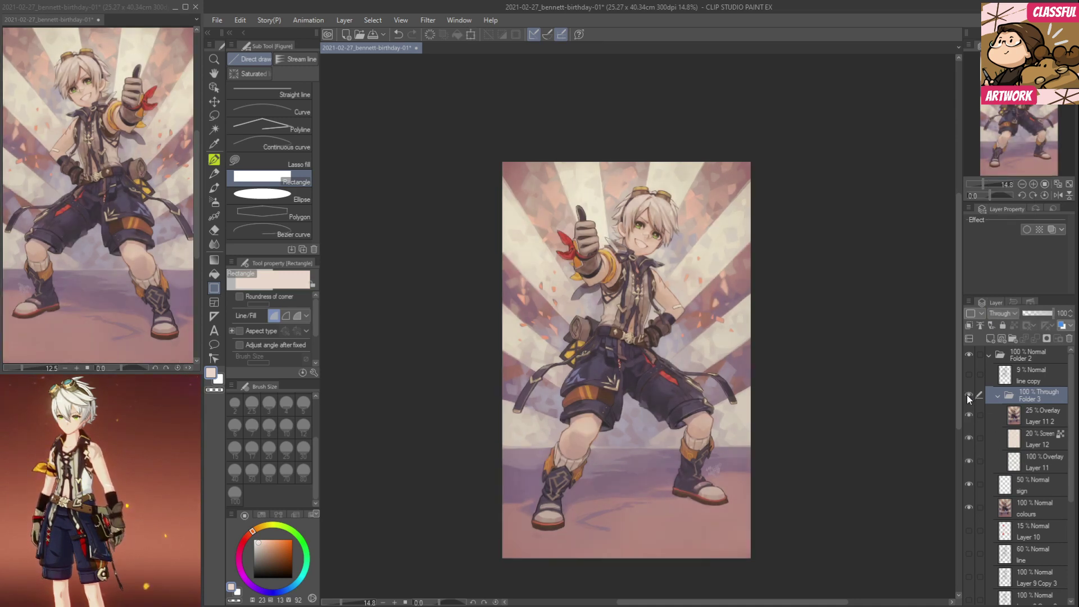
# Raise the merged Overlay copy's opacity to 40% and compare the picture with and without the effects folder.
pyautogui.click(1035, 419)
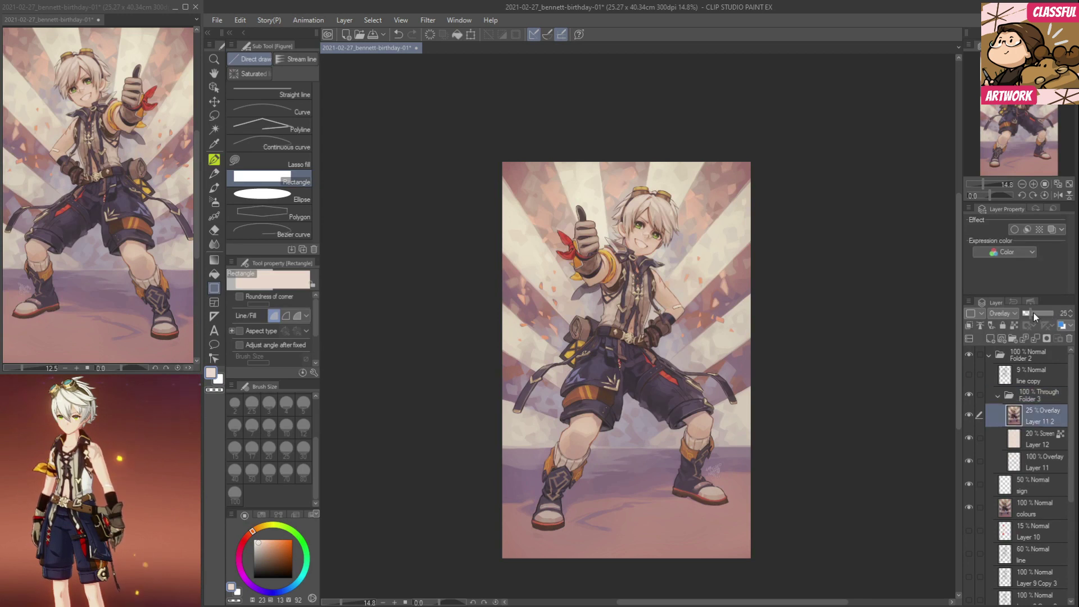
pyautogui.moveTo(1034, 313); pyautogui.dragTo(1037, 315)
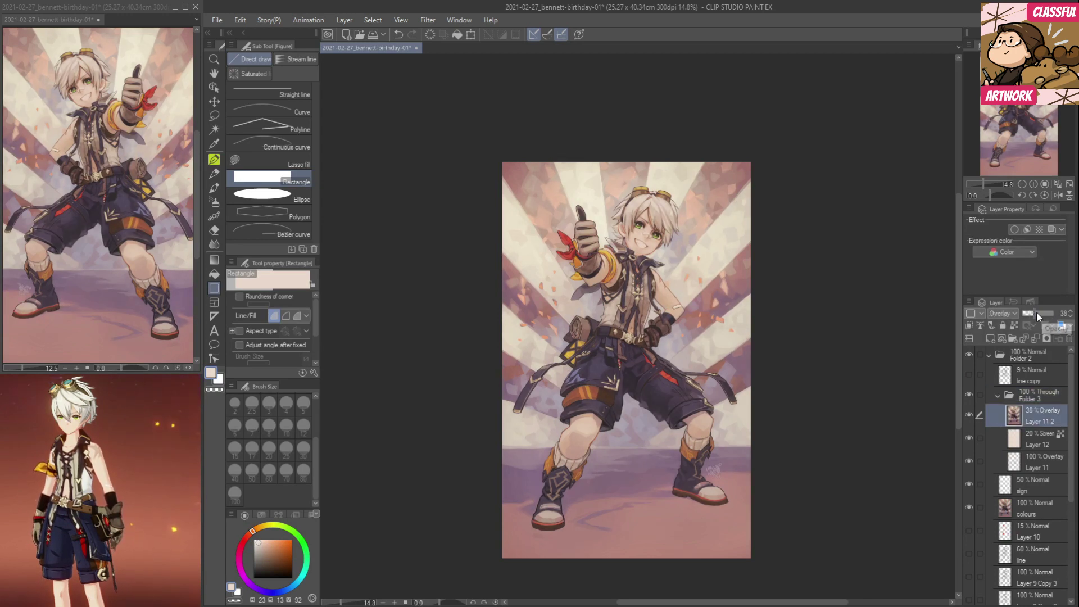
pyautogui.click(1071, 317)
pyautogui.click(1070, 317)
pyautogui.click(1071, 316)
pyautogui.click(1071, 316)
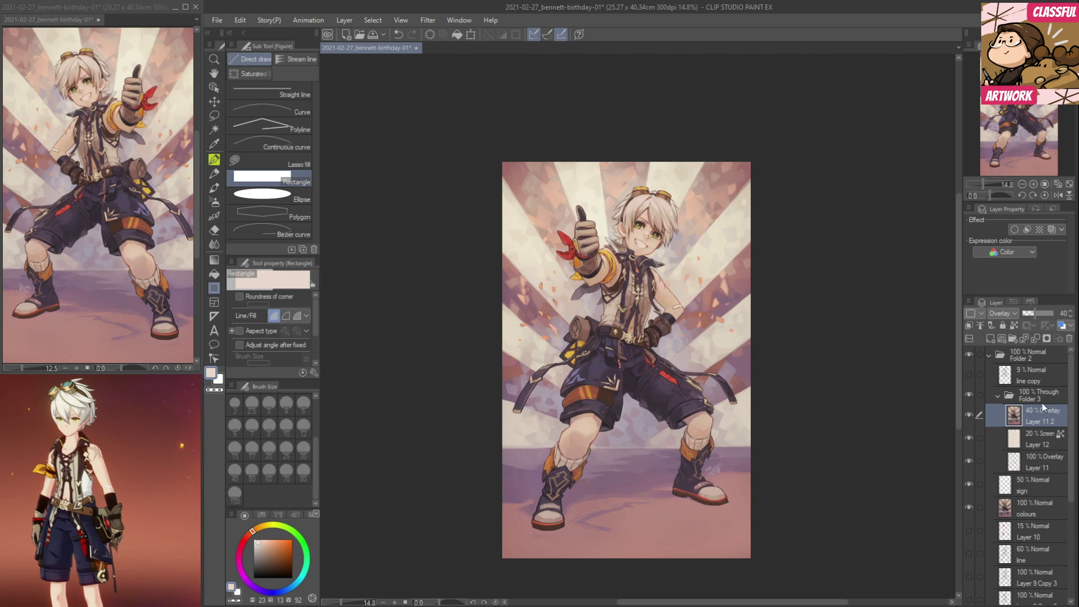
pyautogui.click(970, 393)
pyautogui.click(971, 392)
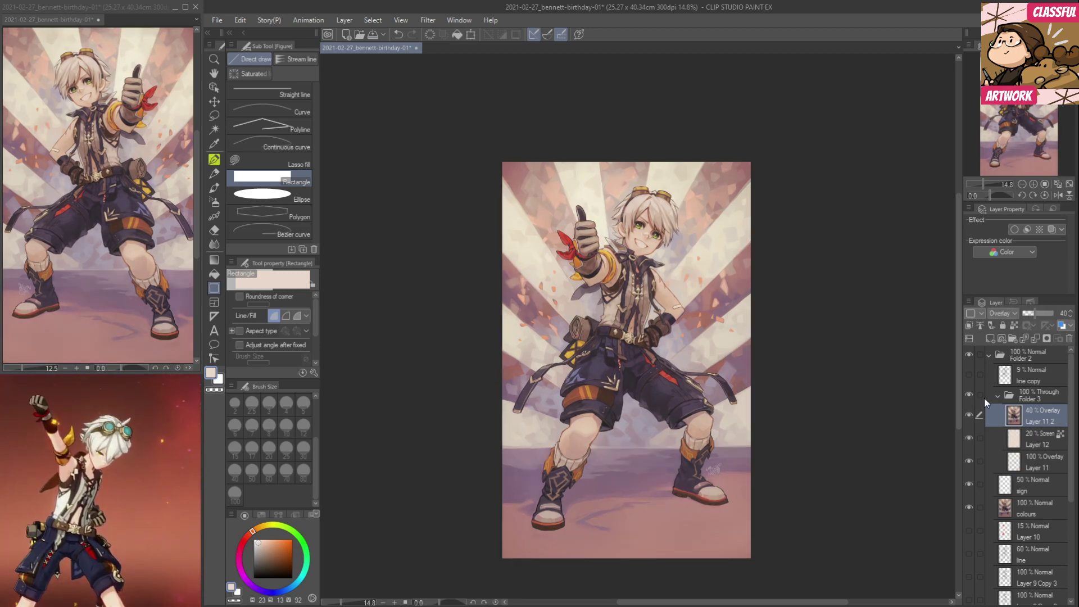
pyautogui.click(970, 395)
pyautogui.click(970, 396)
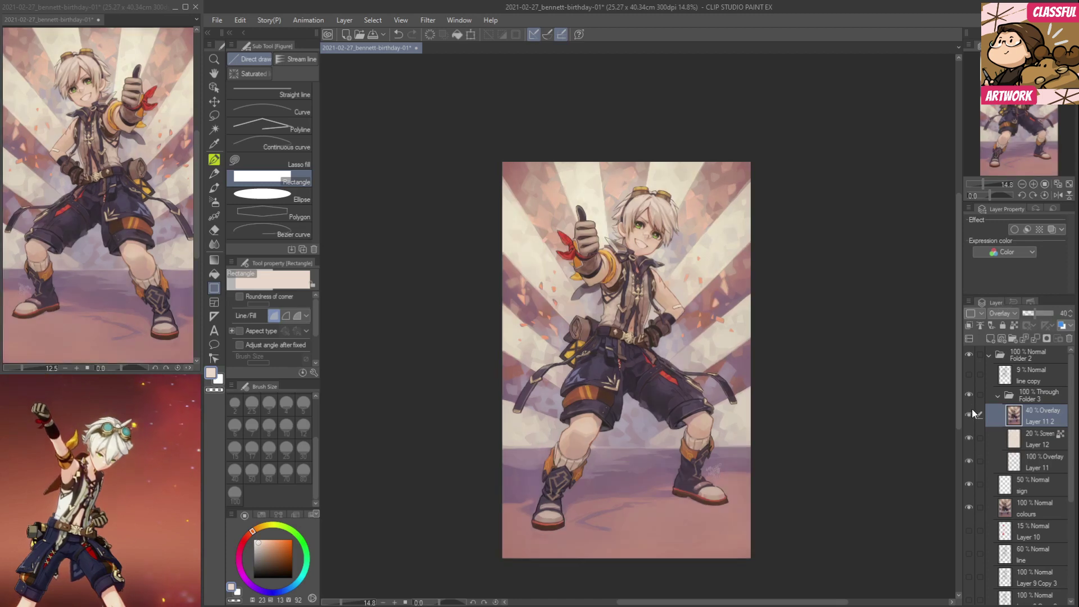
# Add a new layer at the top of the effects folder and draw a muted blue foreground-to-transparent gradient fading upward from the legs.
pyautogui.click(990, 337)
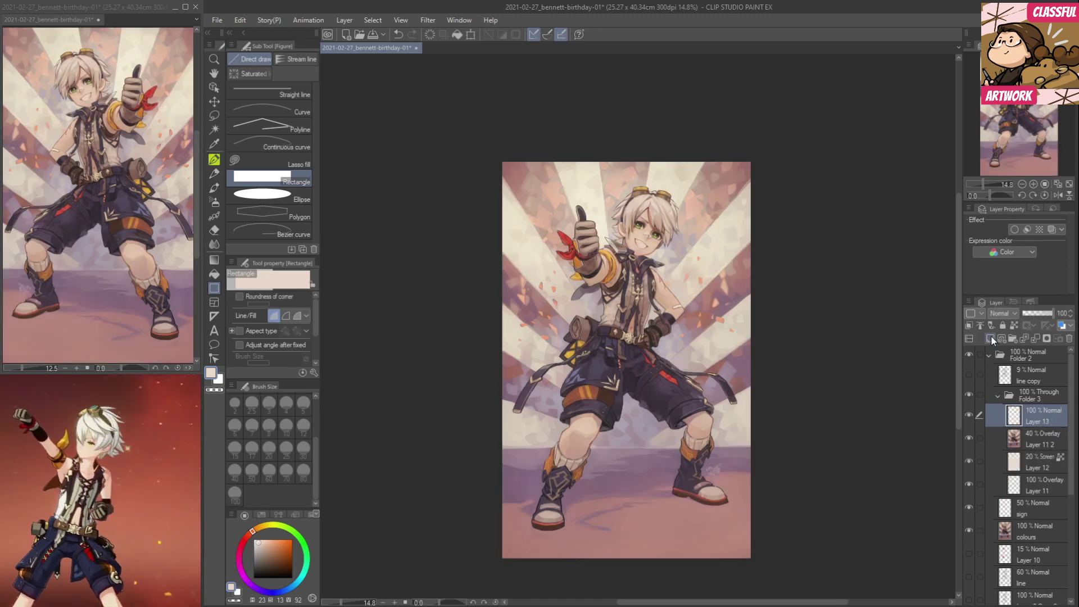
pyautogui.click(214, 275)
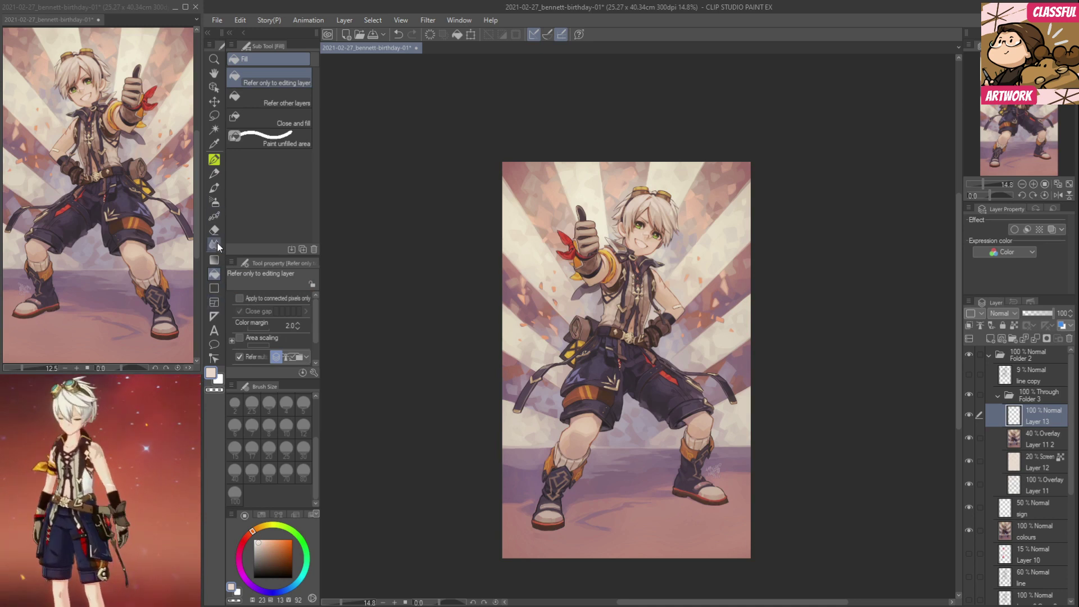
pyautogui.click(218, 203)
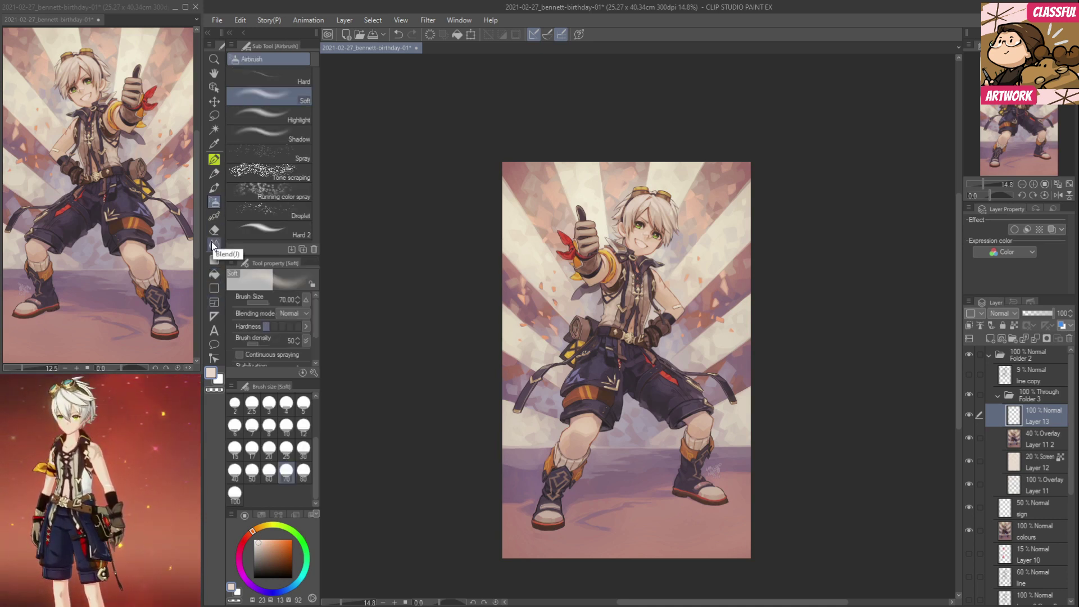
pyautogui.click(217, 217)
pyautogui.click(214, 203)
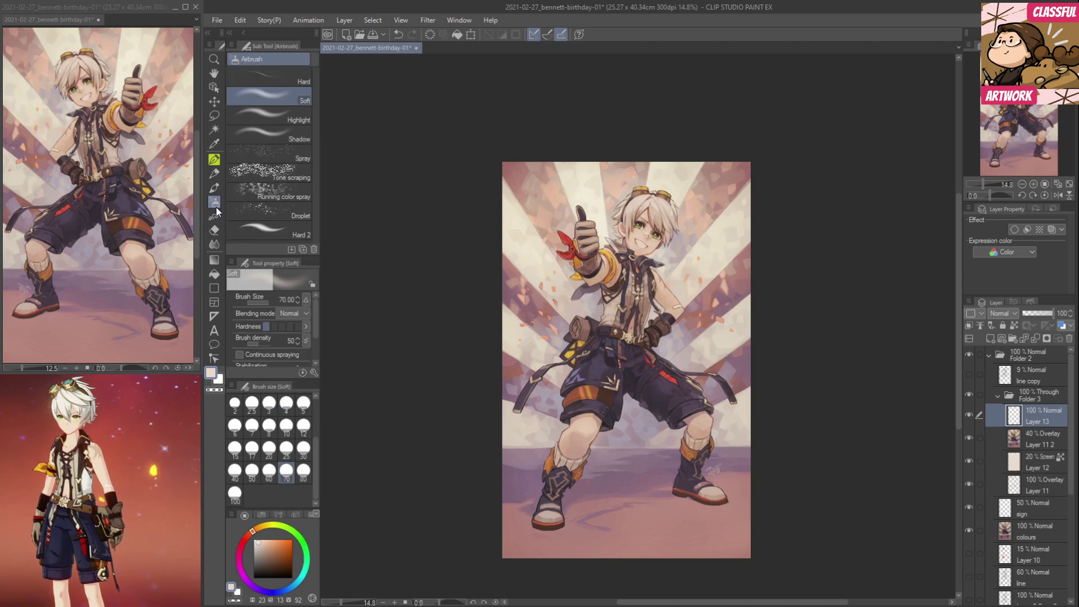
pyautogui.click(214, 274)
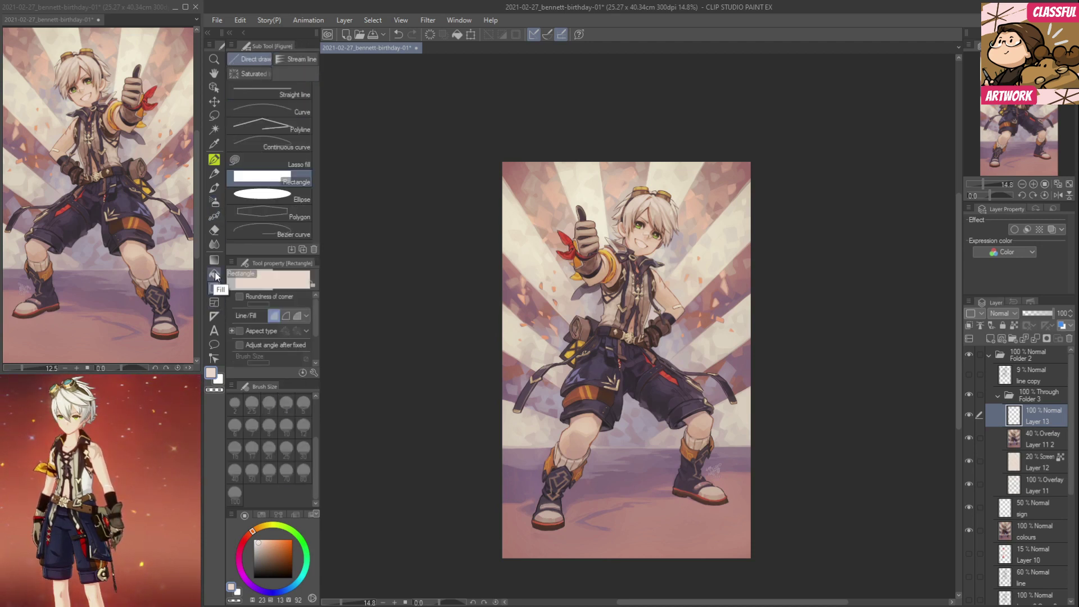
pyautogui.click(214, 289)
pyautogui.click(214, 260)
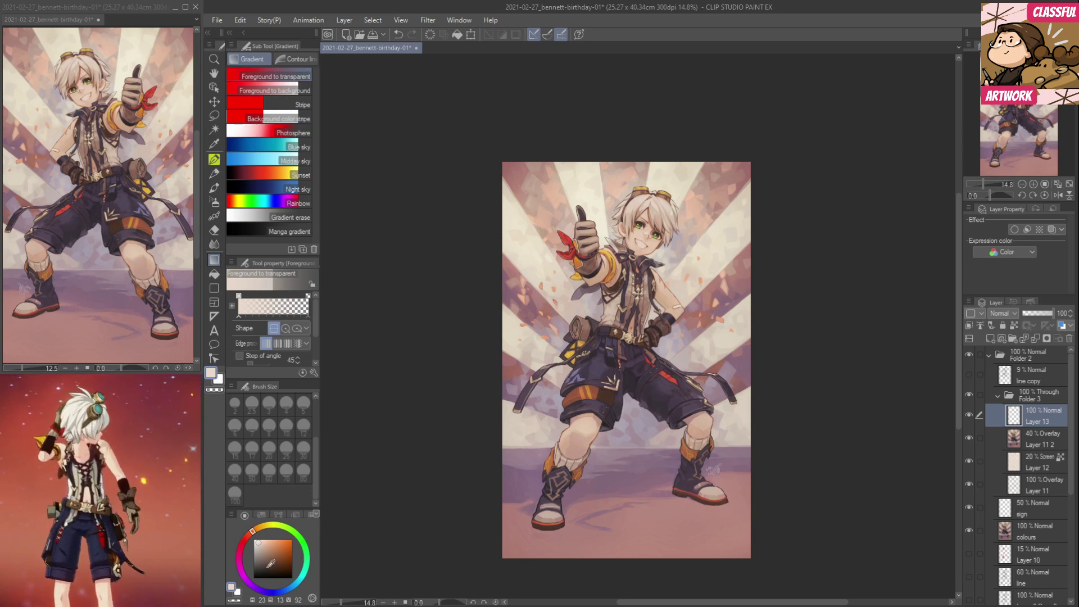
pyautogui.click(286, 590)
pyautogui.moveTo(279, 561); pyautogui.dragTo(264, 551)
pyautogui.moveTo(615, 499); pyautogui.dragTo(615, 220)
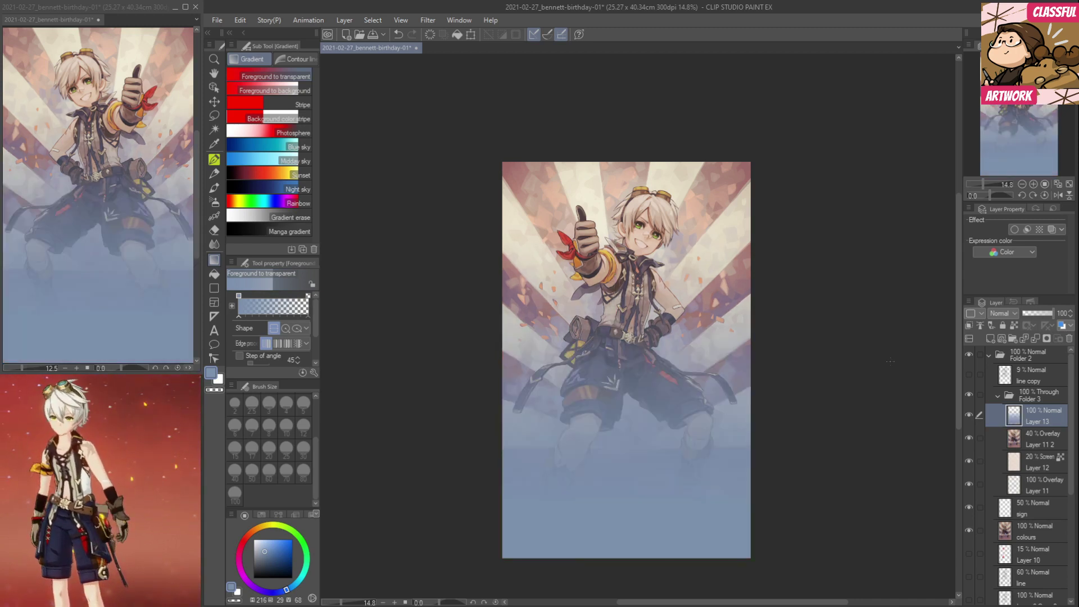
# Try the Overlay, Screen, Normal and Color dodge blending modes on the blue gradient layer.
pyautogui.click(1000, 314)
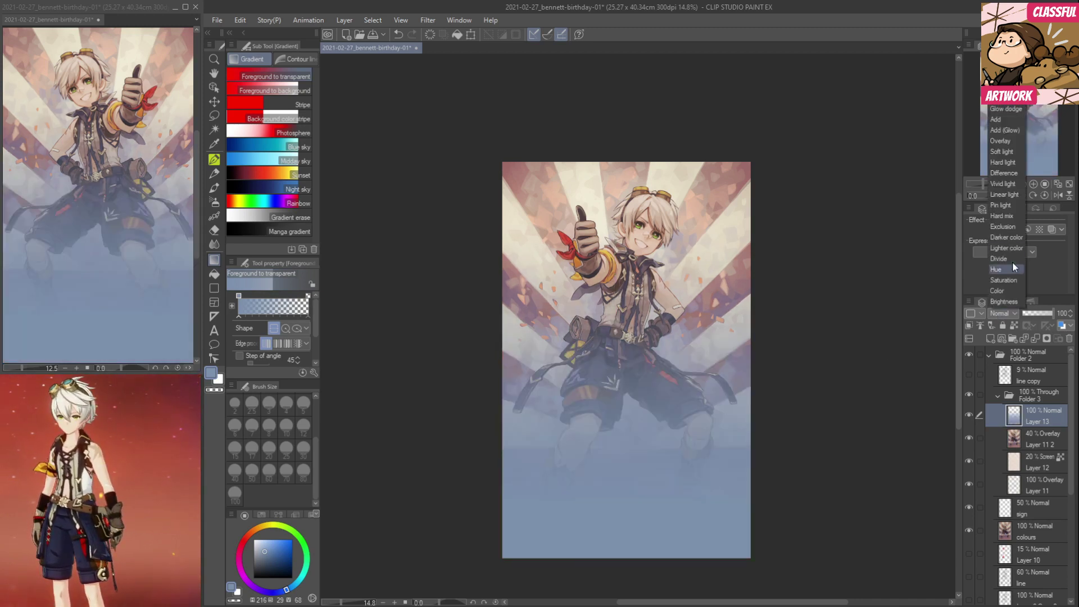
pyautogui.click(1002, 141)
pyautogui.click(1005, 314)
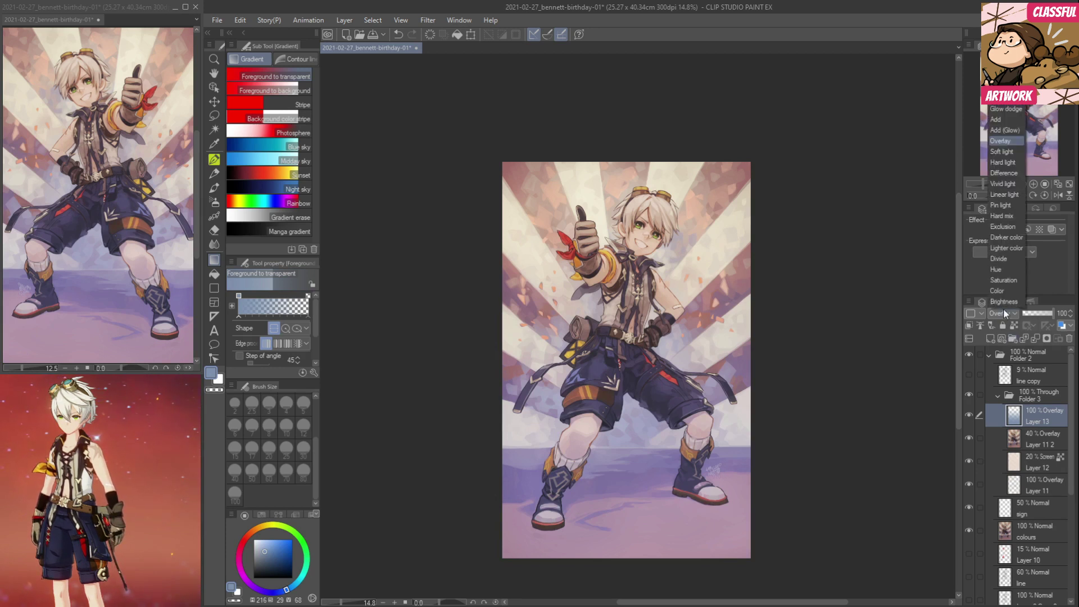
pyautogui.click(1004, 87)
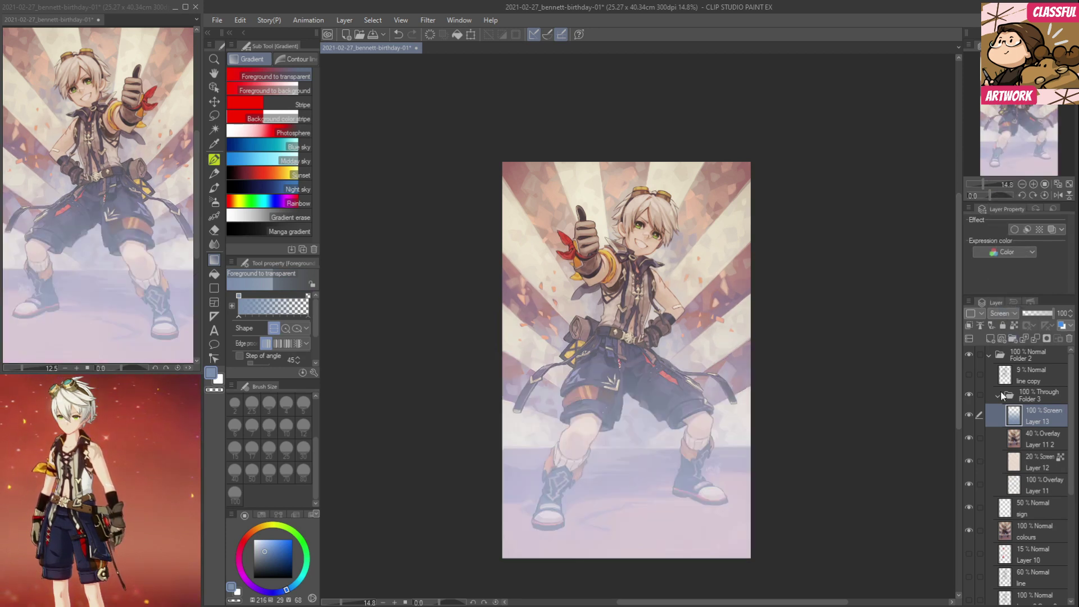
pyautogui.click(998, 313)
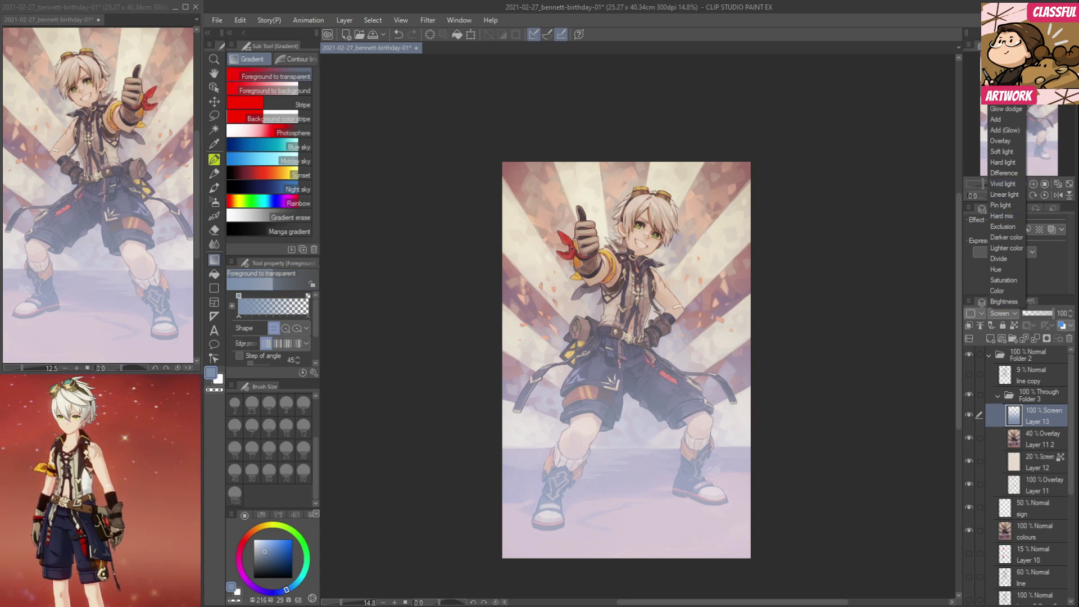
pyautogui.click(1004, 12)
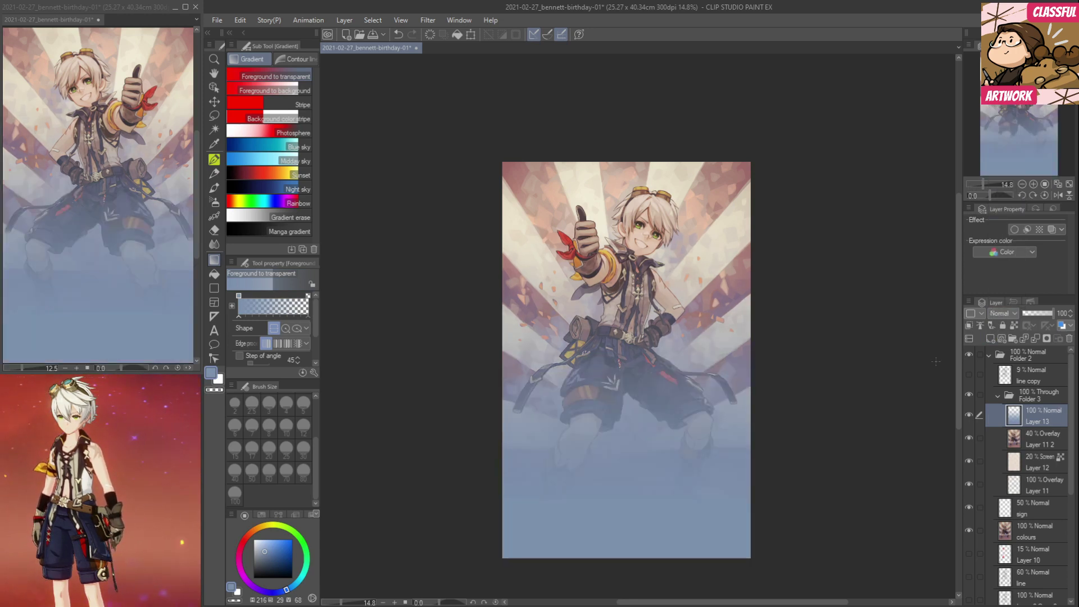
pyautogui.click(1000, 314)
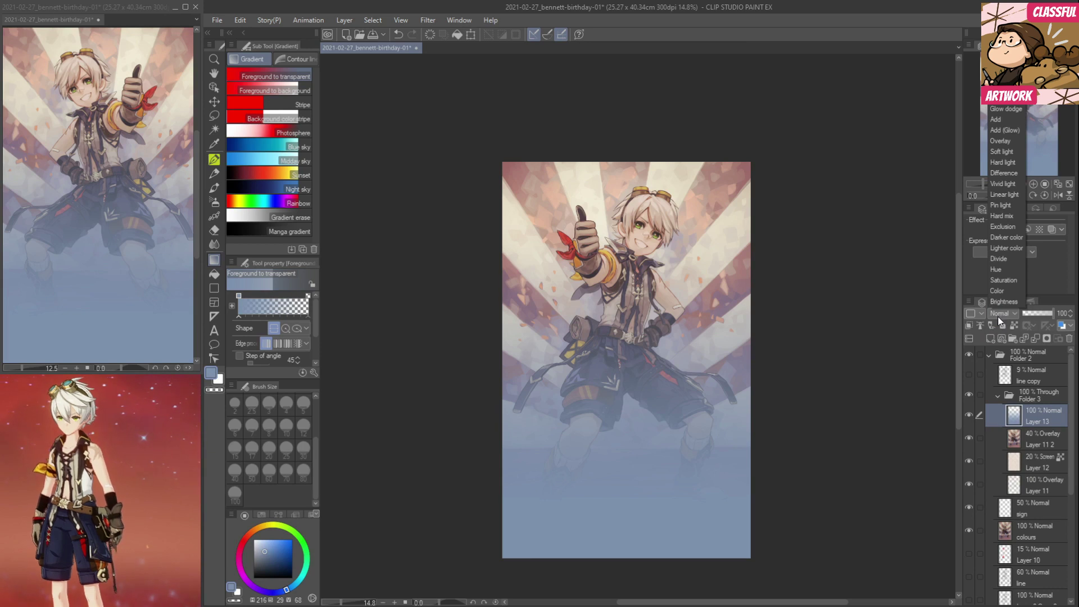
pyautogui.click(1005, 97)
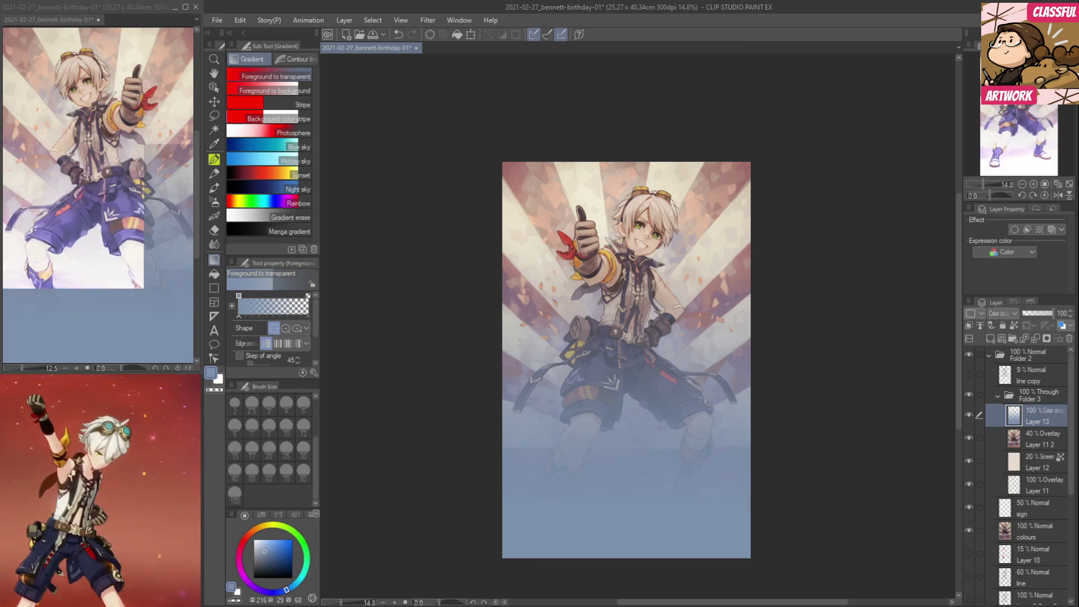
# Try the Color, Saturation, Hue and Brightness blending modes on the blue gradient layer.
pyautogui.click(999, 313)
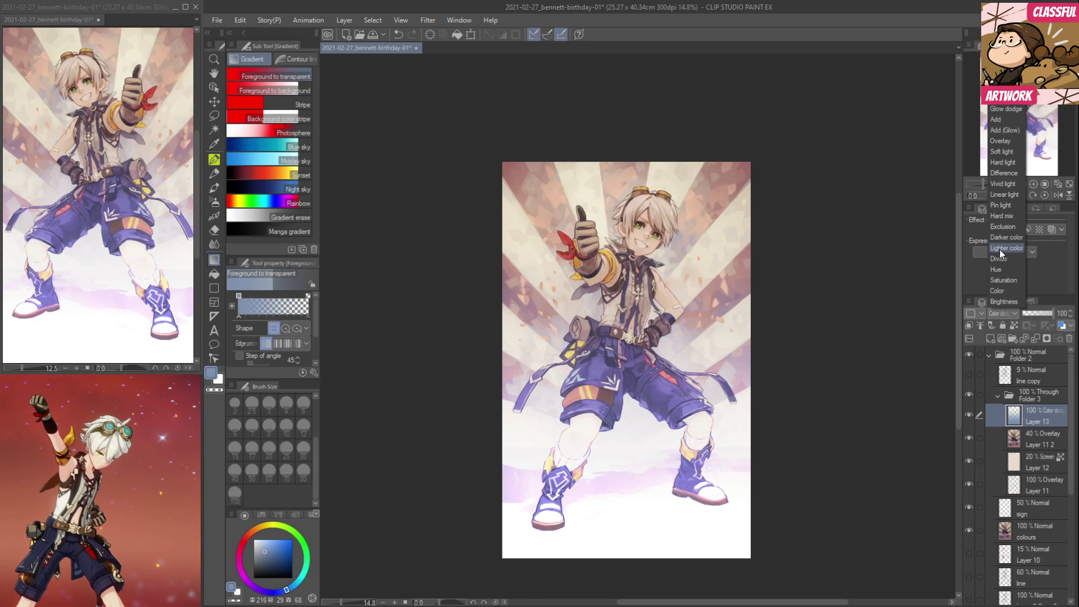
pyautogui.click(1007, 291)
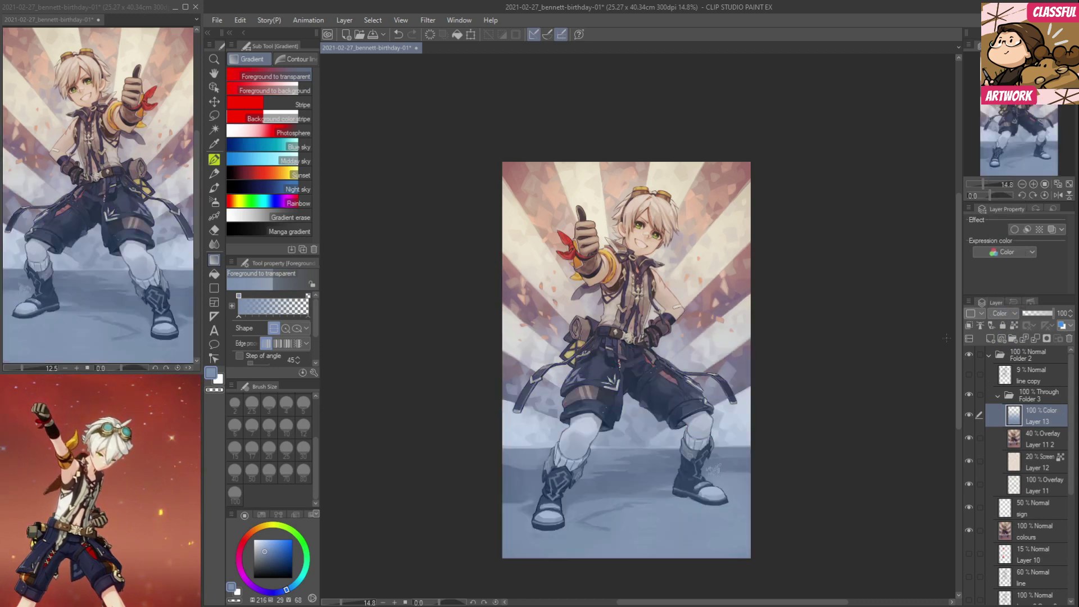
pyautogui.click(1007, 314)
pyautogui.click(1006, 280)
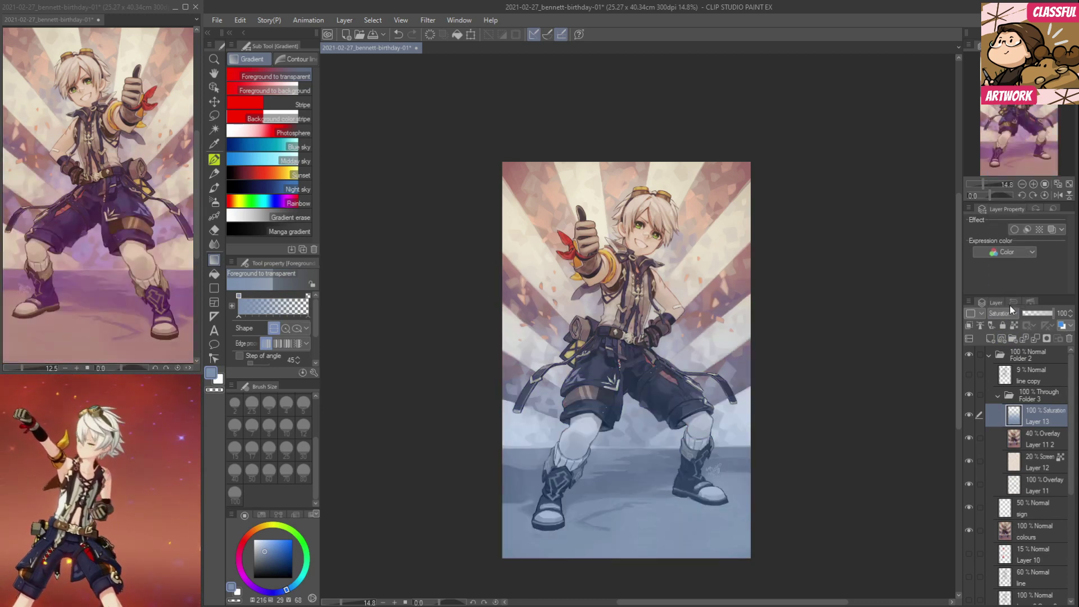
pyautogui.click(1007, 314)
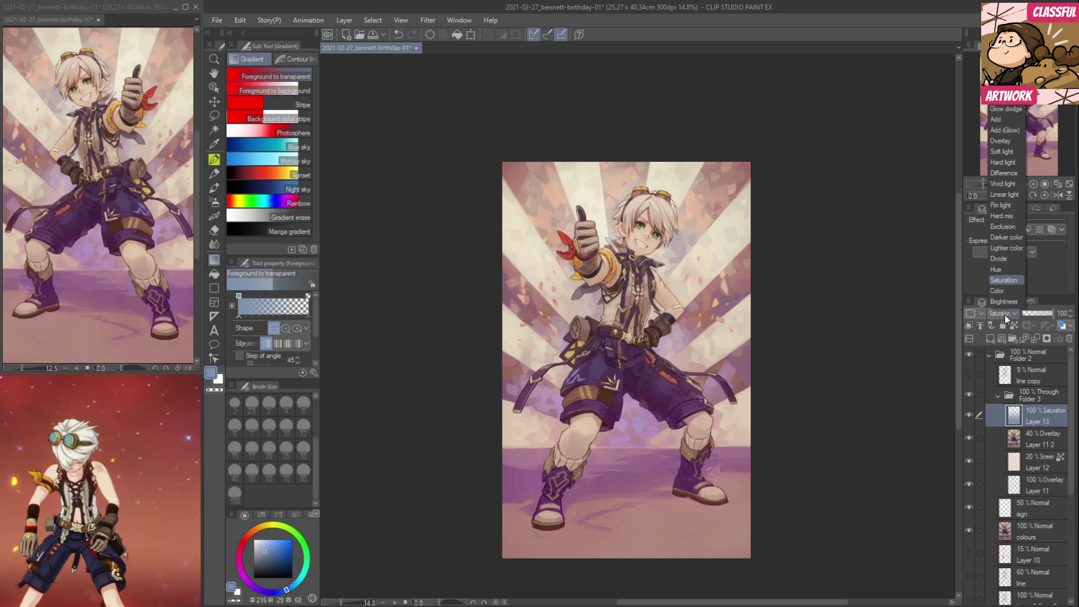
pyautogui.click(1006, 270)
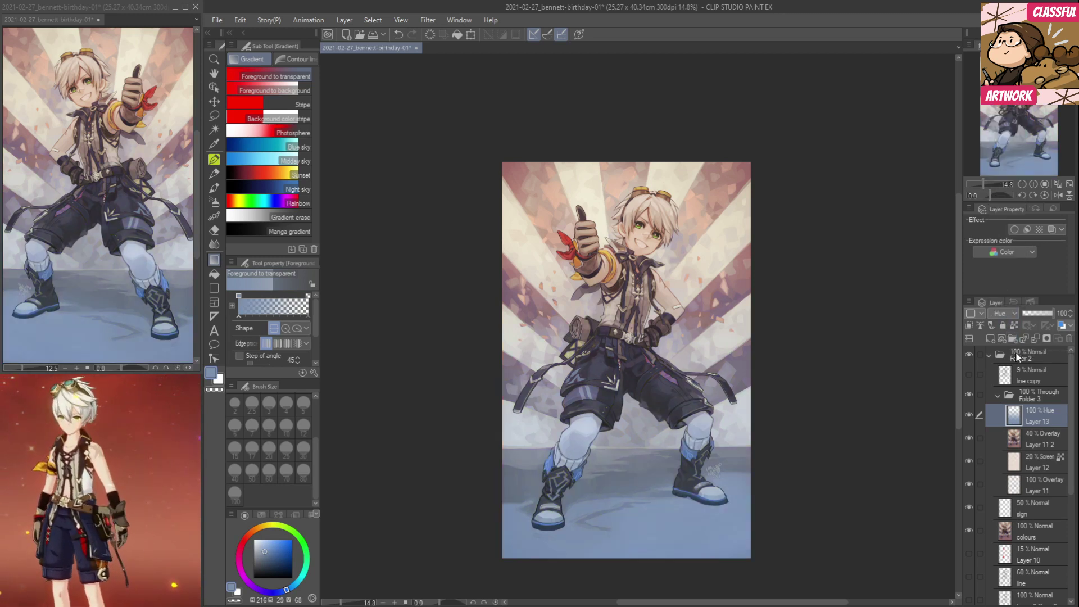
pyautogui.click(1007, 314)
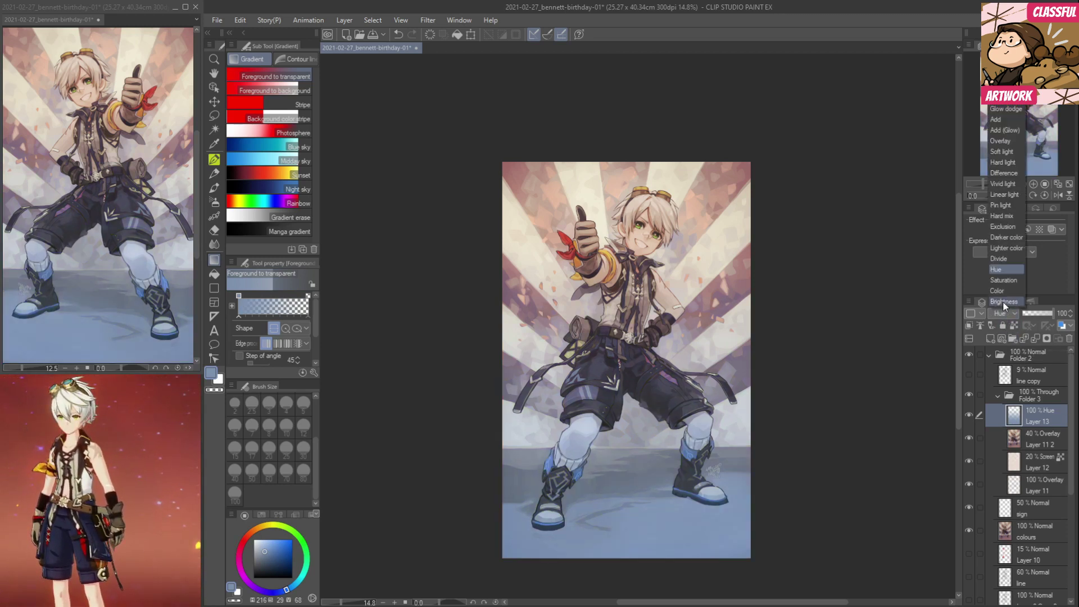
pyautogui.click(1003, 301)
# Try Lighter color and Exclusion on the blue gradient layer, and set its blending mode to Pin light.
pyautogui.click(1003, 313)
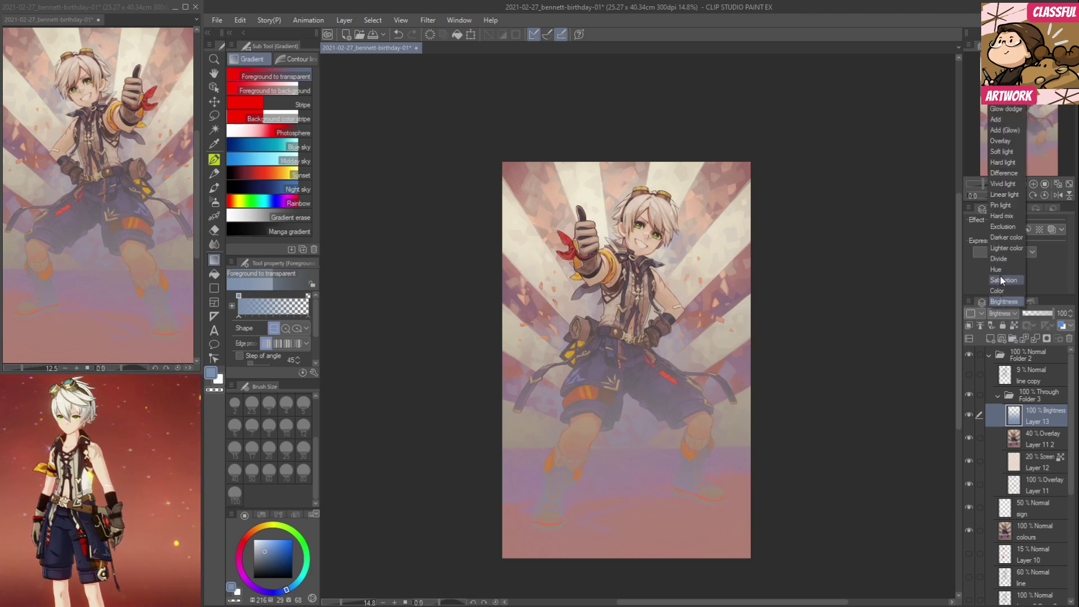
pyautogui.click(1001, 248)
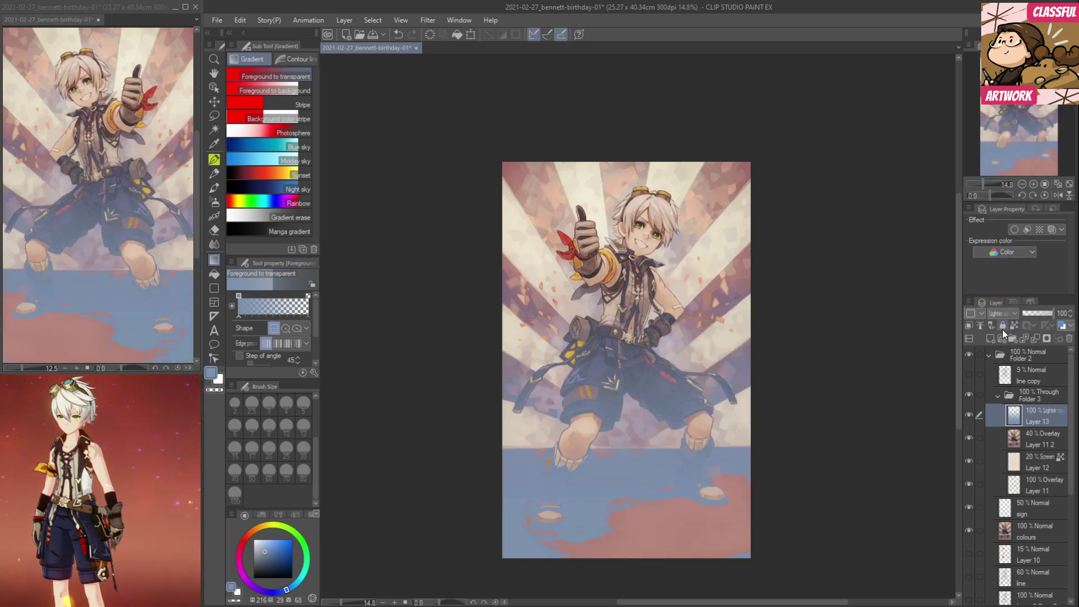
pyautogui.click(1003, 314)
pyautogui.click(1005, 227)
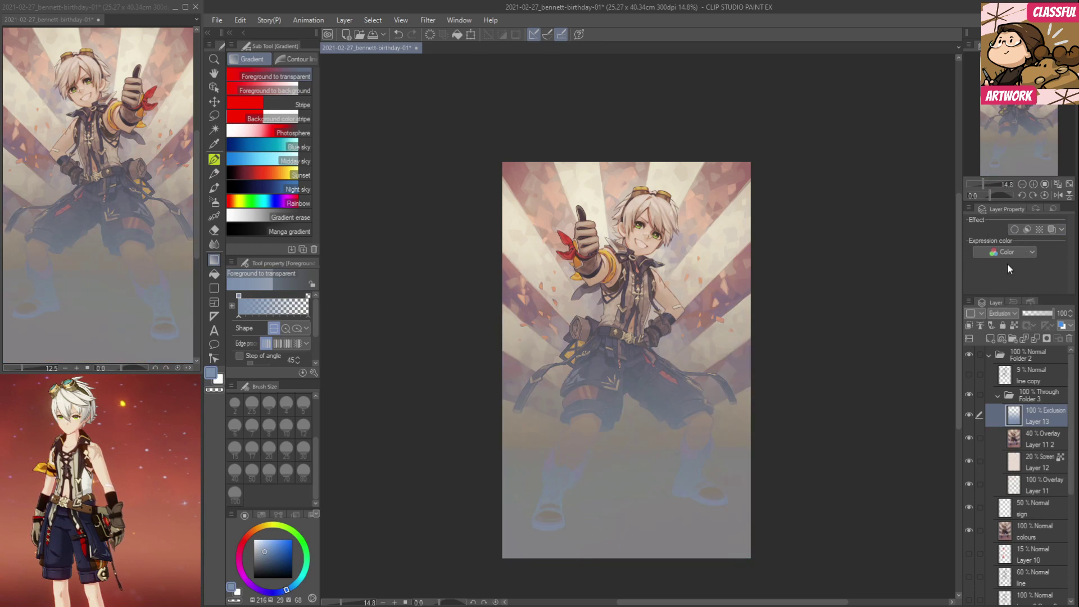
pyautogui.click(1008, 316)
pyautogui.click(1004, 205)
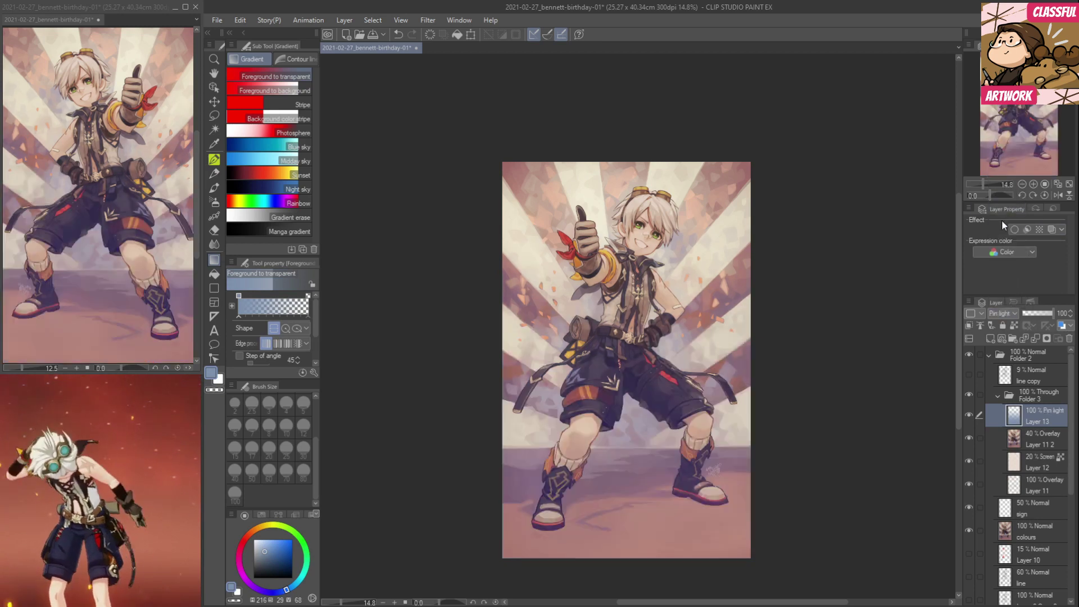
# Try Soft light on the blue gradient layer, and set its blending mode to Overlay with 35% opacity.
pyautogui.click(1006, 315)
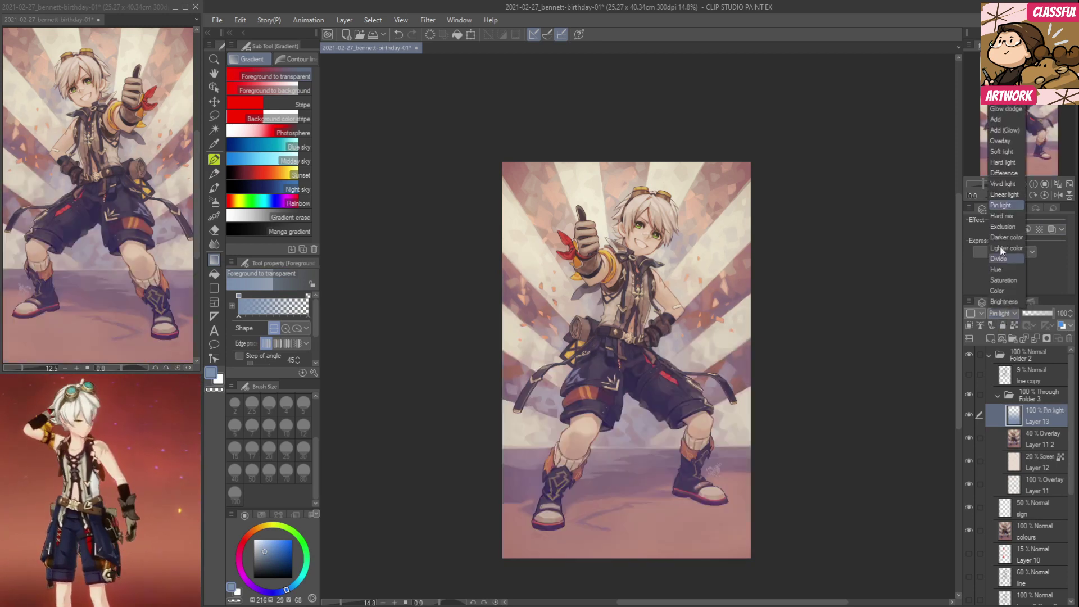
pyautogui.click(1006, 152)
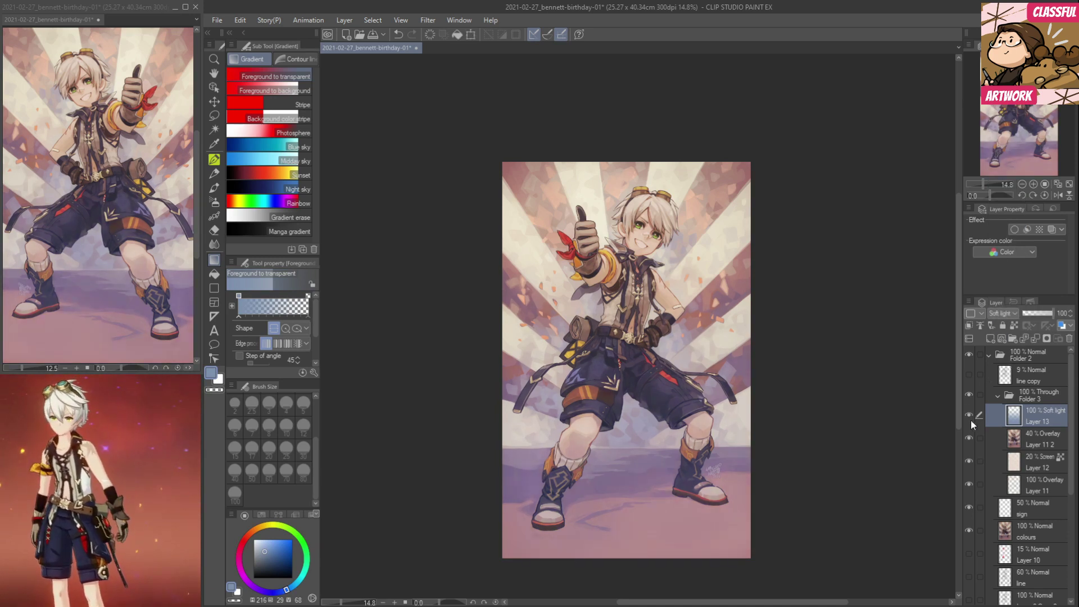
pyautogui.click(1001, 313)
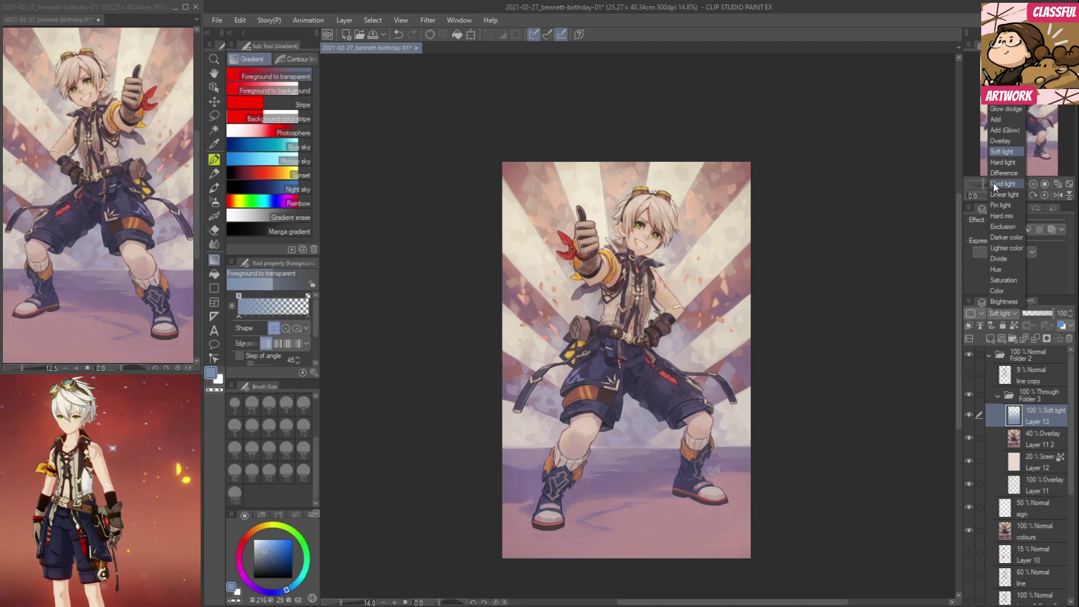
pyautogui.click(1006, 143)
pyautogui.click(1038, 313)
pyautogui.click(1033, 314)
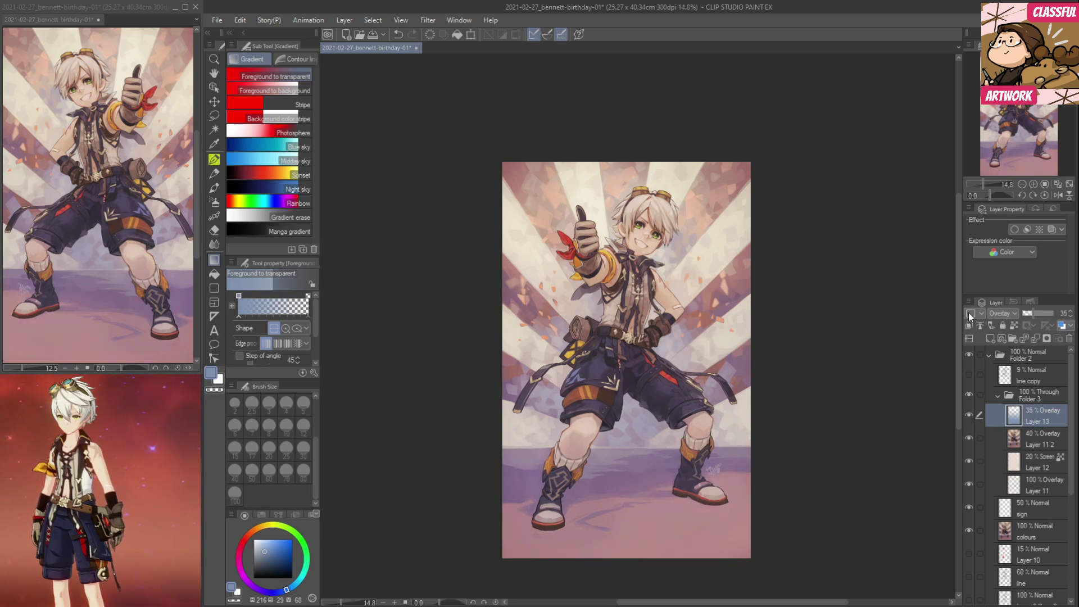
# Try pale and muted yellow foreground-to-transparent gradients fading downward from above the head on the Overlay gradient layer, undoing them.
pyautogui.moveTo(242, 560); pyautogui.dragTo(263, 527)
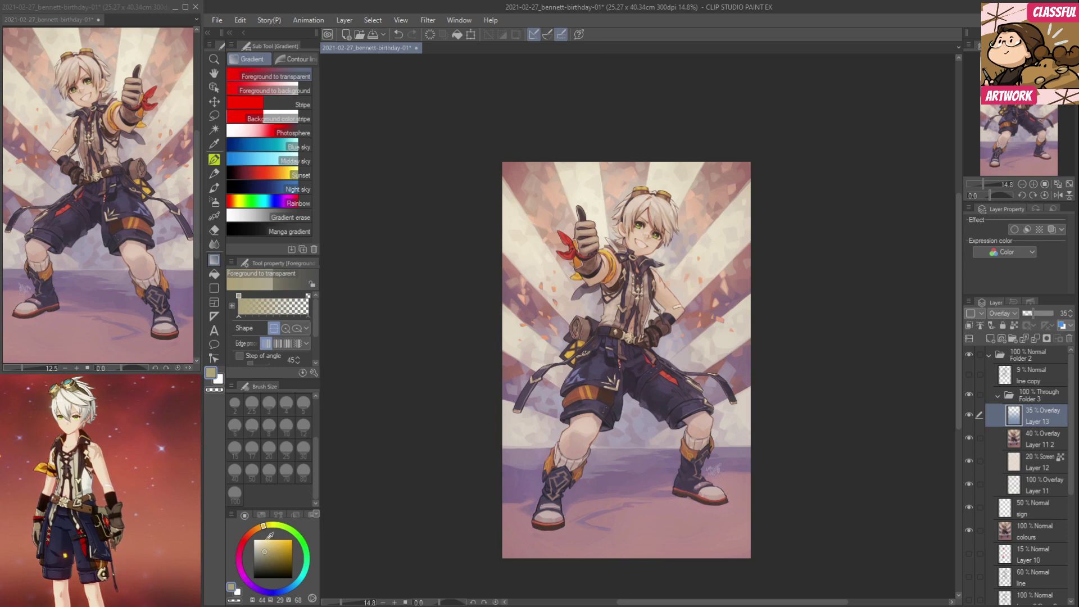
pyautogui.click(265, 540)
pyautogui.moveTo(648, 134); pyautogui.dragTo(653, 571)
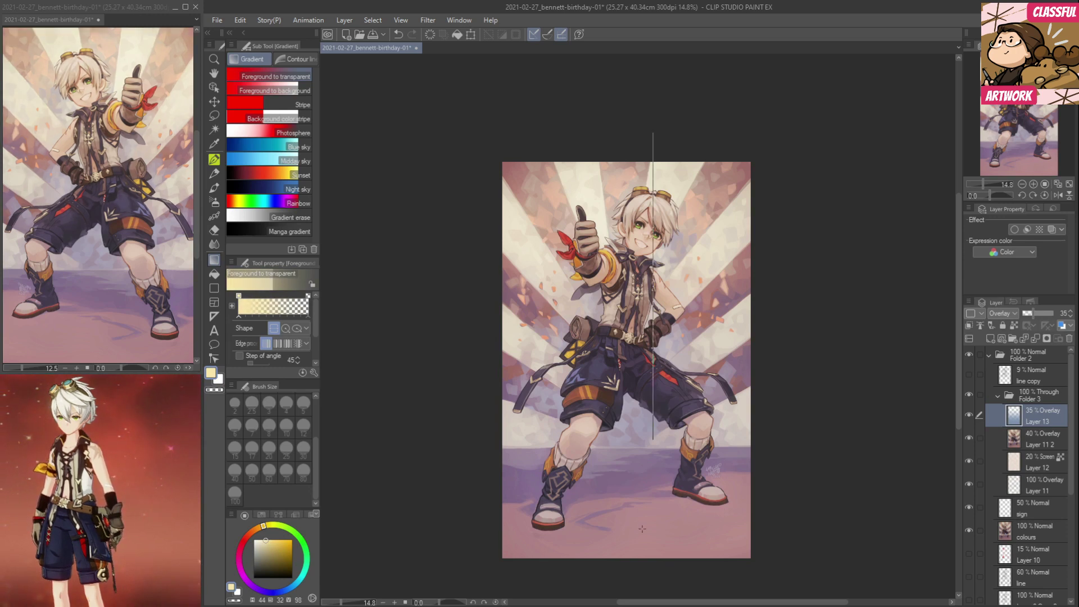
pyautogui.hotkey('ctrl', 'z')
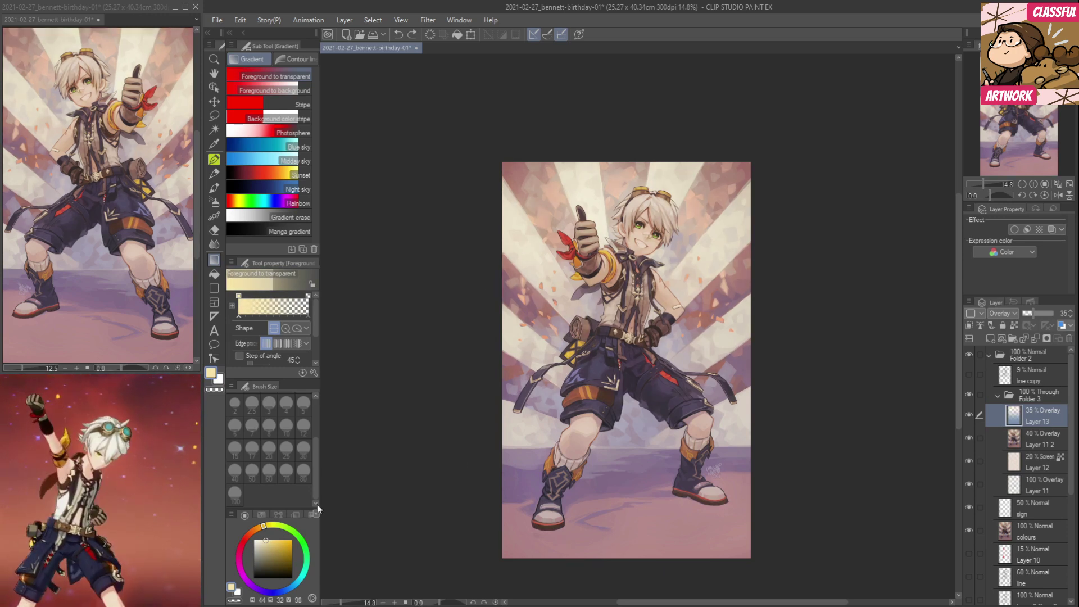
pyautogui.click(263, 550)
pyautogui.click(262, 555)
pyautogui.moveTo(602, 149); pyautogui.dragTo(632, 498)
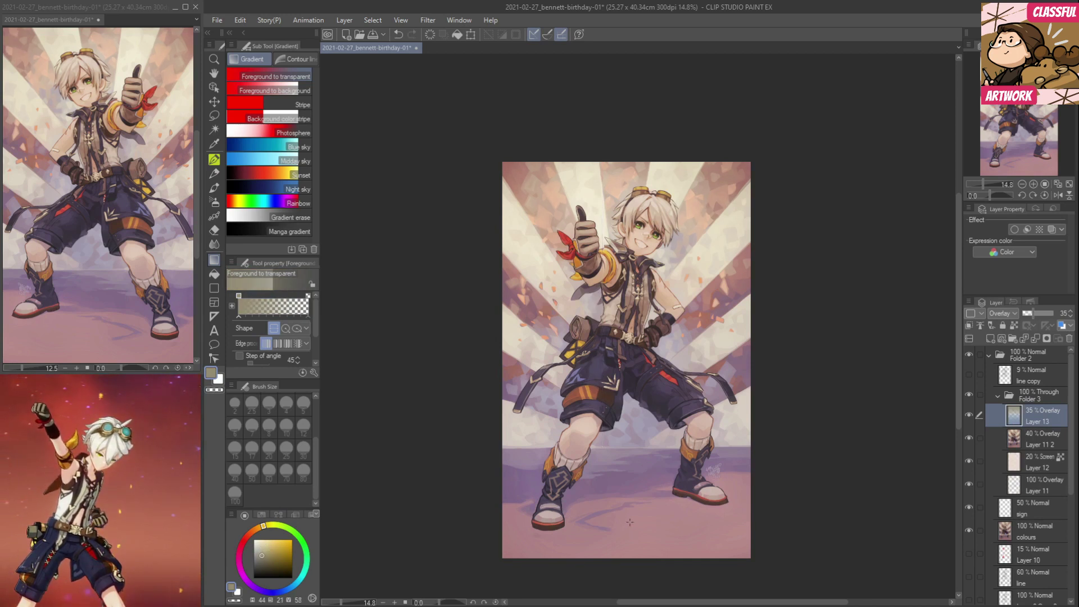
pyautogui.click(268, 549)
pyautogui.moveTo(617, 189); pyautogui.dragTo(618, 494)
pyautogui.hotkey('ctrl', 'z')
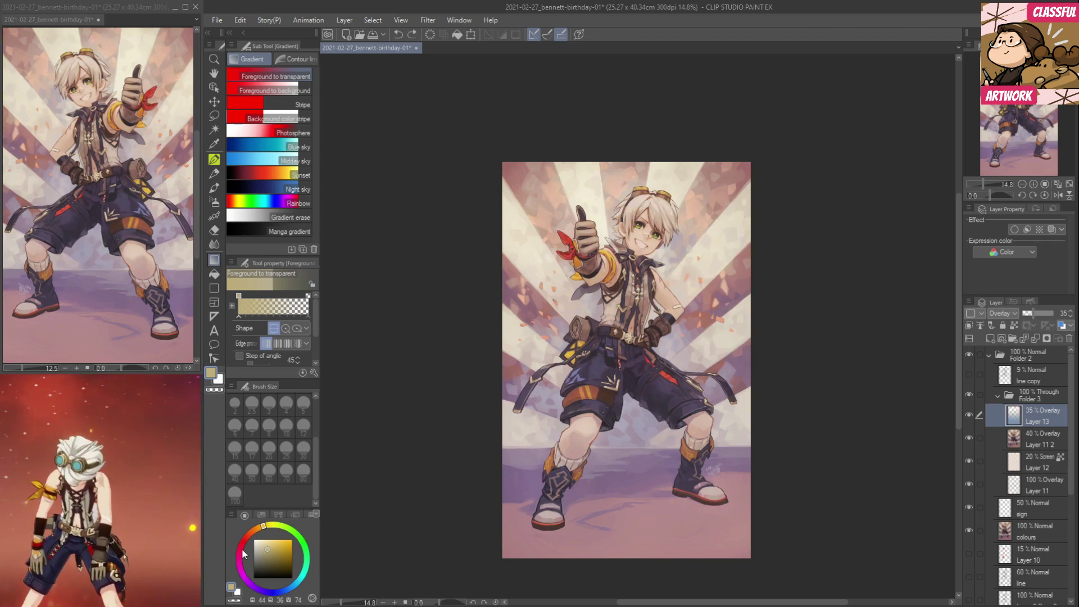
# Try a peach and a light pink gradient fading downward from the head on the same layer, undoing each.
pyautogui.click(253, 530)
pyautogui.click(261, 547)
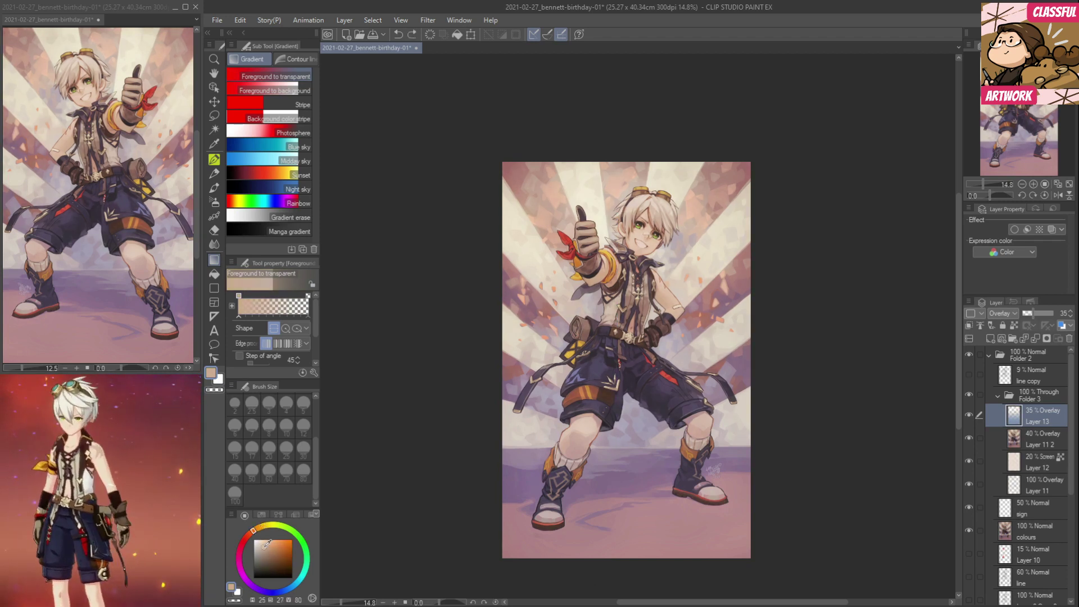
pyautogui.moveTo(642, 180); pyautogui.dragTo(642, 558)
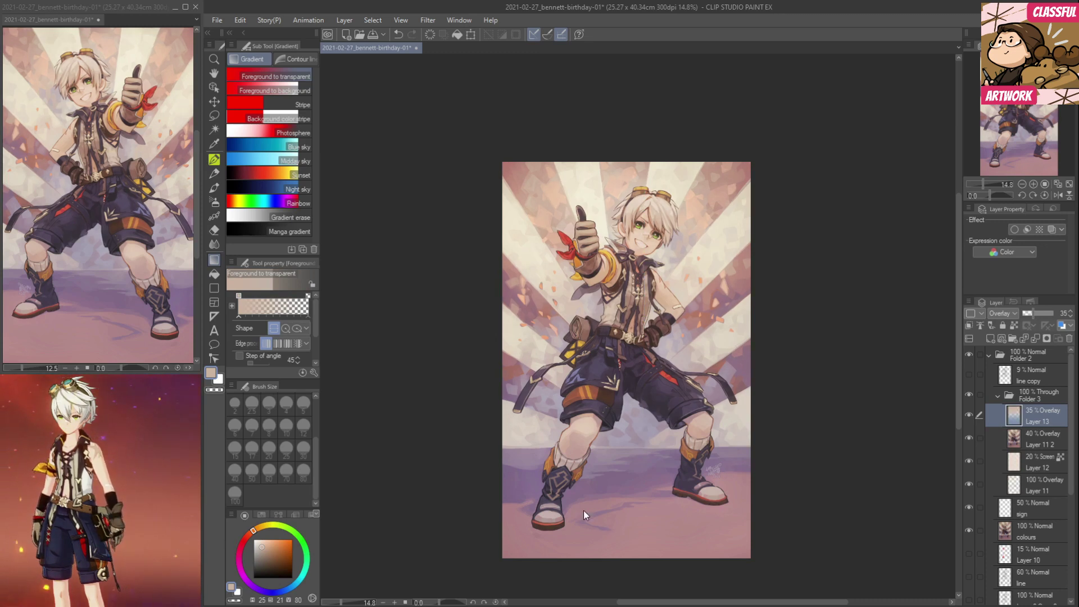
pyautogui.hotkey('ctrl', 'z')
pyautogui.click(243, 540)
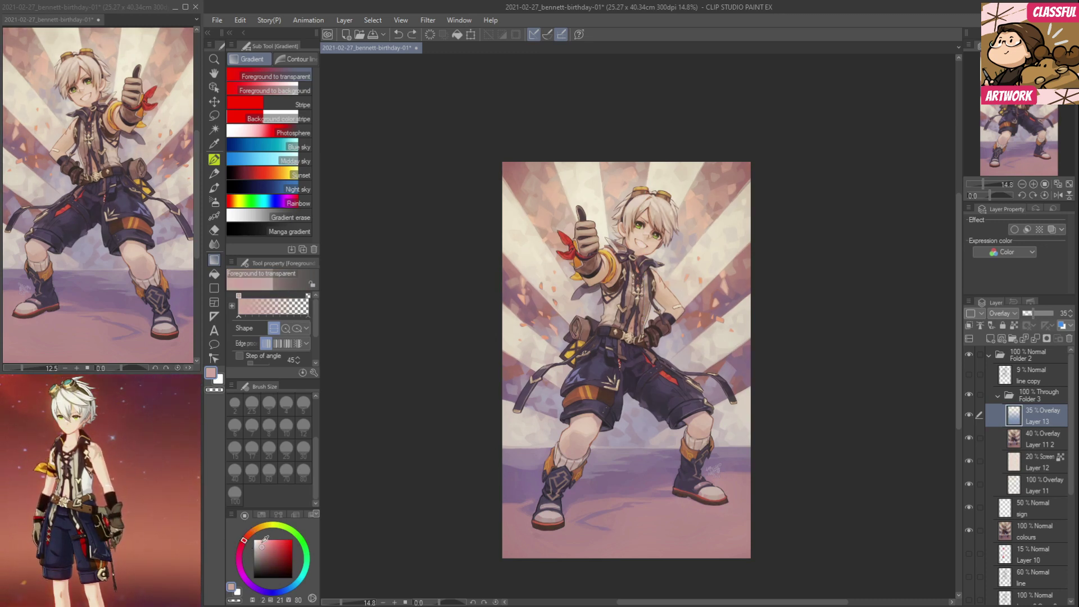
pyautogui.click(260, 541)
pyautogui.moveTo(593, 211); pyautogui.dragTo(596, 500)
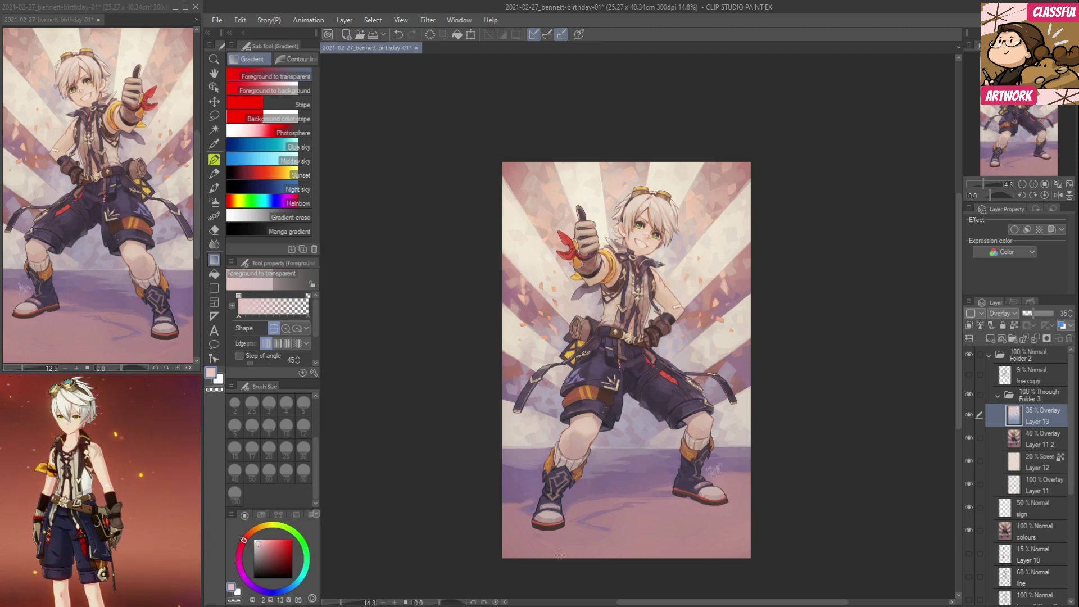
pyautogui.hotkey('ctrl', 'z')
# Try two dusty pink gradients fading downward from the raised thumb on the same layer, undoing each.
pyautogui.click(264, 548)
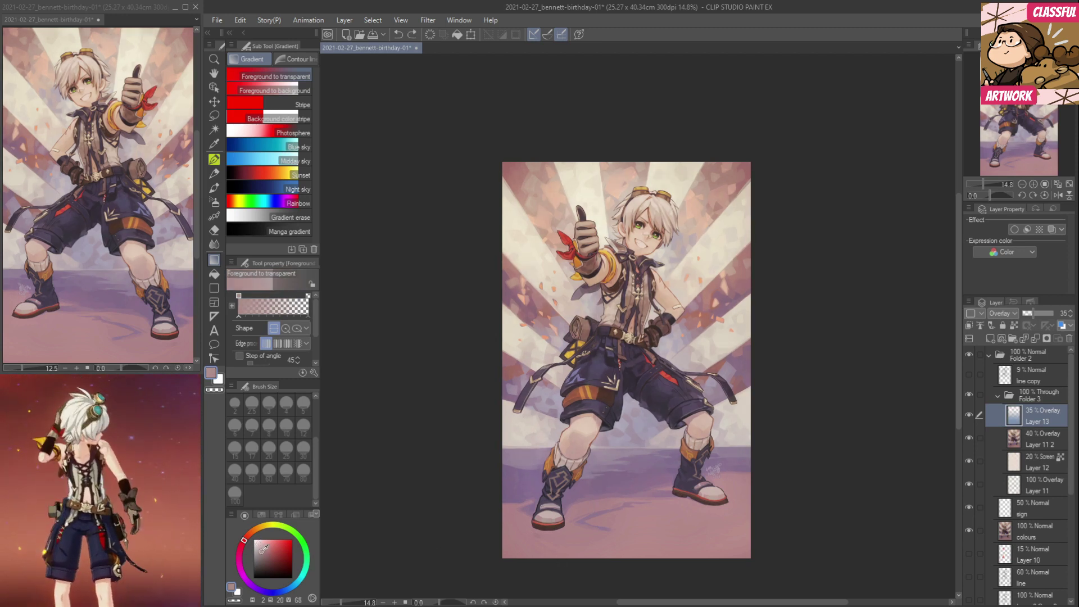
pyautogui.moveTo(572, 187); pyautogui.dragTo(572, 421)
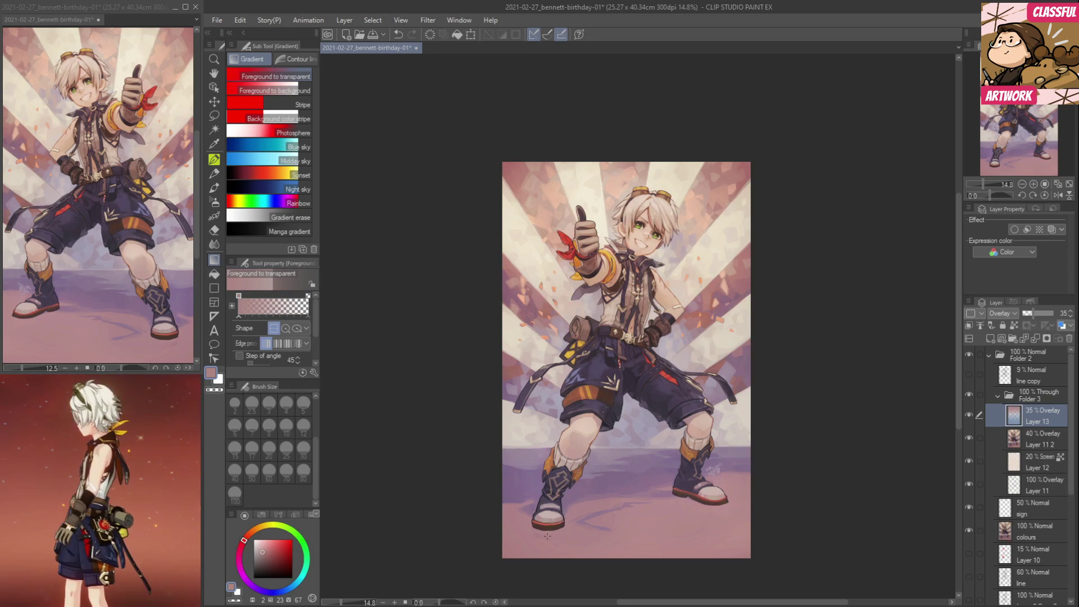
pyautogui.hotkey('ctrl', 'z')
pyautogui.click(266, 545)
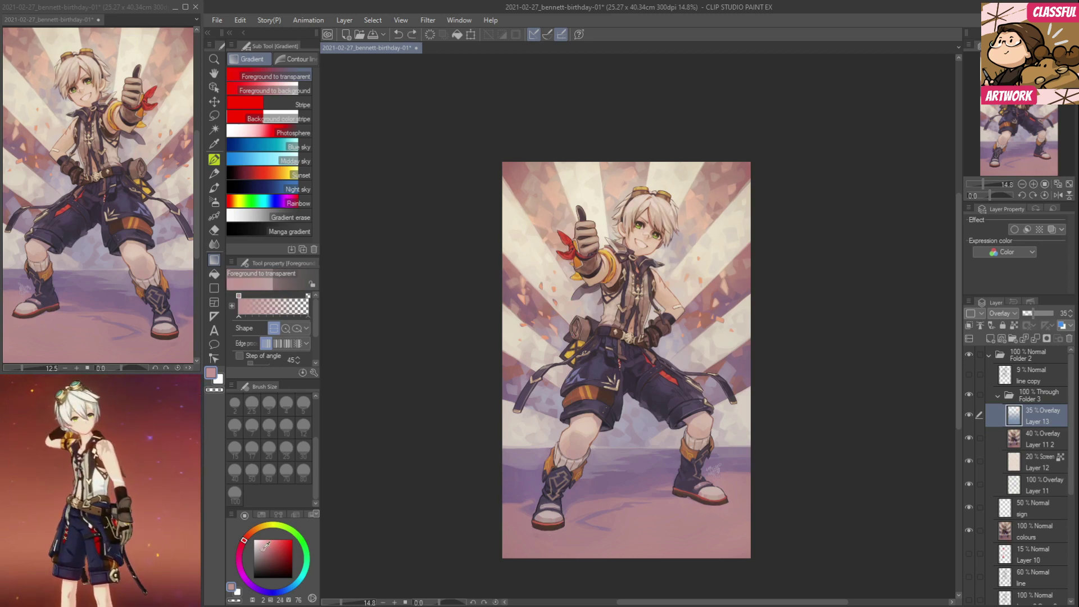
pyautogui.moveTo(594, 191); pyautogui.dragTo(595, 537)
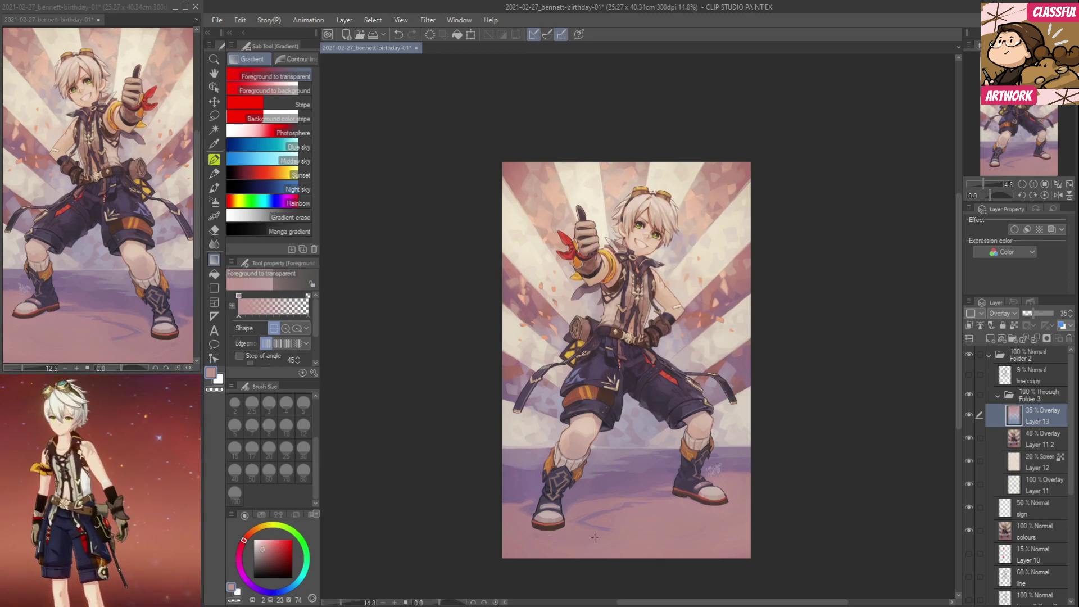
pyautogui.hotkey('ctrl', 'z')
# Draw a muted peach foreground-to-transparent gradient fading down from the head to the canvas bottom, and compare the artwork with the layer hidden and shown.
pyautogui.click(248, 535)
pyautogui.moveTo(622, 185); pyautogui.dragTo(622, 541)
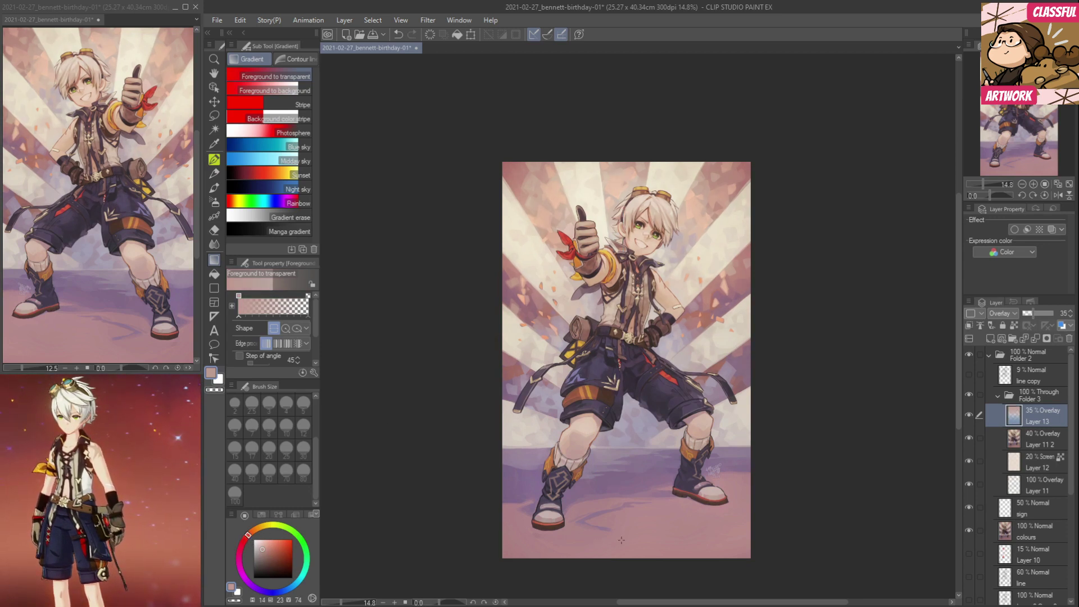
pyautogui.hotkey('ctrl', 'z')
pyautogui.click(251, 532)
pyautogui.moveTo(630, 185)
pyautogui.mouseDown()
pyautogui.moveTo(630, 365)
pyautogui.moveTo(650, 555)
pyautogui.mouseUp()
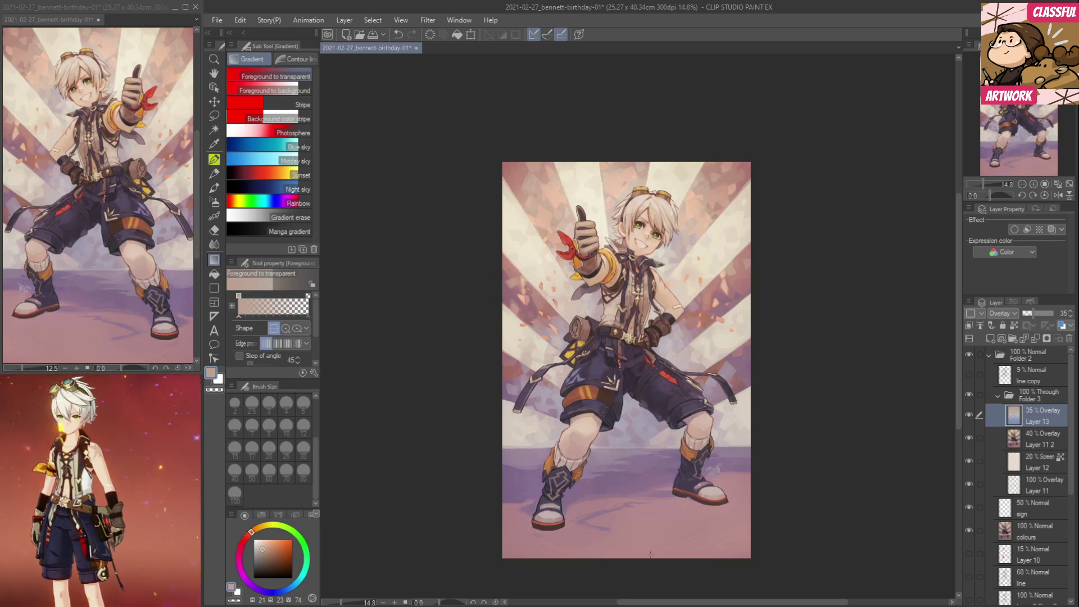
pyautogui.click(969, 415)
pyautogui.click(969, 415)
pyautogui.click(970, 416)
pyautogui.click(970, 416)
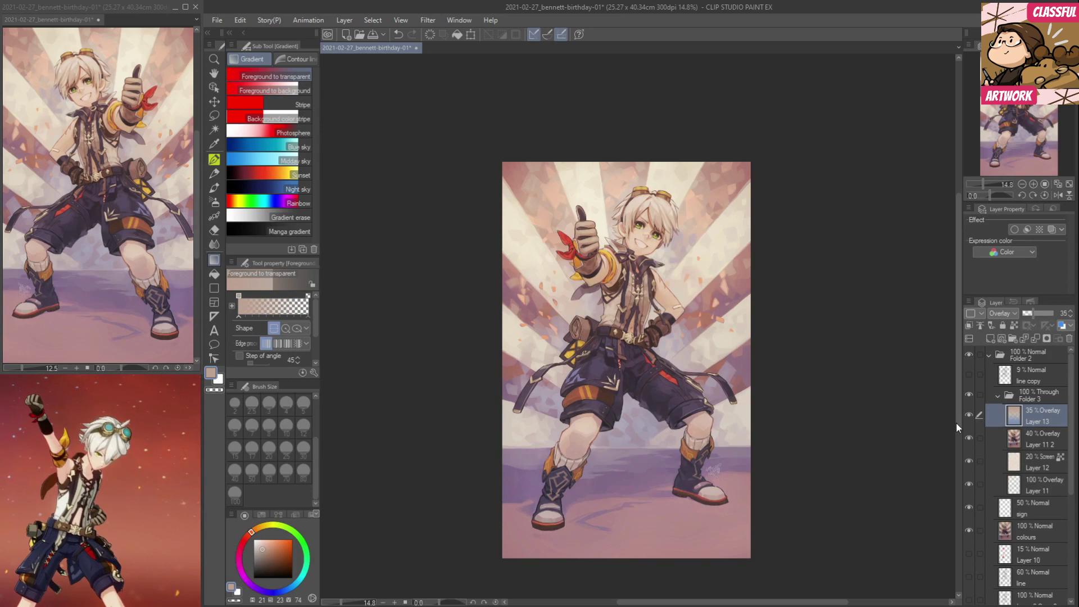
# Hide Folder 3 and auto-select an orange background fragment's colour on the colours layer, with color margin 16 and connected pixels only turned off.
pyautogui.click(968, 394)
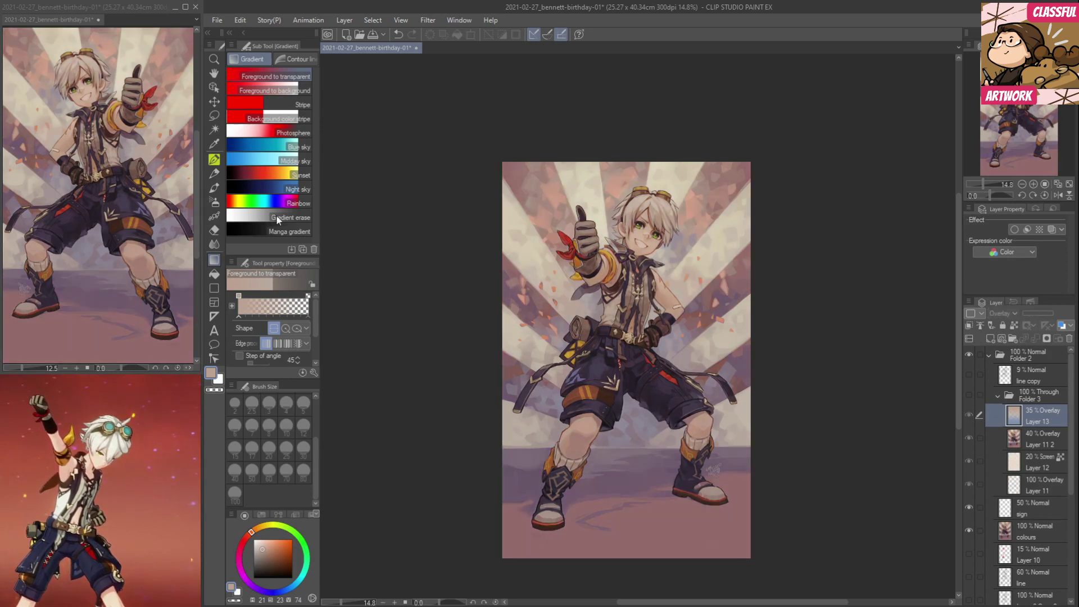
pyautogui.click(214, 129)
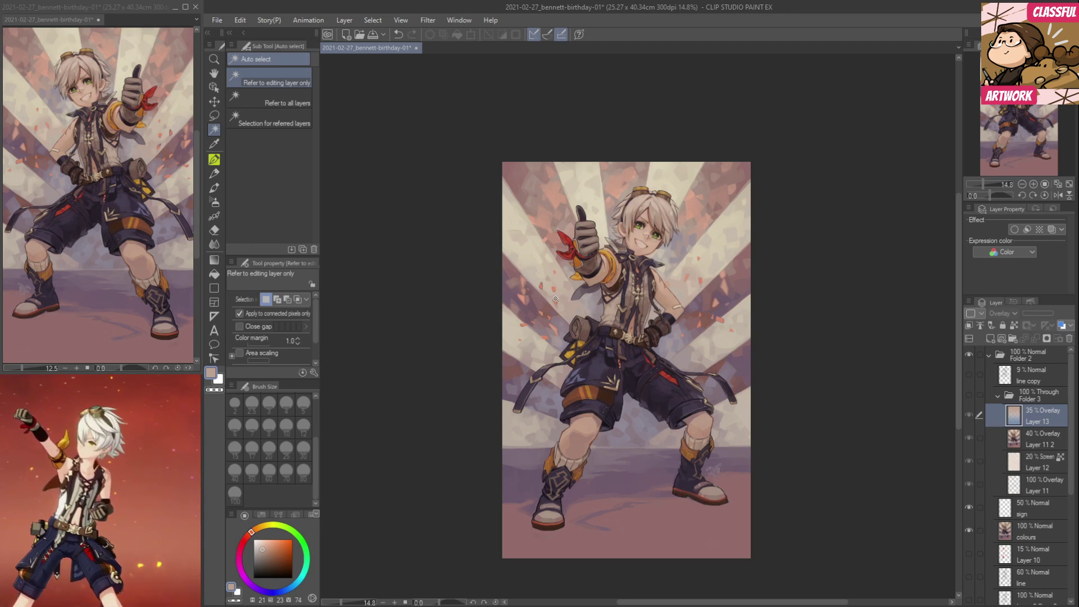
pyautogui.scroll(3, 299, 339)
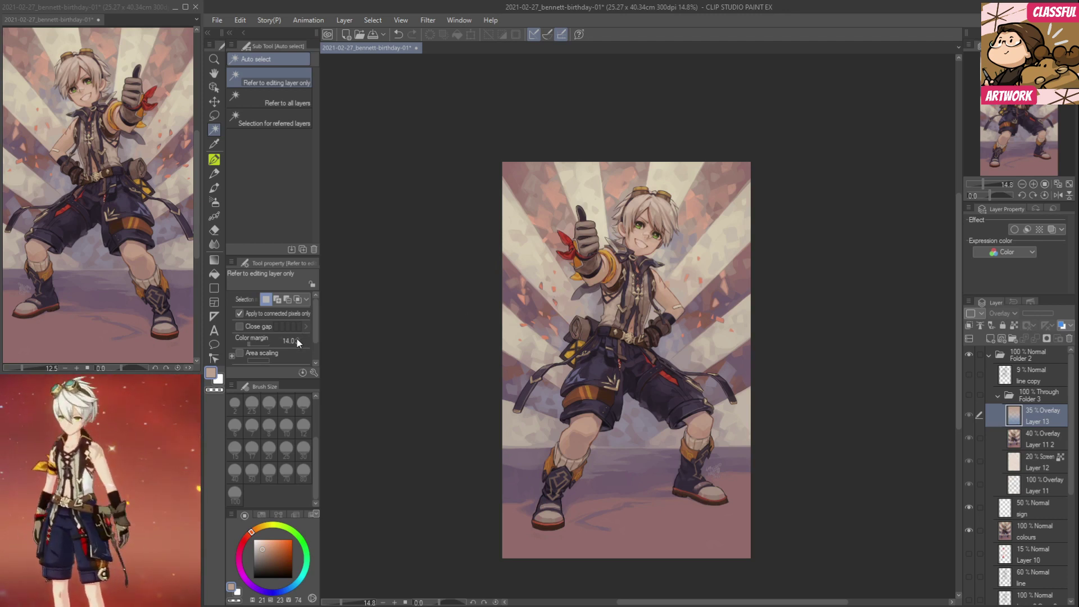
pyautogui.scroll(2, 298, 339)
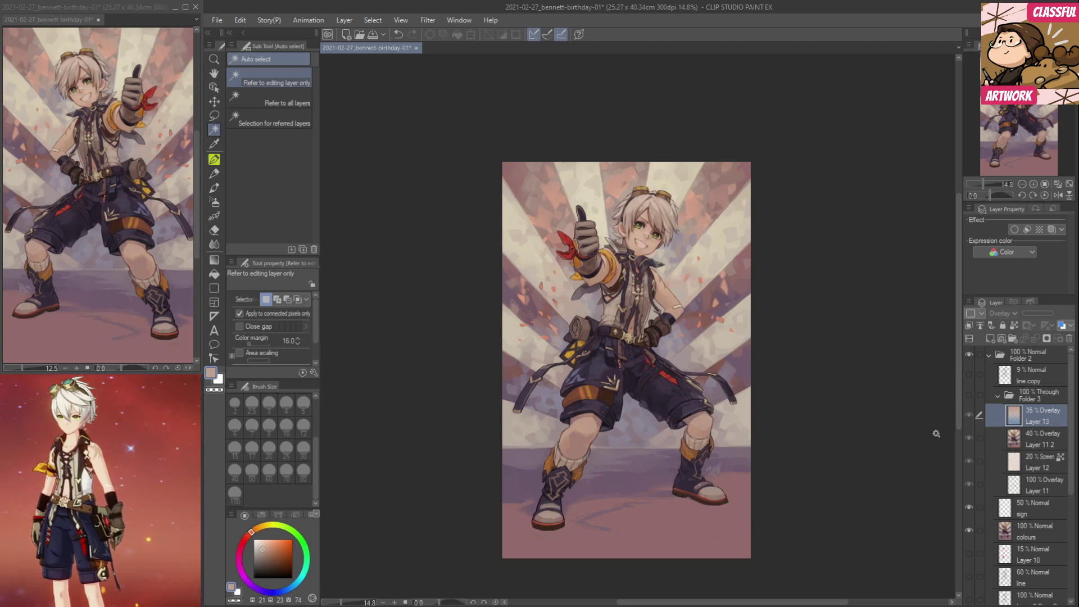
pyautogui.click(1037, 532)
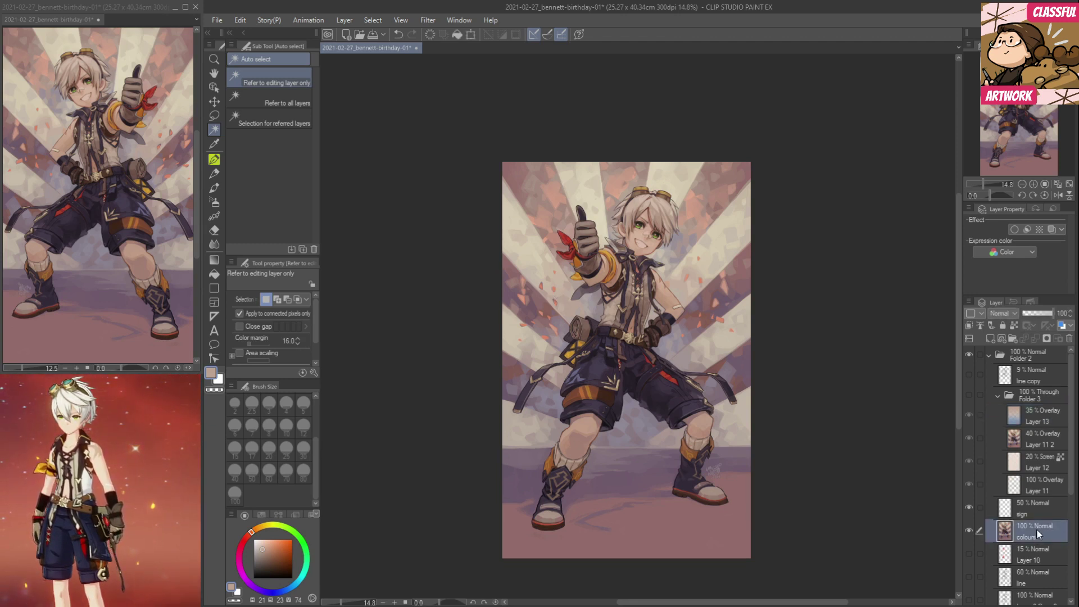
pyautogui.click(554, 289)
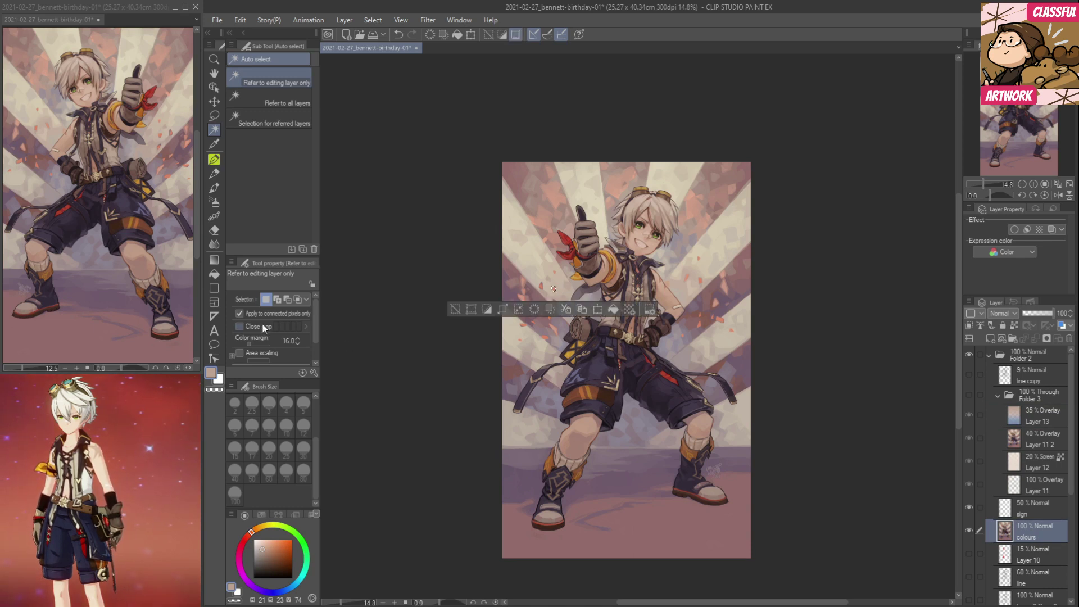
pyautogui.click(240, 313)
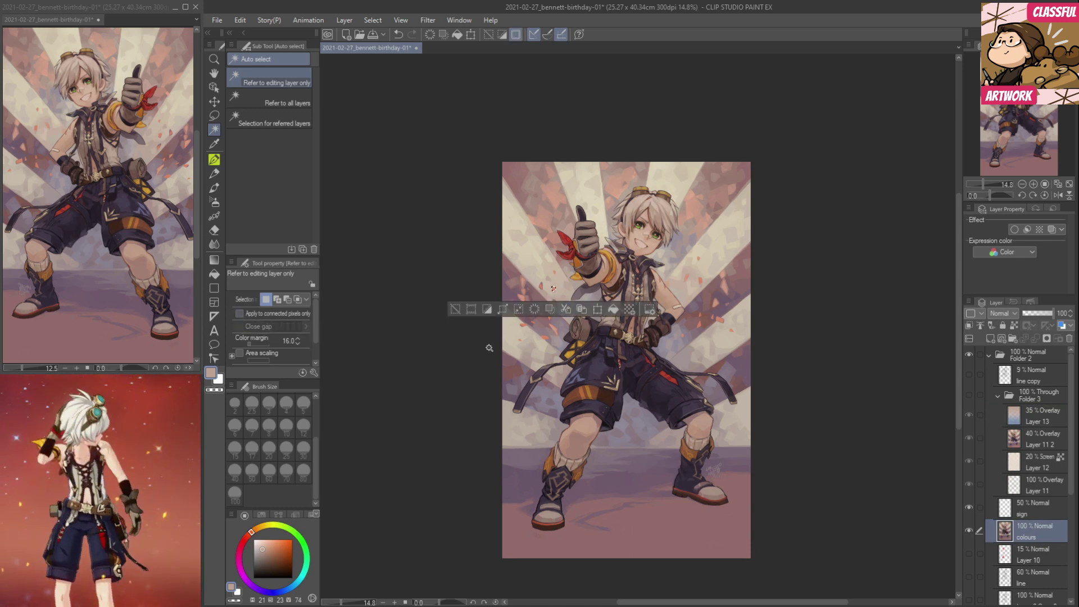
pyautogui.click(553, 288)
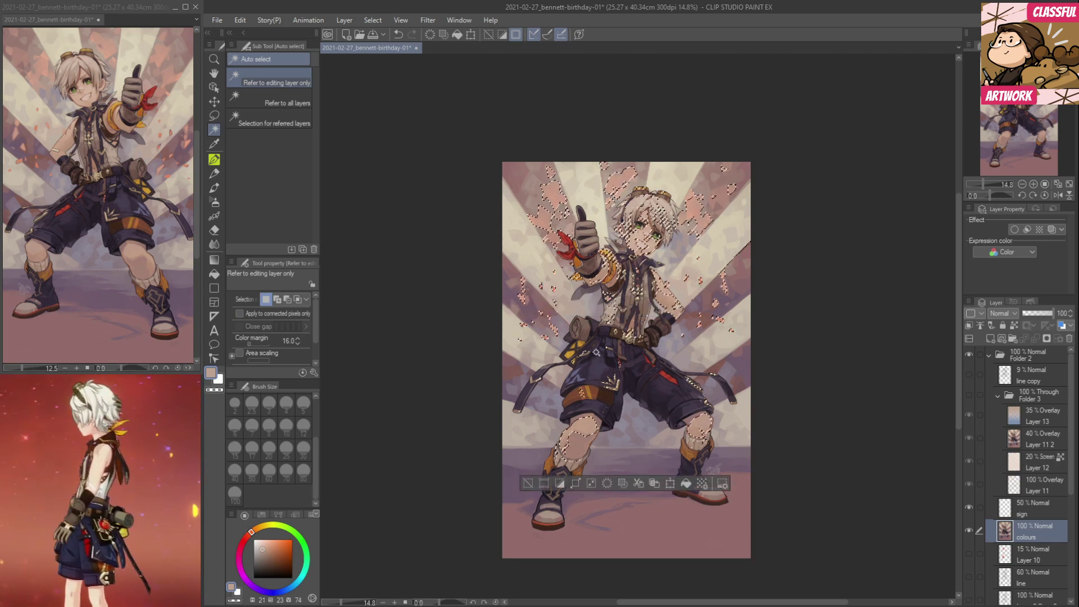
# Lower the auto-select color margin to 10, clear the selection and reselect the orange background fragments.
pyautogui.click(297, 344)
pyautogui.click(297, 345)
pyautogui.click(296, 344)
pyautogui.click(295, 345)
pyautogui.click(295, 344)
pyautogui.click(296, 344)
pyautogui.hotkey('ctrl', 'd')
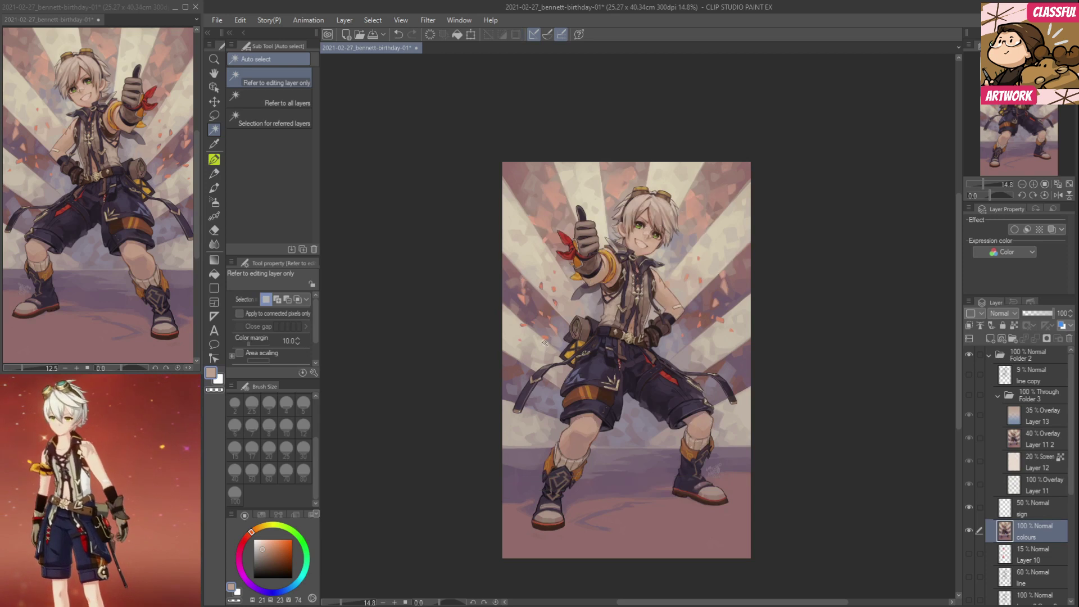
pyautogui.click(545, 343)
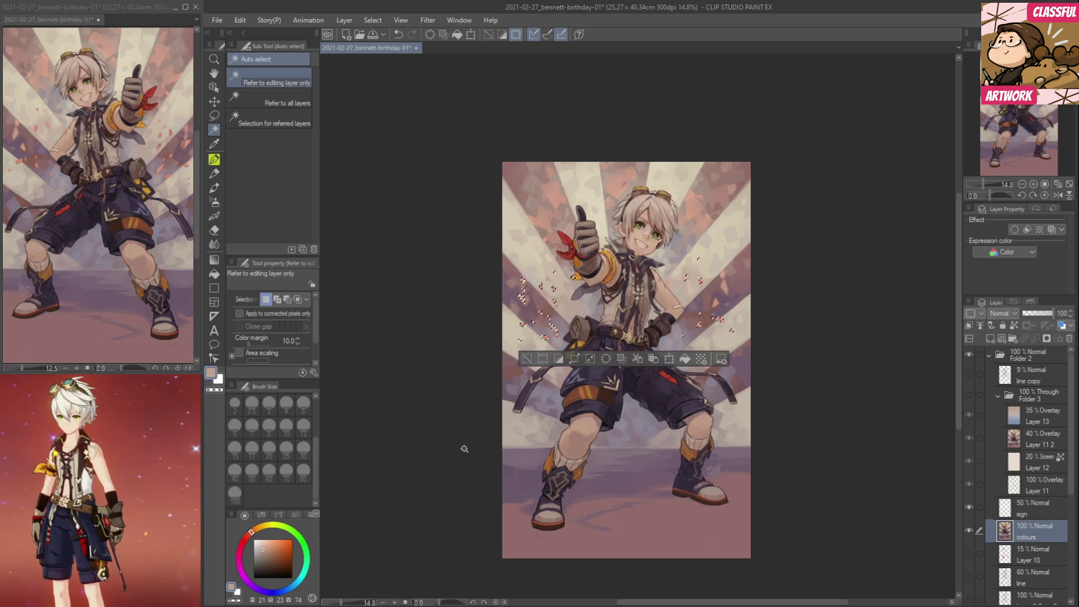
# Use the Lasso to subtract stray selected specks on the character from the orange fragment selection.
pyautogui.click(214, 116)
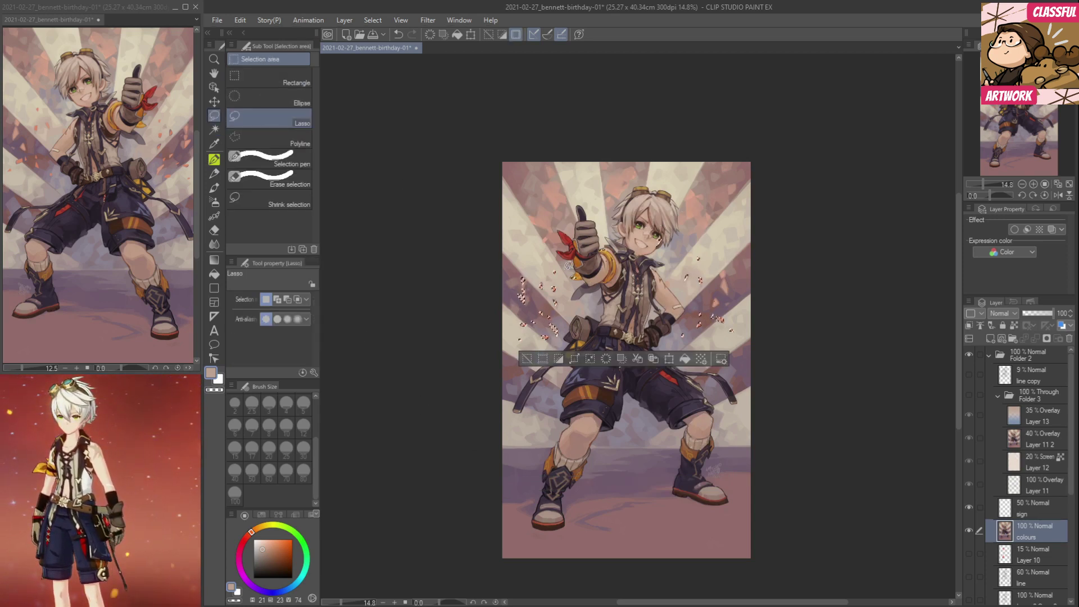
pyautogui.moveTo(622, 310)
pyautogui.mouseDown()
pyautogui.moveTo(671, 289)
pyautogui.moveTo(680, 250)
pyautogui.moveTo(656, 173)
pyautogui.moveTo(569, 191)
pyautogui.mouseUp()
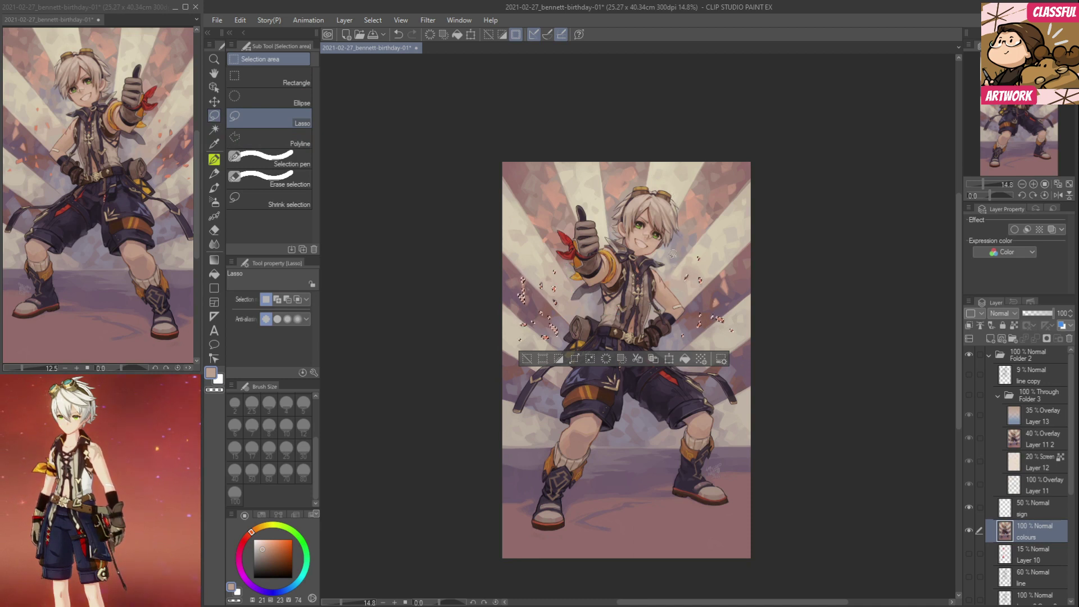
pyautogui.moveTo(670, 324)
pyautogui.mouseDown()
pyautogui.moveTo(712, 373)
pyautogui.moveTo(708, 463)
pyautogui.moveTo(542, 473)
pyautogui.moveTo(531, 407)
pyautogui.moveTo(565, 351)
pyautogui.mouseUp()
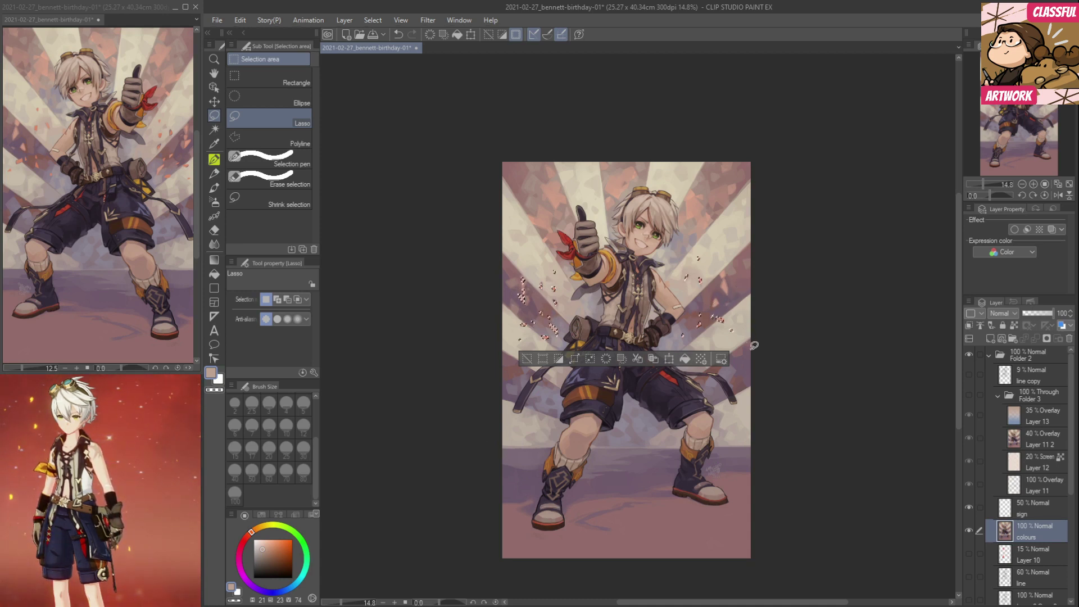
pyautogui.press('alt')
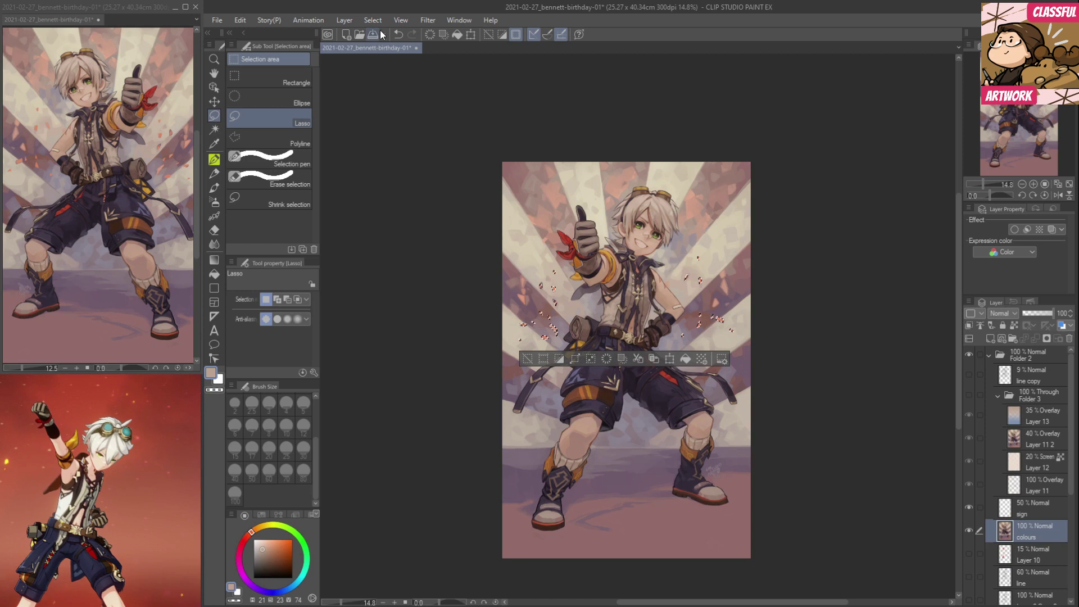
pyautogui.hotkey('ctrl', 's')
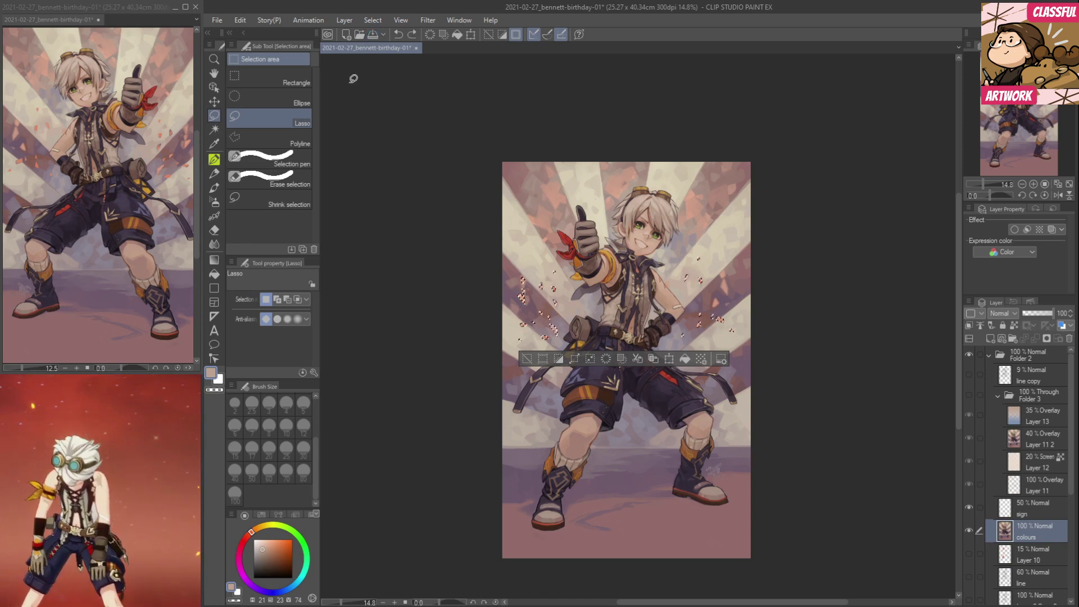
# Expand the selected area around the orange background fragments.
pyautogui.click(345, 20)
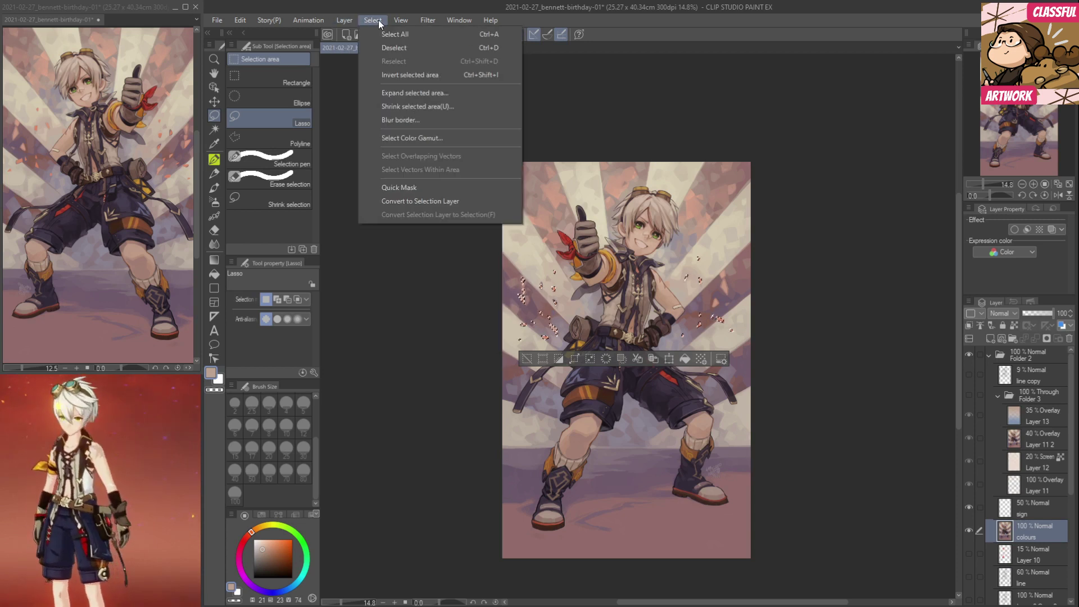
pyautogui.moveTo(372, 19)
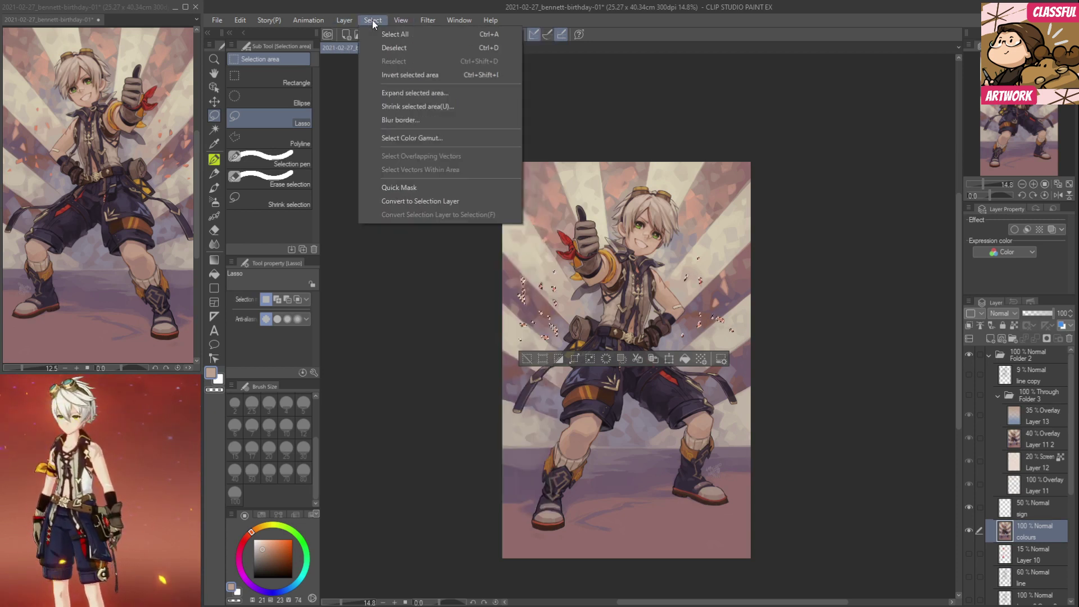
pyautogui.click(397, 93)
pyautogui.press('Return')
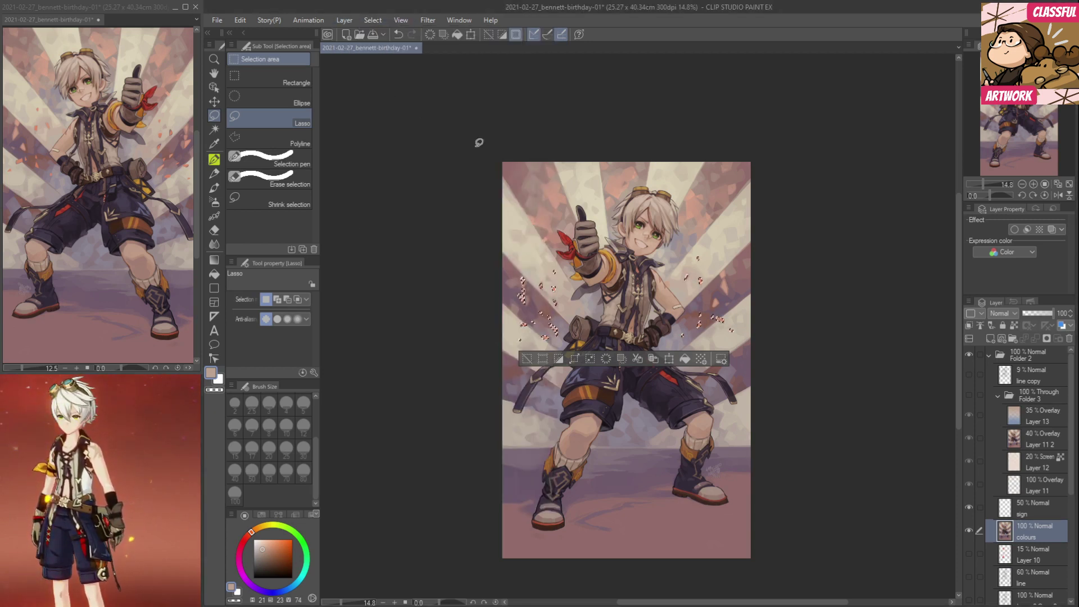
# Add a new raster layer above the sign layer and blur the border of the orange fragment selection.
pyautogui.click(1027, 516)
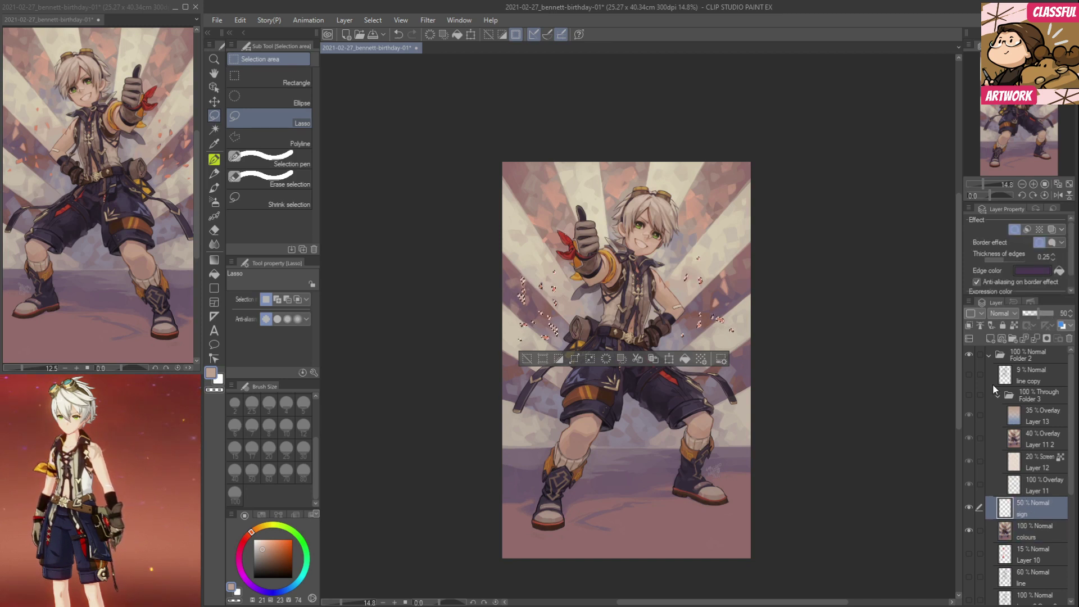
pyautogui.click(991, 338)
pyautogui.click(372, 20)
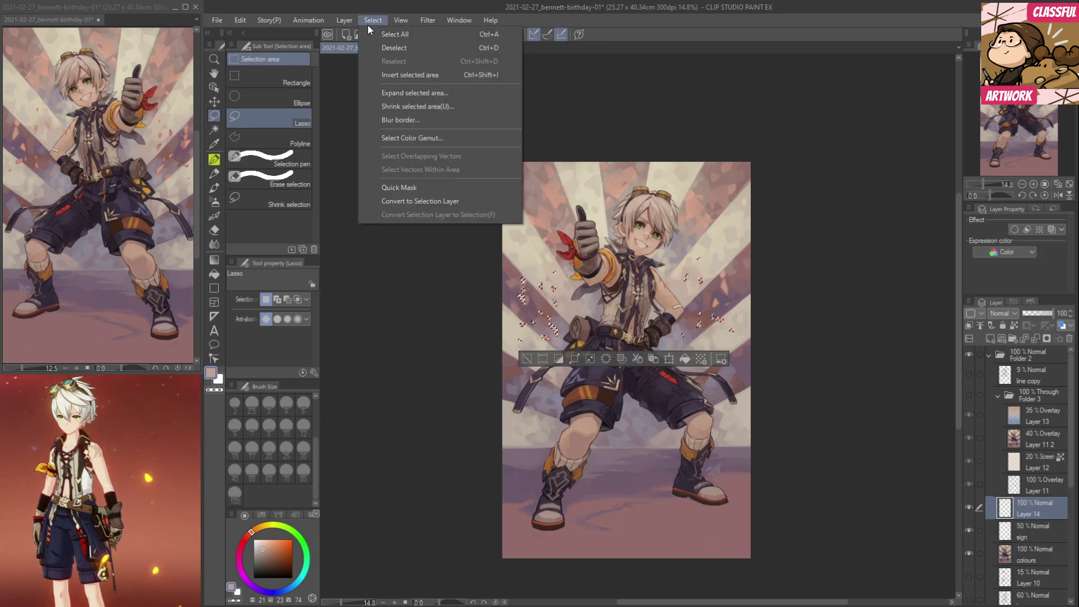
pyautogui.click(401, 122)
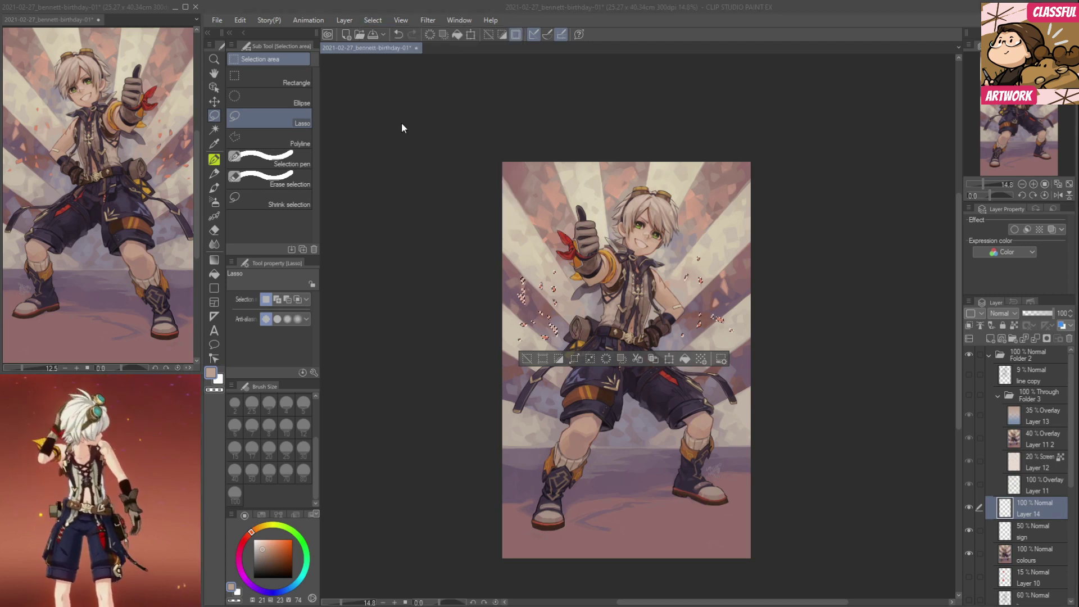
pyautogui.press('Return')
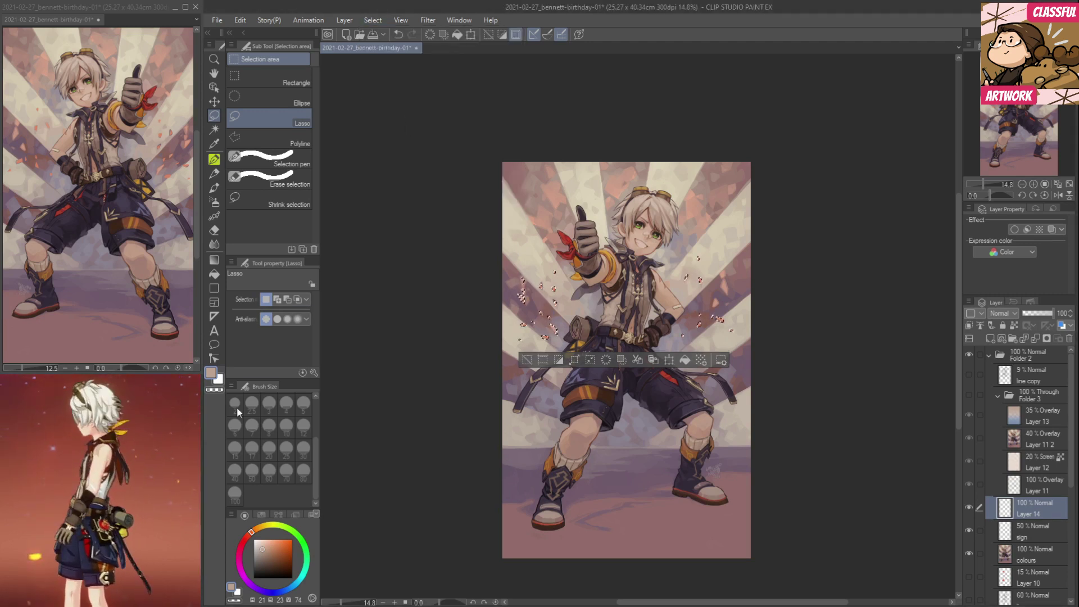
# Mask the new layer to the fragment selection and fill its content with a muted peach rectangle covering the whole canvas.
pyautogui.click(1047, 339)
pyautogui.click(1005, 507)
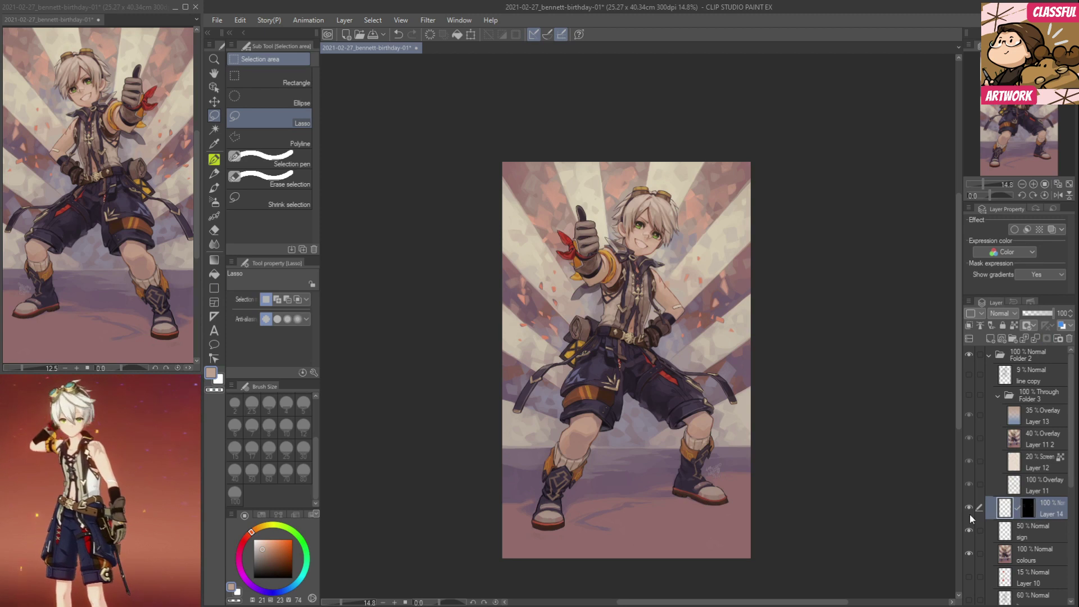
pyautogui.click(214, 288)
pyautogui.moveTo(425, 108); pyautogui.dragTo(830, 587)
# Set the masked peach layer's blending mode to Overlay and move it to the top of Folder 3.
pyautogui.click(1002, 313)
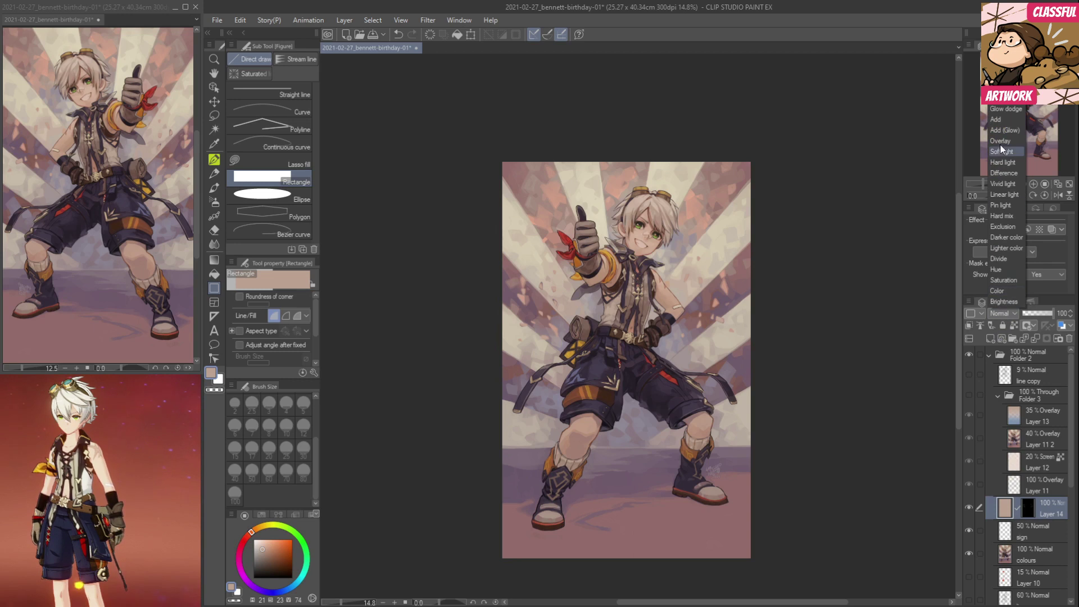
pyautogui.click(1012, 273)
pyautogui.moveTo(989, 506); pyautogui.dragTo(979, 402)
# Show Folder 3 again and compare the artwork with the masked Overlay layer hidden and shown.
pyautogui.click(970, 394)
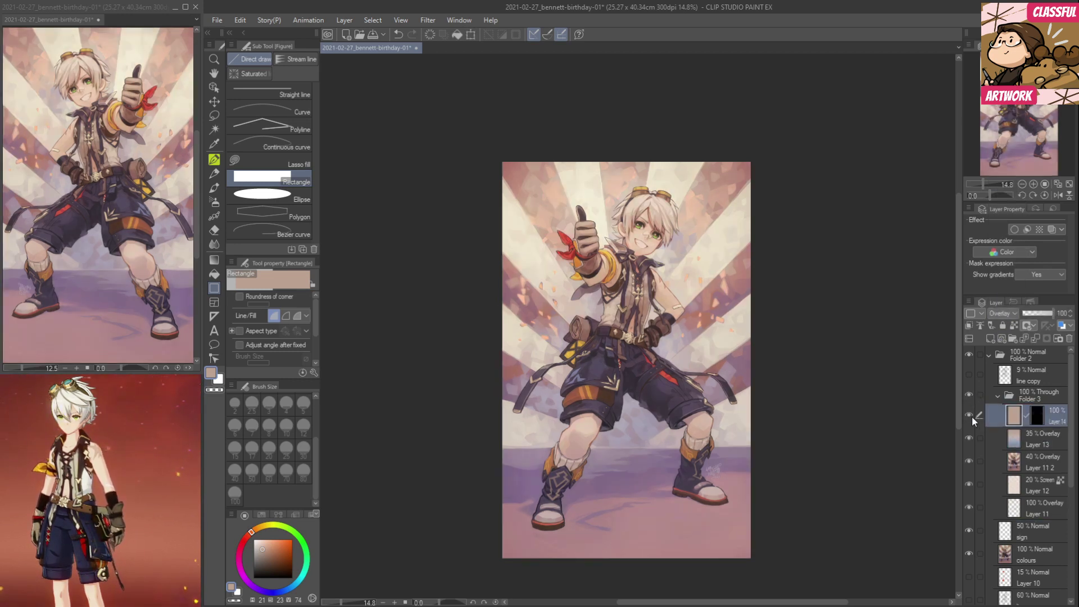
pyautogui.click(966, 415)
pyautogui.moveTo(963, 415); pyautogui.dragTo(964, 415)
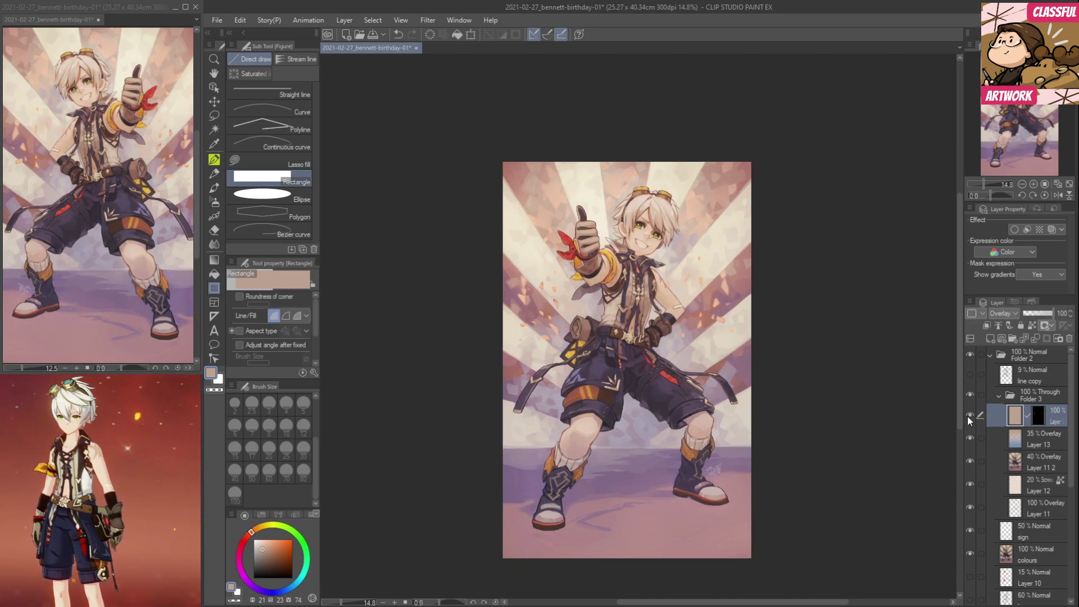
pyautogui.click(969, 423)
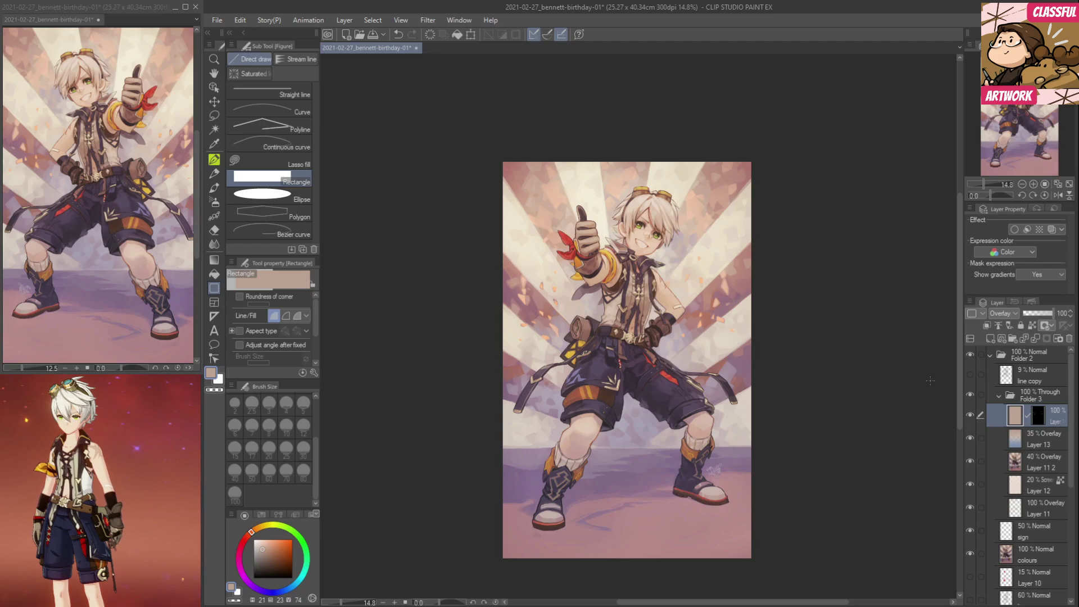